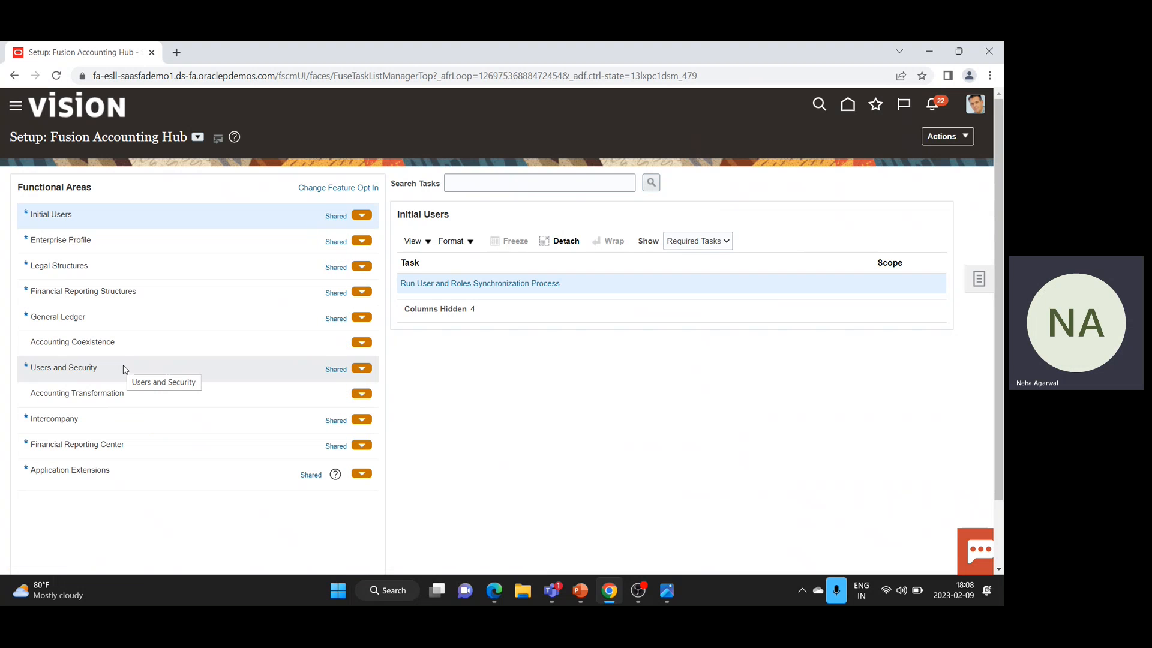
Scope the Accounting Transformation setup tasks to the FAH Loan subledger application
left_click(153, 391)
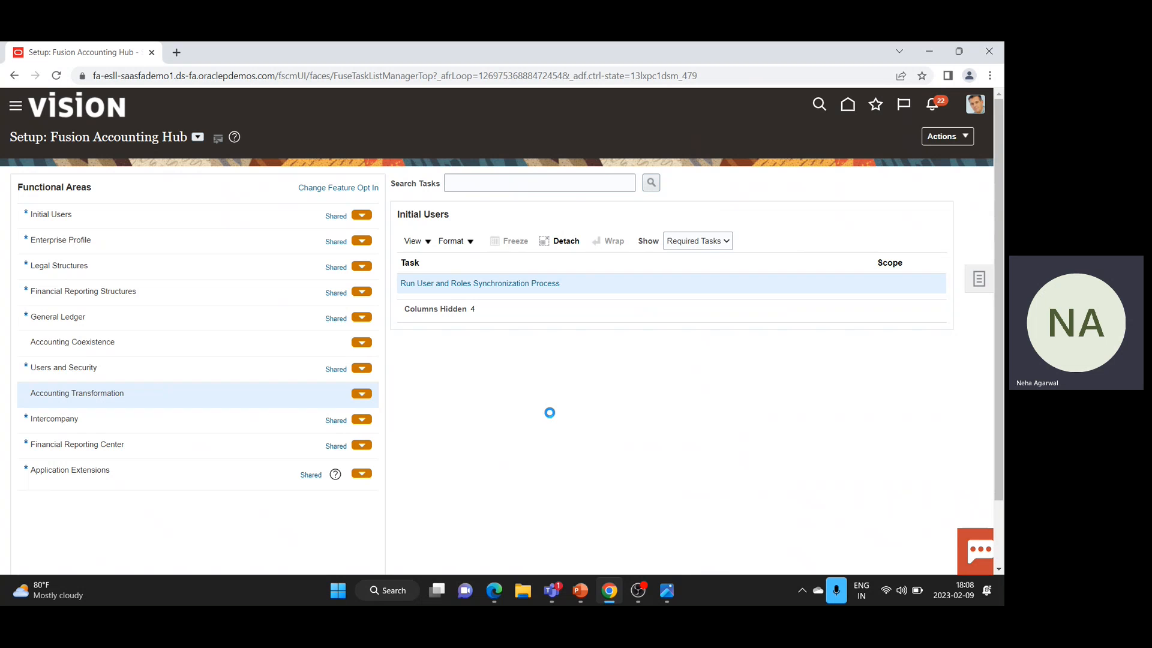
left_click(882, 305)
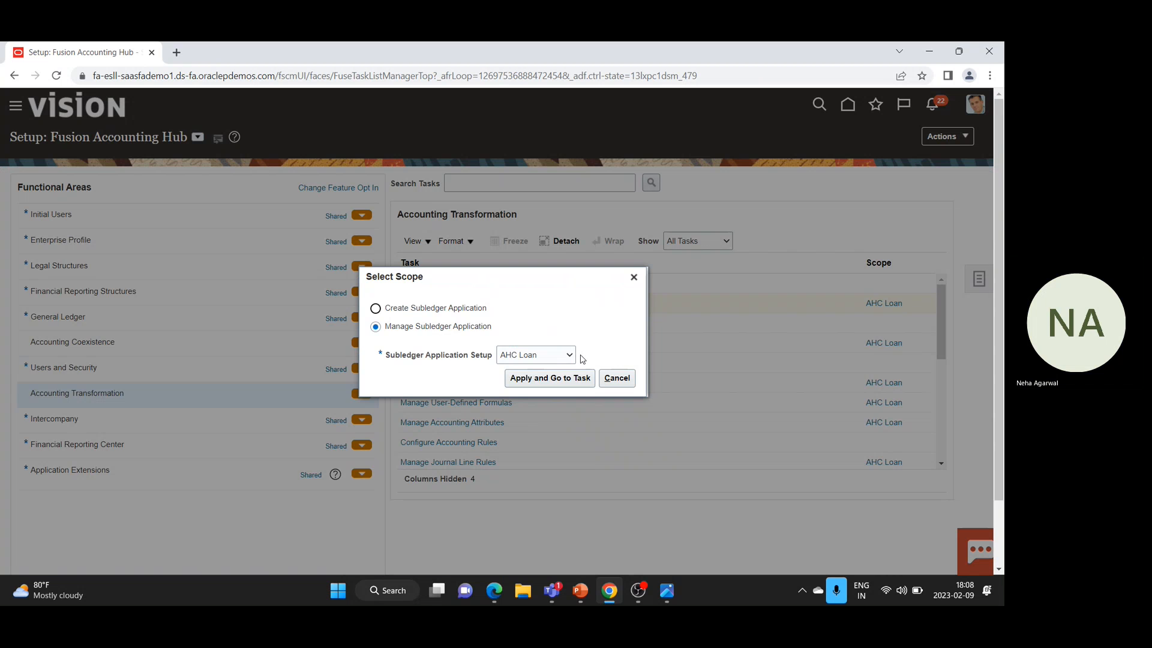
left_click(569, 355)
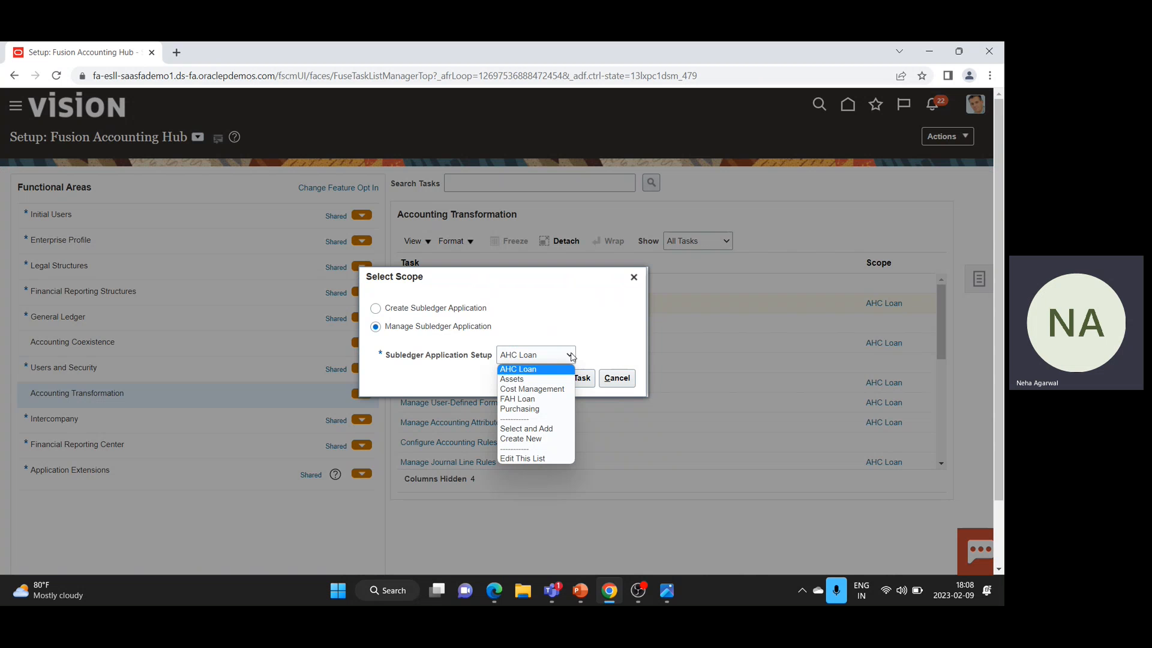
left_click(524, 401)
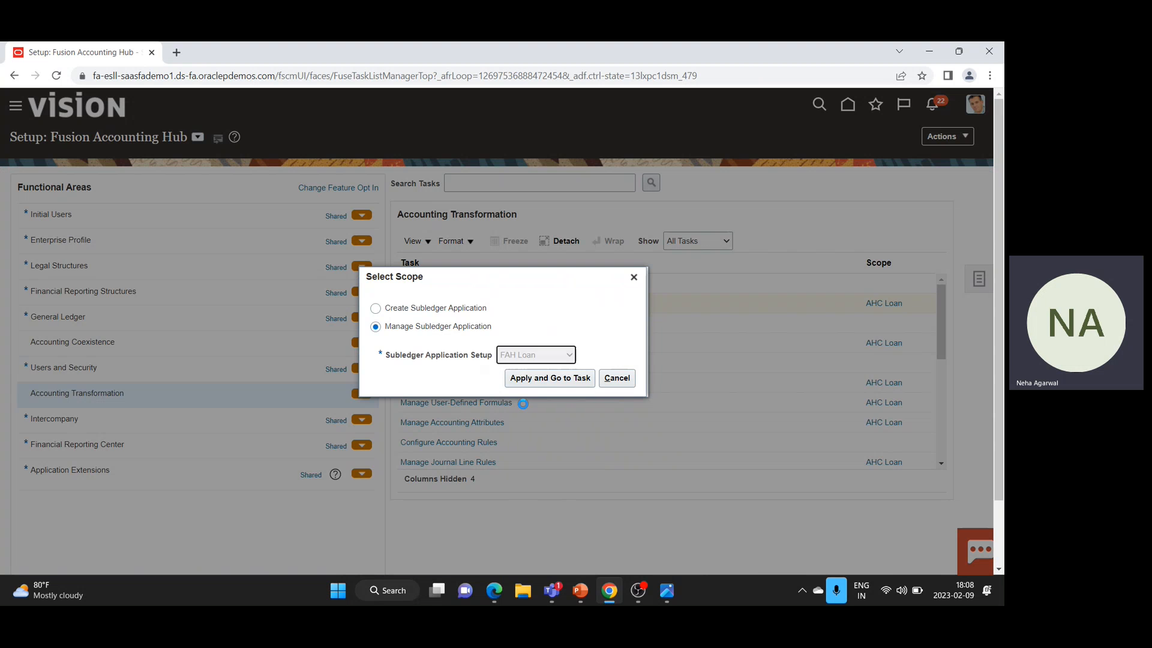
left_click(549, 378)
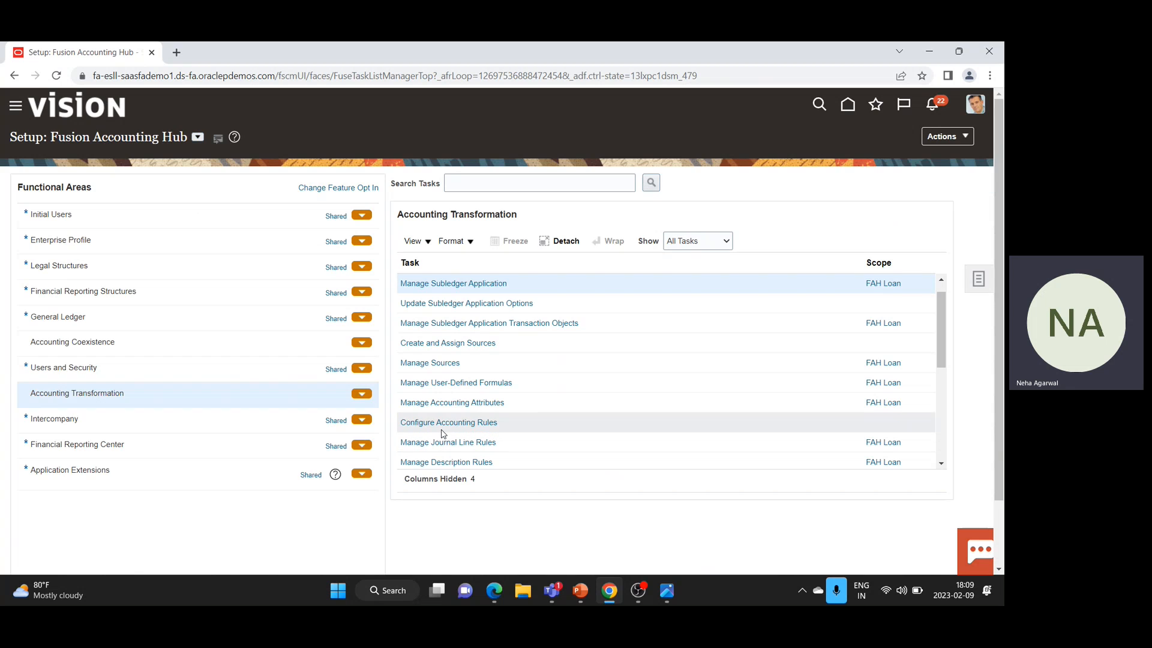
Open Configure Accounting Rules for FAH Loan and go to the Description Rules step
left_click(454, 427)
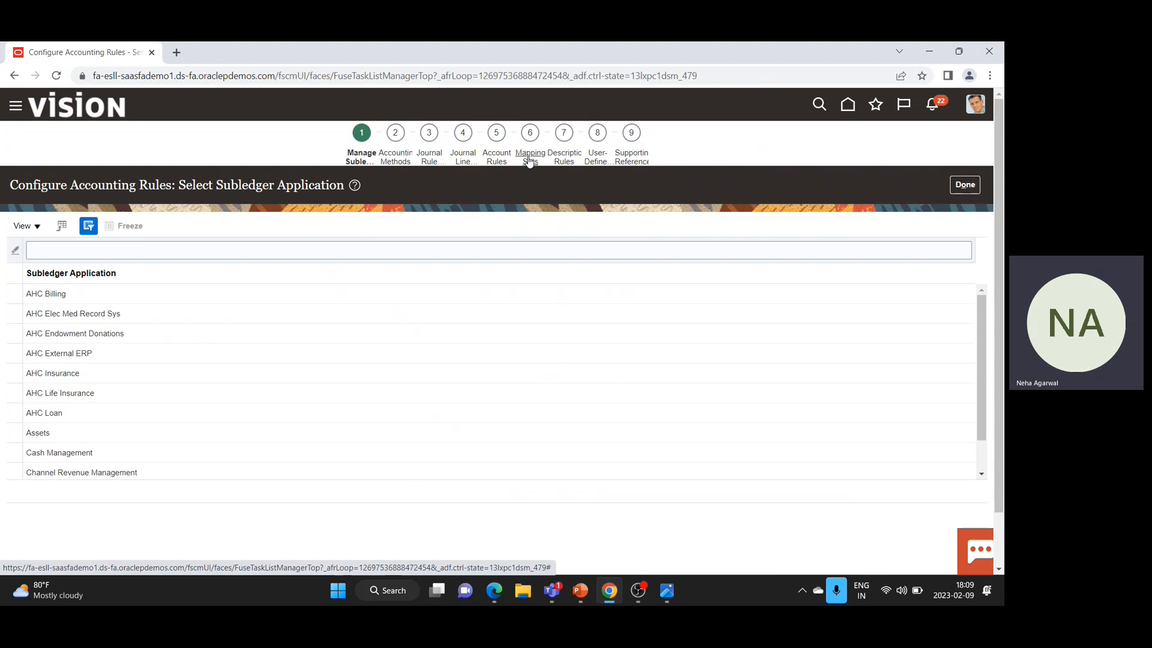
left_click(566, 157)
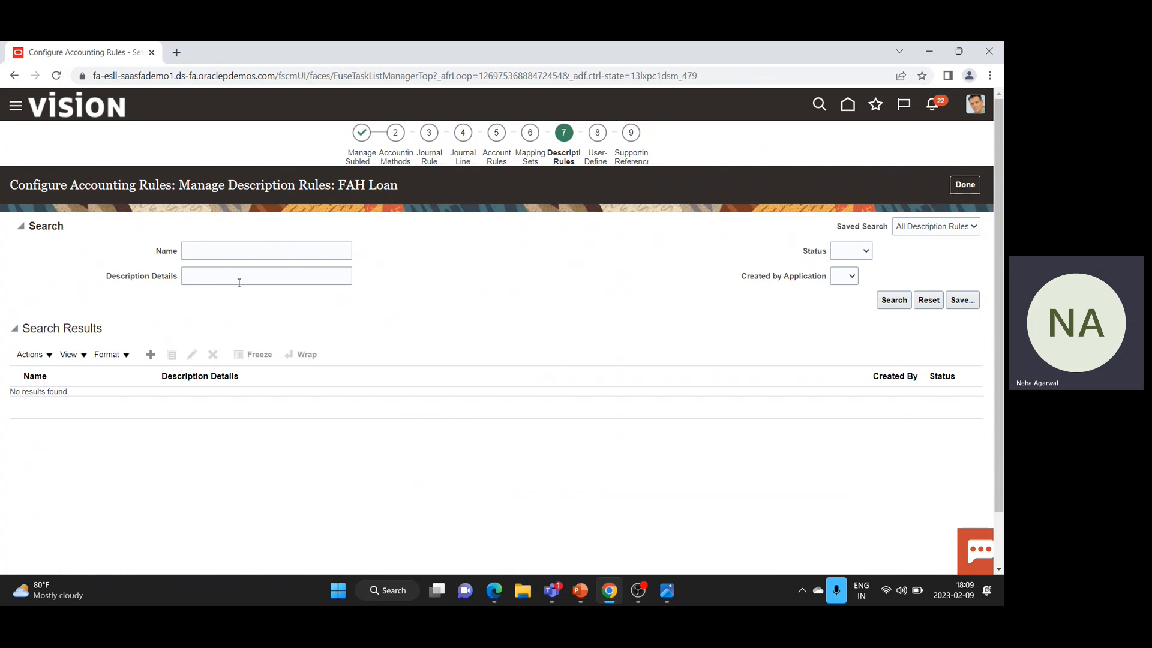
Enter name 'Loan Cash Line Information' and short name FAH_CASH_LINE_INFO for the new rule
left_click(289, 232)
type("Loan ")
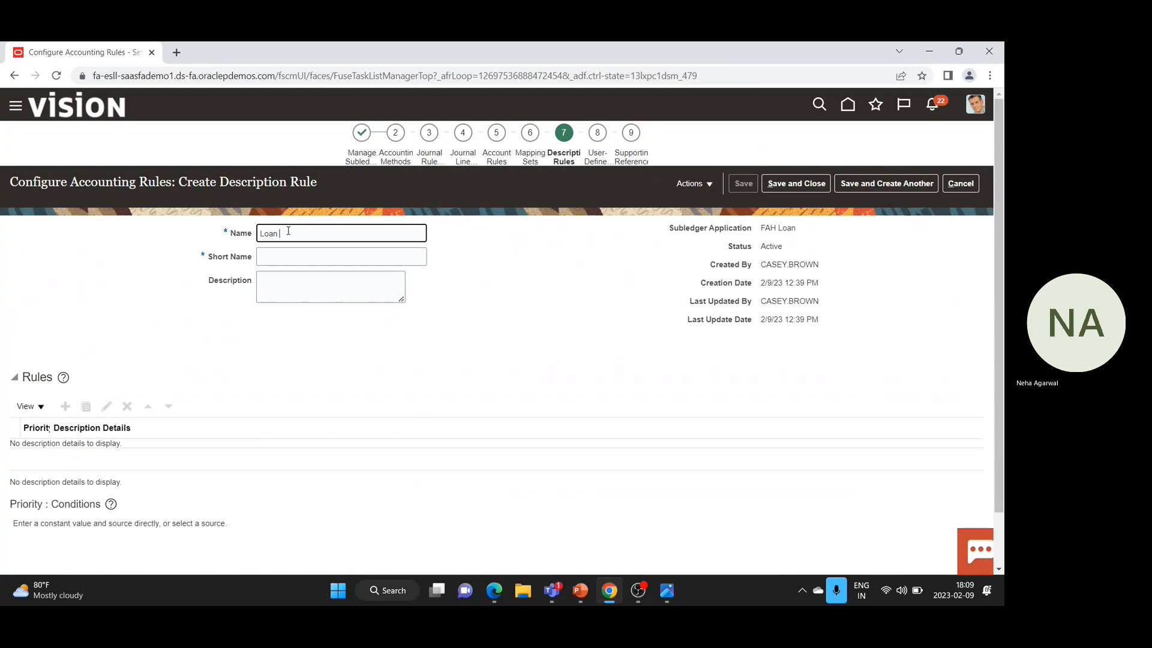
type("Cash")
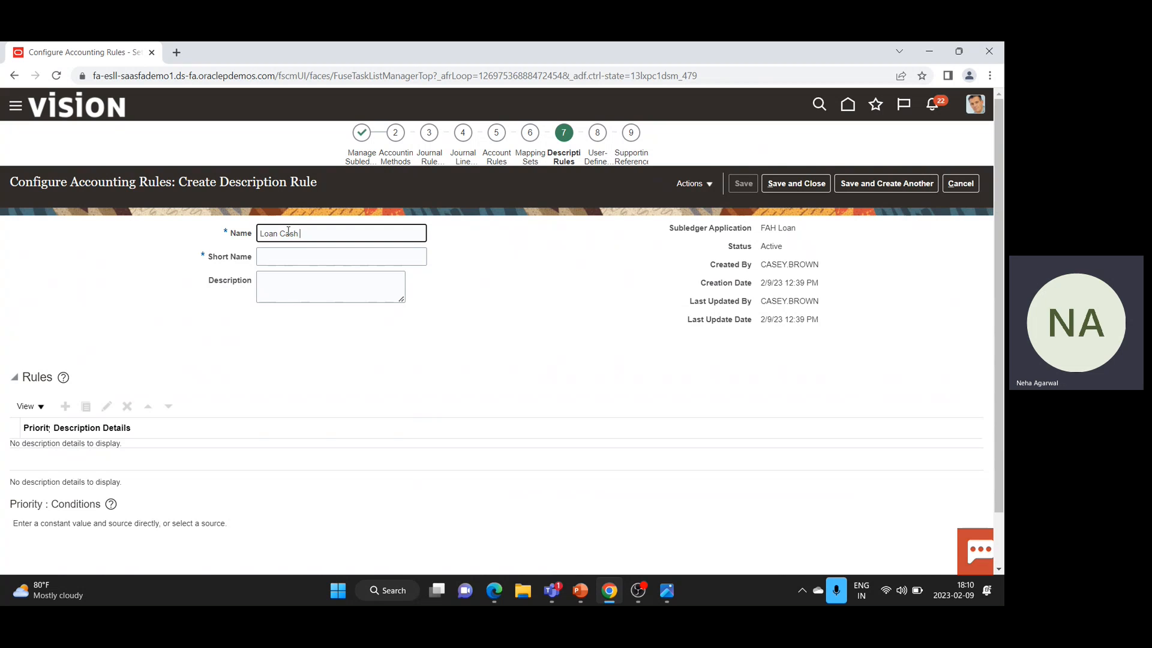
type(" Line Information")
key("Tab")
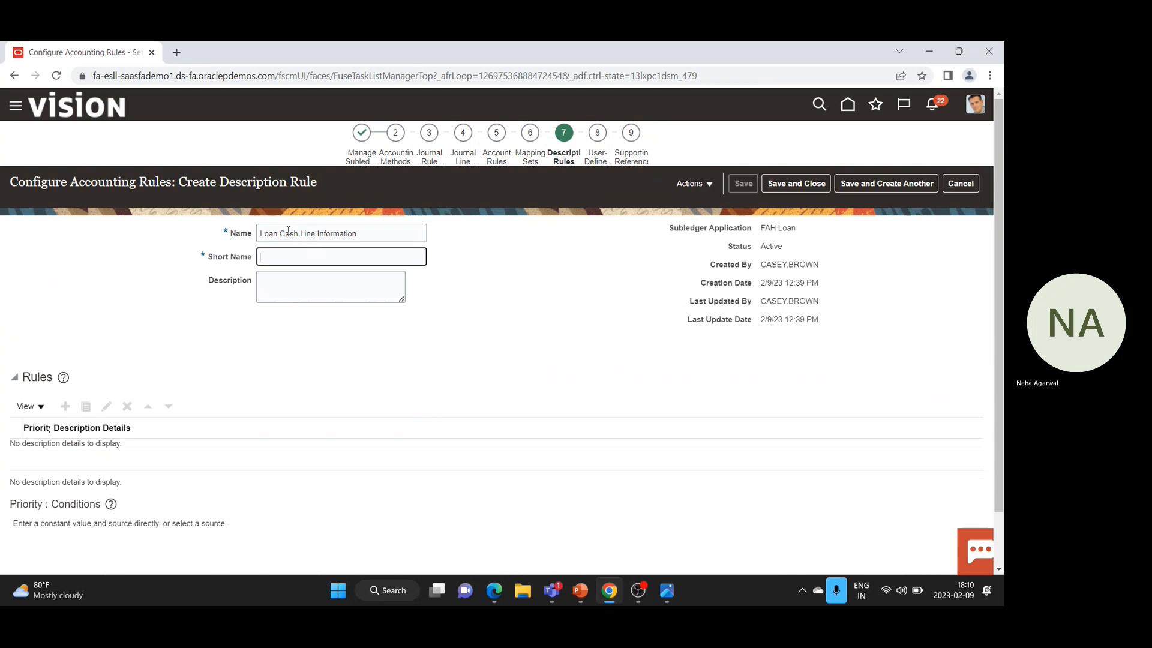
type("FAH")
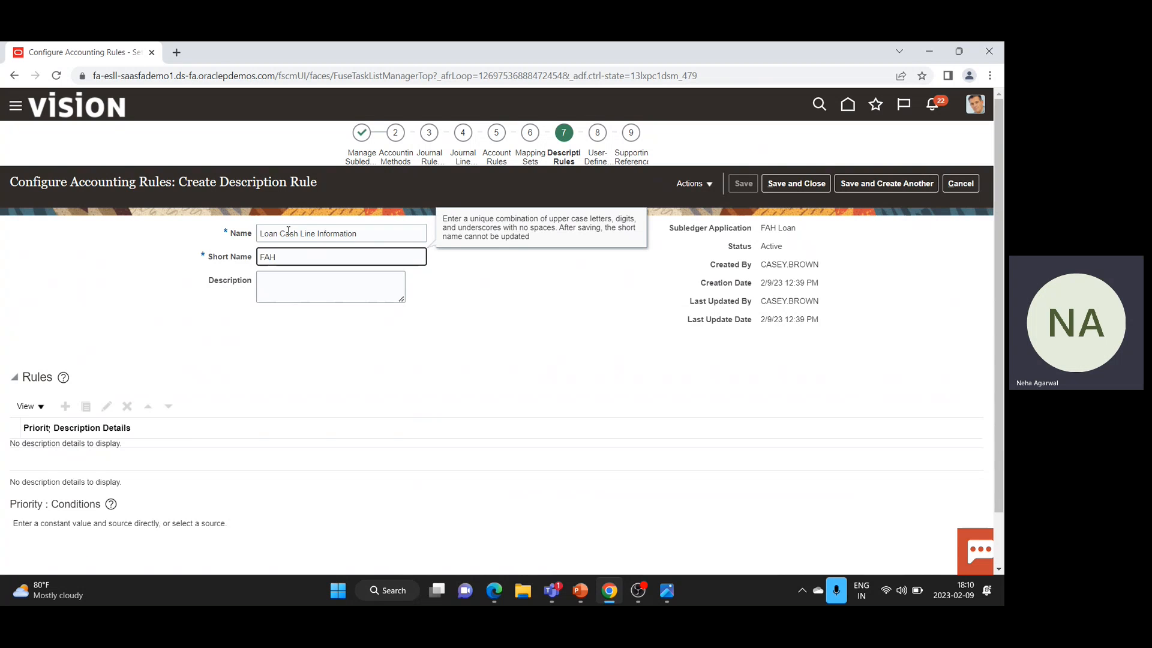
type("_CASH_")
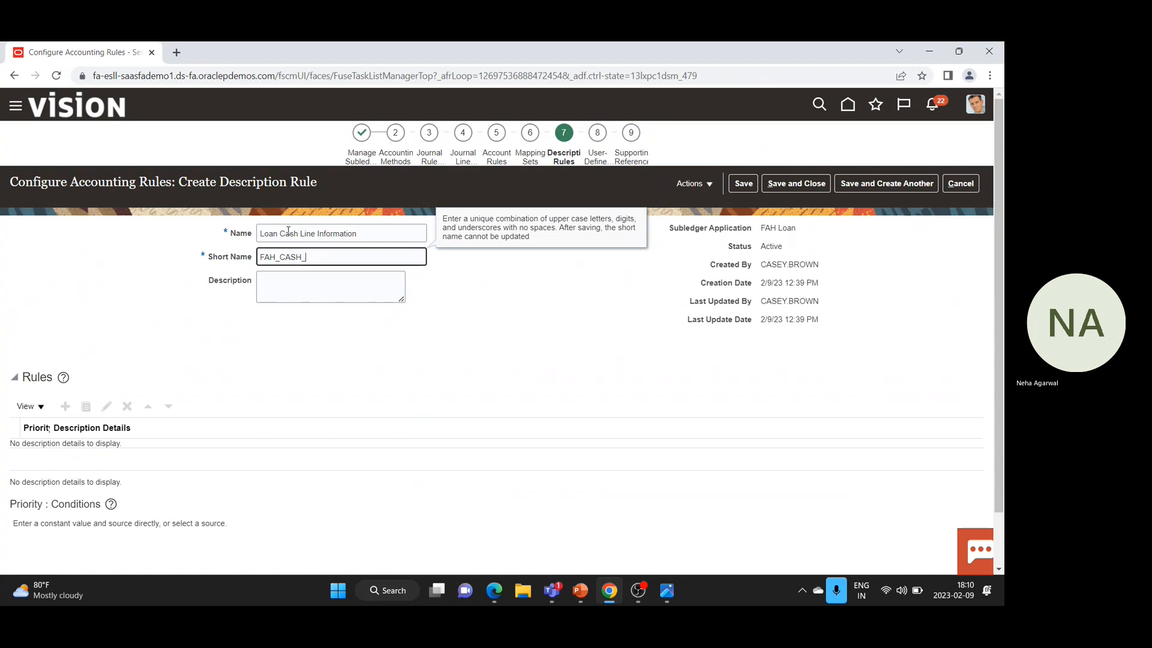
type("LINE_INFO")
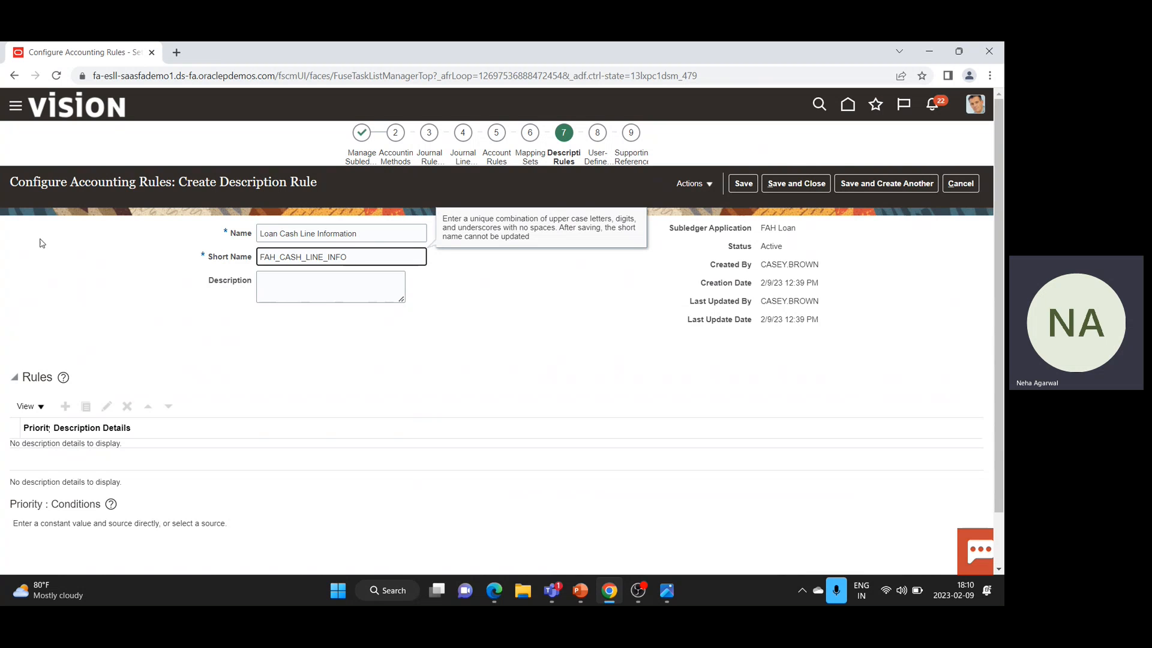
left_click(277, 288)
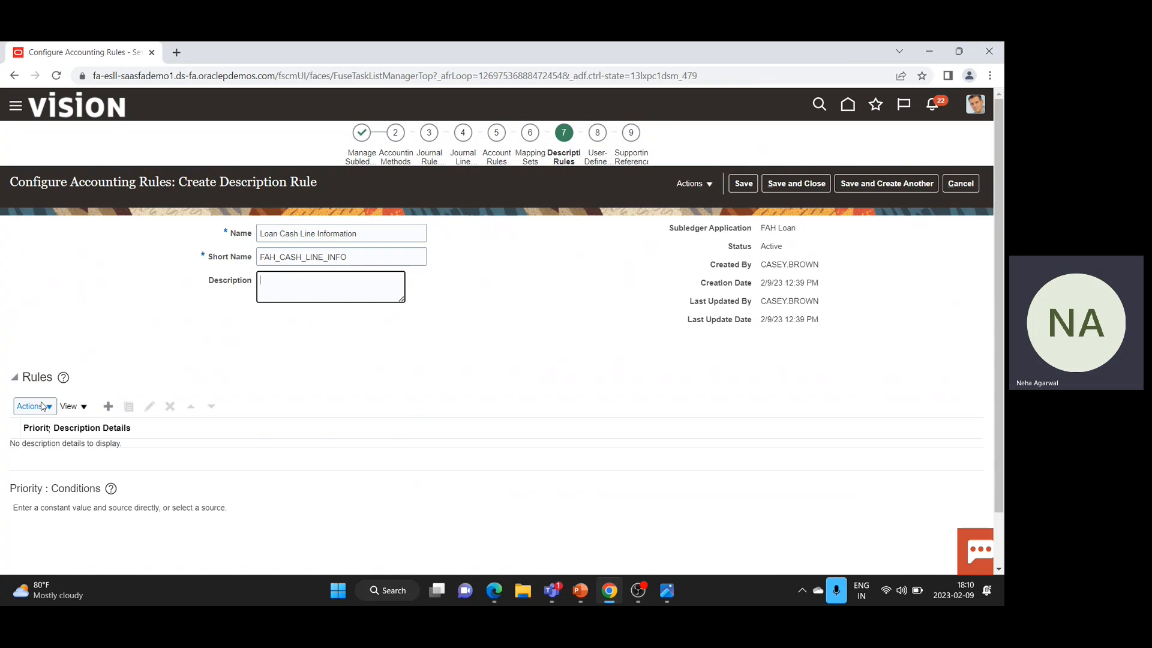
Add a new rule line whose description details begin with 'Loan:'
left_click(106, 407)
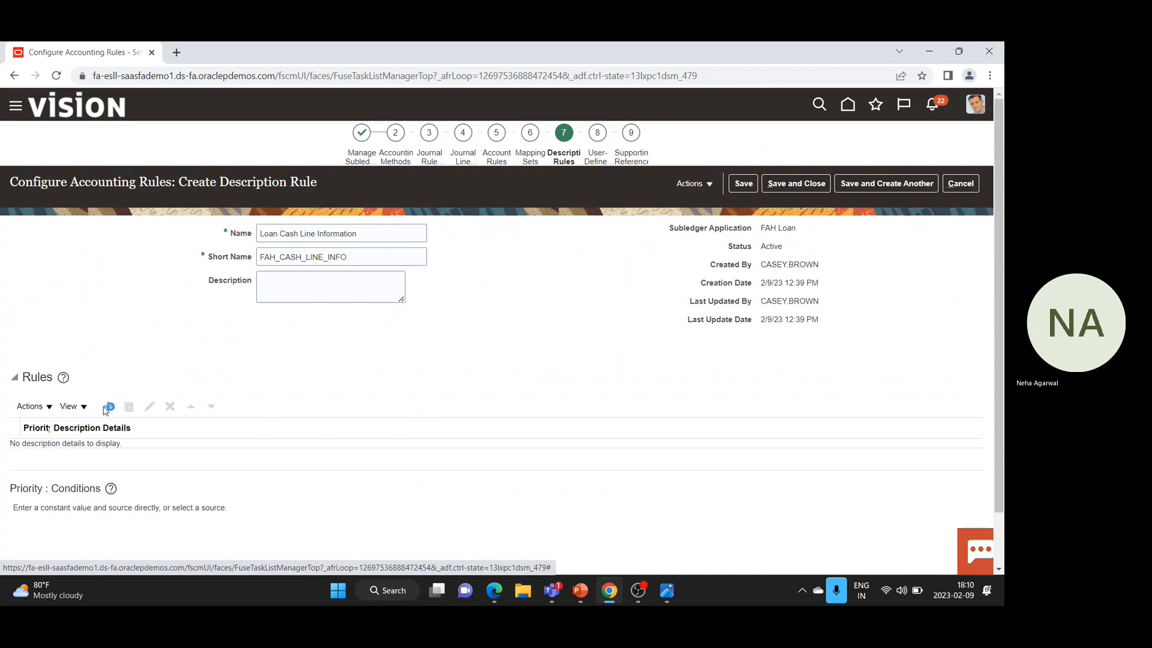
left_click(108, 407)
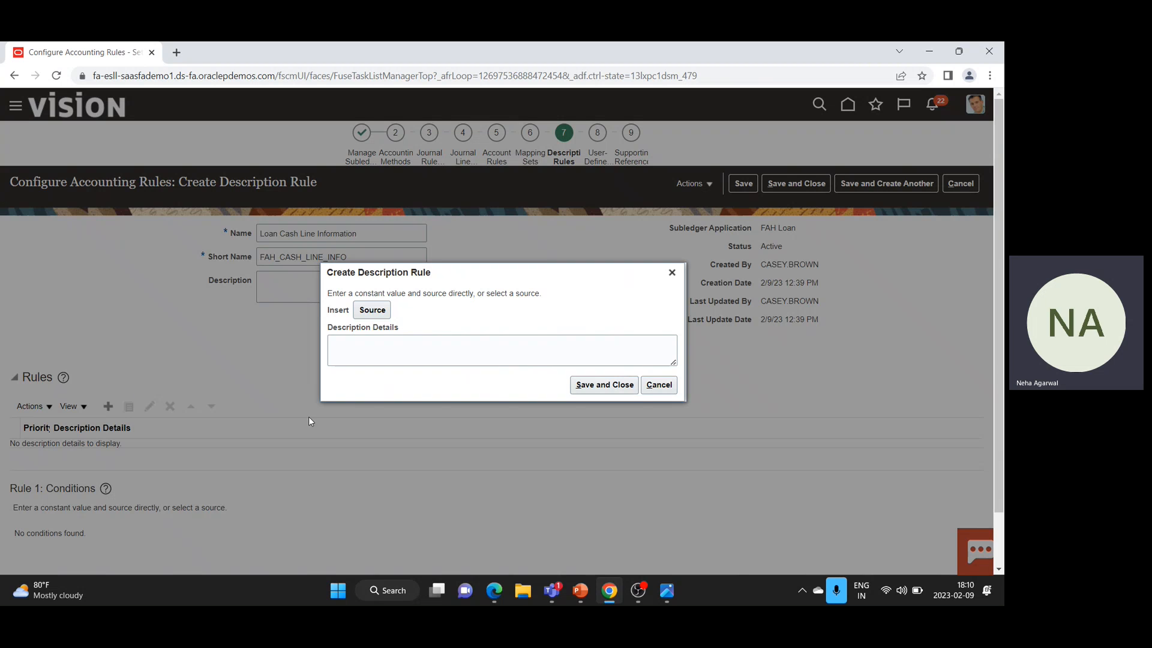
left_click(399, 357)
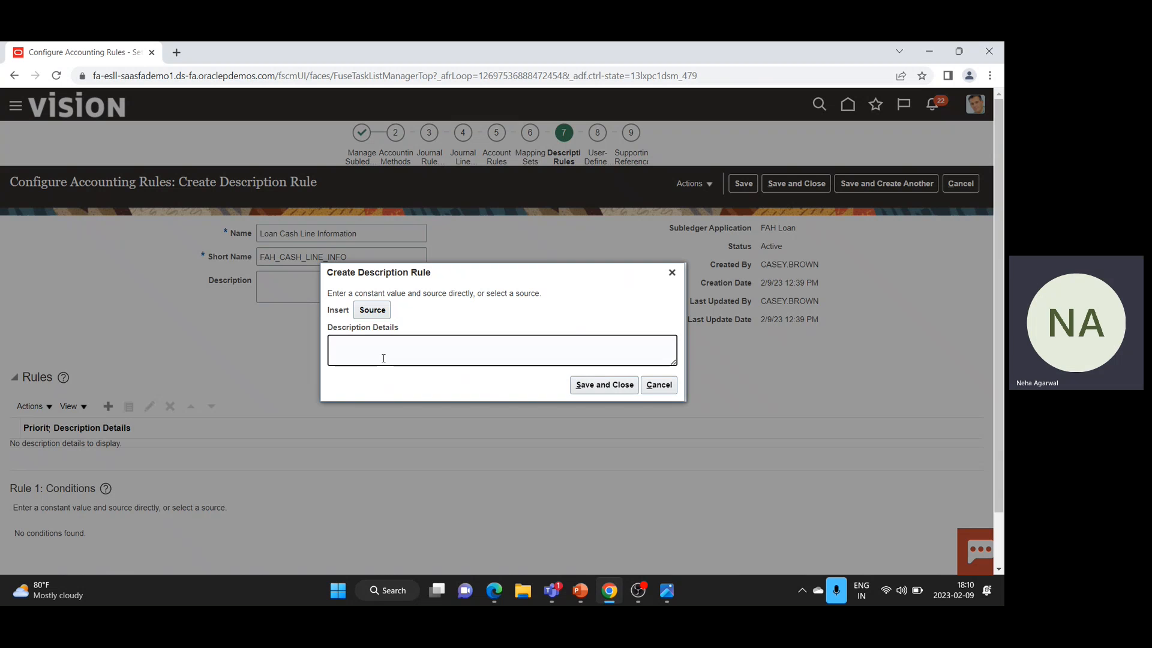
type("Loan")
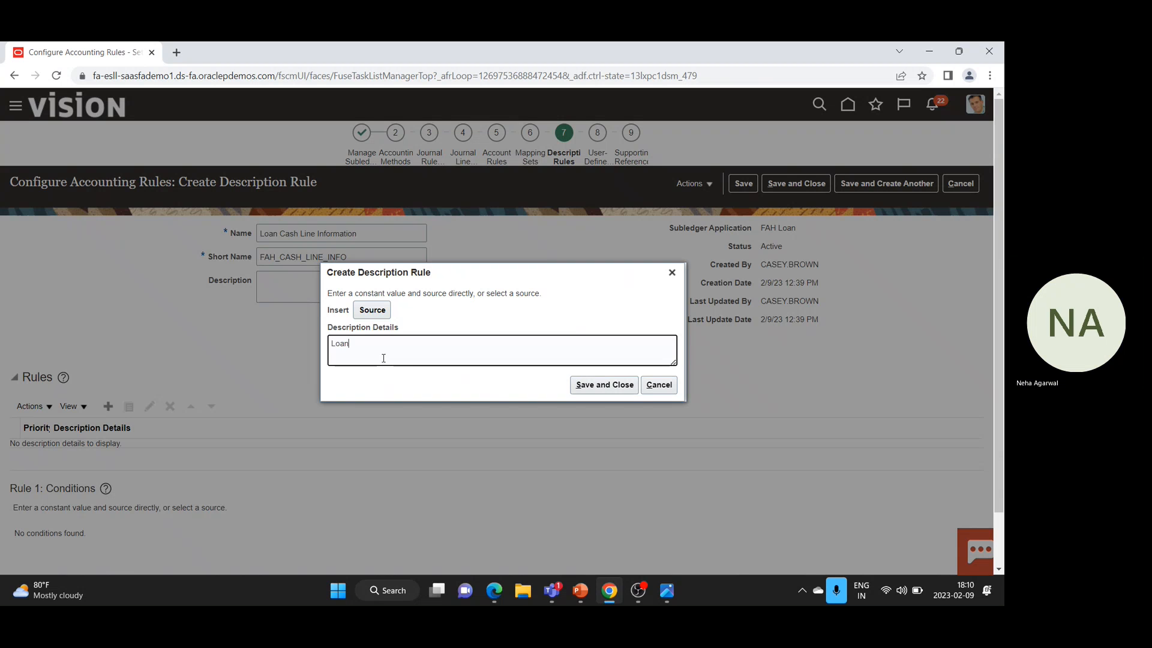
type(":")
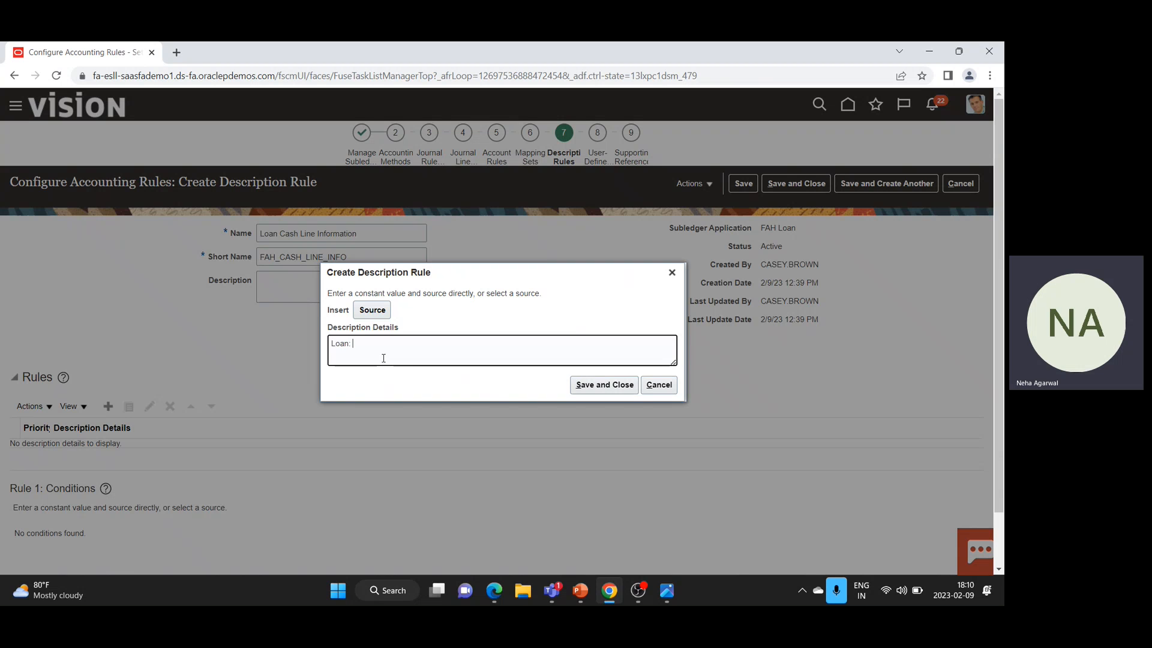
Search the FAH Loan sources to insert Account Number01 after 'Loan:'
left_click(376, 314)
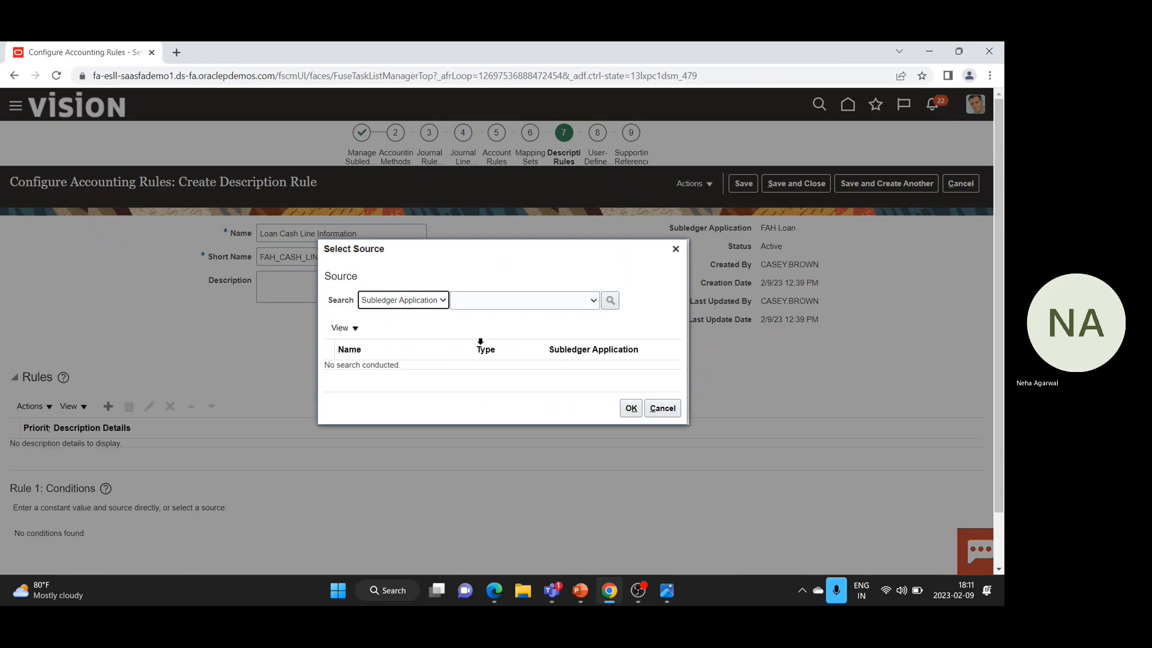
left_click(593, 300)
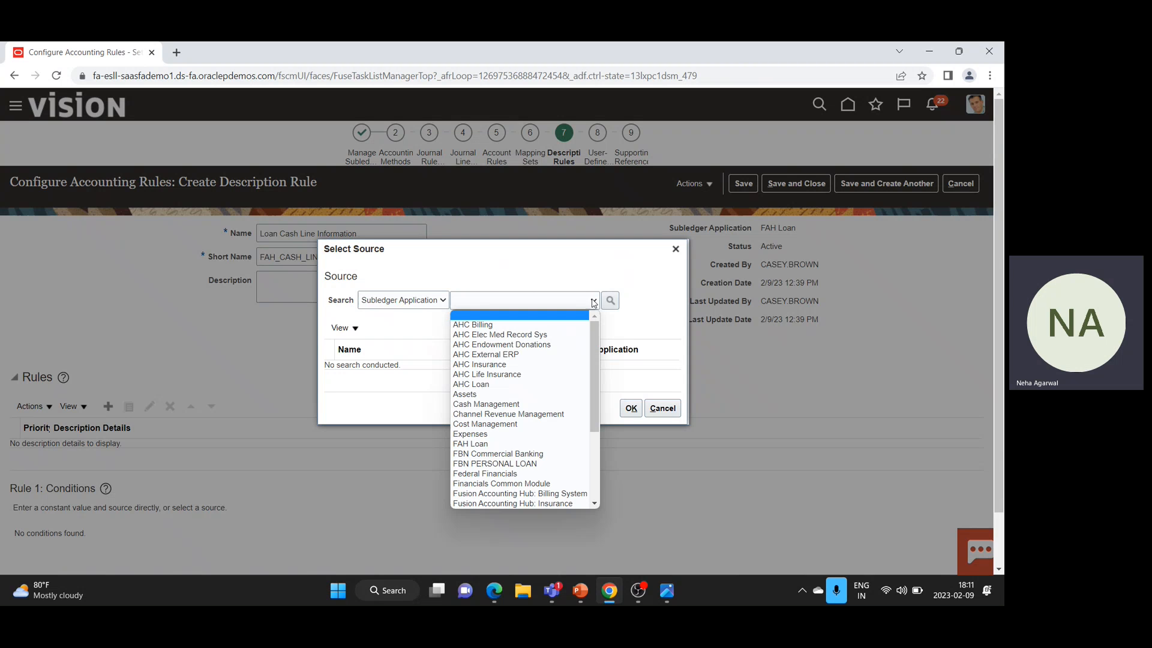
left_click(516, 444)
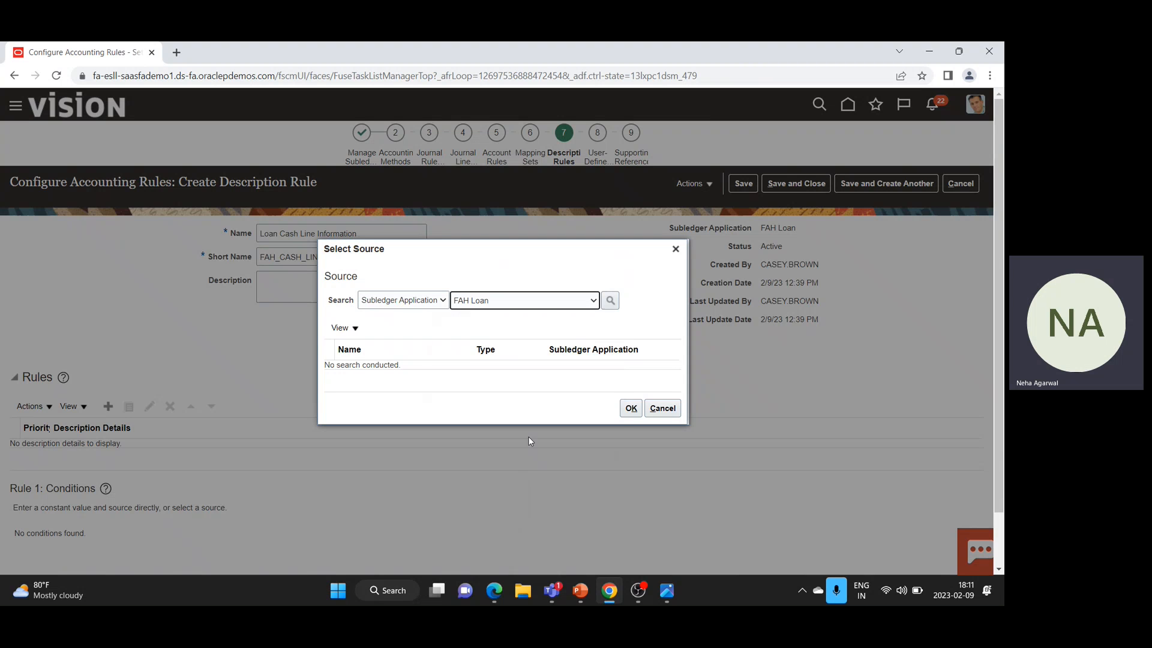
left_click(607, 302)
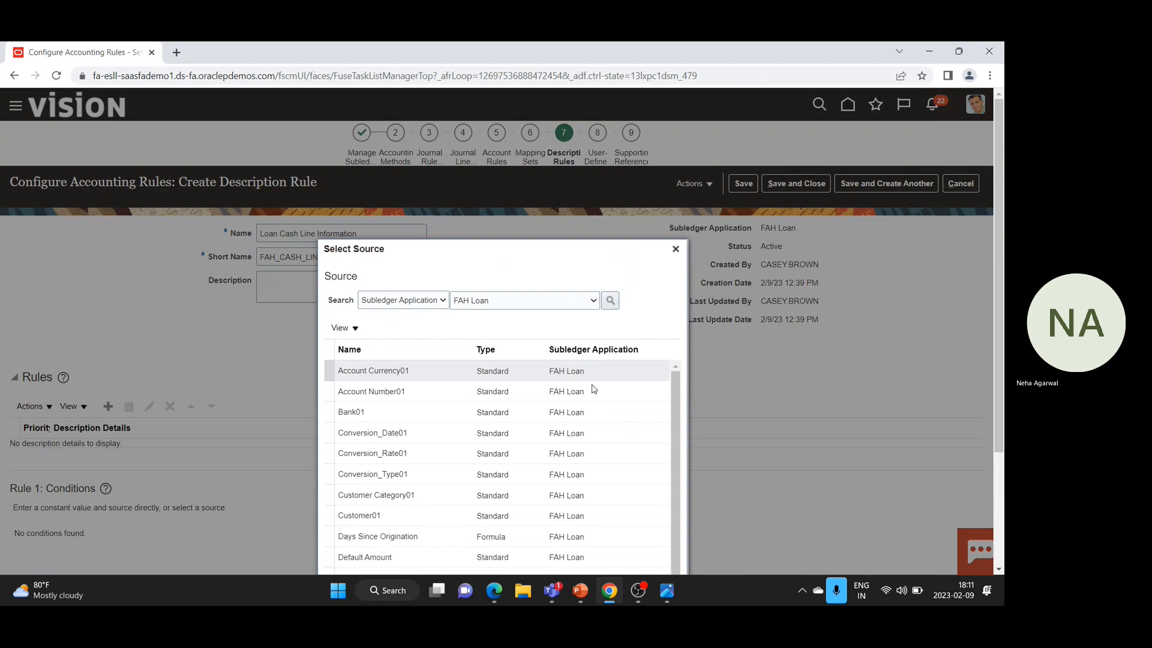
scroll(594, 427, "down", 2)
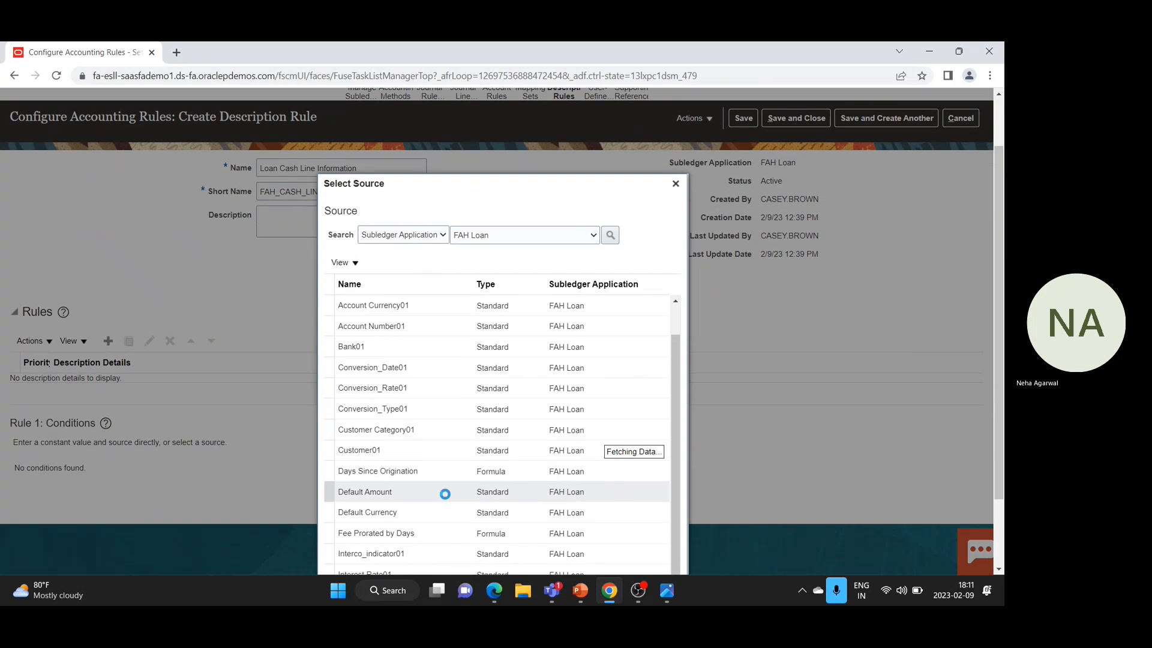
scroll(413, 360, "down", 1)
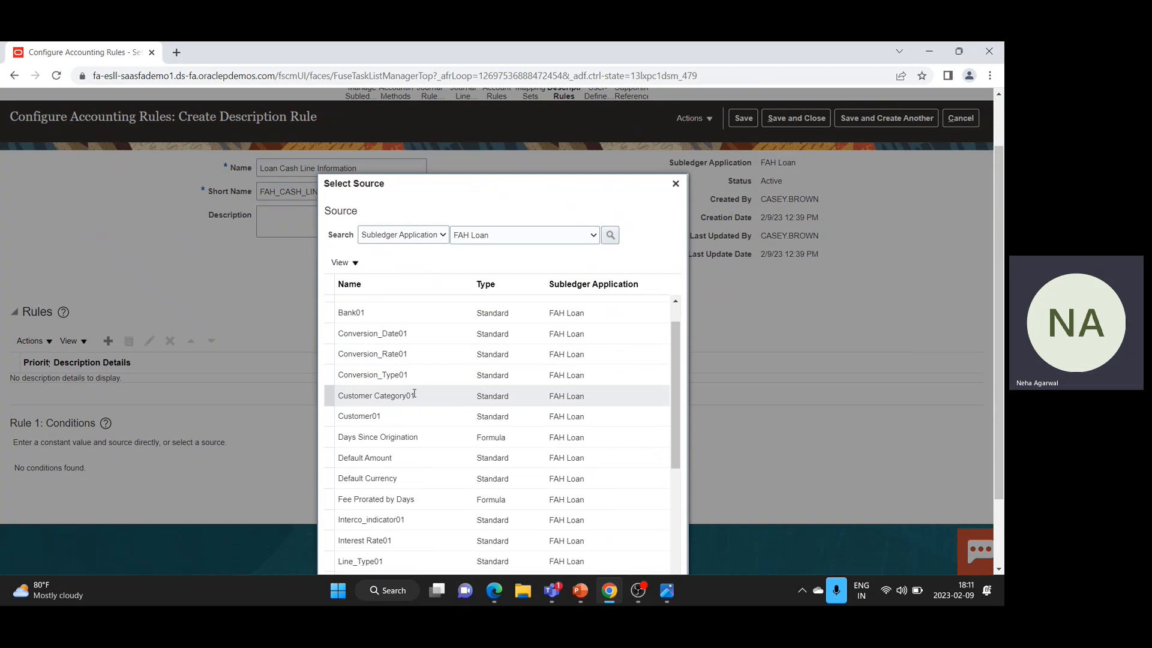
scroll(412, 393, "up", 3)
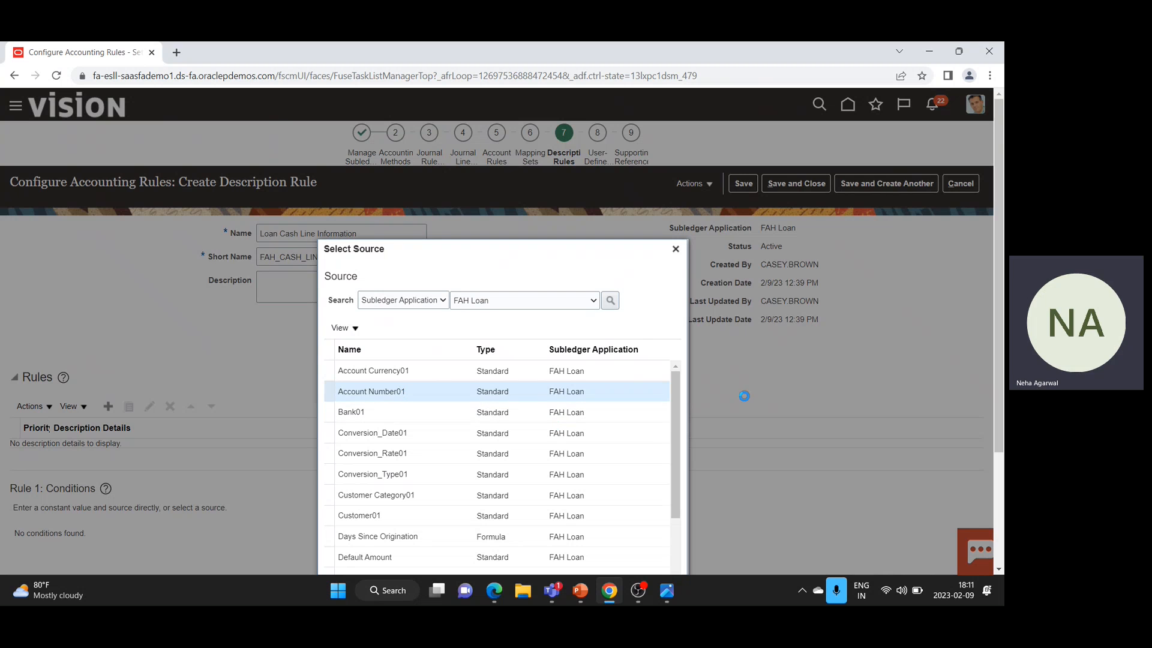
left_click_drag(1002, 339, 1004, 406)
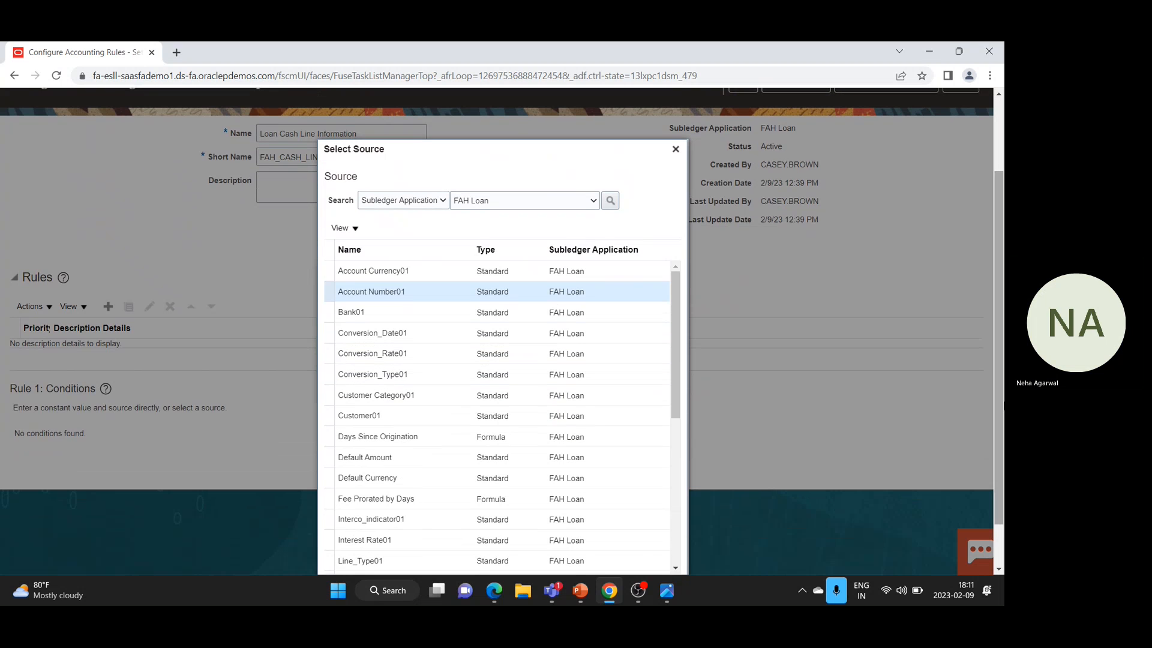
scroll(643, 535, "down", 5)
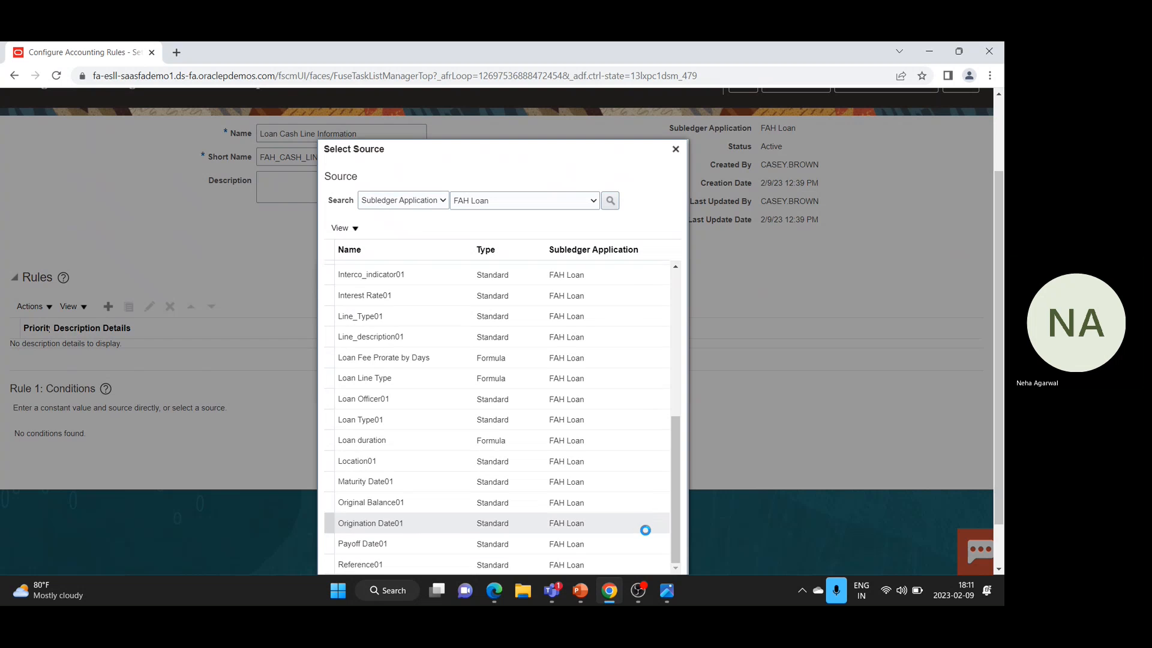
scroll(714, 498, "down", 1)
scroll(494, 420, "down", 1)
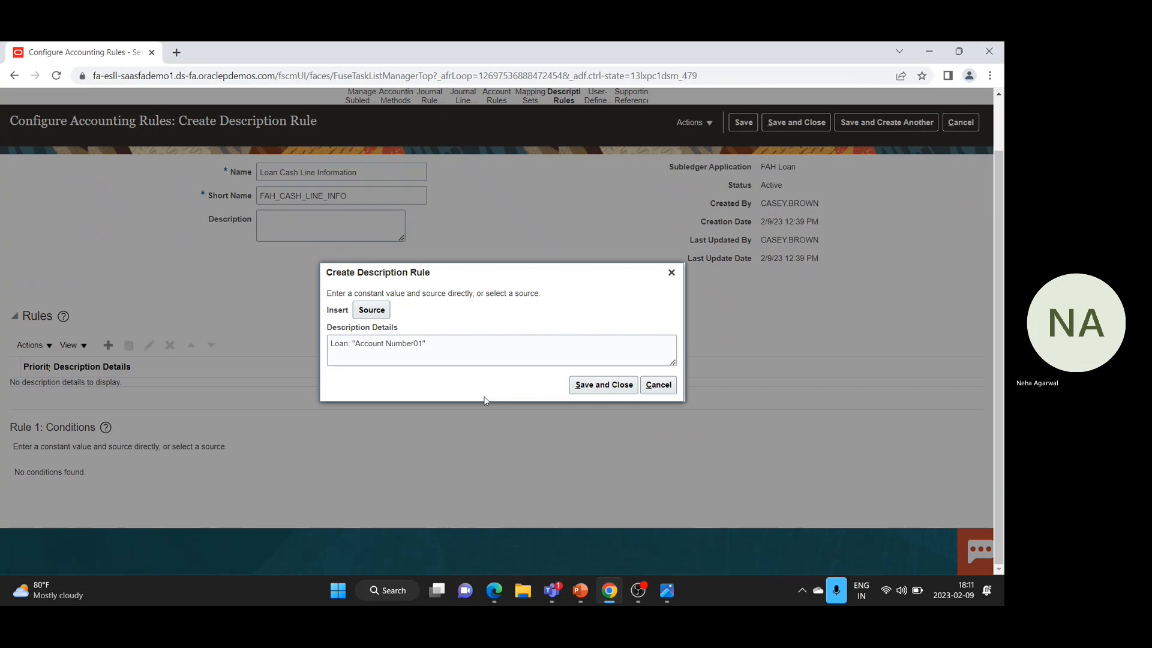
Append 'Currency' and the Default Currency source after the account number
left_click(515, 348)
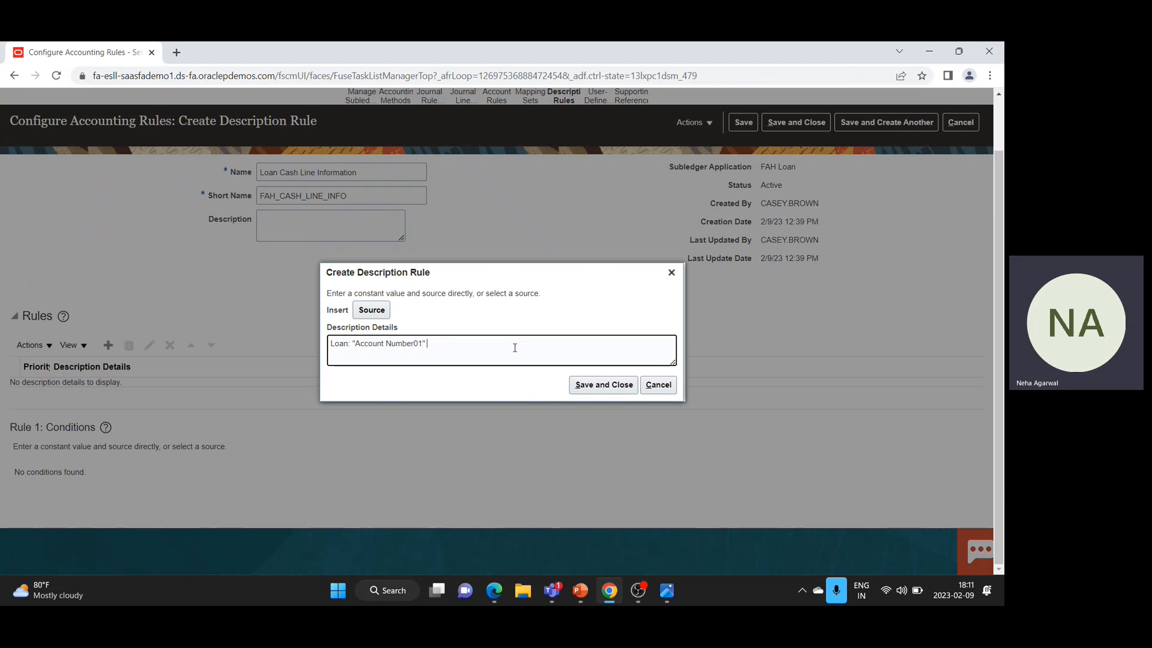
type("Currency:")
left_click(377, 311)
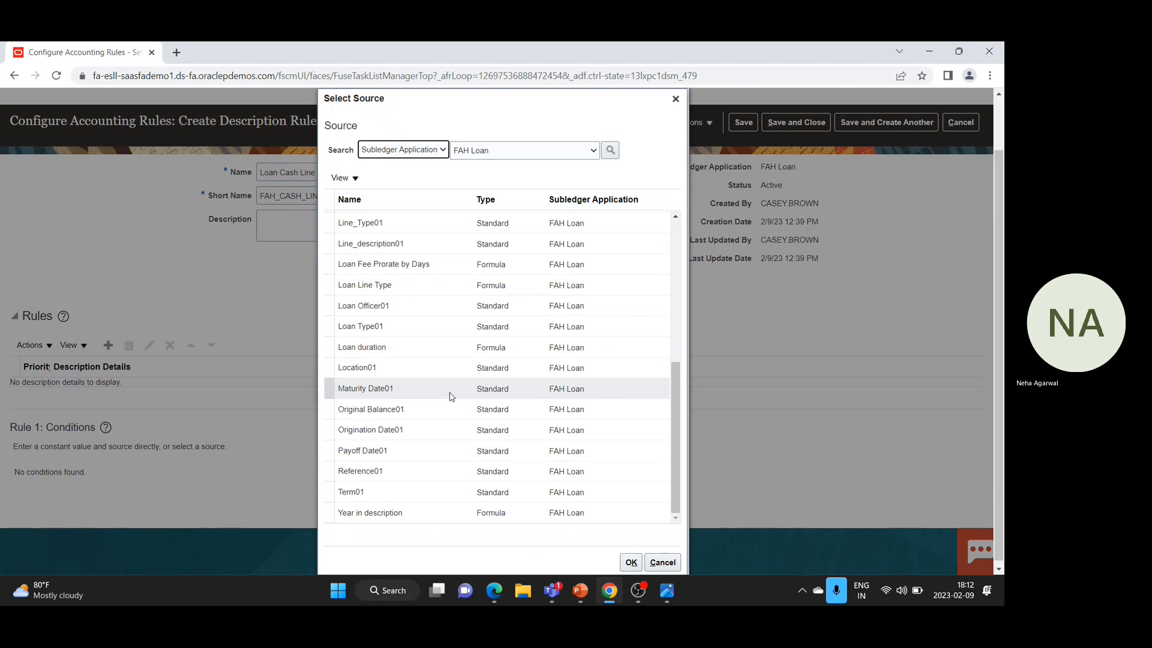
scroll(423, 362, "up", 3)
left_click(392, 307)
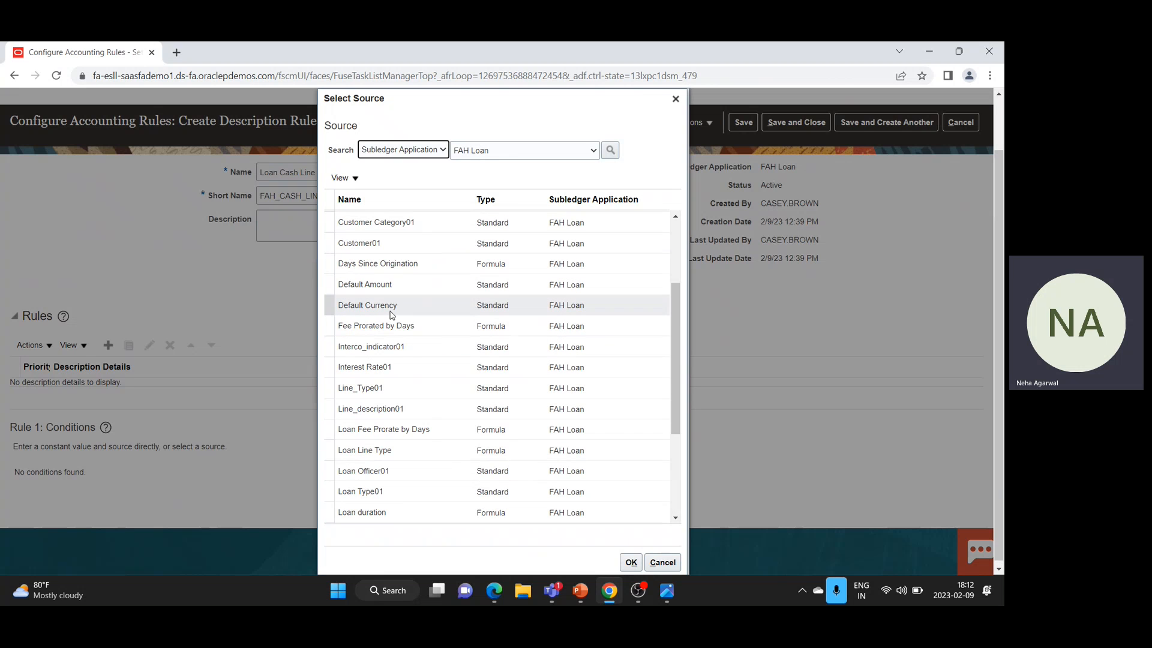
left_click(631, 560)
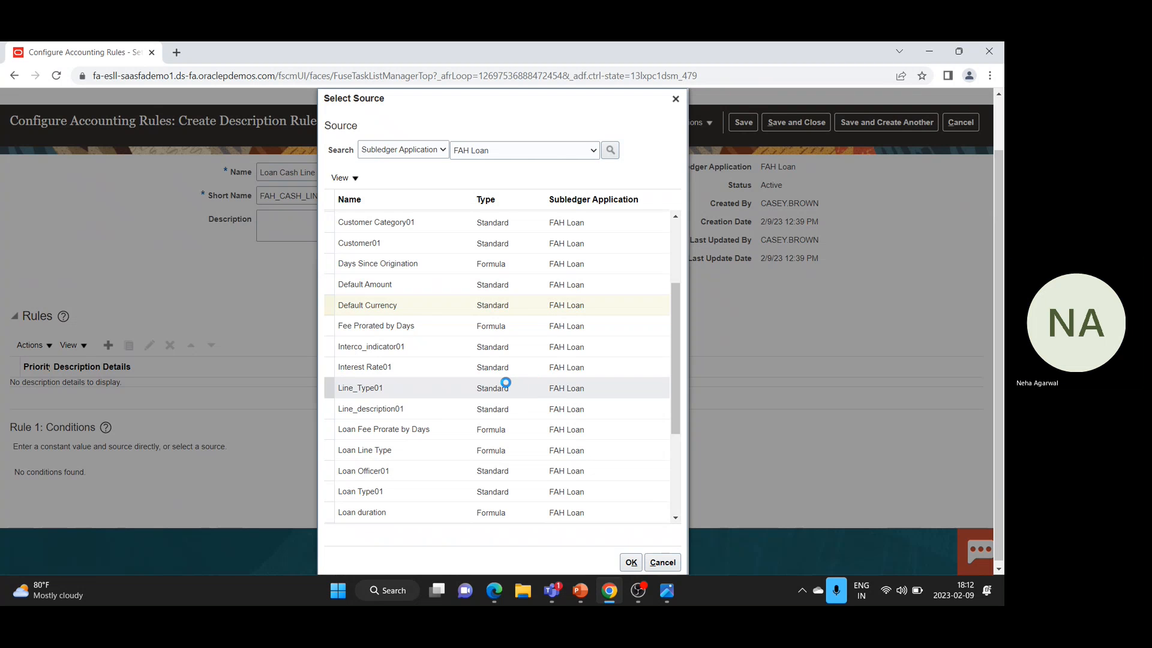
key("BackSpace")
key("BackSpace")
key("BackSpace")
key("BackSpace")
key("BackSpace")
key("BackSpace")
key("BackSpace")
key("BackSpace")
key("BackSpace")
key("BackSpace")
key("BackSpace")
key("BackSpace")
key("BackSpace")
key("BackSpace")
key("BackSpace")
key("BackSpace")
key("BackSpace")
left_click(371, 310)
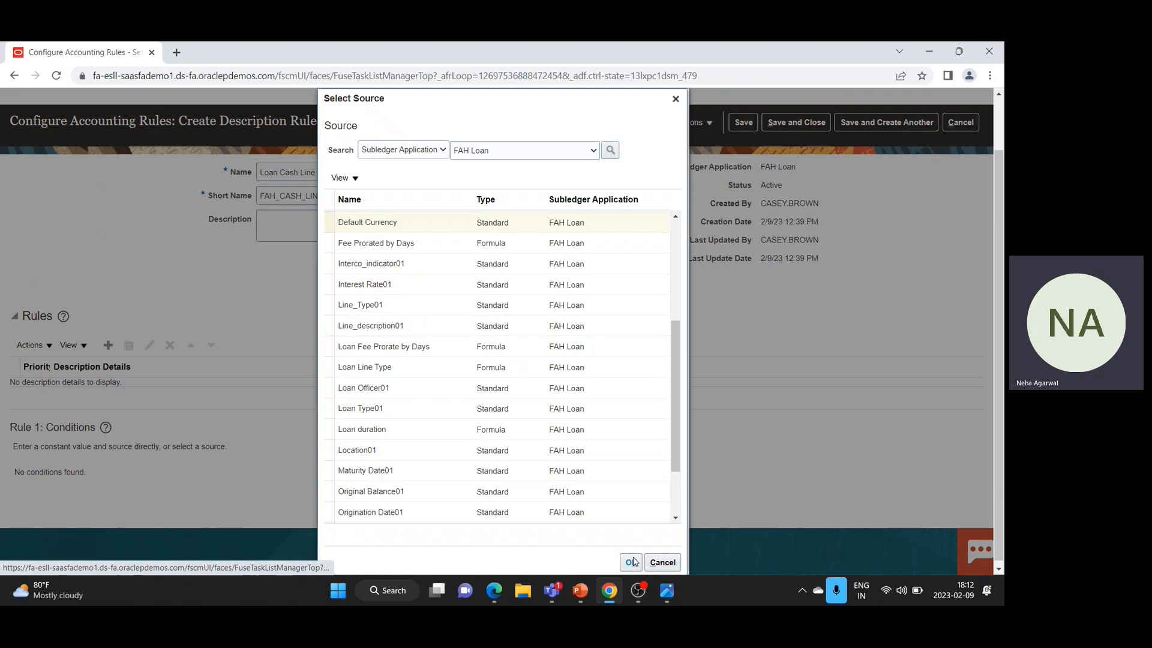
left_click(513, 387)
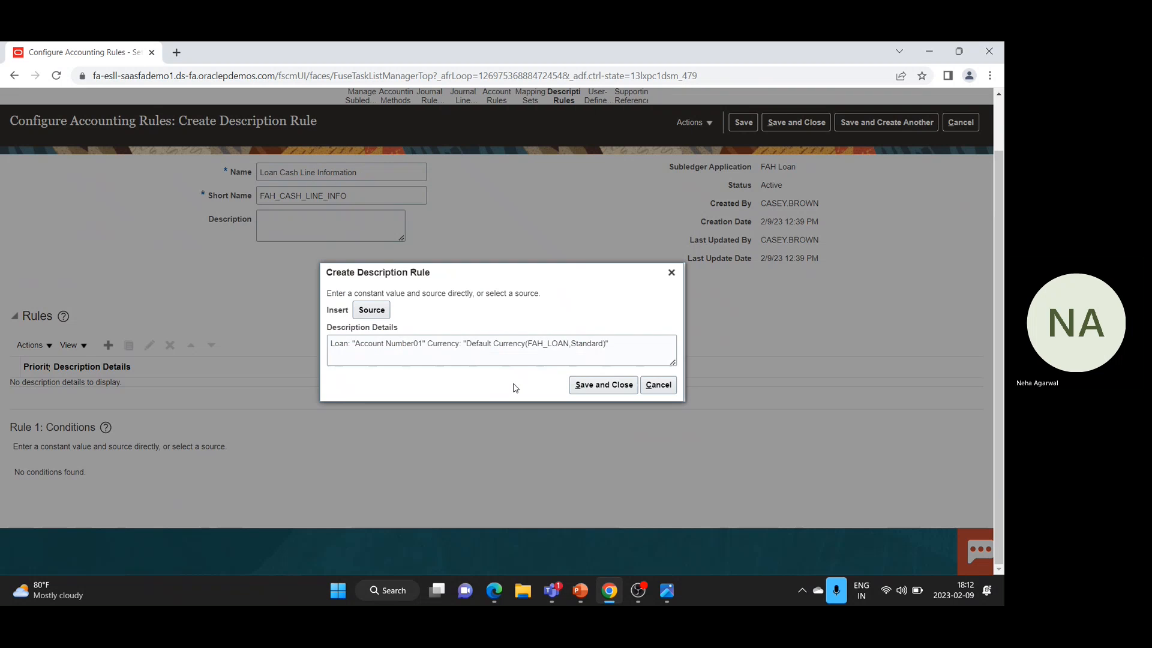
Insert the Original Balance01 source and save the details as rule 1
left_click(464, 346)
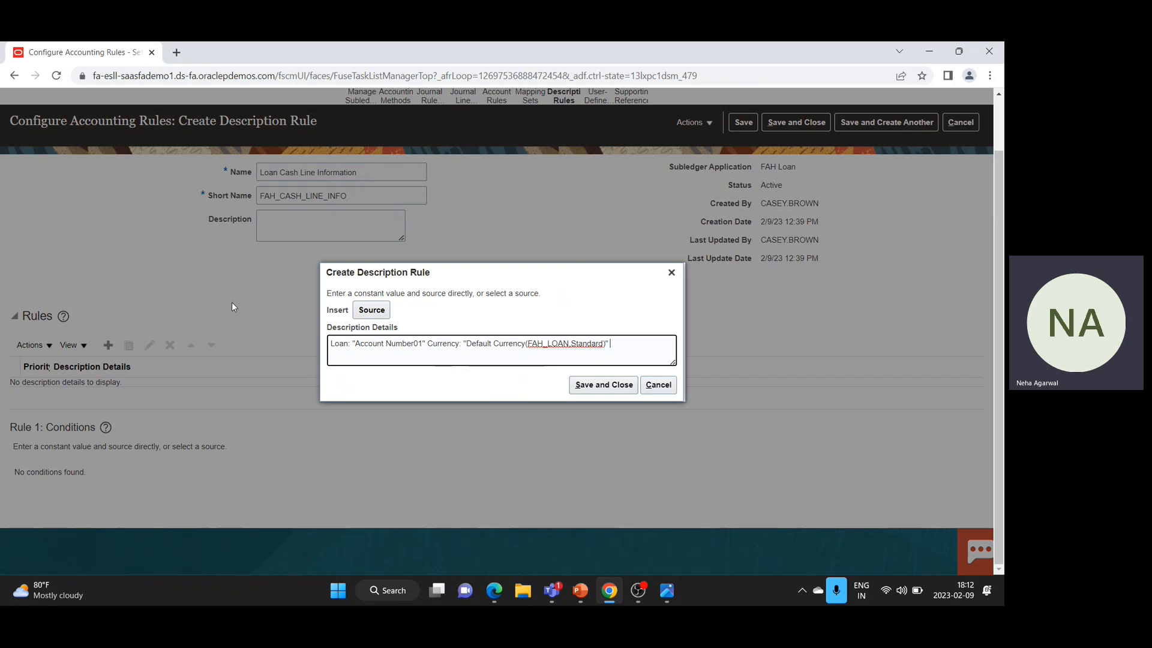
left_click(383, 312)
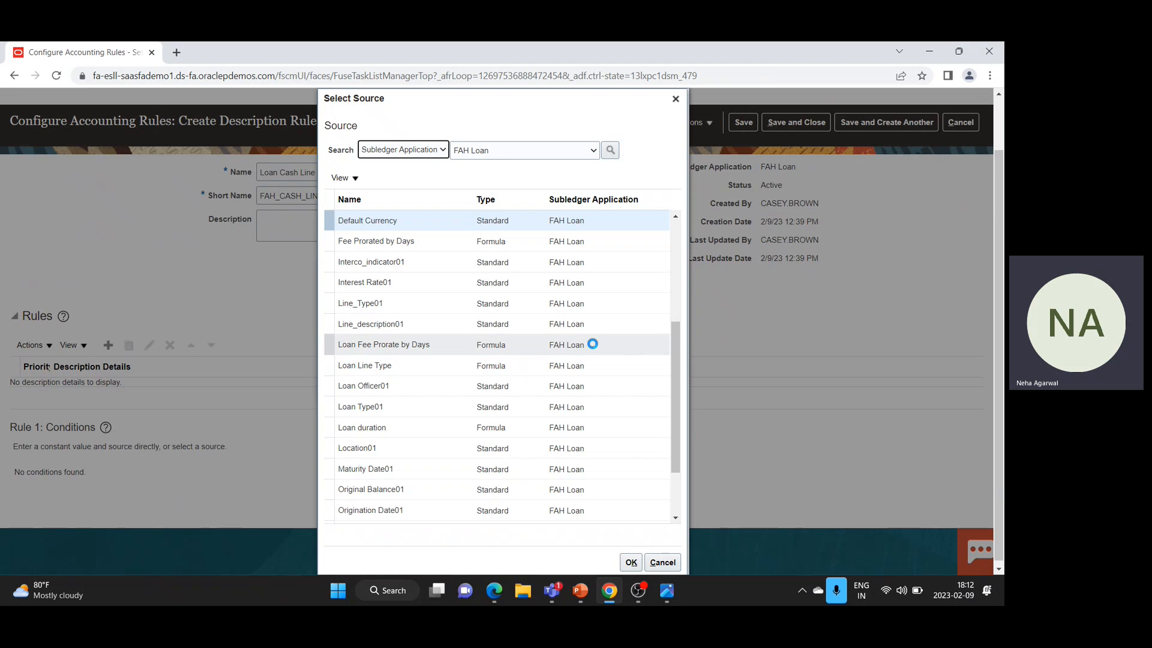
left_click(421, 487)
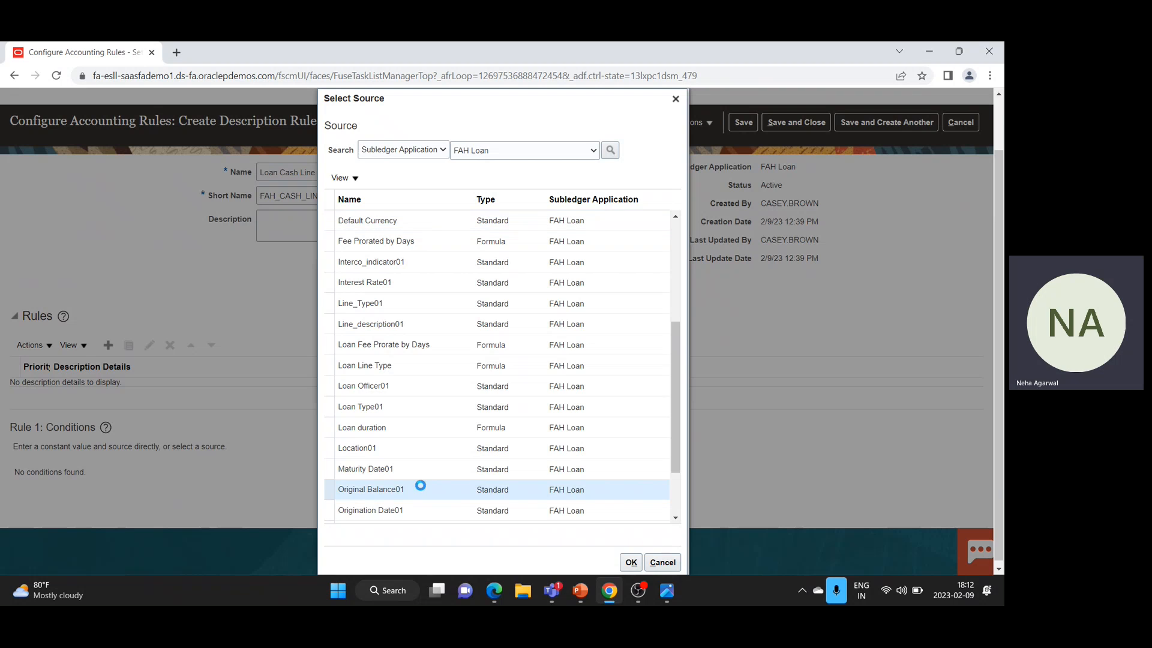
left_click(631, 566)
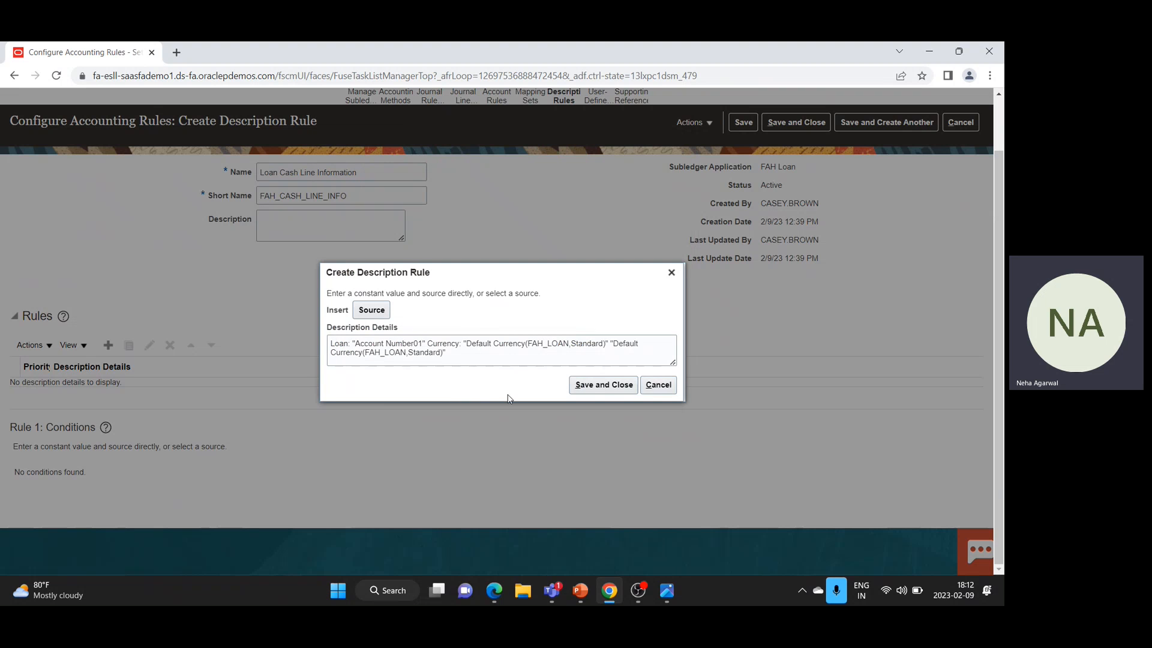
left_click(604, 385)
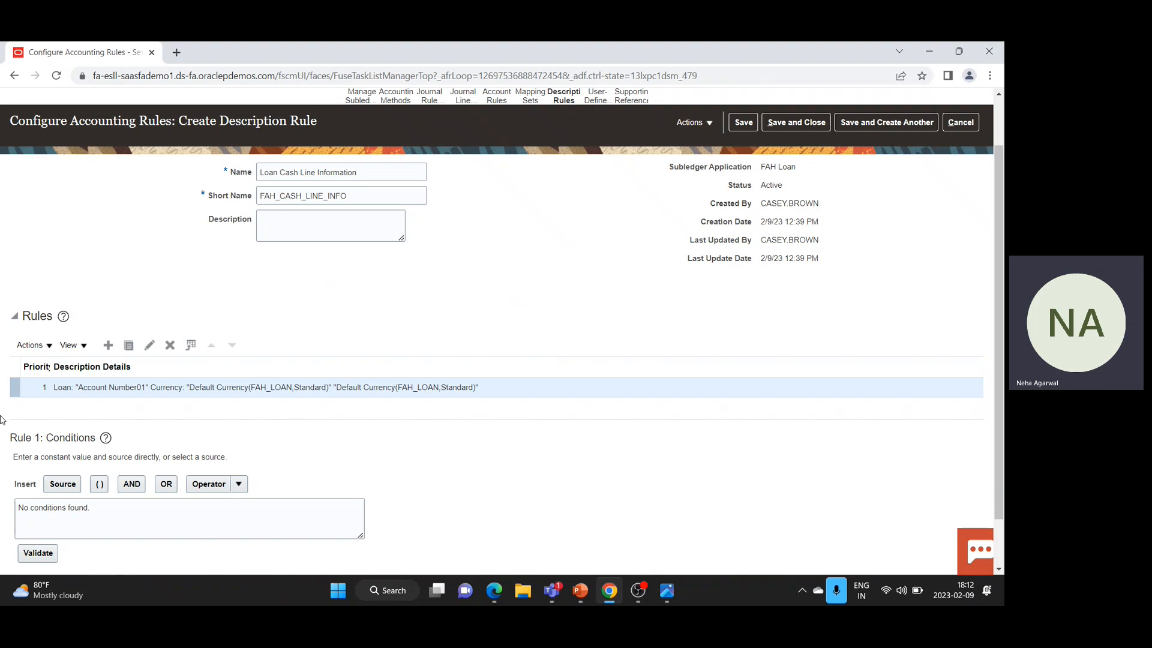
Discard the extra empty description rule line
left_click(24, 504)
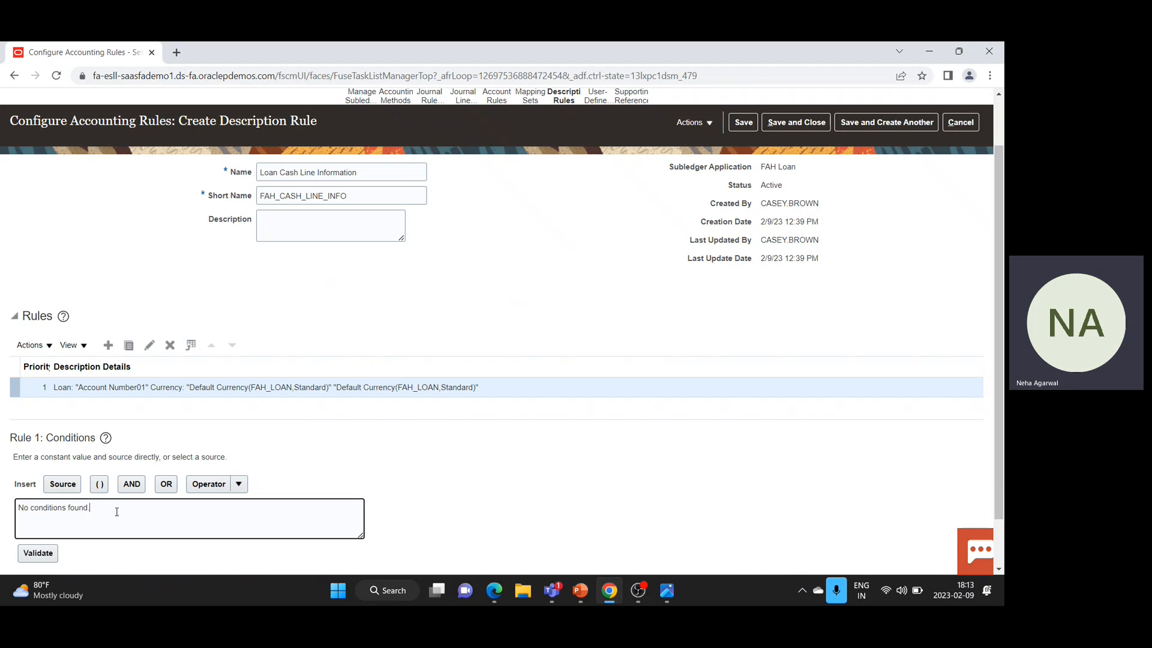
left_click_drag(114, 511, 11, 509)
scroll(276, 487, "down", 1)
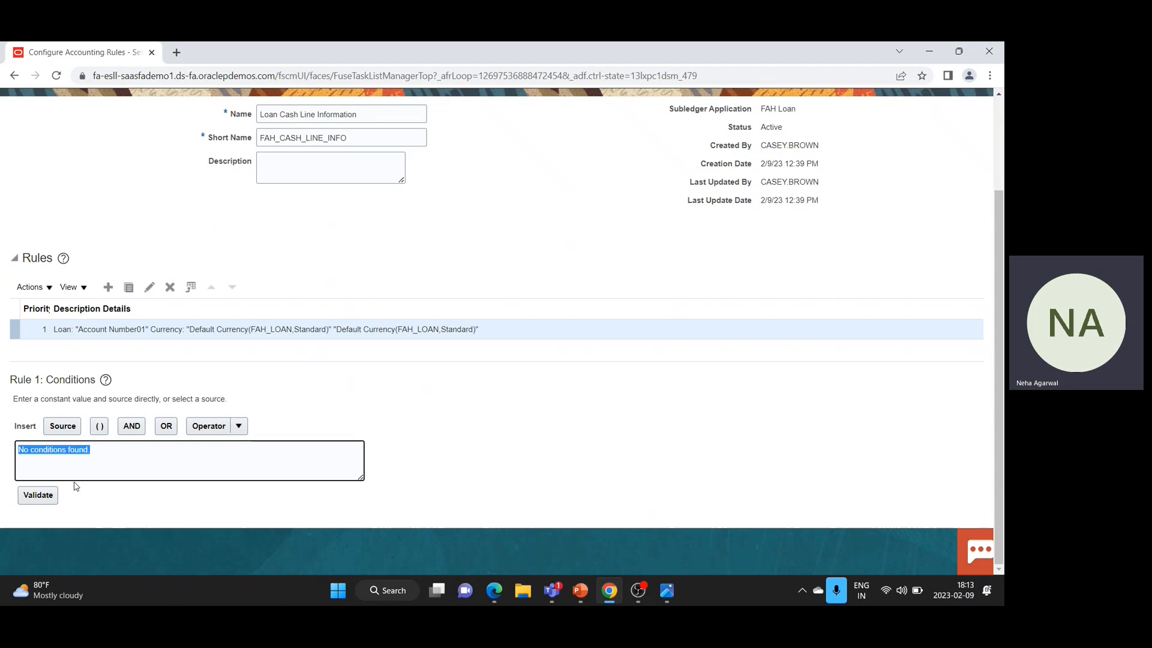
left_click(109, 288)
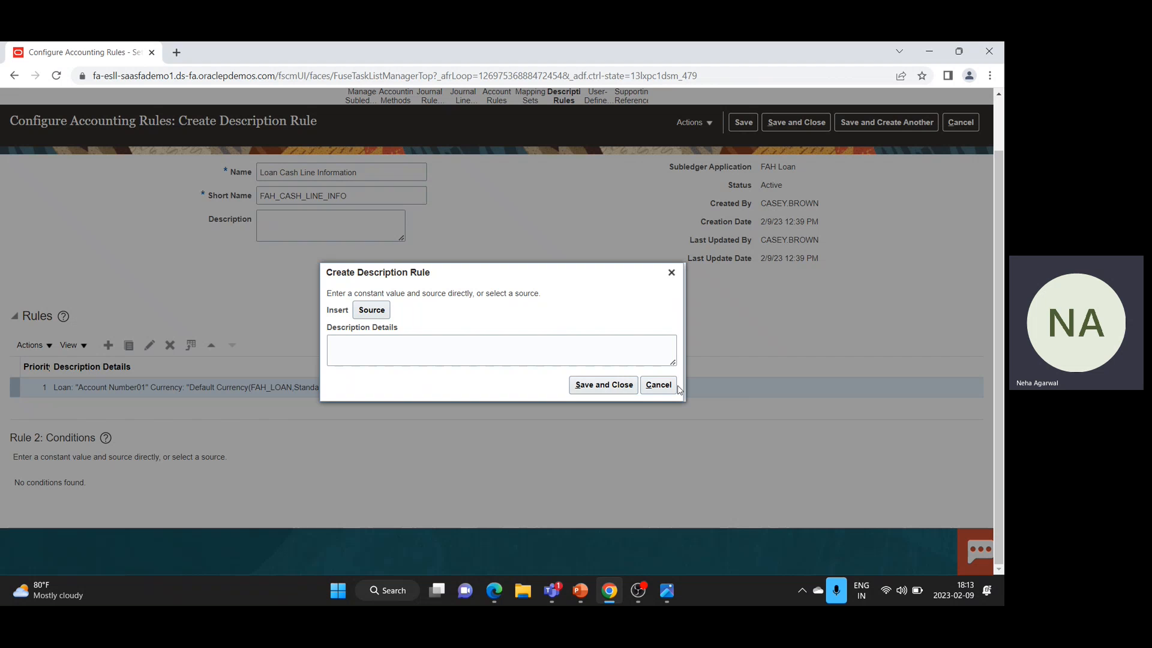
left_click(658, 386)
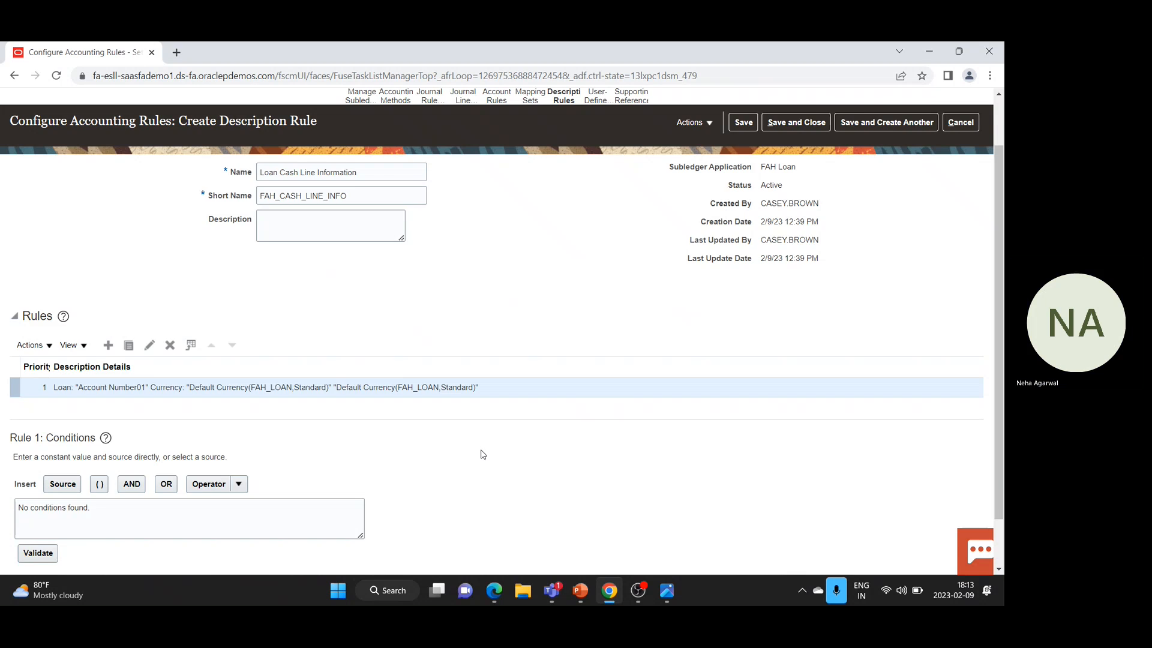
Save Loan Cash Line Information, then save and create another rule
scroll(651, 291, "up", 1)
left_click(752, 187)
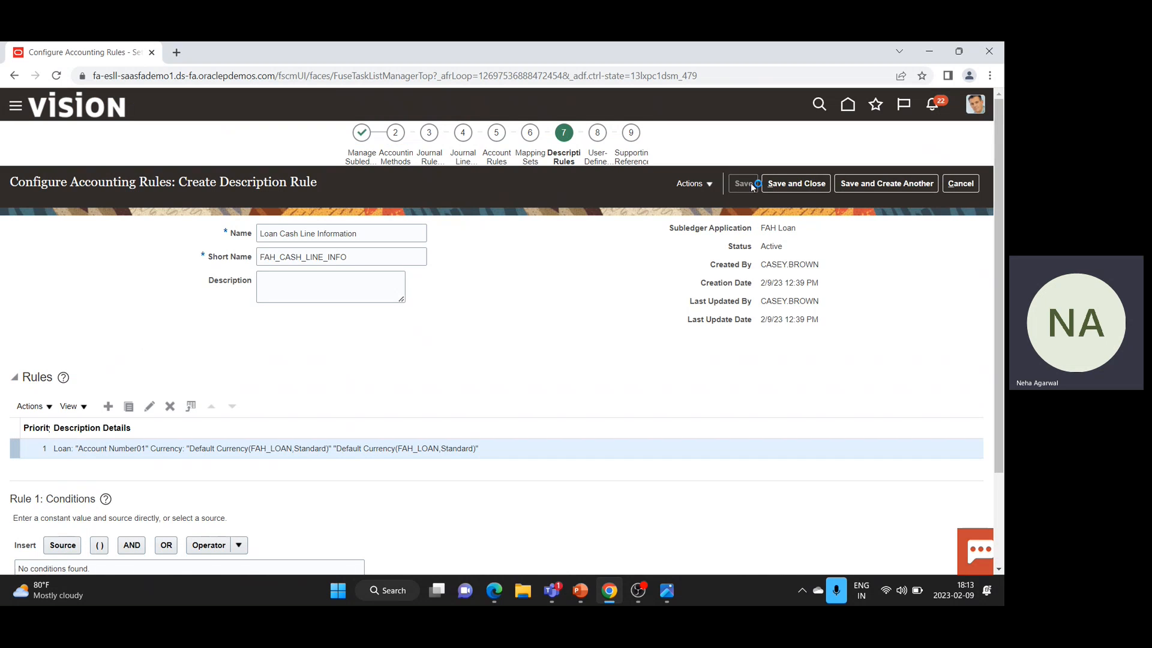
left_click(889, 186)
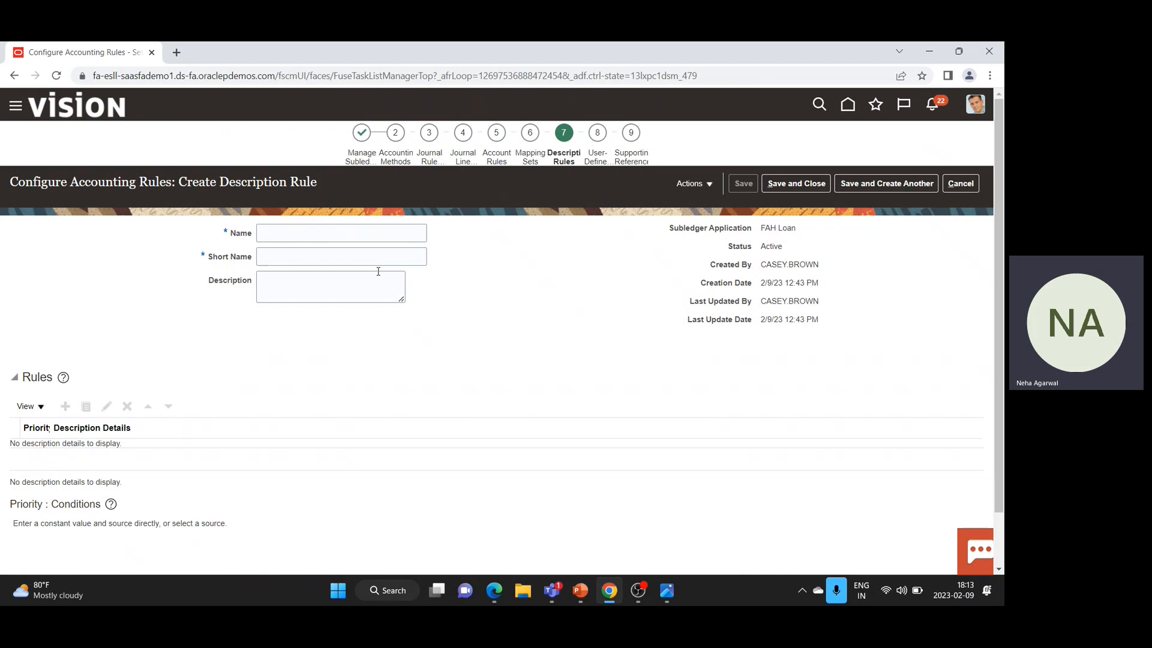
Enter name 'Loan Header Description' and short name LOAN_HEADER_FAH for the new rule
left_click(286, 228)
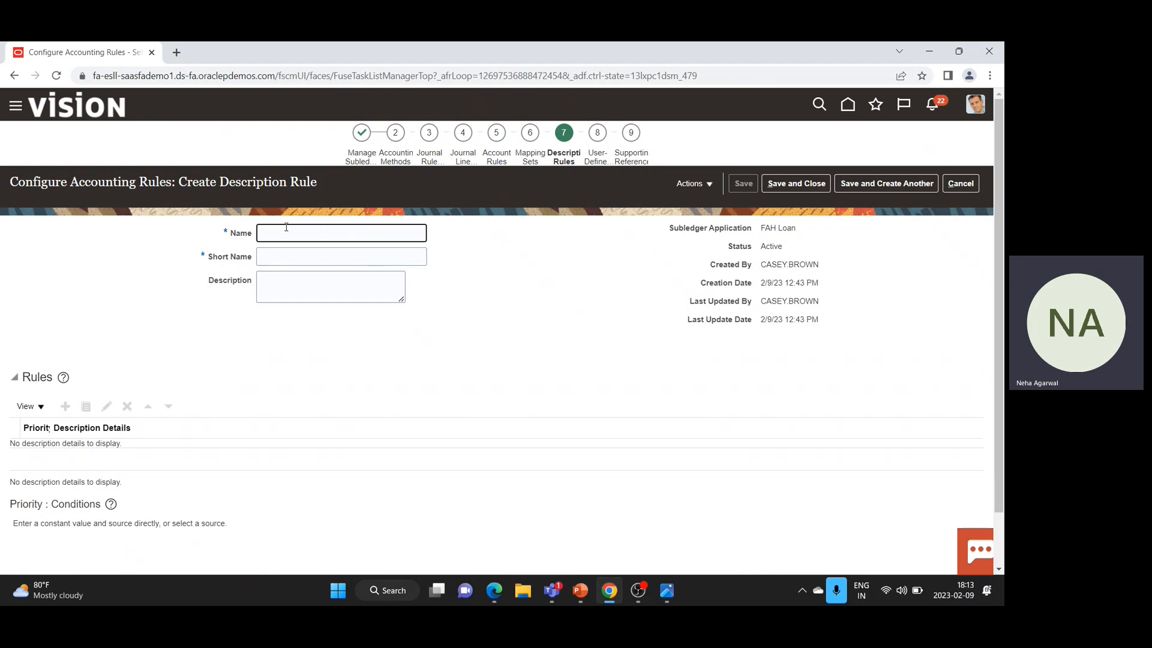
type("Lo")
type("an Header Description")
key("Tab")
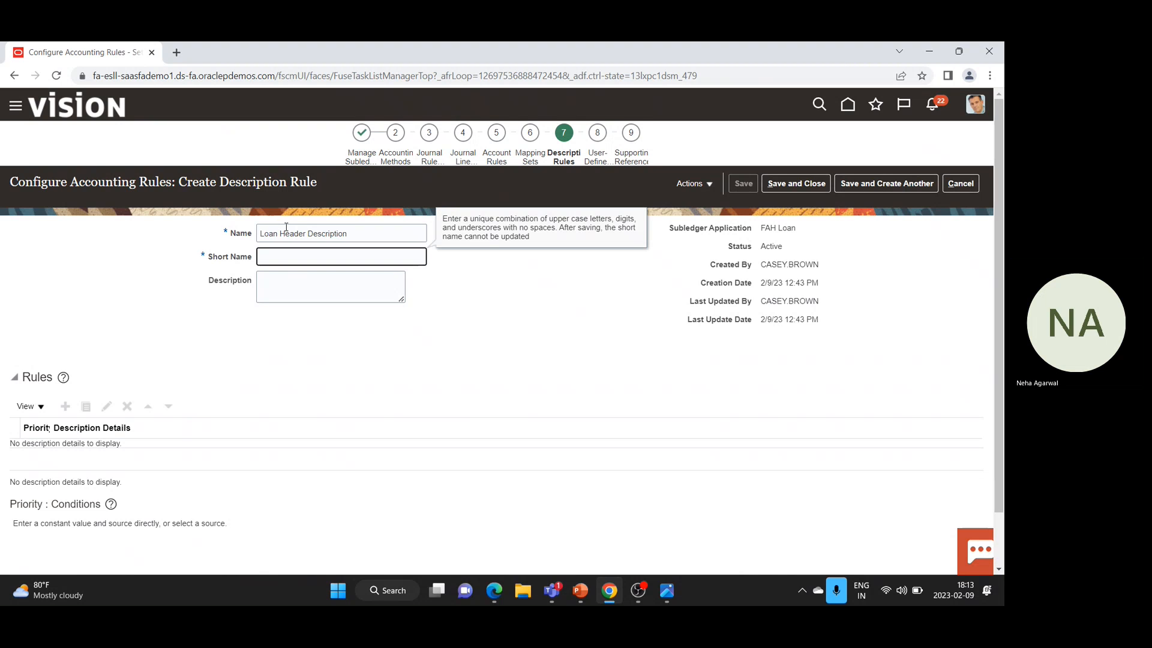
type("LOAN_HEADER")
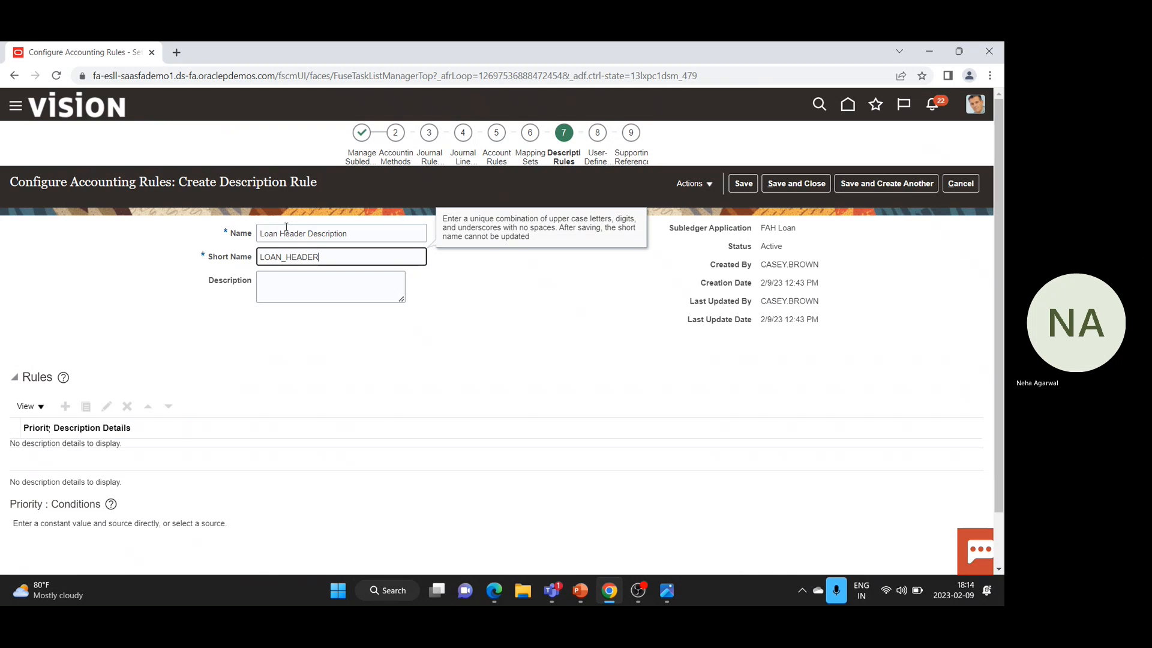
type("_FAH")
key("Tab")
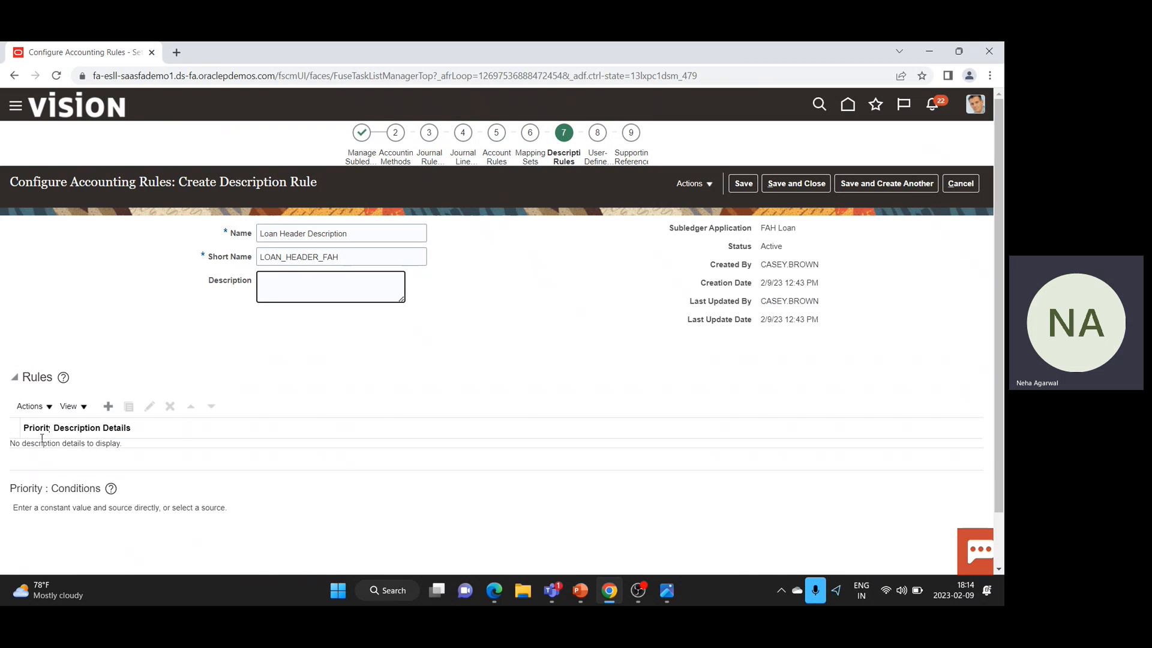
Add a rule line reading 'Loan:' followed by the Account Number01 source
left_click(105, 408)
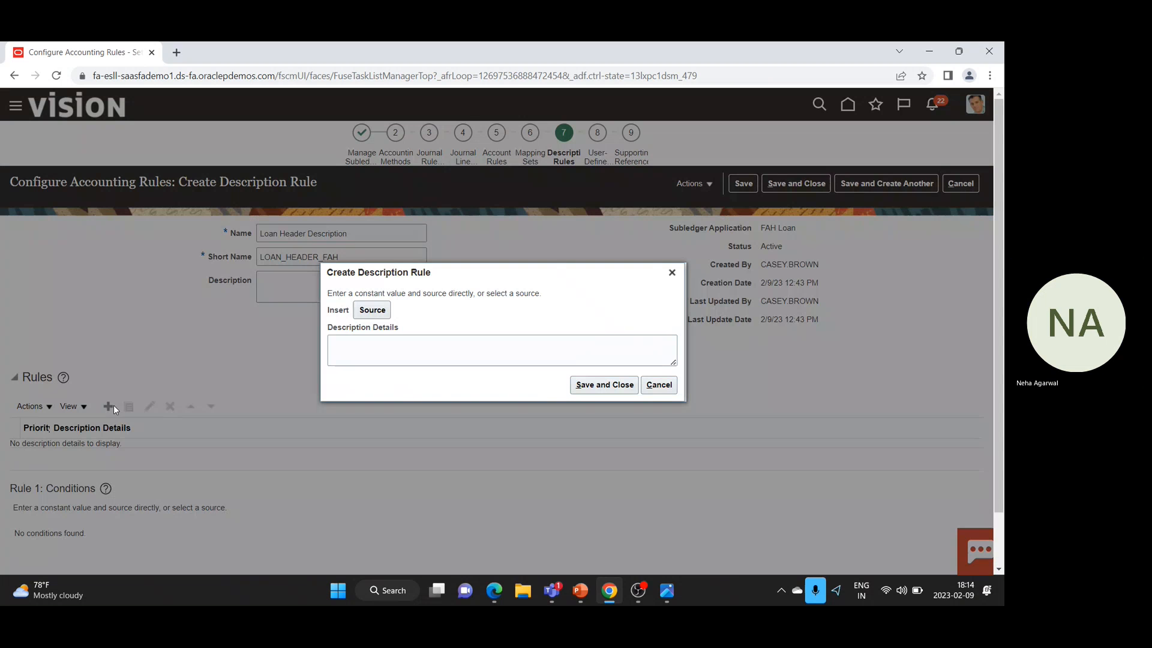
left_click(357, 349)
type("Loan")
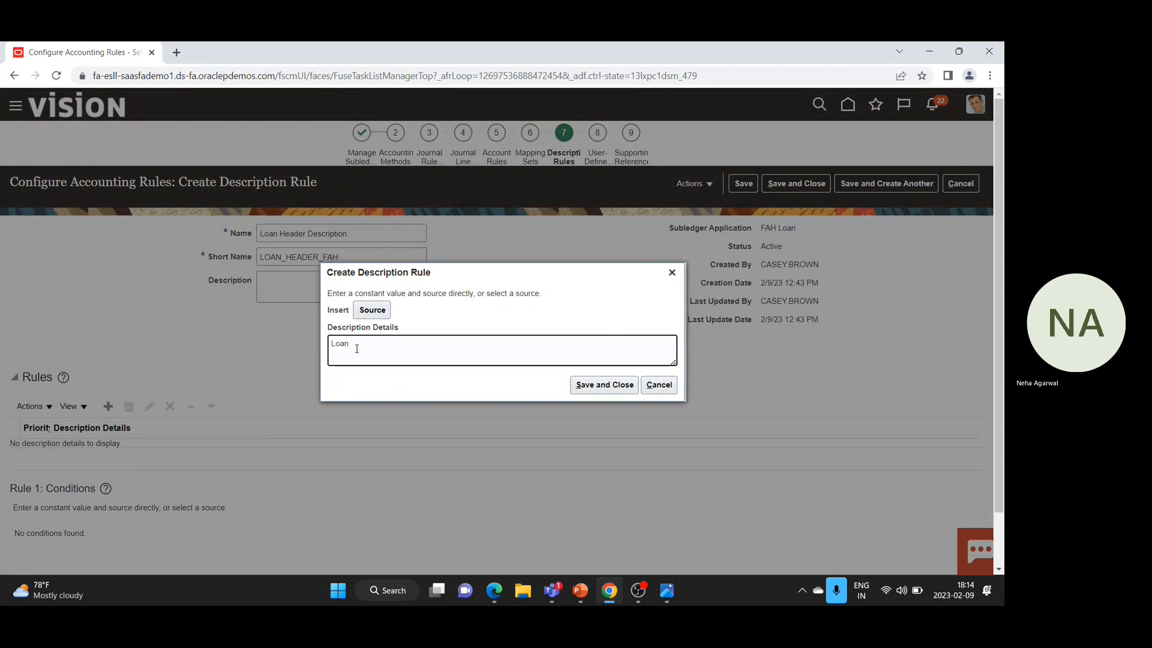
type(":")
left_click(372, 309)
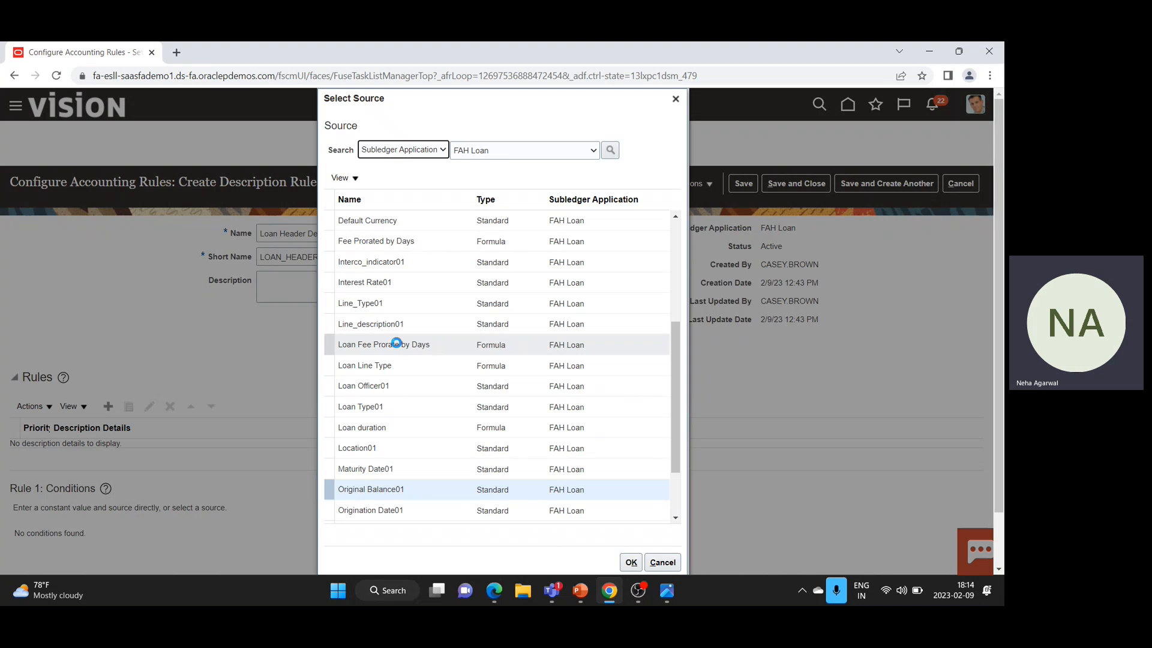
left_click_drag(676, 424, 671, 276)
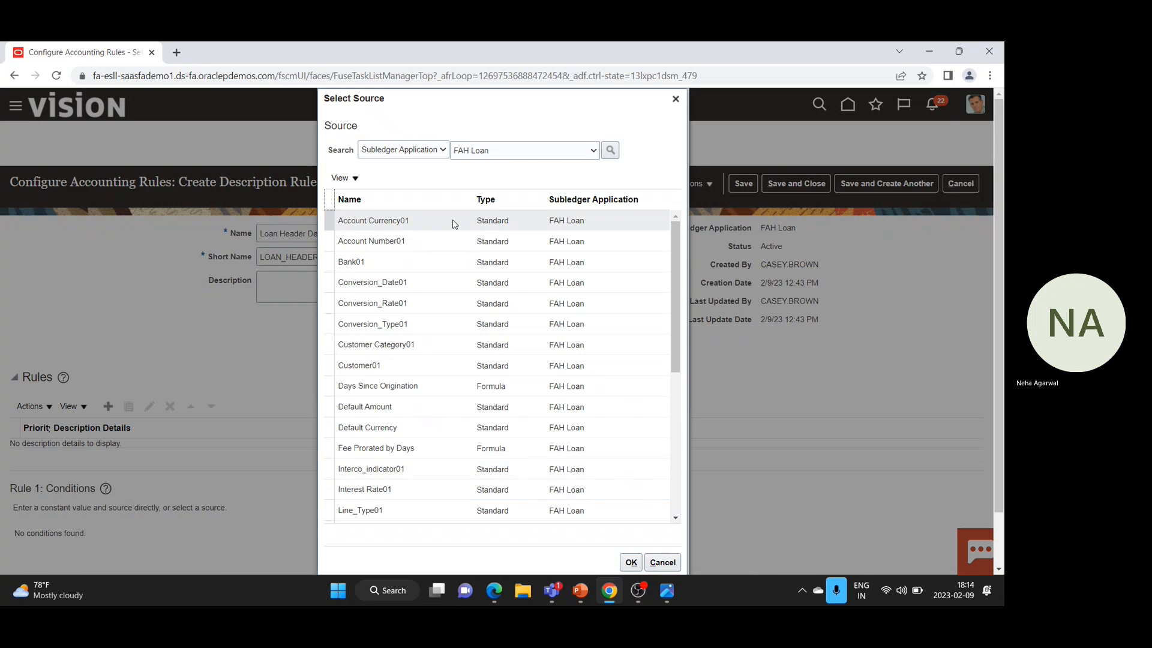
left_click(460, 241)
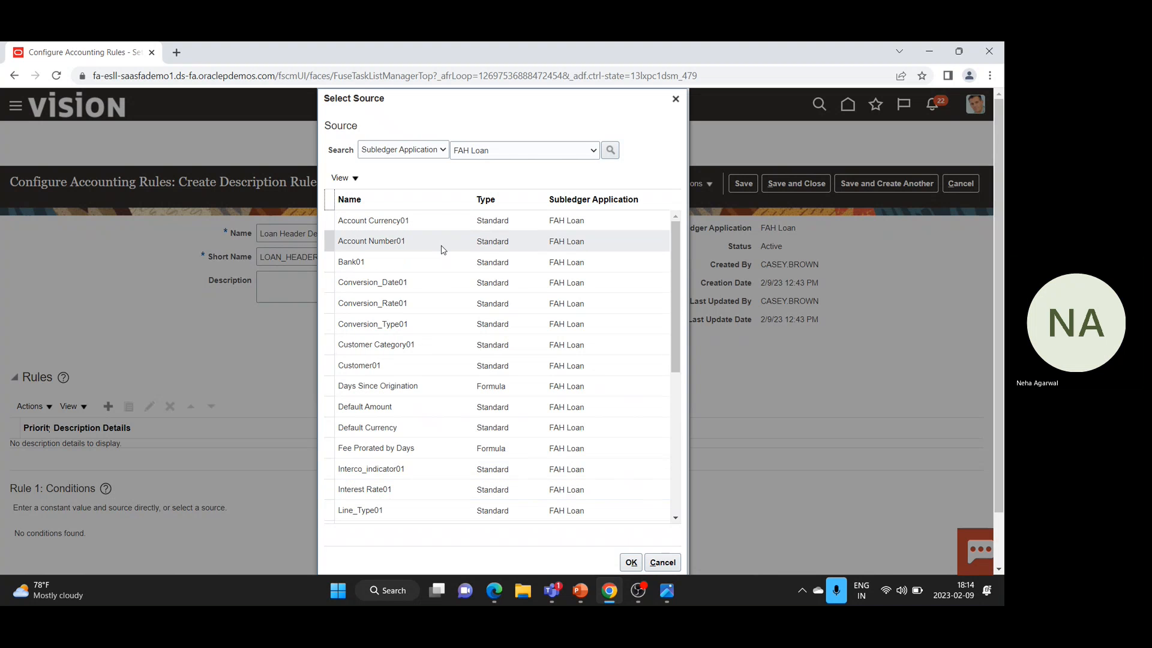
left_click(630, 564)
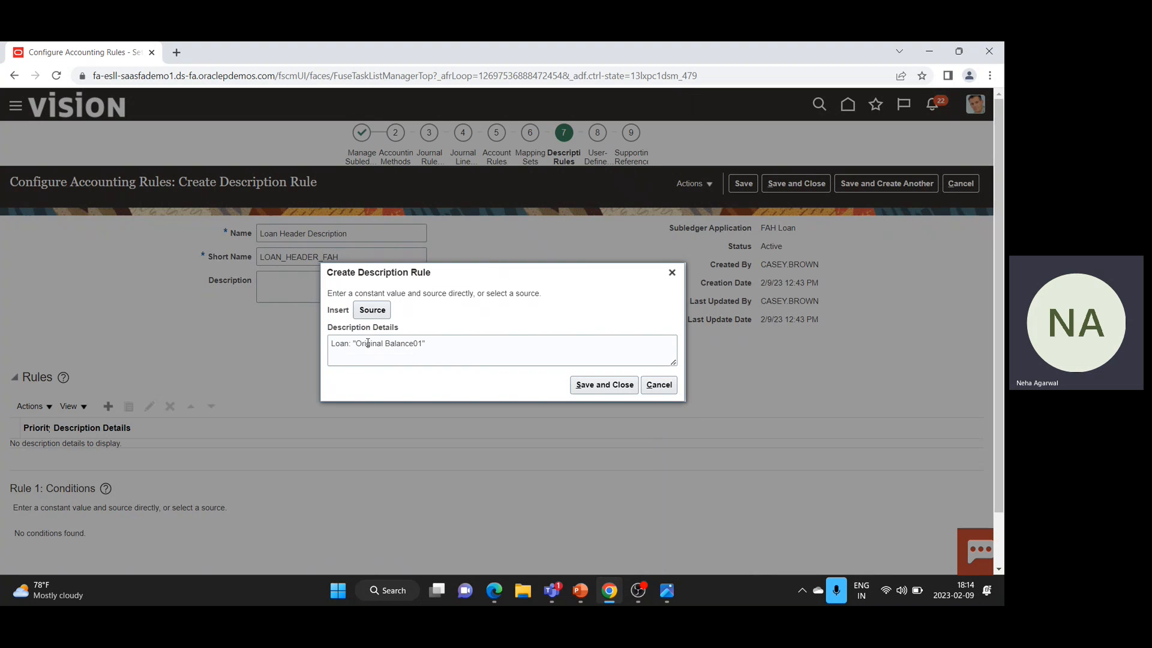
Delete the Original Balance01 source from the description details
left_click(428, 343)
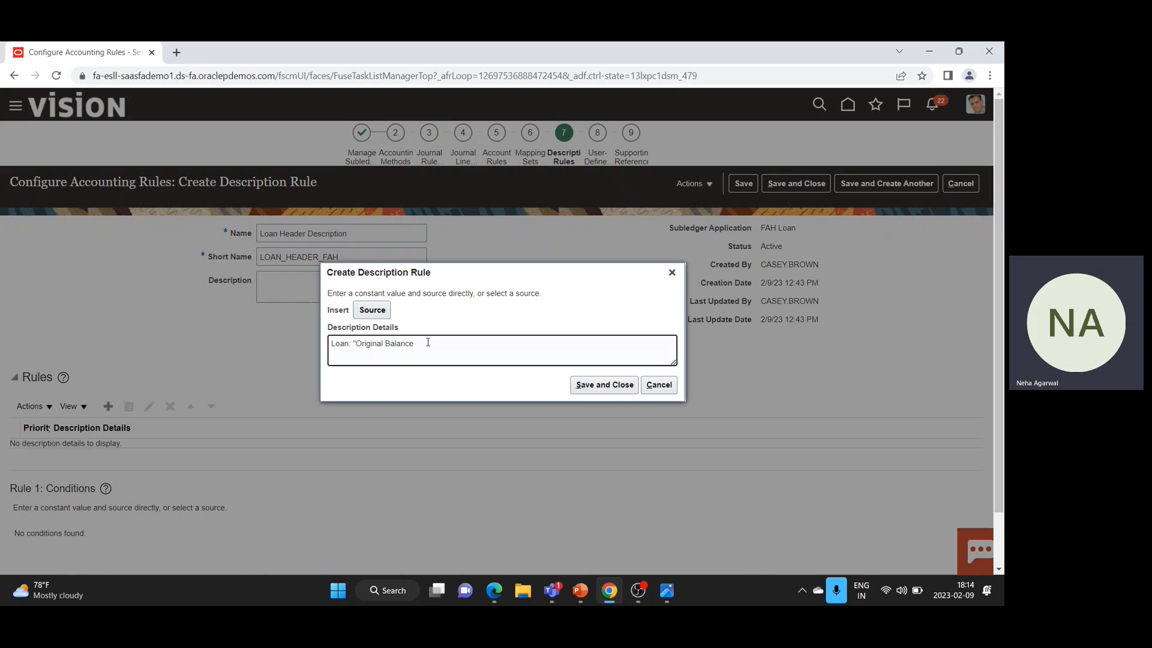
key("BackSpace")
key("BackSpace")
key("BackSpace")
key("BackSpace")
key("BackSpace")
key("BackSpace")
key("BackSpace")
key("BackSpace")
key("BackSpace")
key("BackSpace")
left_click(384, 310)
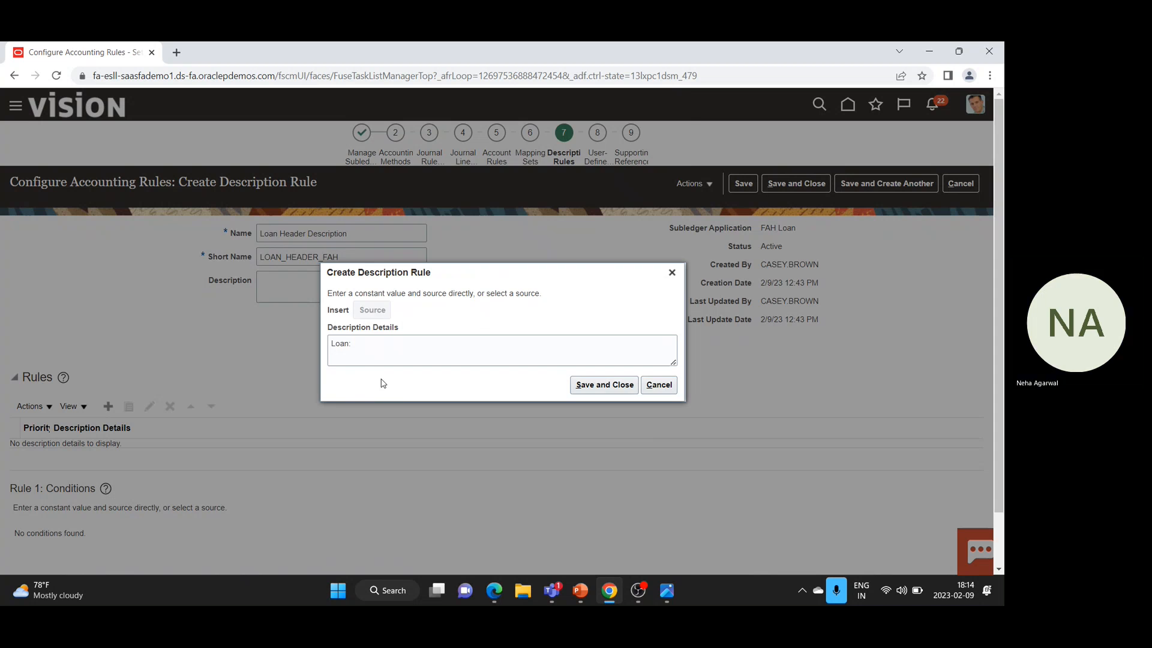
Insert the Account Number01 source after 'Loan:' in the description details
double_click(392, 238)
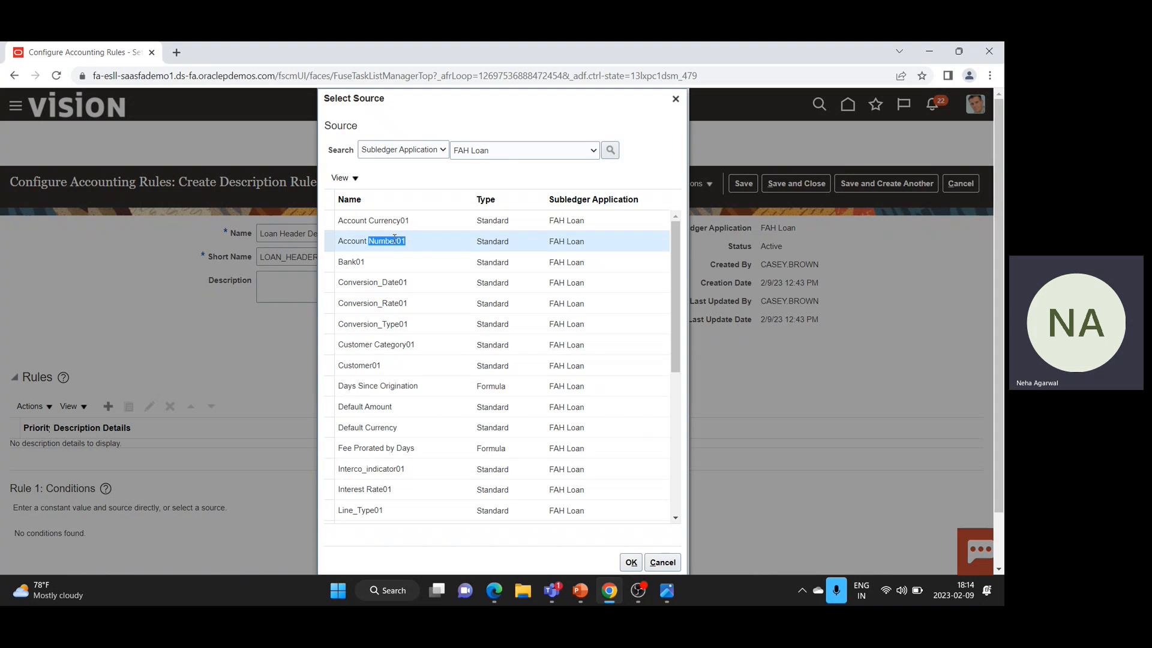
left_click(630, 563)
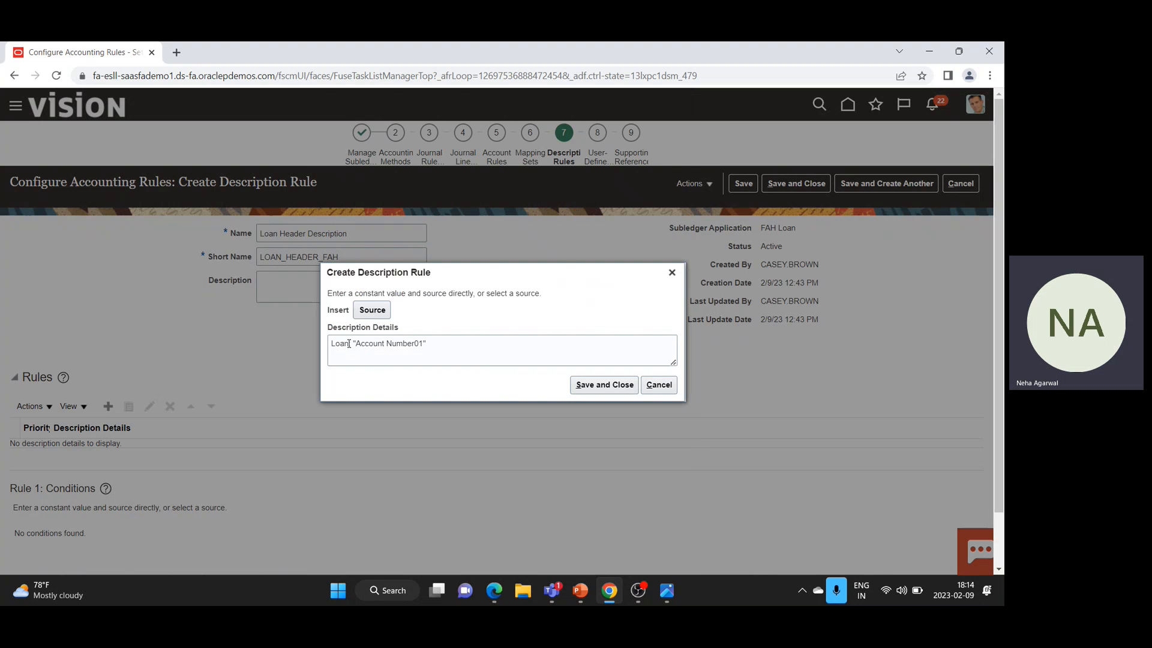
left_click(430, 346)
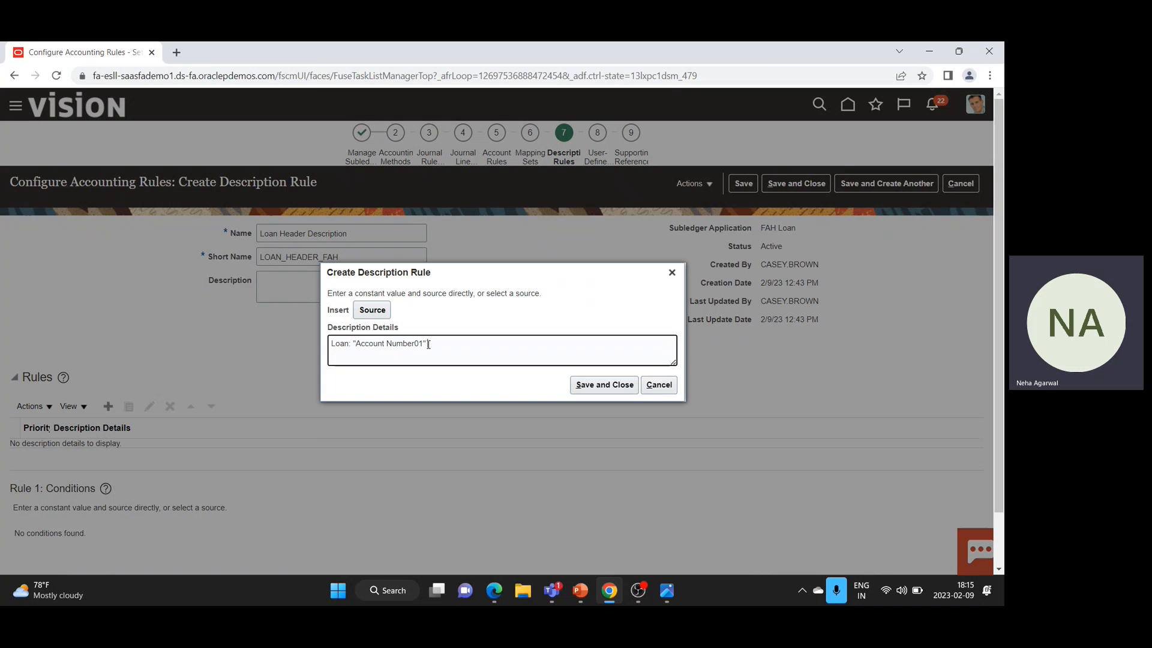
Insert Term01 after Account Number01, removing the duplicated Account Number01 entry
left_click(373, 310)
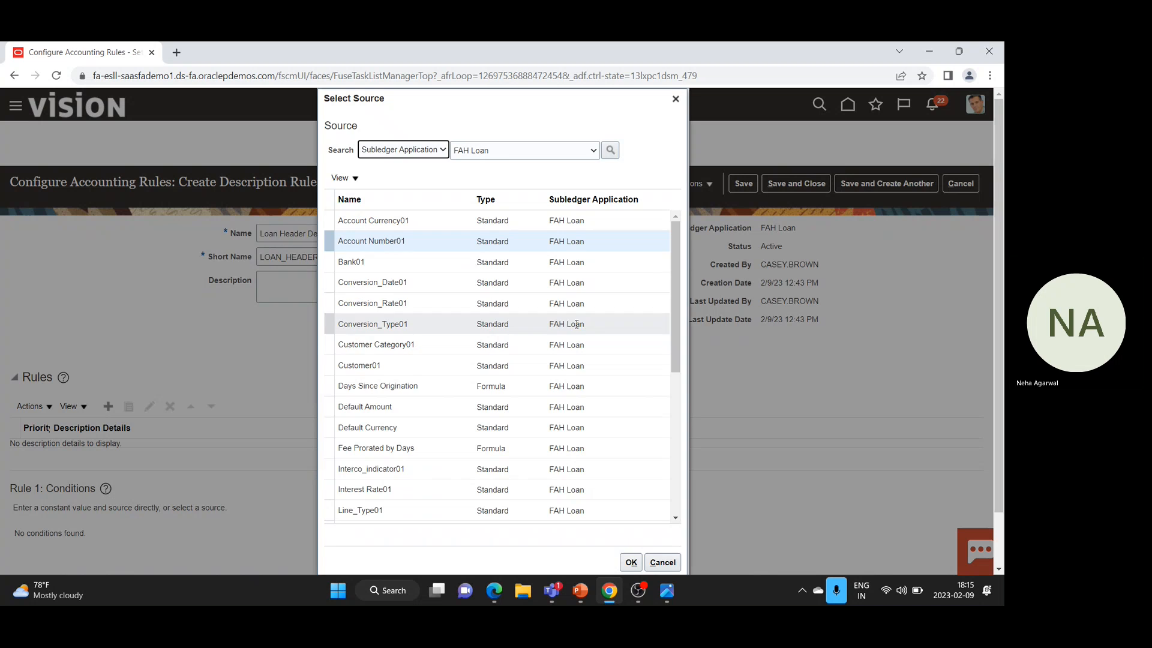
left_click_drag(675, 333, 678, 406)
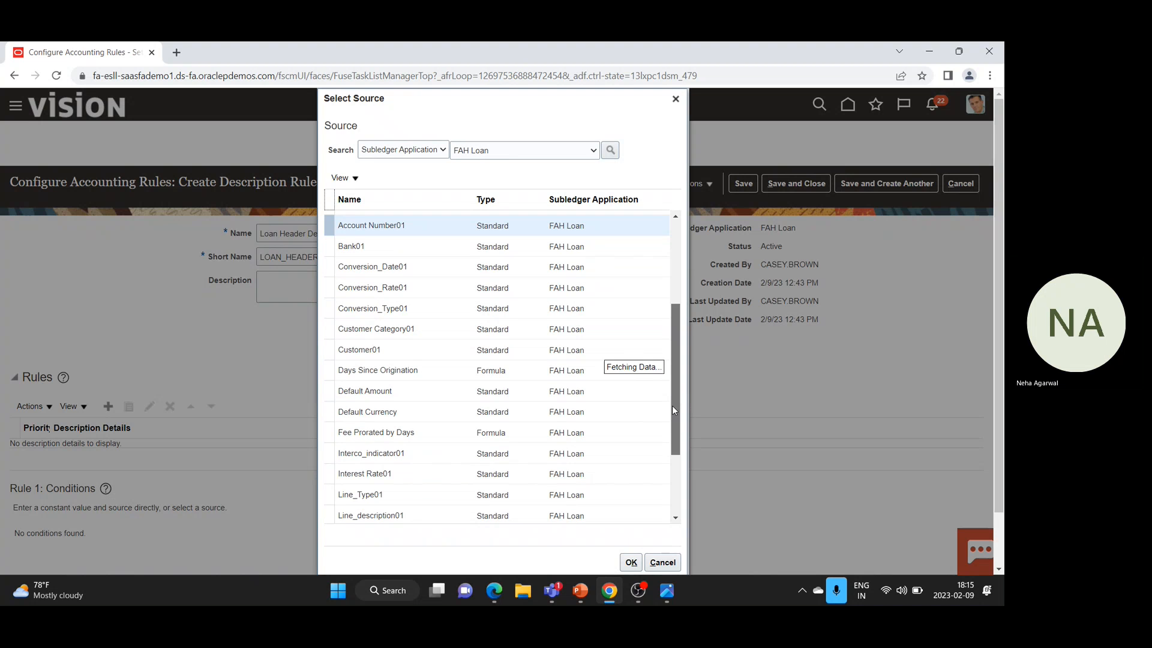
left_click_drag(675, 336, 673, 384)
left_click(412, 497)
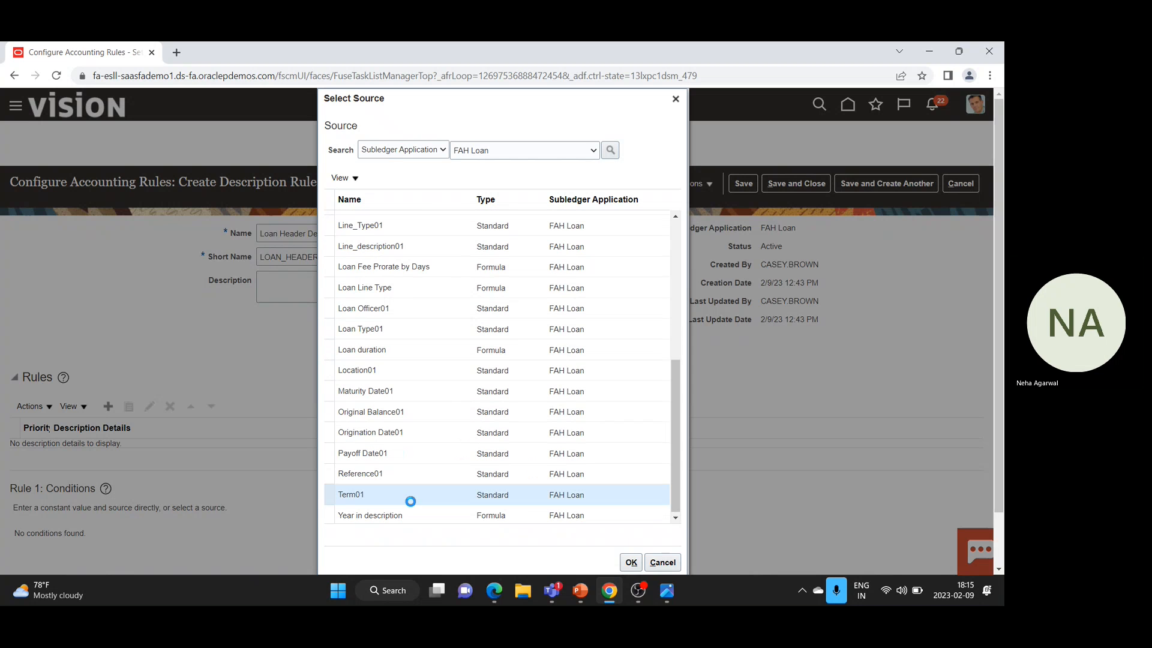
left_click(631, 563)
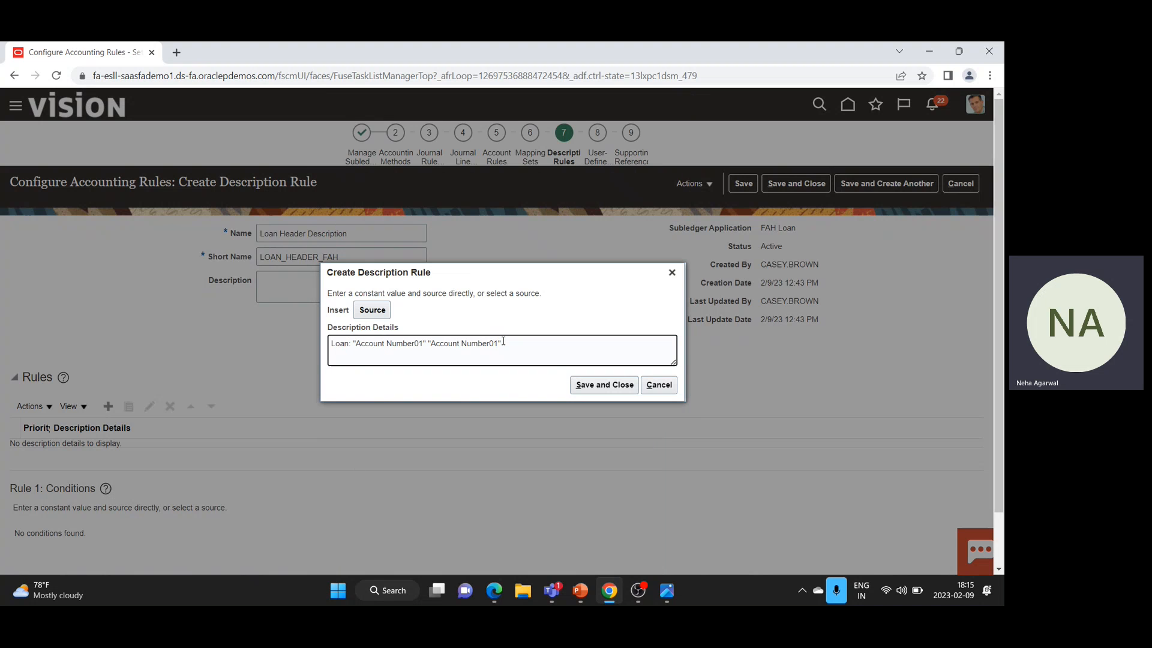
key("BackSpace")
key("BackSpace")
key("BackSpace")
key("BackSpace")
key("BackSpace")
key("BackSpace")
key("BackSpace")
key("BackSpace")
key("BackSpace")
key("BackSpace")
key("BackSpace")
key("BackSpace")
key("BackSpace")
key("BackSpace")
key("BackSpace")
left_click(372, 309)
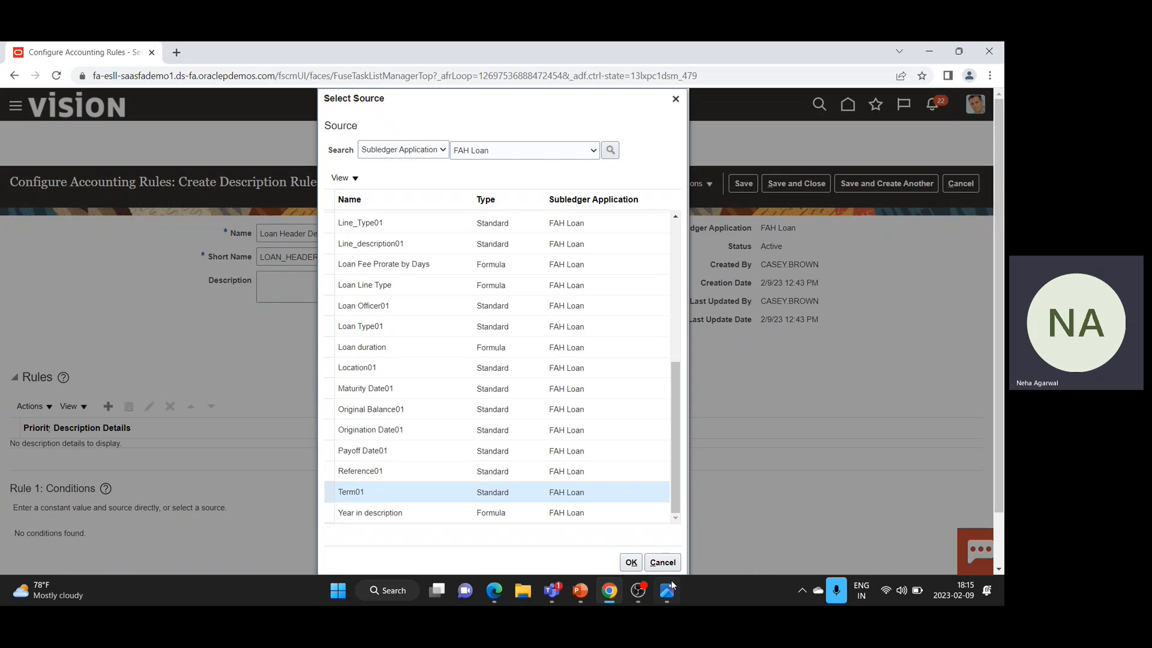
left_click(633, 566)
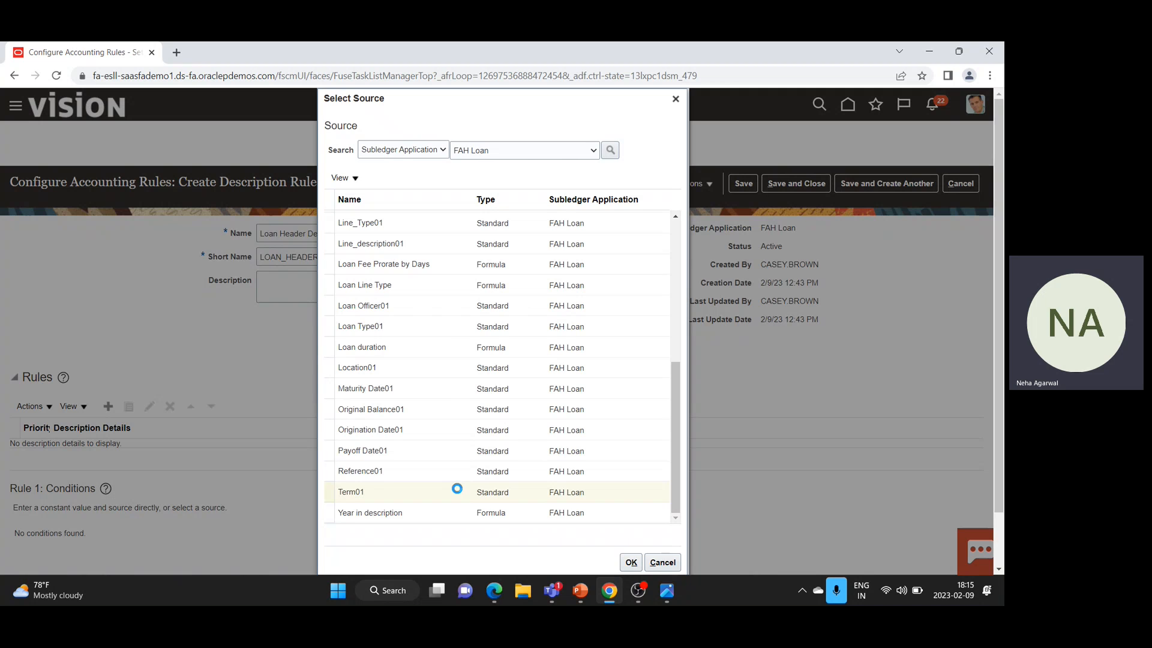
left_click(472, 350)
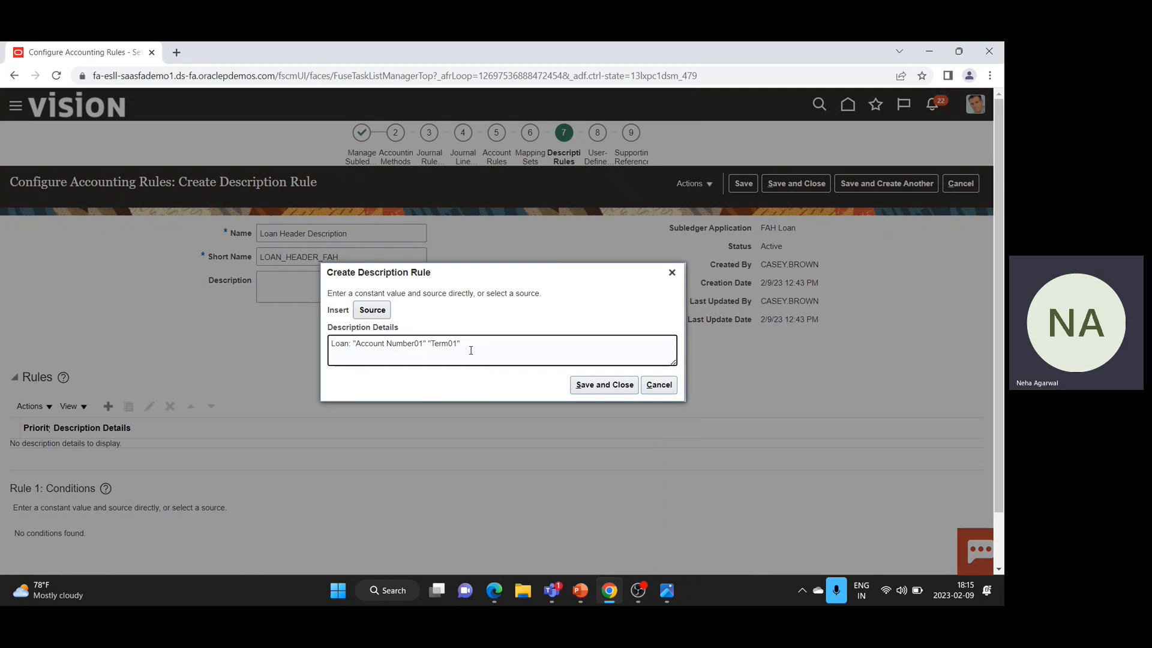
left_click(372, 309)
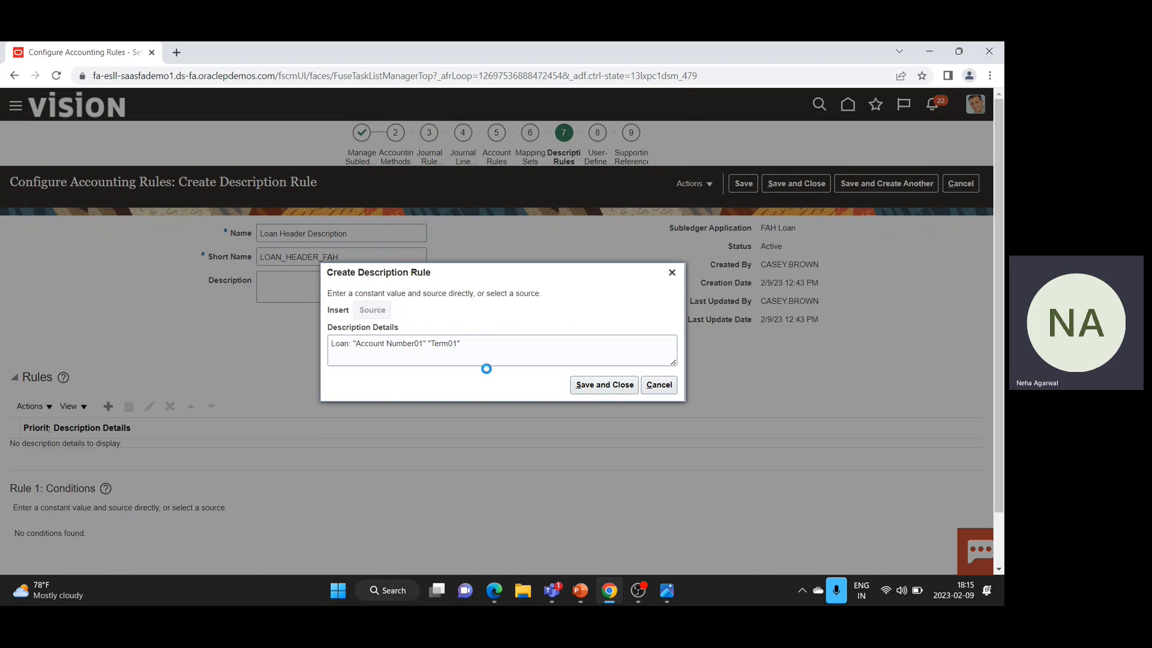
Insert the Year in description formula source after Term01
left_click(440, 518)
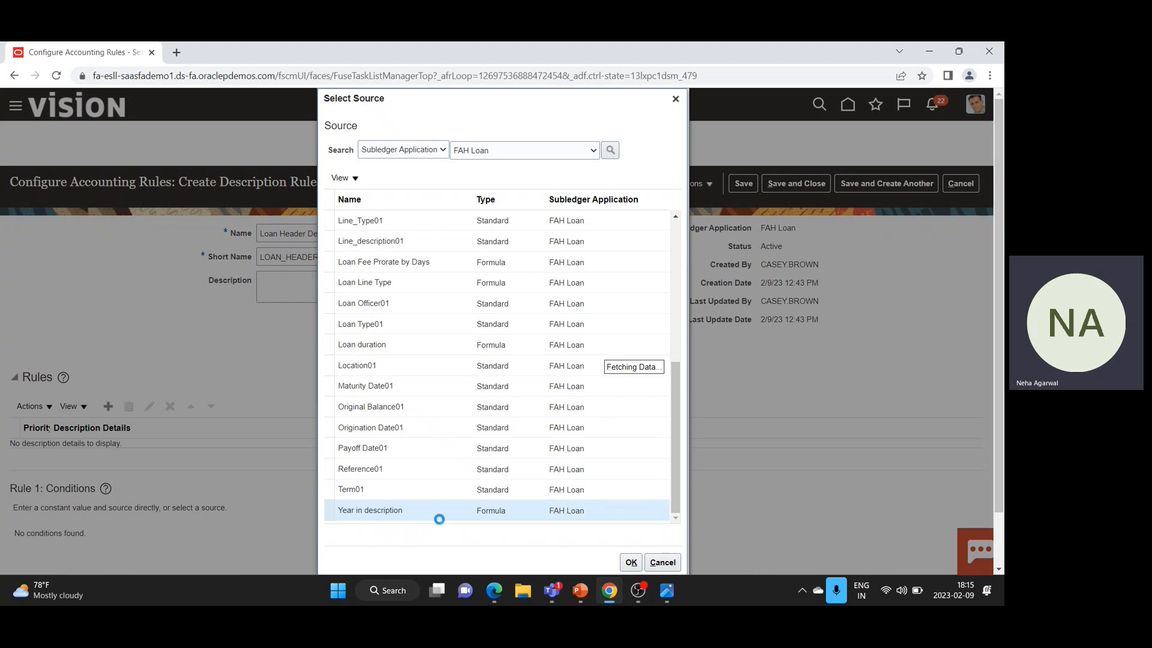
left_click(631, 563)
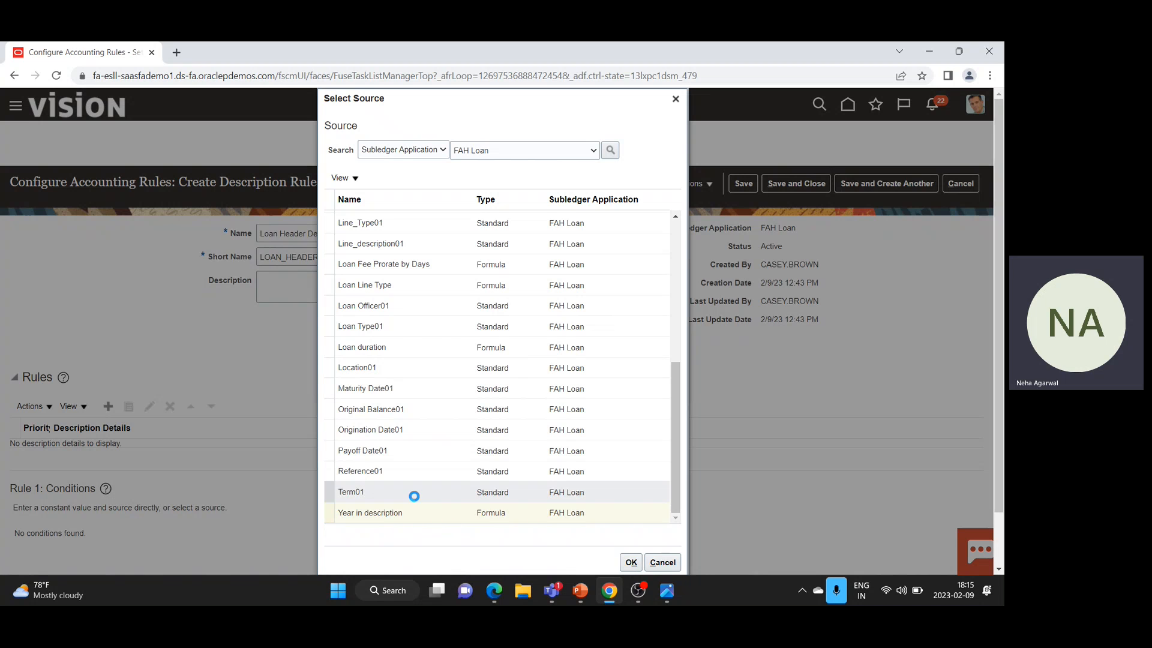
left_click(617, 344)
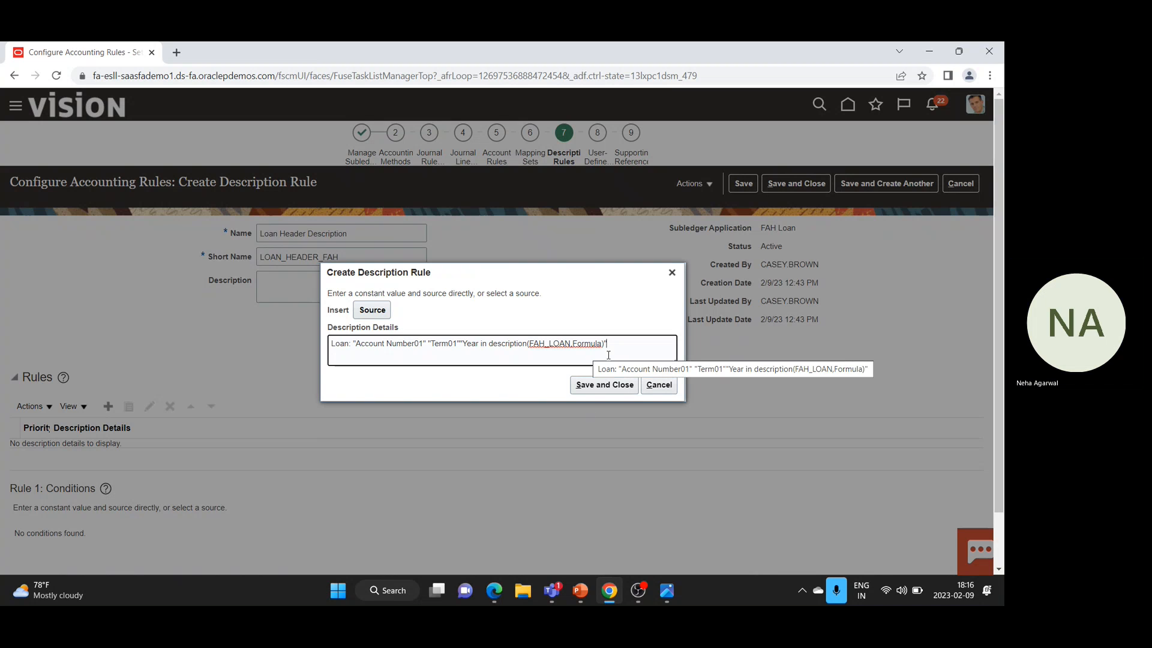
Append the Account Currency01 source to the description details
left_click(384, 311)
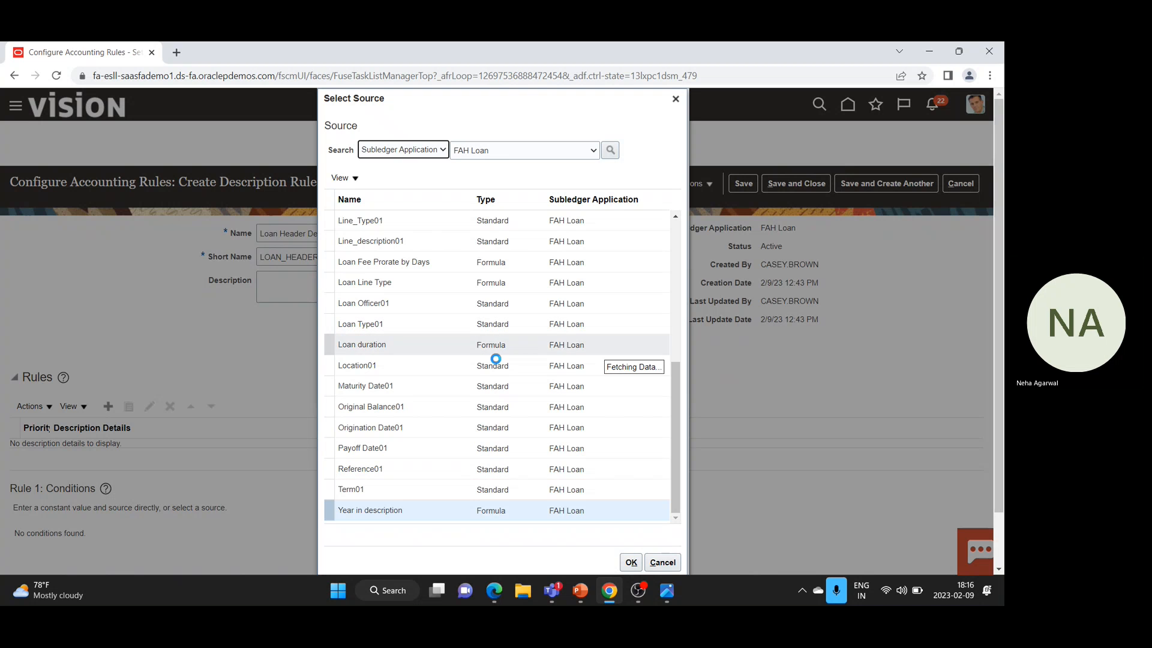
scroll(456, 324, "up", 2)
scroll(436, 310, "up", 2)
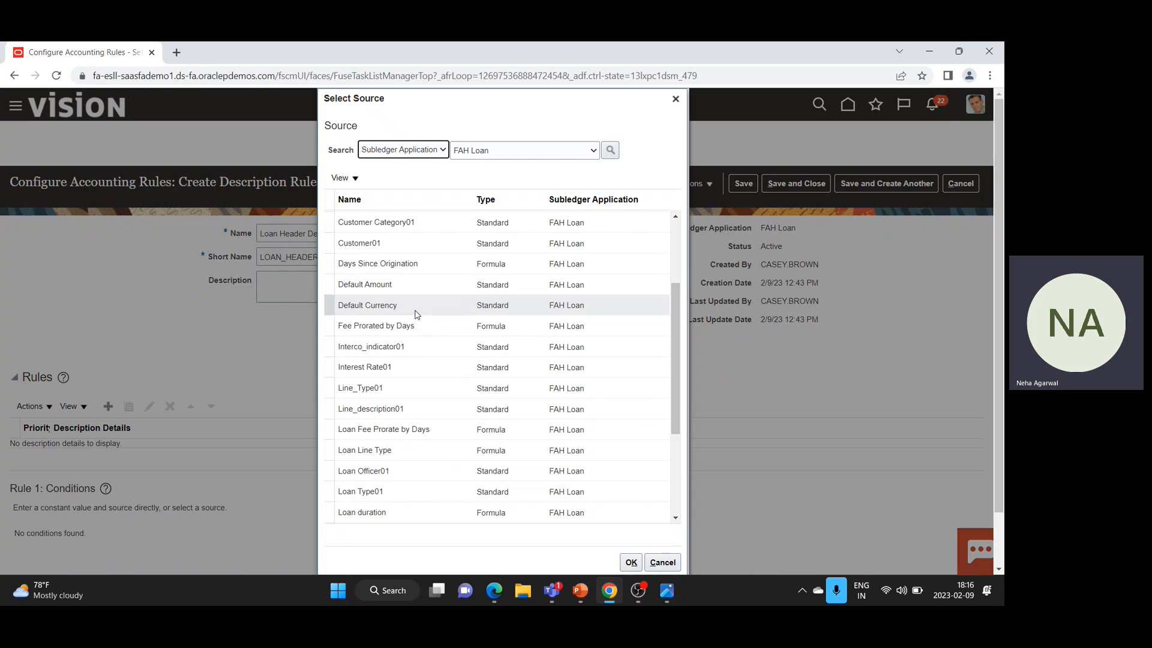
scroll(431, 320, "up", 3)
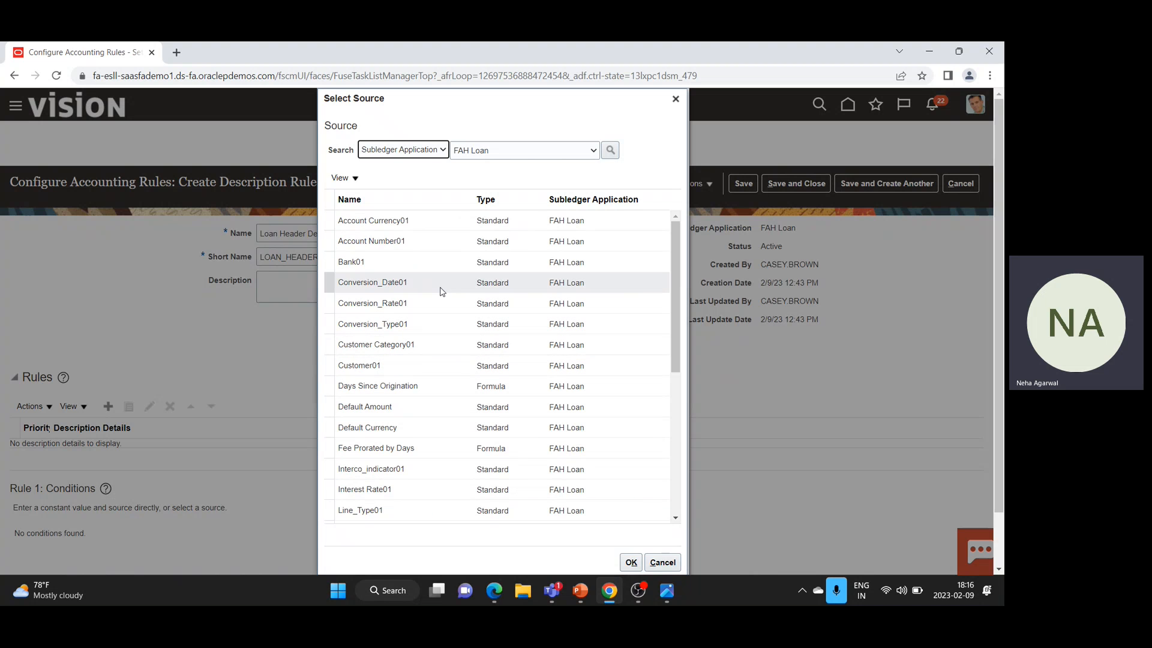
left_click(437, 222)
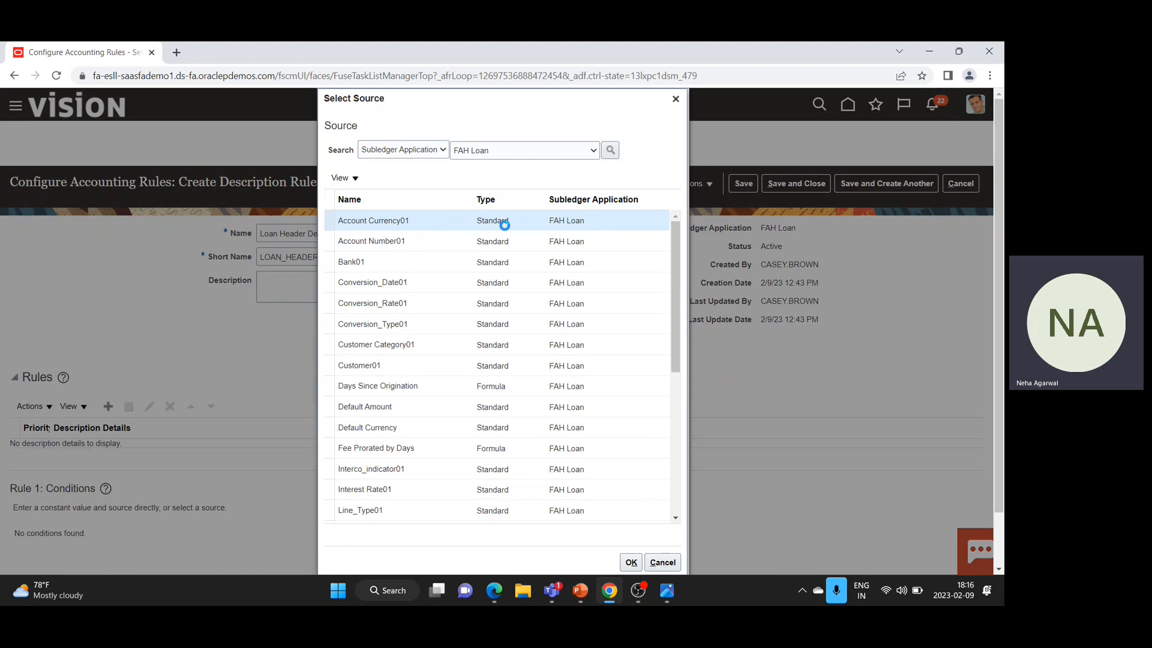
left_click(633, 564)
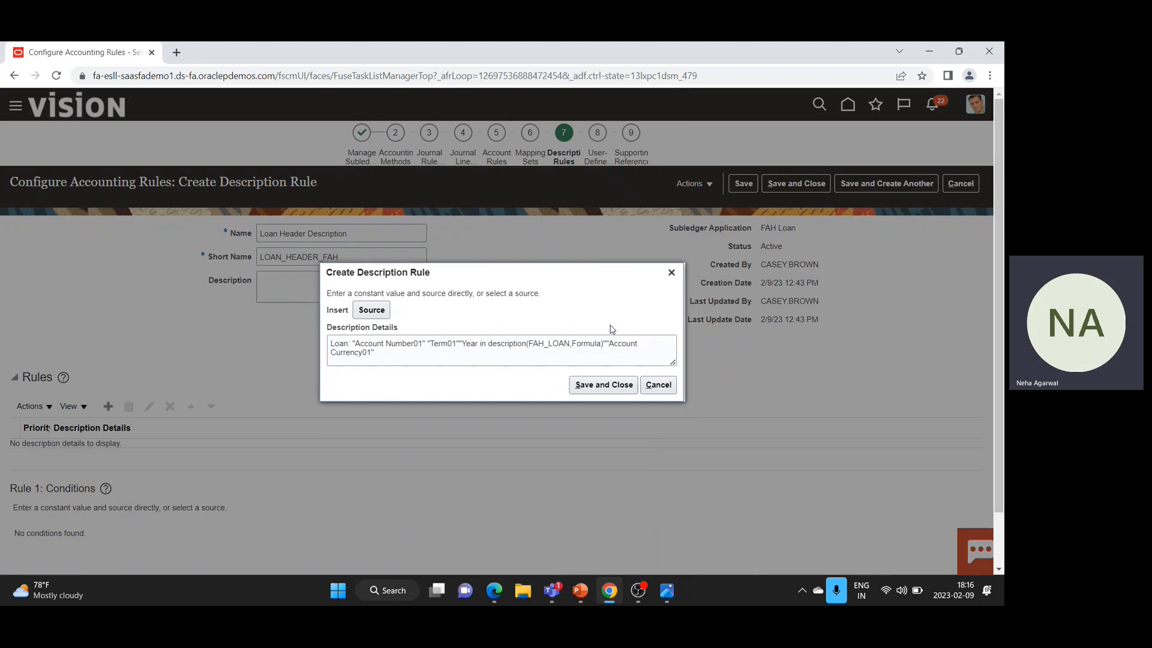
Insert the Original Balance01 source into the Loan Header Description details
left_click(370, 310)
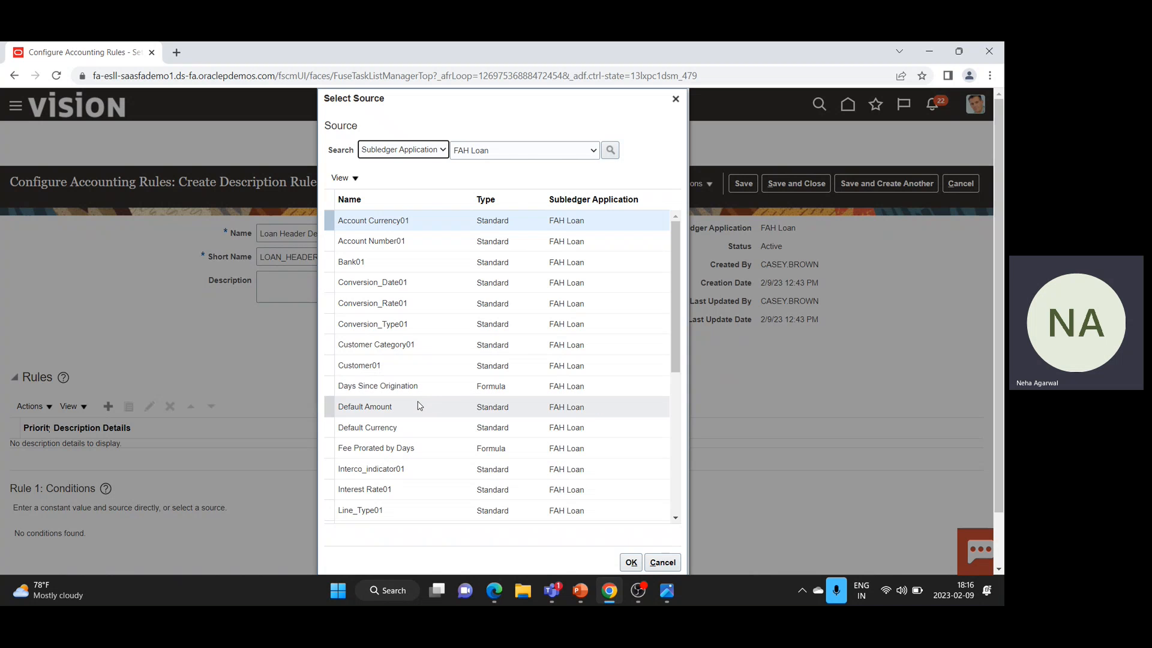
scroll(419, 438, "down", 3)
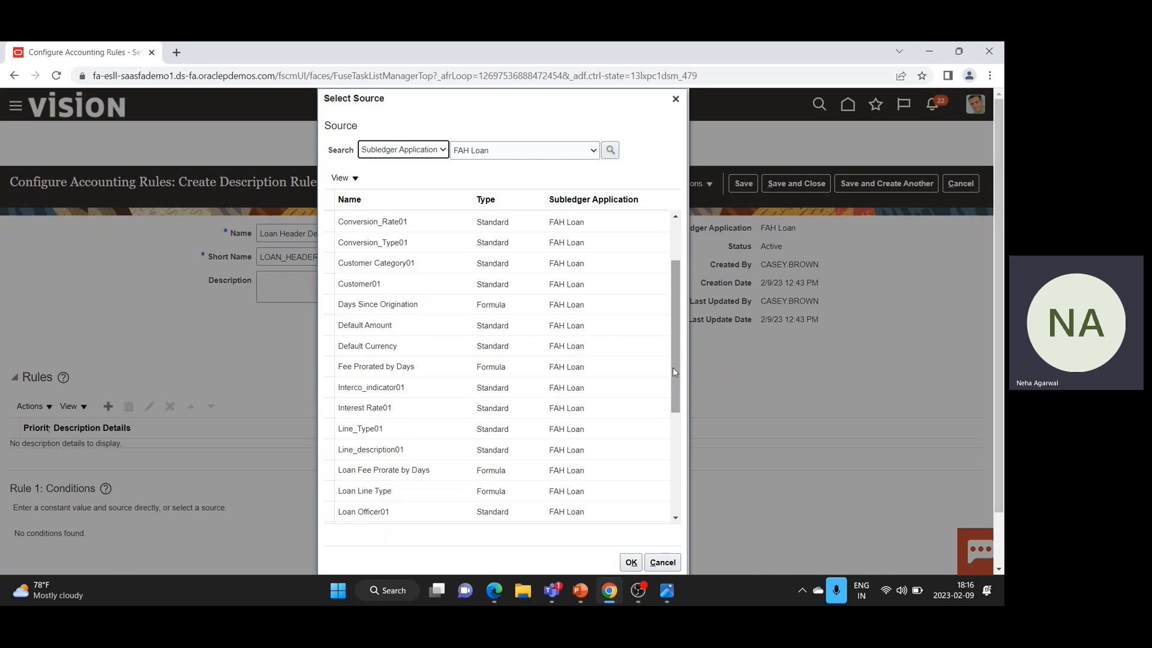
left_click_drag(680, 377, 672, 463)
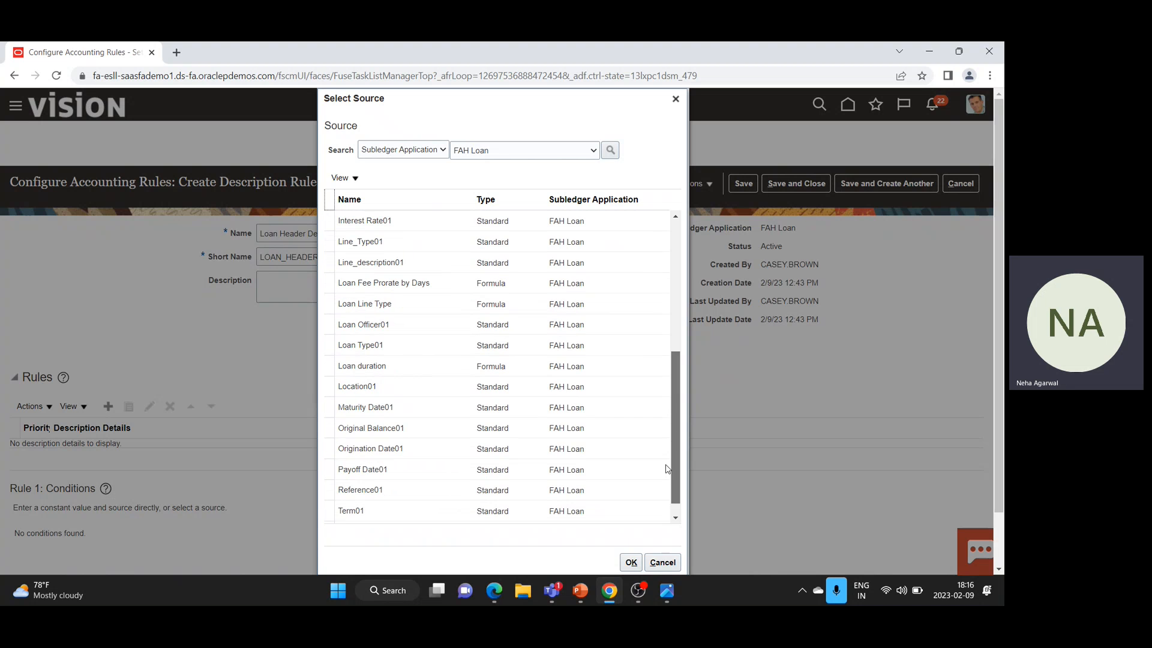
left_click(419, 428)
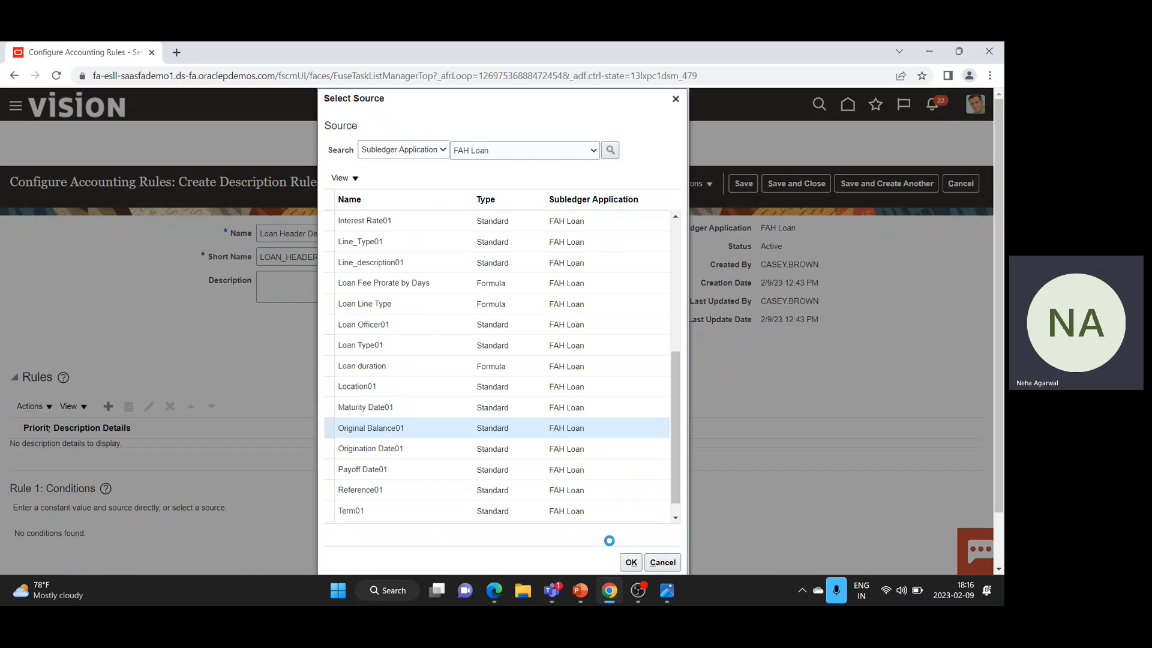
left_click(628, 565)
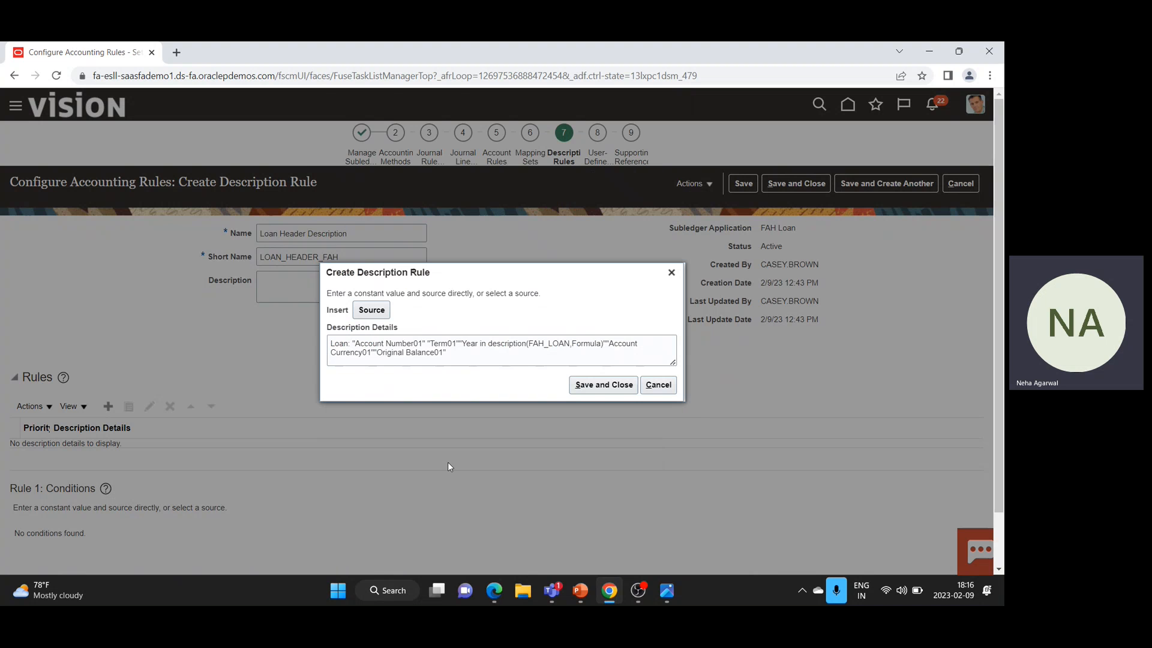
Append '- Customer' text plus the Customer01 source, then save the description details
left_click(454, 355)
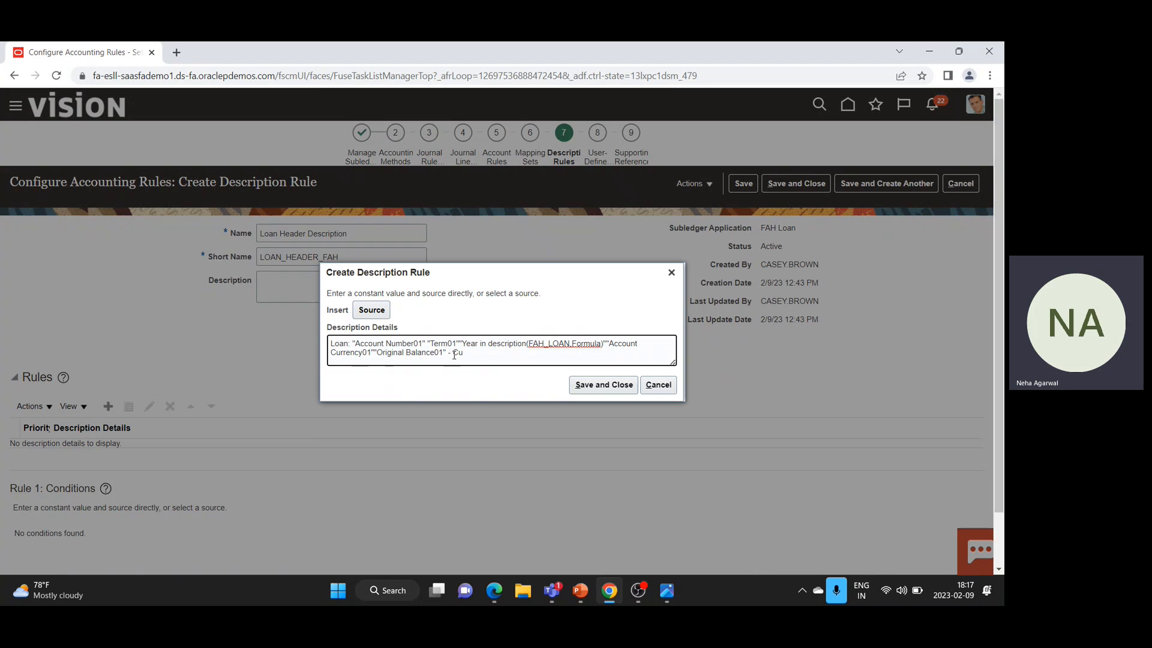
type("- Customer")
left_click(377, 315)
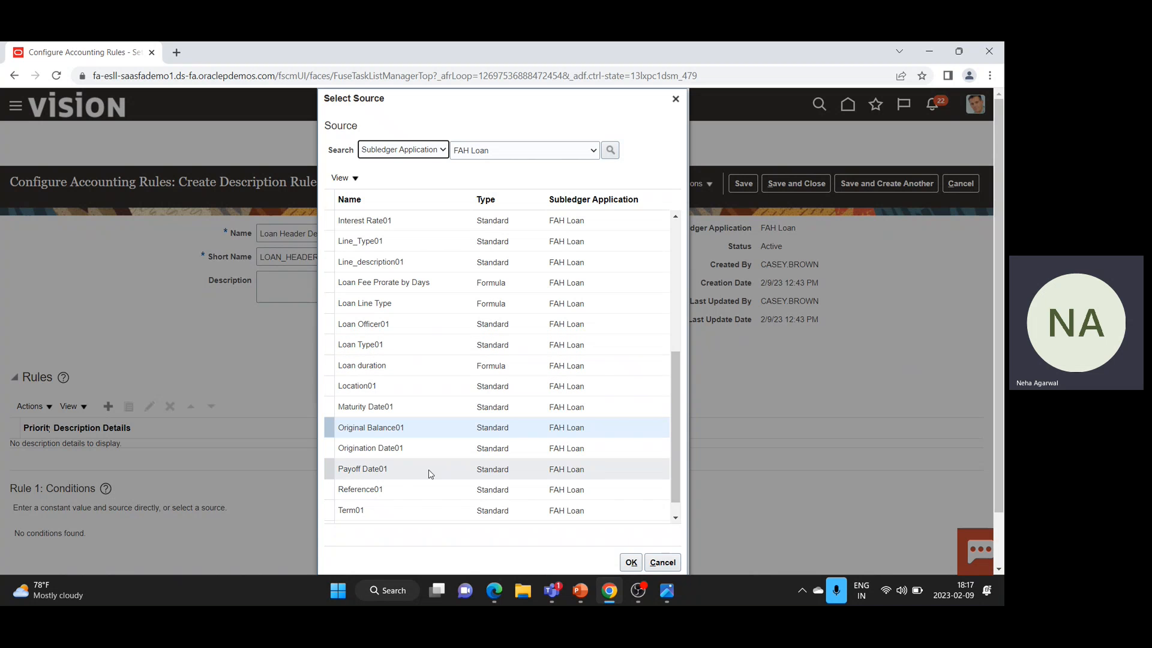
scroll(430, 462, "up", 5)
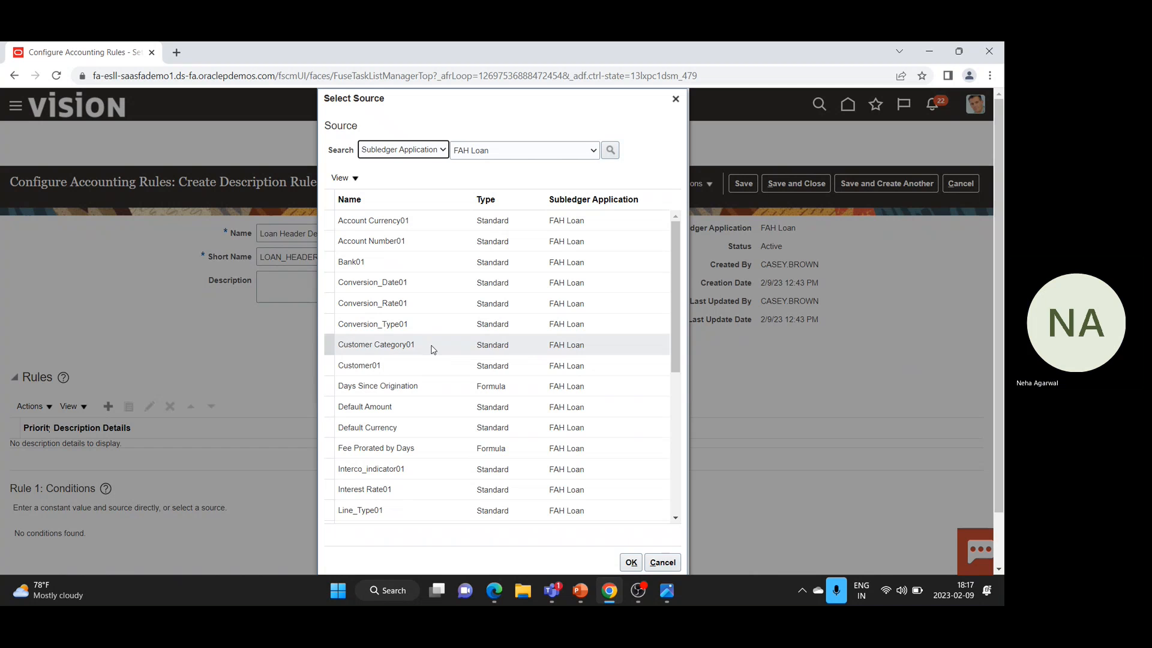
left_click(408, 366)
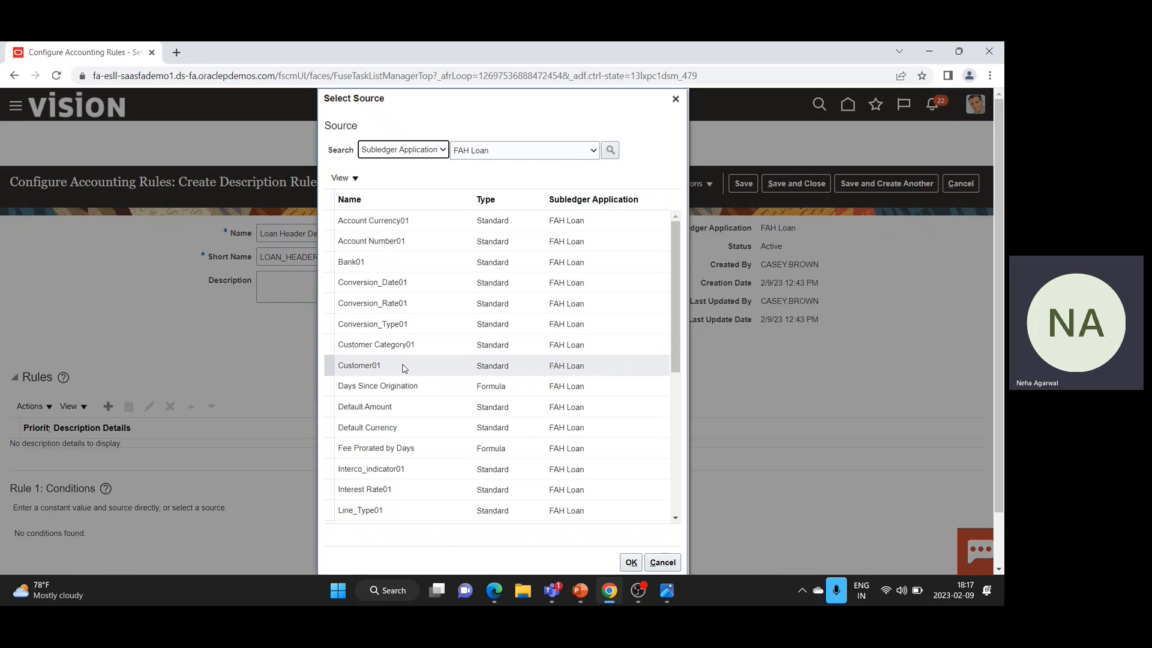
left_click(632, 562)
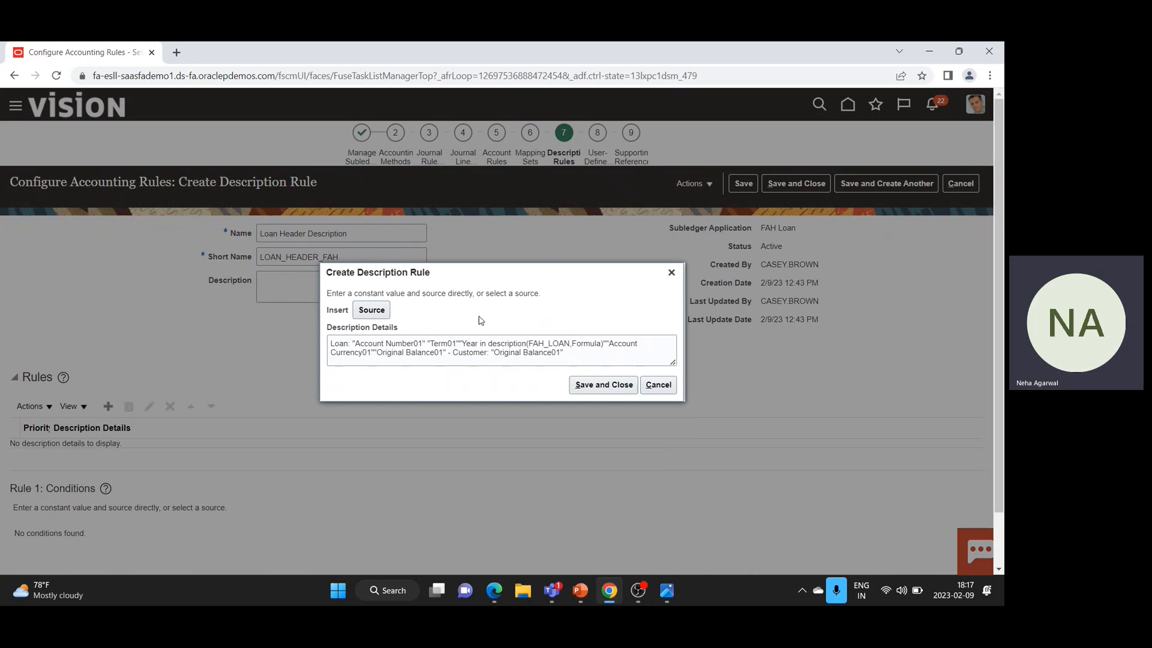
left_click(593, 389)
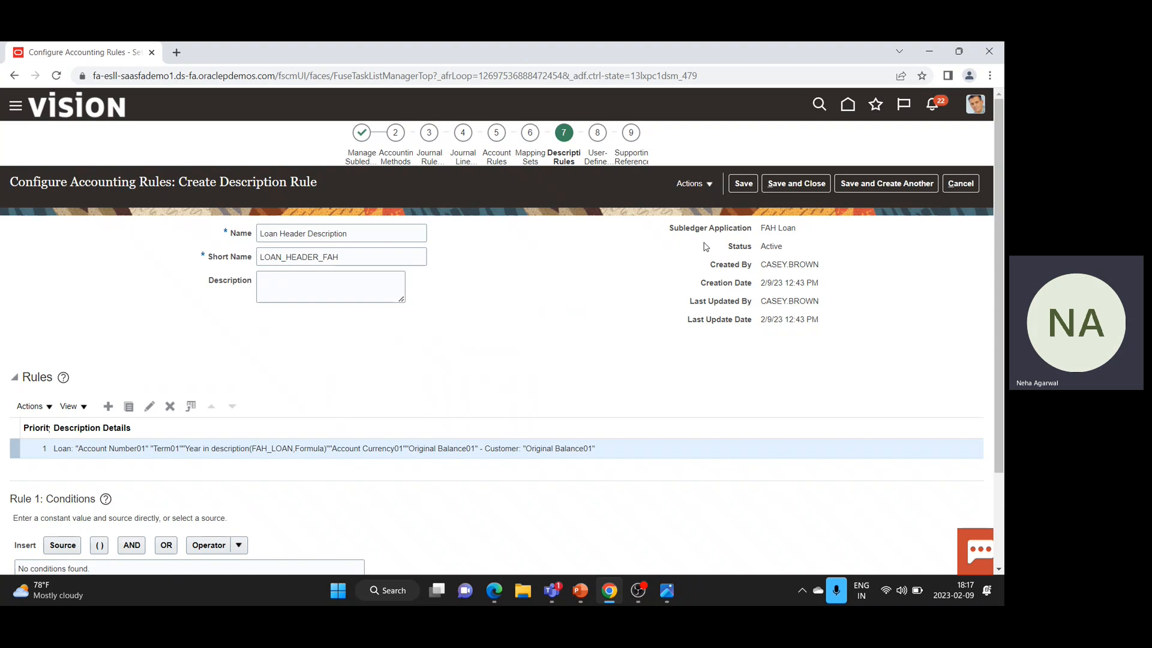
Save and close Loan Header Description, finish, and reopen Configure Accounting Rules at Description Rules
left_click(816, 185)
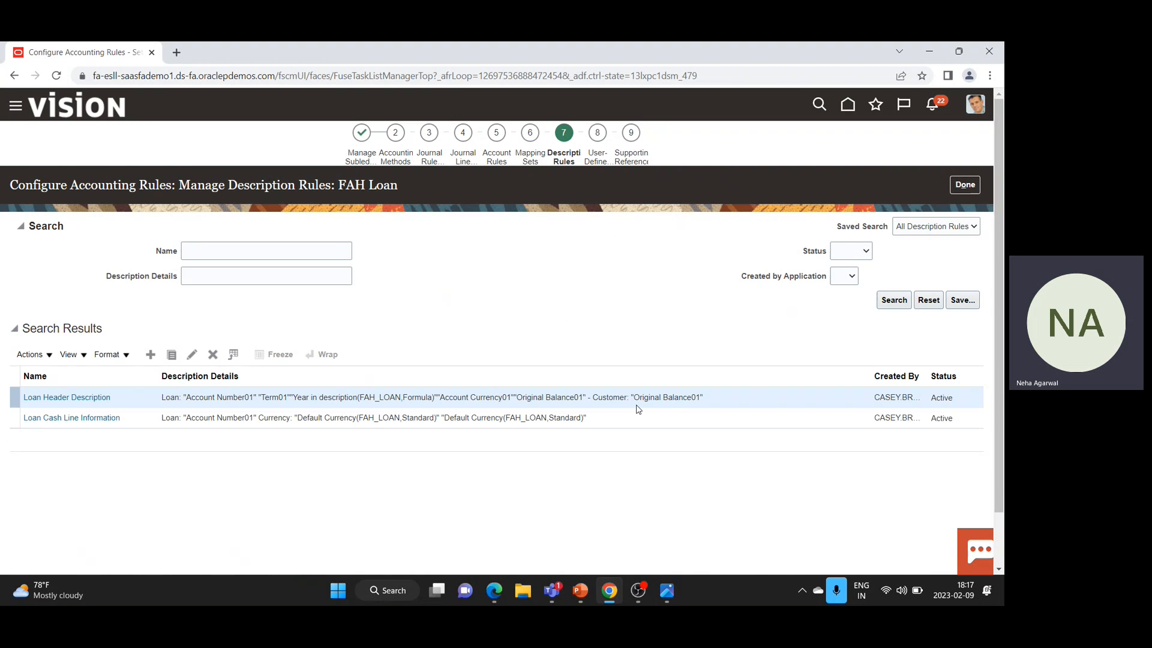
left_click(976, 187)
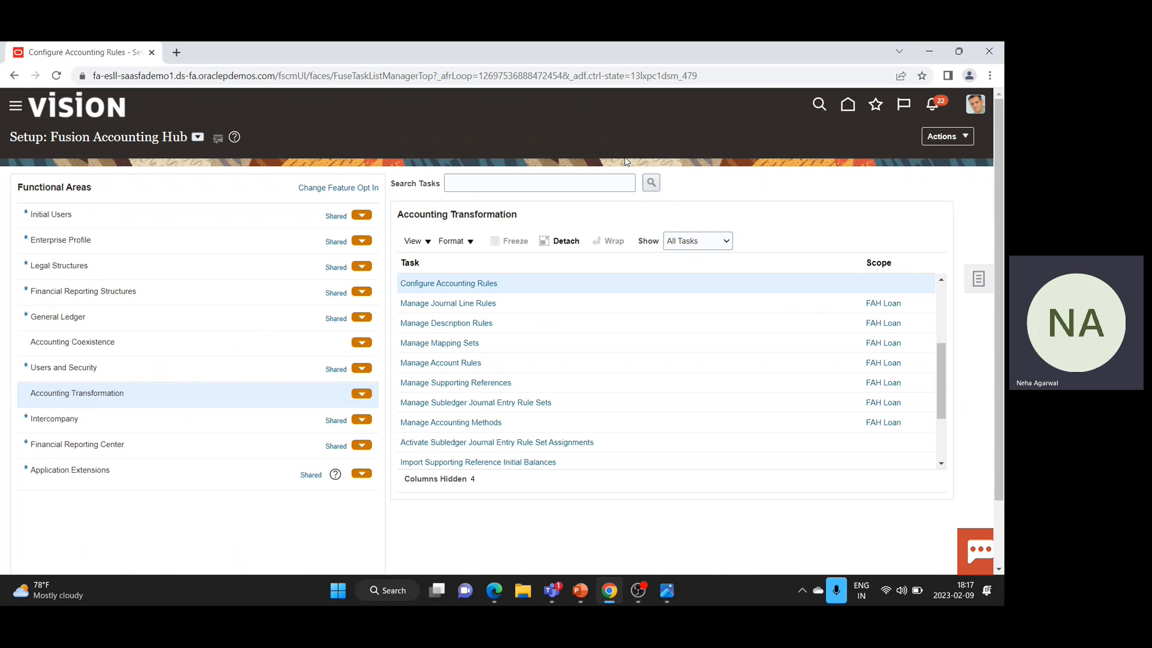
left_click(460, 284)
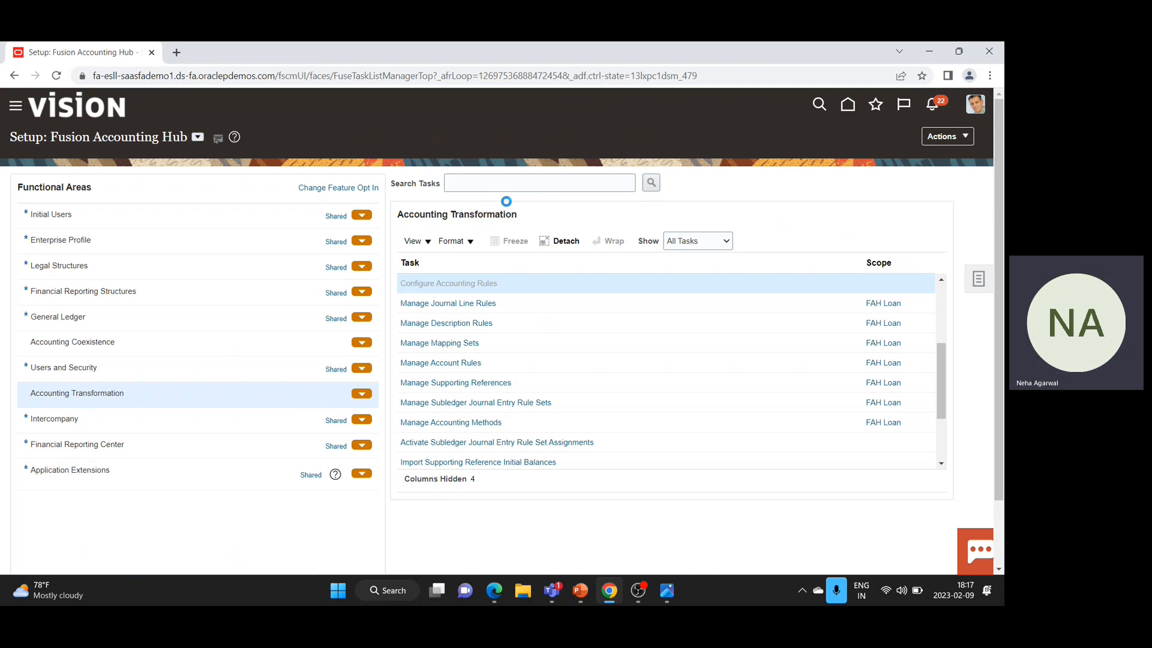
left_click(564, 136)
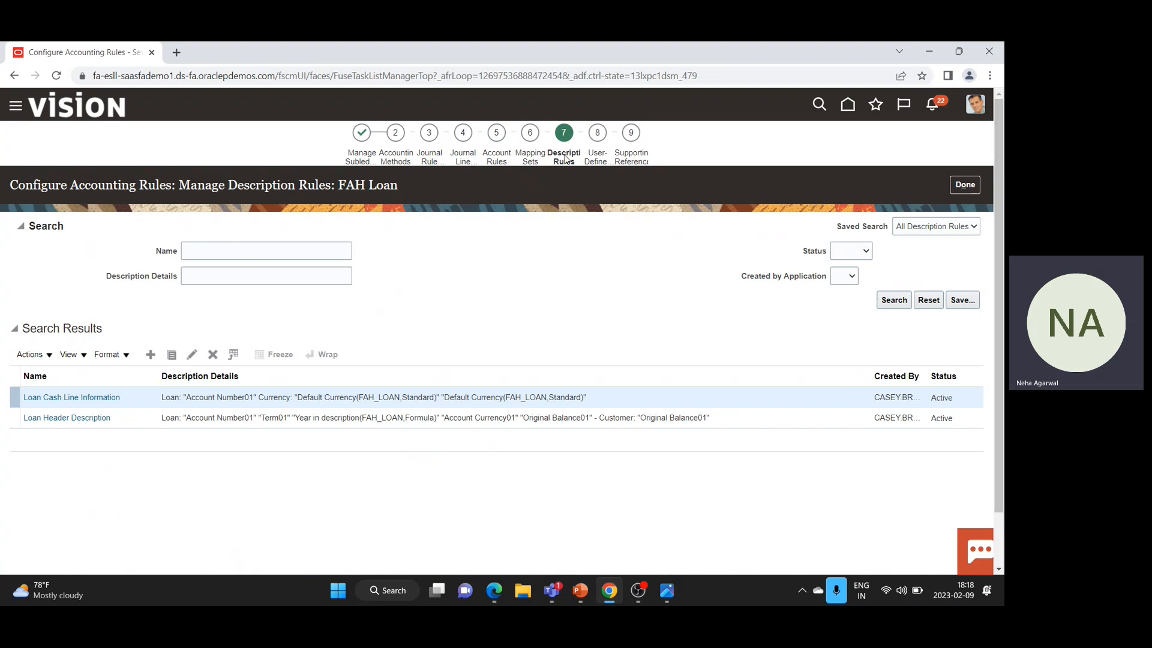
Read the Year in description formula: IF ("Term01" = 1) THEN 'Year' ELSE 'Years'
left_click(603, 133)
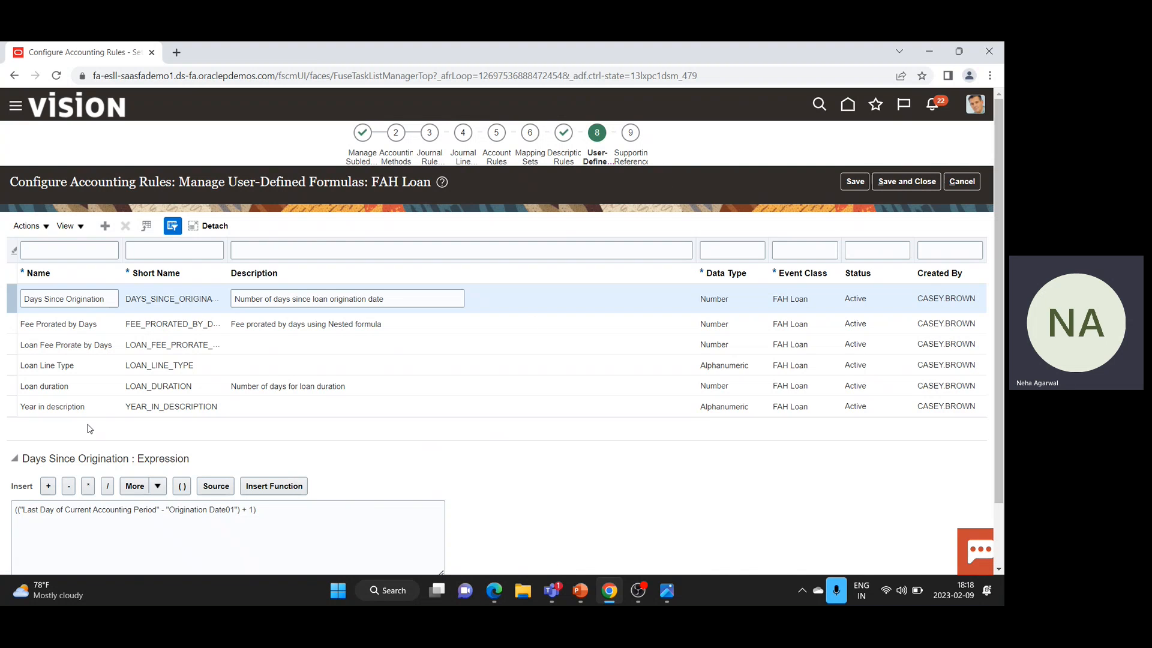
left_click(98, 410)
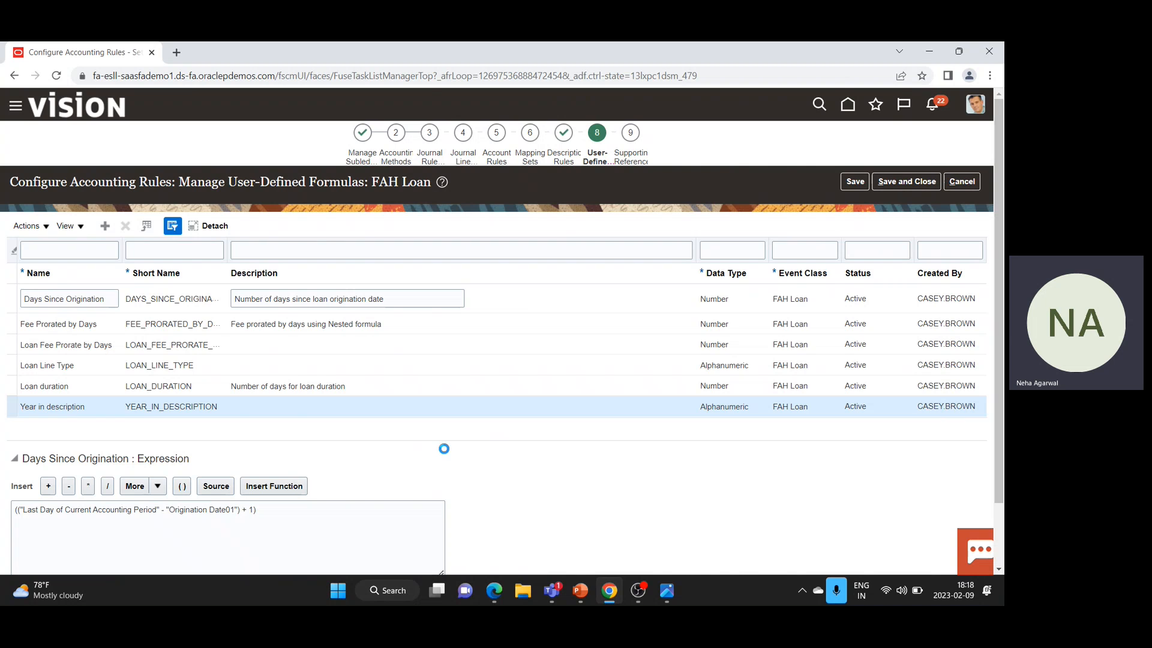
scroll(460, 461, "down", 2)
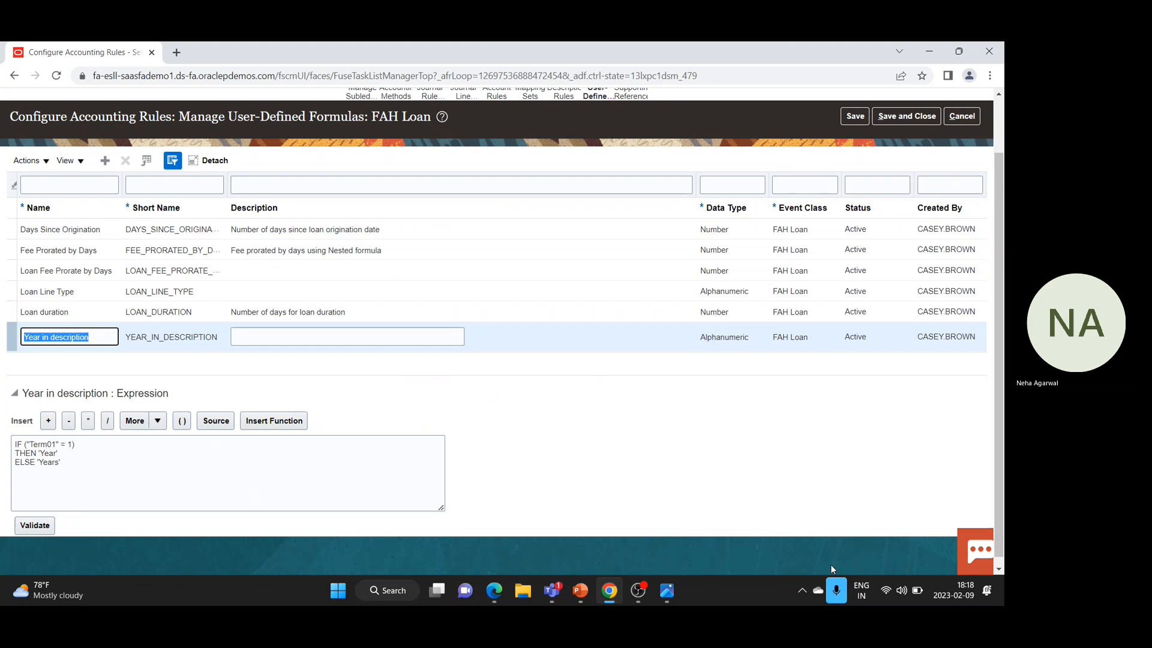
key("ctrl+plus")
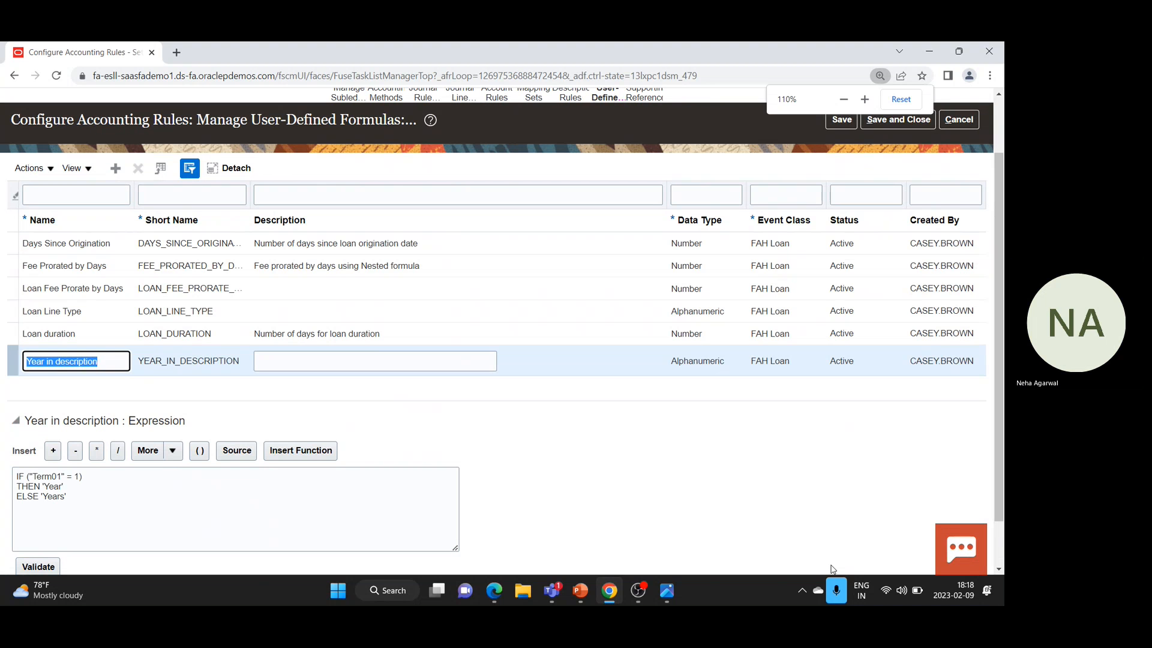
key("ctrl+plus")
scroll(85, 521, "down", 2)
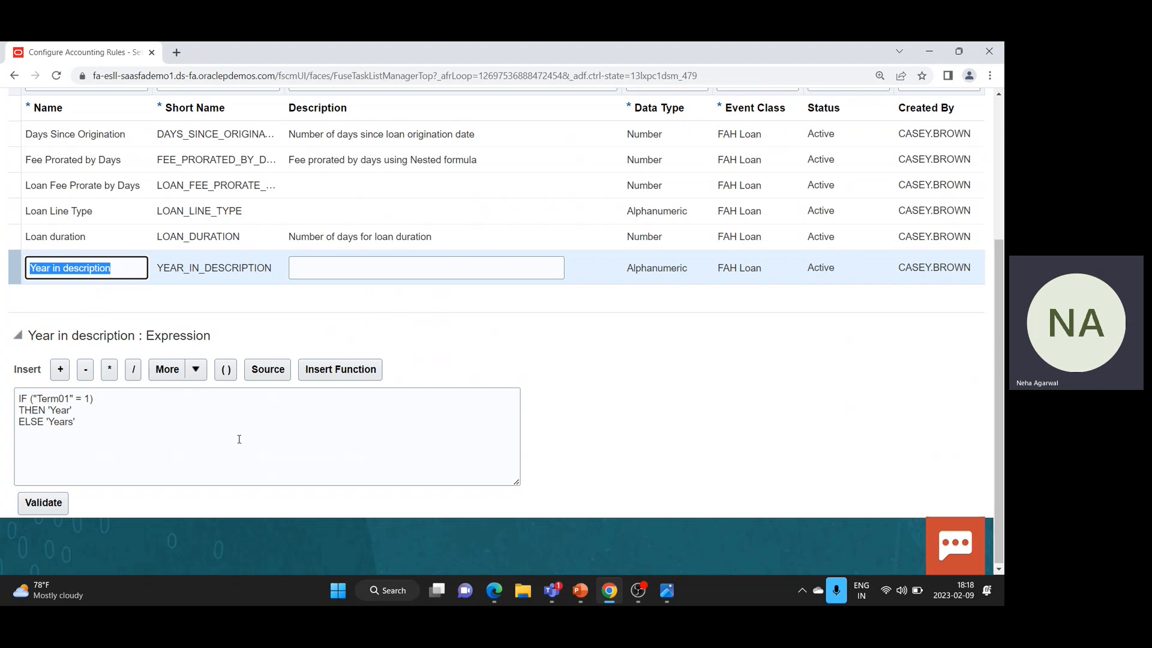
scroll(239, 440, "up", 3)
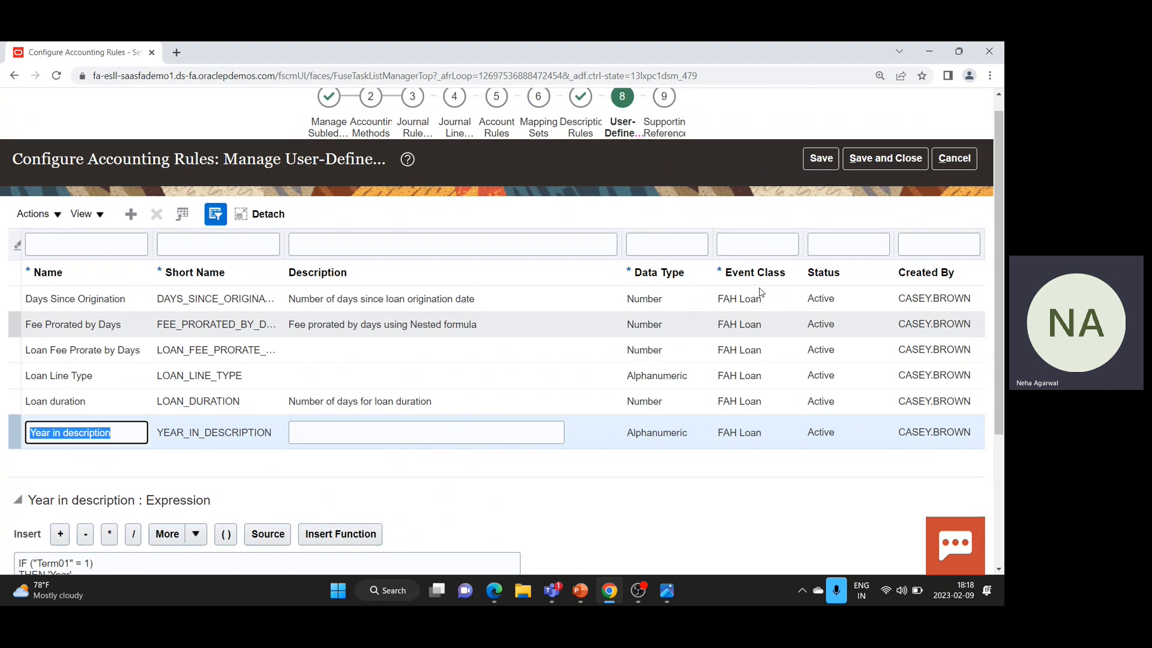
scroll(761, 292, "up", 1)
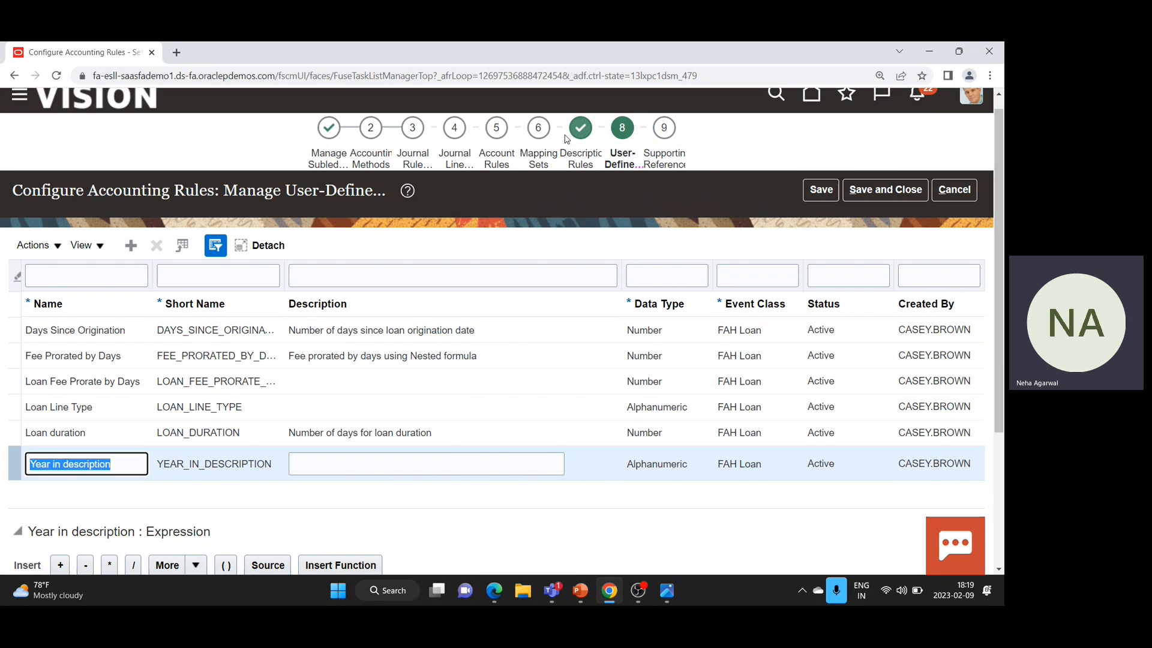
key("ctrl+minus")
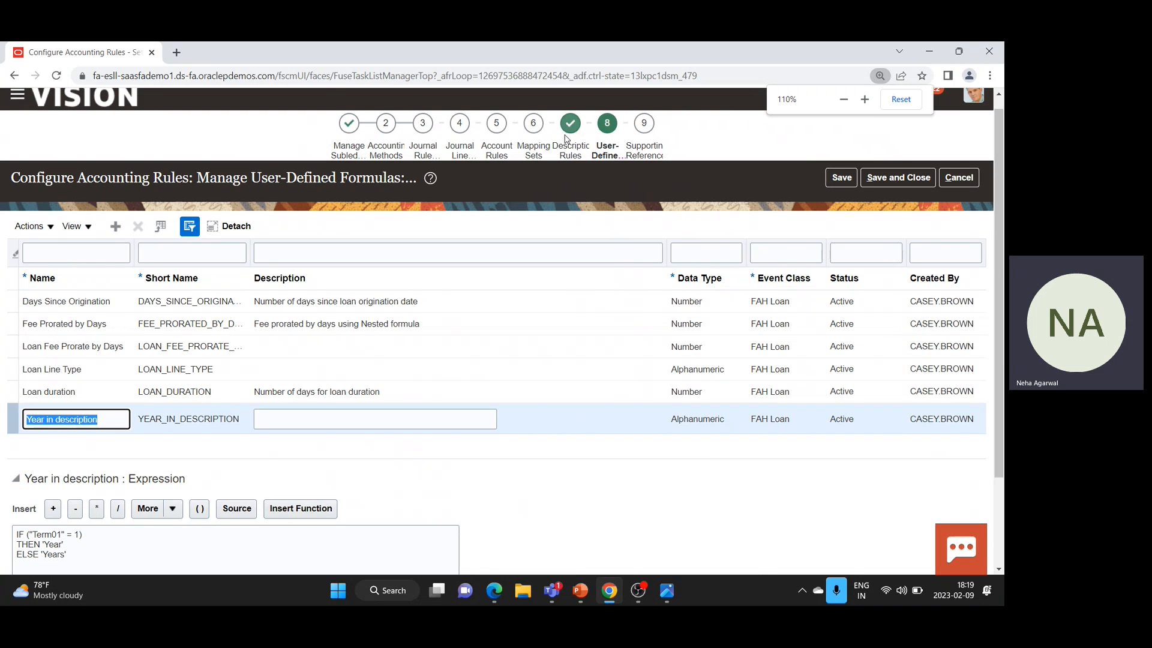
key("ctrl+minus")
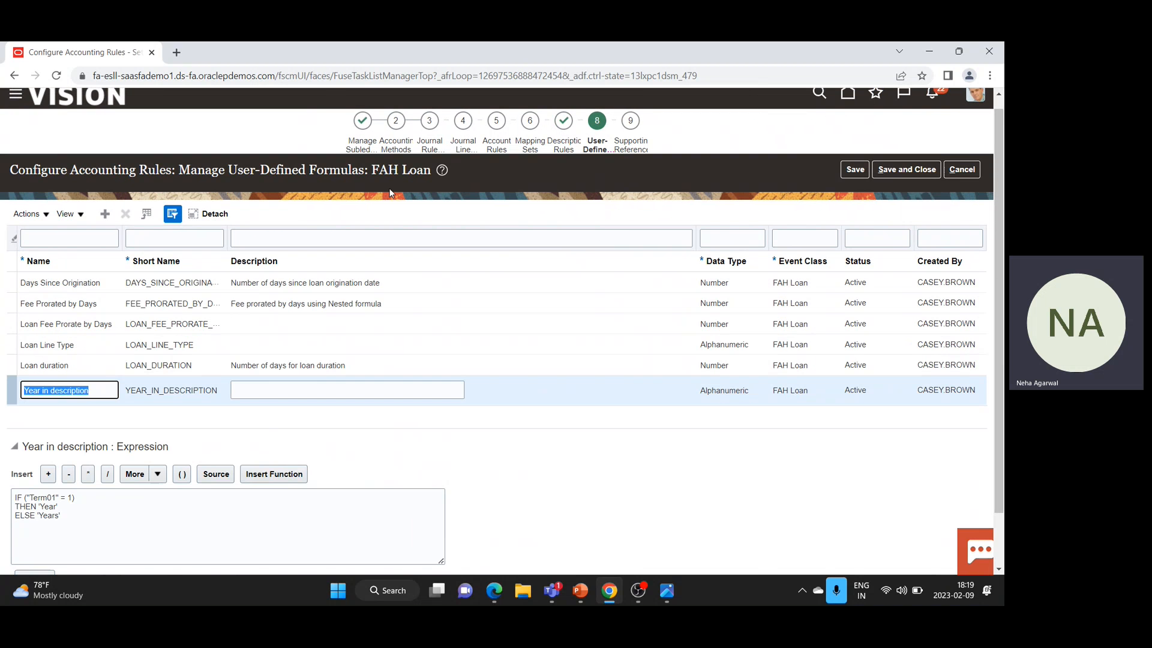
Create description rule 'Loan Line Information', short name LOAN_LINE_FAH, and add its first rule
left_click(564, 123)
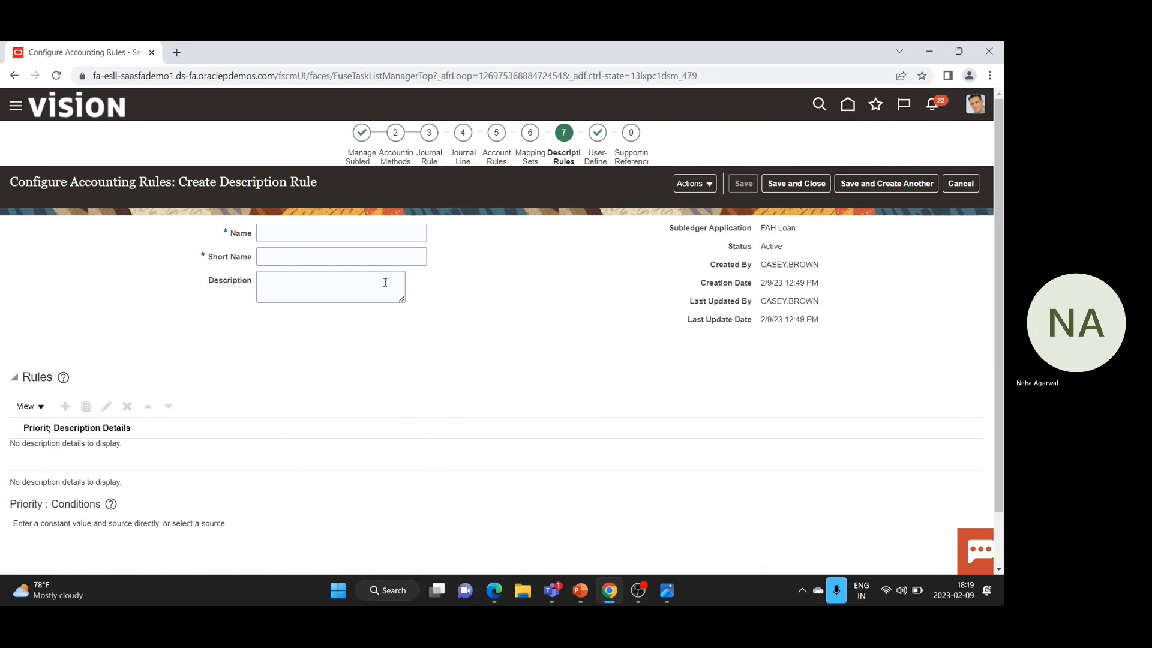
left_click(302, 232)
type("Lo")
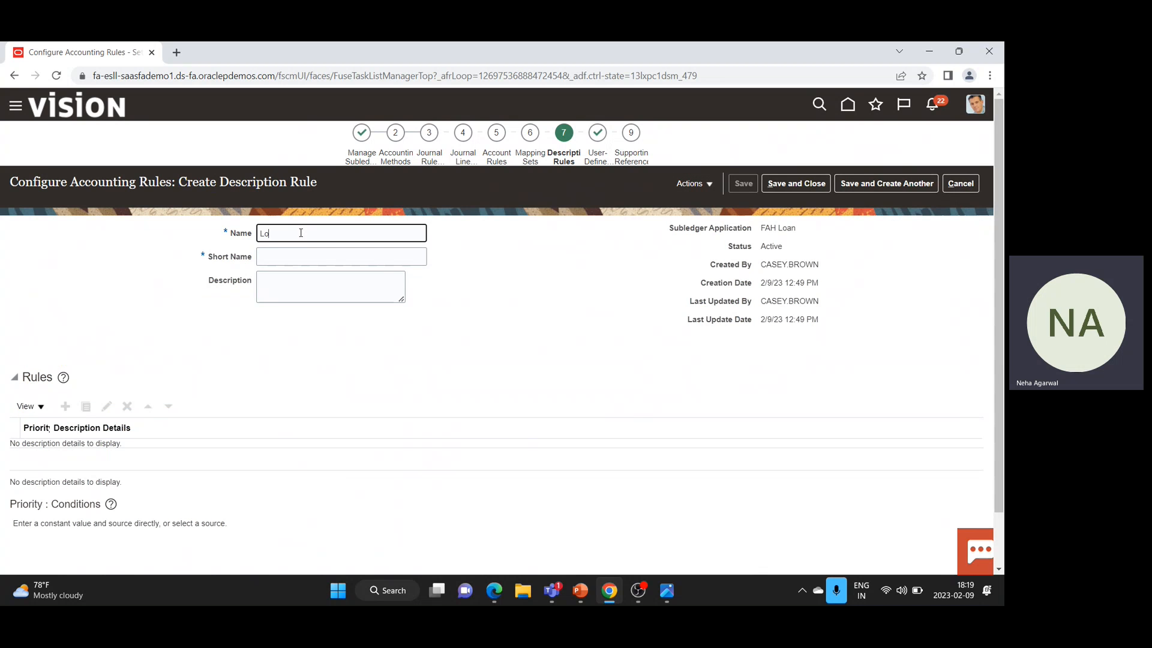
type("an Line Inform")
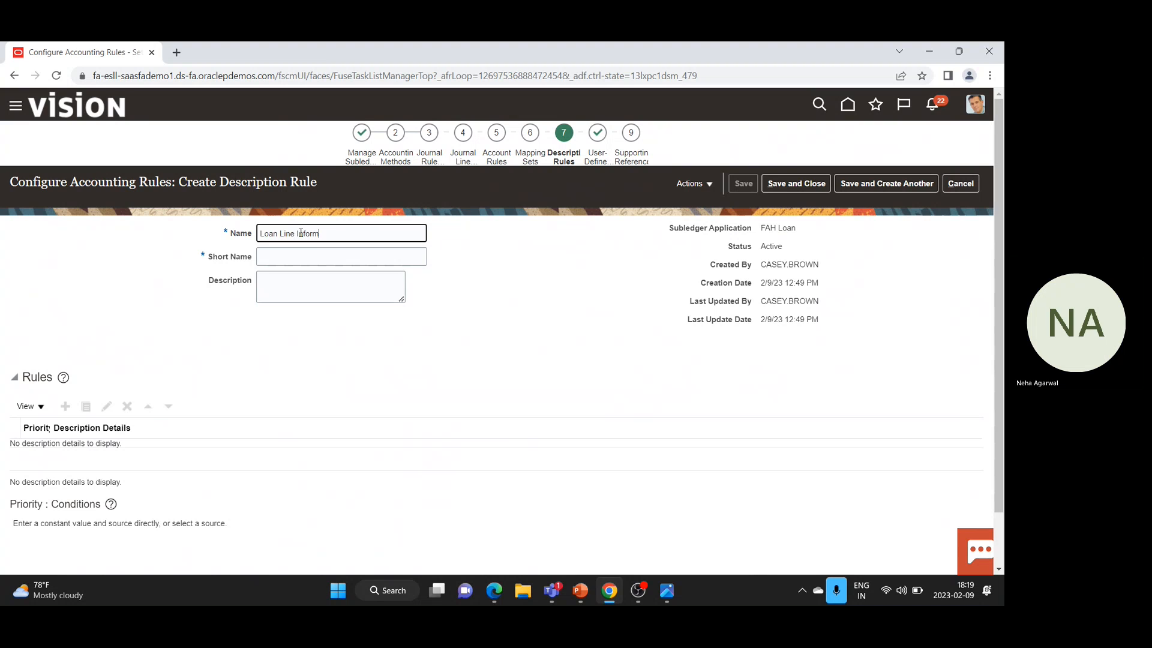
type("ation")
left_click(297, 258)
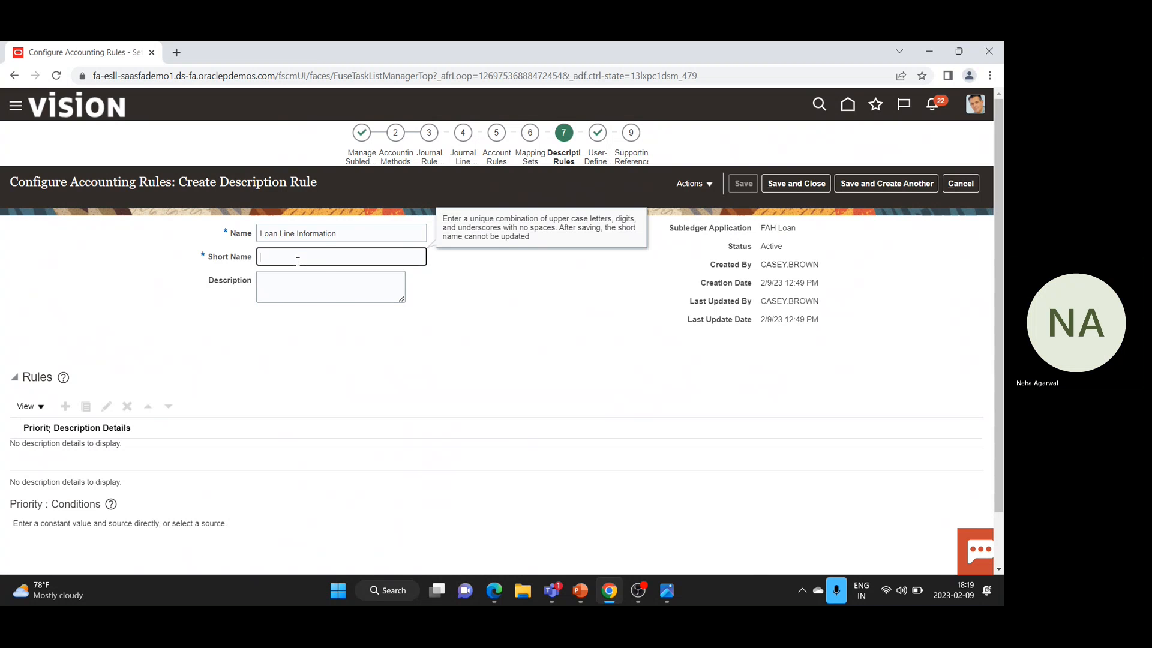
type("LOAN_LIN")
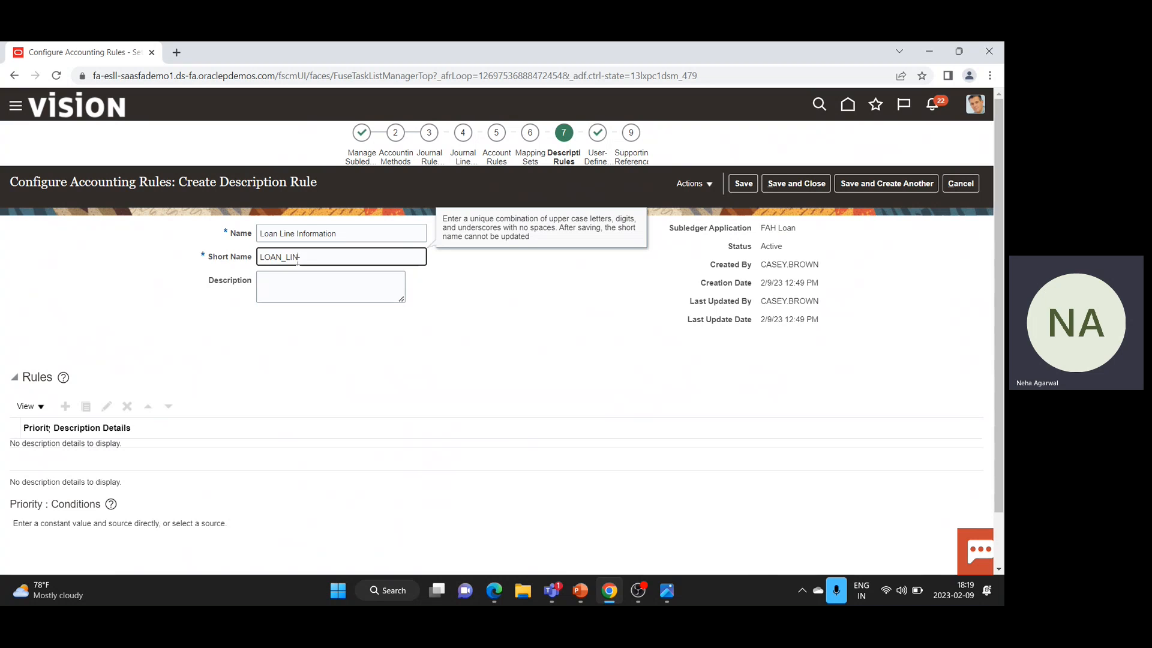
type("E_FAH")
key("Tab")
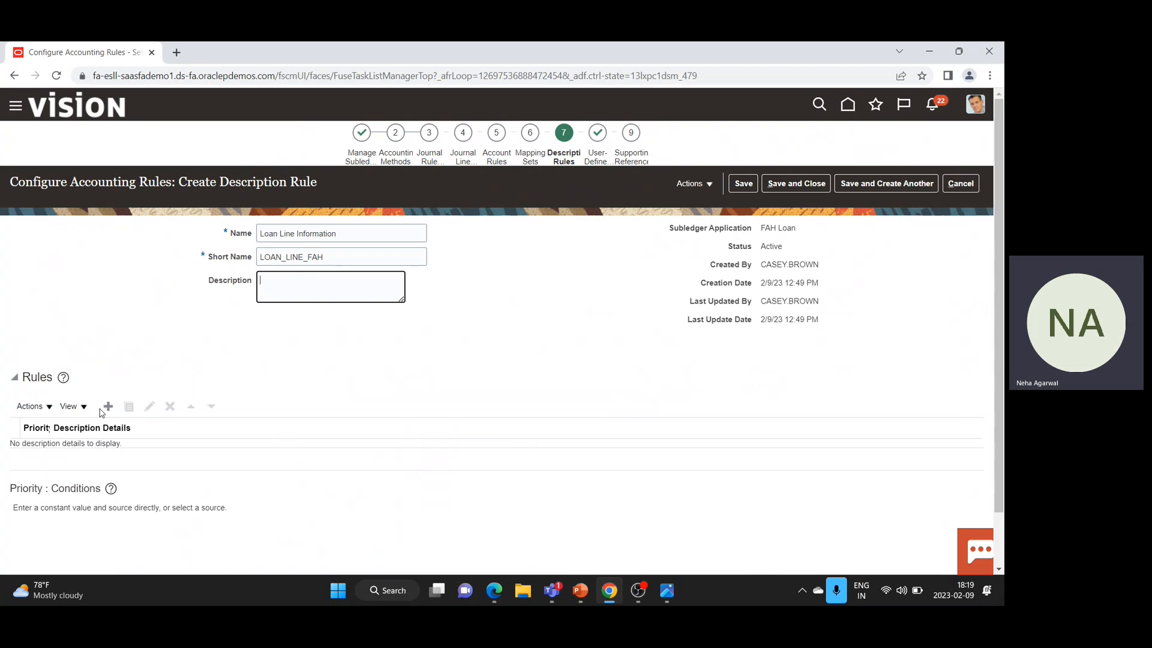
left_click(107, 408)
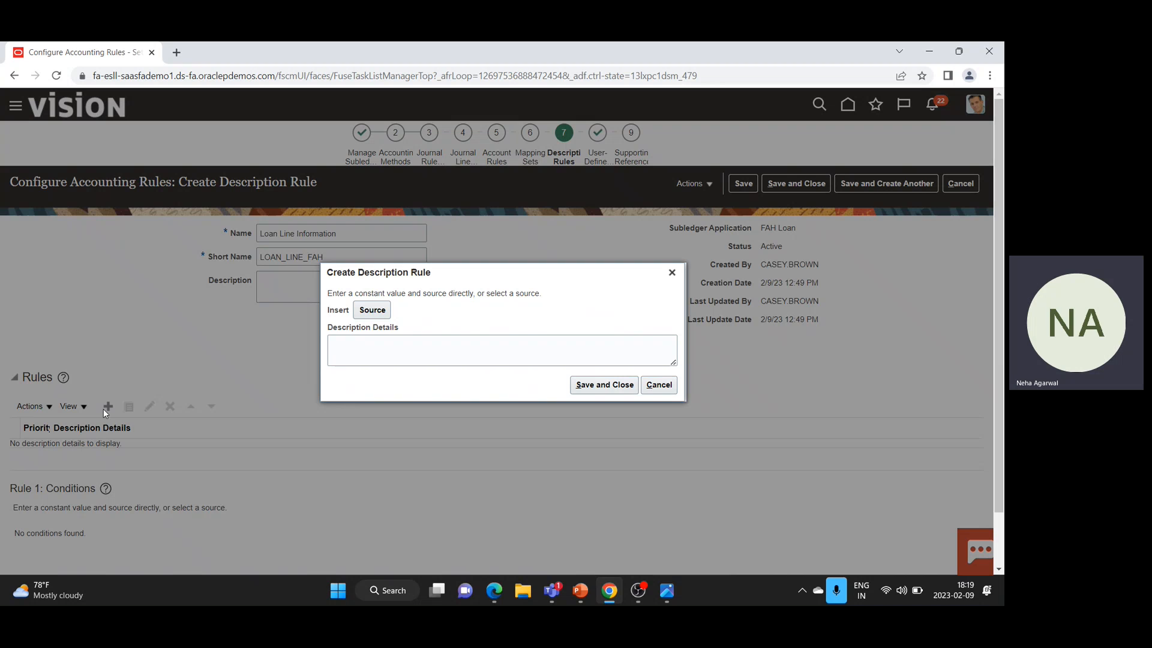
Start the description with 'Loan:' and insert the FAH Loan Account Number01 source
left_click(357, 341)
type("Lo")
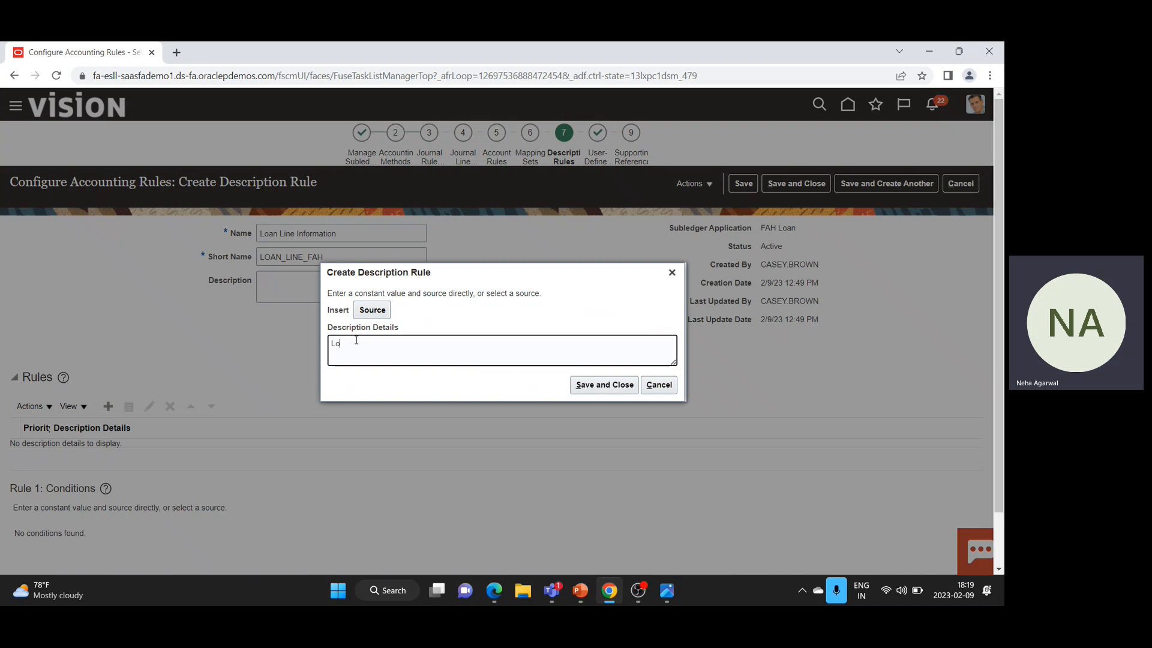
type("an:")
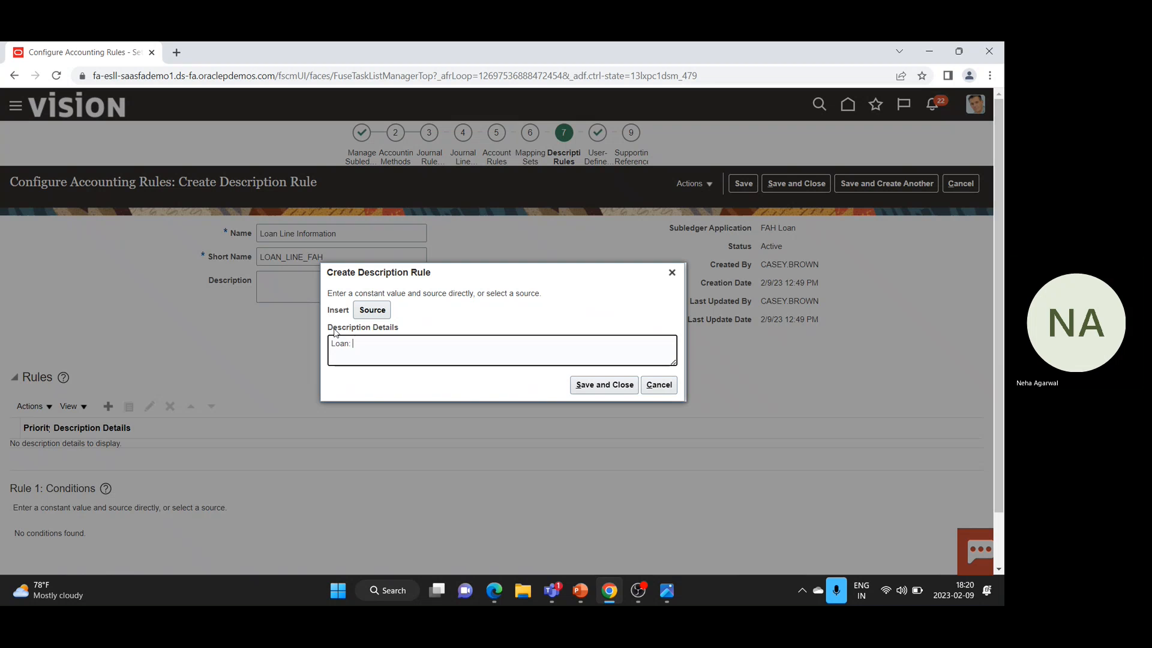
left_click(373, 312)
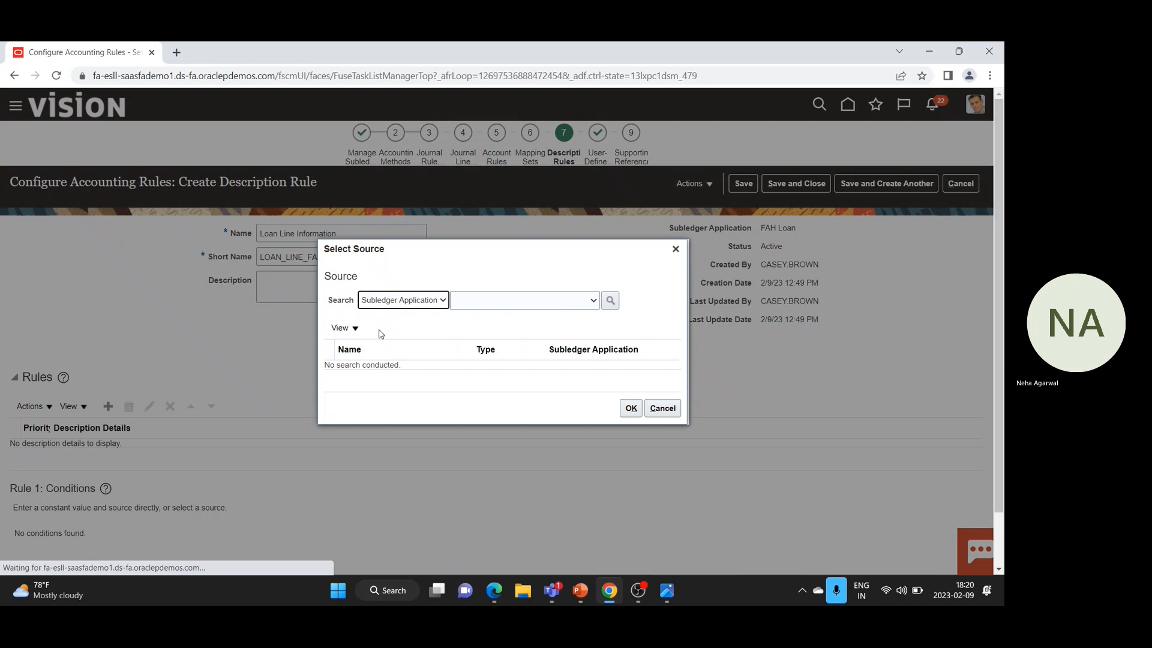
left_click(591, 309)
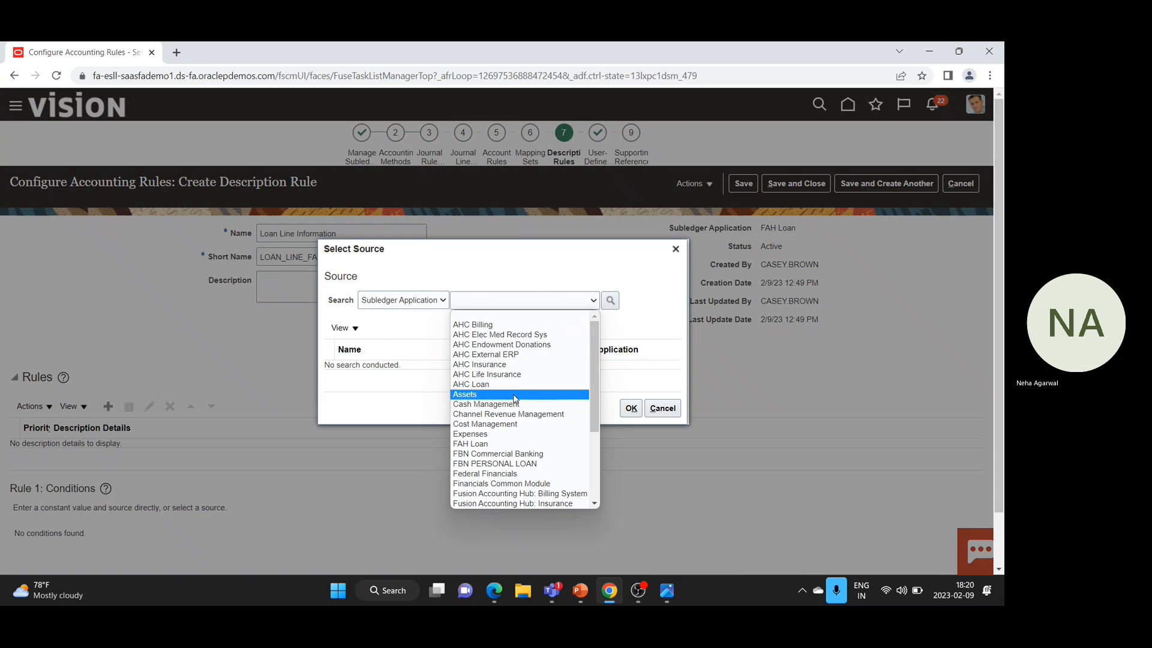
left_click(523, 438)
left_click(610, 302)
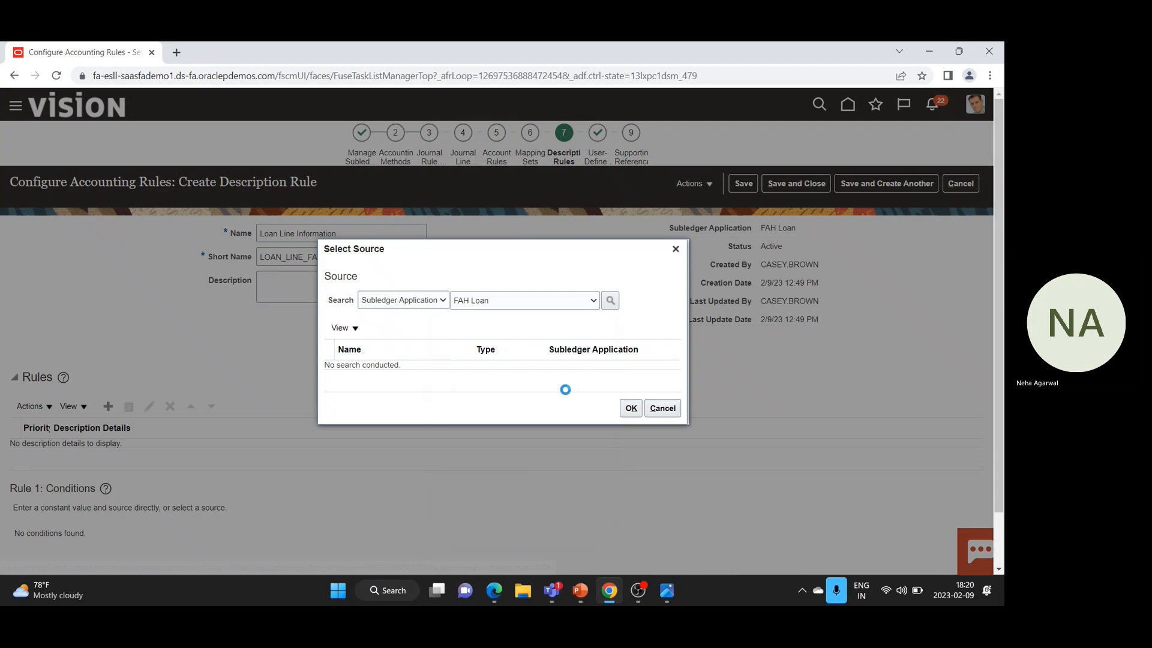
left_click(516, 396)
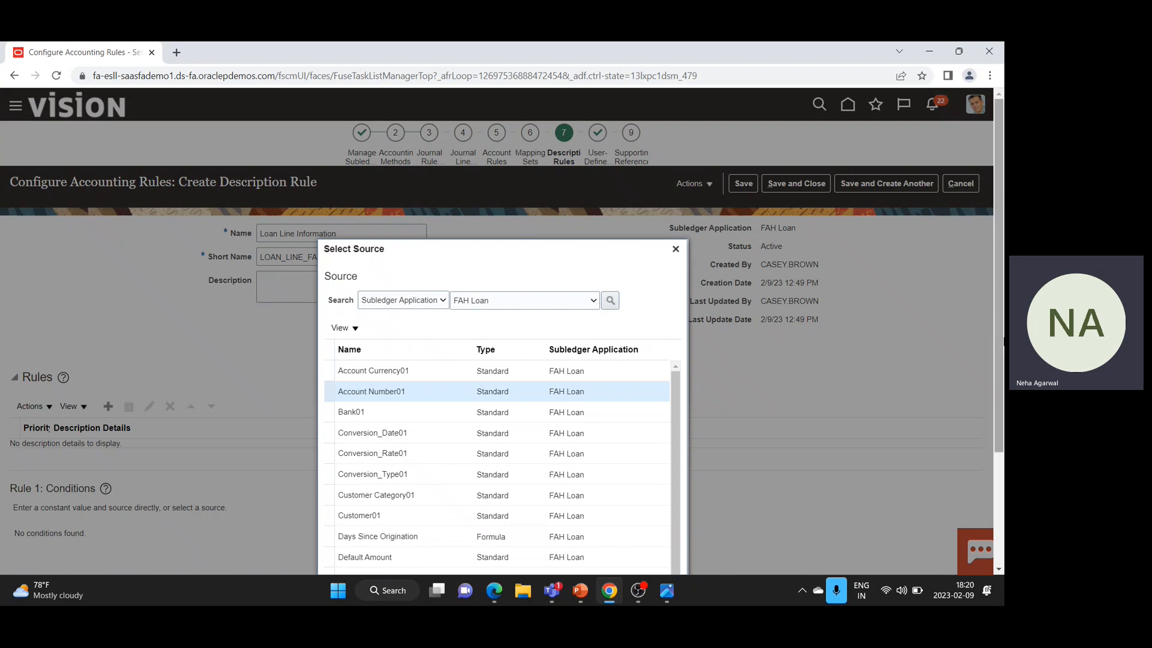
scroll(1004, 342, "down", 3)
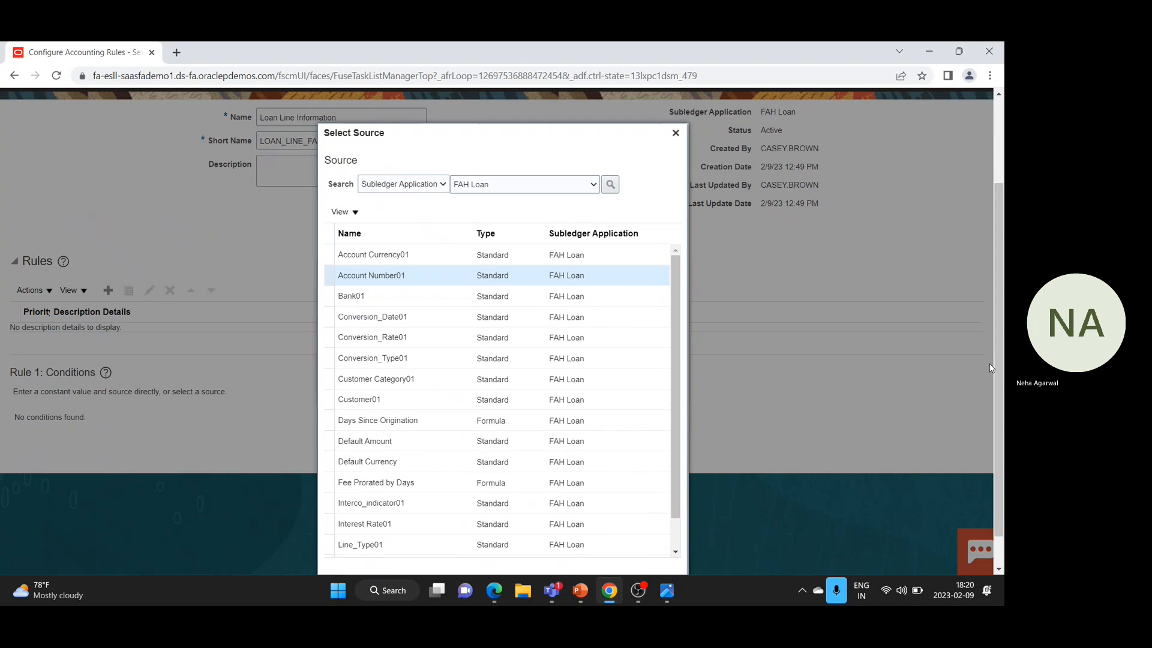
left_click(634, 560)
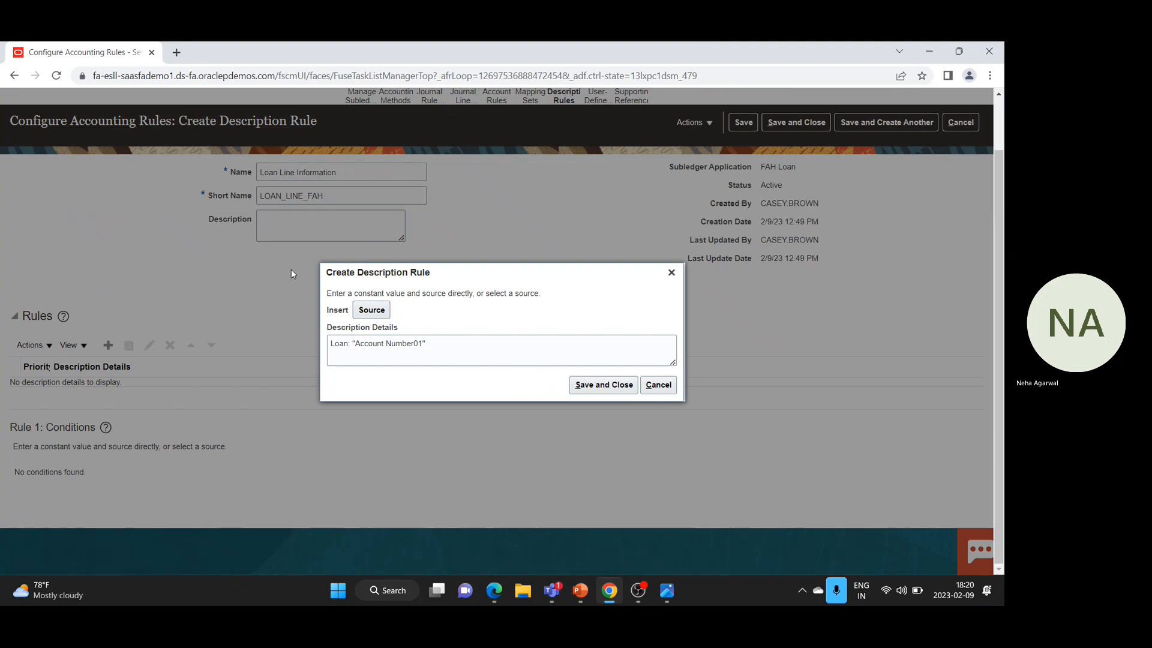
Insert the Account Currency01 source after Account Number01
left_click(430, 341)
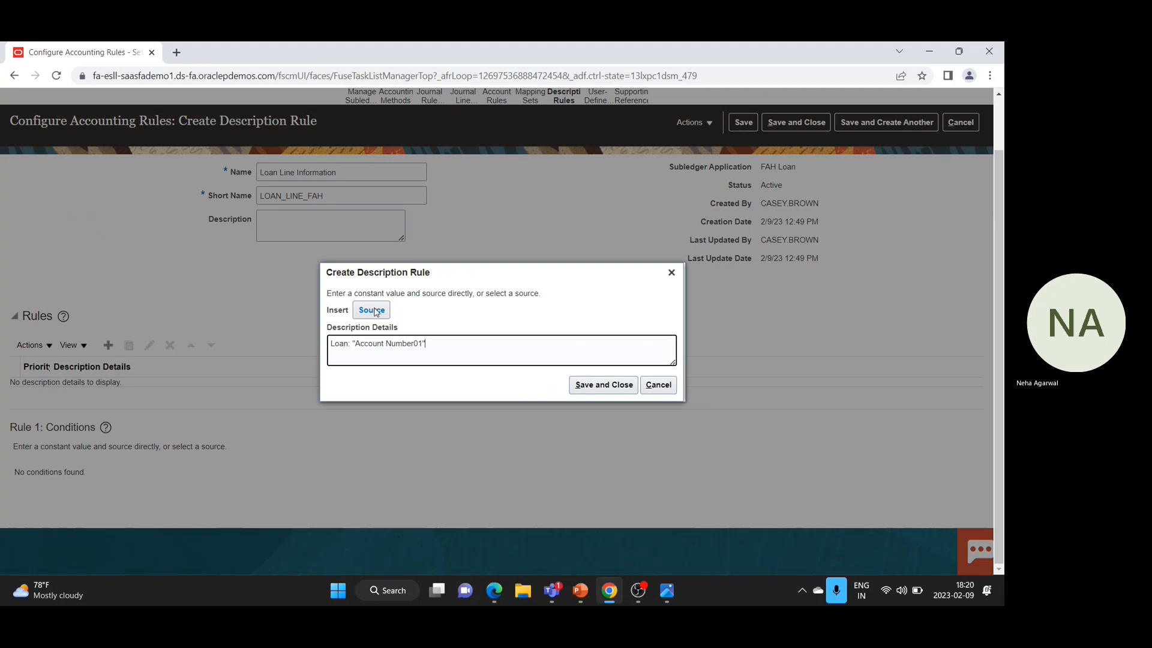
left_click(372, 310)
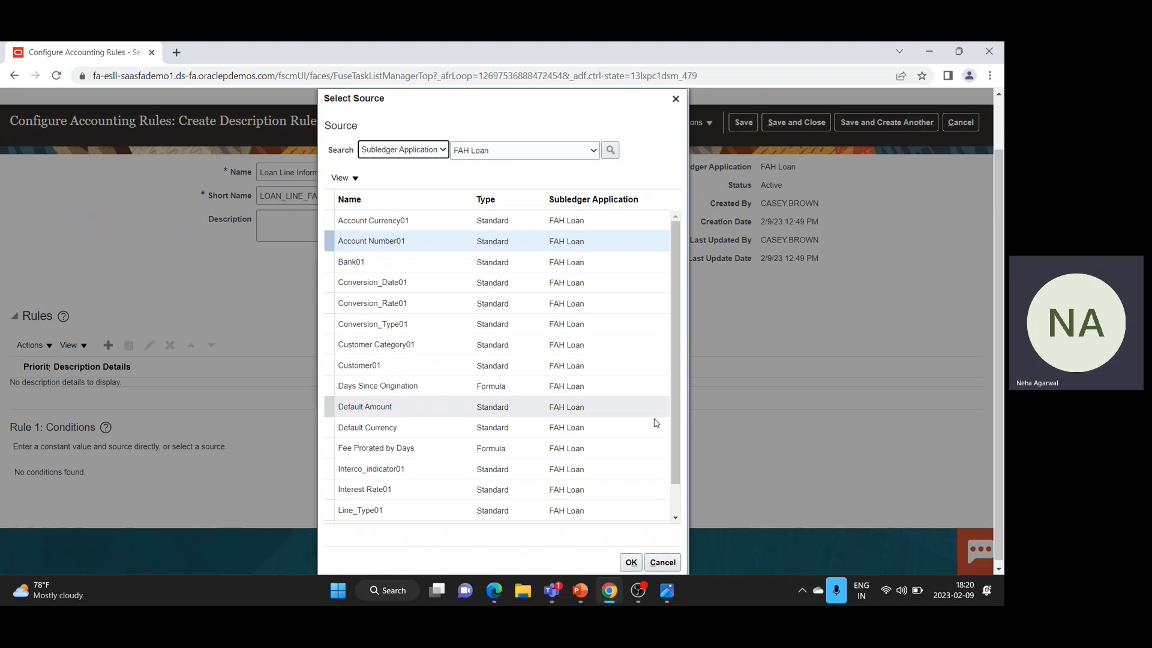
left_click(674, 440)
left_click(445, 221)
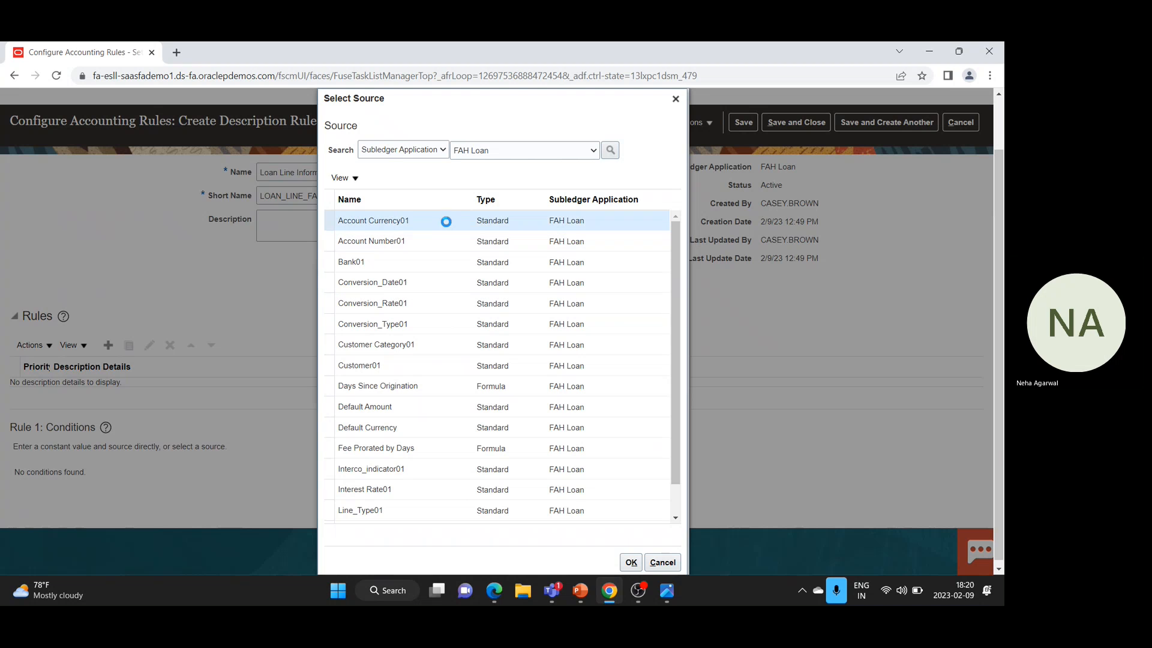
left_click(630, 565)
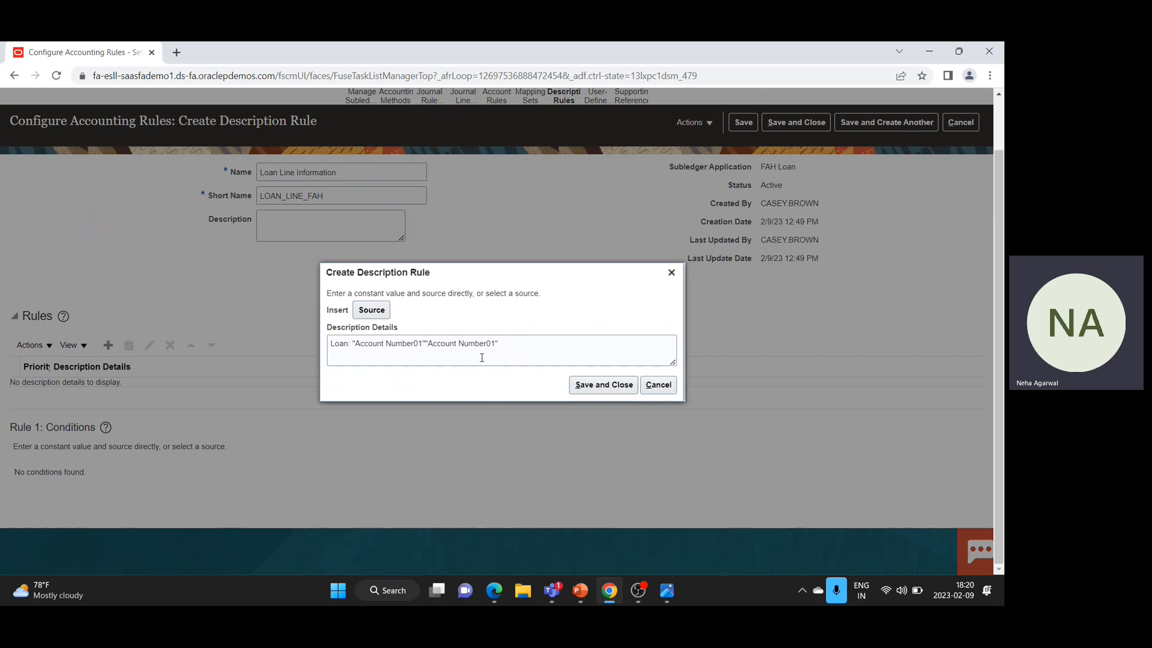
Insert the Original Balance01 source into the description
left_click(372, 312)
scroll(395, 401, "down", 3)
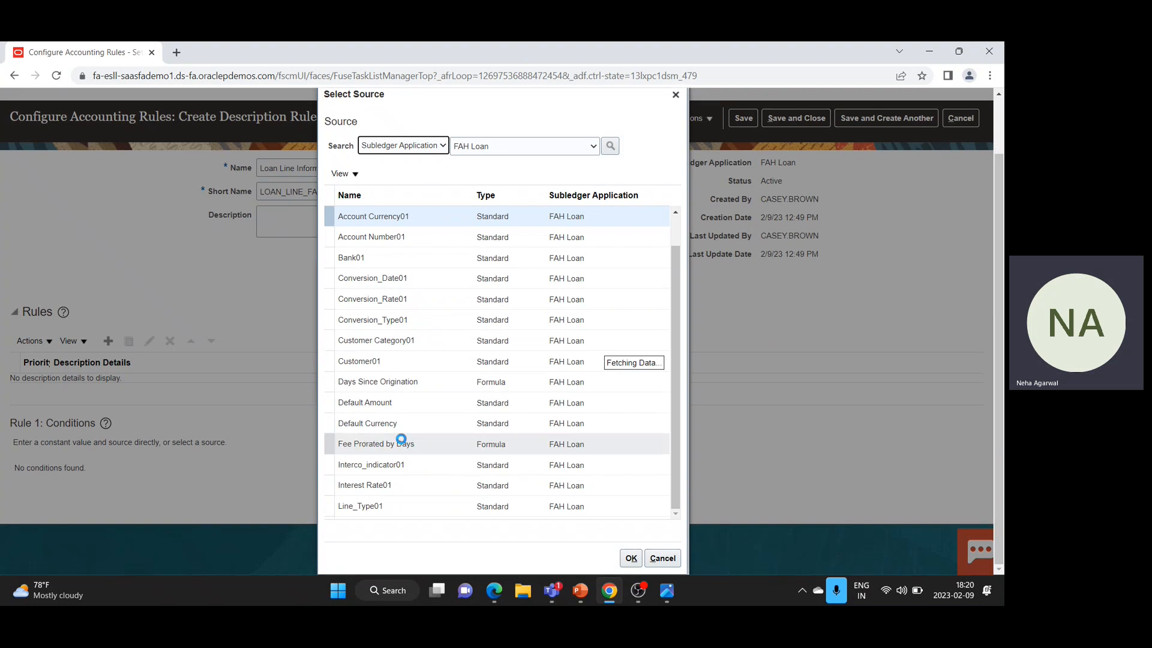
scroll(401, 439, "down", 3)
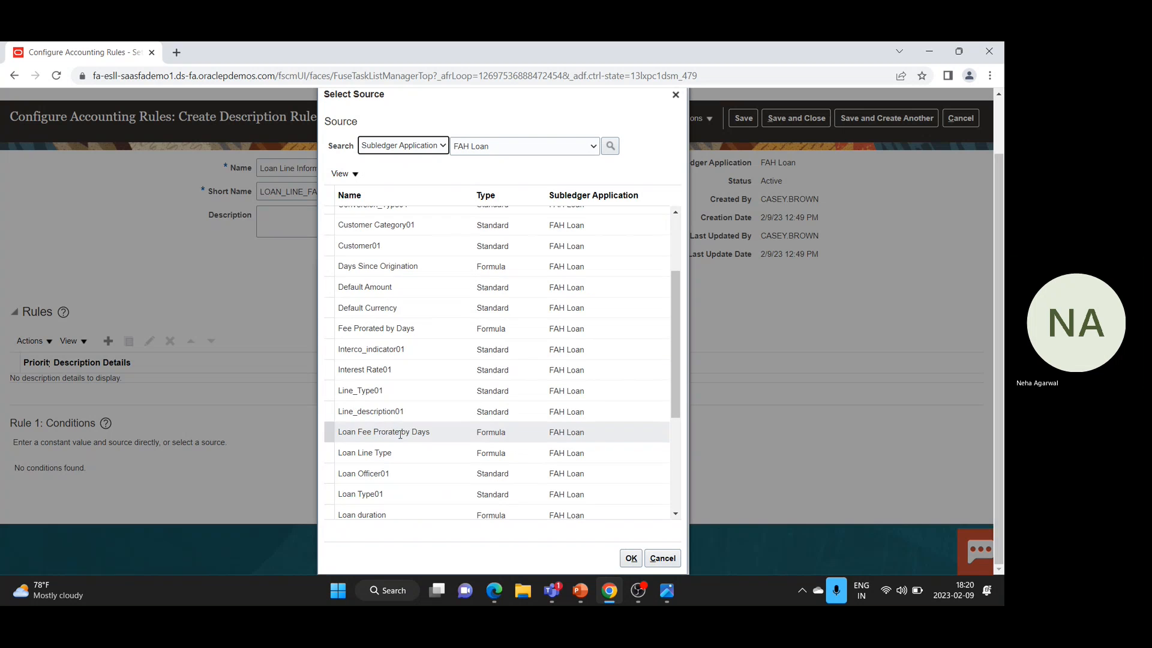
scroll(385, 453, "down", 4)
left_click(387, 434)
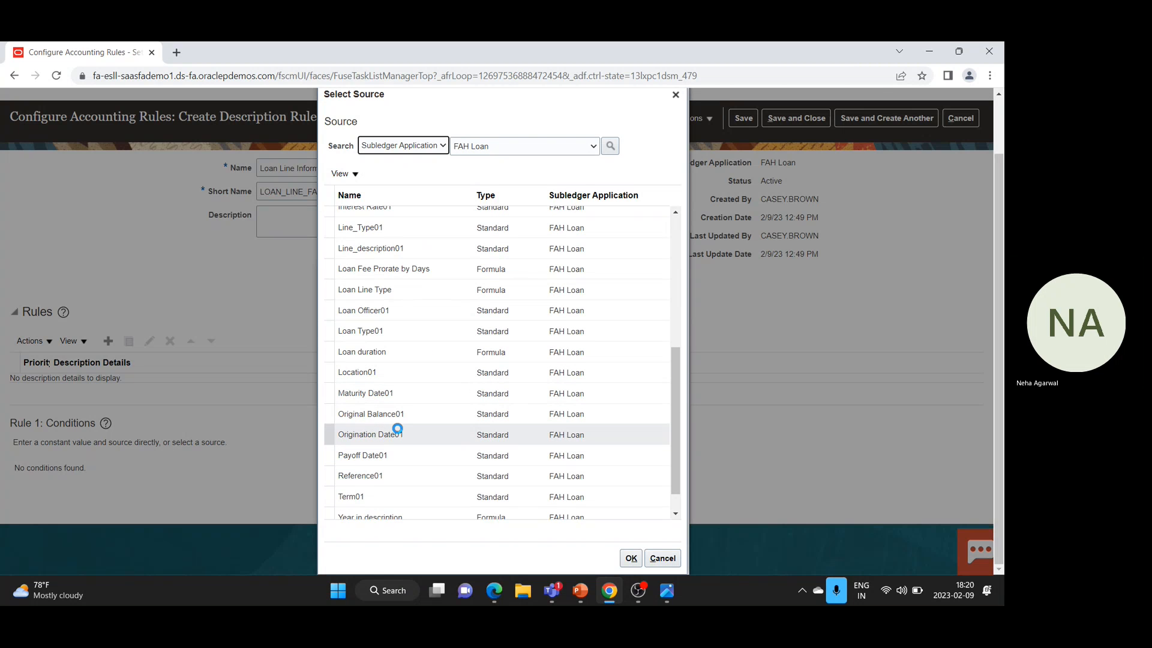
left_click(396, 414)
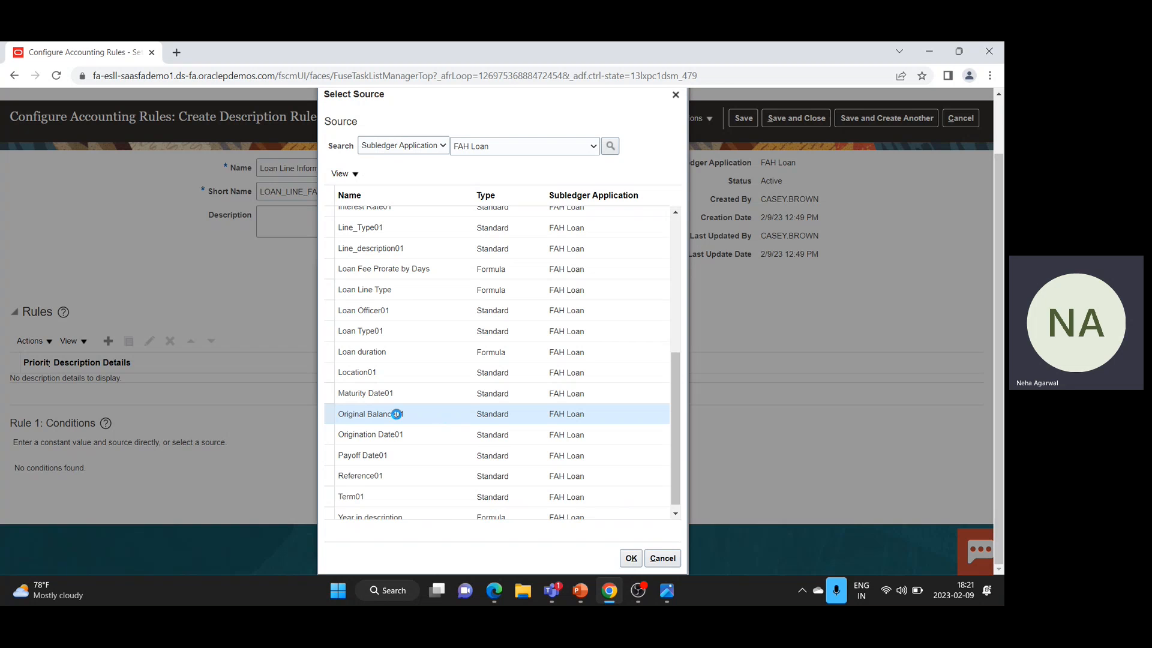
left_click(634, 561)
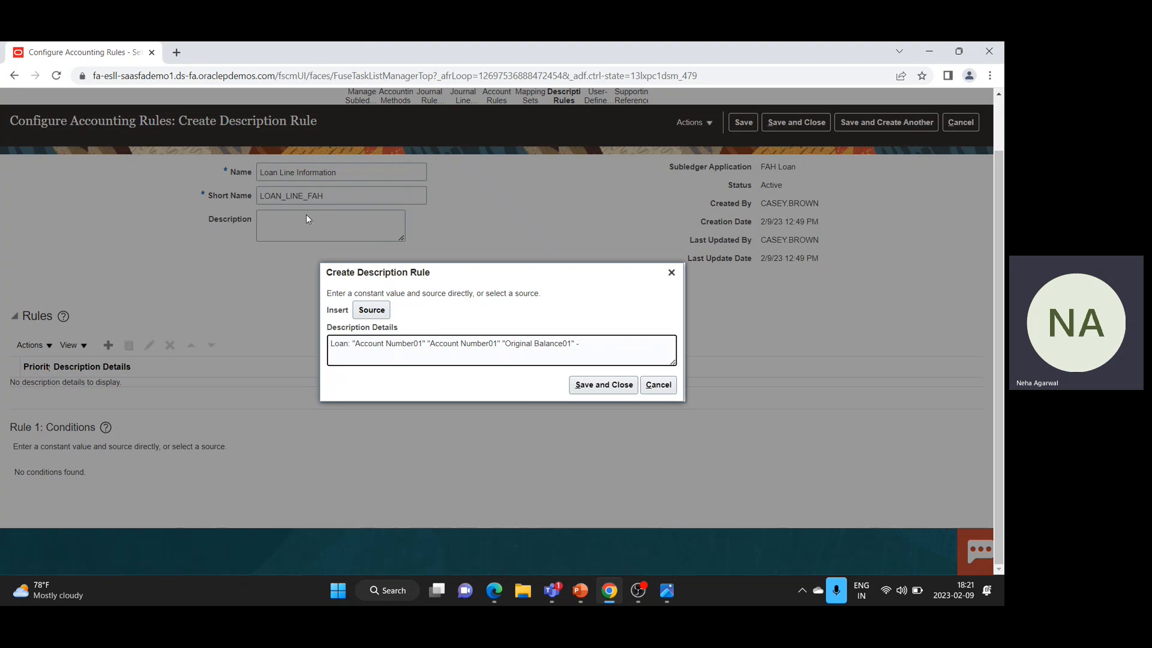
Insert the Loan Line Type formula source and save the description details
left_click(388, 311)
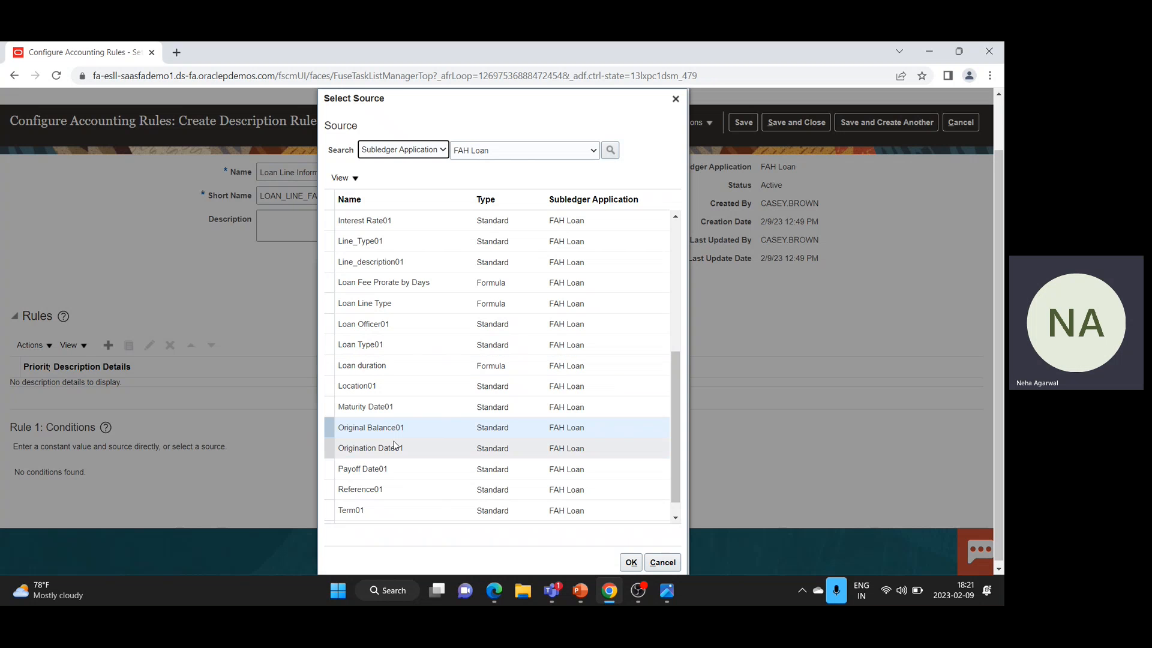
left_click(386, 304)
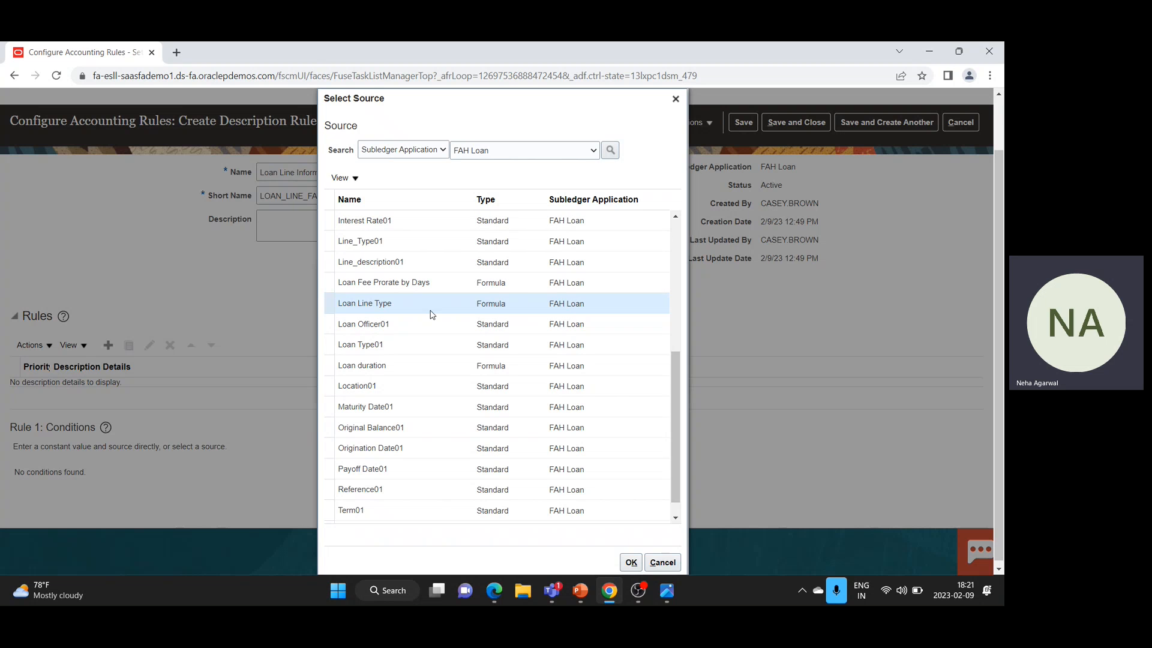
left_click(630, 563)
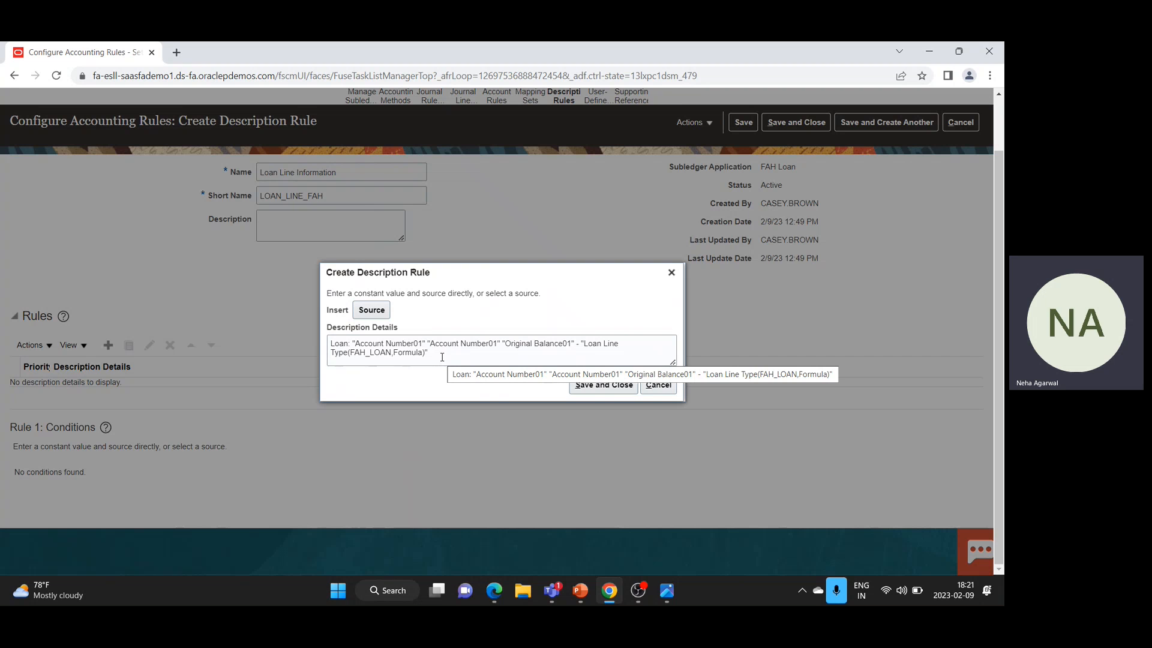
left_click(588, 390)
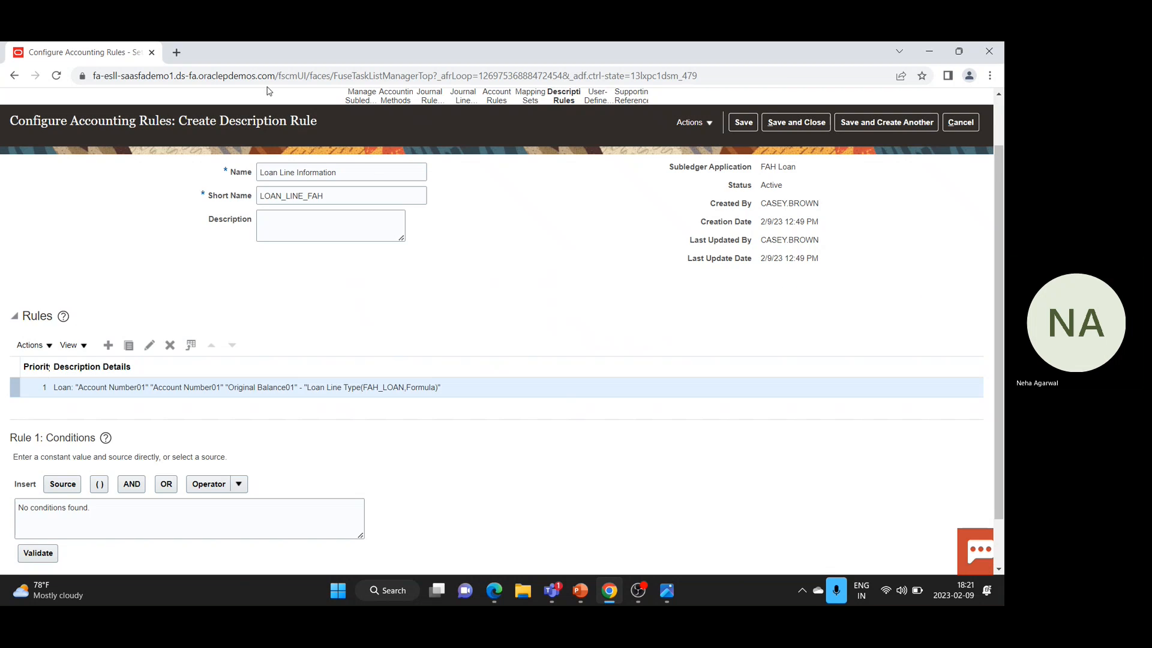
Save and close Loan Line Information, then view the Loan Line Type formula
scroll(814, 186, "up", 1)
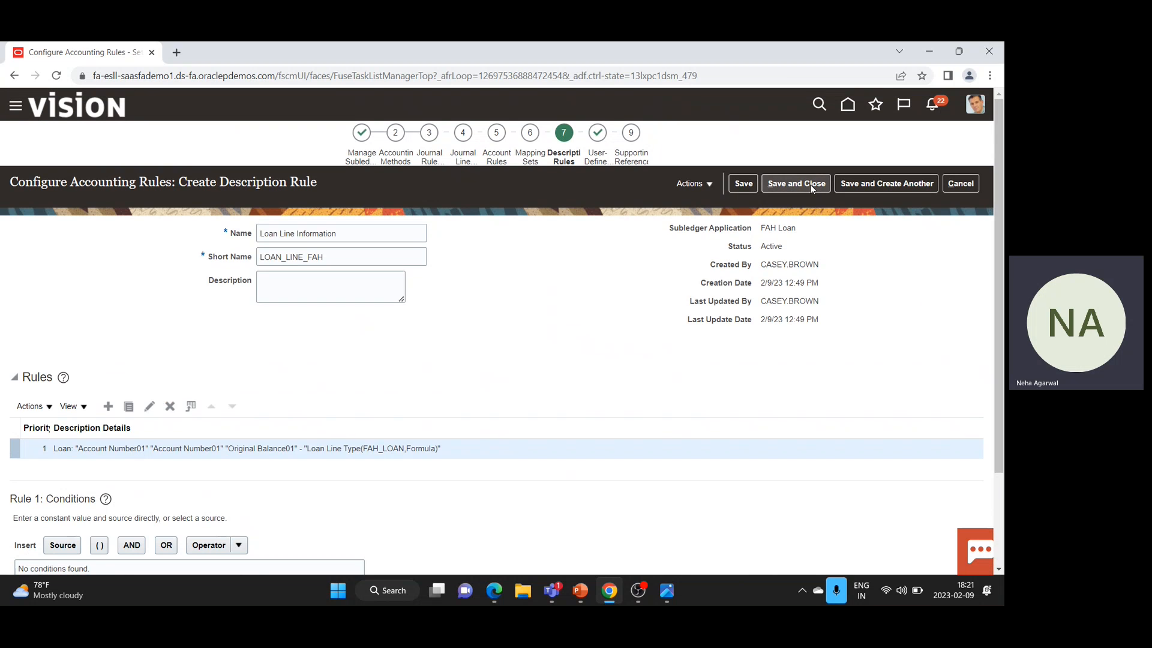
left_click(811, 185)
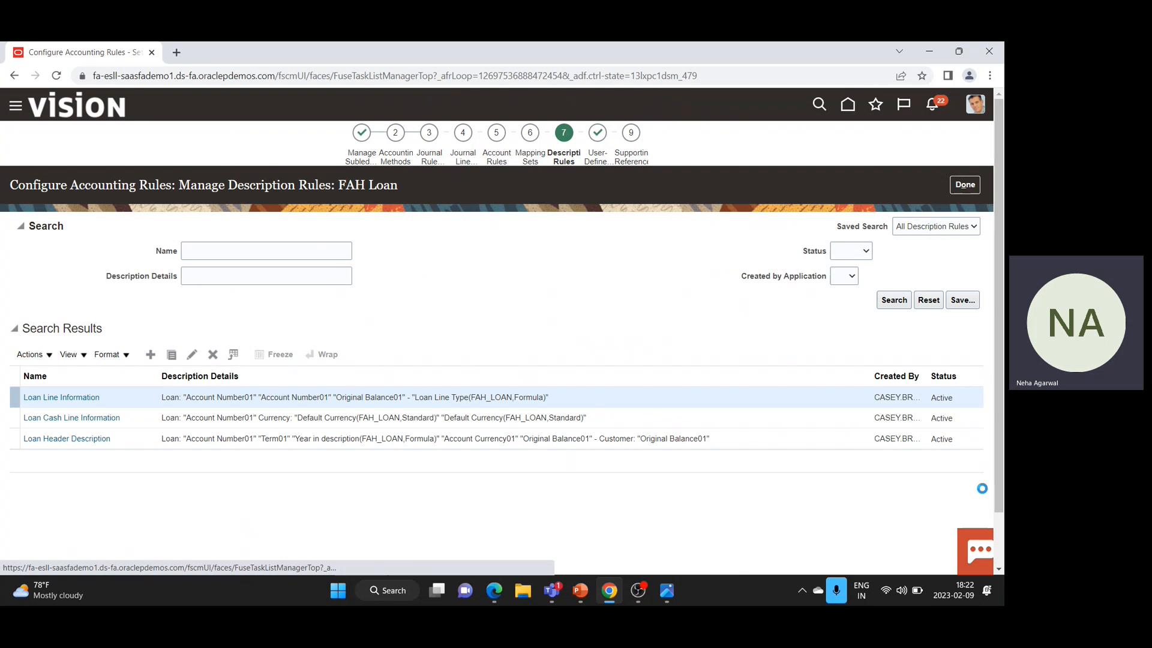
left_click(112, 424)
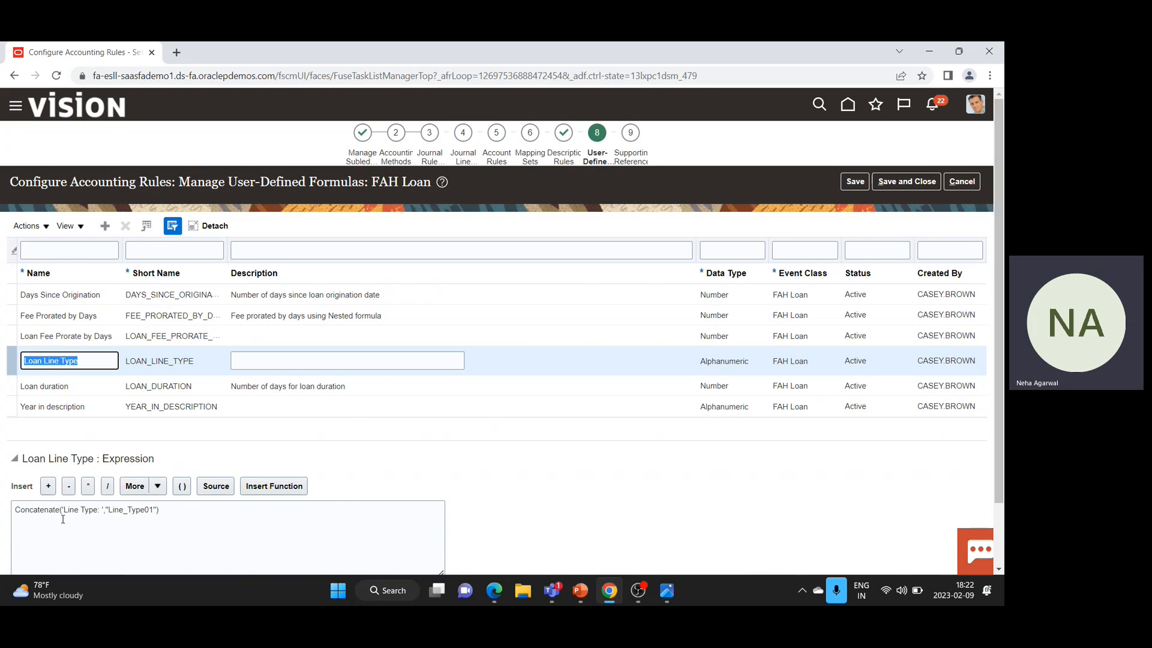
Inspect the Line_Type01 part of the Loan Line Type expression, then return to Description Rules
left_click_drag(107, 510, 160, 511)
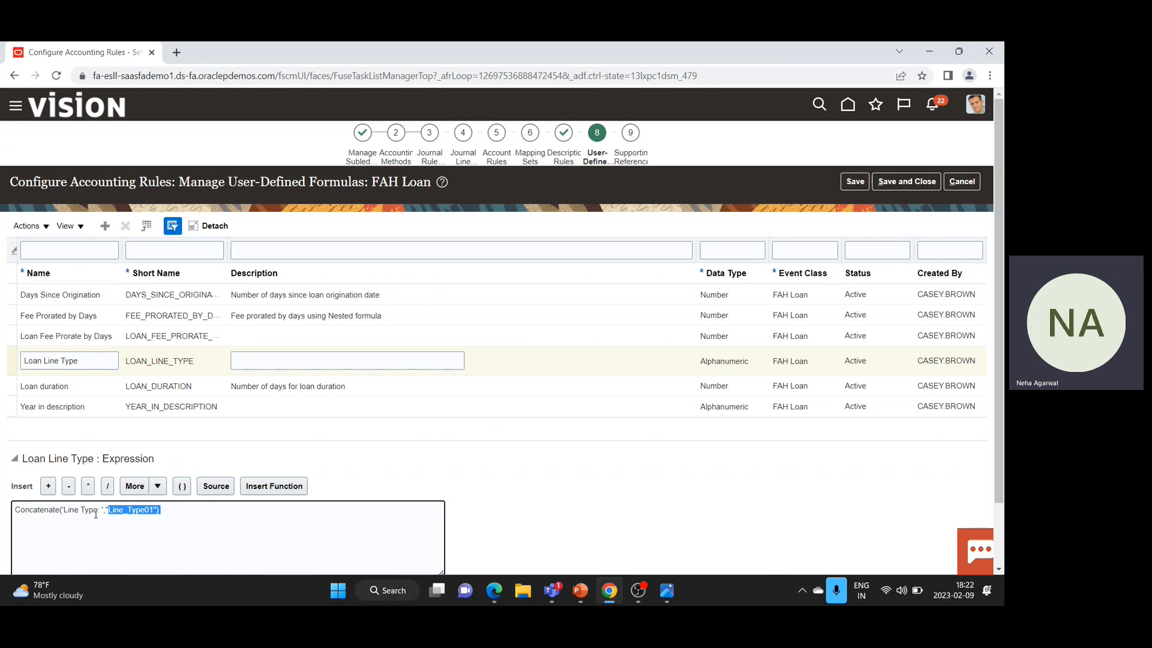
left_click_drag(98, 512, 73, 515)
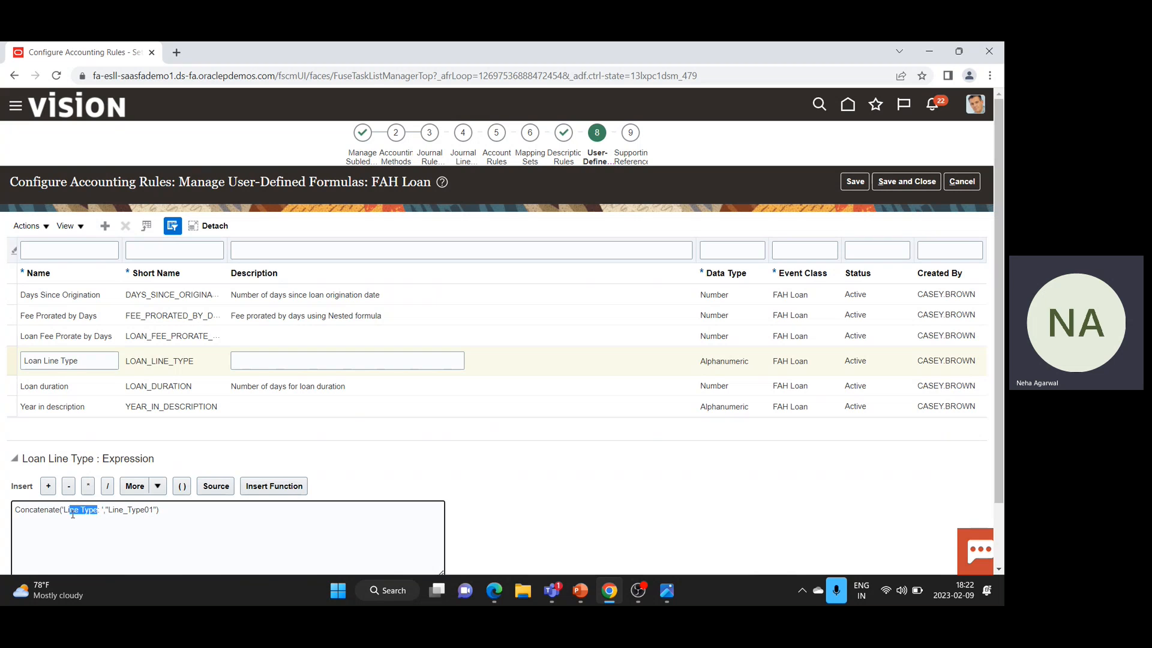
left_click(122, 517)
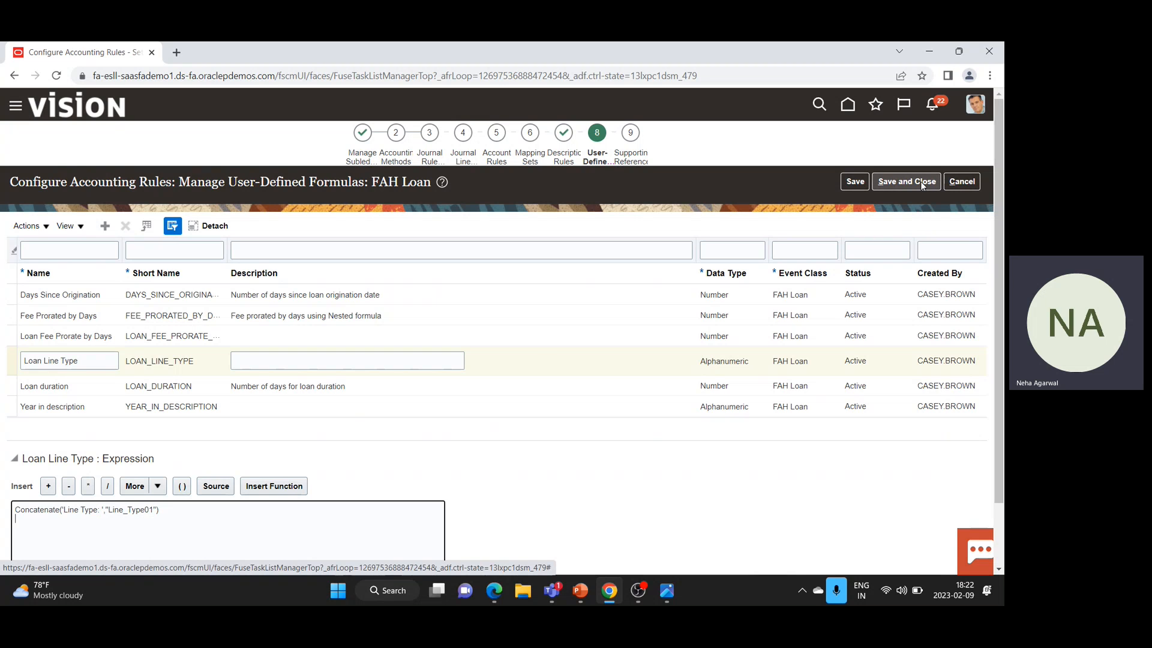
left_click(566, 142)
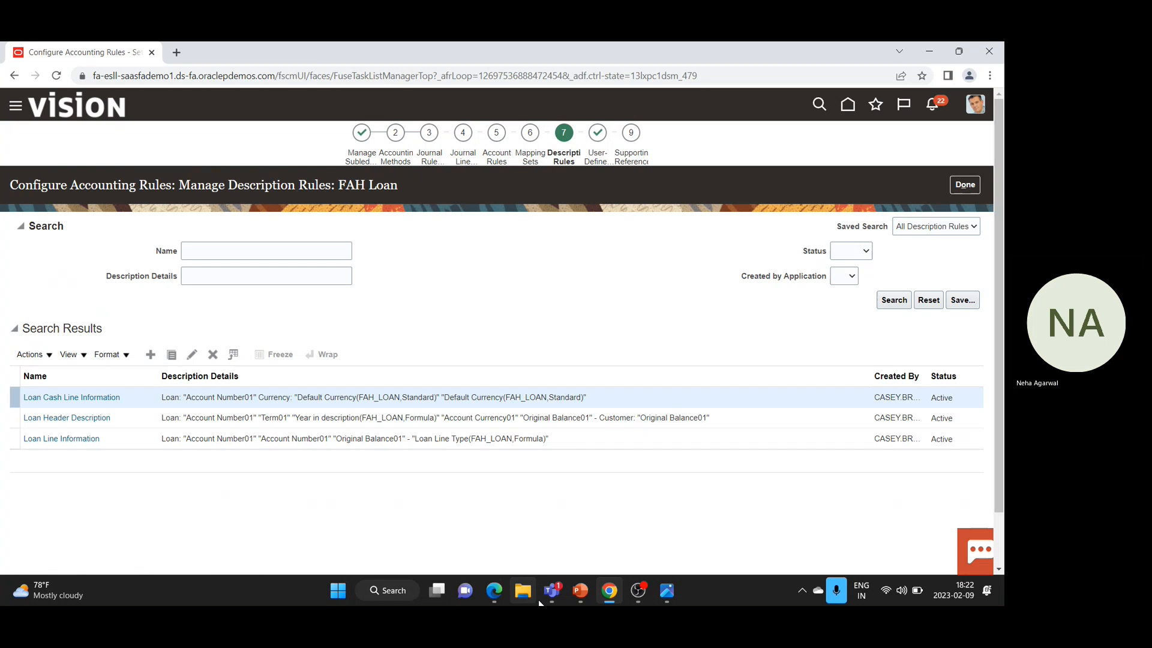
Present the Defining Supporting References slide in PowerPoint from the current slide
left_click(587, 596)
left_click(99, 495)
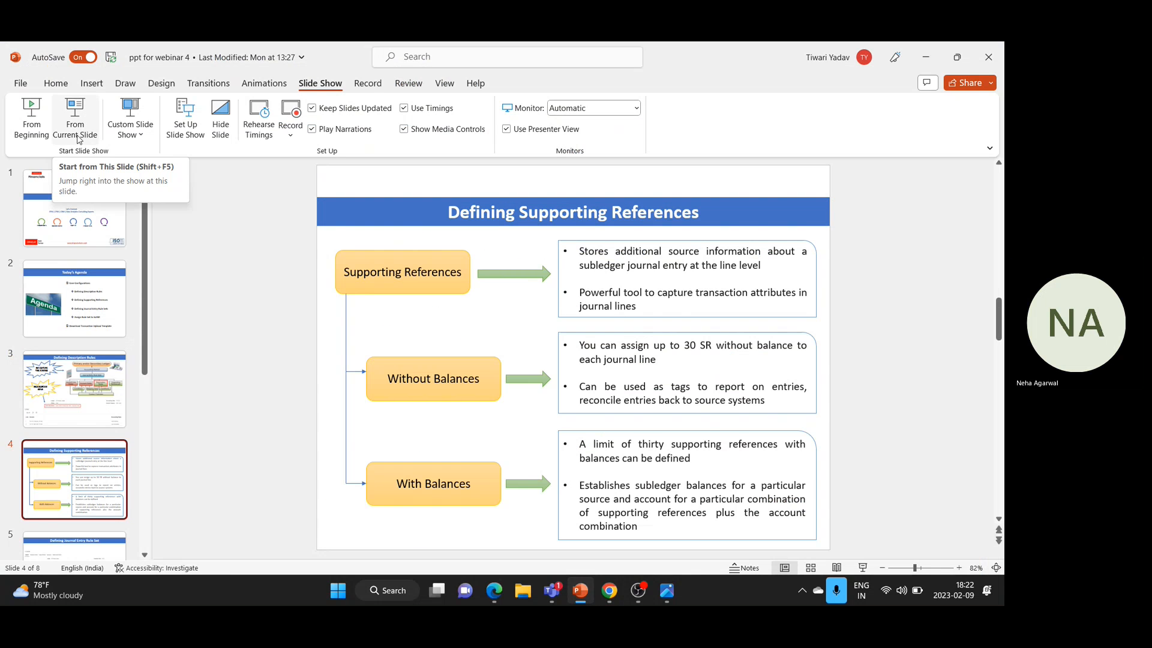
left_click(77, 140)
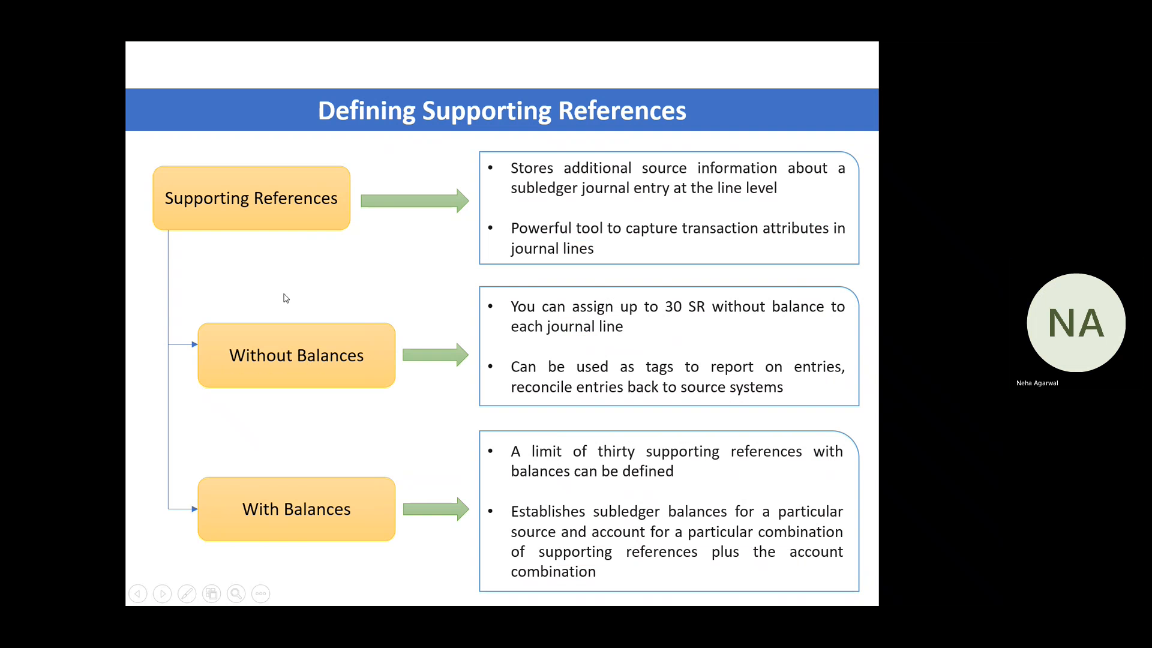
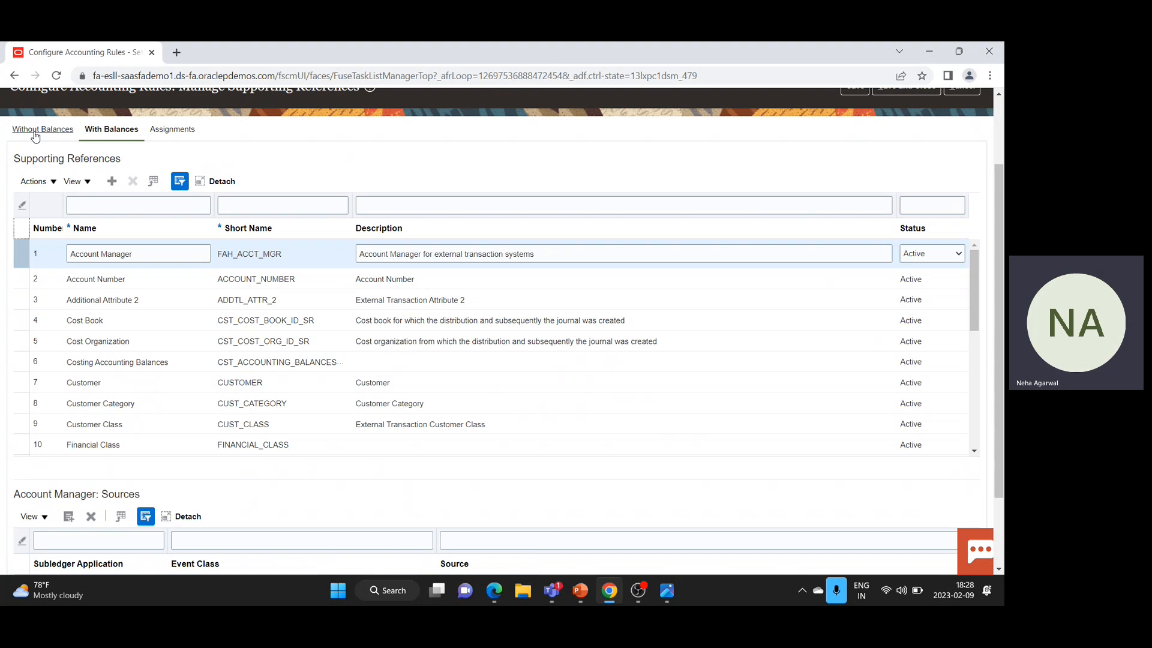
Compare the Without Balances and With Balances supporting reference lists
scroll(996, 198, "up", 1)
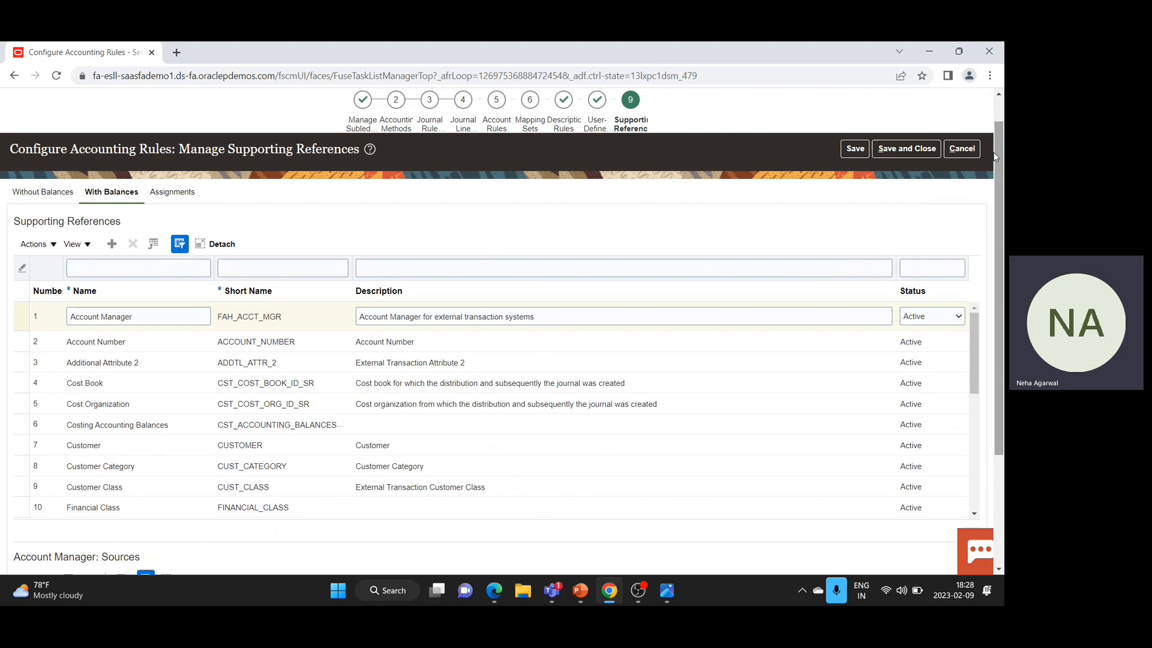
left_click(29, 204)
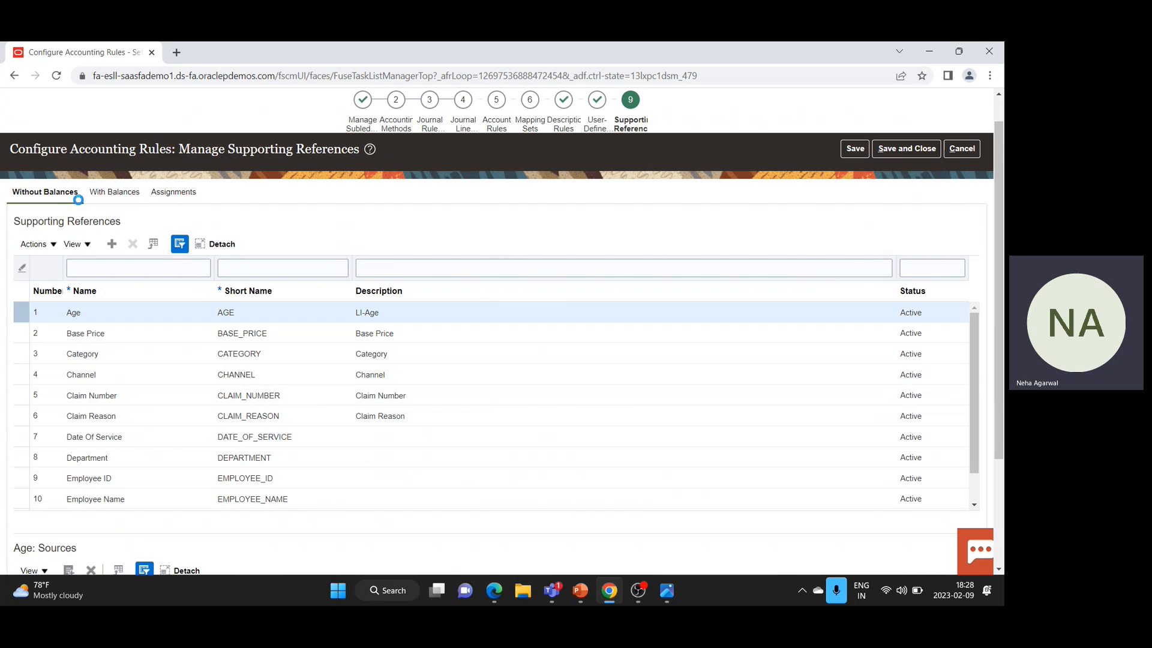
left_click(114, 191)
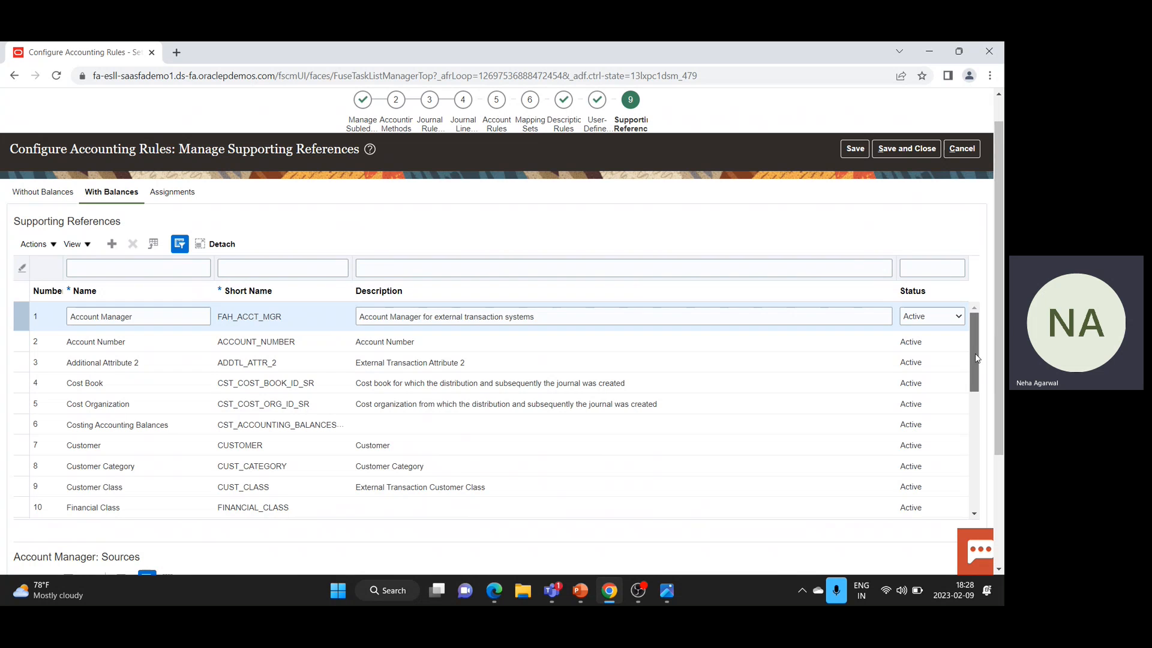
left_click_drag(975, 384, 999, 470)
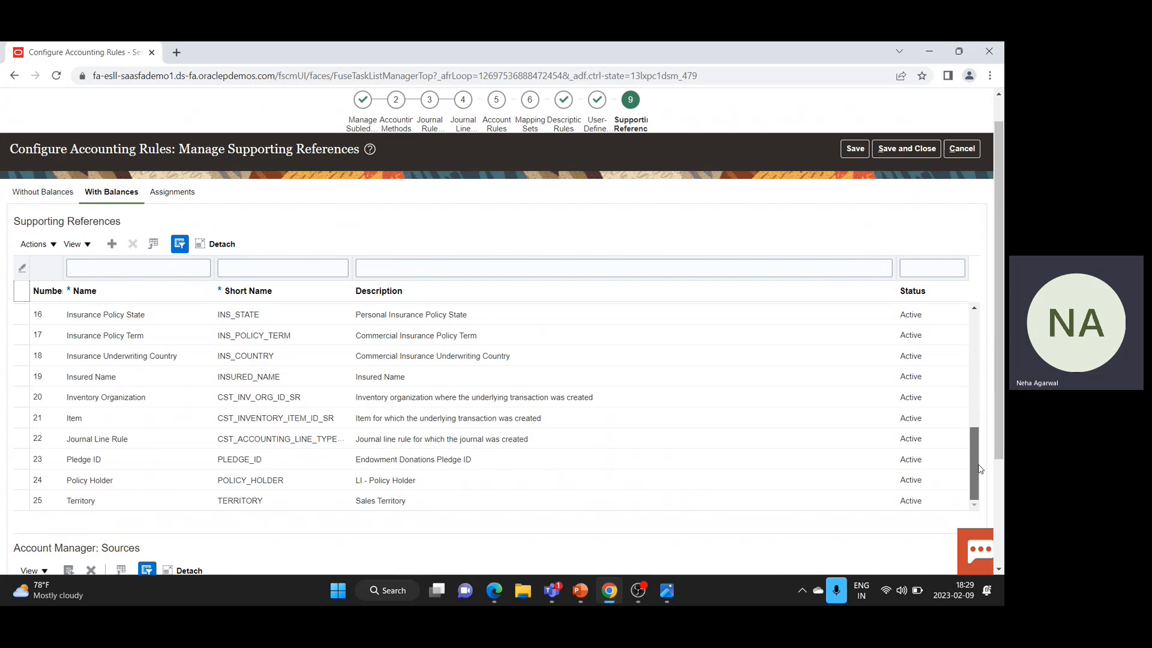
scroll(971, 411, "up", 4)
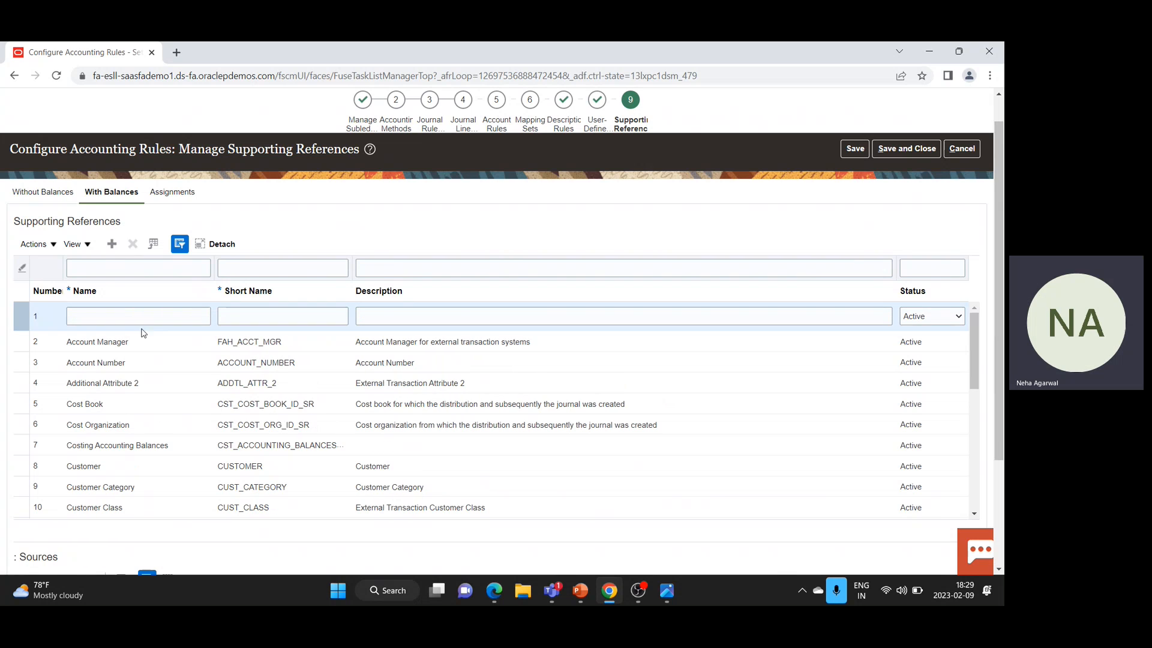
Cancel the blank new supporting reference row and confirm discarding the unsaved changes
left_click(103, 319)
left_click(156, 310)
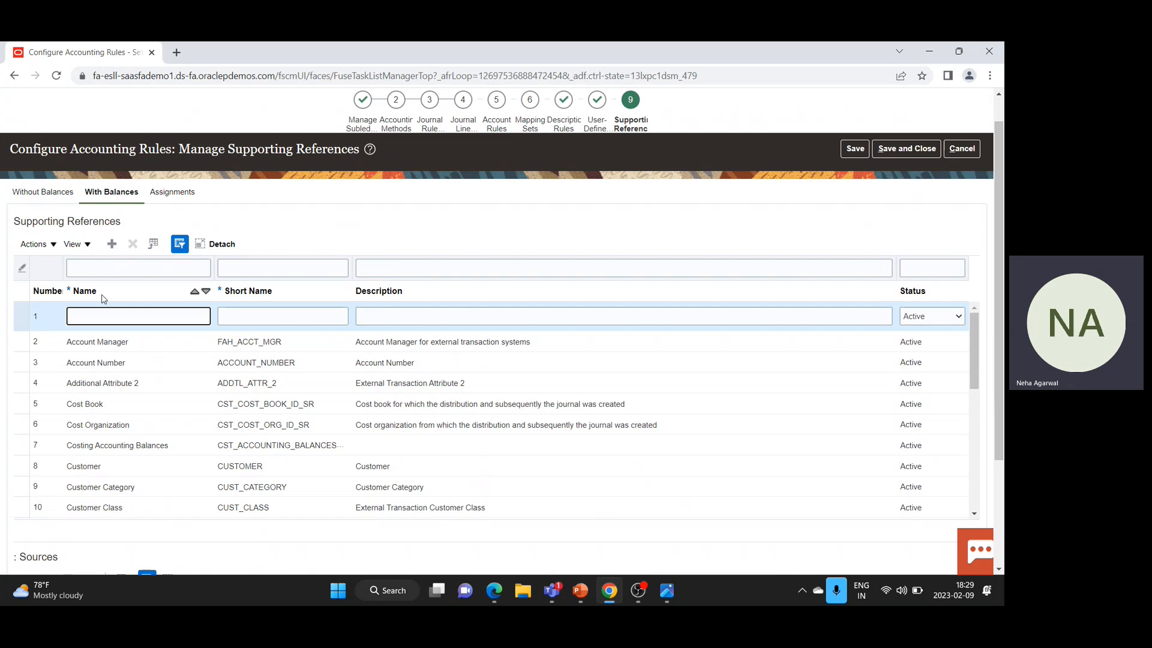
left_click(48, 321)
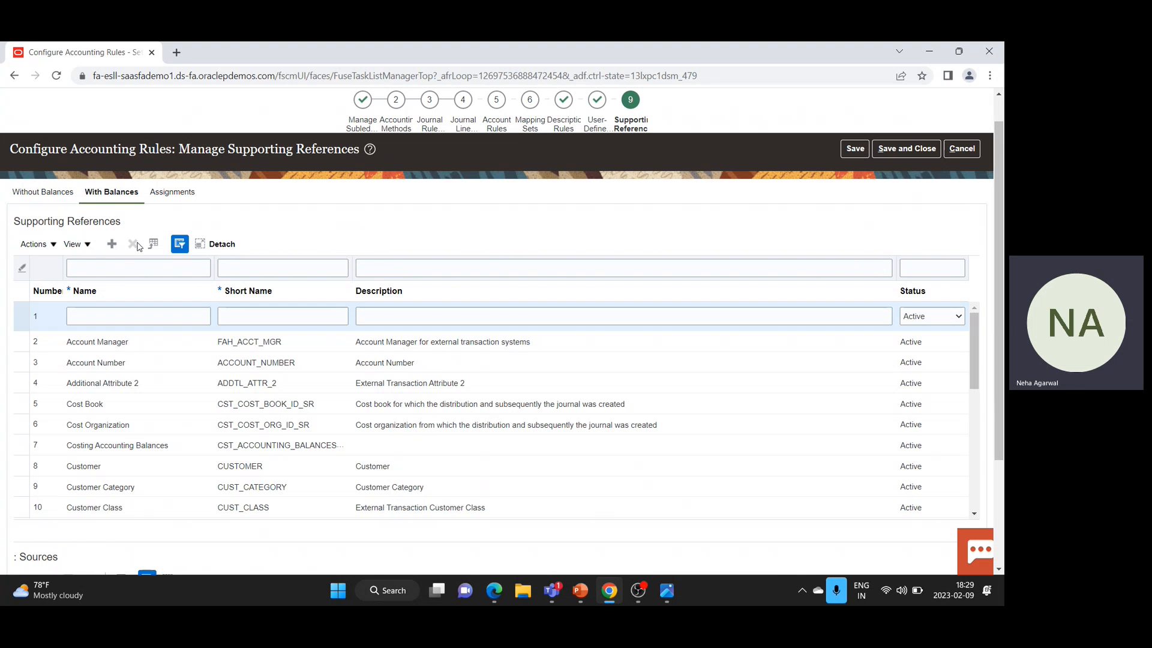
left_click(816, 319)
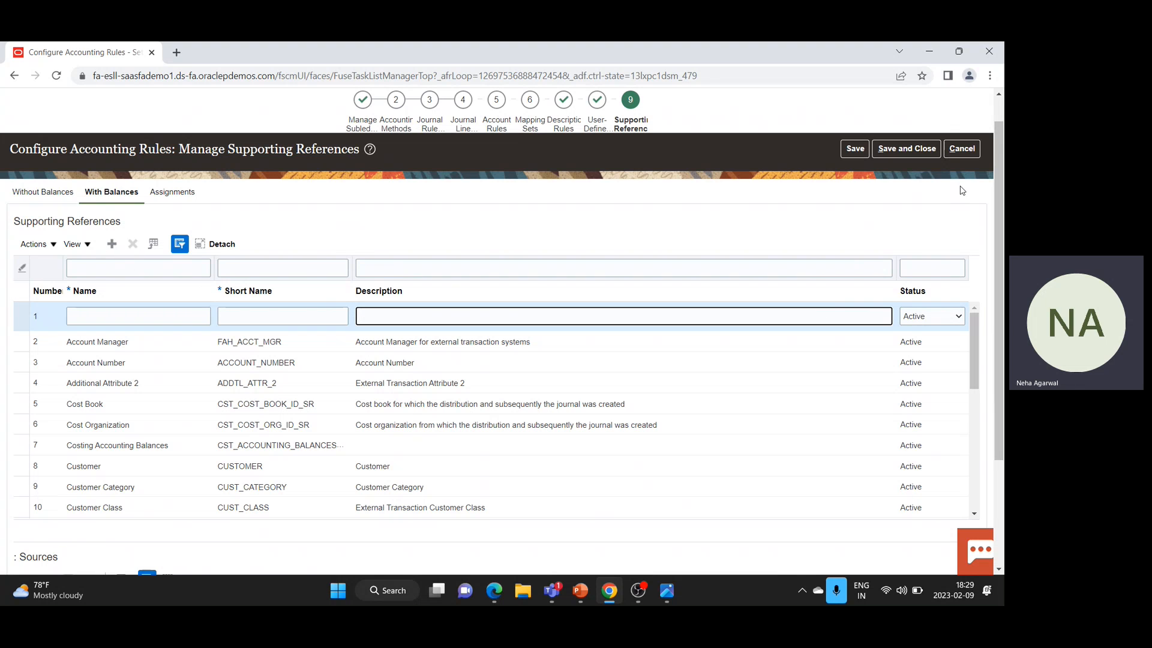
left_click(960, 148)
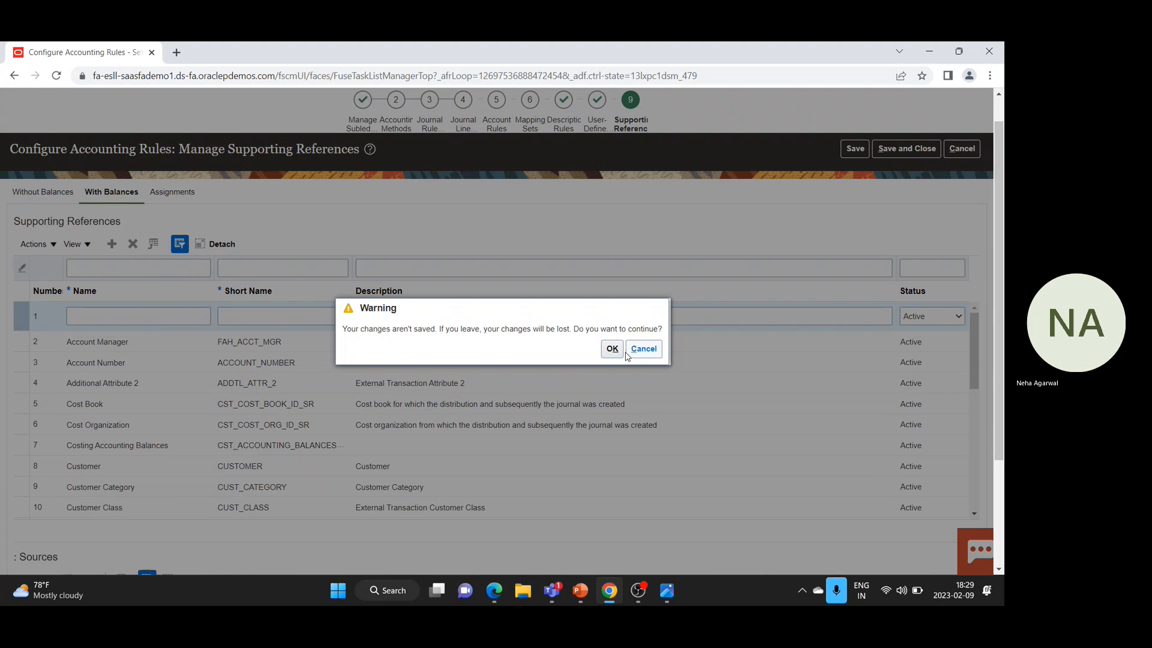
left_click(622, 352)
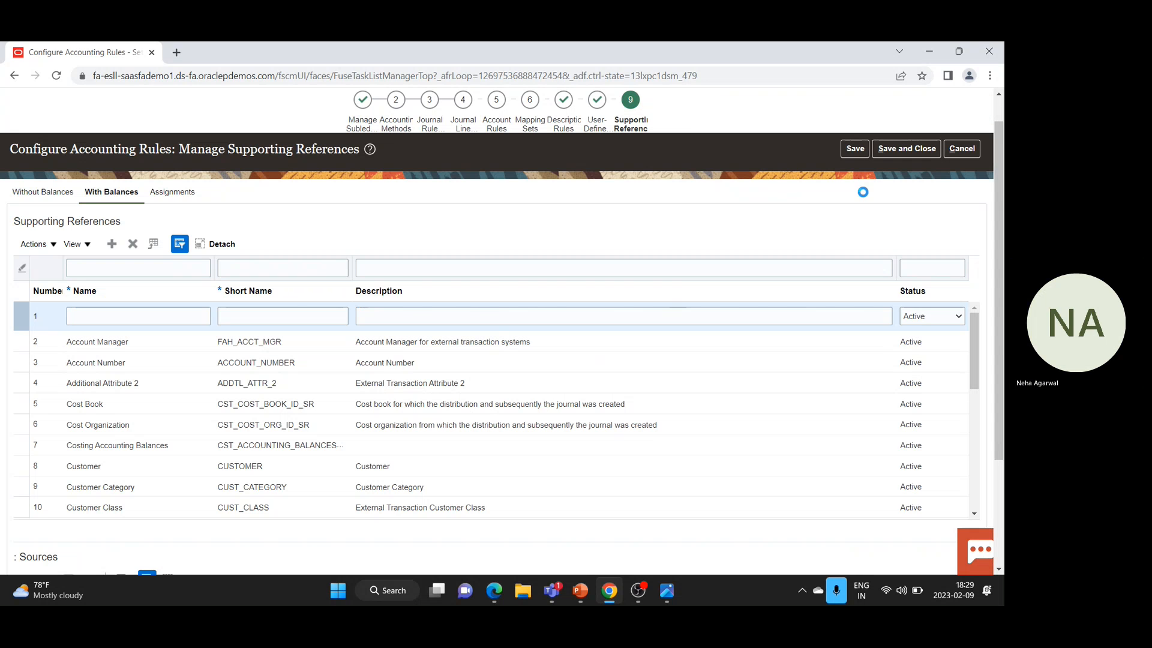
left_click(158, 319)
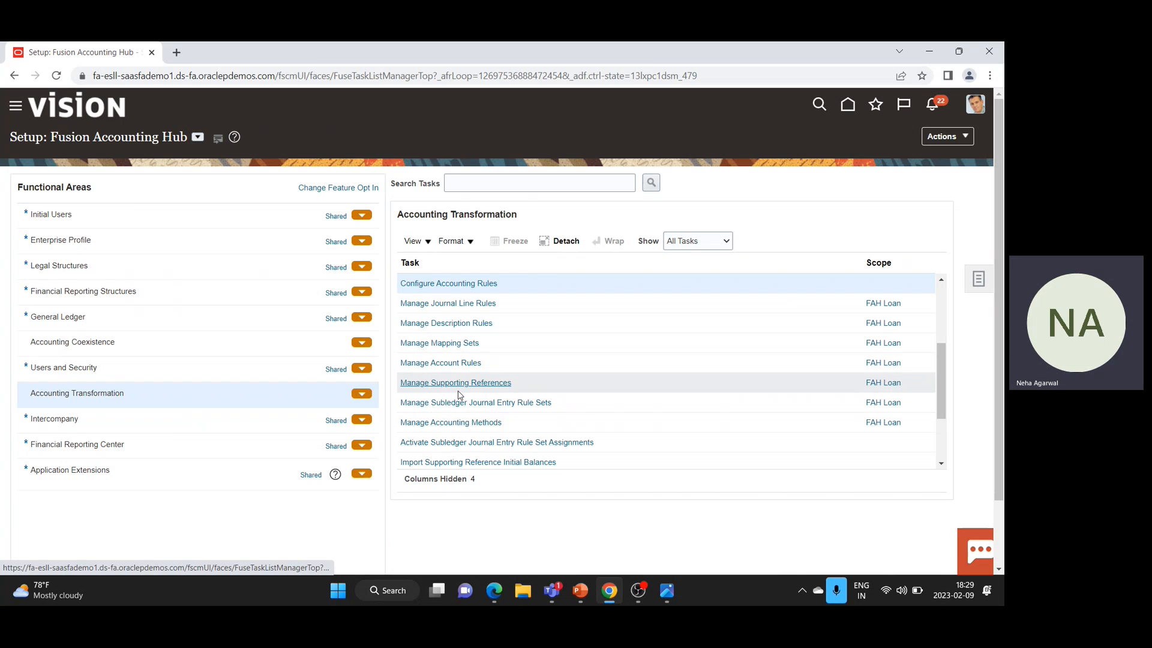
Reopen Configure Accounting Rules, check Account Manager's Billing System source, and view references without balances
left_click(444, 287)
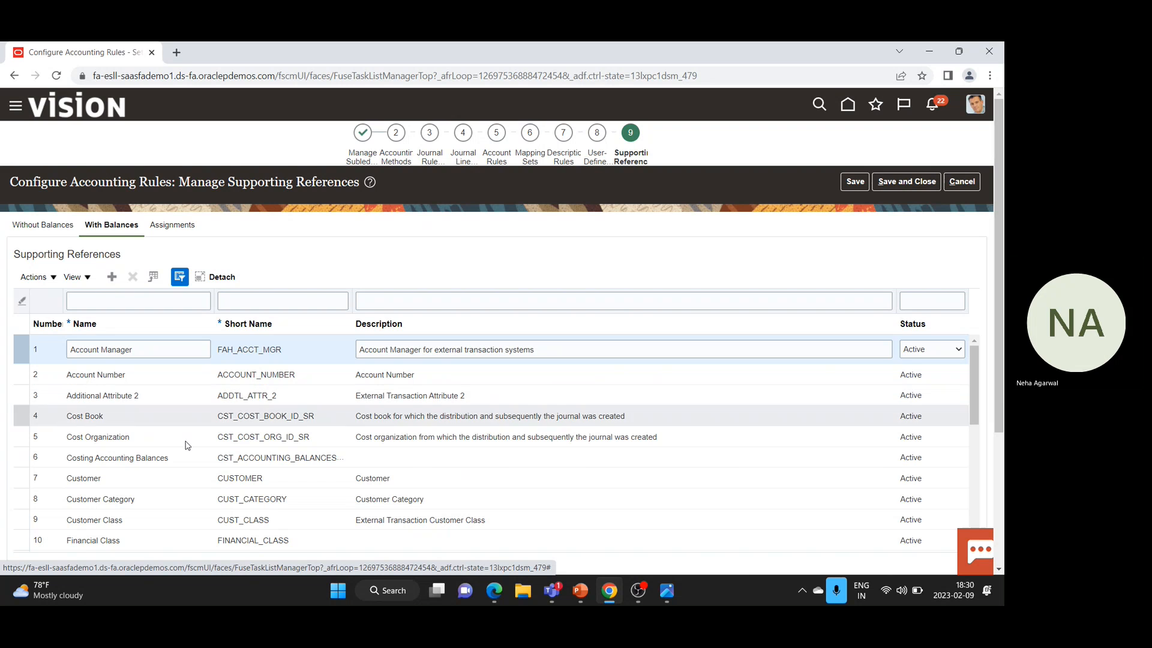
scroll(93, 276, "down", 2)
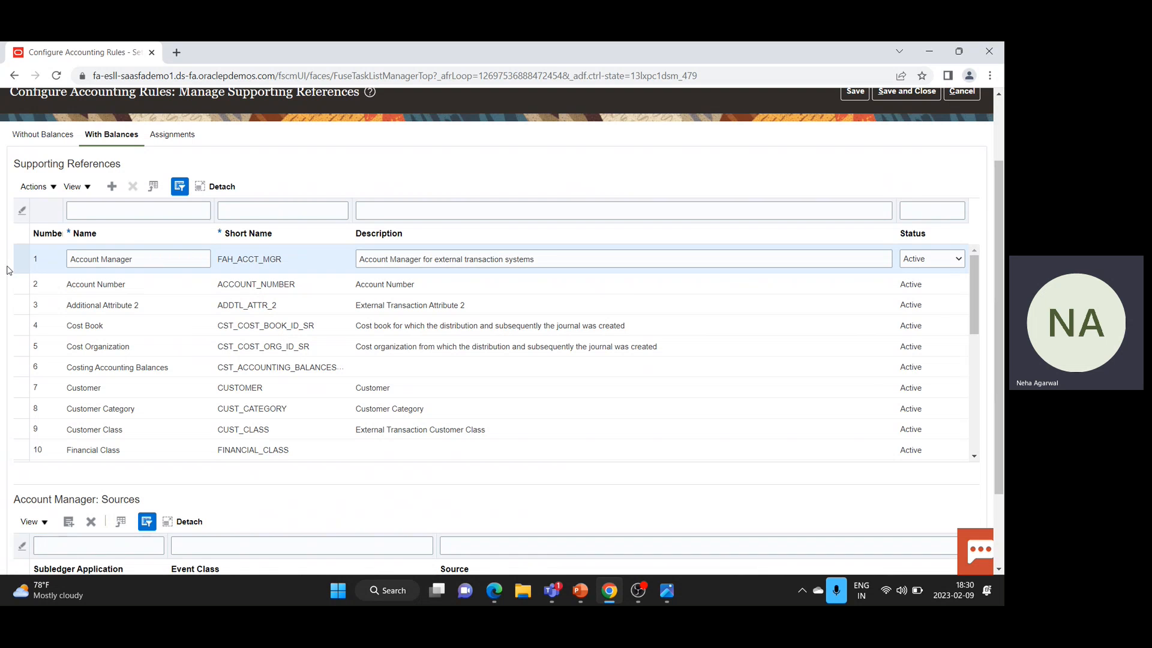
left_click_drag(1004, 261, 1004, 322)
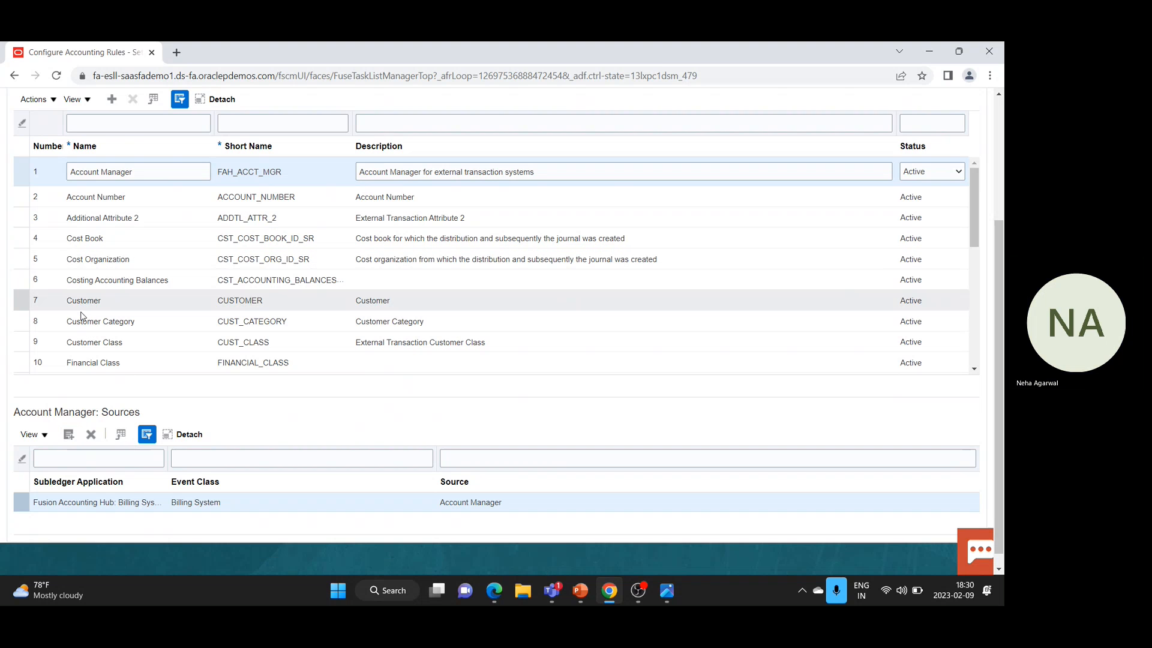
scroll(55, 189, "up", 2)
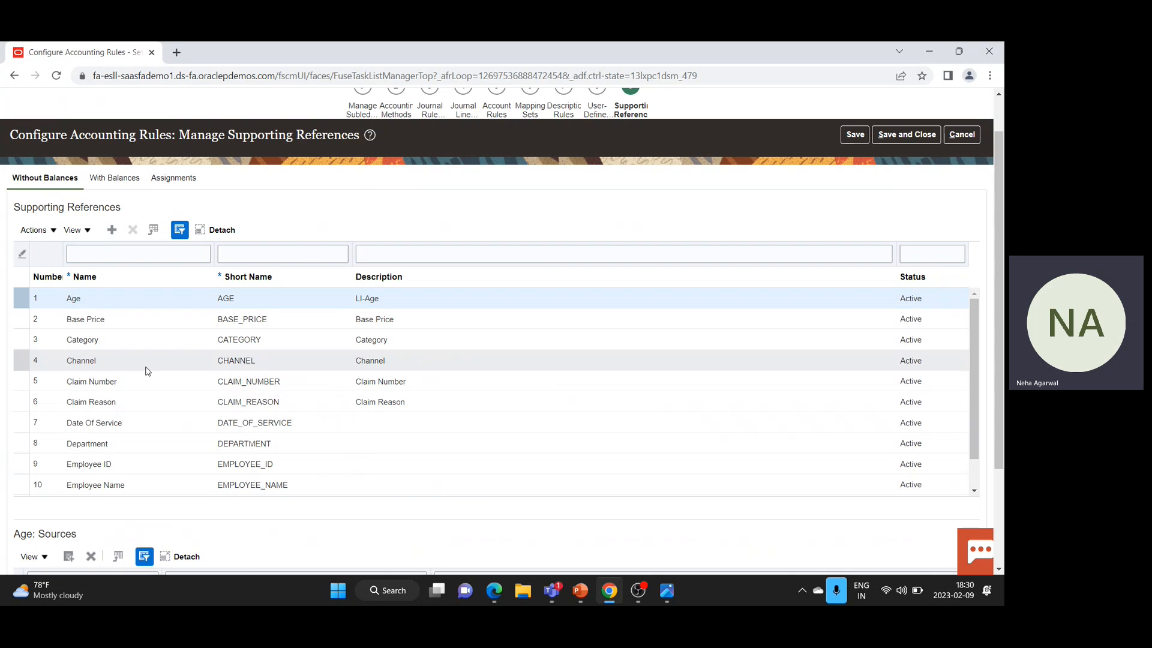
Select the Product supporting reference (AHC Insurance, AHC Life Insurance sources) and add a source row
scroll(252, 417, "down", 2)
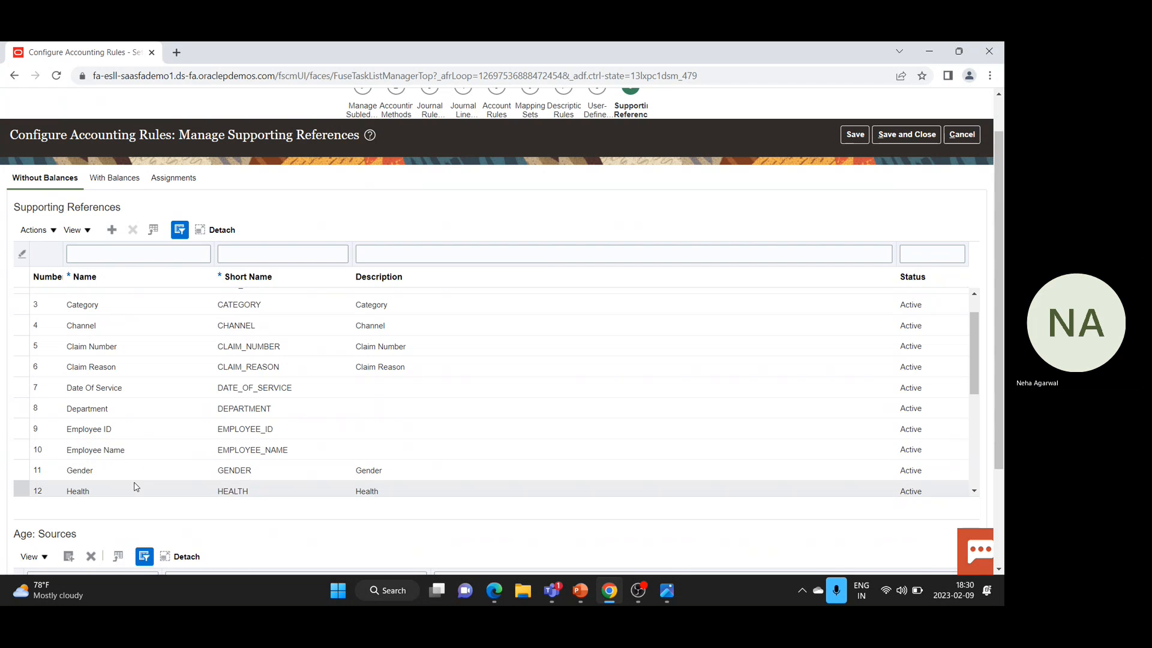
scroll(159, 423, "down", 3)
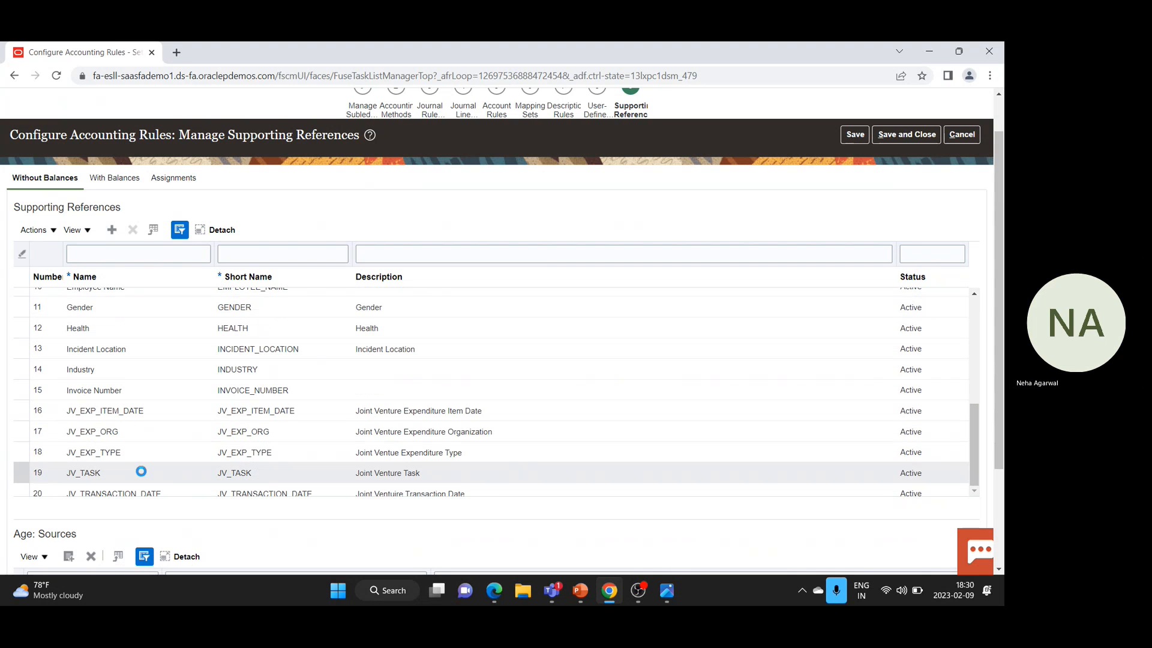
scroll(141, 471, "down", 5)
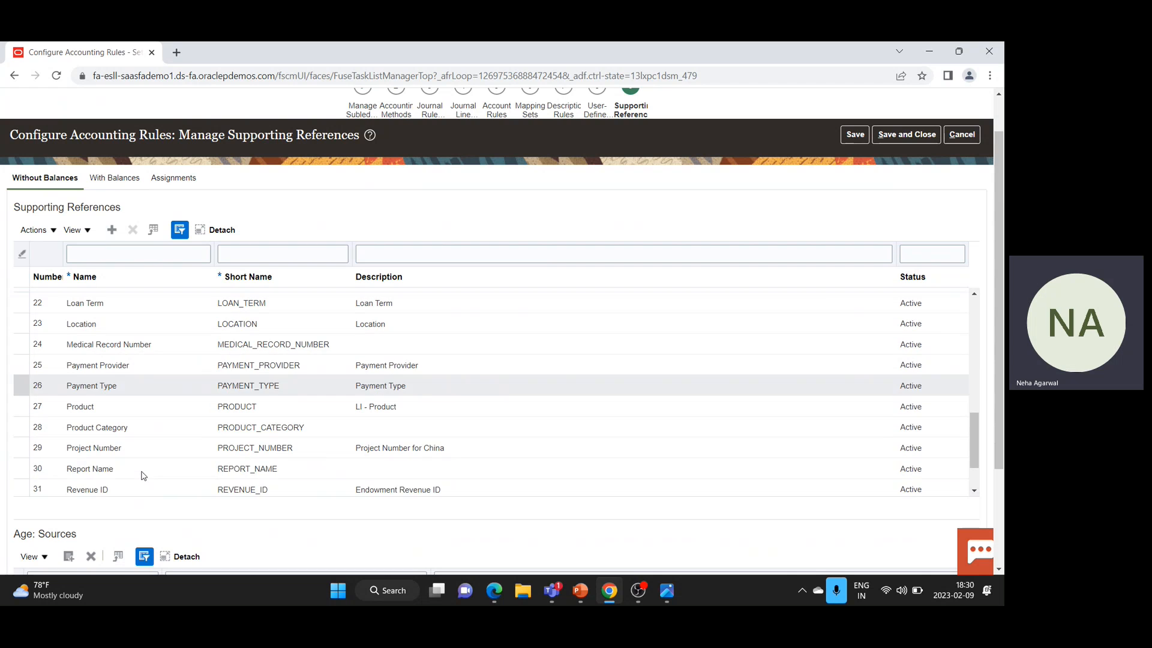
left_click(129, 406)
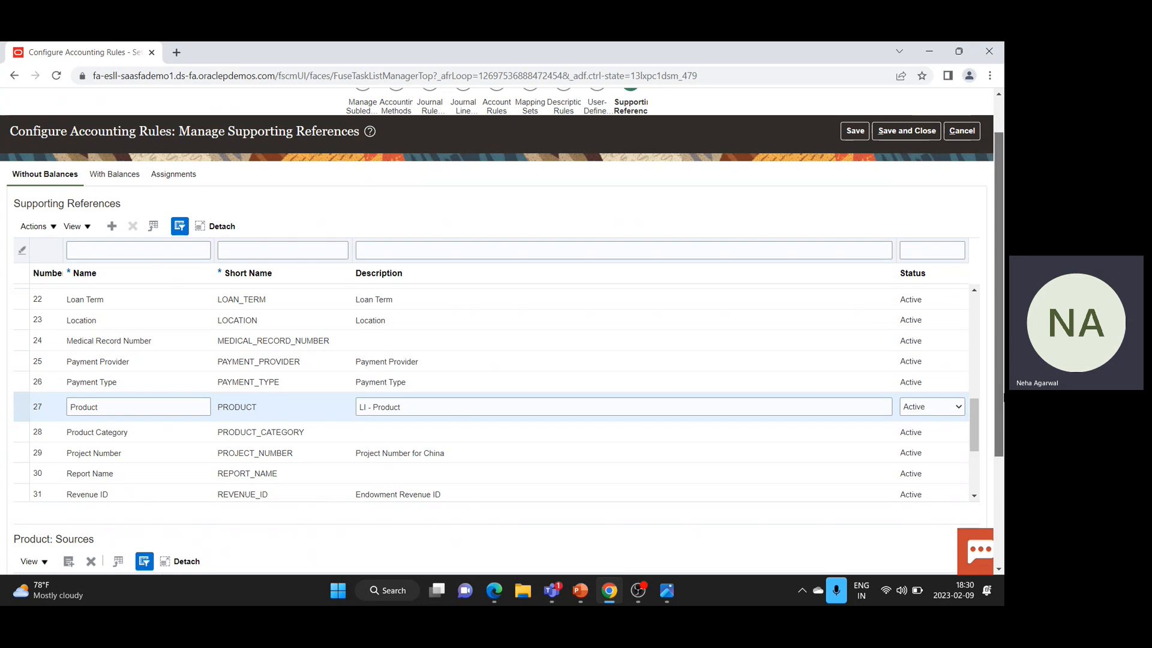
scroll(560, 267, "down", 1)
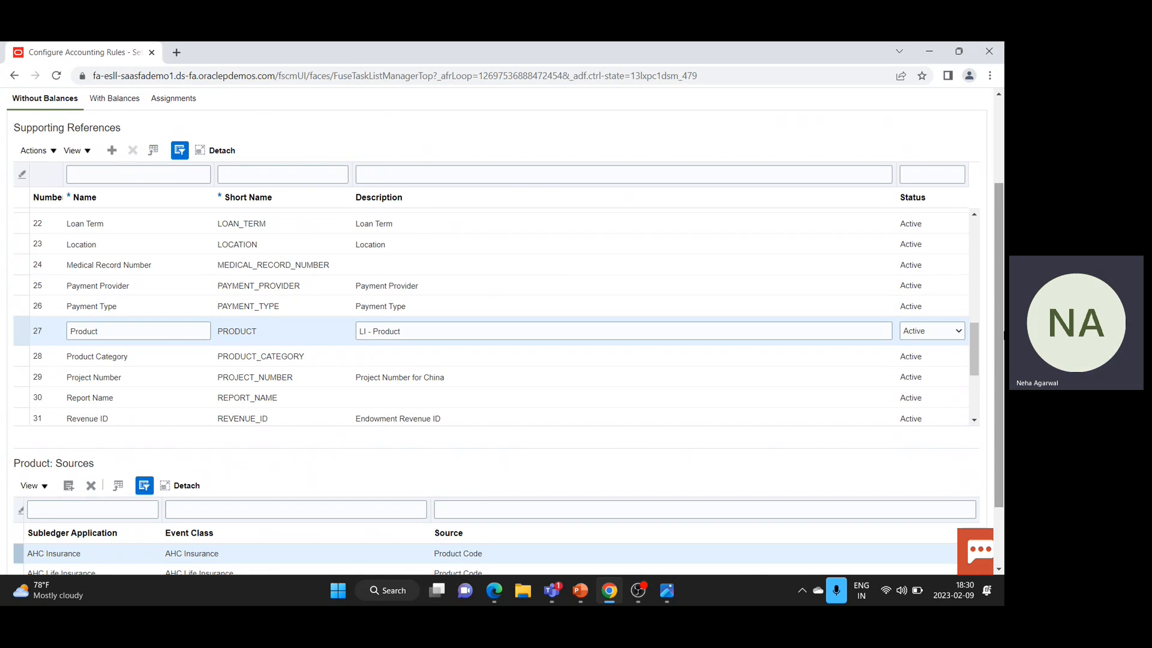
scroll(1001, 422, "down", 1)
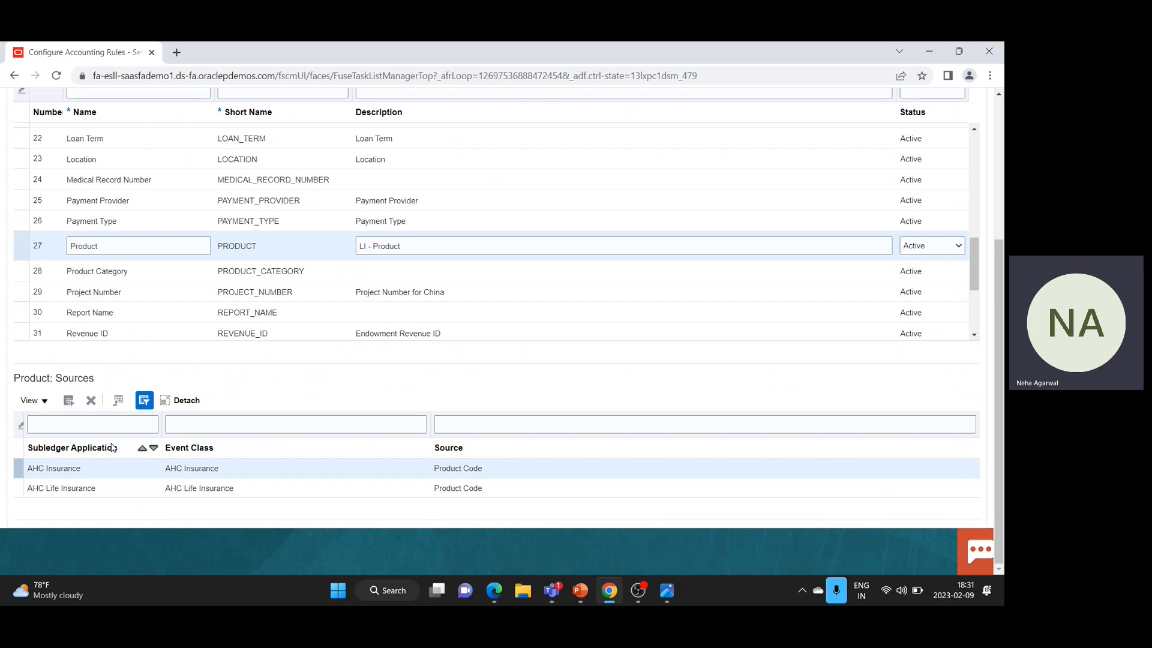
left_click(71, 403)
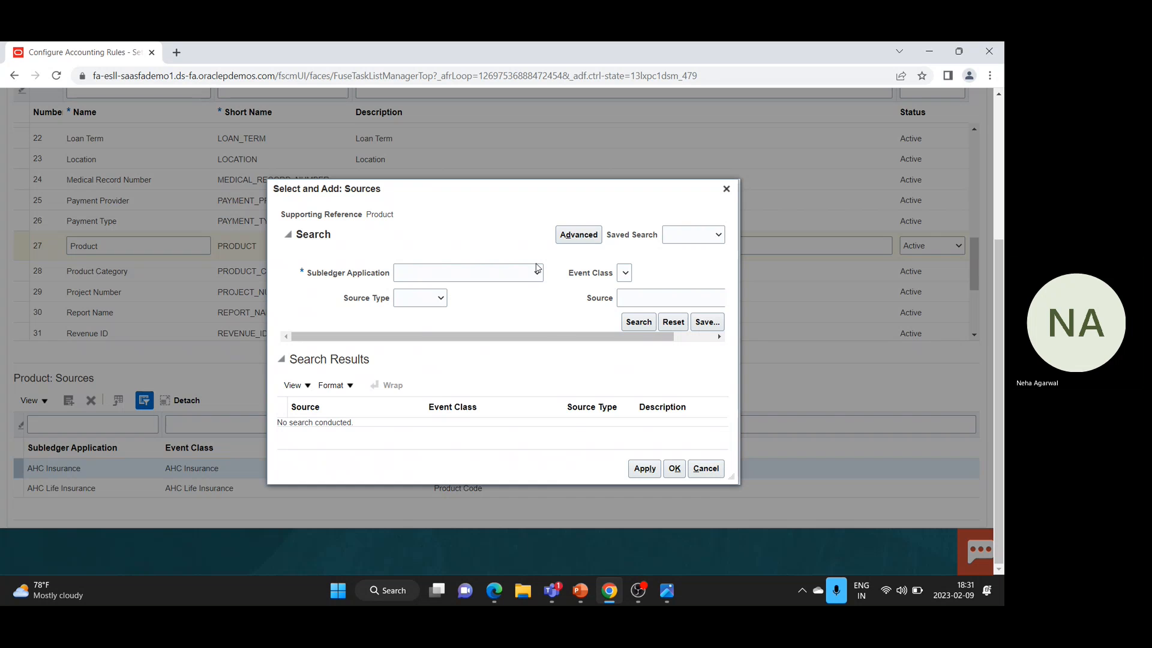
Add the FAH Loan source Line_Type01 to the Product supporting reference
left_click(538, 273)
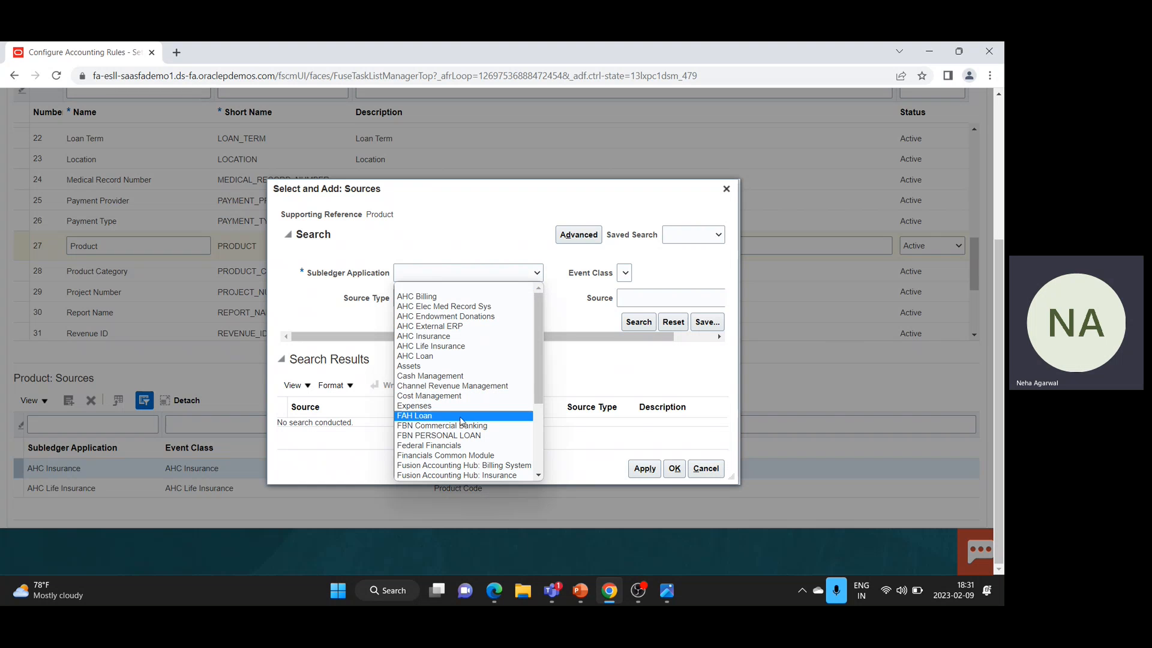
left_click(442, 417)
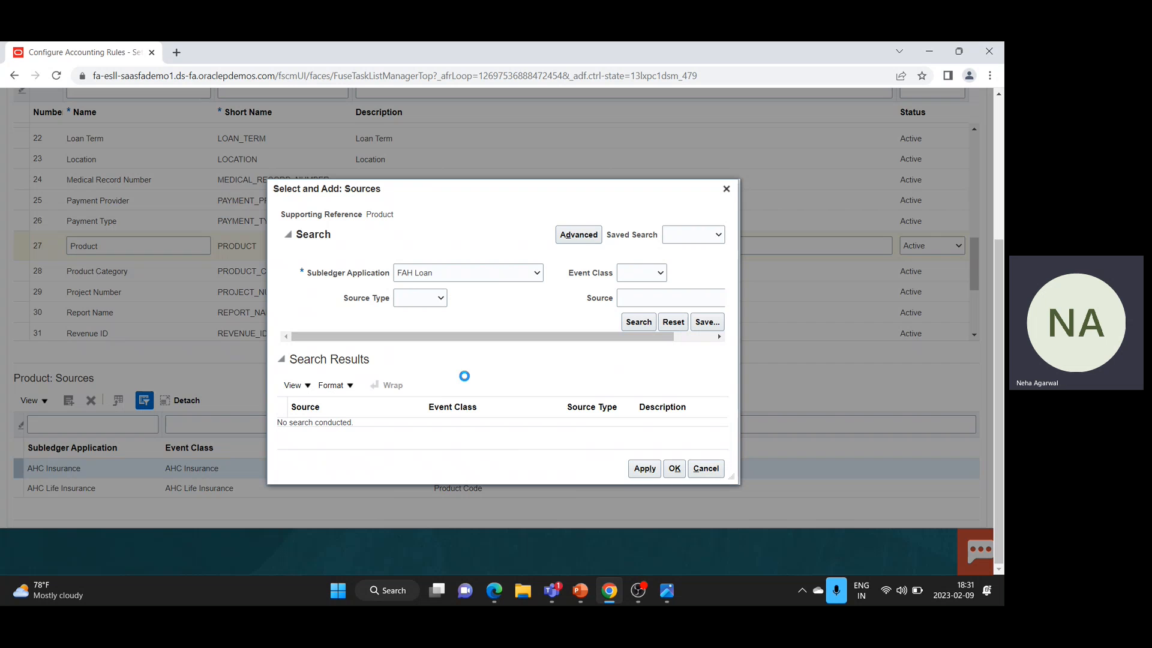
left_click(638, 322)
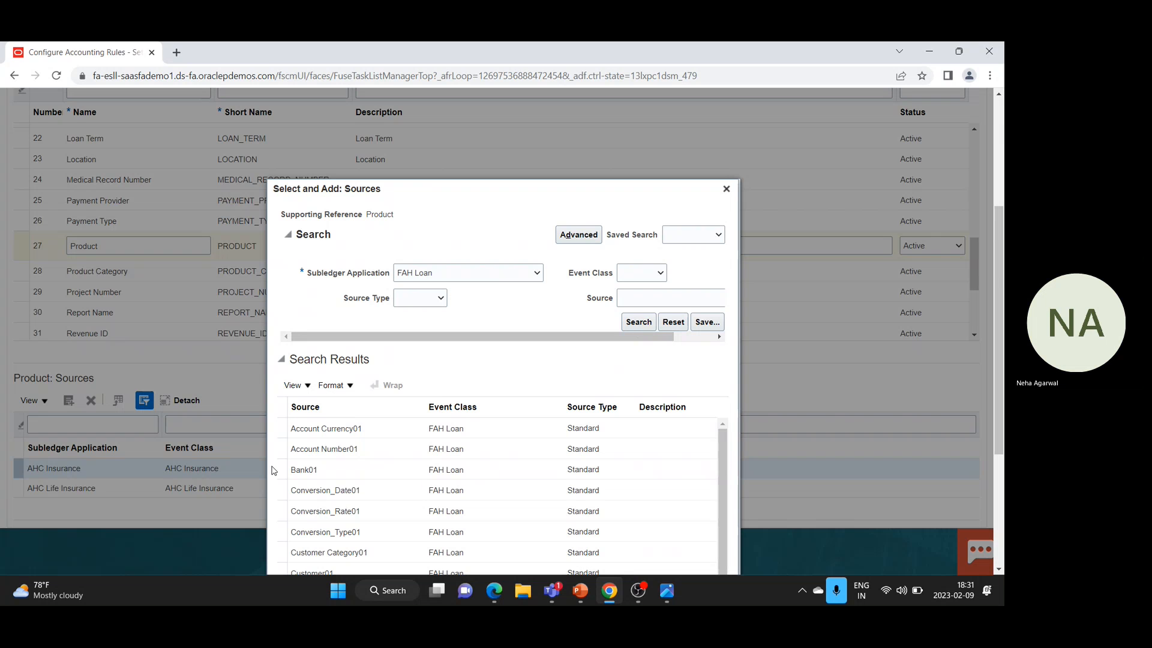
scroll(304, 232, "down", 4)
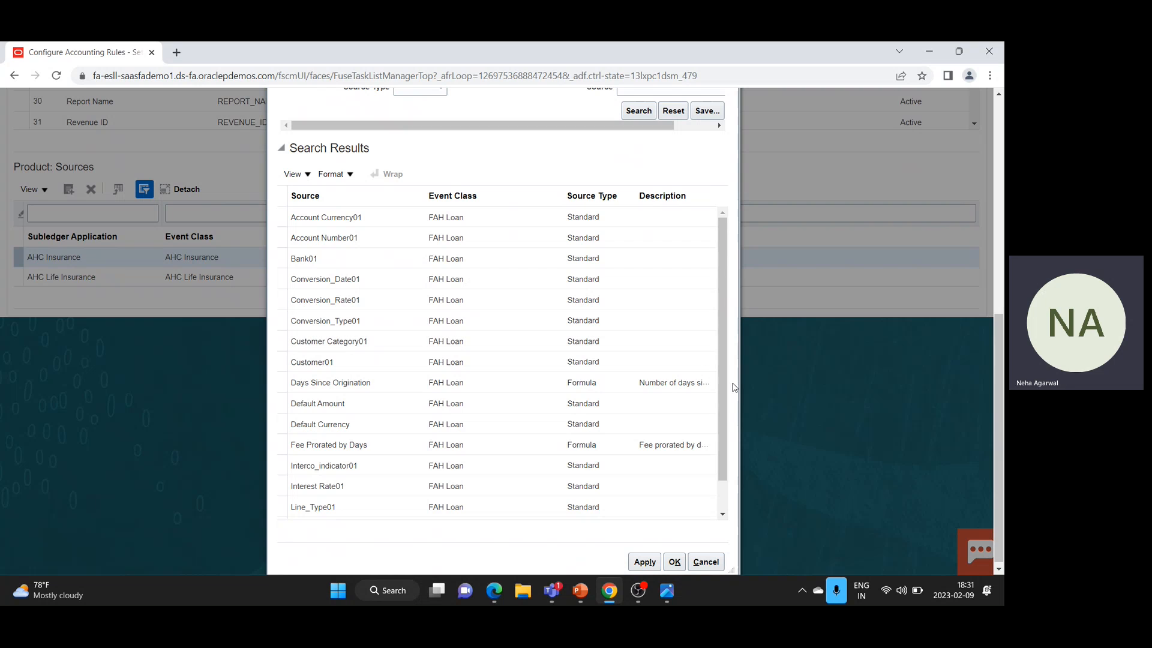
scroll(726, 381, "down", 1)
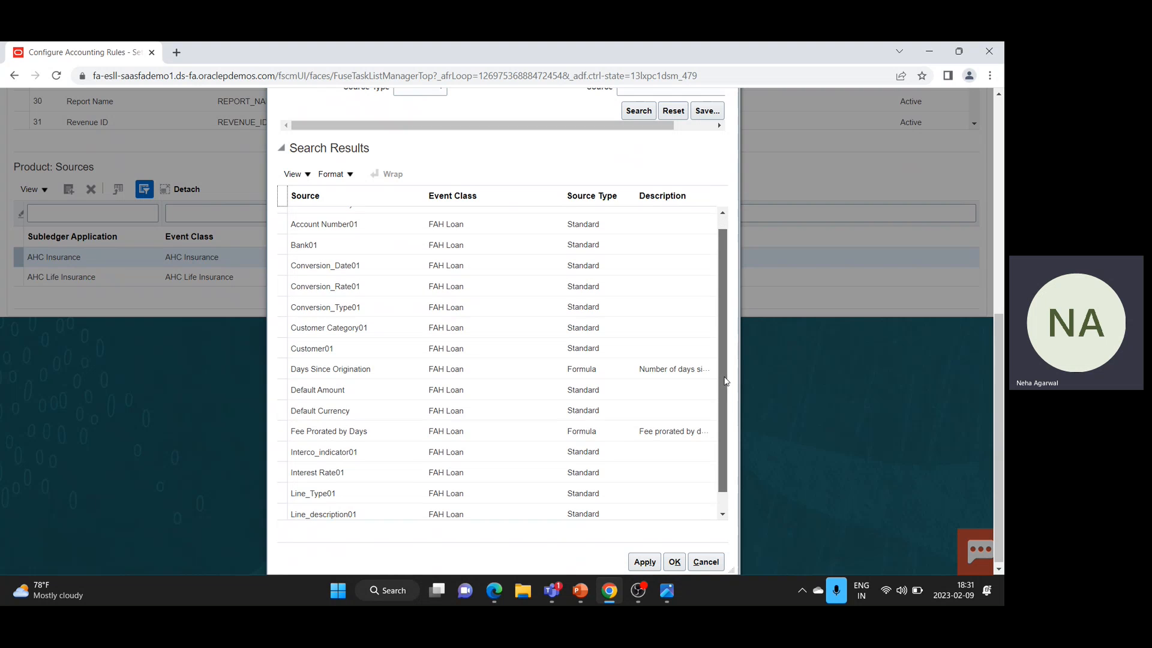
scroll(726, 381, "down", 1)
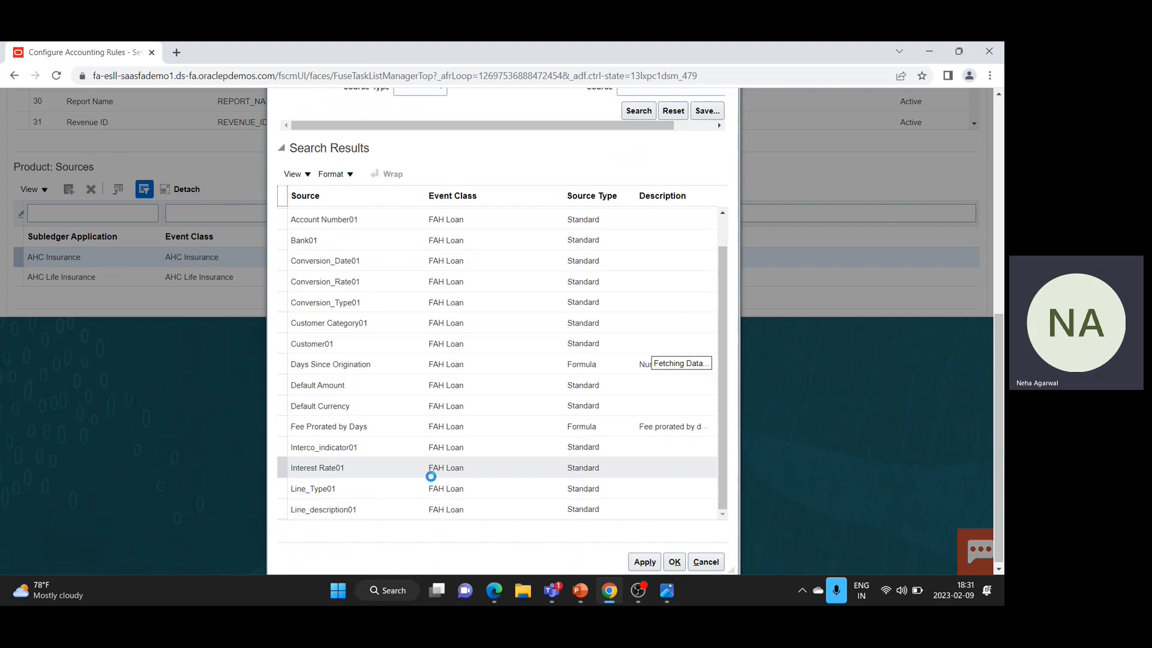
scroll(300, 488, "down", 1)
left_click(289, 478)
left_click_drag(723, 356, 748, 420)
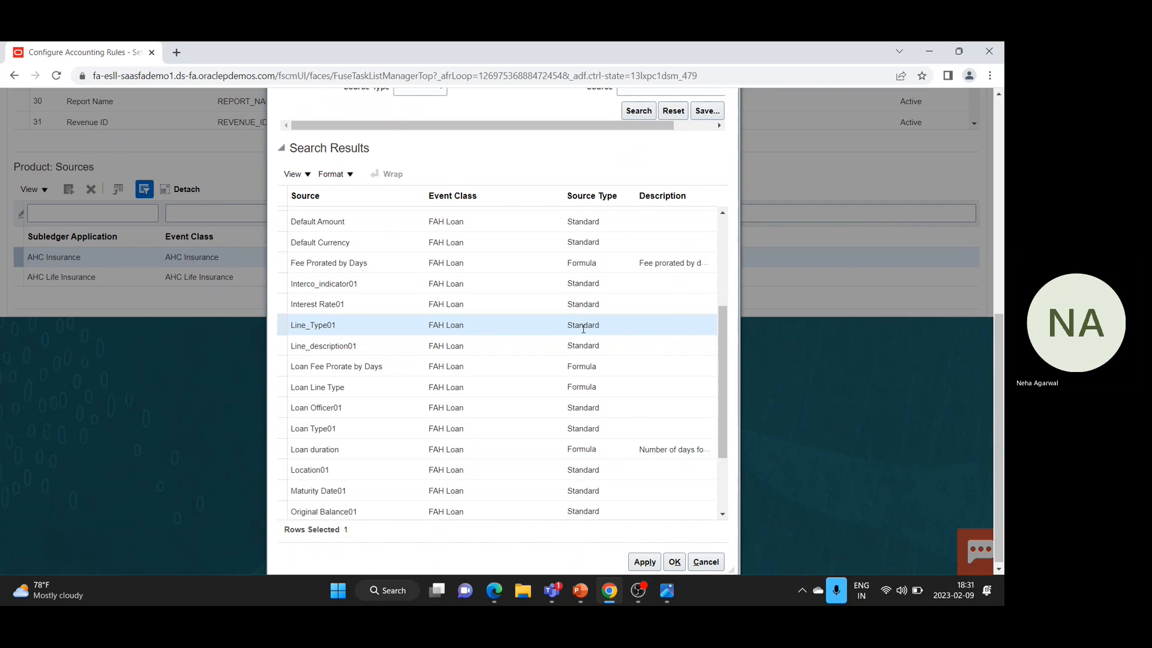
left_click(673, 564)
left_click(644, 563)
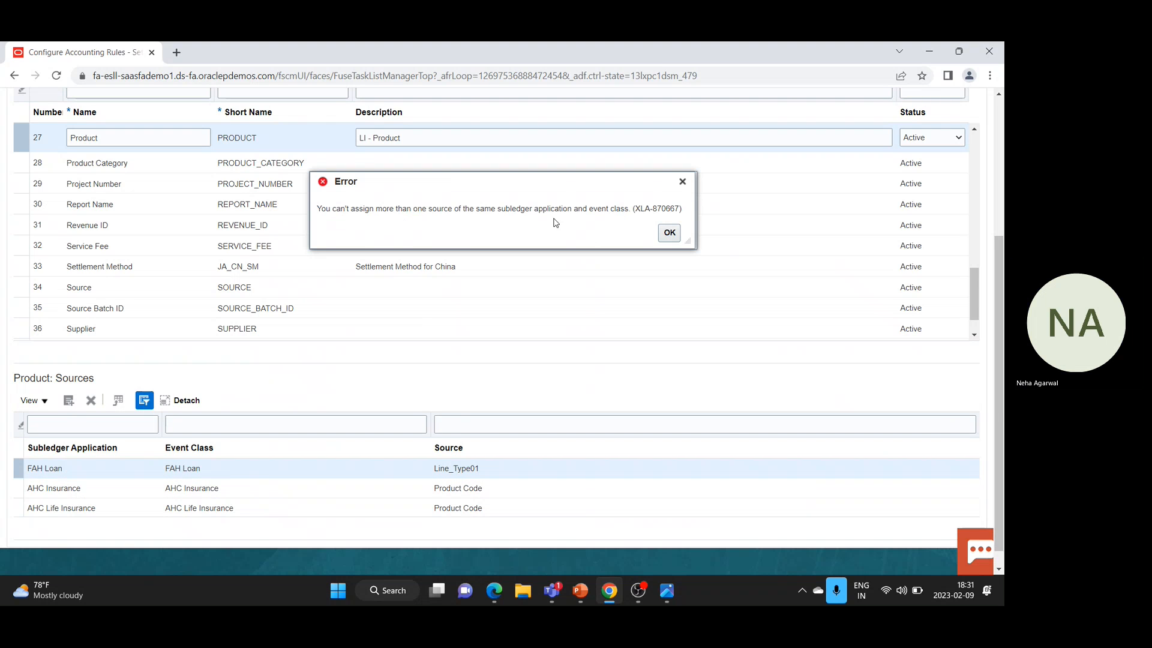
left_click(670, 234)
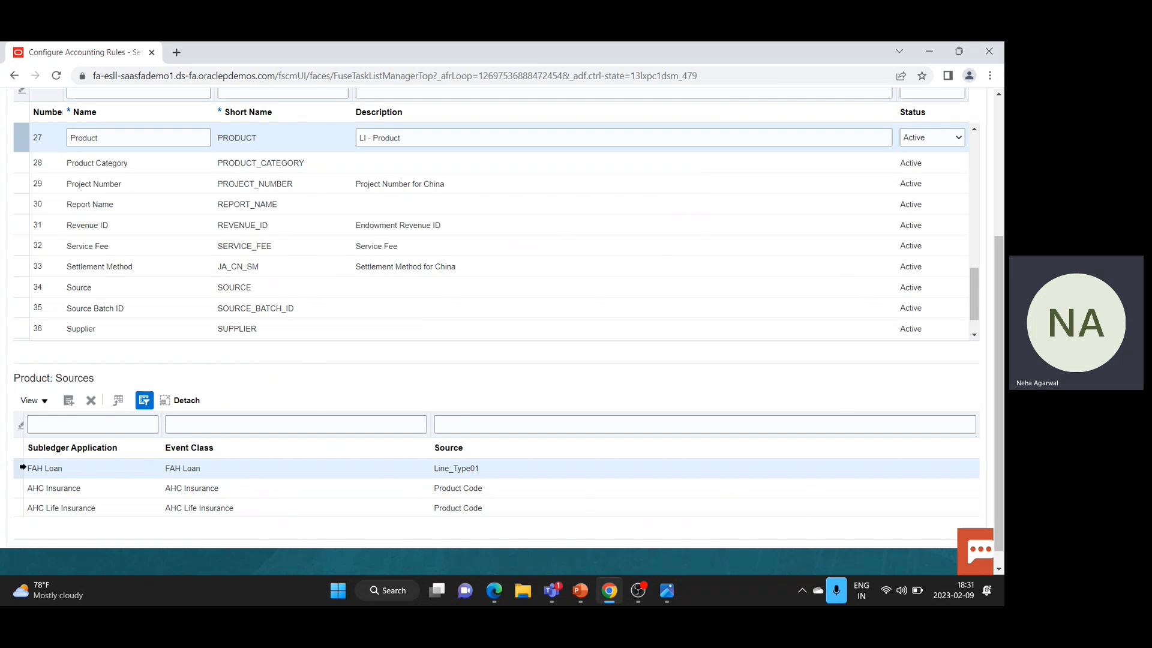
Try adding Reference01 as a second FAH Loan source and dismiss the one-source-only error
left_click(71, 401)
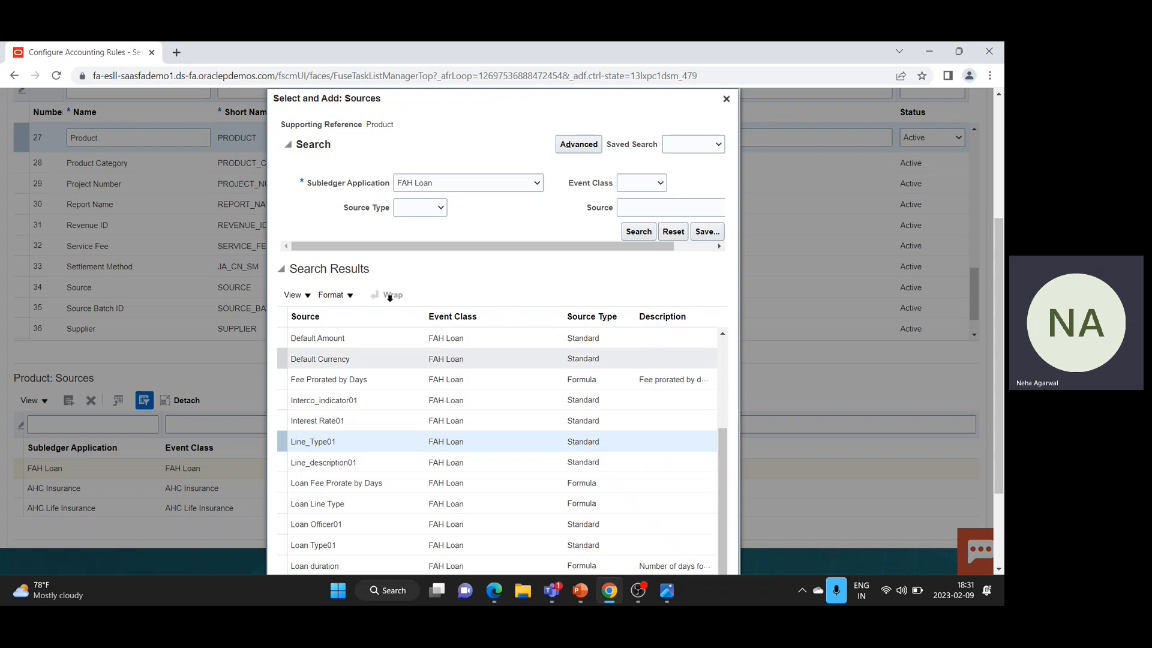
scroll(404, 404, "down", 2)
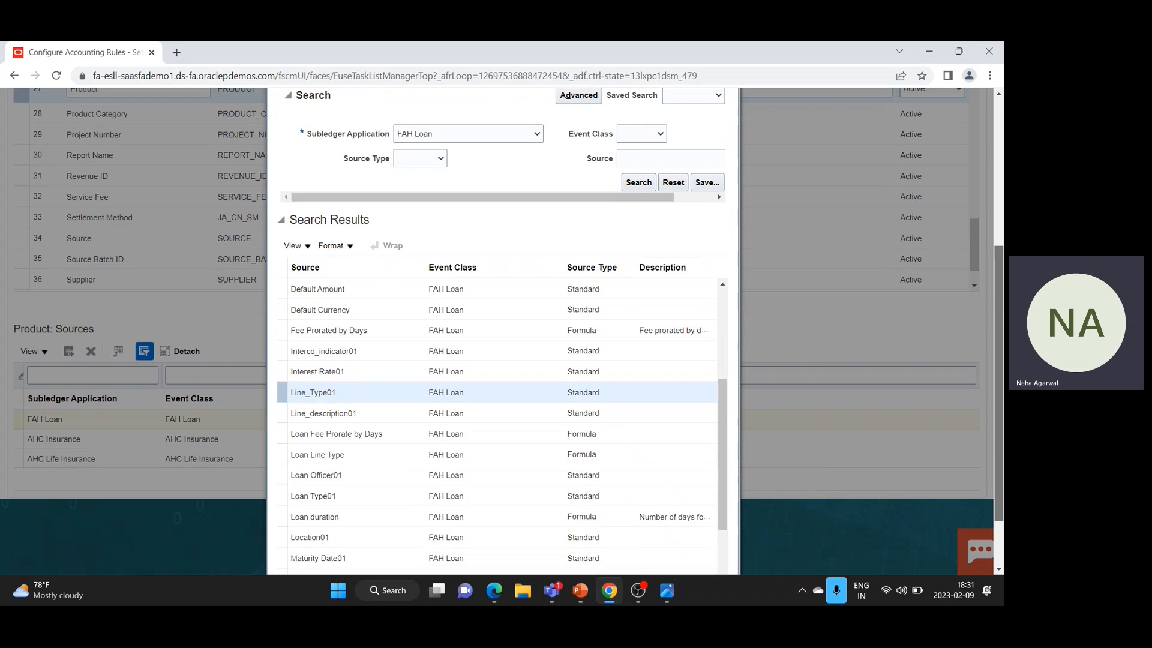
scroll(396, 404, "down", 3)
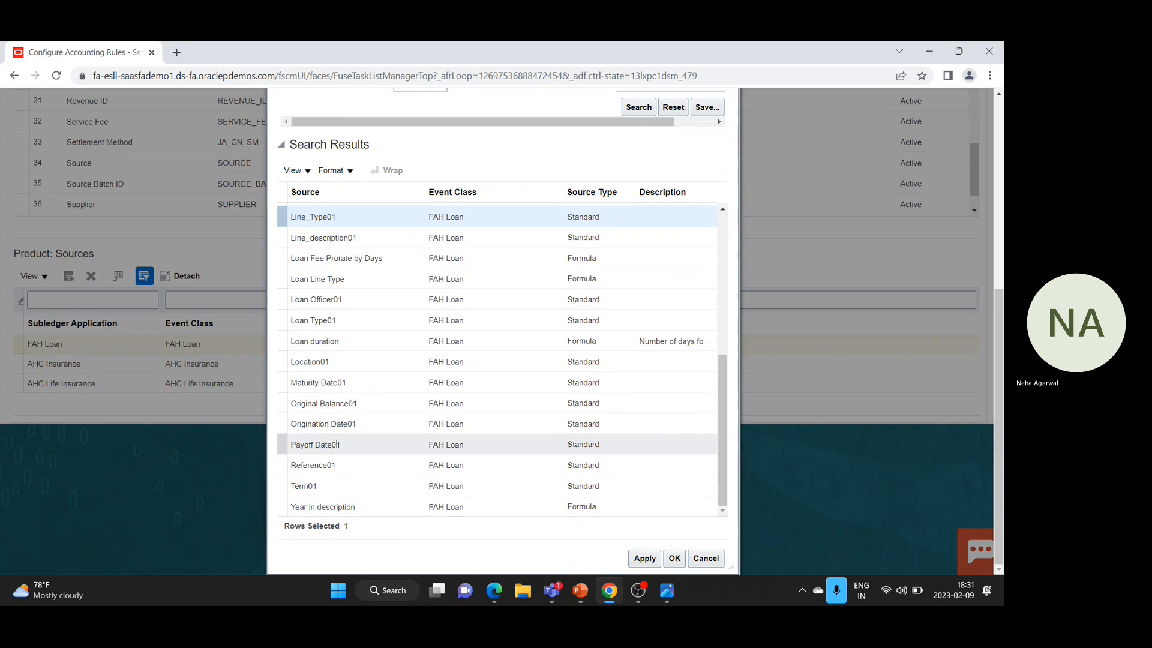
left_click(354, 473)
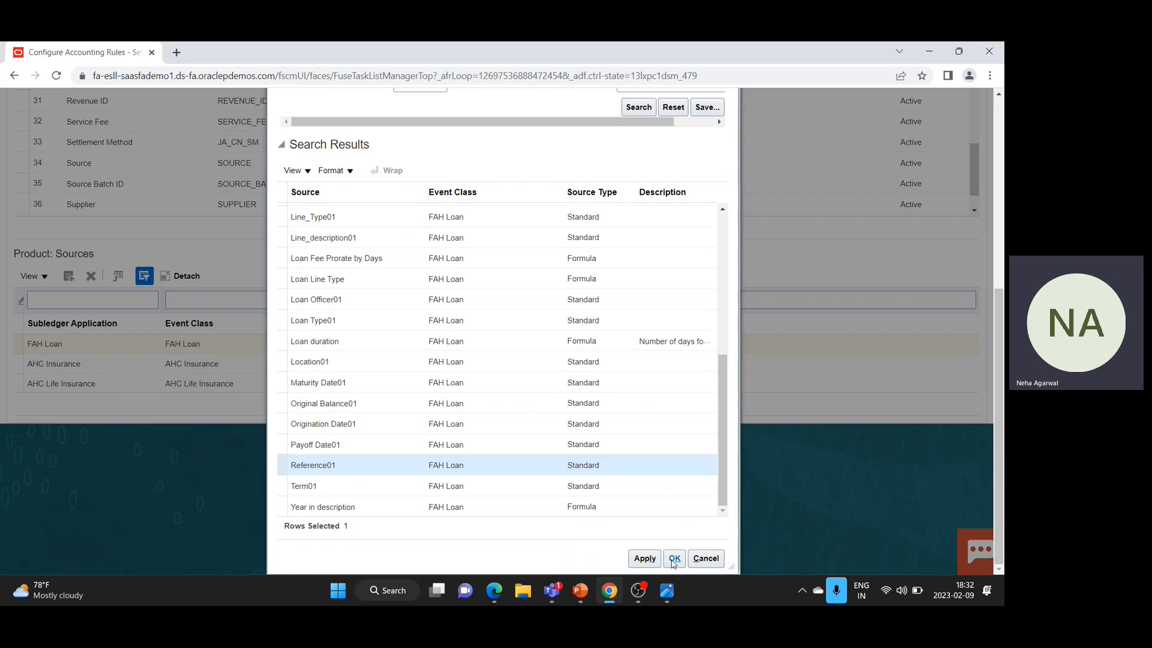
left_click(646, 559)
left_click(674, 559)
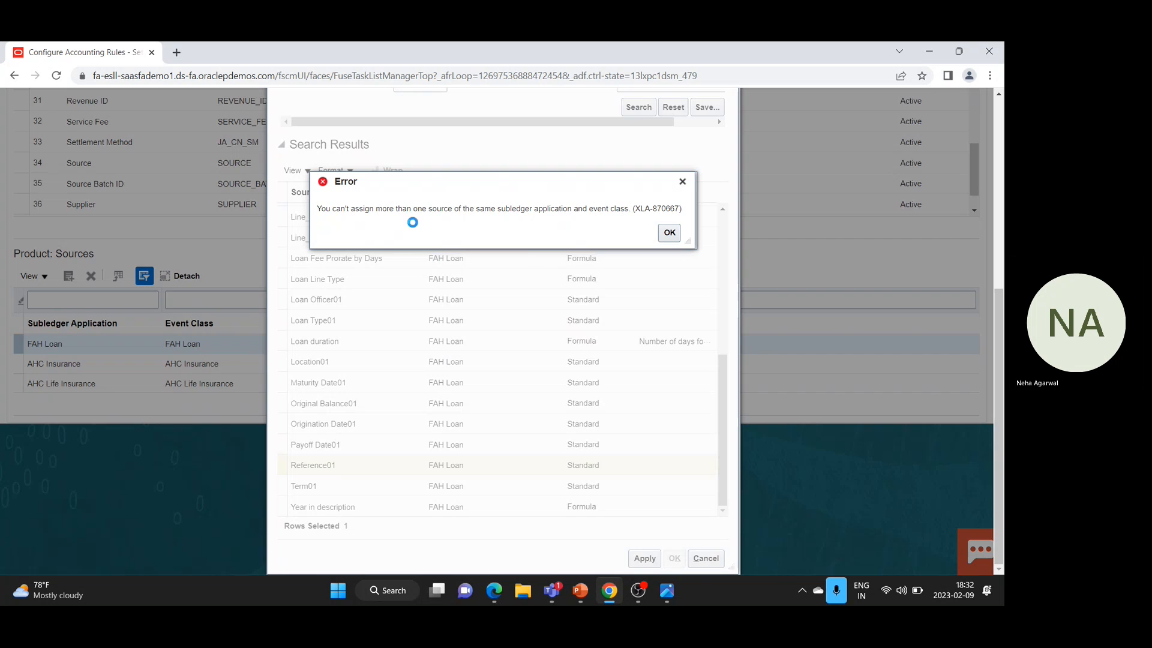
key("Return")
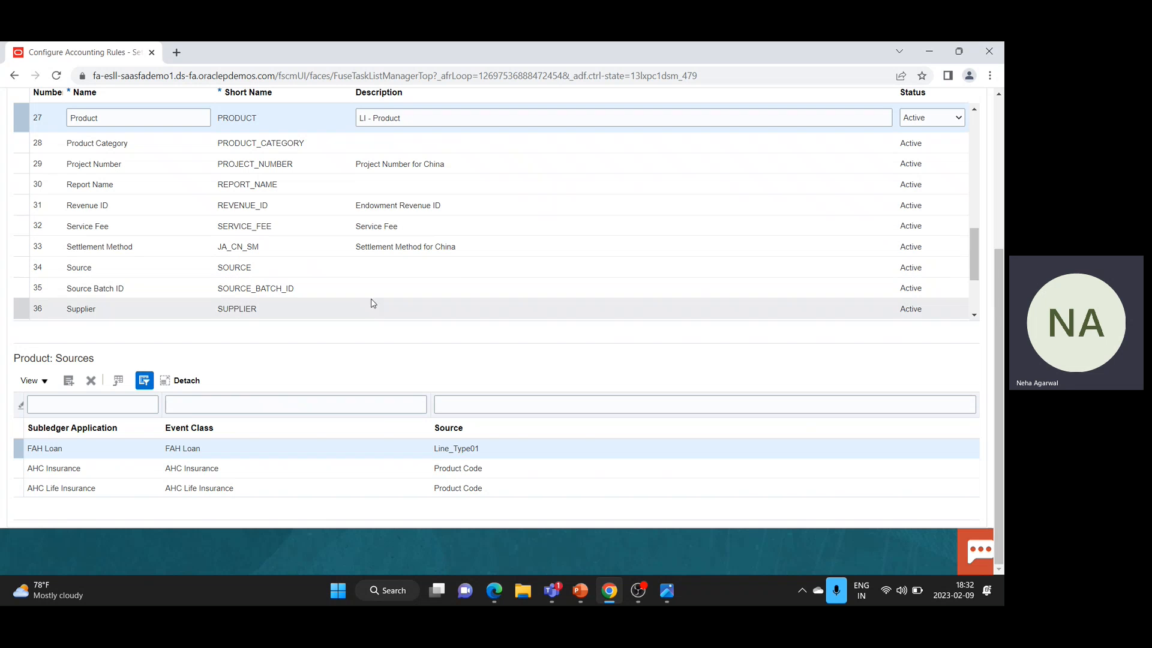
Return to the With Balances supporting references and open the Assignments search
scroll(270, 330, "up", 3)
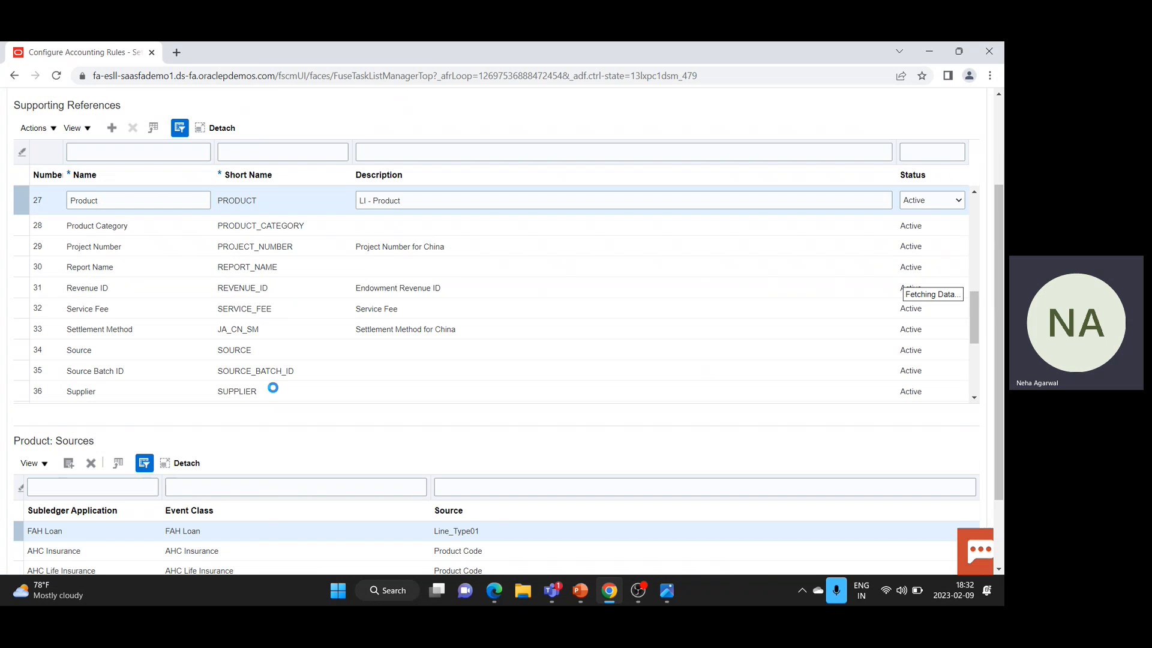
scroll(273, 387, "up", 3)
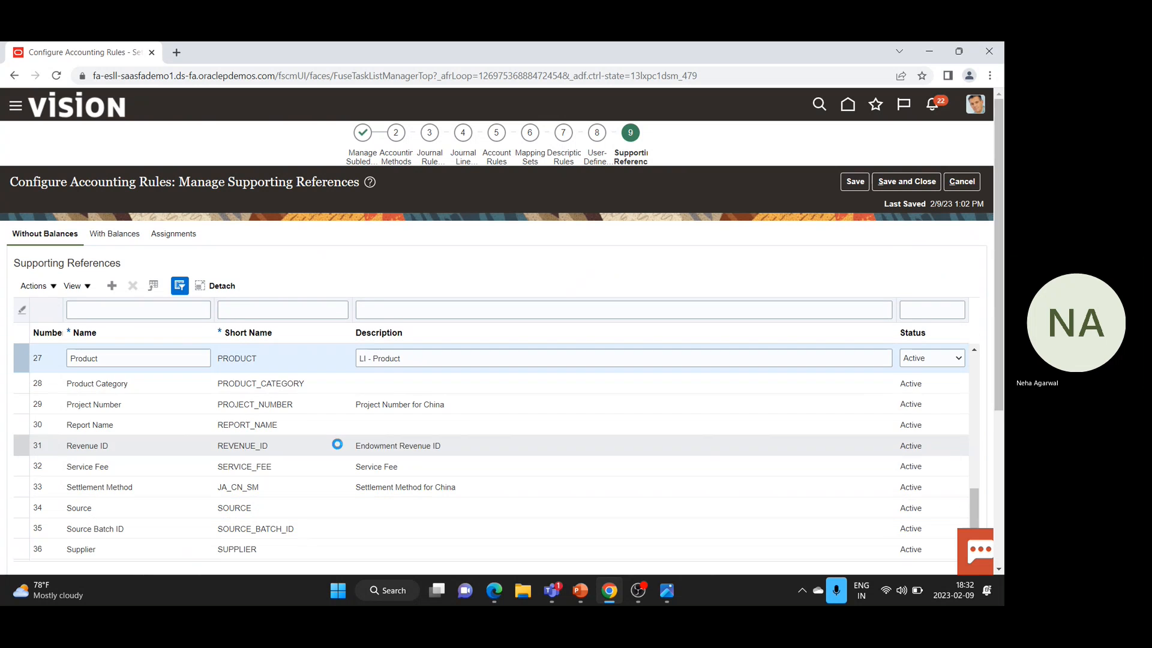
scroll(479, 410, "down", 1)
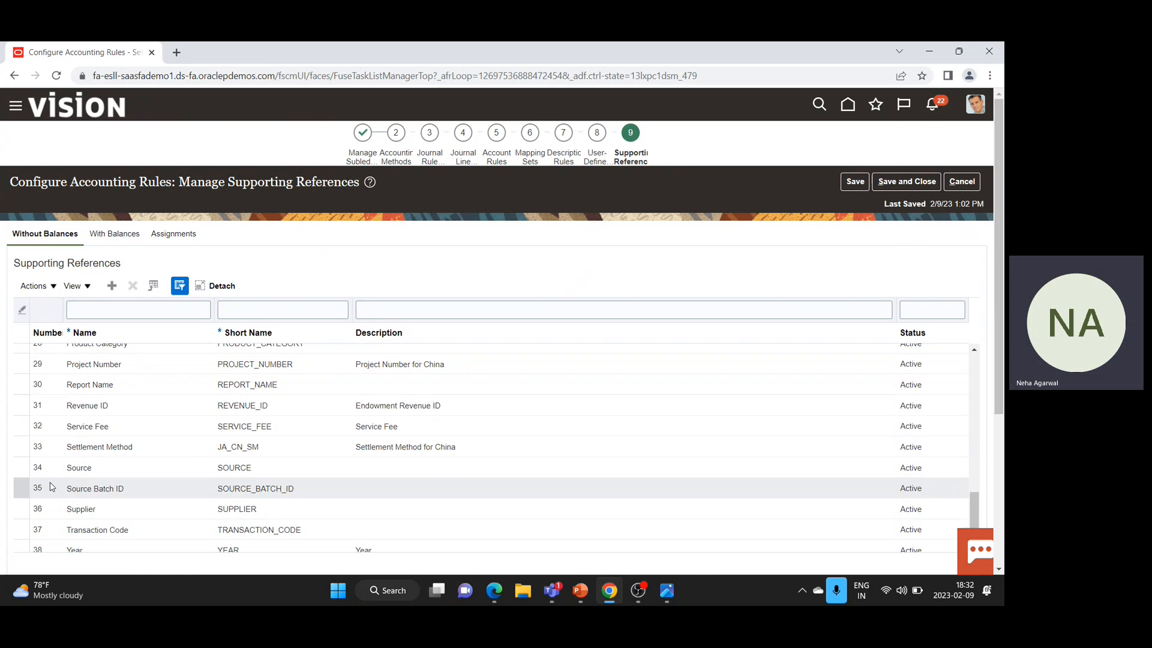
left_click_drag(1002, 349, 1002, 470)
scroll(185, 362, "up", 4)
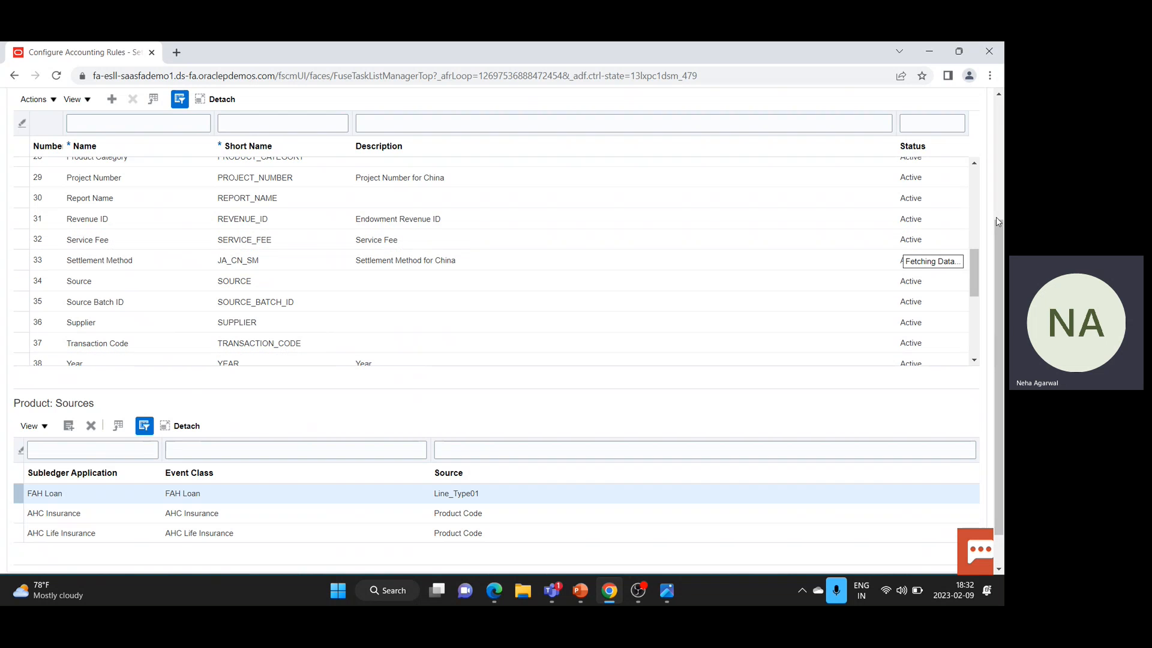
scroll(290, 142, "up", 3)
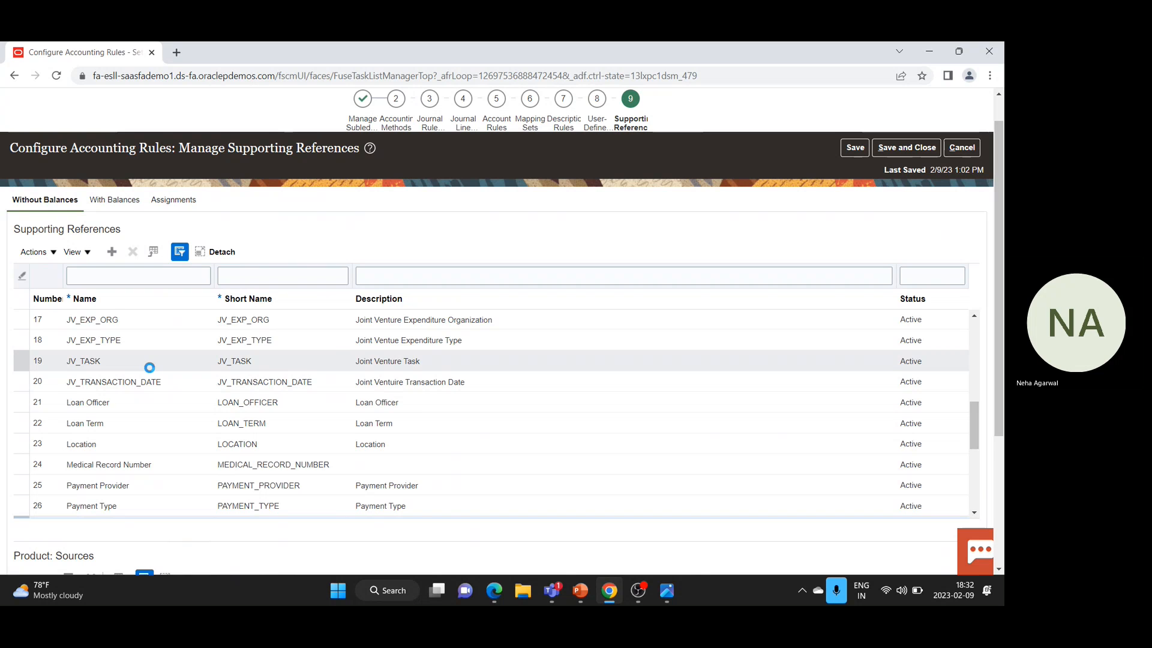
left_click(112, 199)
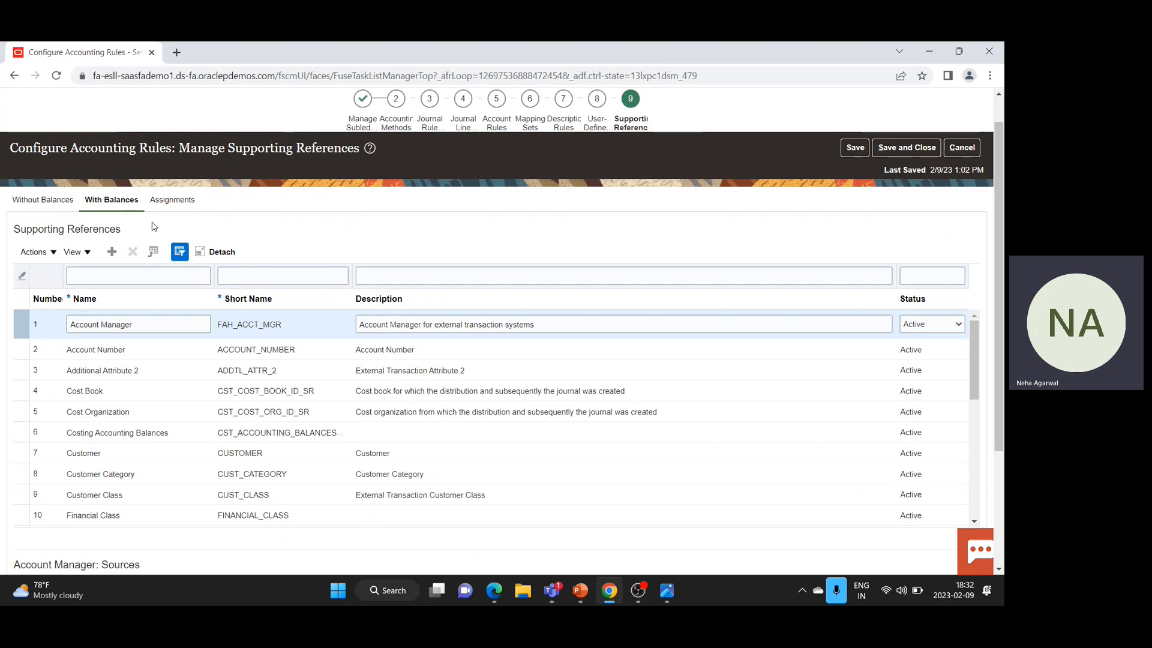
left_click(172, 200)
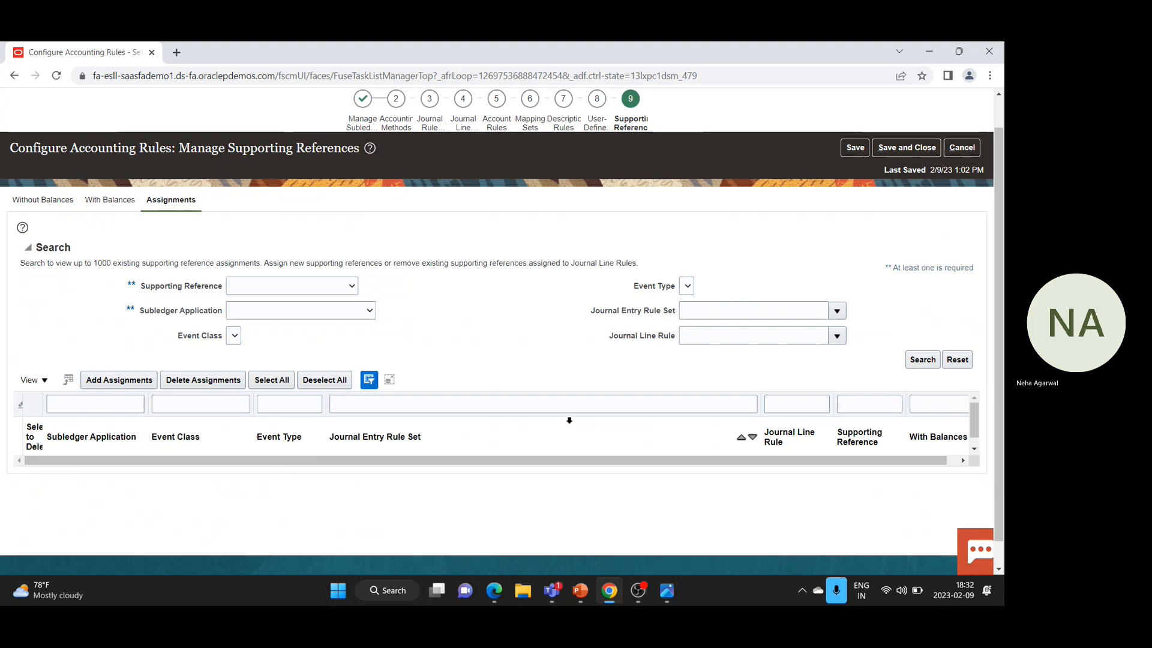
Try Customer Class and FAH Loan filters, then search assignments for AHC Loan
left_click(922, 360)
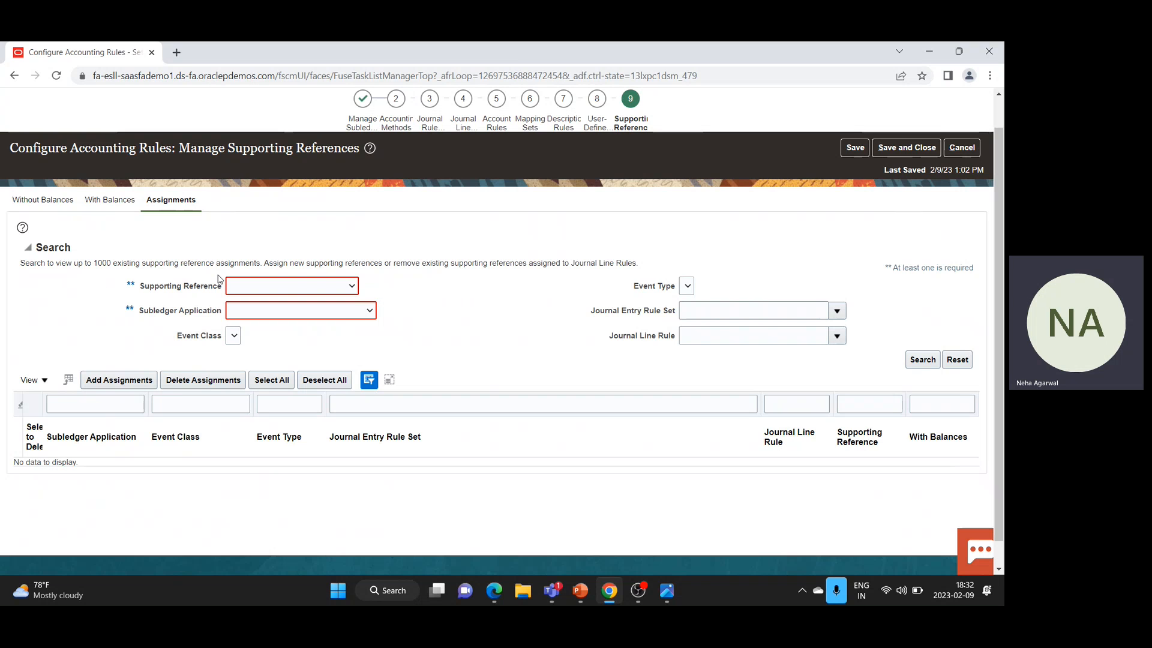
left_click(353, 289)
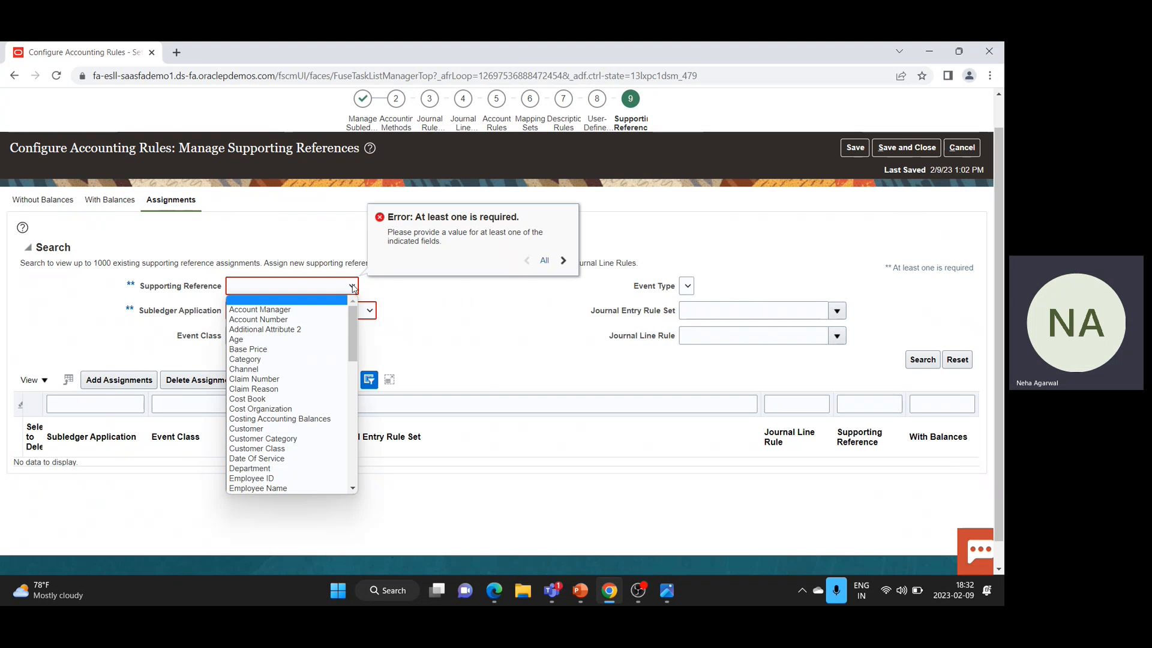
left_click(304, 451)
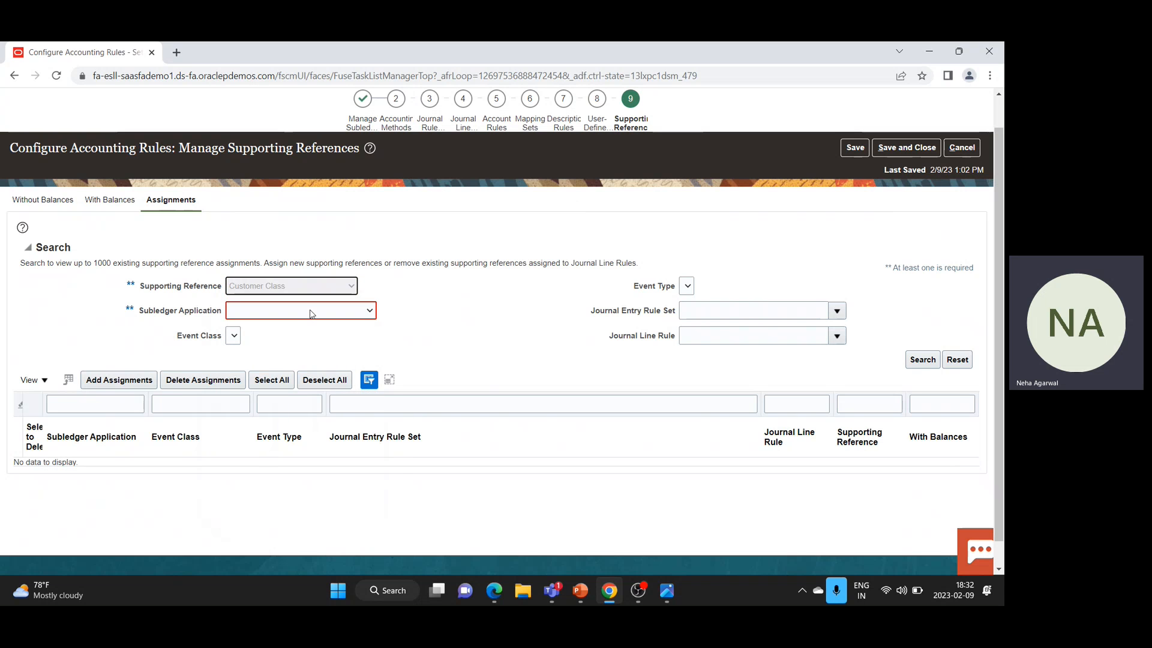
left_click(368, 317)
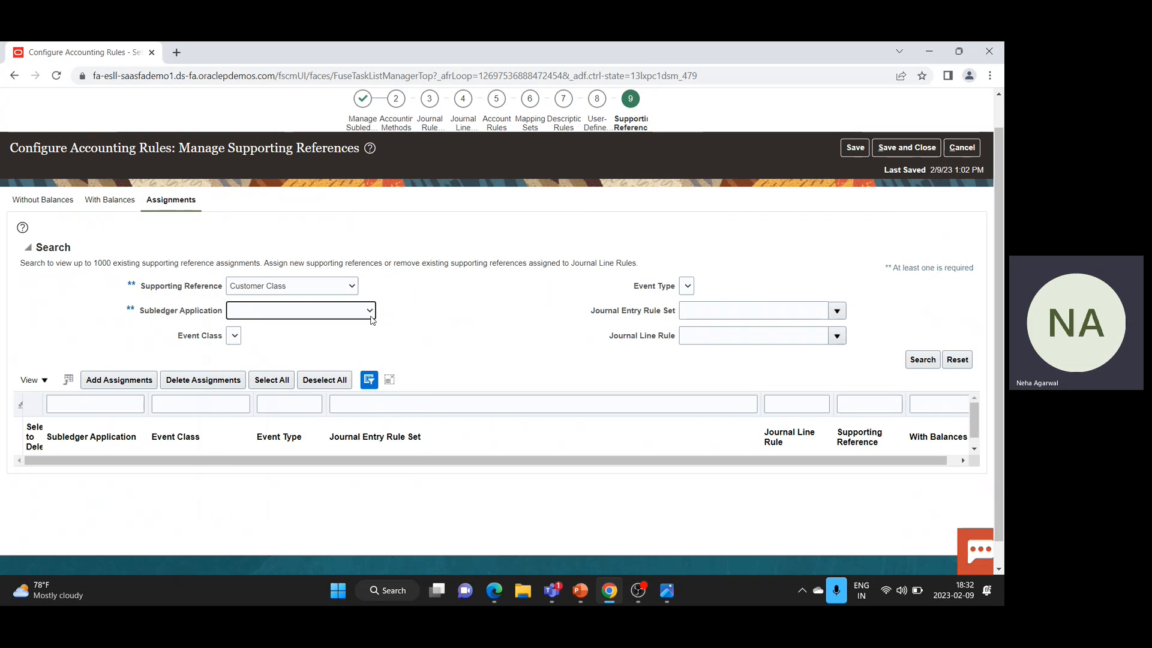
left_click(368, 311)
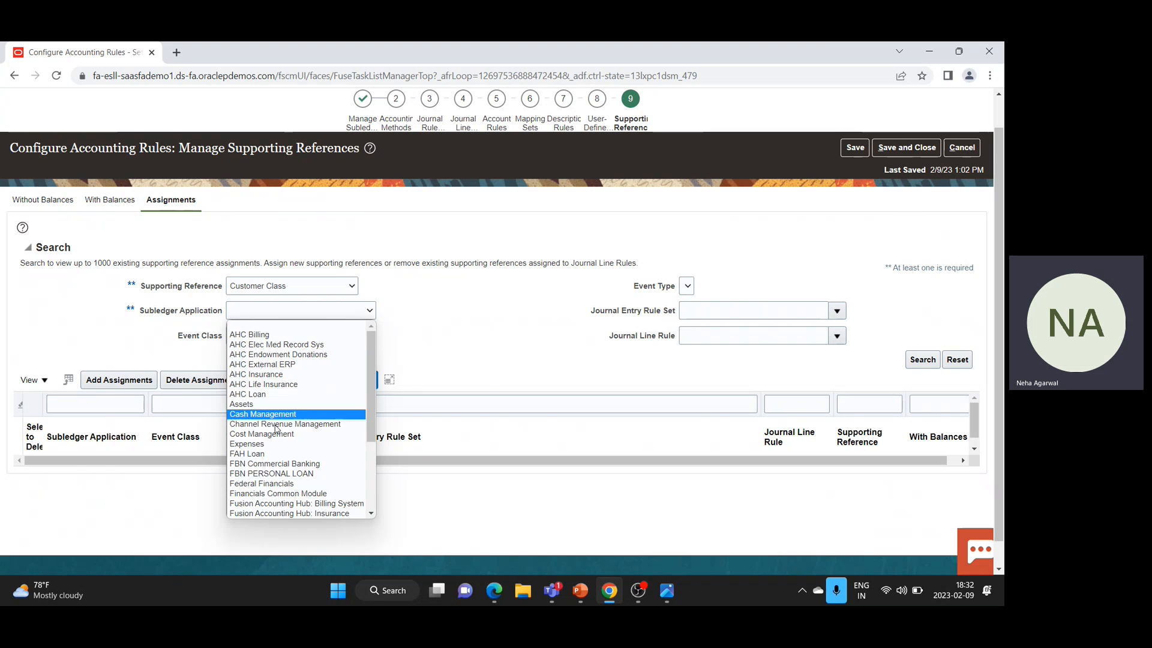
left_click(300, 454)
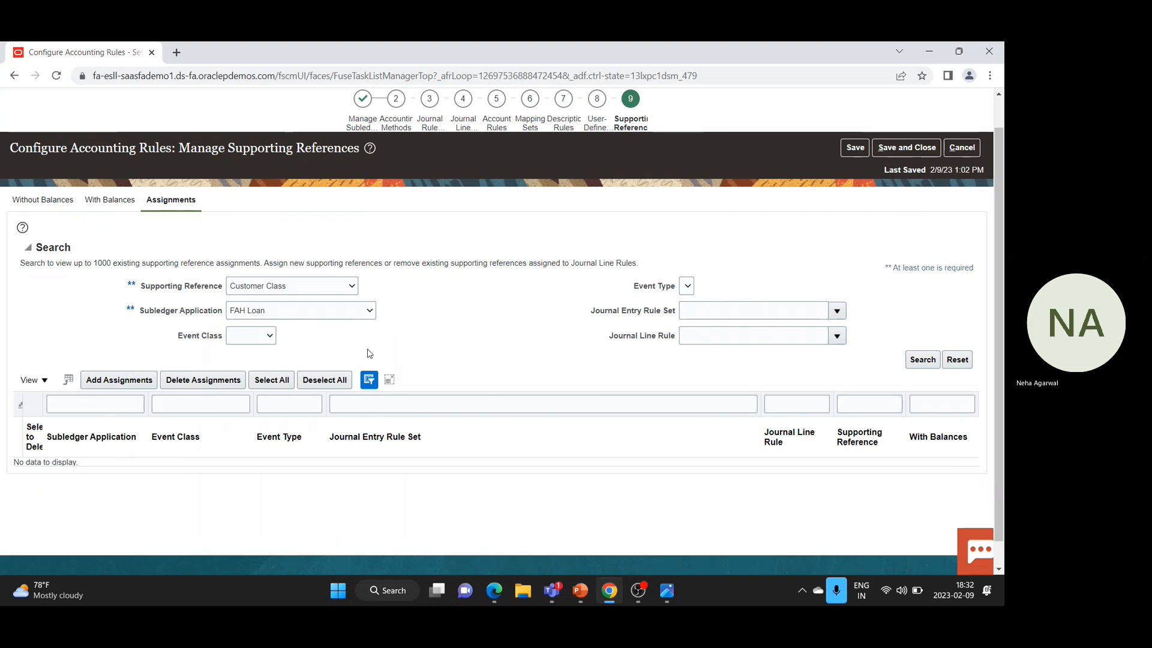
left_click(369, 313)
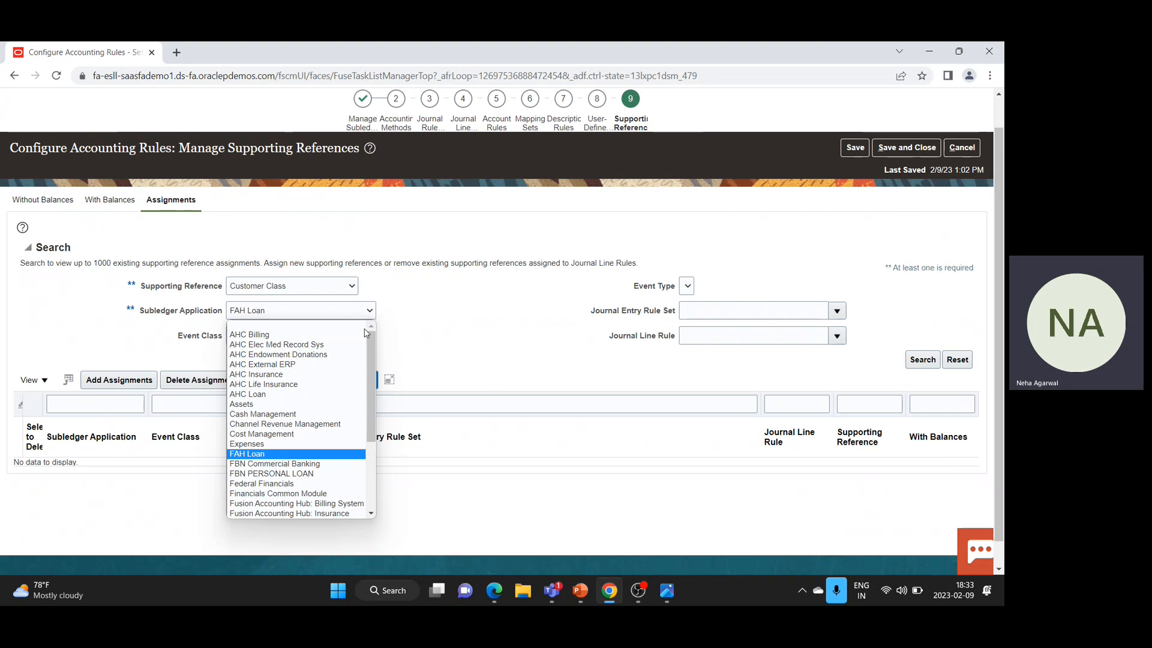
left_click(295, 396)
left_click(921, 361)
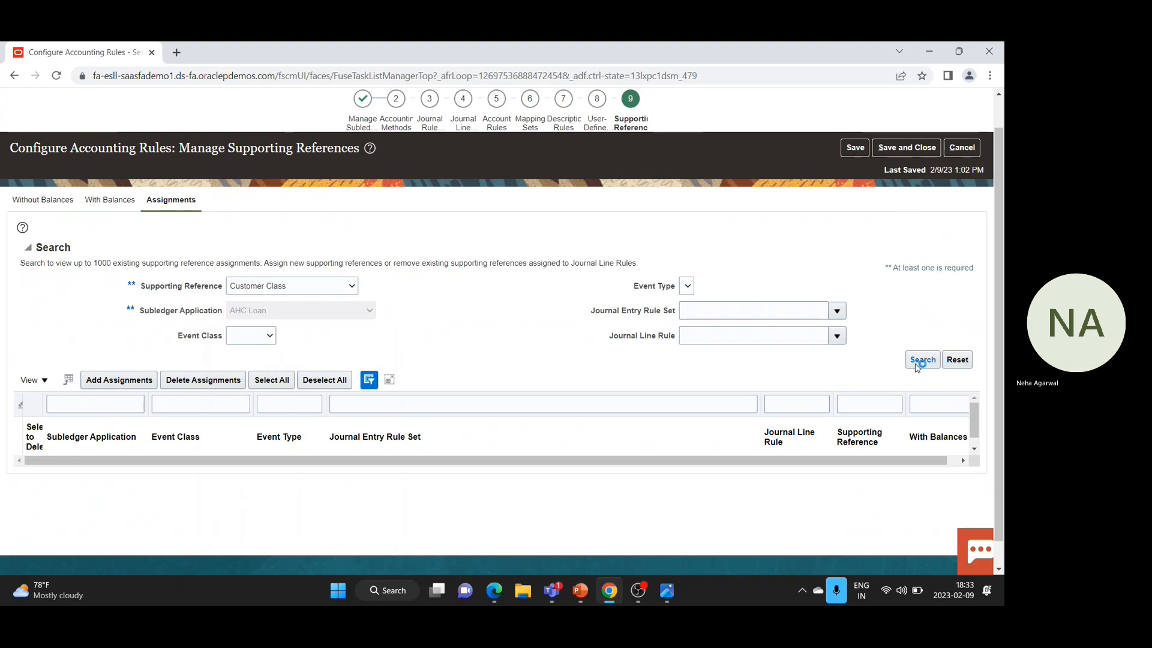
Search AHC Loan assignments for Account Number, then clear the supporting reference filter
left_click(333, 290)
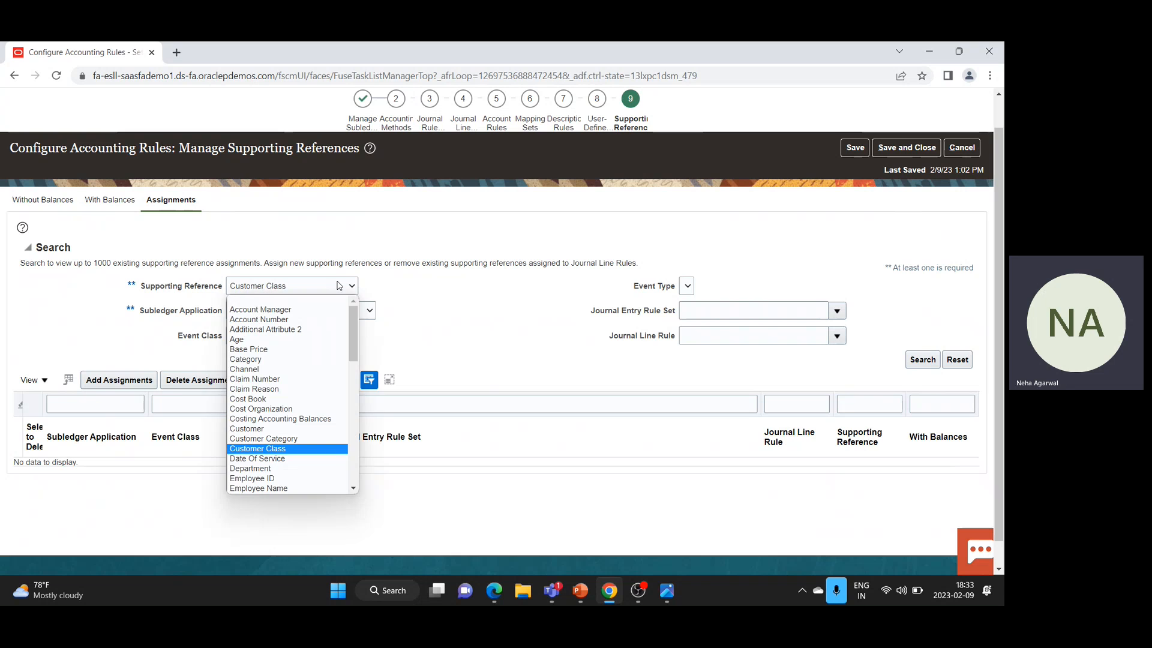
left_click(291, 320)
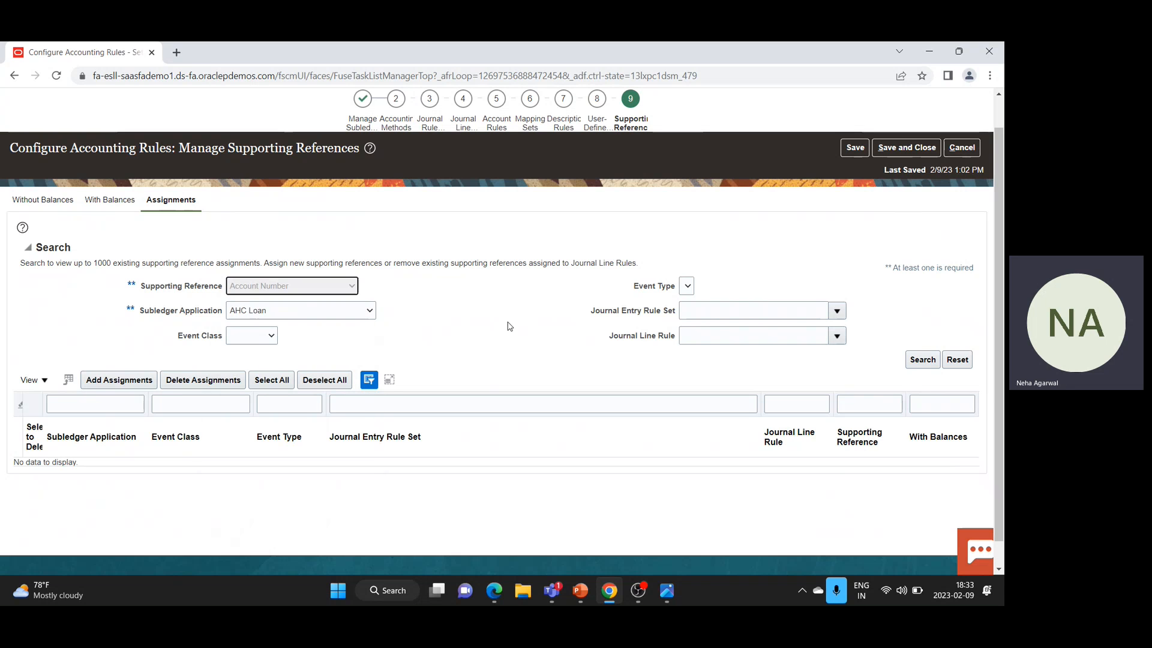
left_click(925, 362)
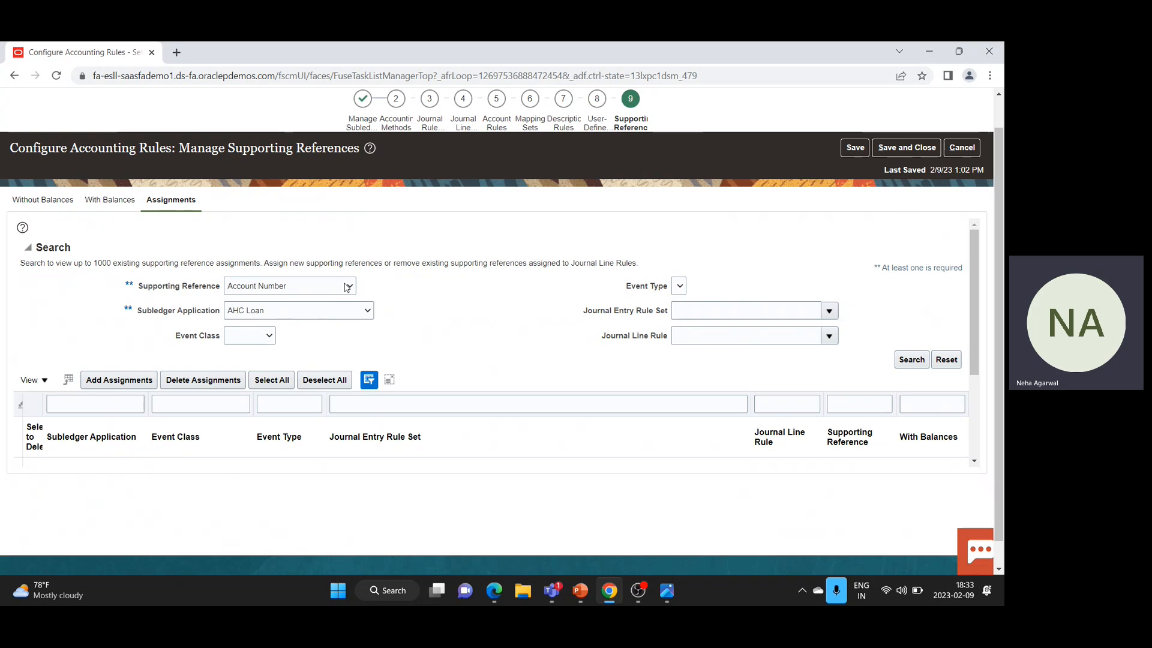
left_click(346, 287)
left_click(308, 303)
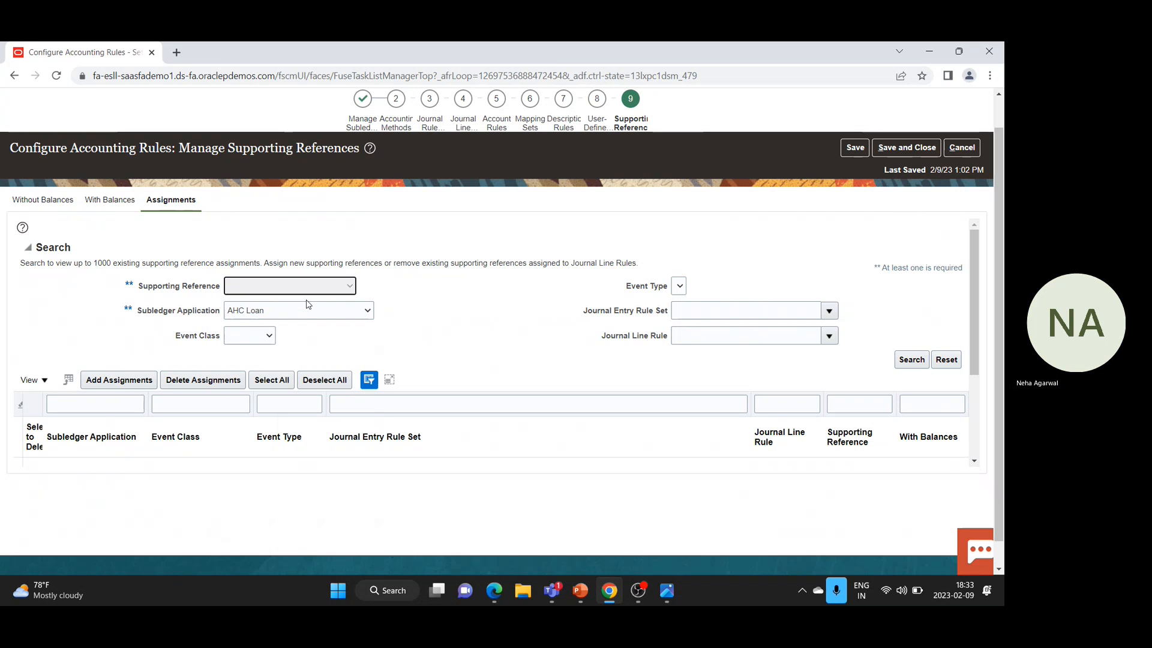
Search all AHC Loan assignments and review them, toggling Select to Delete on row one
left_click(925, 359)
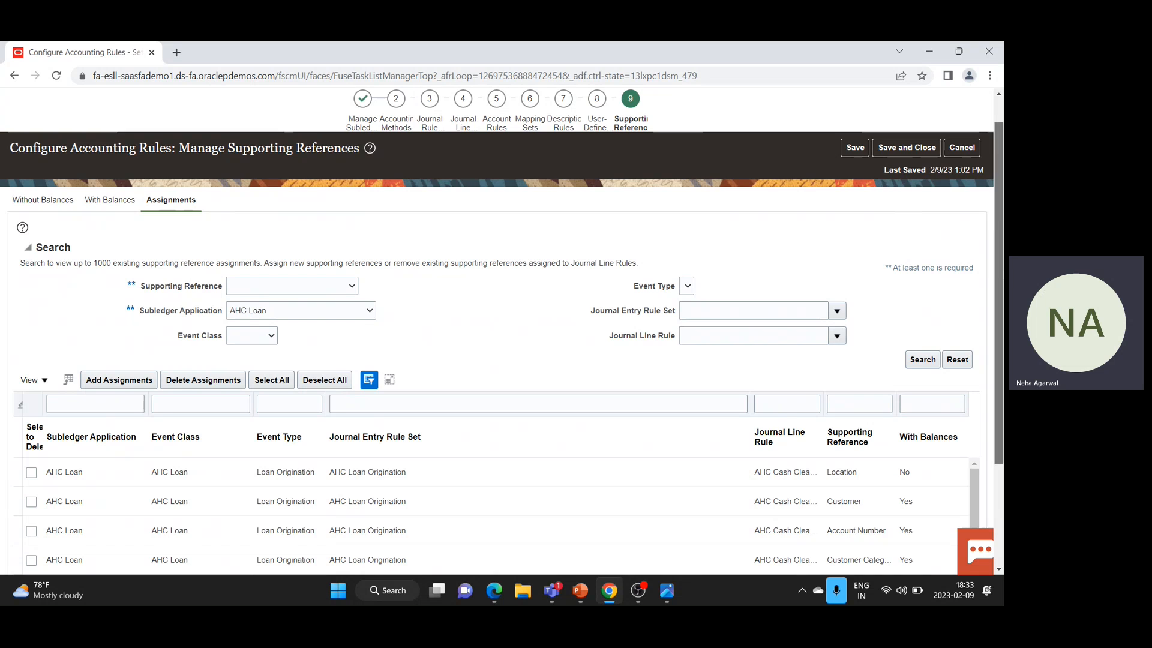
scroll(975, 350, "down", 3)
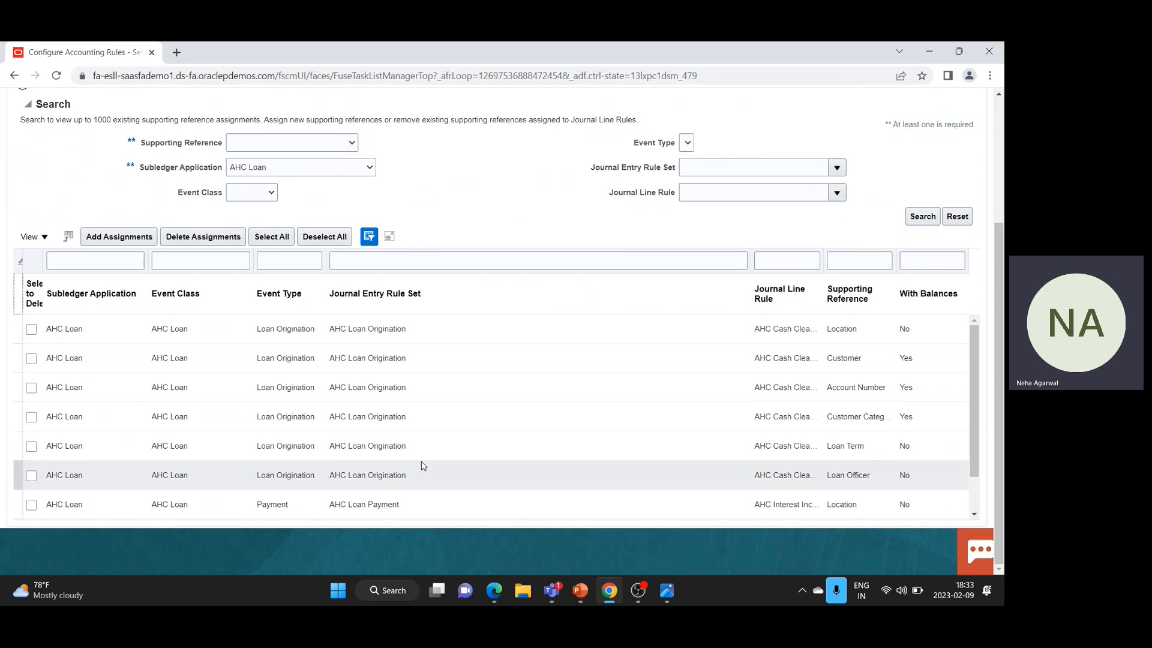
left_click_drag(978, 338, 978, 336)
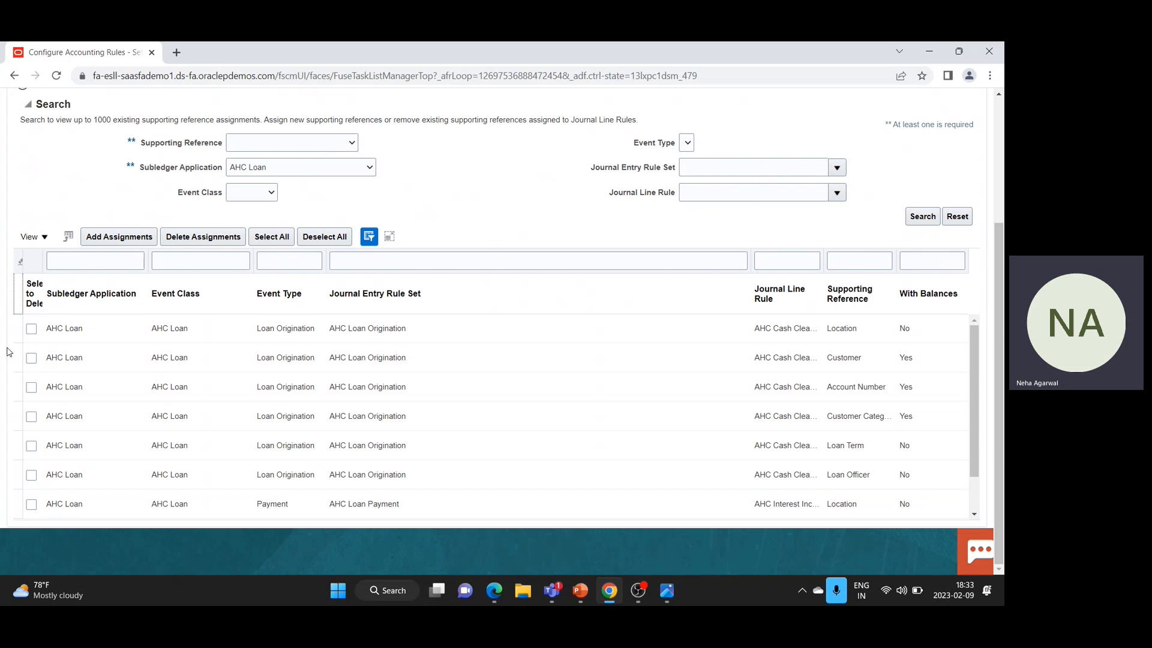
left_click(20, 330)
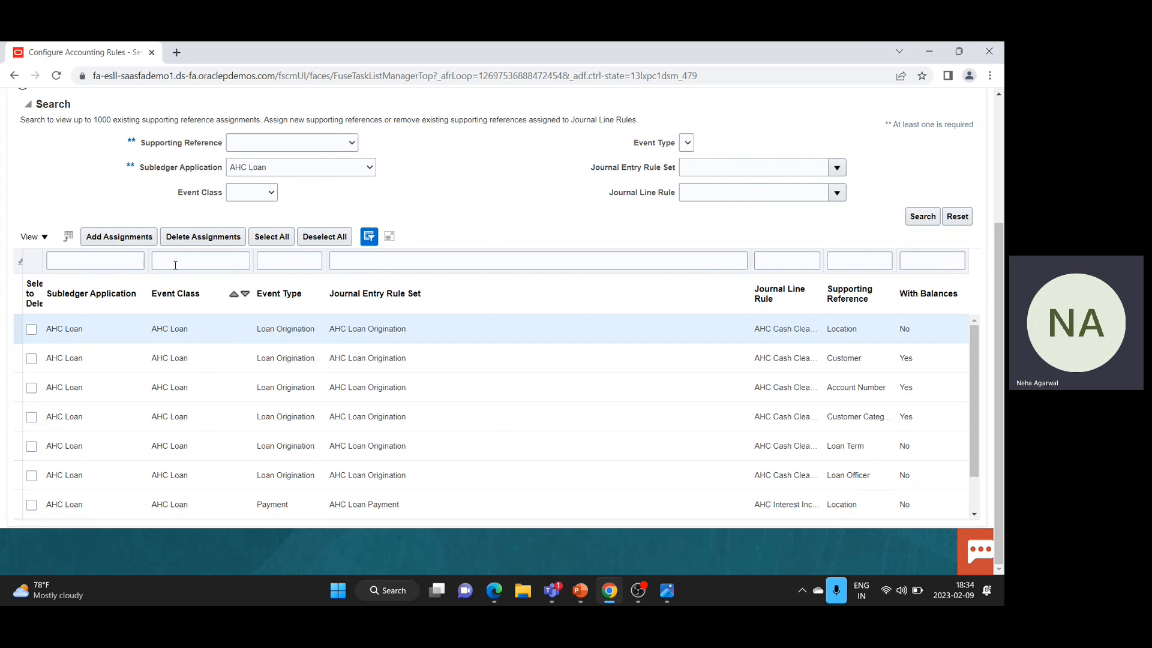
left_click(31, 330)
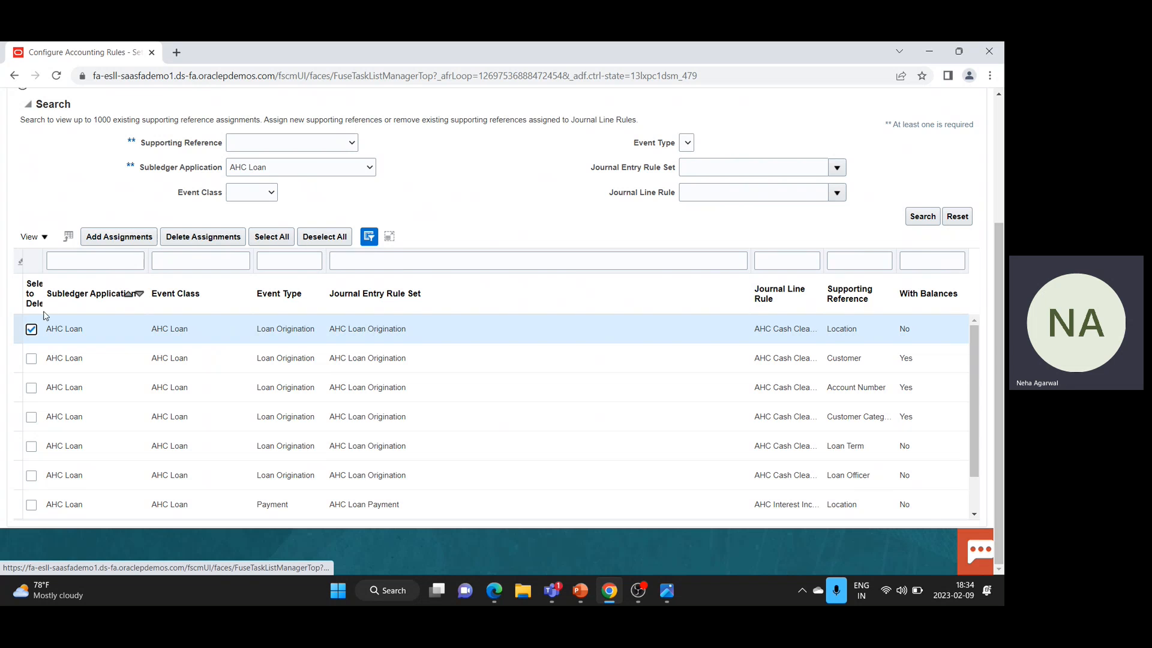
left_click(31, 330)
scroll(581, 249, "up", 1)
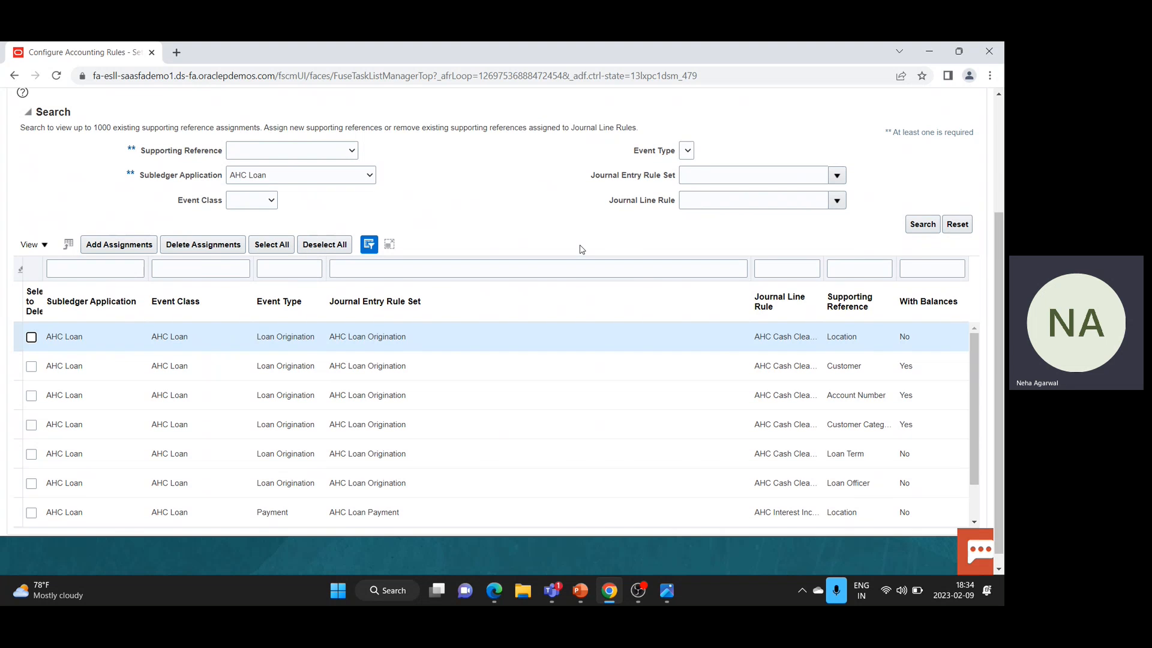
scroll(581, 249, "up", 2)
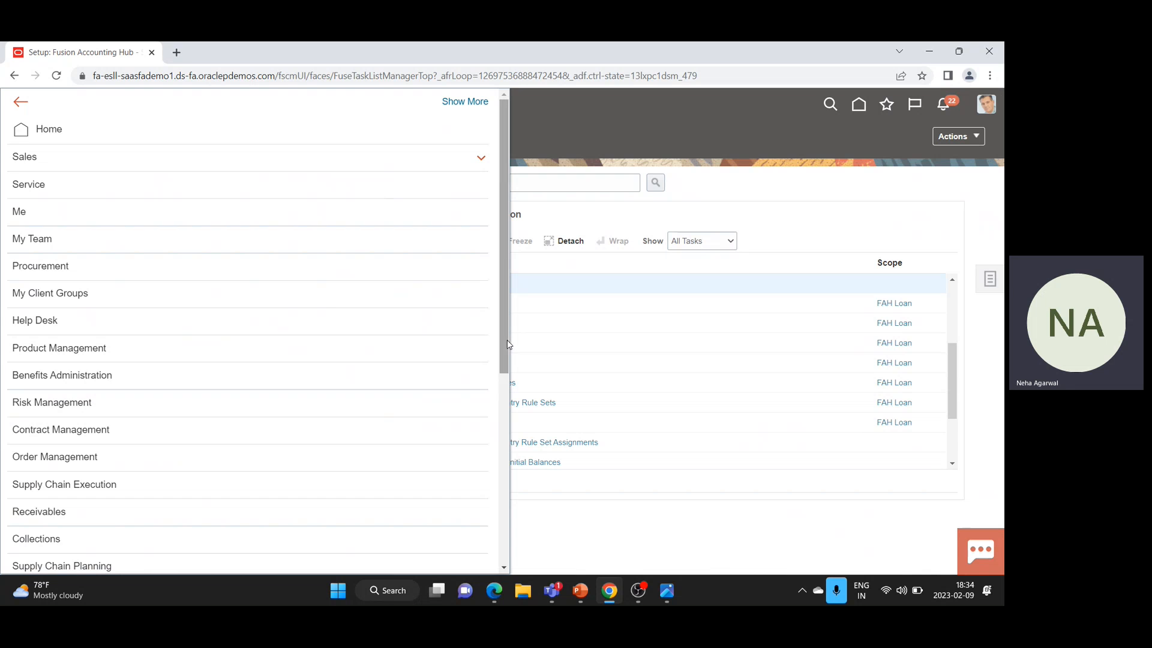
From General Accounting > Journals, launch the Adjust Supporting Reference Balances task
scroll(54, 422, "down", 5)
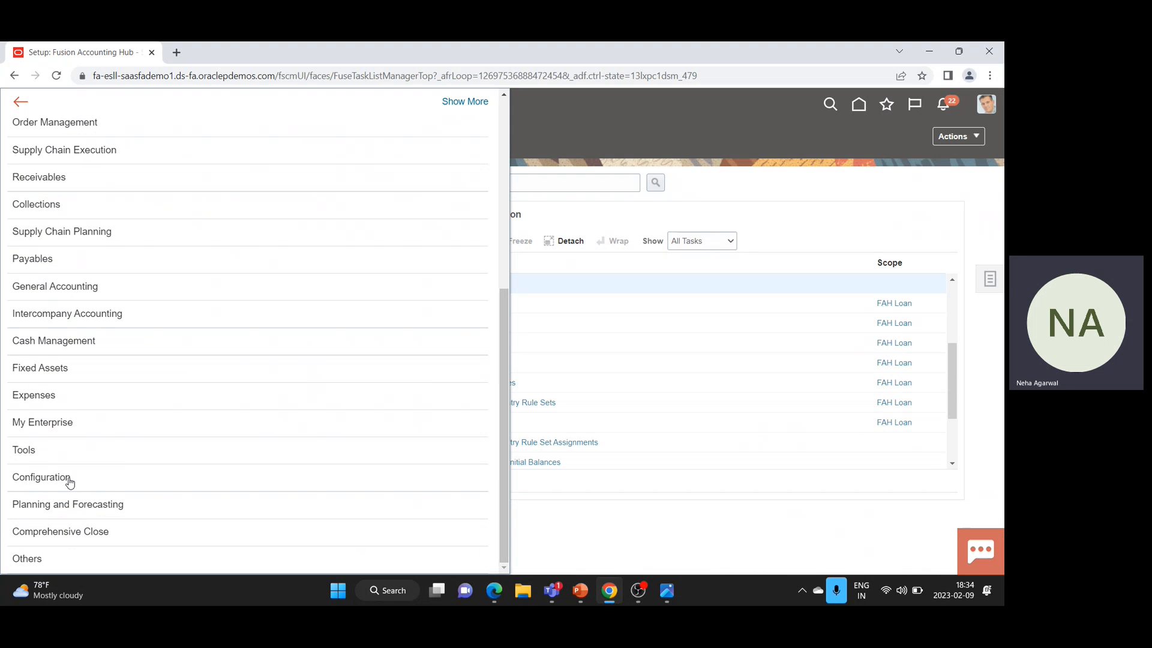
left_click(62, 287)
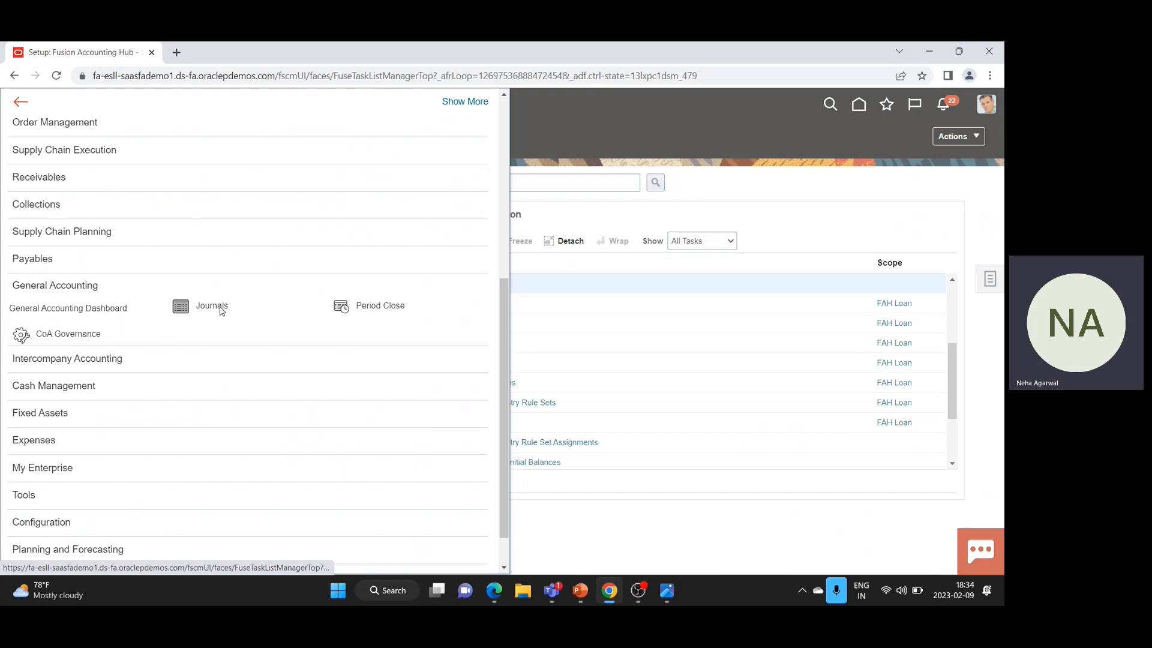
left_click(227, 303)
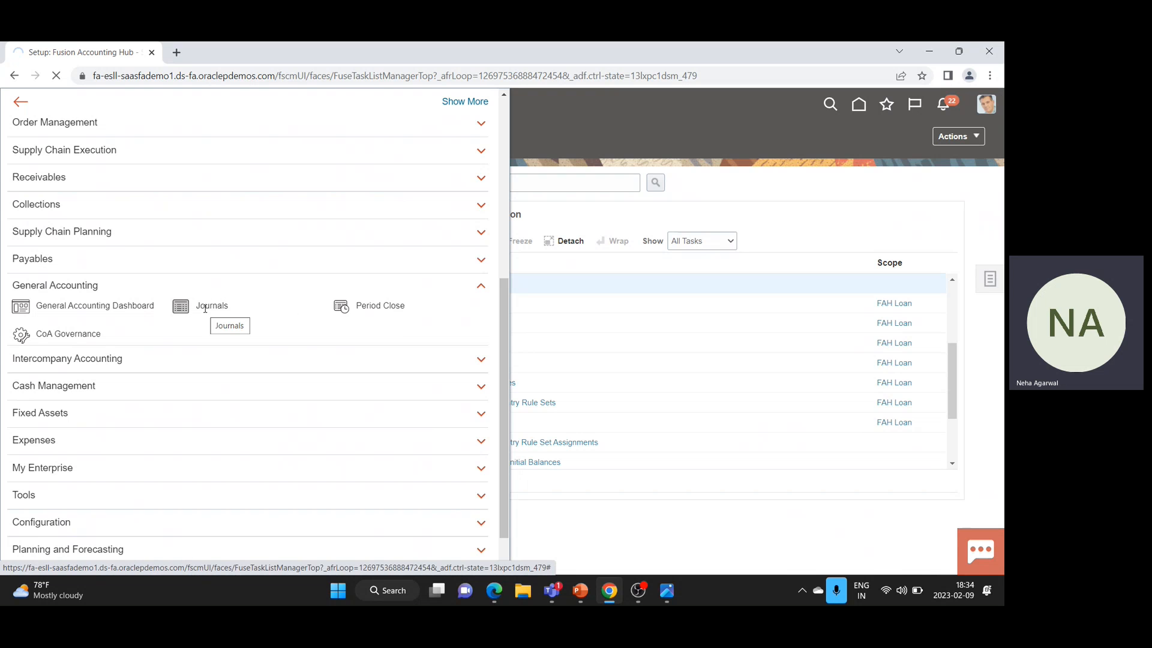
left_click(205, 307)
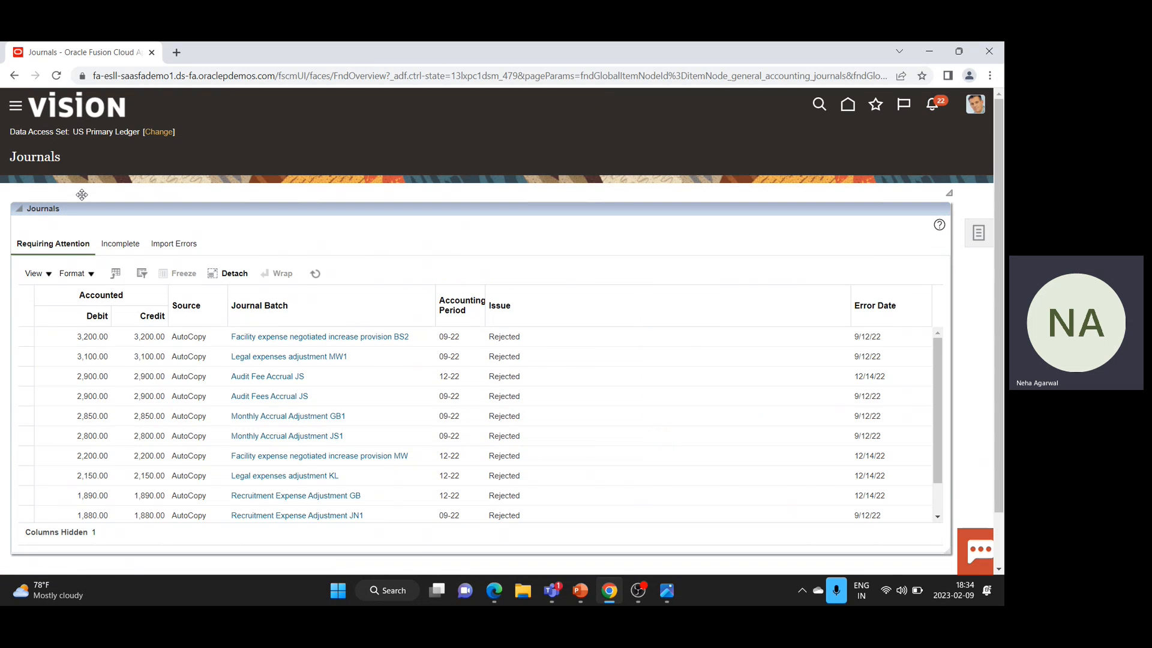
left_click(979, 235)
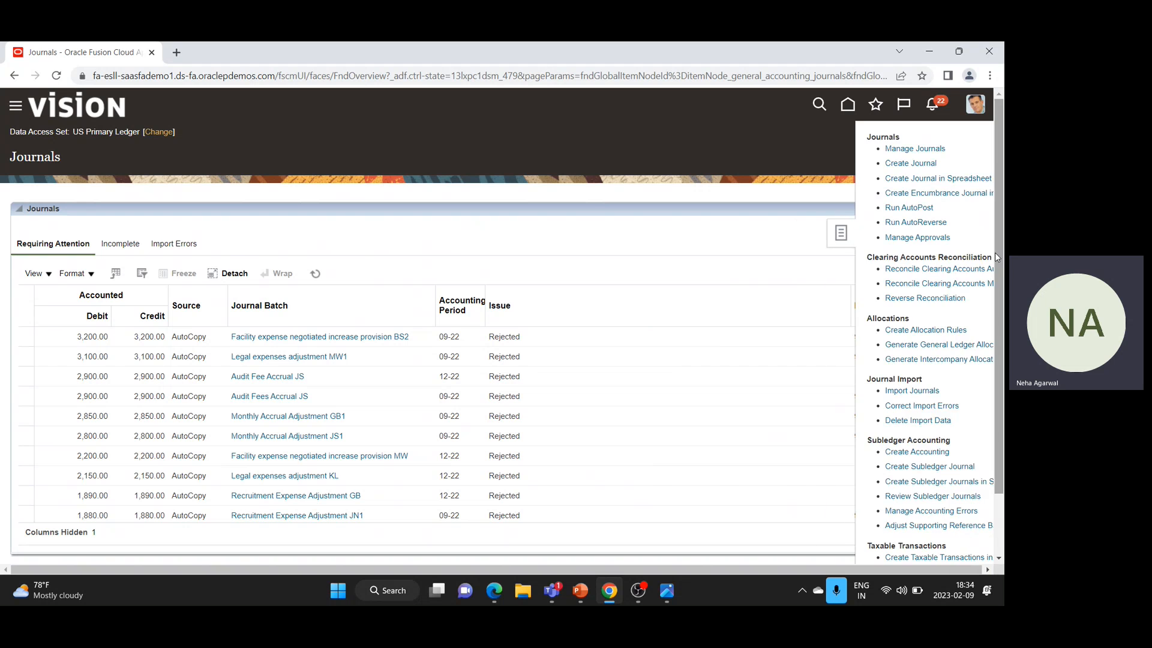
scroll(988, 447, "down", 1)
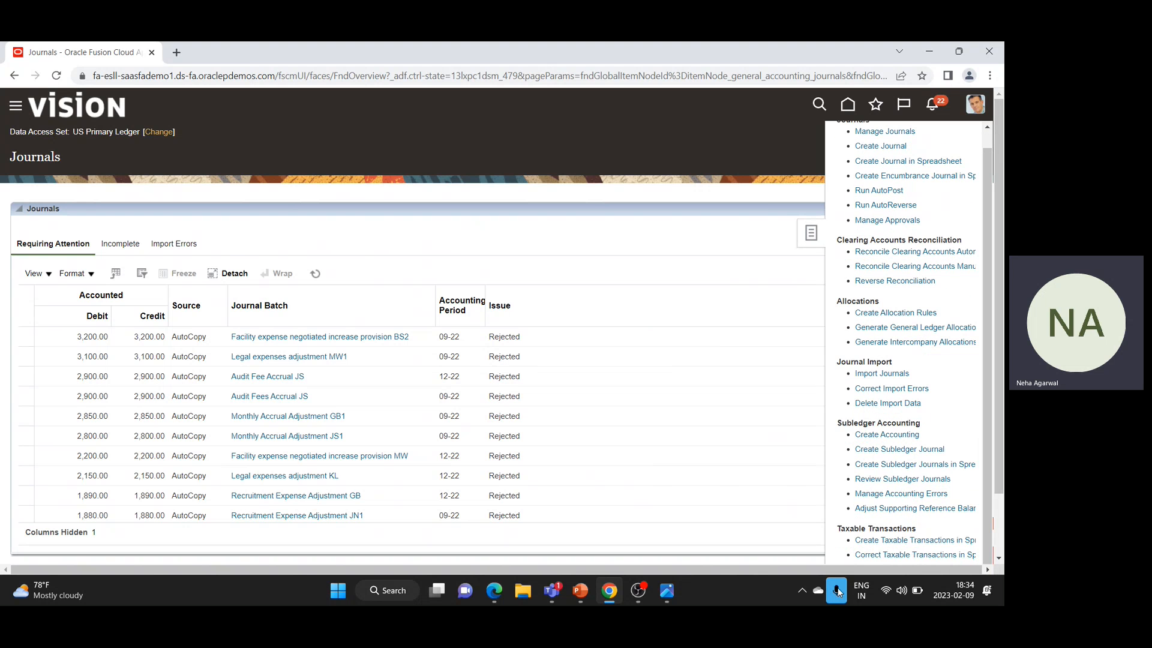
left_click(904, 510)
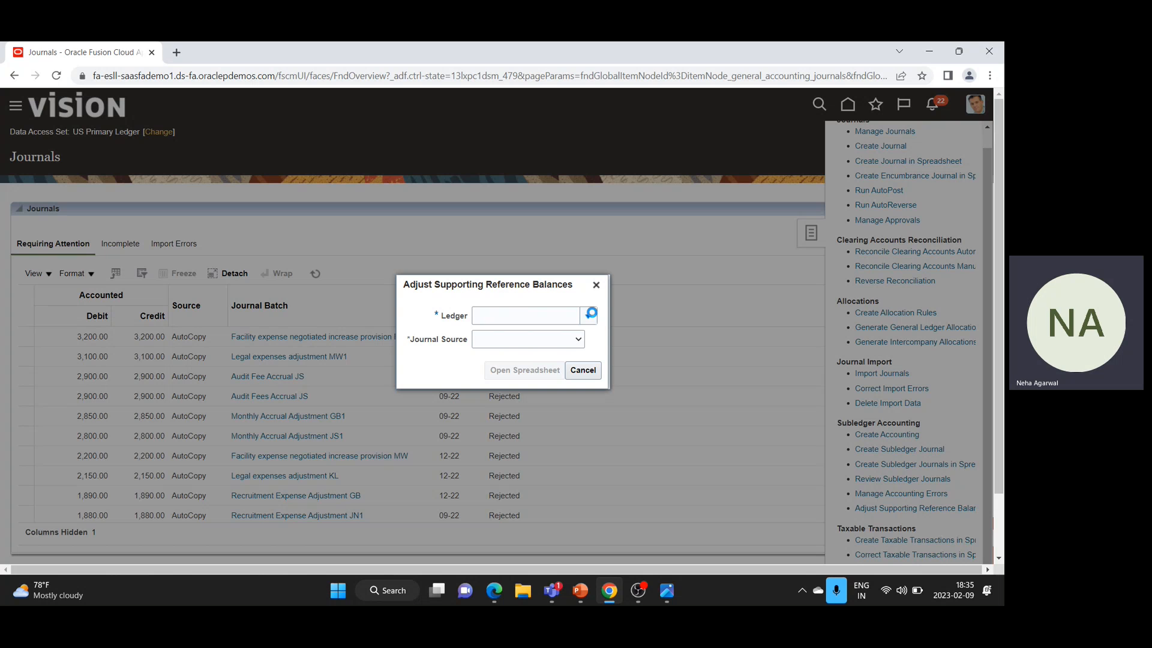
Choose UK Primary Ledger and AHC Billing journal source, then generate and open the spreadsheet
left_click(589, 316)
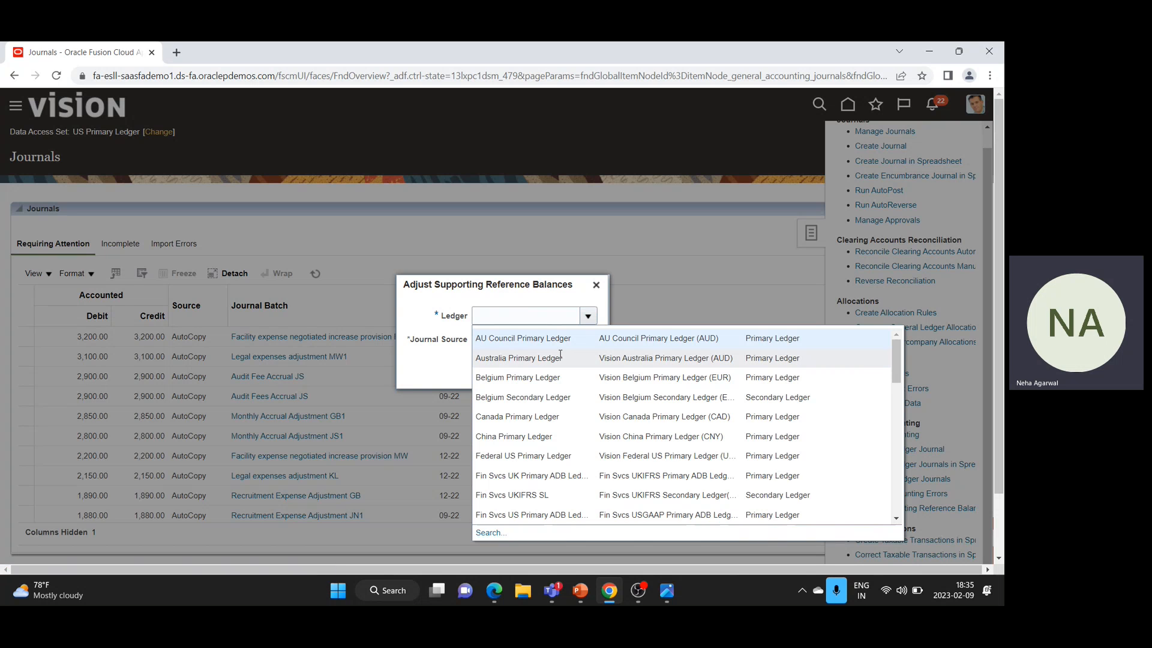
scroll(559, 478, "down", 10)
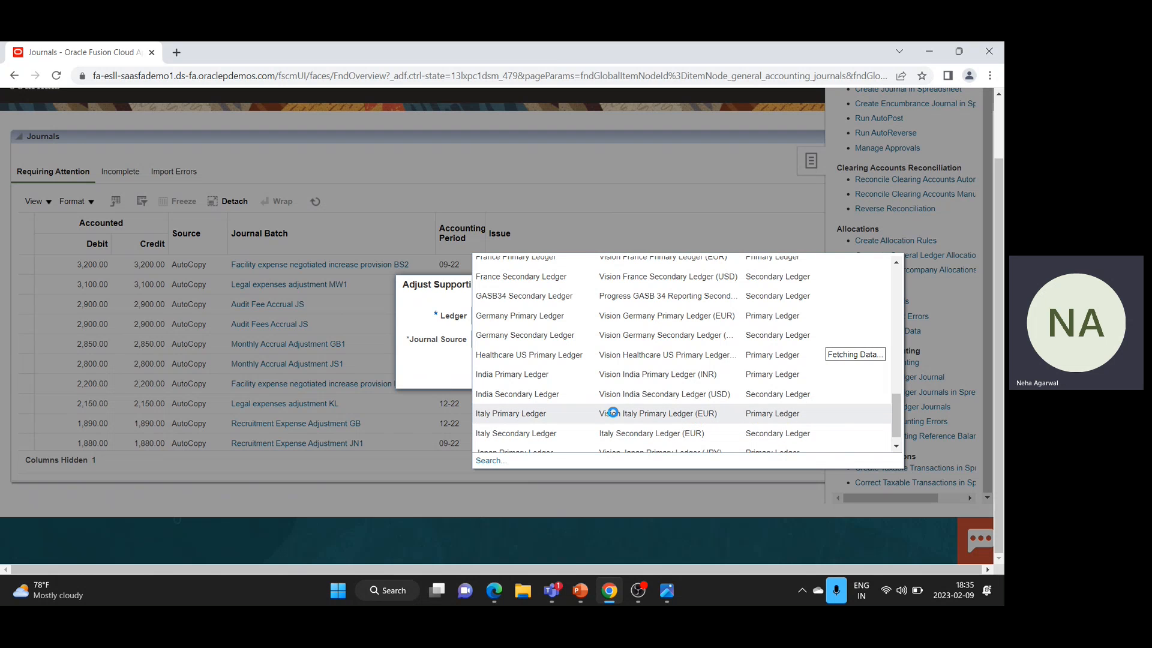
scroll(546, 408, "down", 5)
left_click(538, 382)
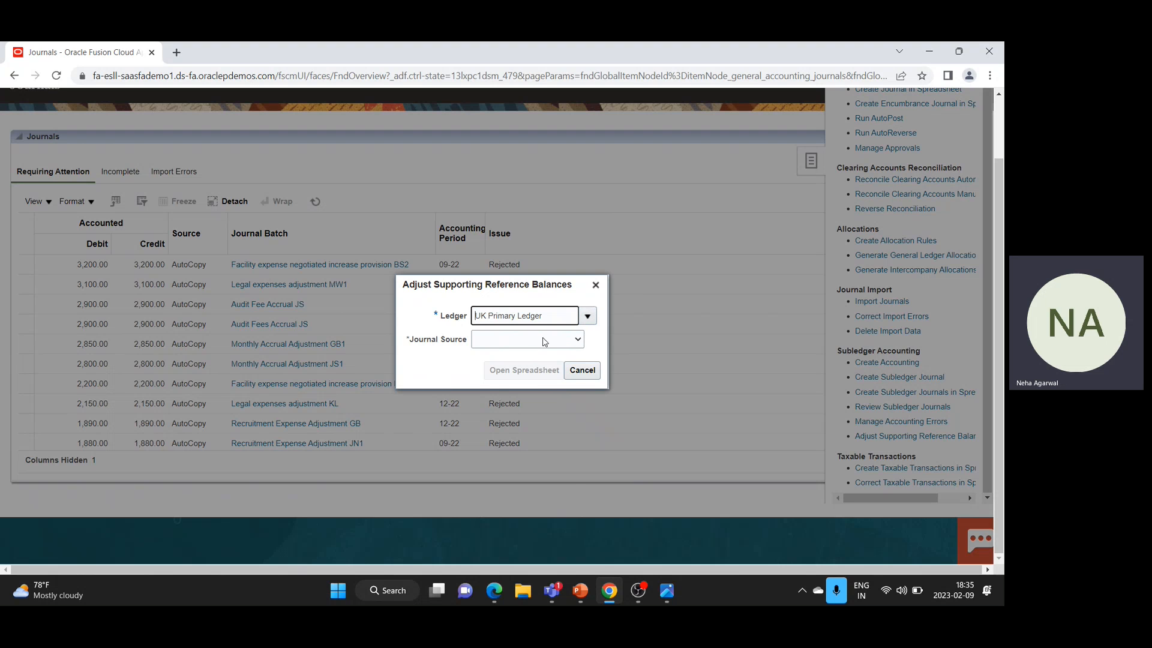
left_click(574, 341)
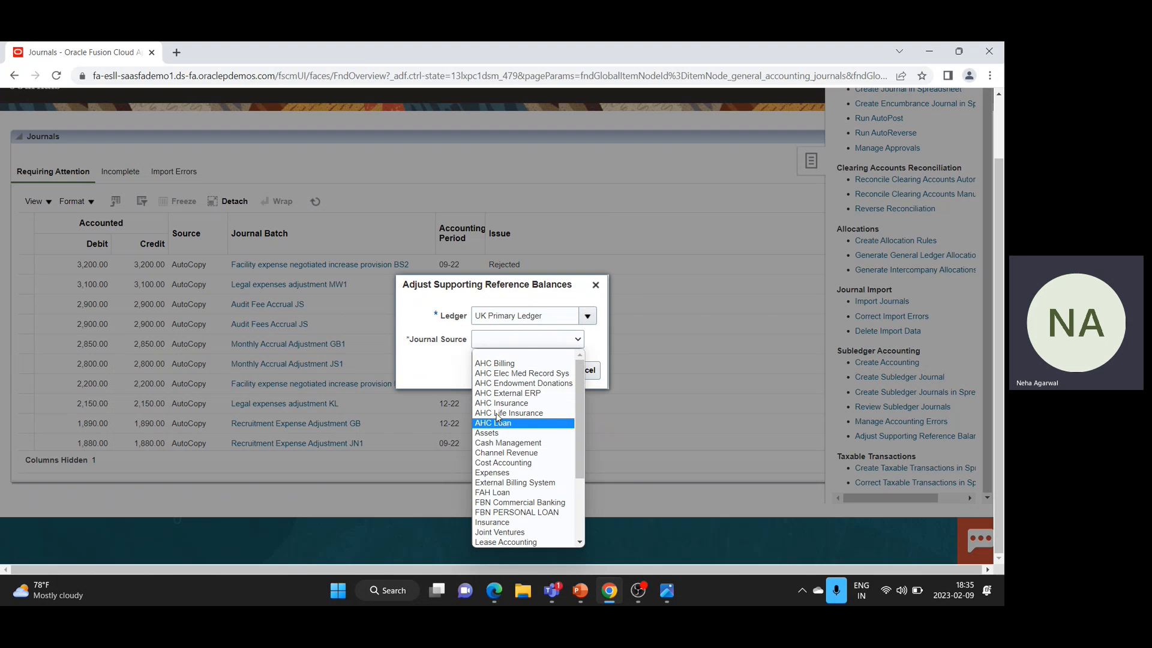
left_click(511, 364)
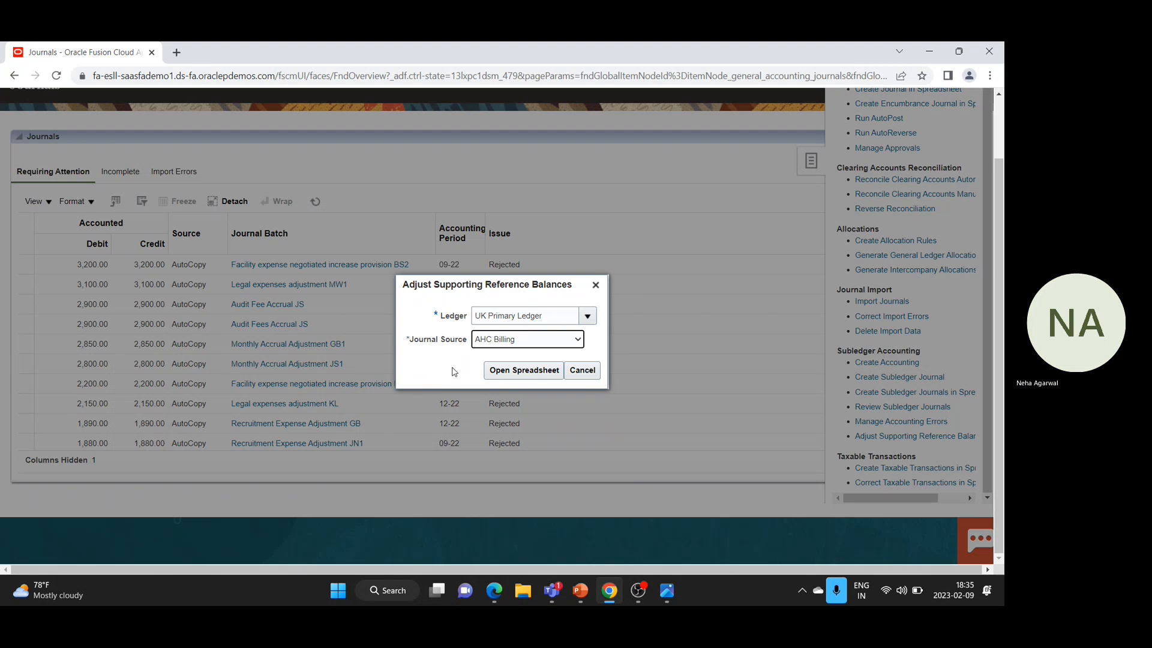
left_click(503, 375)
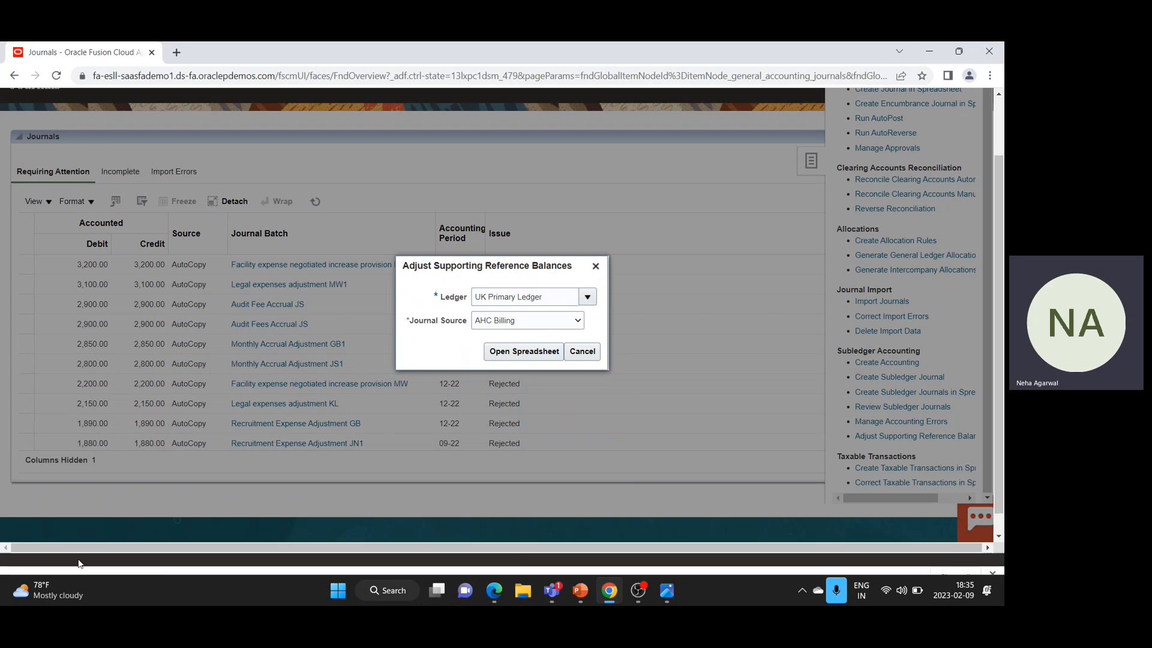
left_click(80, 564)
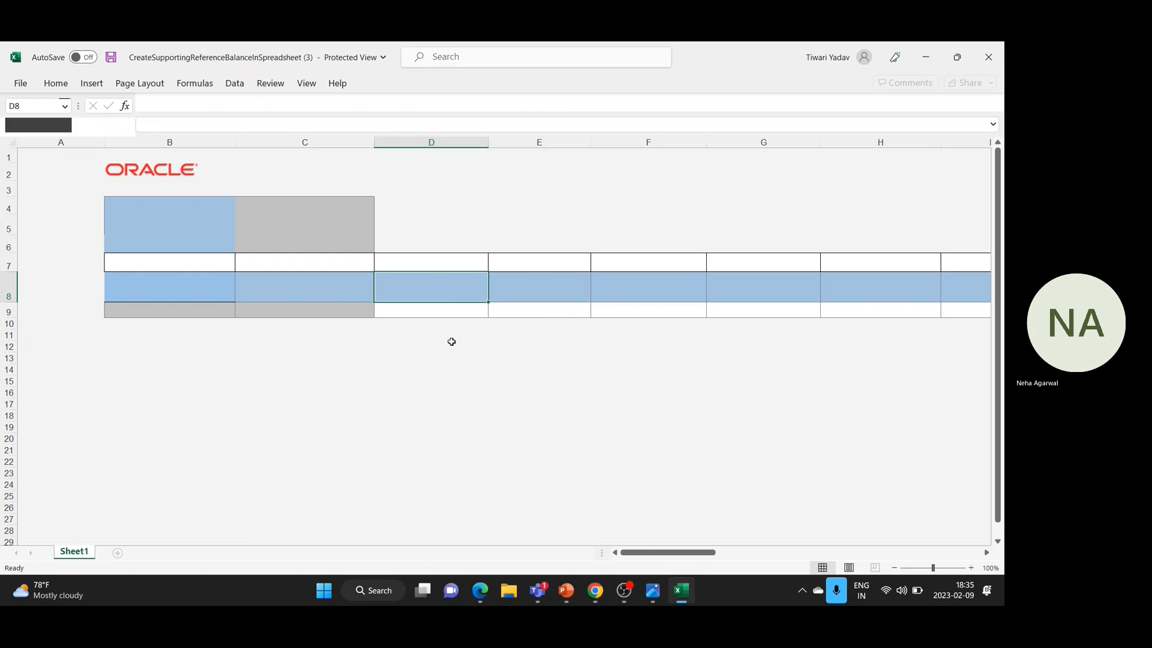
Enable editing, agree to connect to Oracle, and enter the sign-in username
left_click(540, 102)
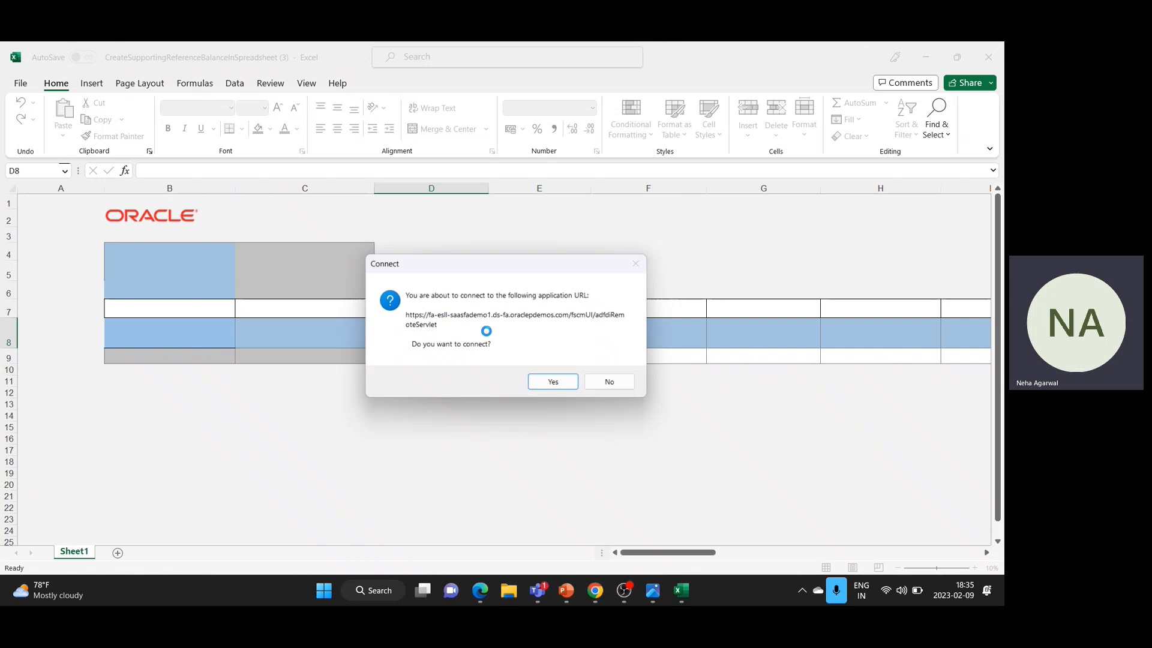
left_click(578, 383)
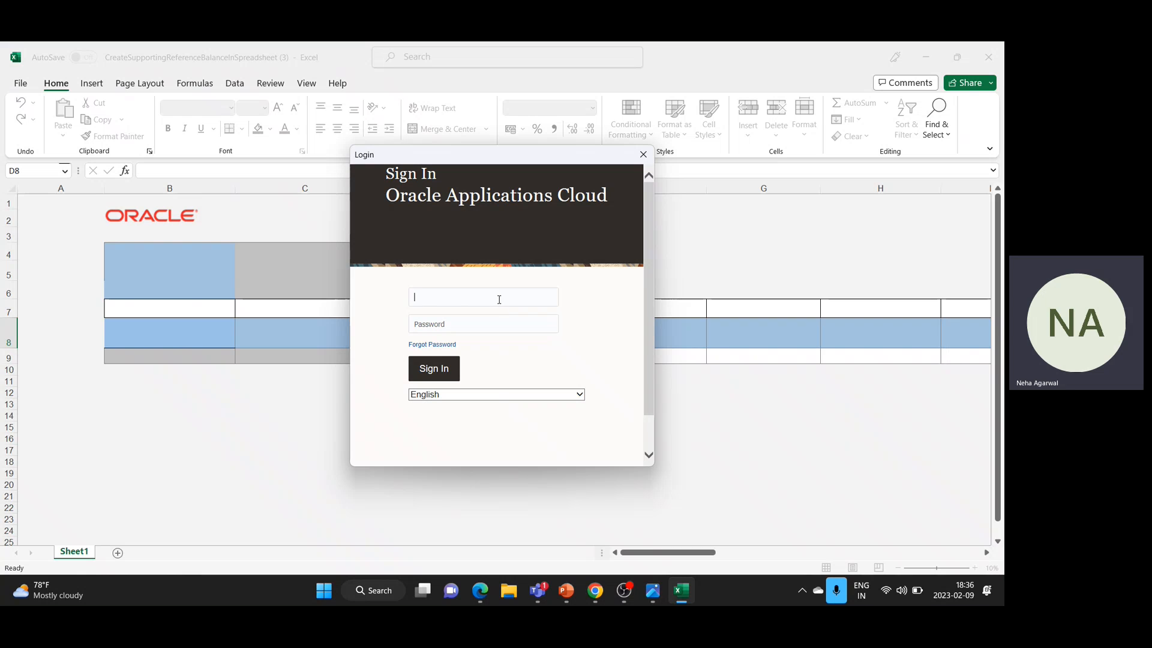
type("asey.brown")
key("Tab")
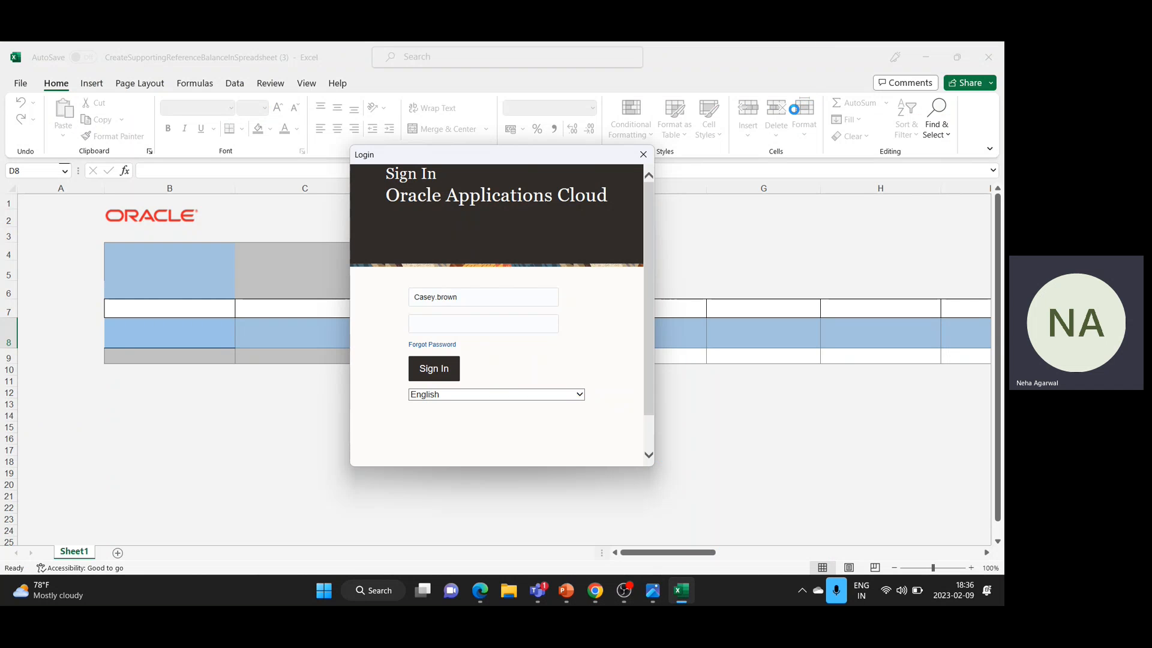
Paste the account password from the saved credentials file, sign in, and skip the add-in update
key("super+d")
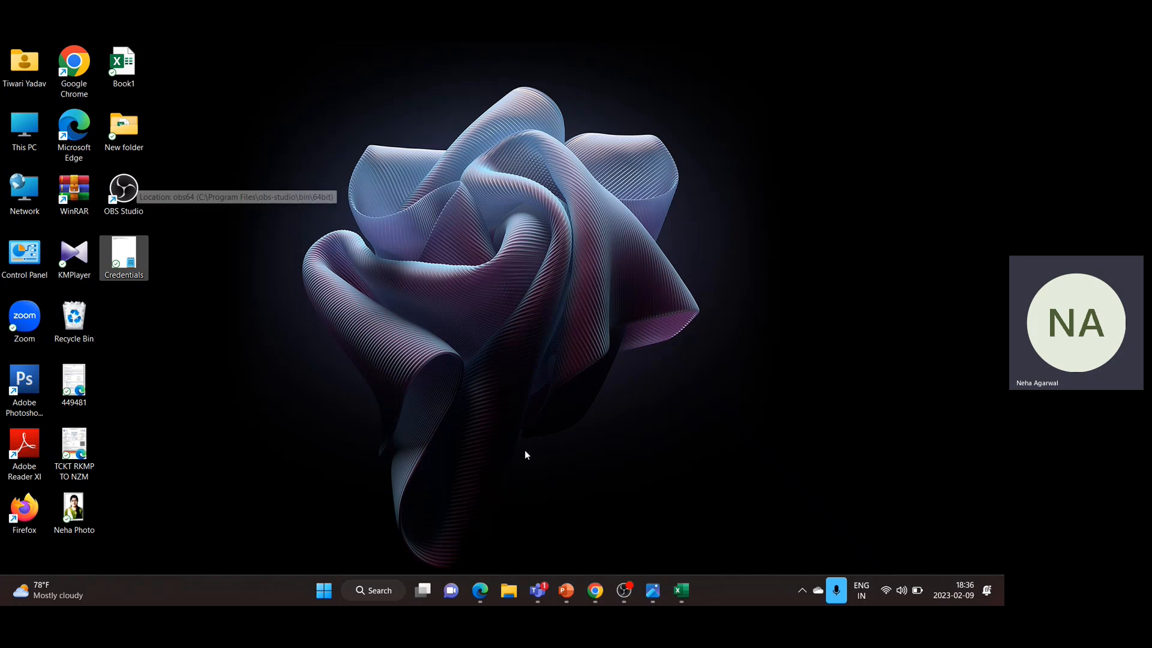
double_click(126, 246)
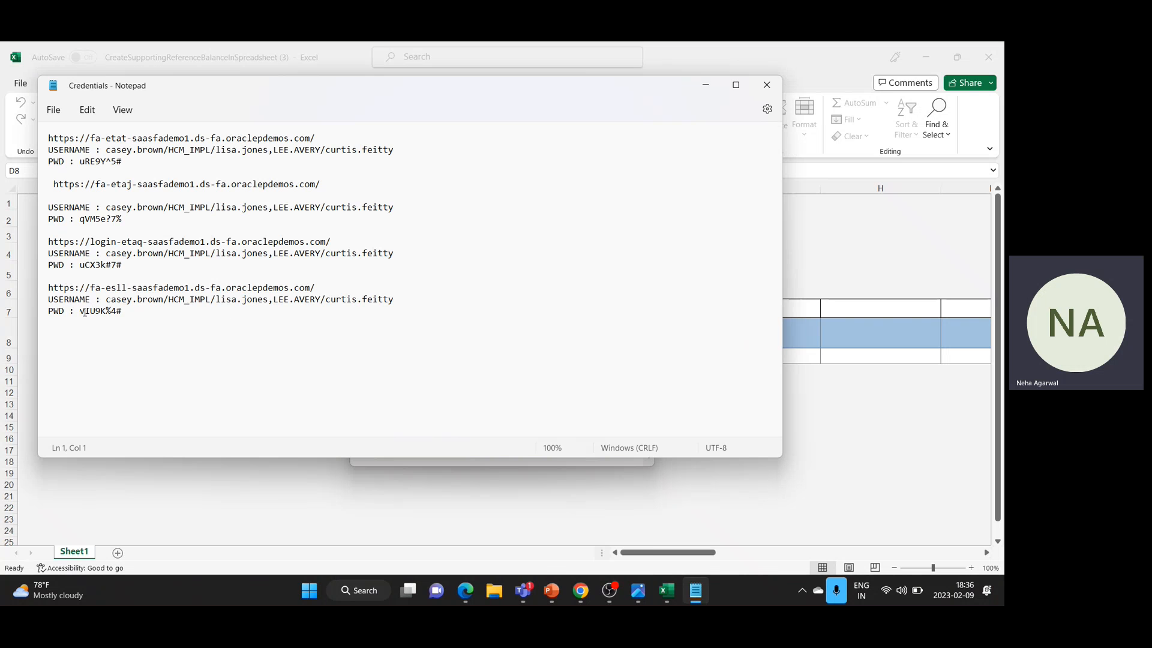
left_click_drag(80, 311, 121, 320)
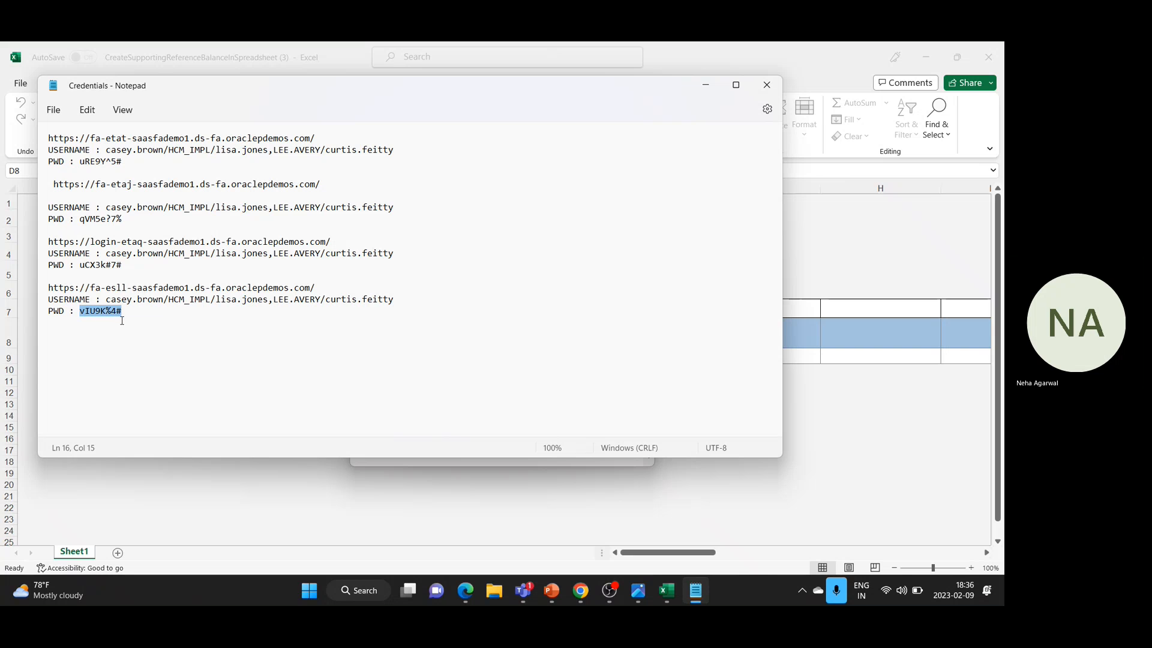
left_click(707, 90)
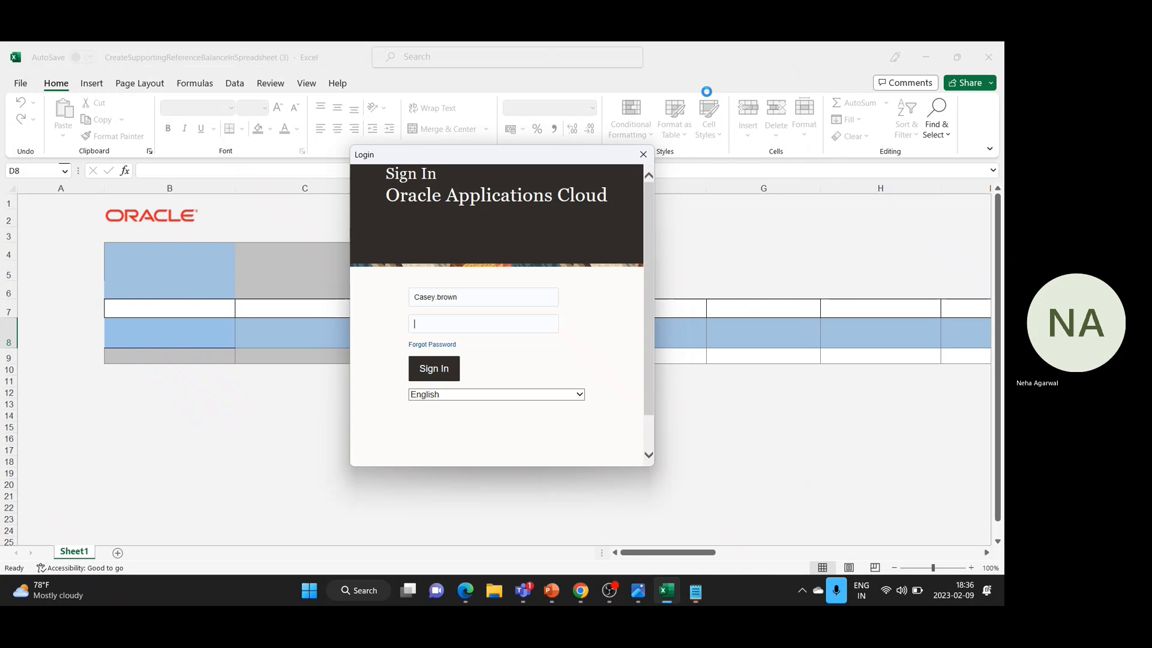
key("ctrl+v")
left_click(419, 368)
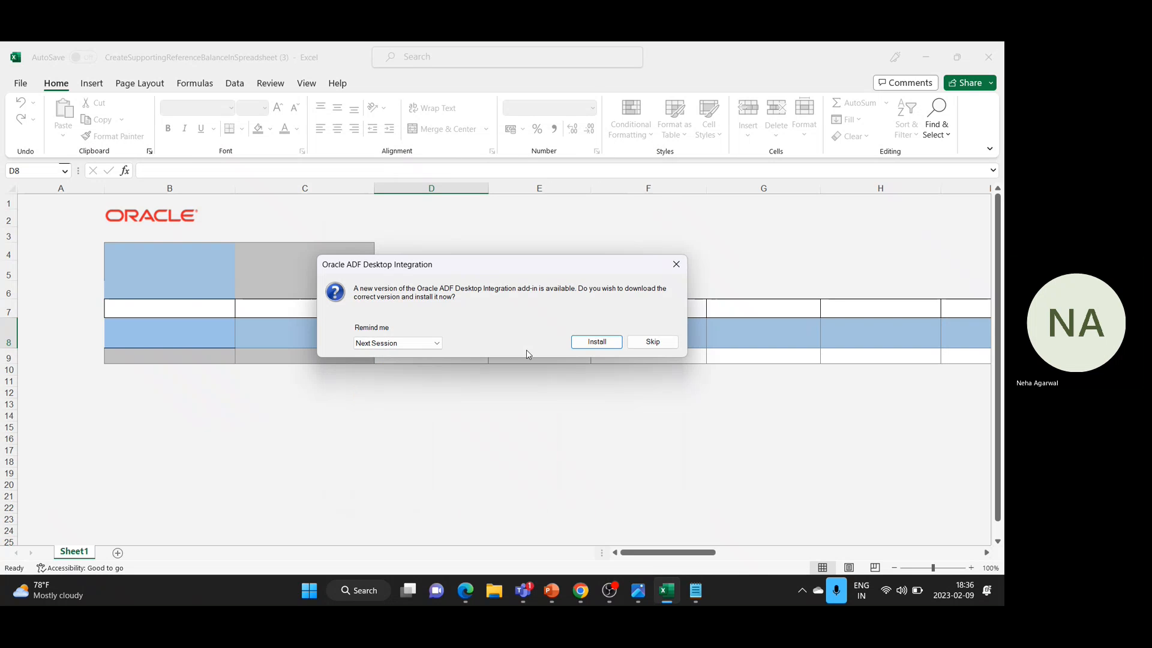
left_click(645, 342)
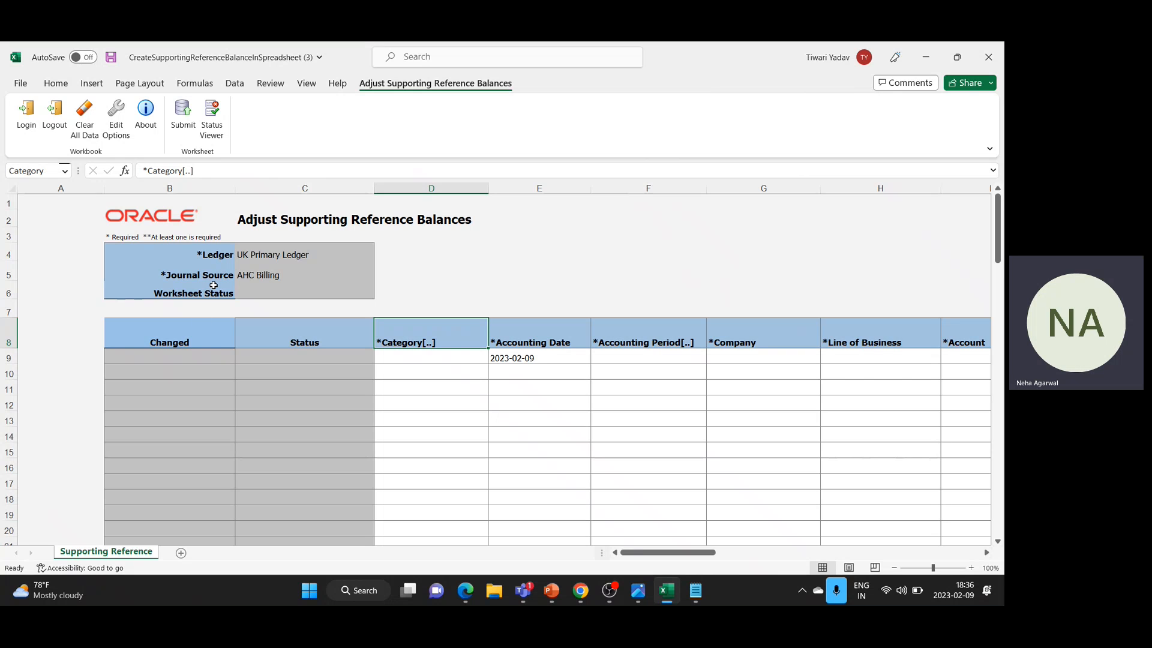
Step through the first entry row from Category and Accounting Period across to Currency
left_click(470, 360)
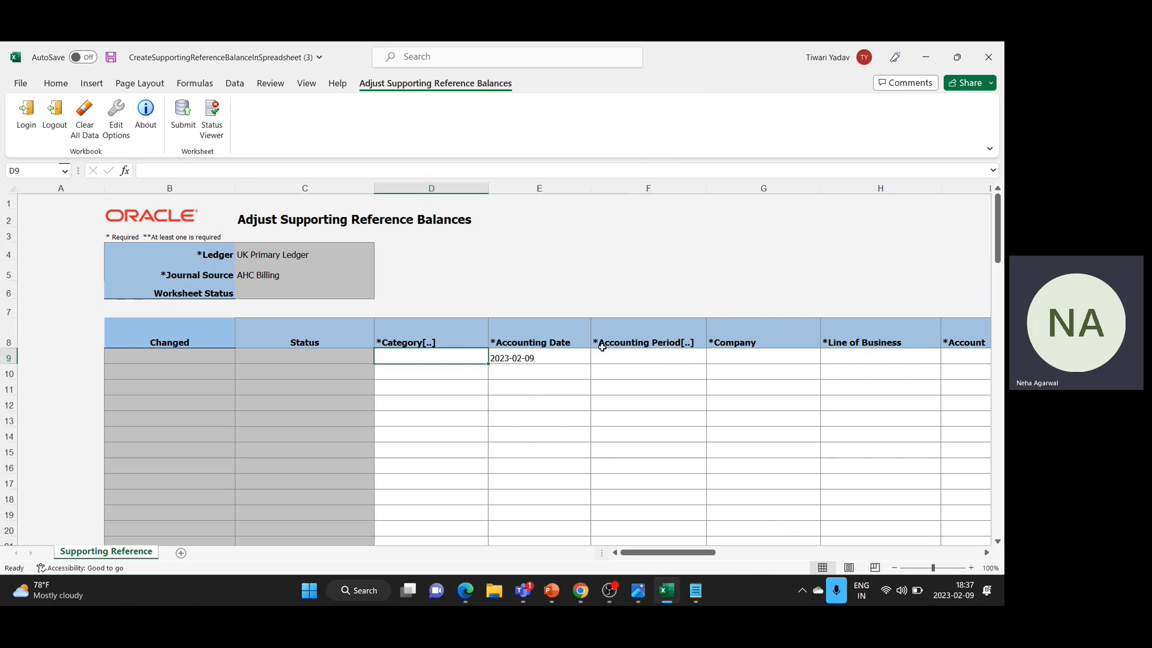
left_click(661, 363)
key("Tab")
key("Tab")
key("Tab")
key("Tab")
key("Tab")
key("Tab")
key("Tab")
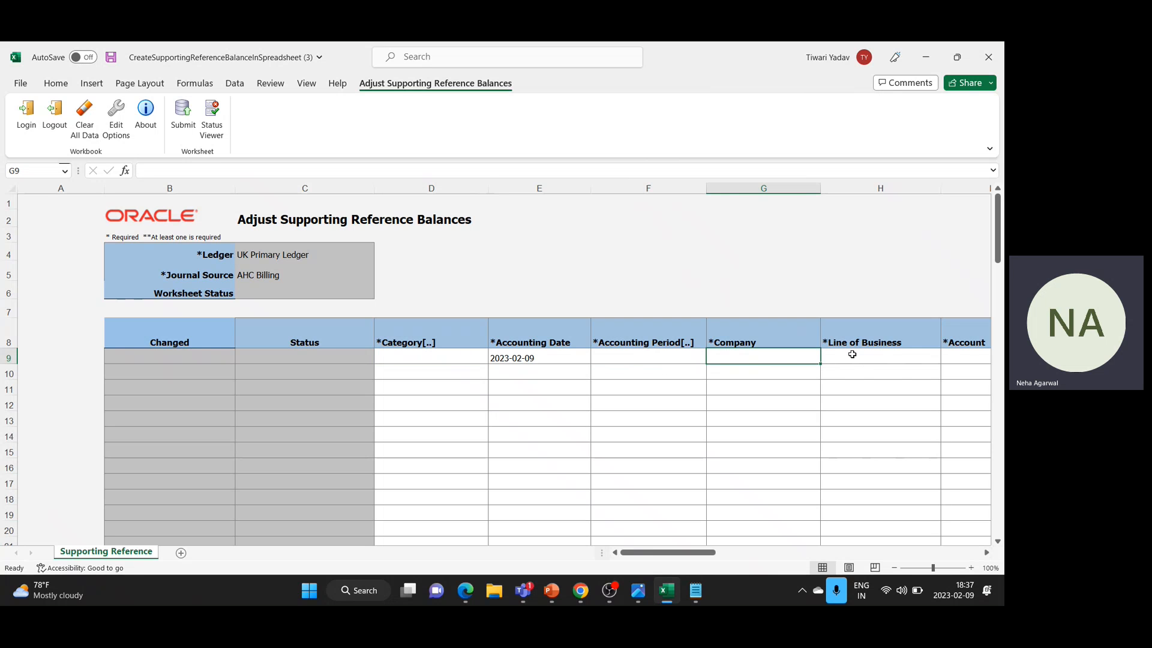
key("Tab")
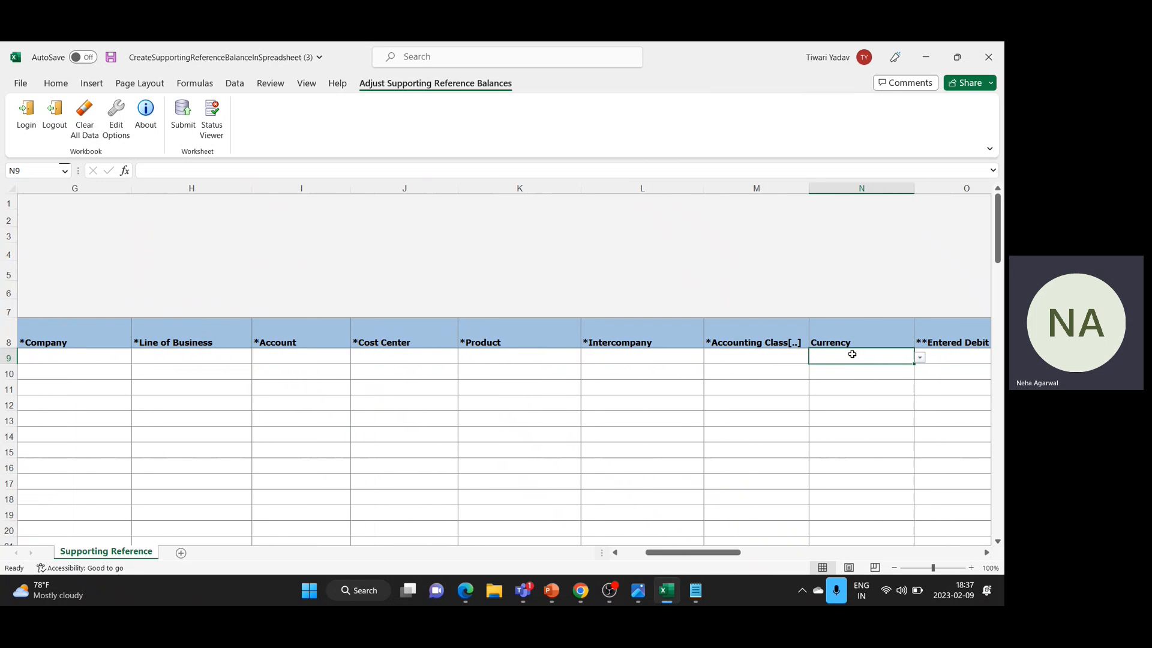
key("shift+Tab")
key("shift+Tab")
key("shift+Tab")
key("shift+Tab")
key("shift+Tab")
key("Tab")
key("Tab")
key("Tab")
key("Tab")
key("Tab")
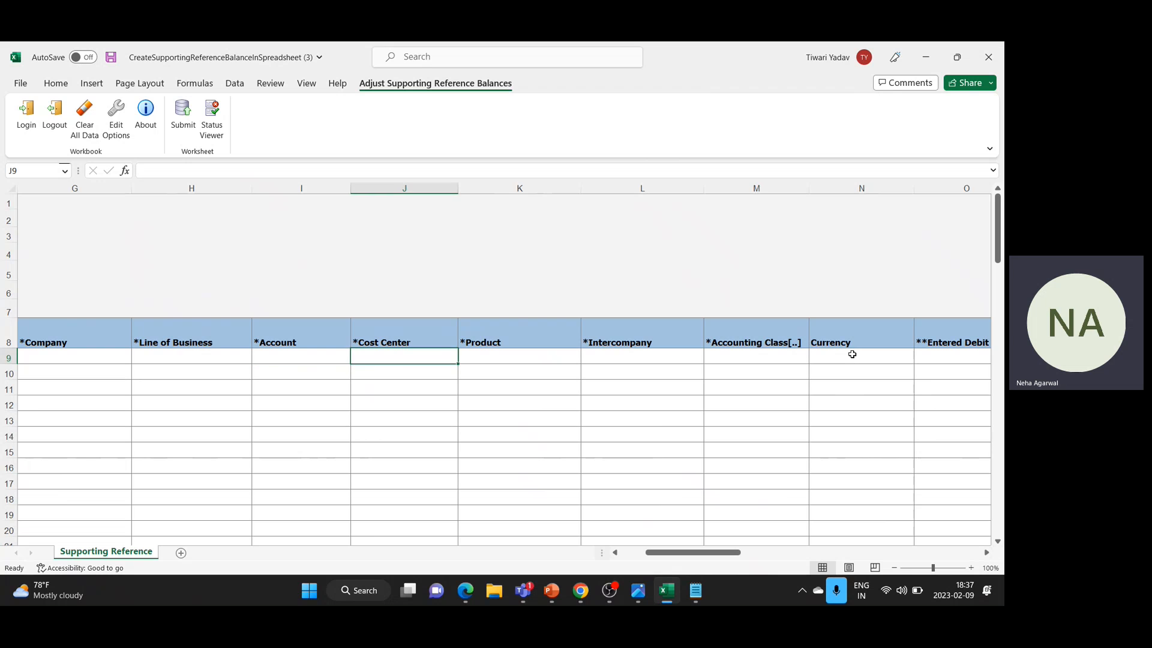
key("Tab")
key("Tab")
Check Conversion Date and Entered Debit/Credit cells, then close the workbook with Don't Save
key("Tab")
key("shift+Tab")
key("shift+Tab")
key("Tab")
key("shift+Tab")
key("Tab")
key("shift+Tab")
key("Tab")
key("shift+Tab")
key("Tab")
key("shift+Tab")
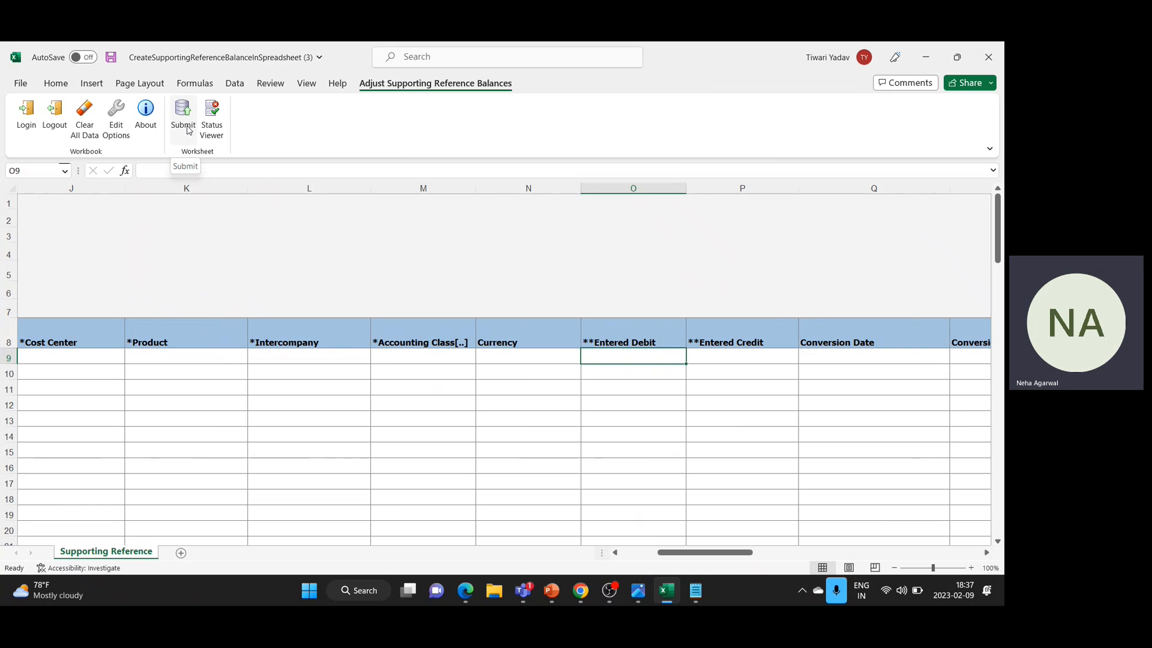
left_click(997, 49)
left_click(511, 341)
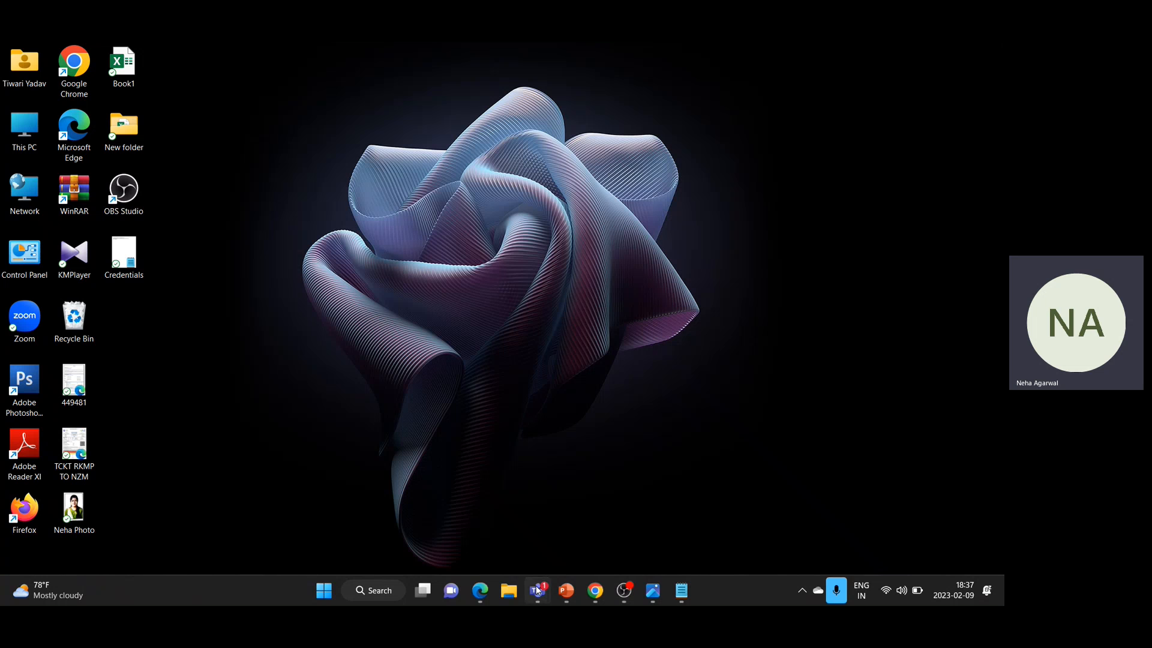
Start the 'ppt for webinar 4' slide show from slide 5, 'Defining Journal Entry Rule Set'
left_click(566, 593)
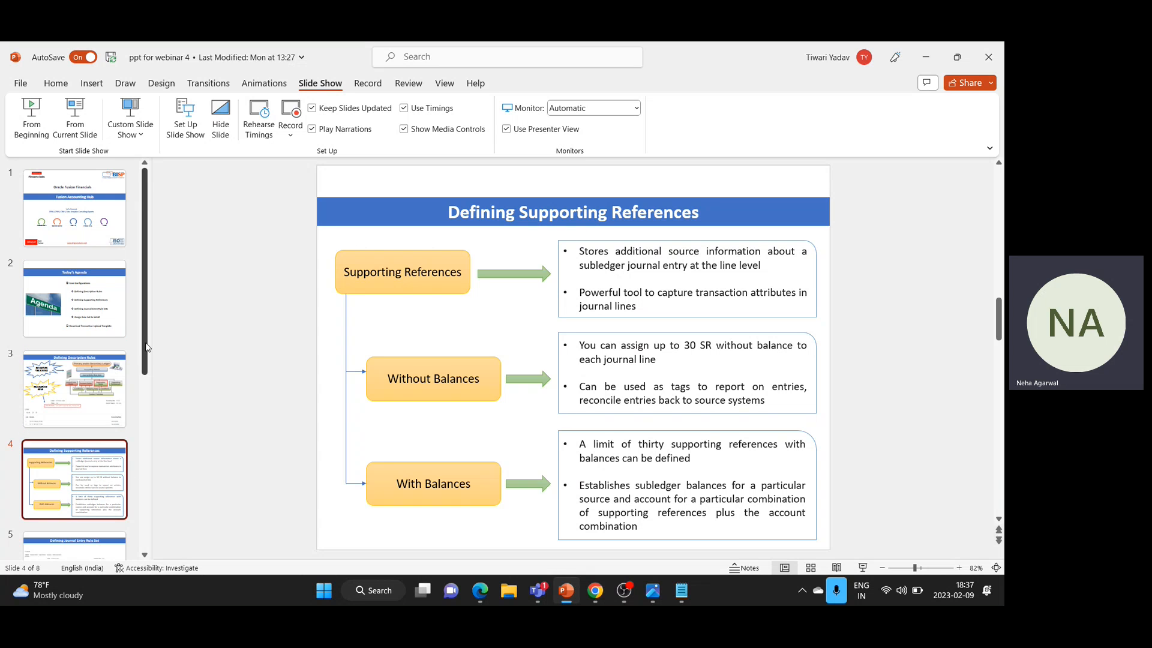
scroll(103, 444, "down", 2)
key("Down")
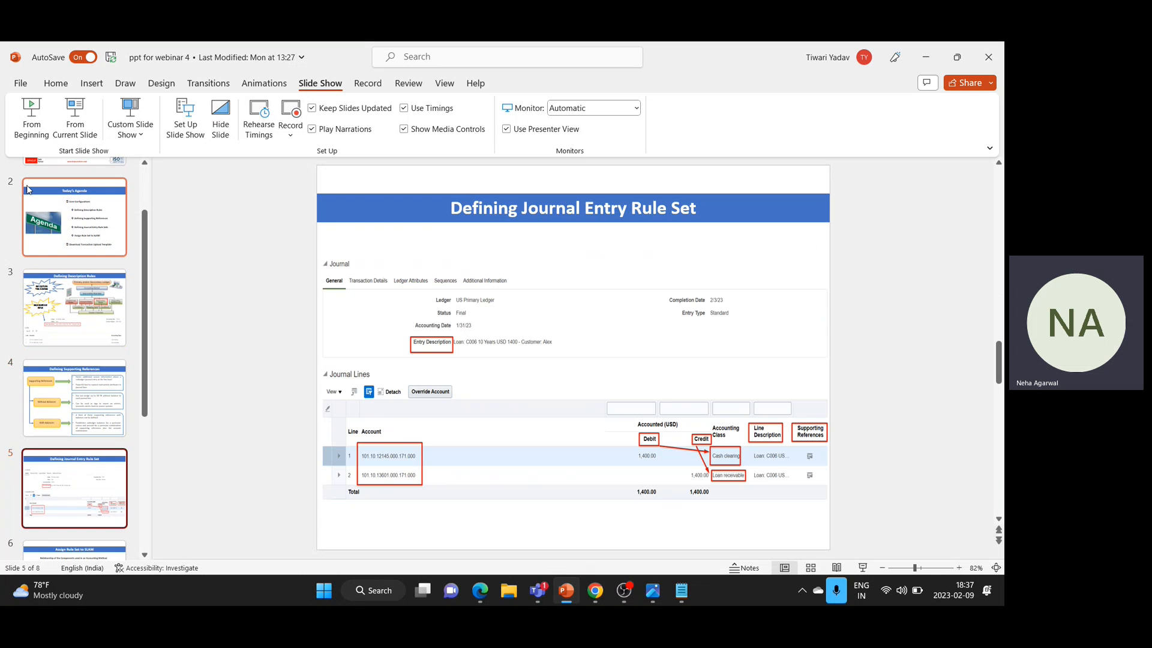
left_click(75, 120)
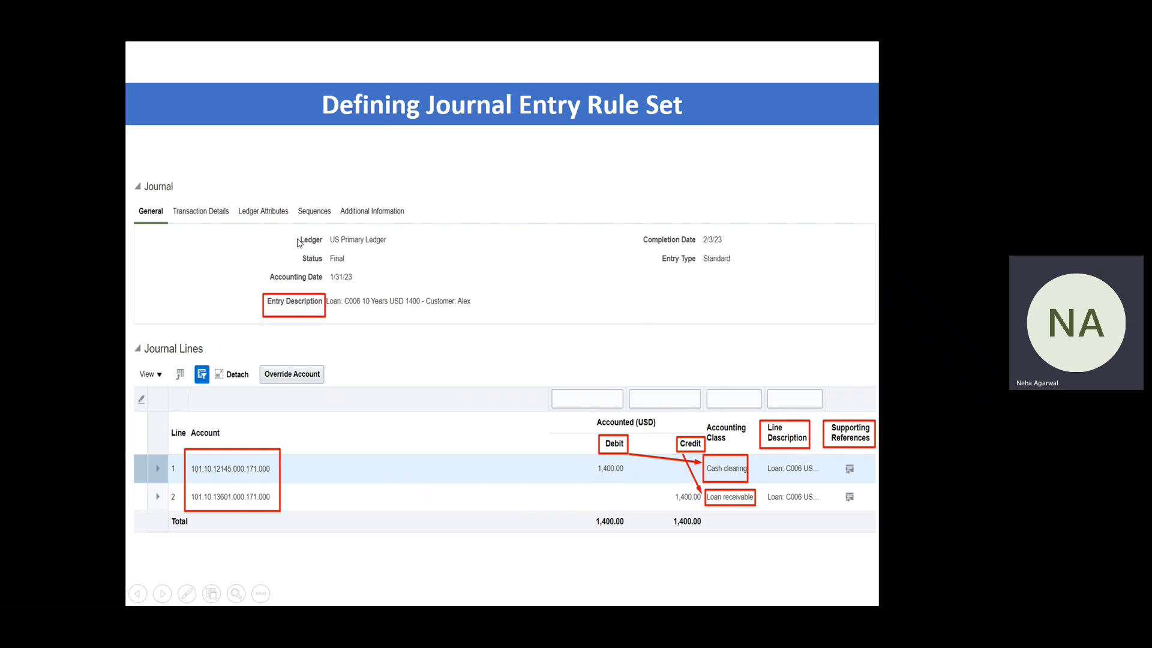
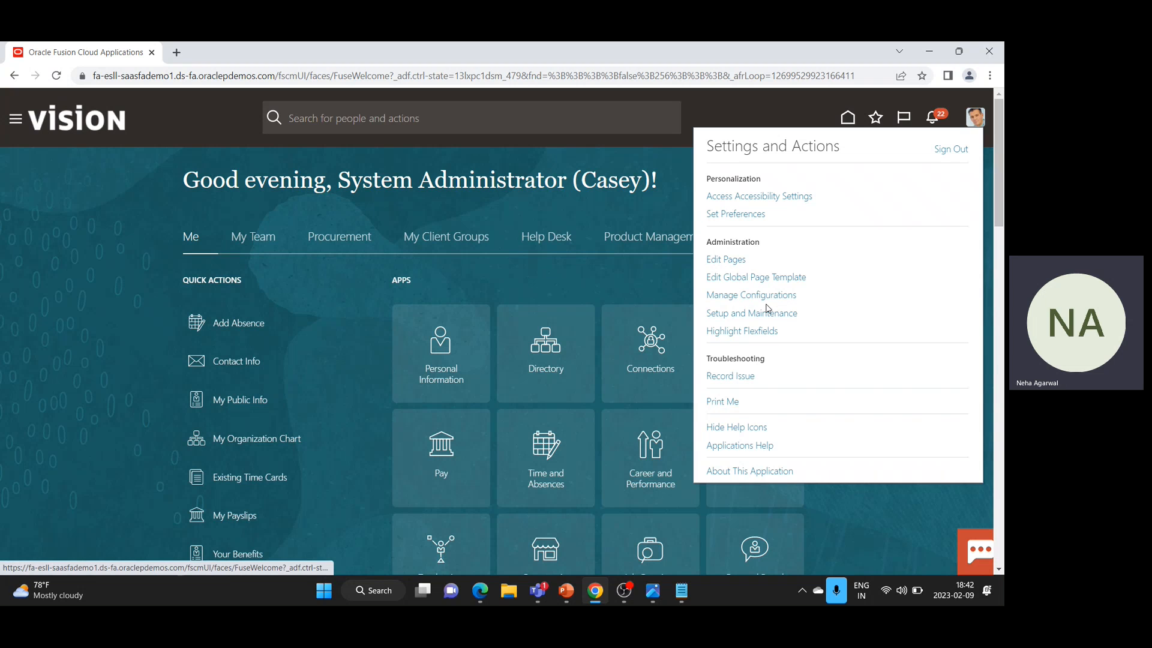
Open Manage Subledger Journal Entry Rule Sets from the Fusion Accounting Hub offering's Accounting Transformation tasks
left_click(749, 314)
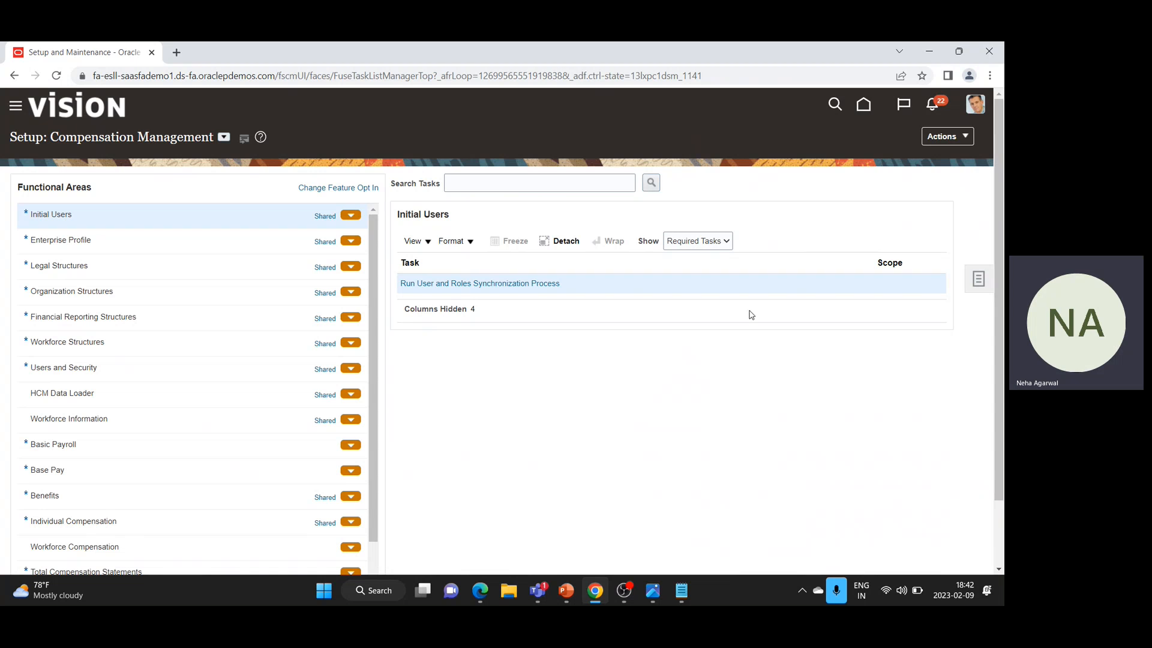
left_click(224, 138)
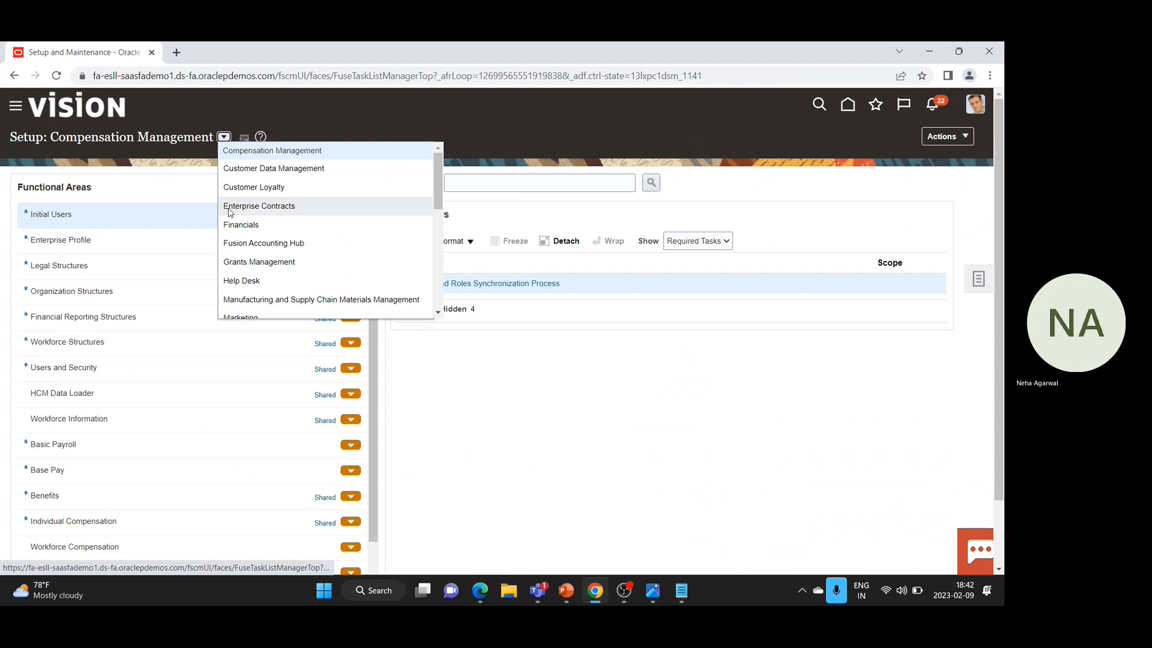
left_click(247, 241)
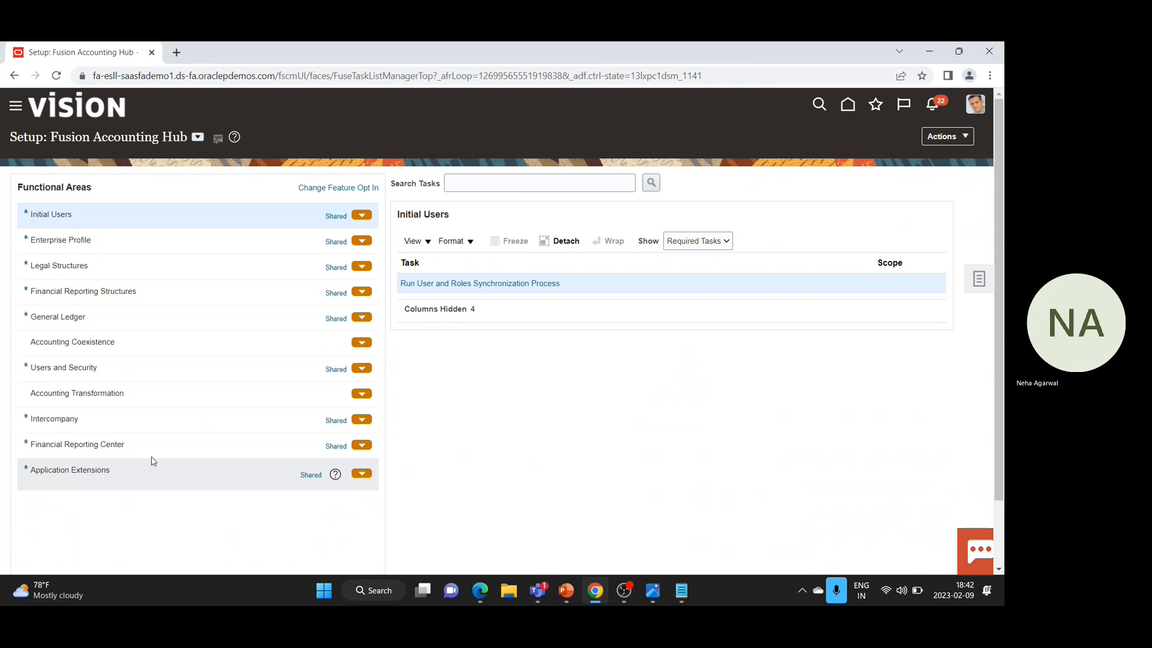
left_click(160, 399)
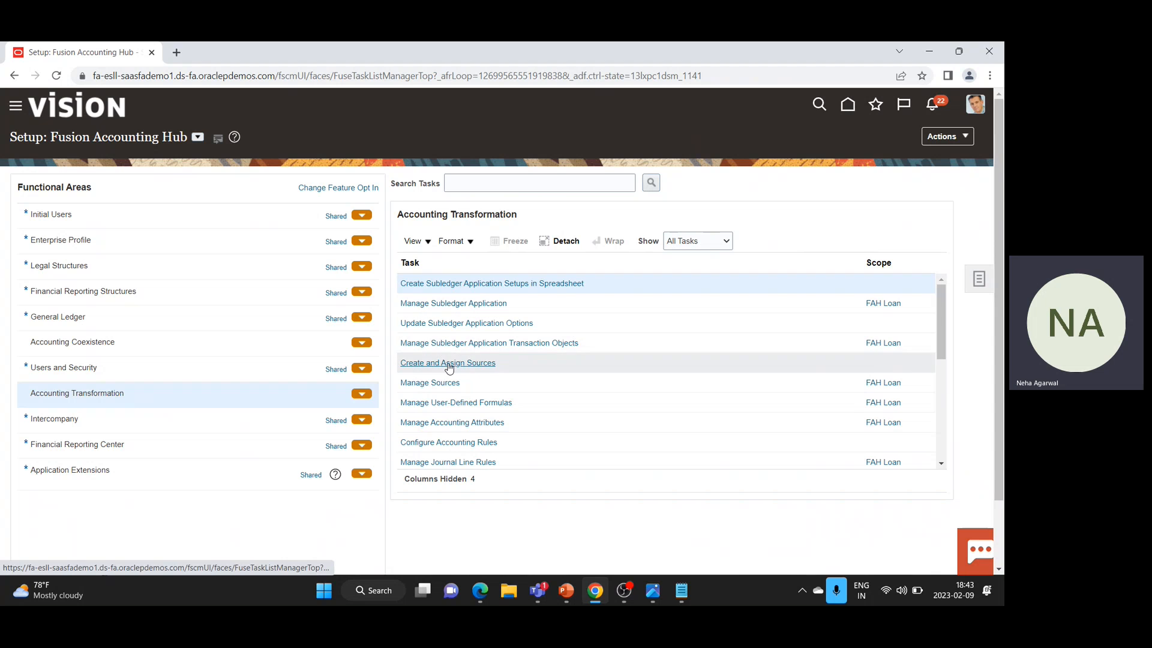
scroll(444, 449, "down", 1)
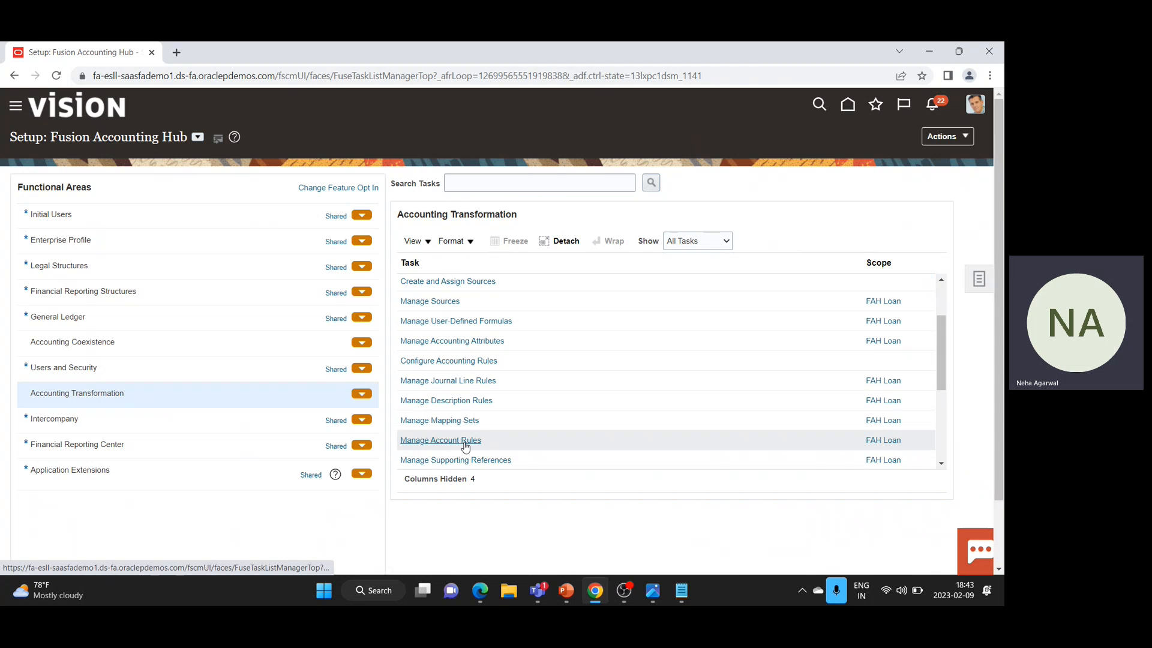
scroll(465, 447, "down", 1)
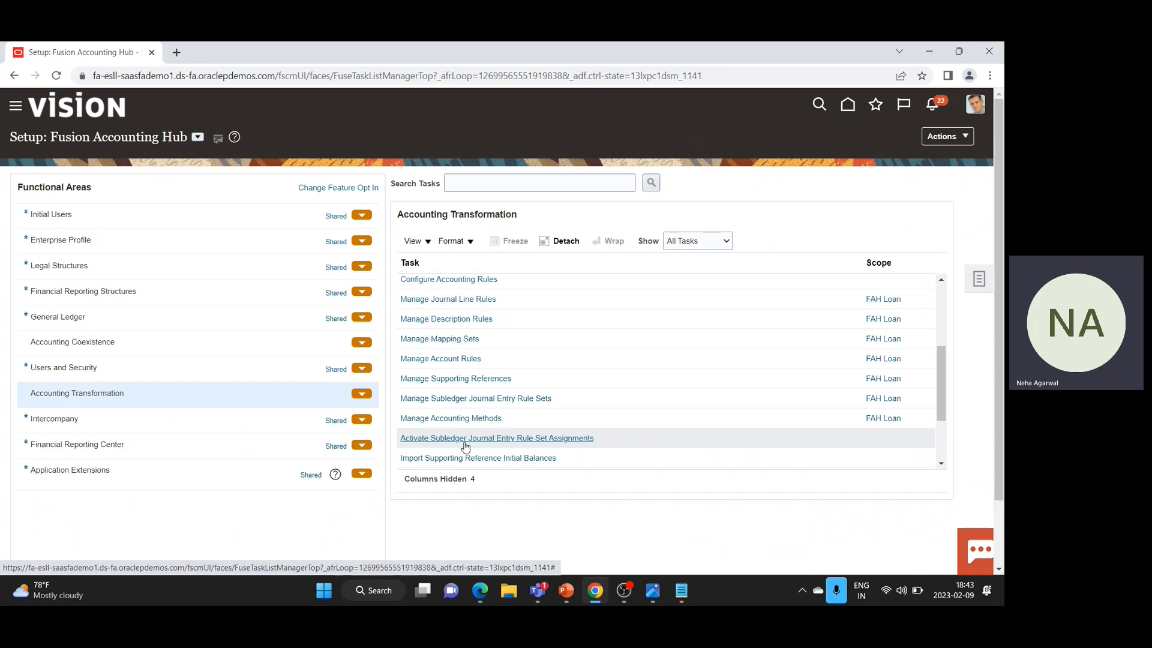
left_click(465, 399)
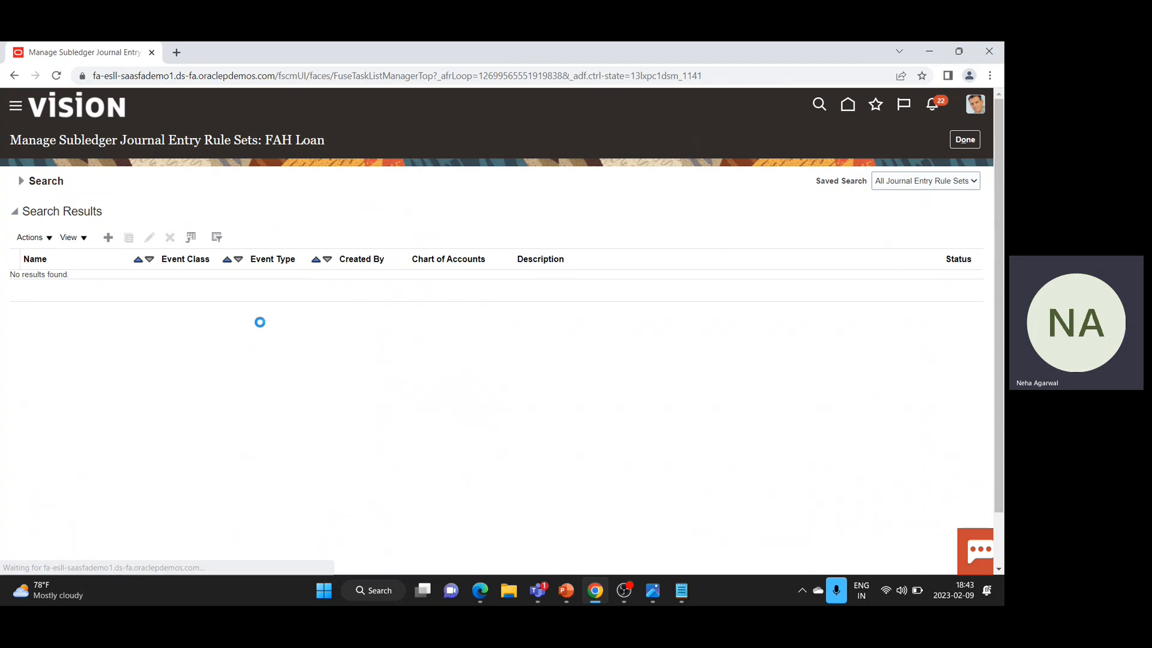
Create a new rule set named 'FAH Interest Accrual' with short name FAH_INT_ACC
left_click(108, 238)
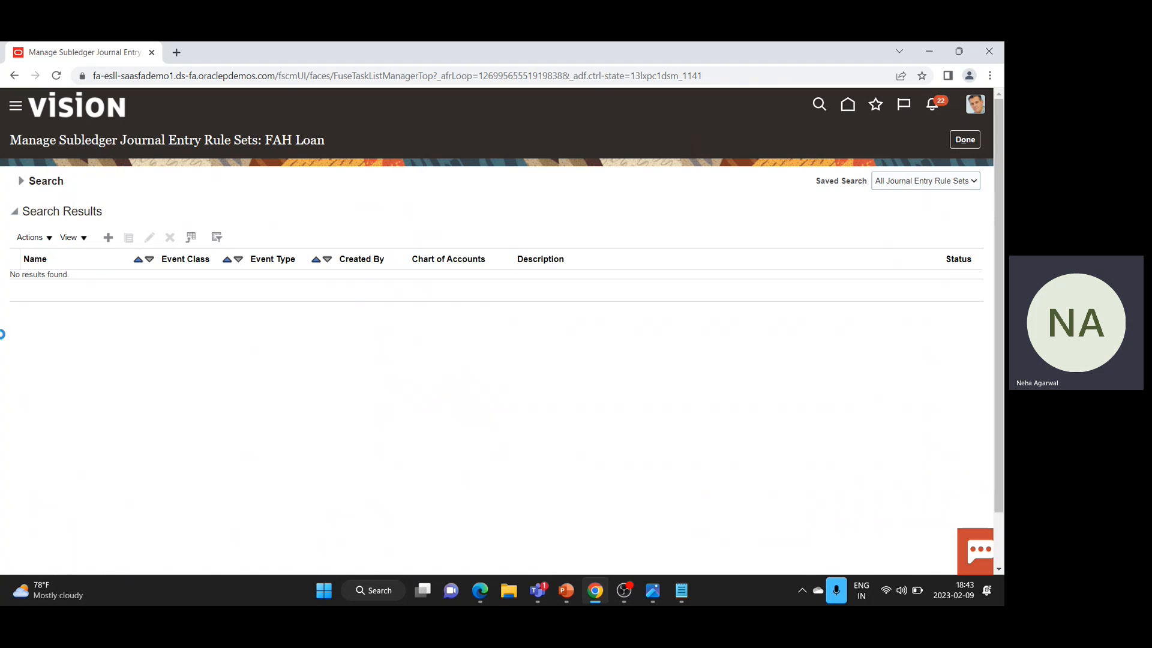
left_click(287, 191)
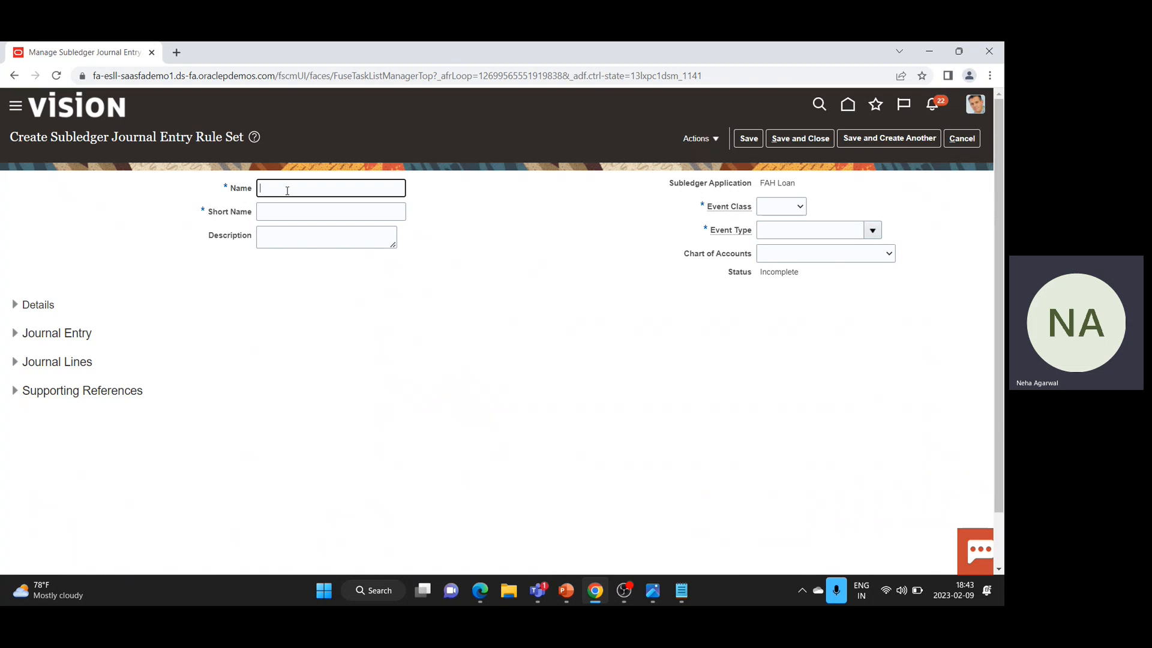
type("FAH ")
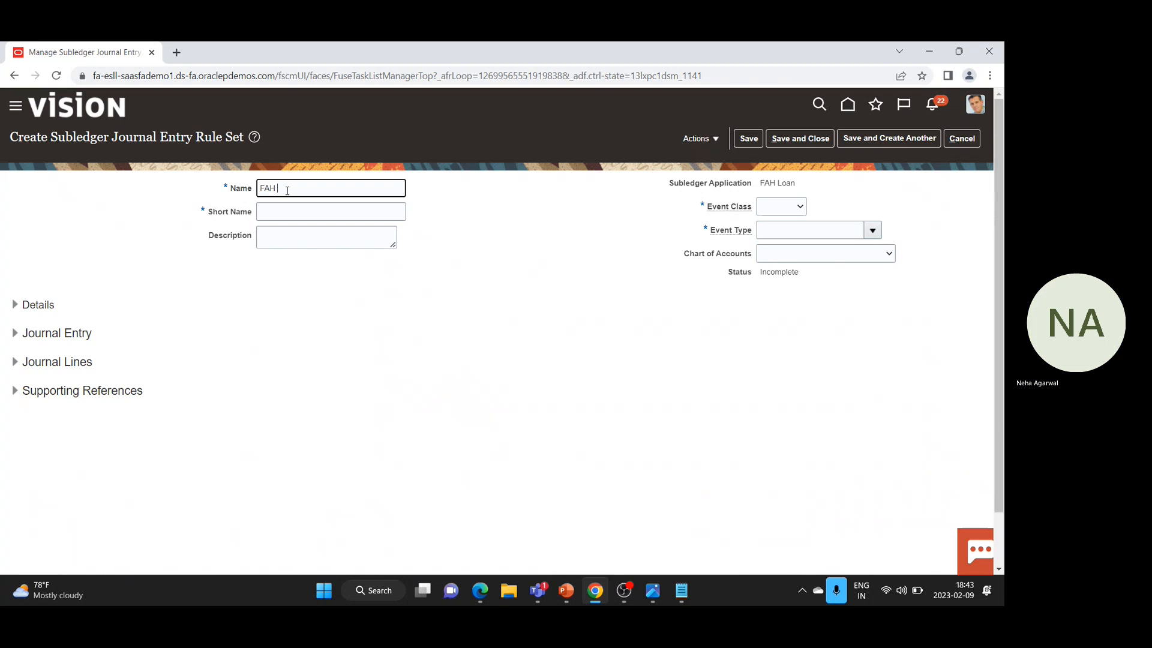
type("Interest Accrual")
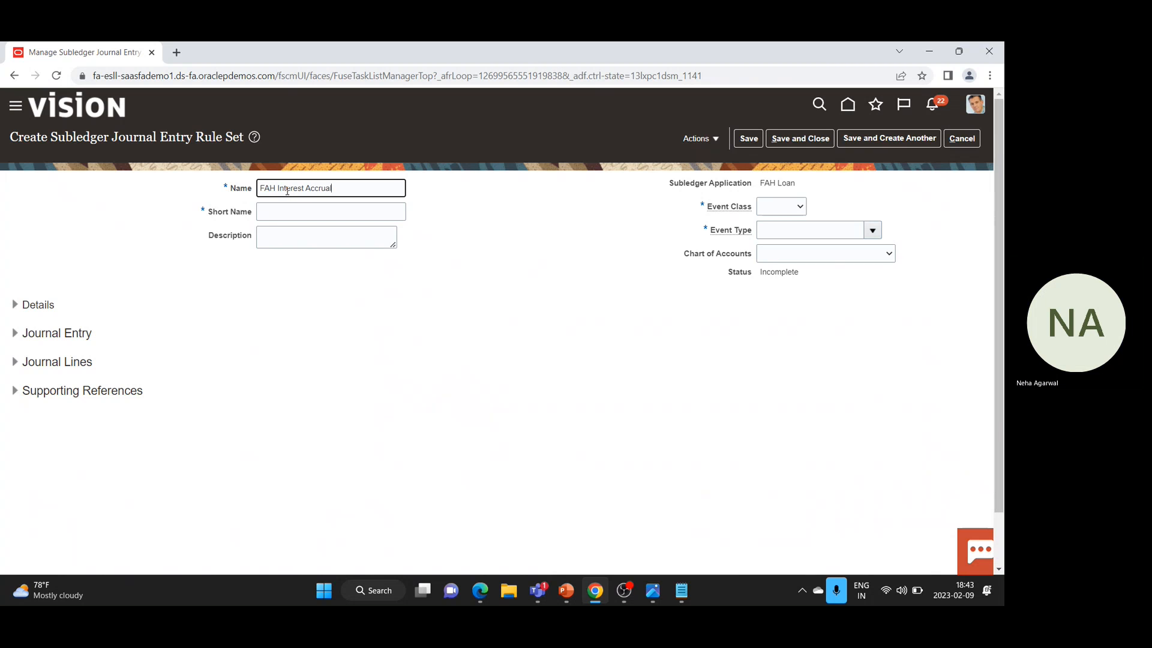
key("Tab")
type("FAH")
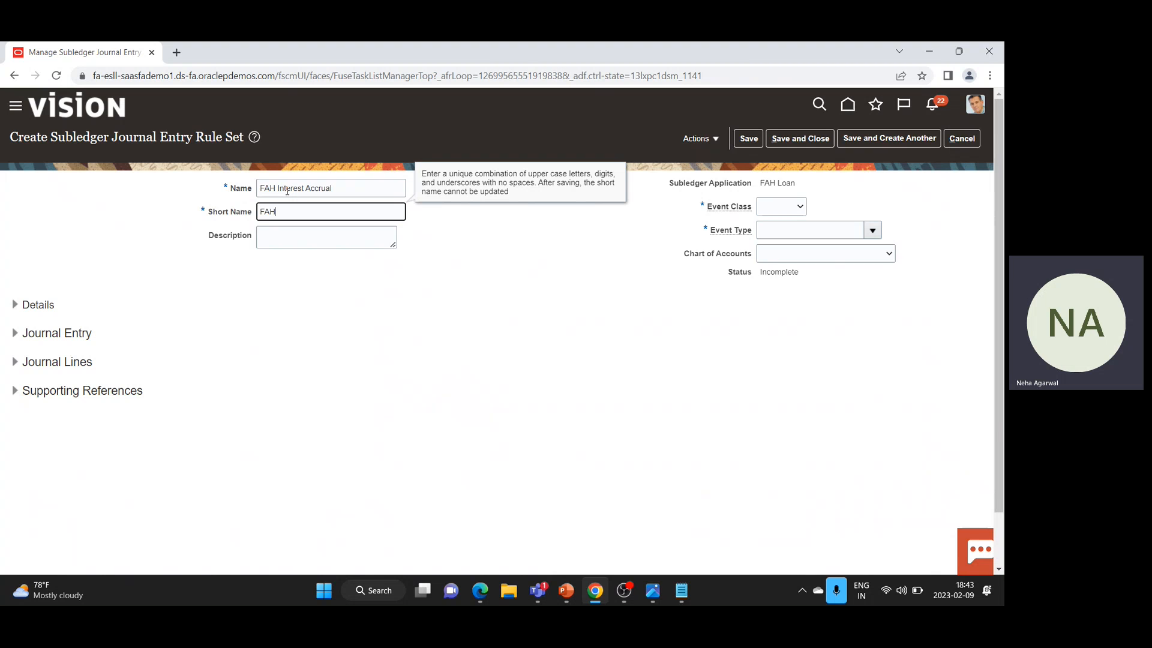
type("_INT_ACC")
key("Tab")
key("Tab")
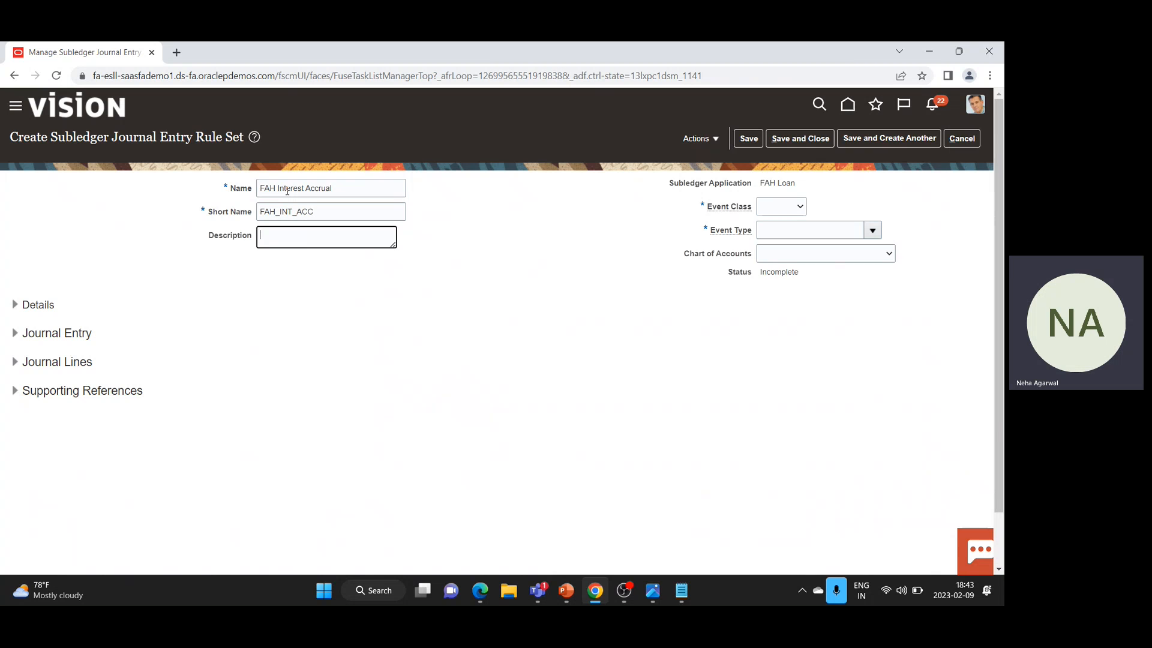
Set the event class to FAH Loan and the event type to Interest Accrual 01
left_click(799, 206)
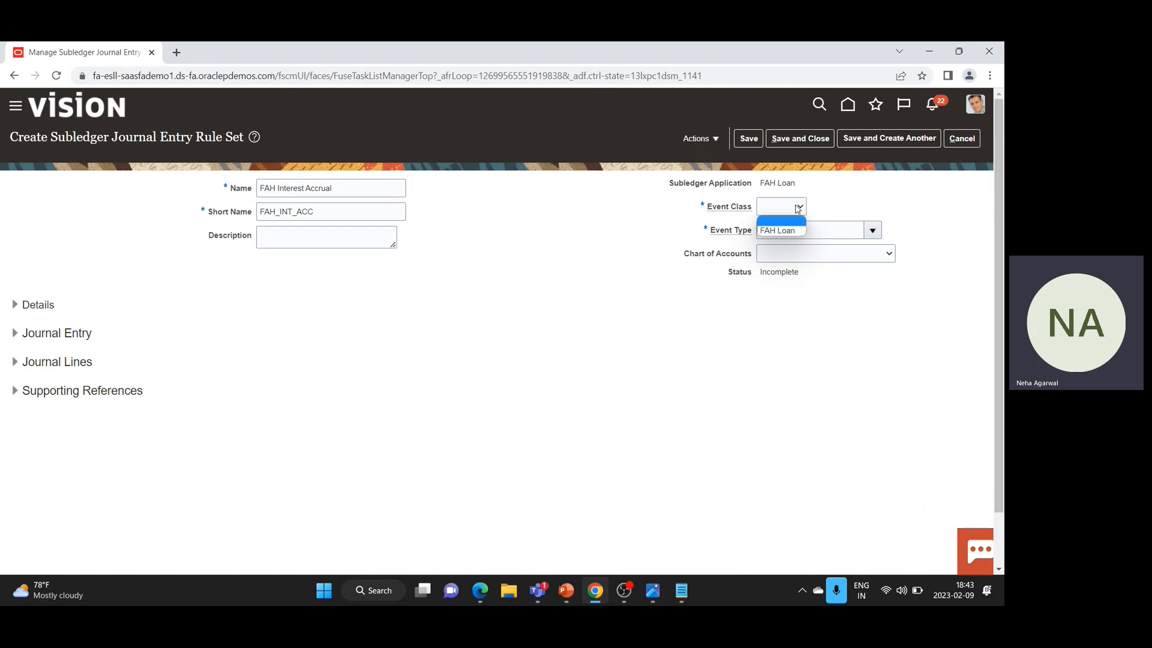
left_click(789, 231)
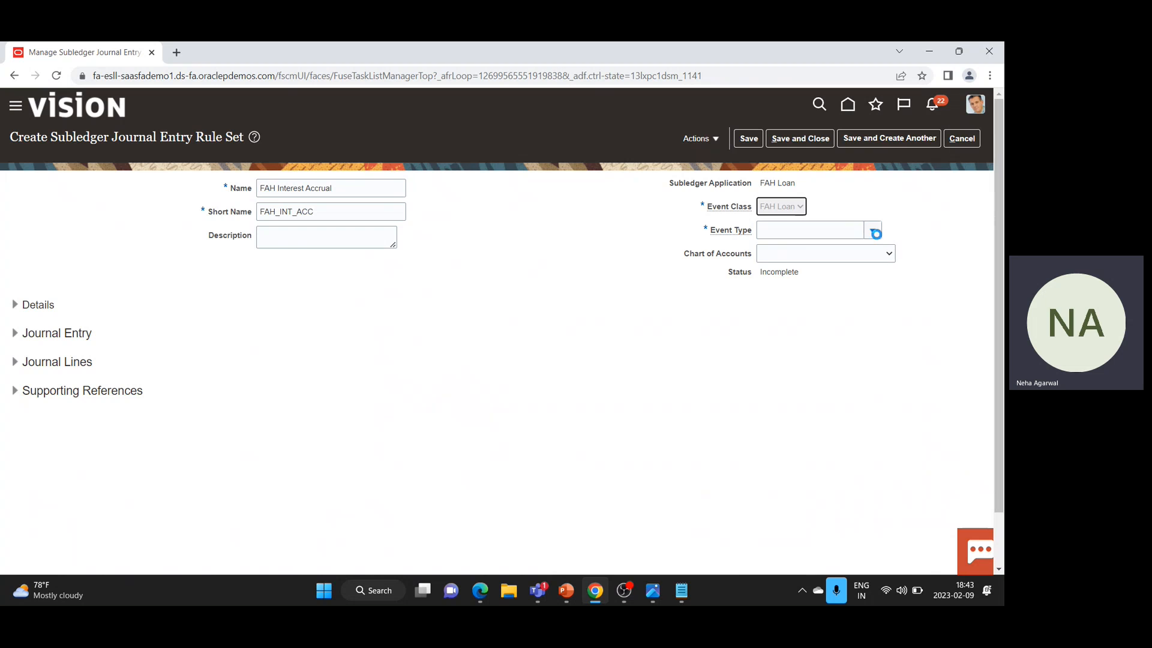
left_click(873, 231)
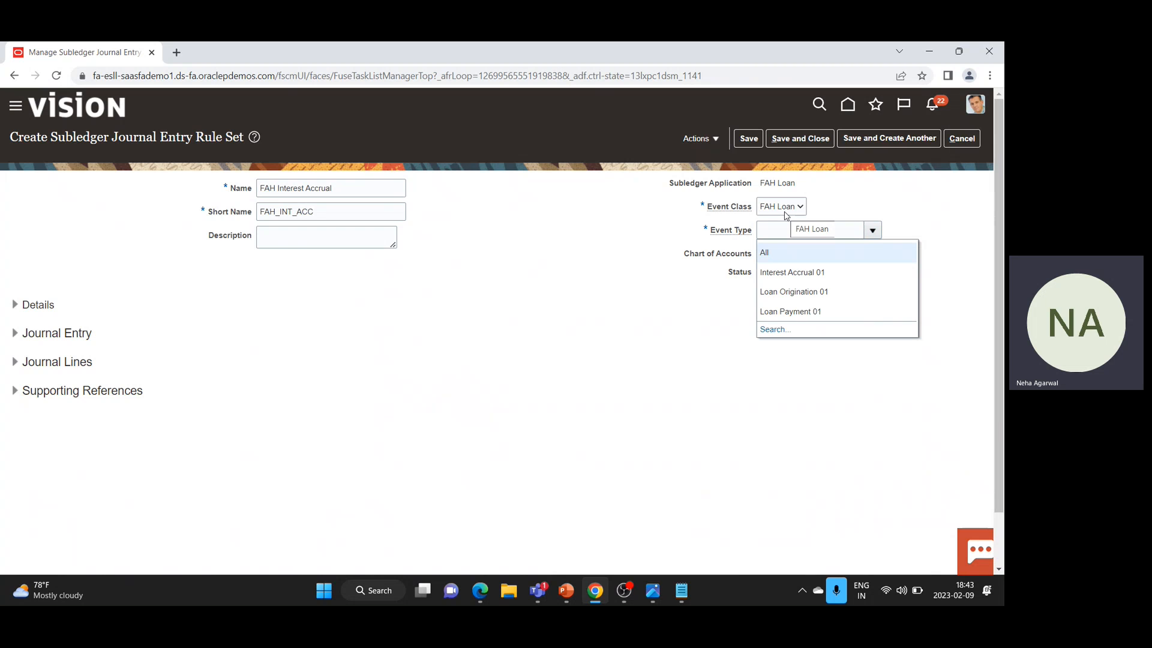
left_click(809, 271)
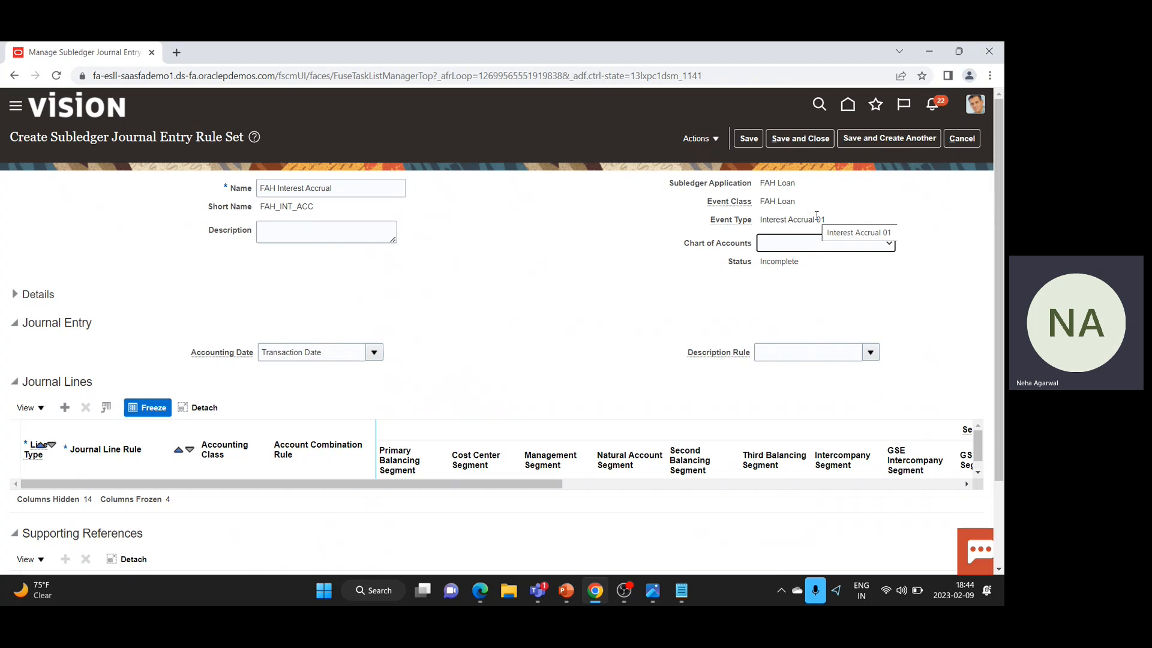
Choose US Chart of Accounts and the Loan Header Description rule, then add a journal line
left_click(888, 246)
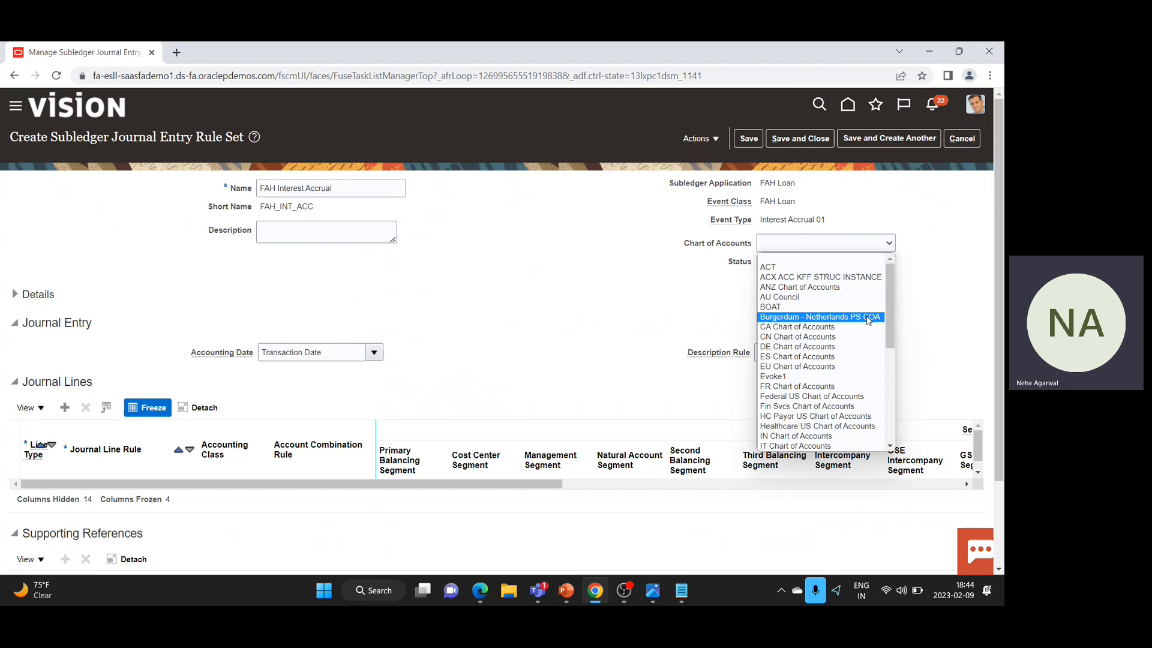
scroll(816, 384, "down", 5)
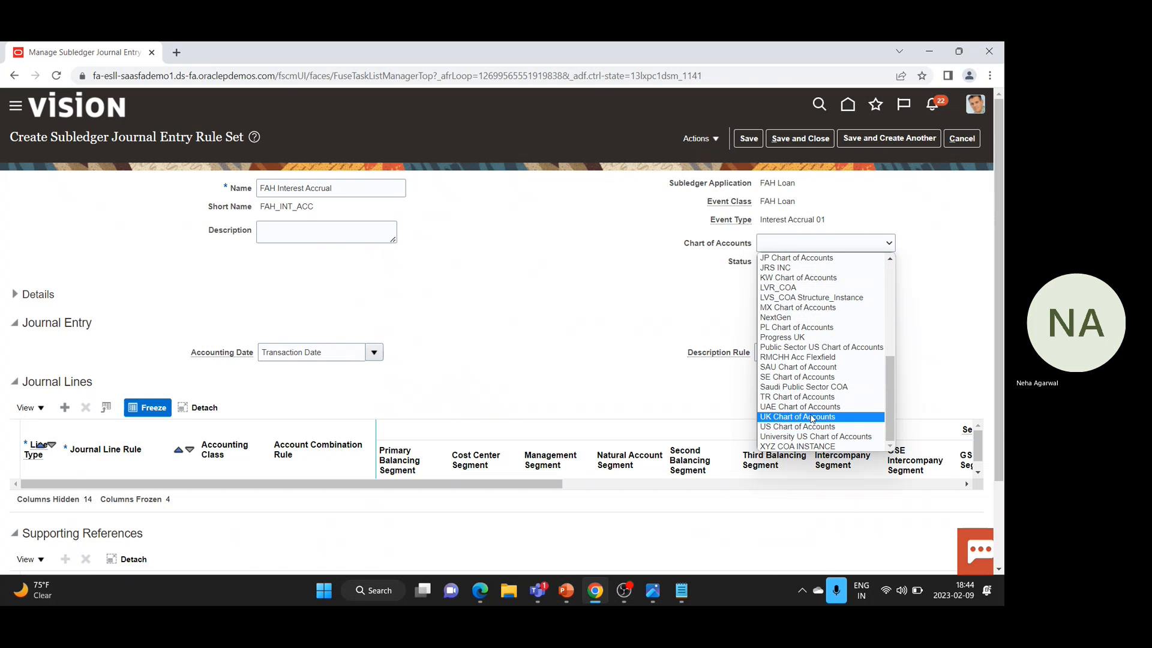
left_click(816, 428)
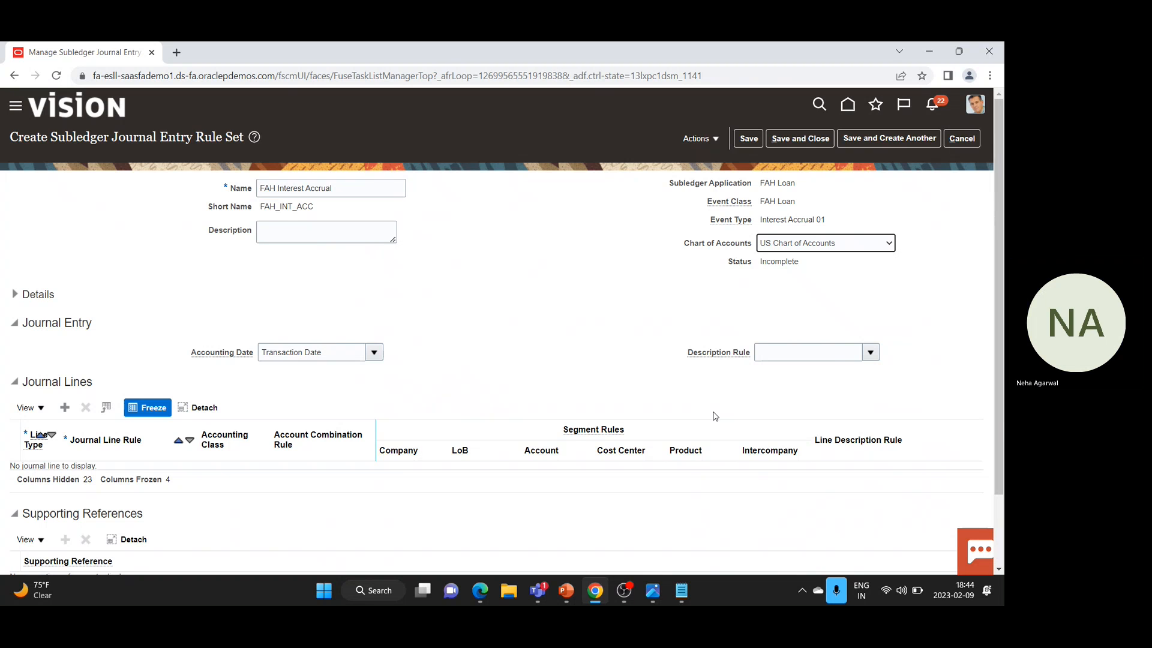
left_click(870, 353)
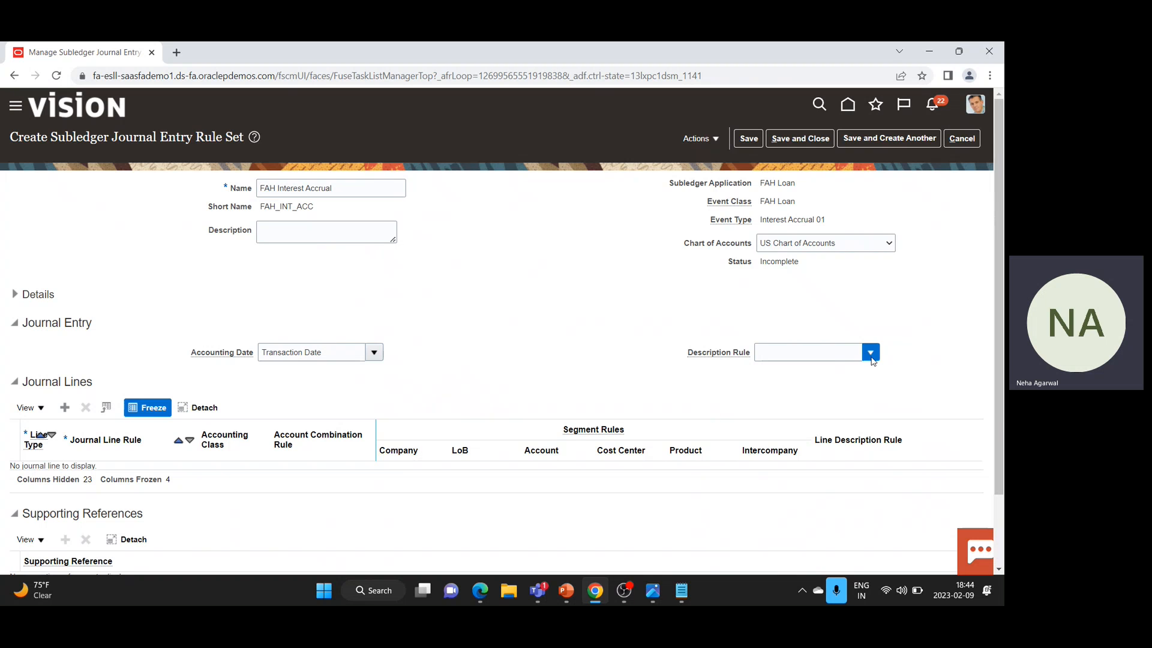
left_click(838, 394)
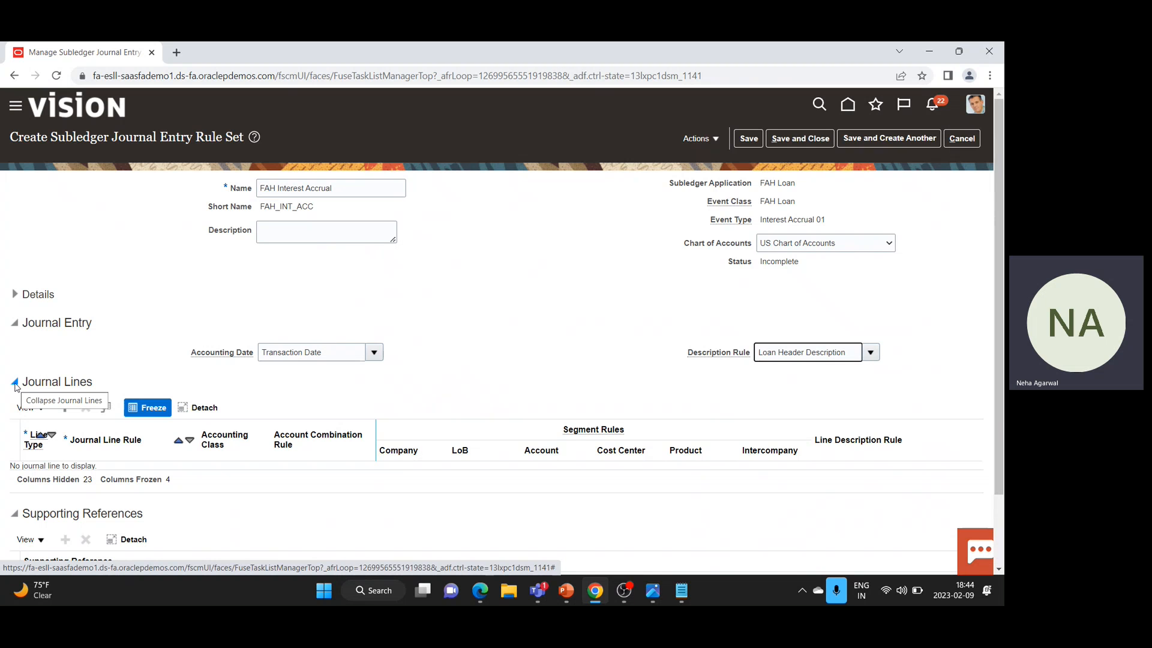
left_click(65, 408)
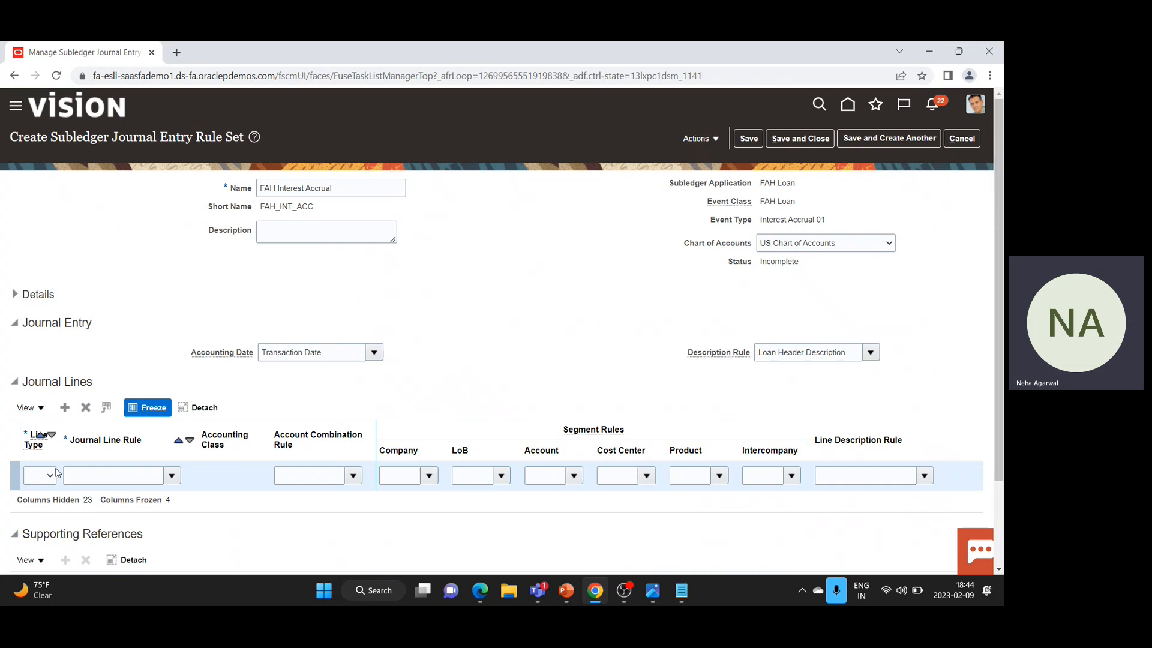
Make the new journal line a Credit line with the FAH Interest Income line rule
left_click(51, 476)
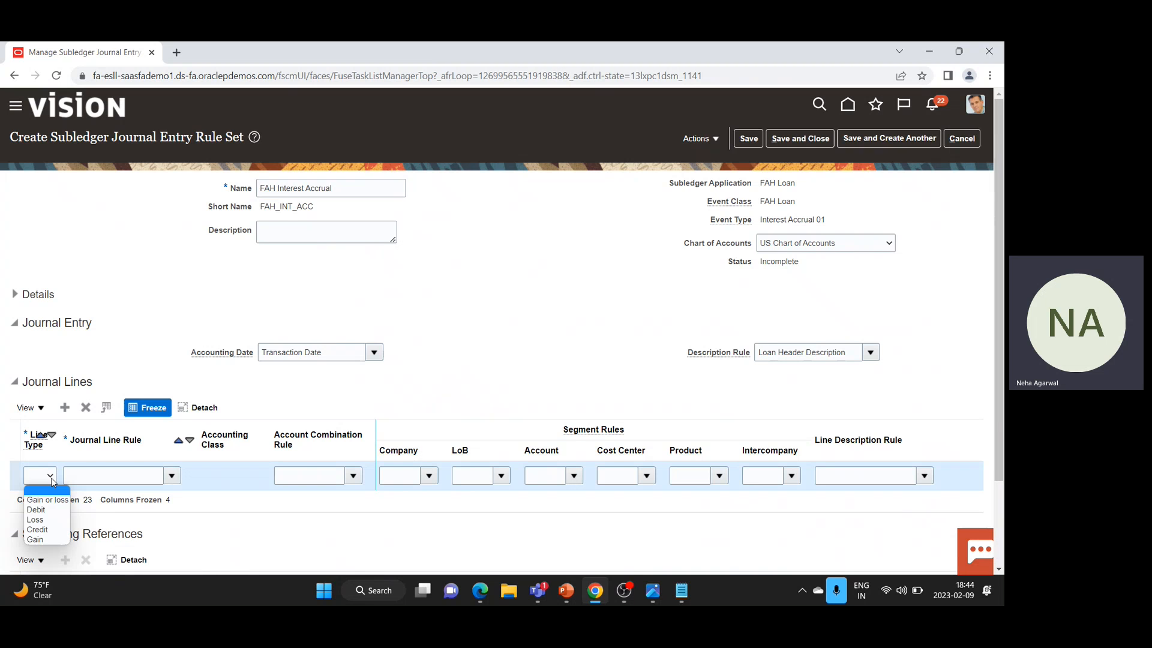
left_click(44, 529)
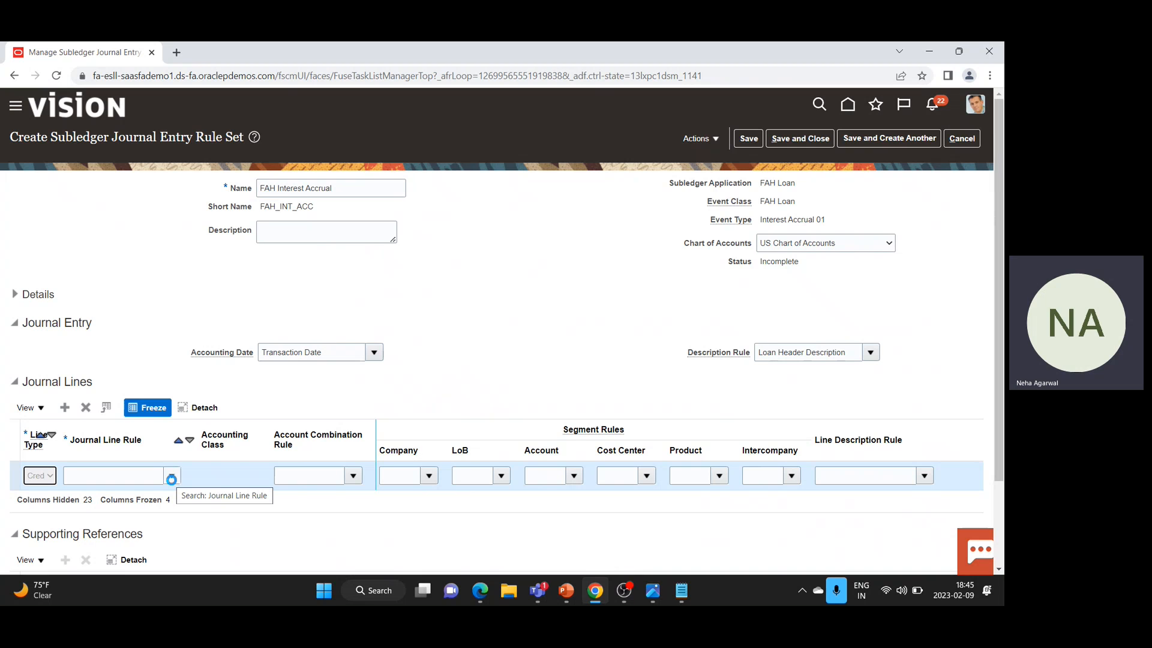
left_click(171, 477)
left_click(173, 478)
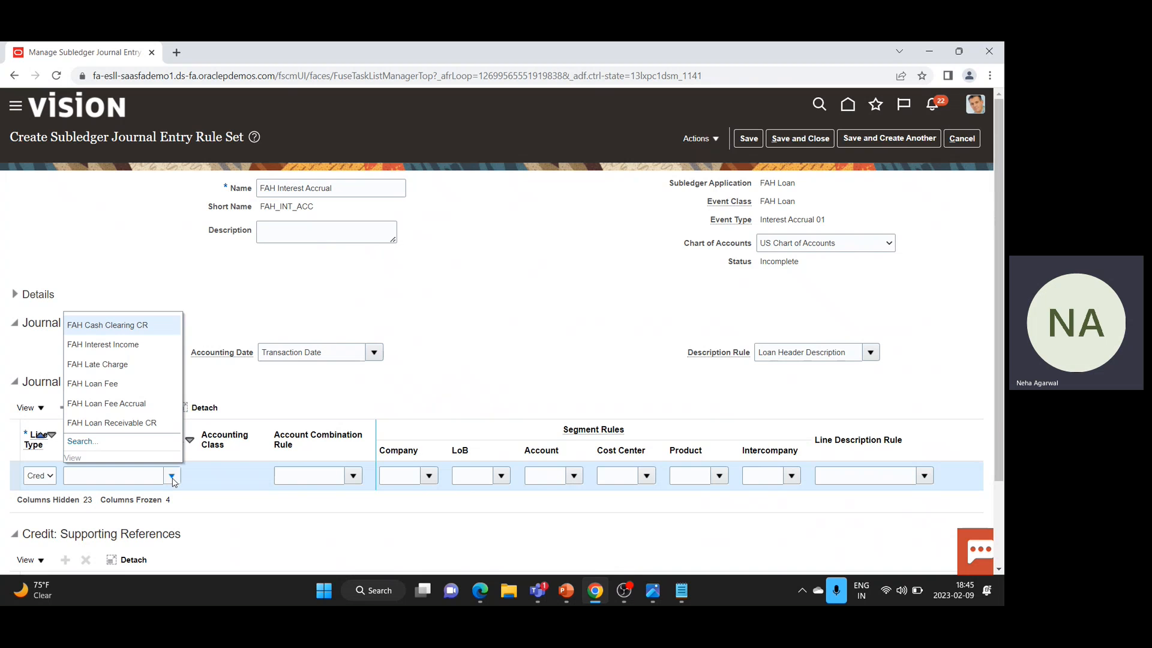
left_click(139, 345)
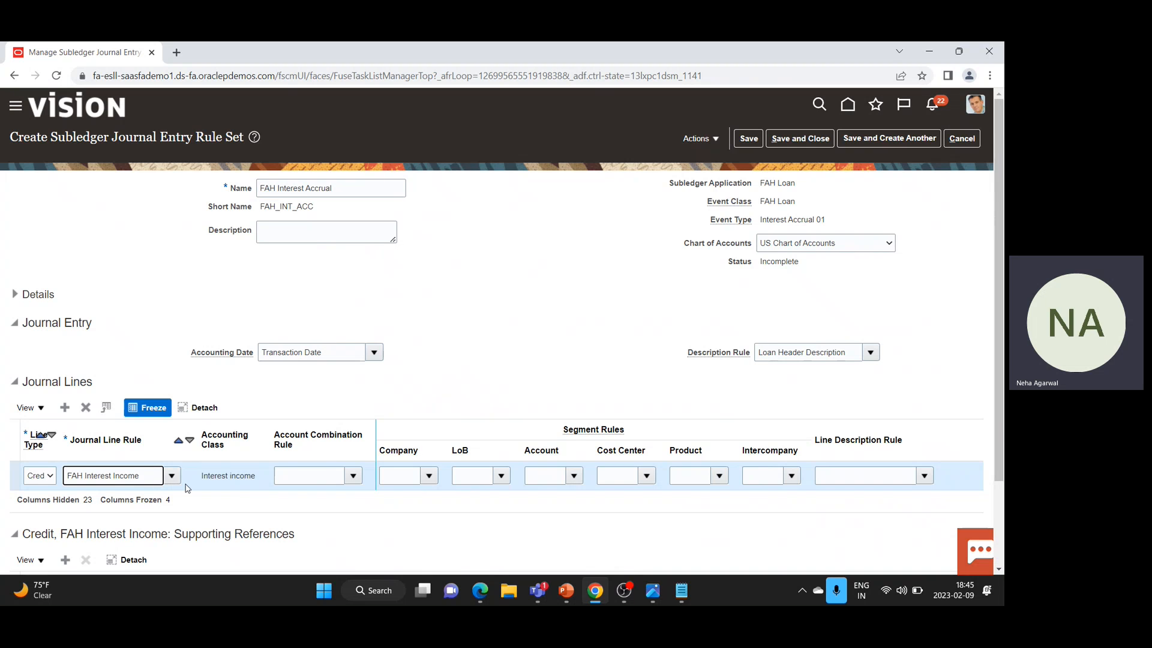
left_click_drag(204, 479, 266, 480)
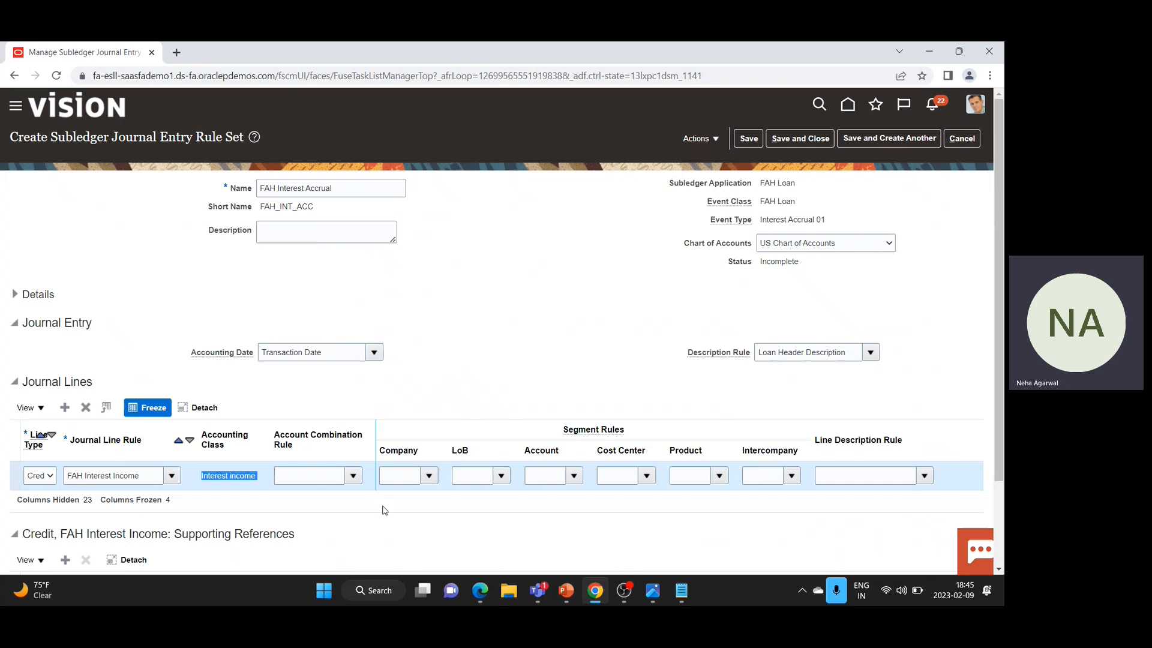
Set the account combination rule to FAH Default Account and search for Company segment rules
left_click(353, 476)
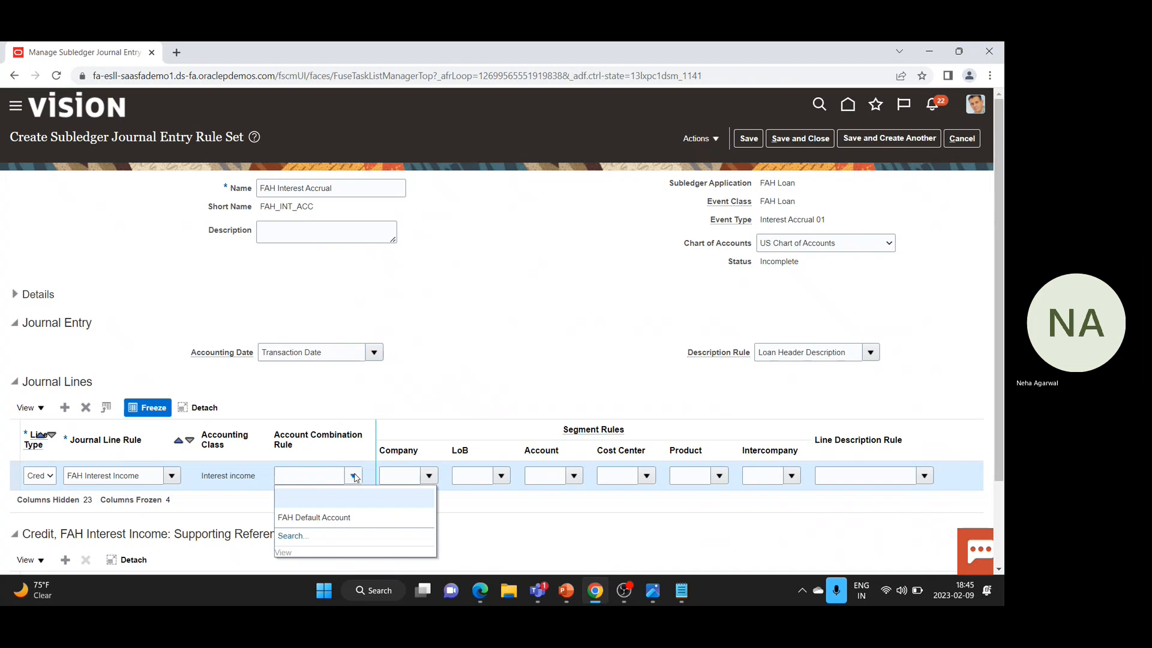
left_click(312, 516)
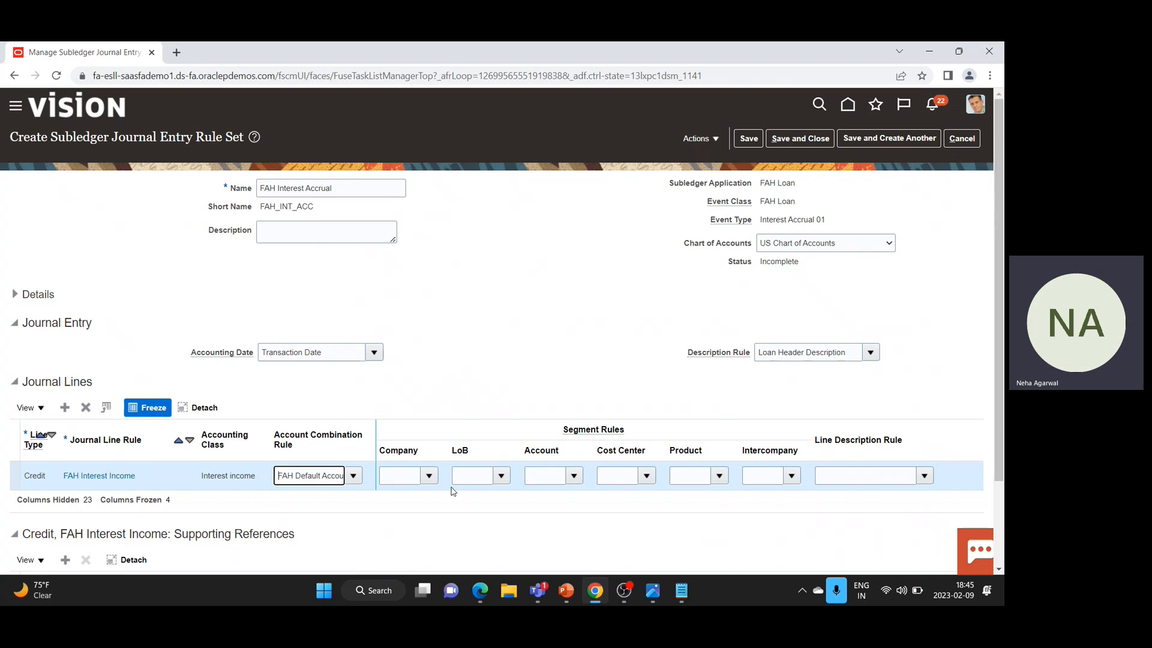
left_click(429, 476)
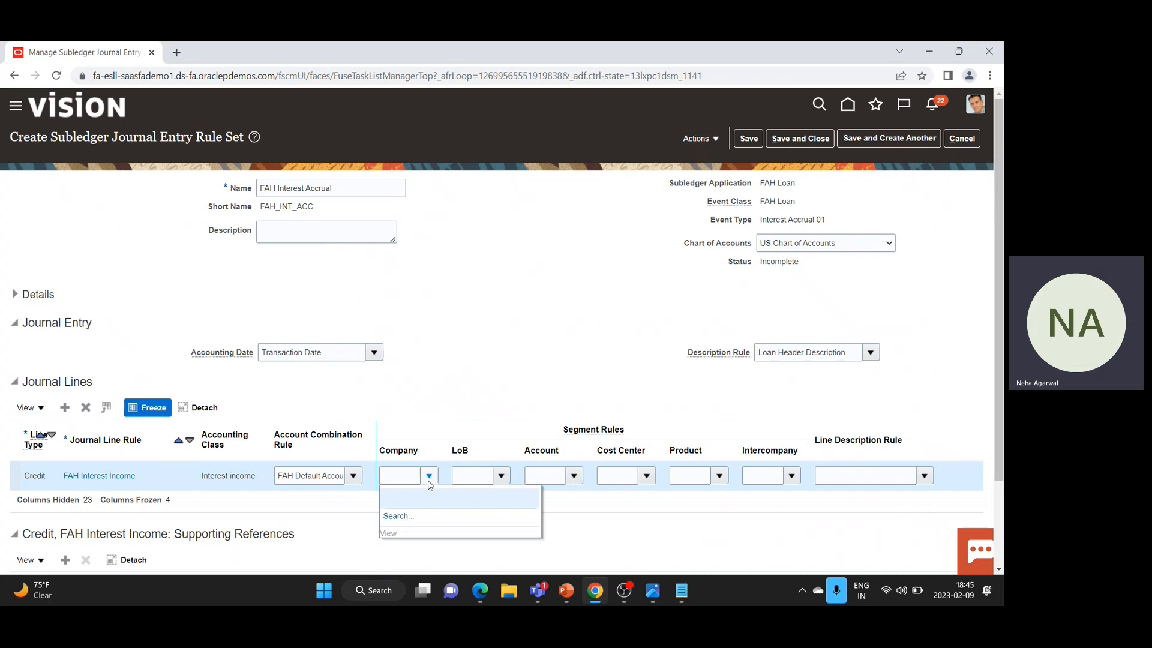
left_click(397, 517)
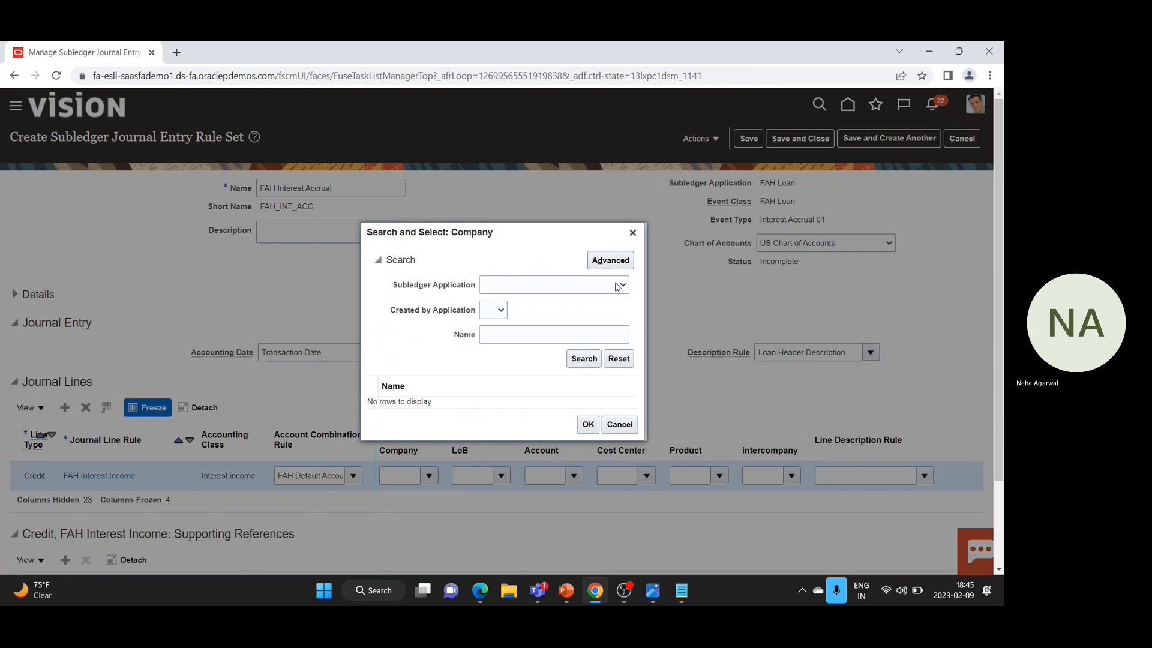
Search Company segment rules for the FAH Loan application, find none, and cancel the search
left_click(619, 285)
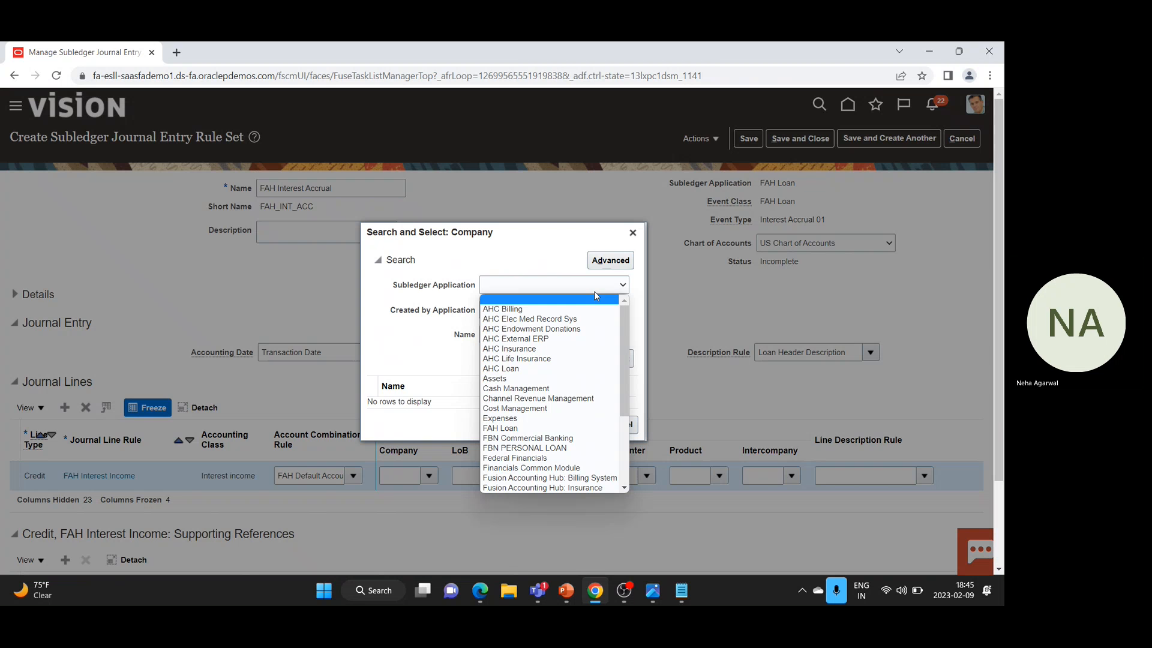
left_click(515, 428)
left_click(583, 358)
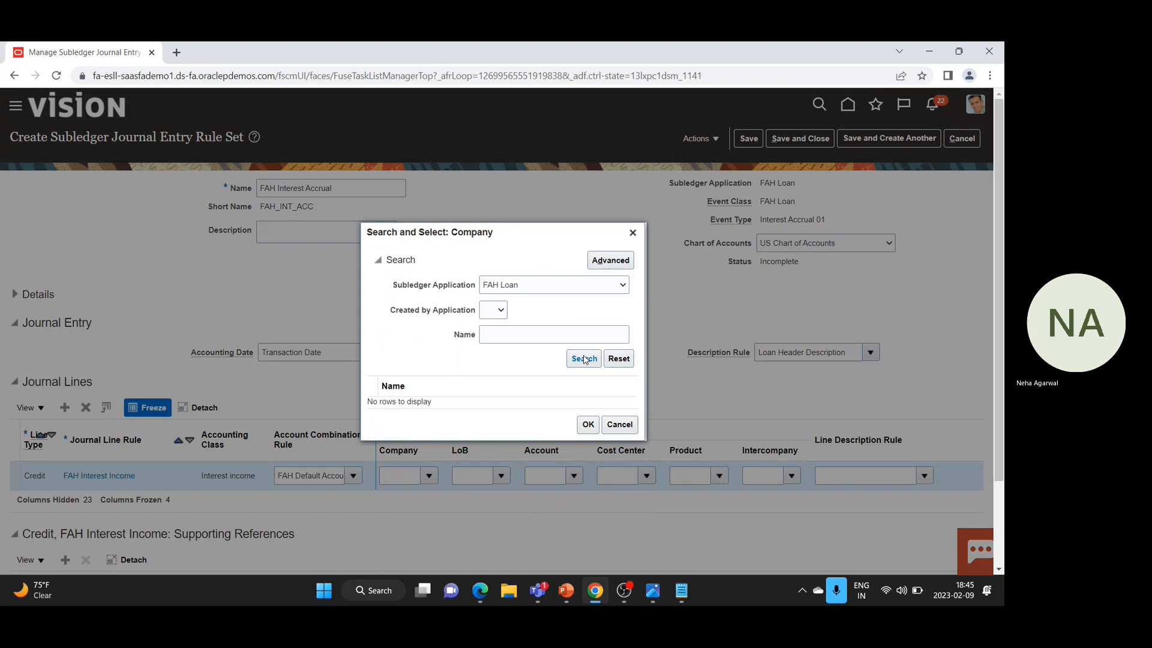
left_click(585, 360)
left_click(581, 363)
left_click(619, 425)
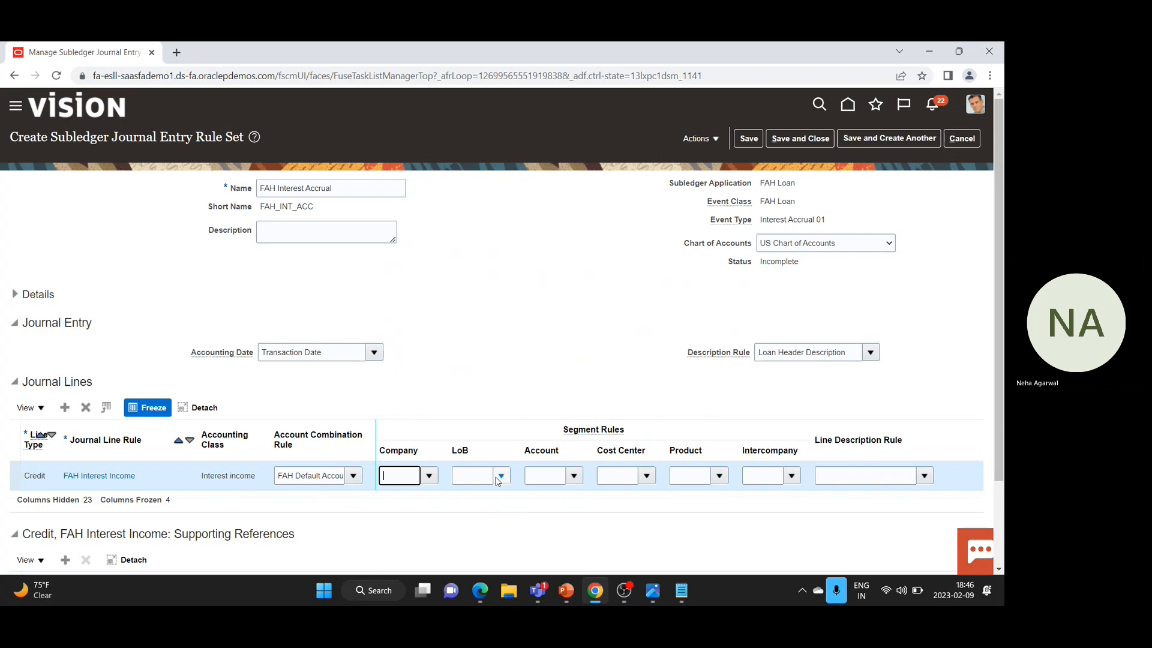
Give the credit line FAH Interest Income Account, FAH Cost Center by mapping set, and Loan Line Information
left_click(575, 477)
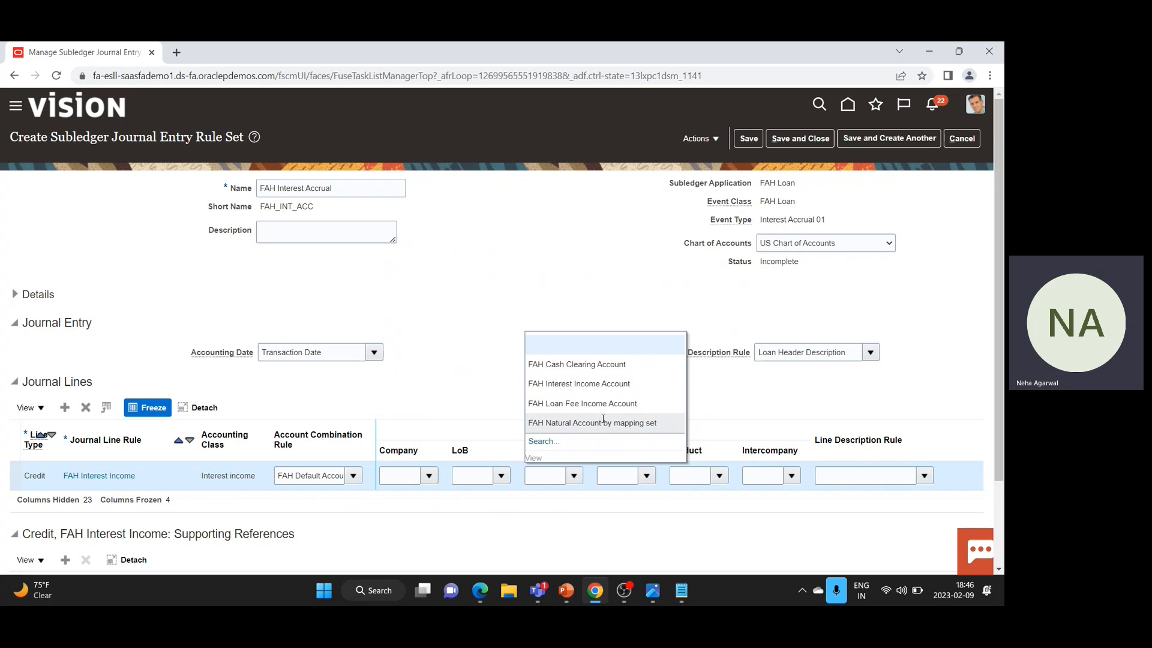
left_click(577, 387)
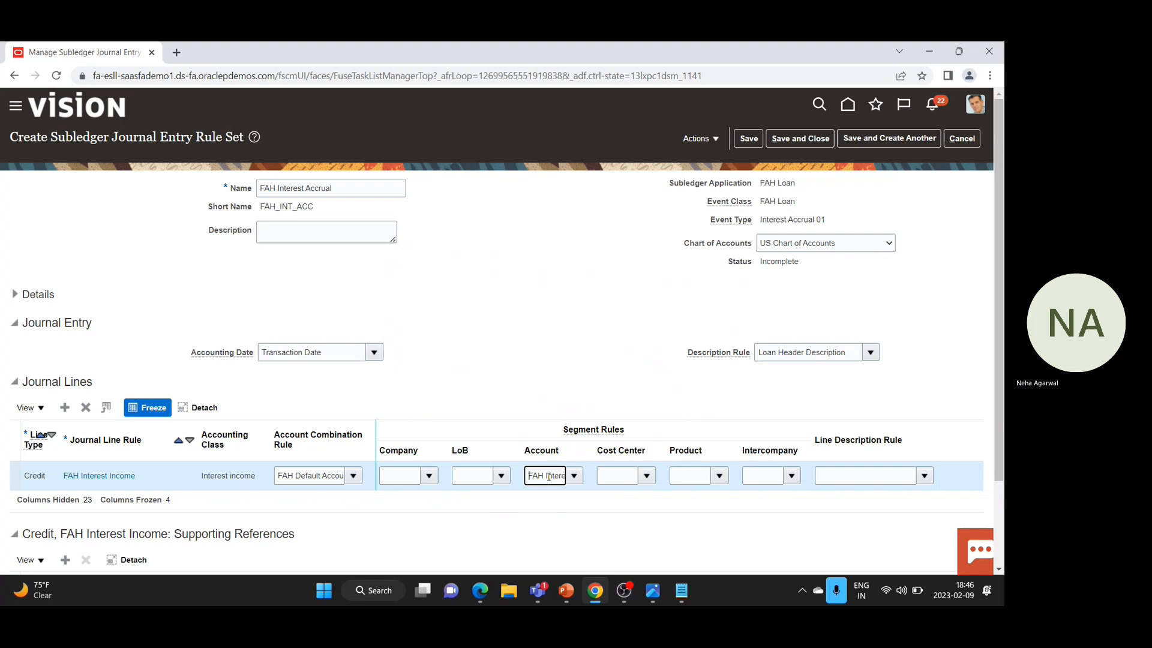
left_click(647, 476)
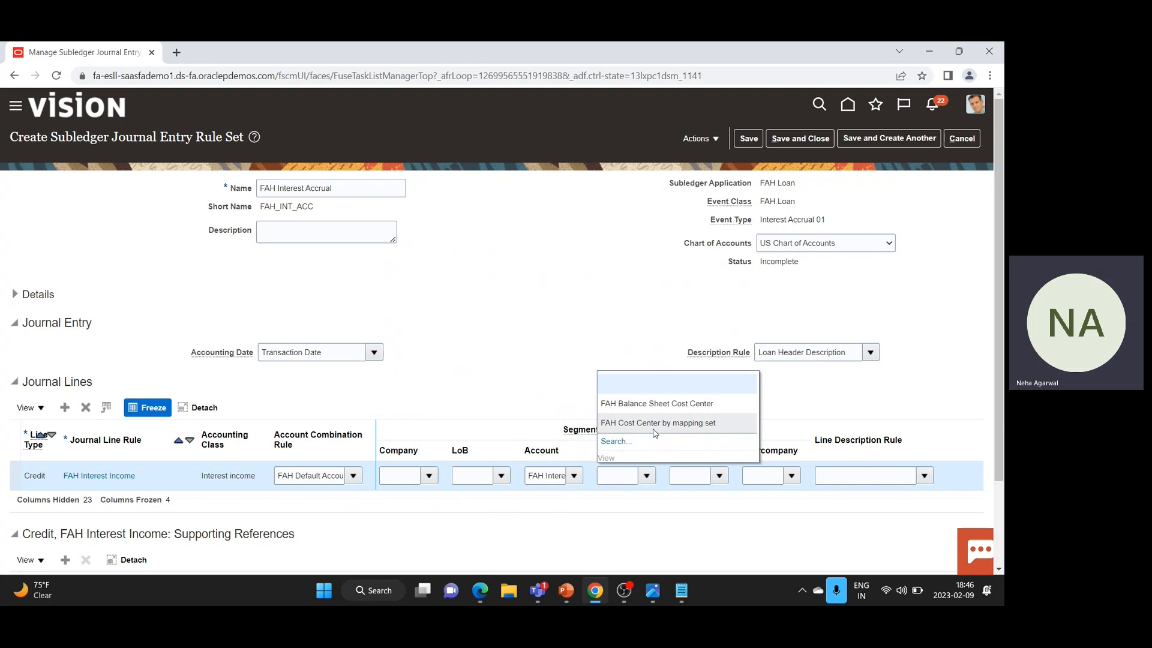
left_click(653, 425)
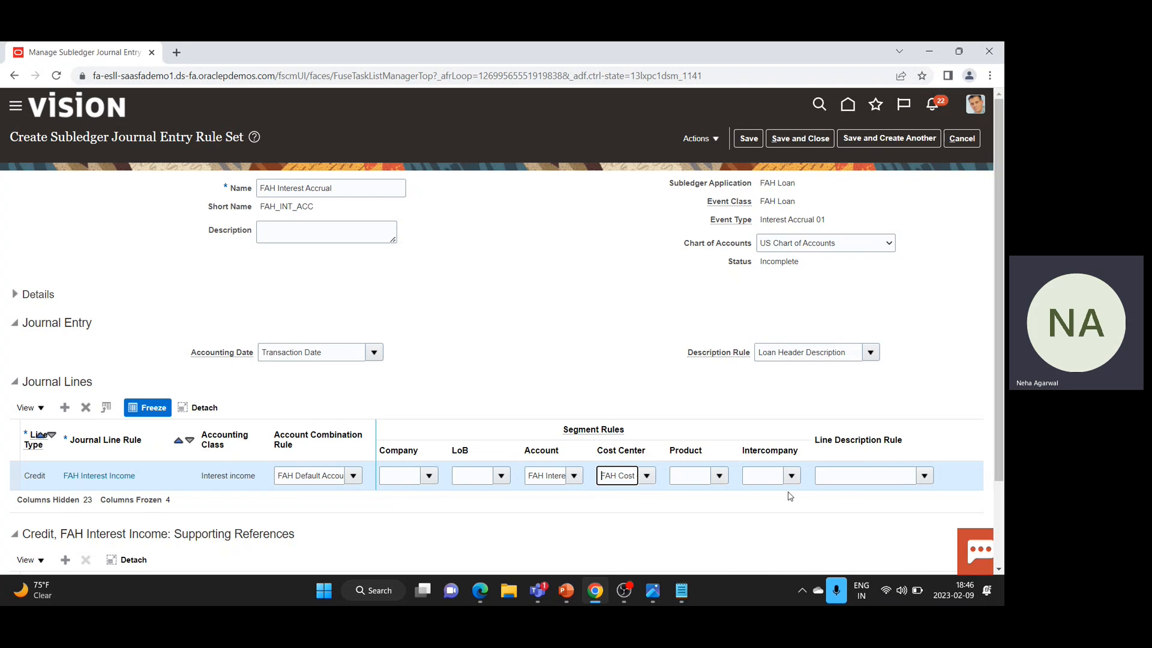
left_click(930, 476)
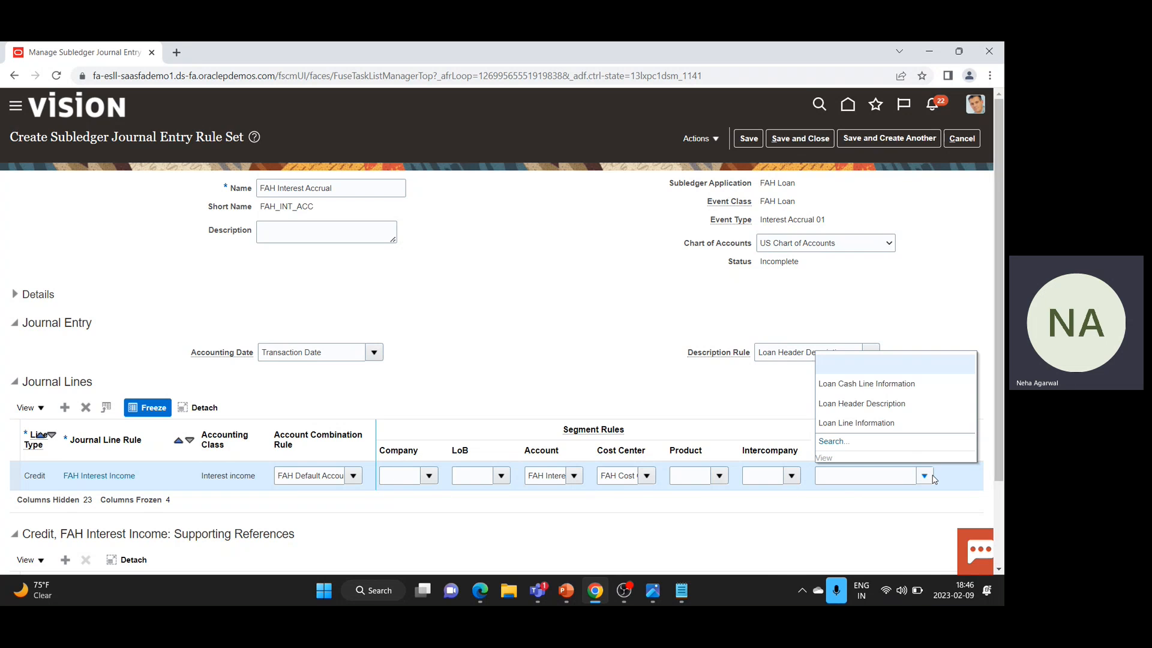
left_click(862, 424)
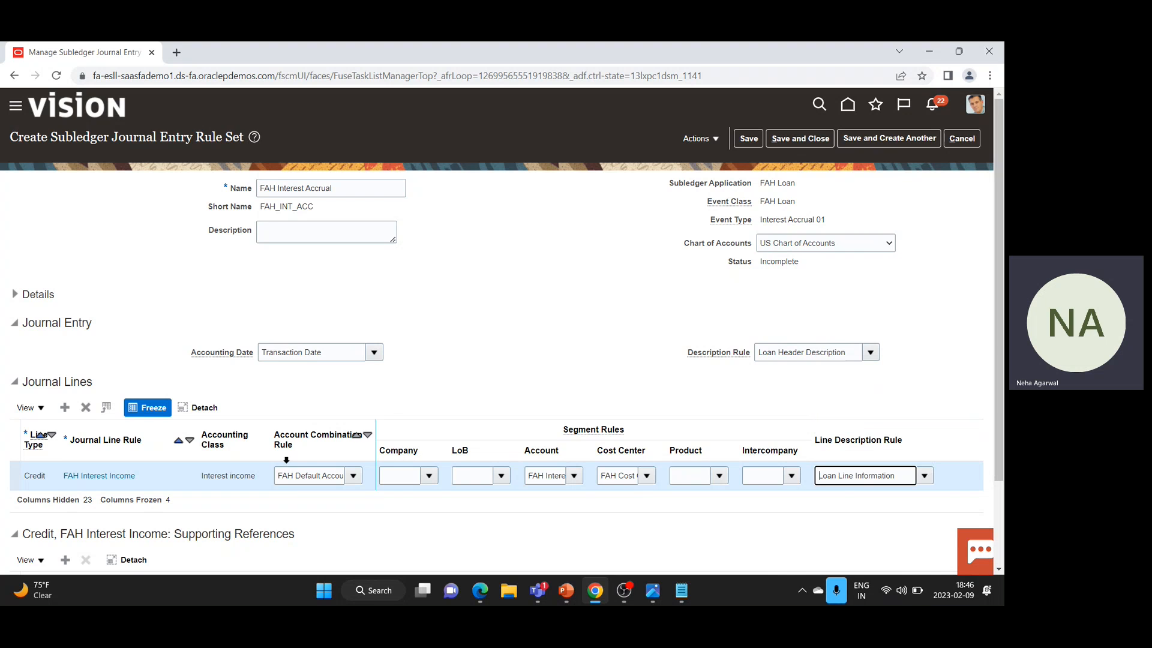
left_click(63, 409)
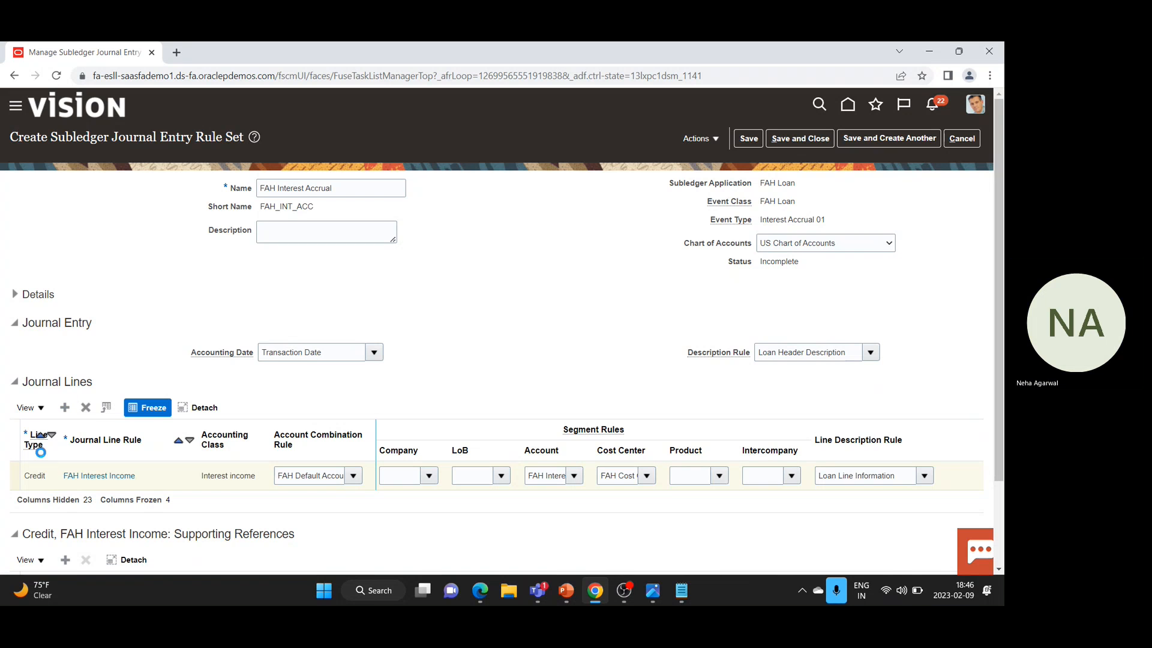
left_click(49, 476)
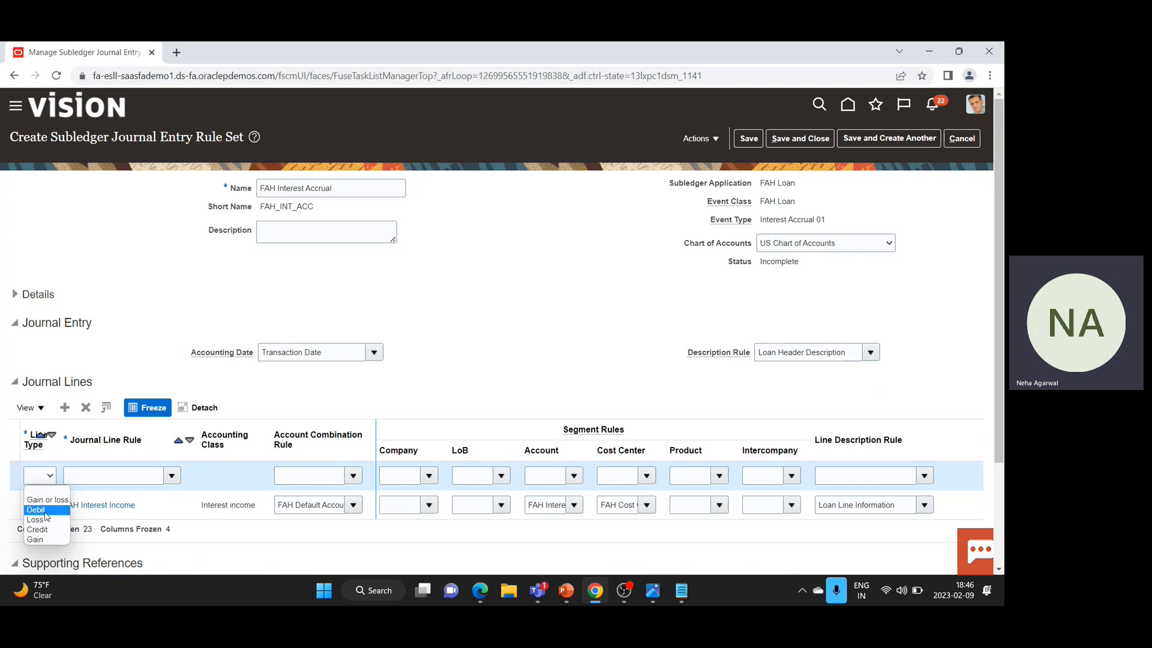
Make the new line a Debit FAH Interest Receivable line with FAH Default Account
left_click(36, 510)
left_click(101, 480)
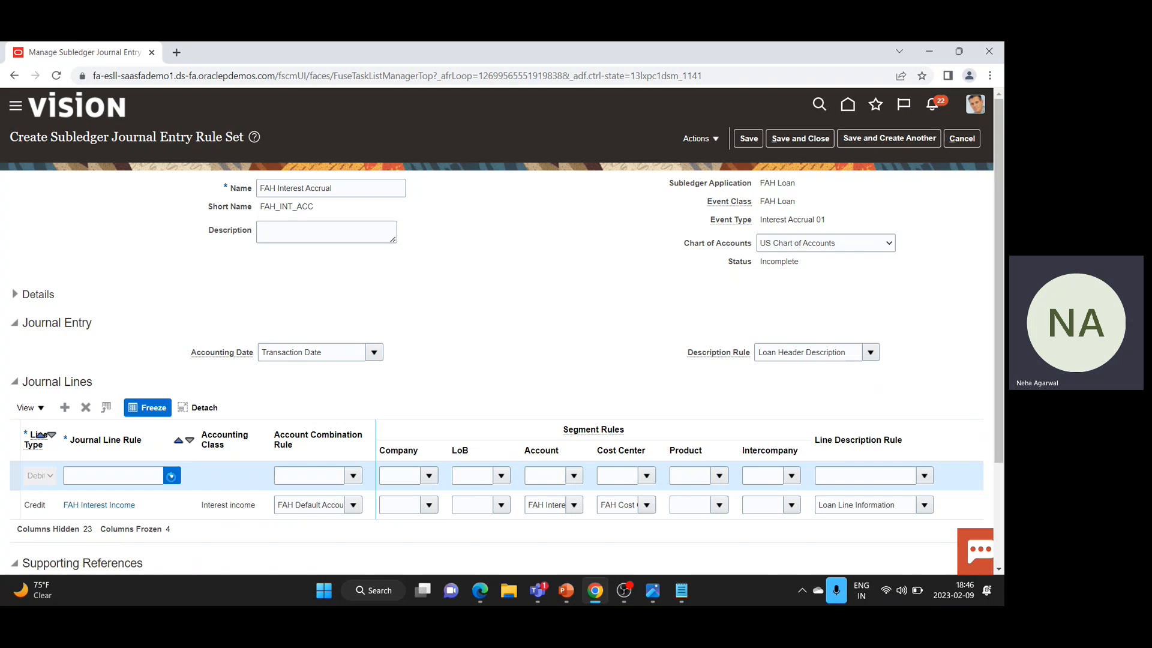
left_click(172, 479)
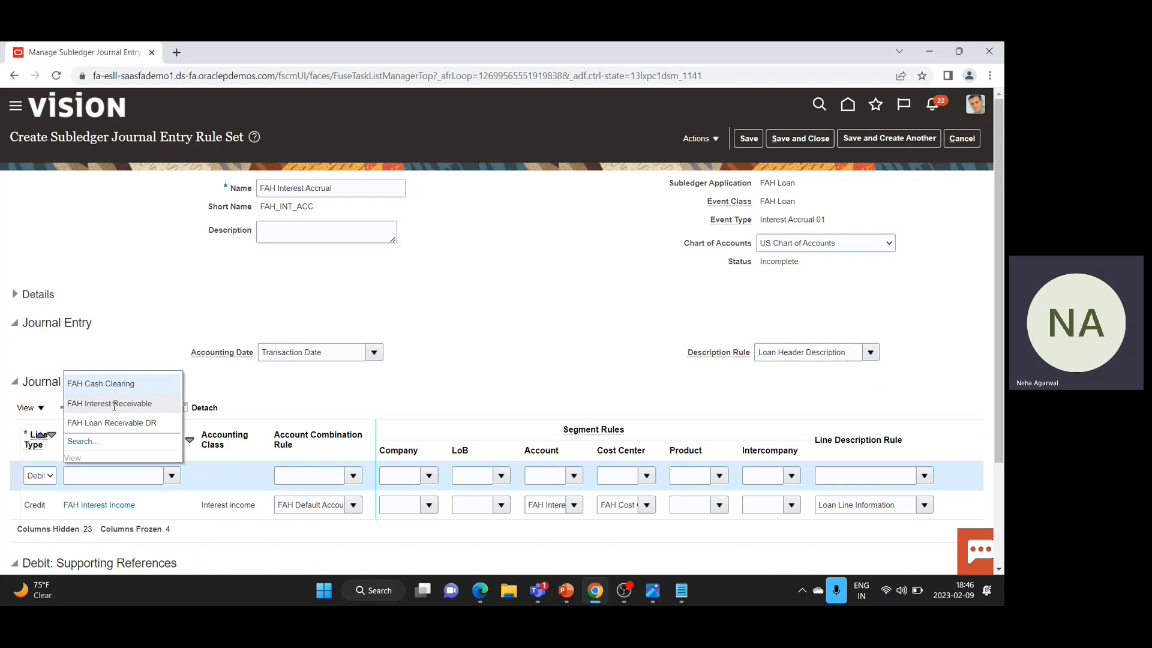
left_click(114, 406)
left_click(171, 476)
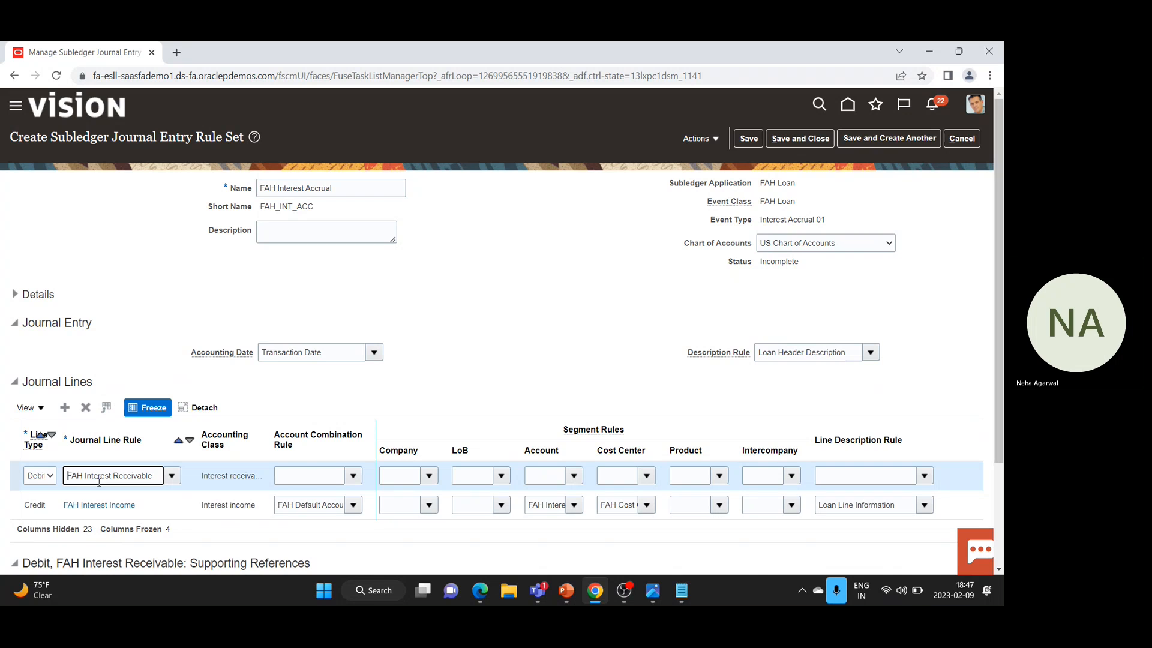
left_click(355, 478)
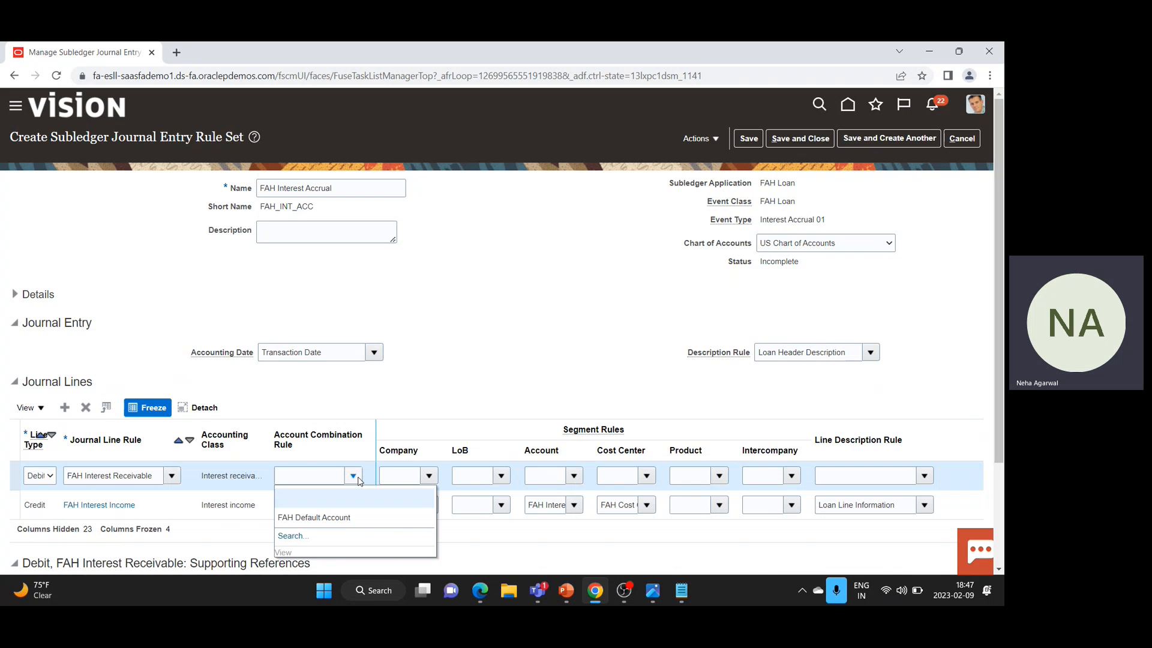
left_click(333, 517)
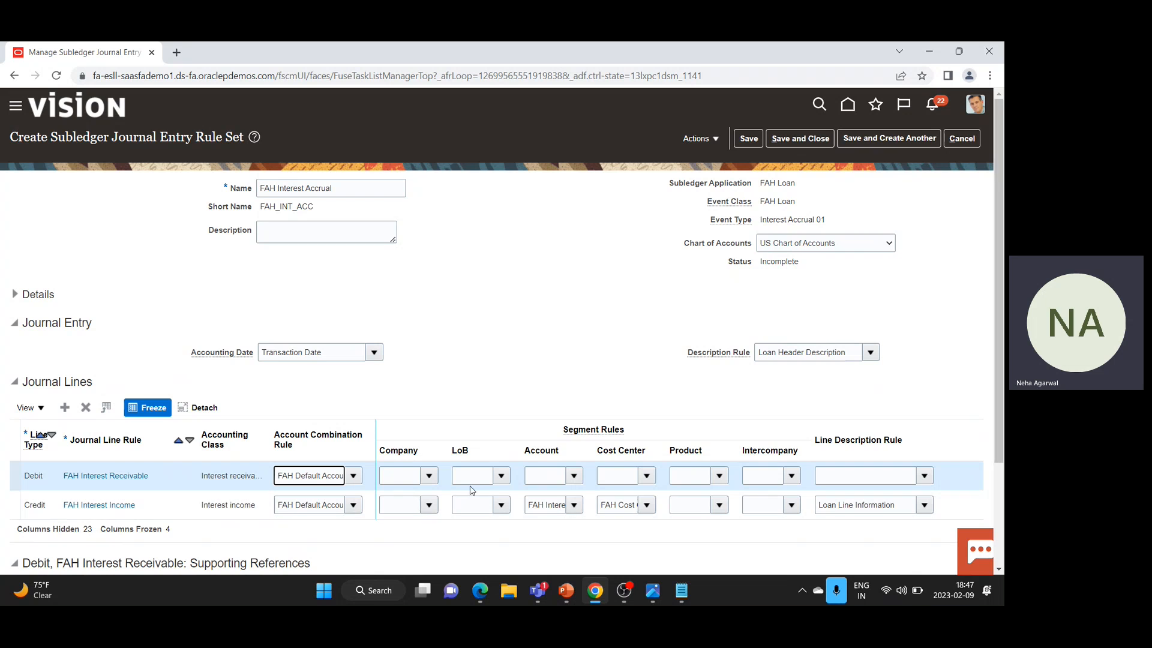
Give the debit line FAH Interest Income Account, mapping-set cost center and Loan Line Information, then Save and Create Another
left_click(576, 477)
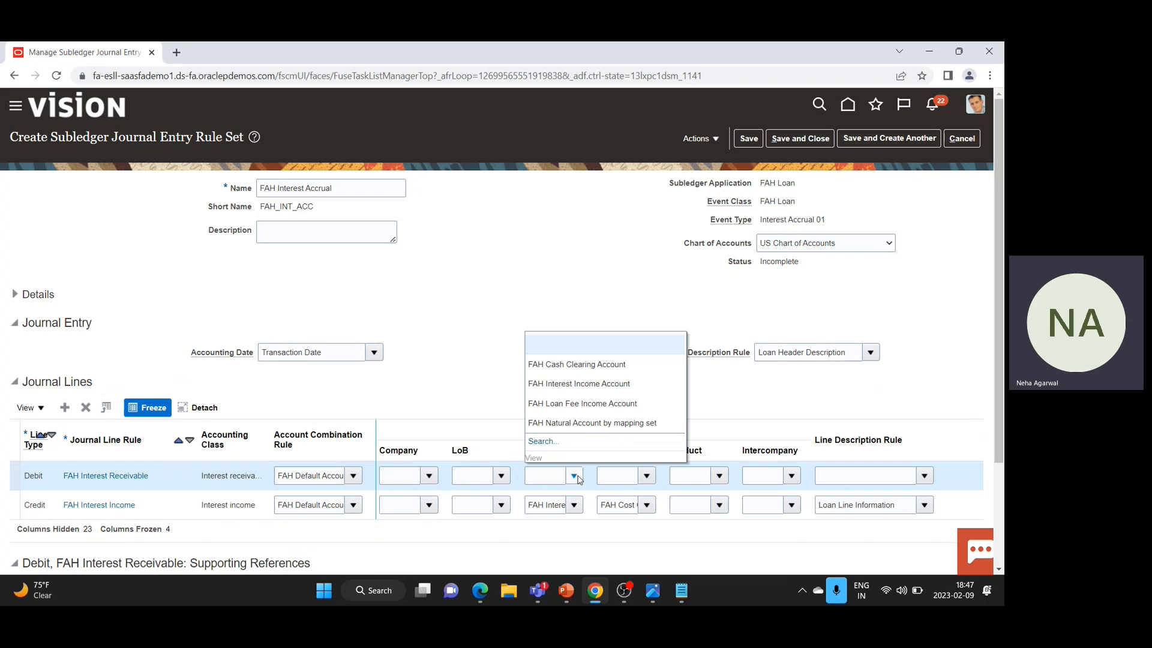
left_click(594, 390)
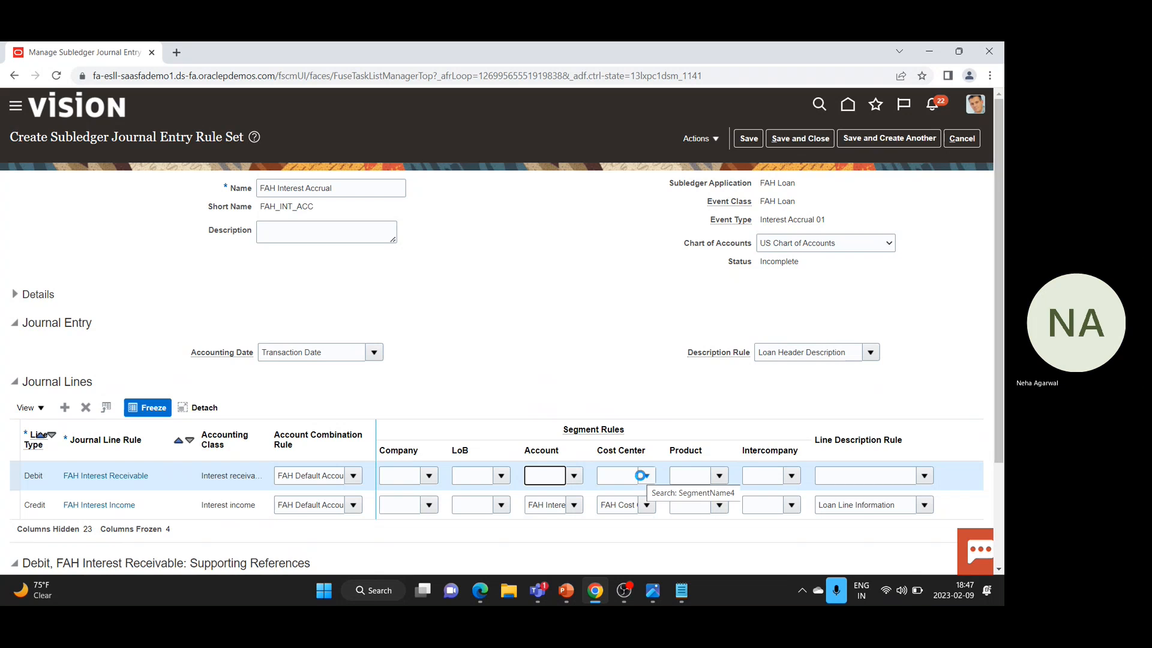
left_click(574, 476)
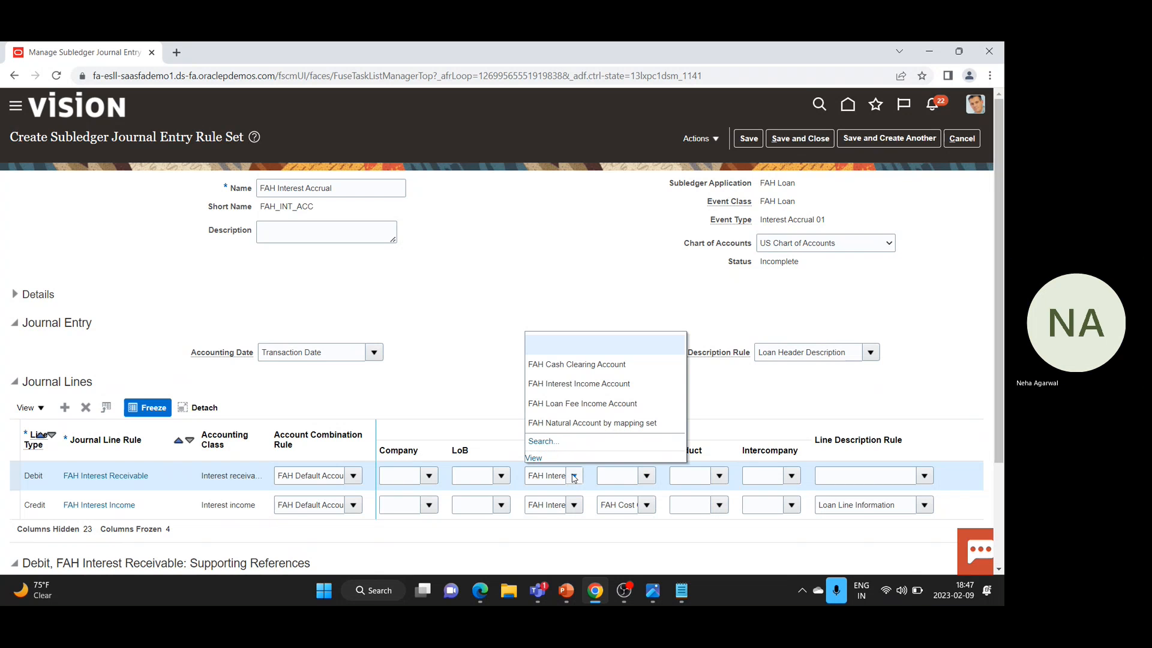
left_click(574, 476)
left_click(646, 476)
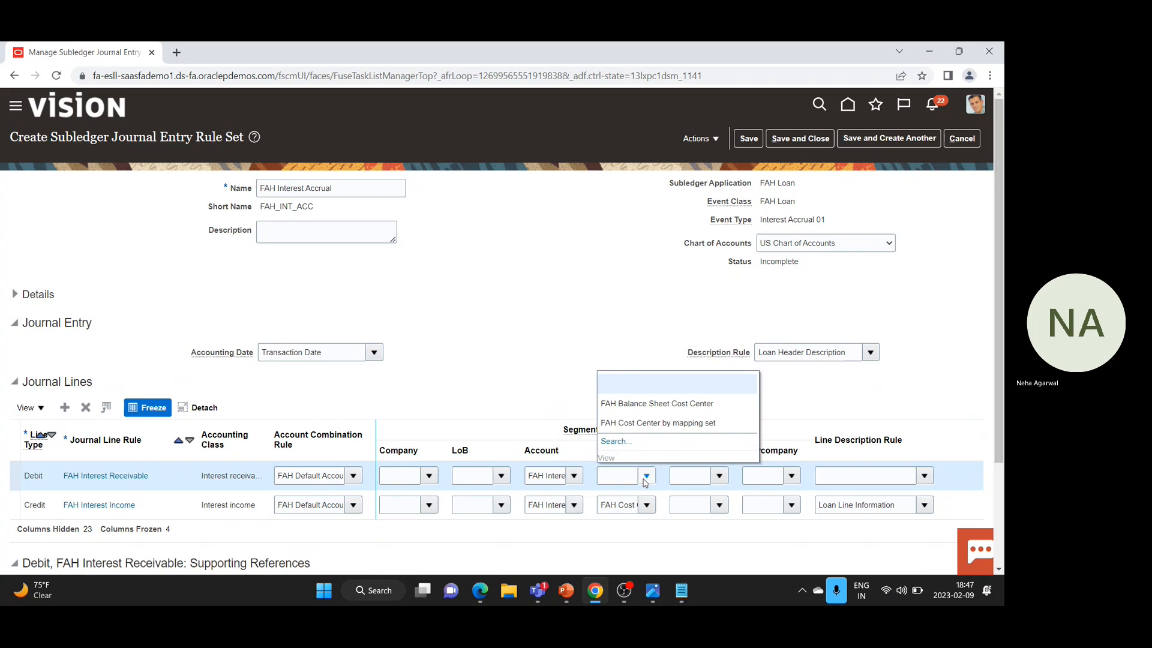
left_click(624, 428)
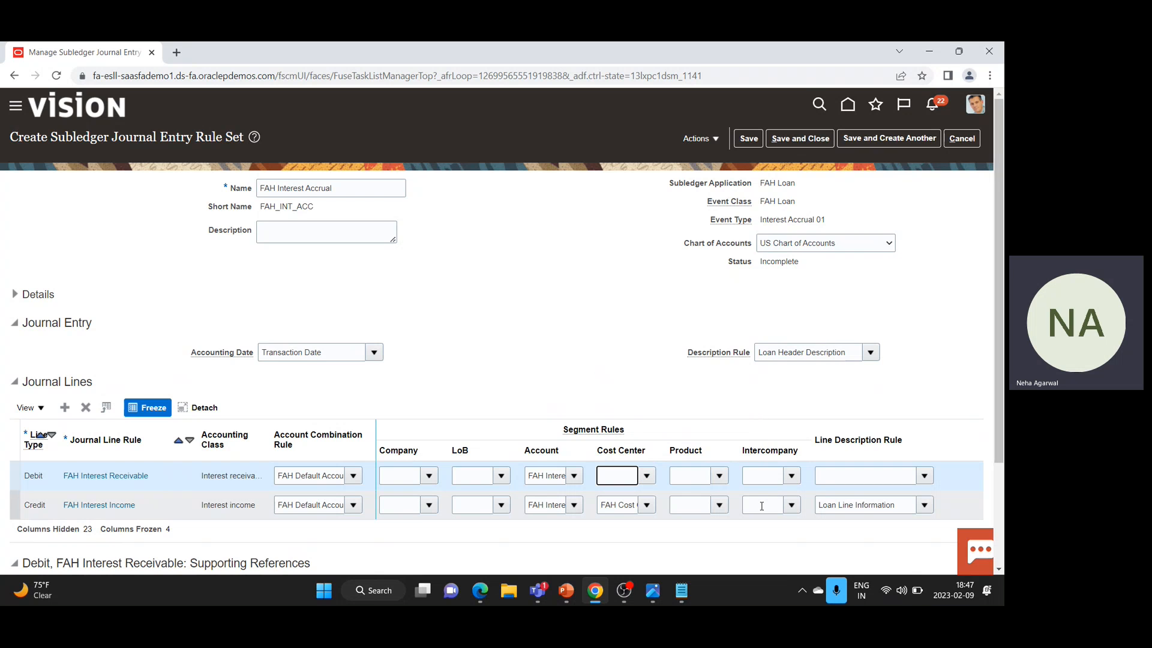
left_click(931, 477)
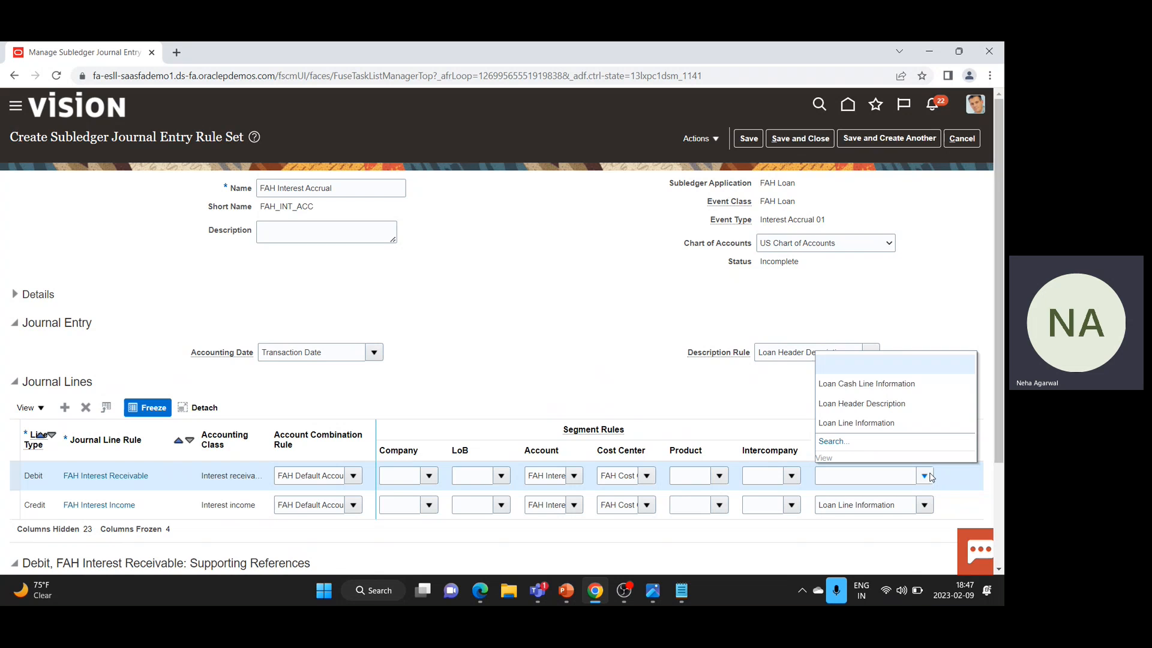
left_click(846, 424)
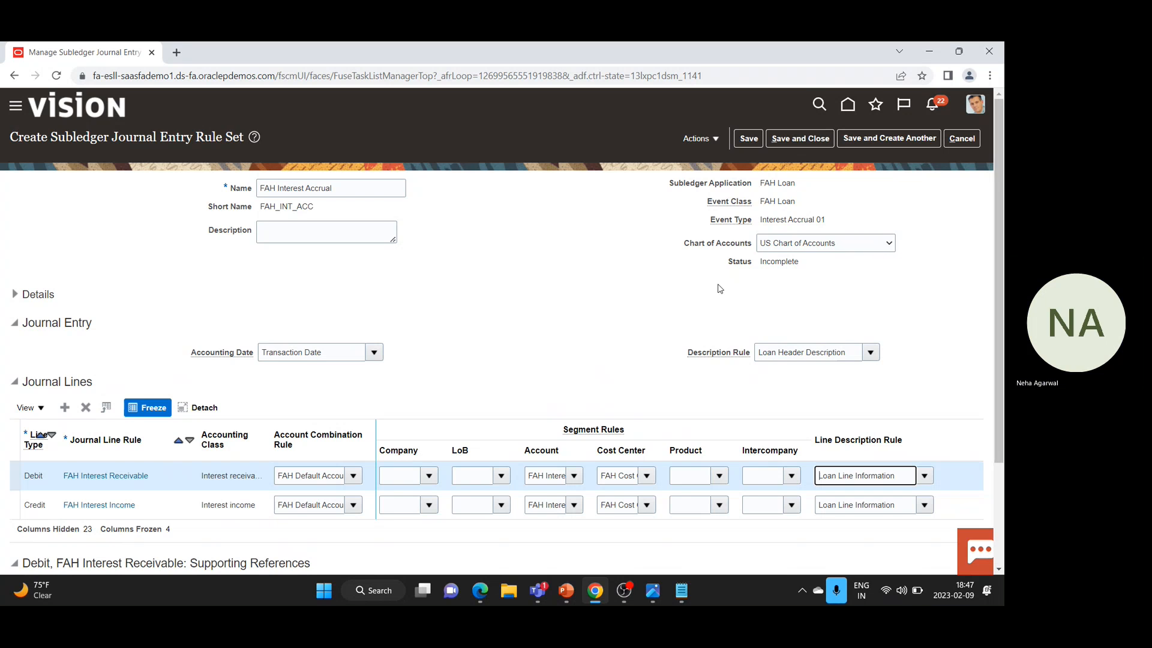
left_click(881, 140)
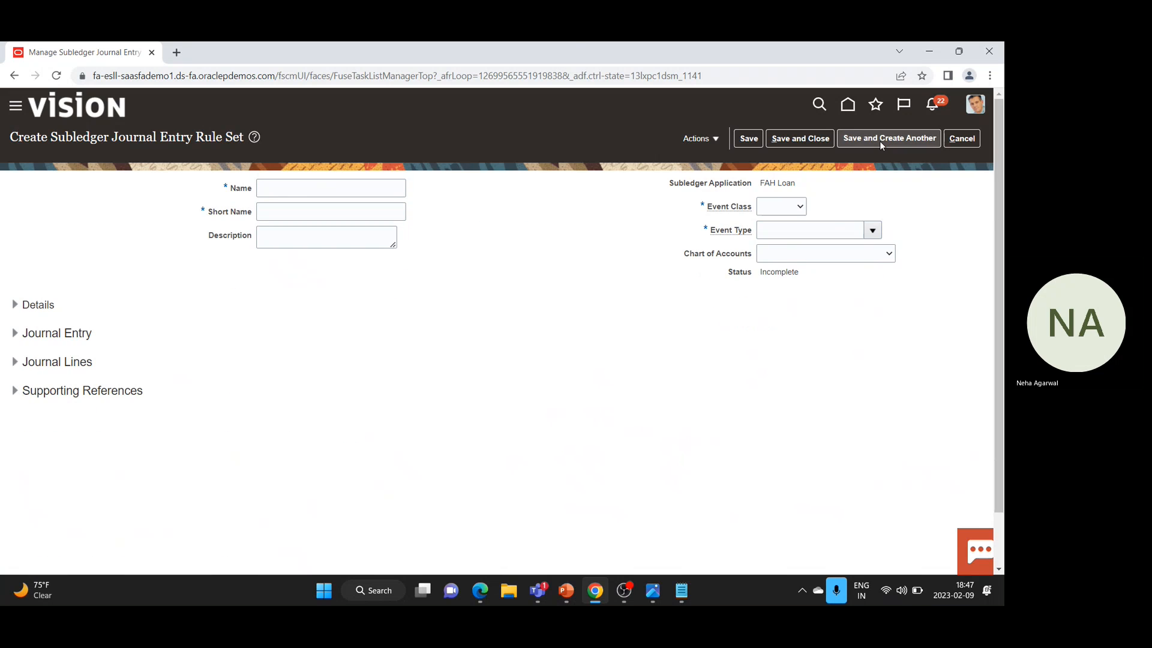
Name the new rule set 'FAH Loan Origination'
left_click(321, 186)
type("A")
key("BackSpace")
type("FA")
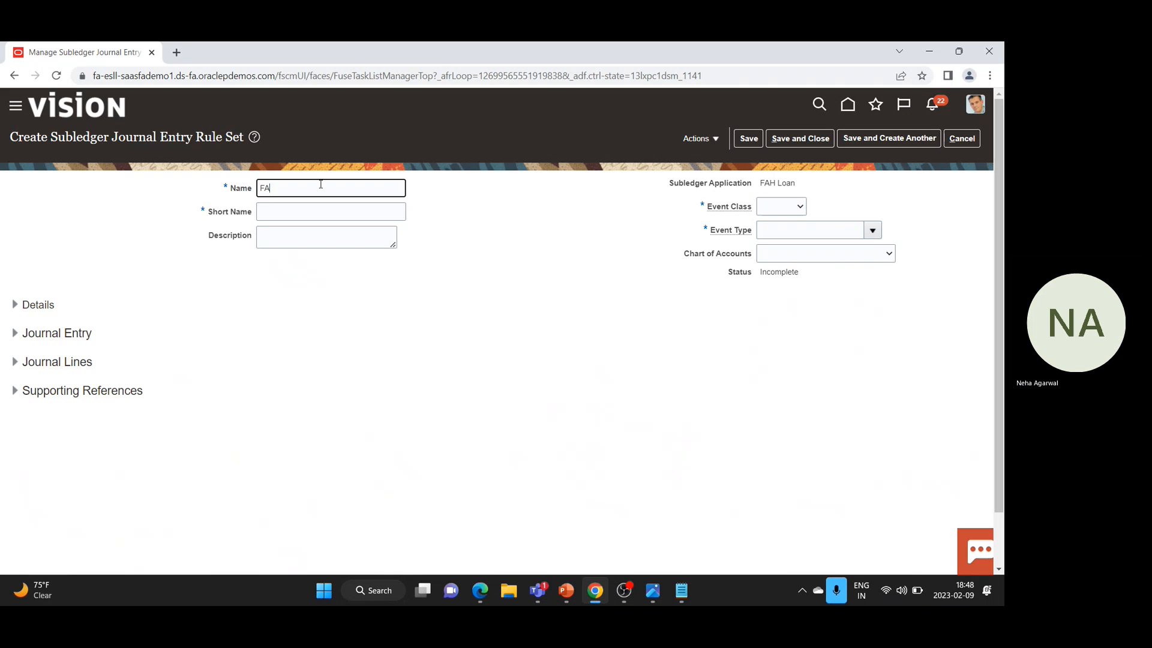
type("H_Loan O")
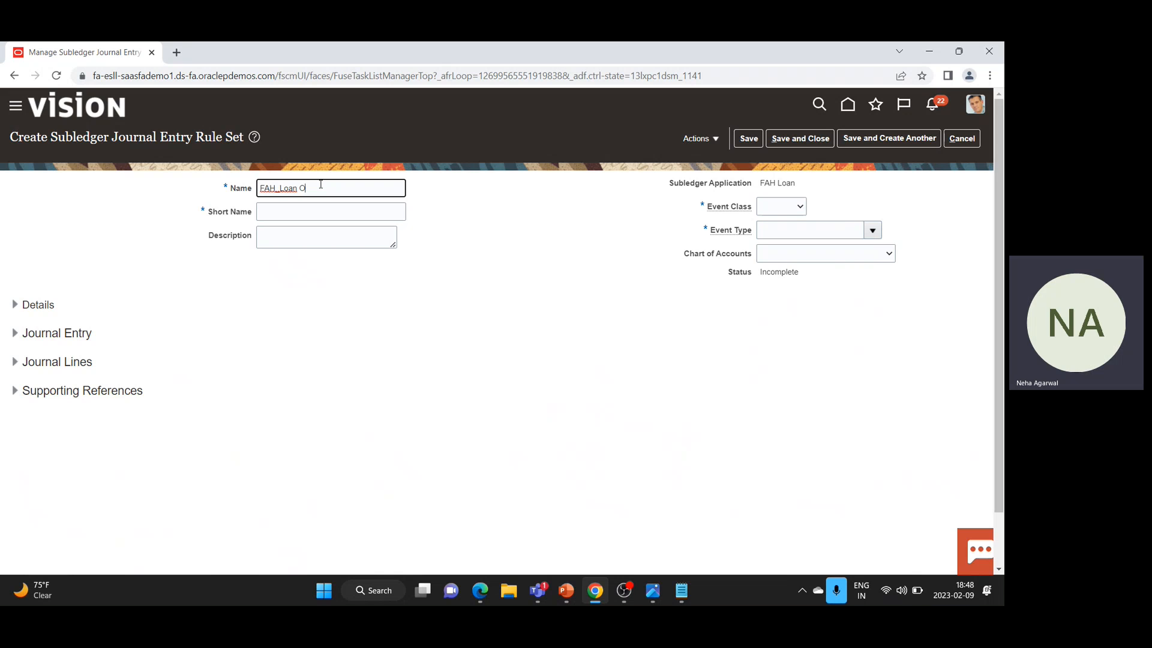
key("BackSpace")
type("Origina")
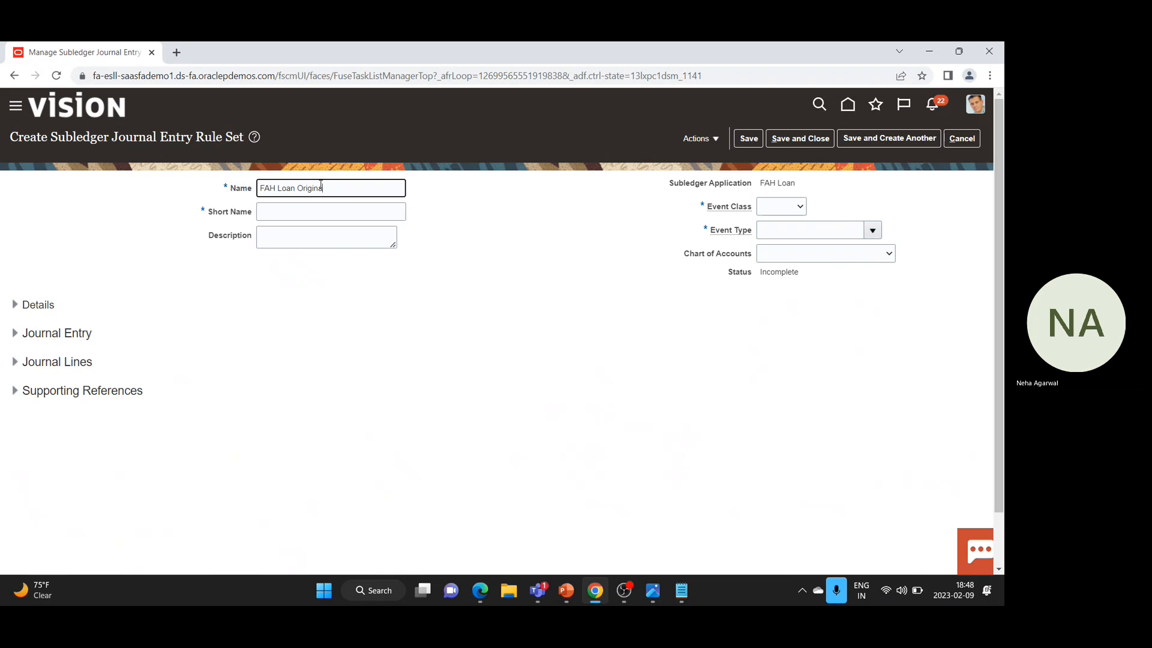
type("tion")
Give it short name FAH_LOAN_ORIGINATION, event class FAH Loan and event type Loan Origination 01
left_click(305, 213)
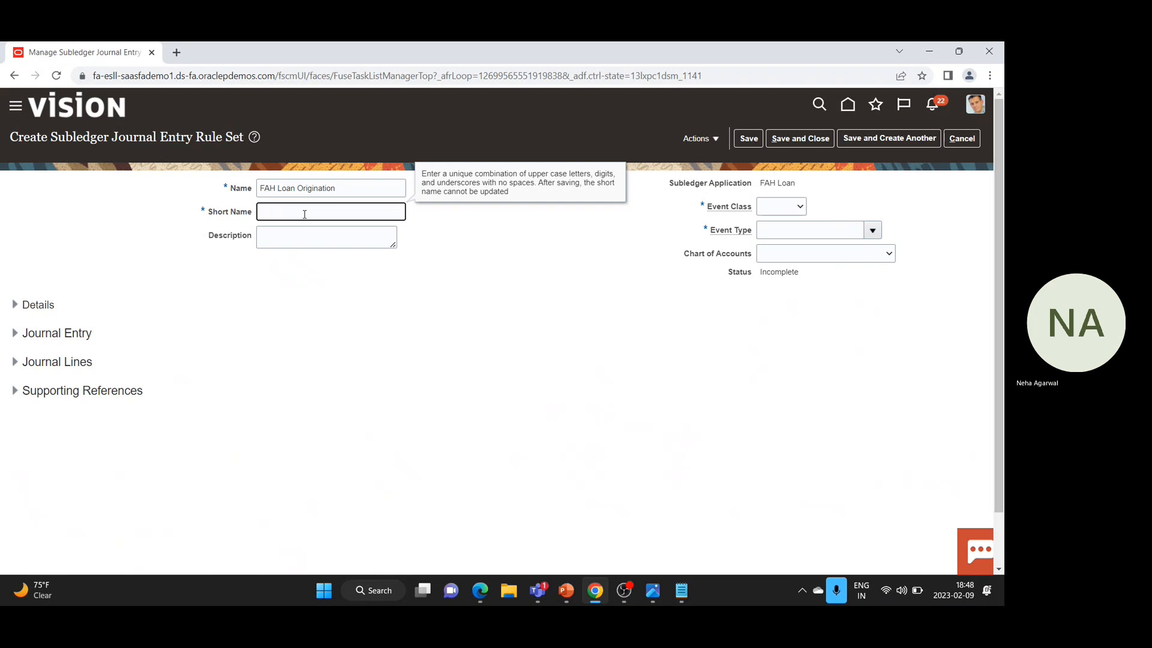
type("FAH_")
type("L")
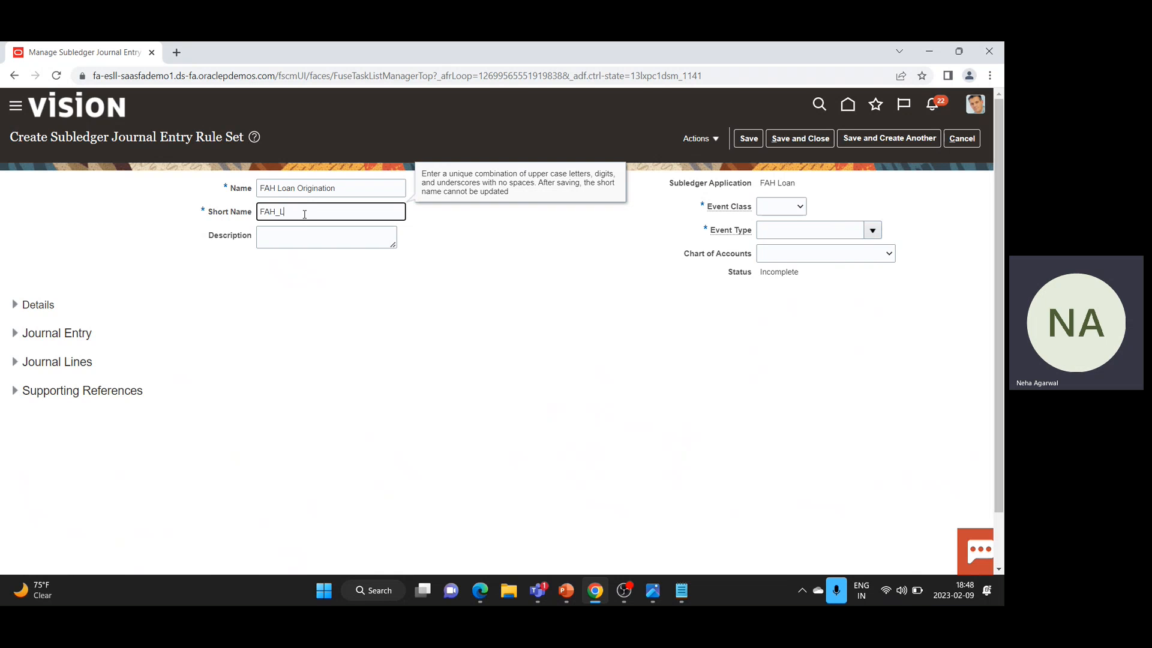
type("OAN_ORIGINATION")
key("Tab")
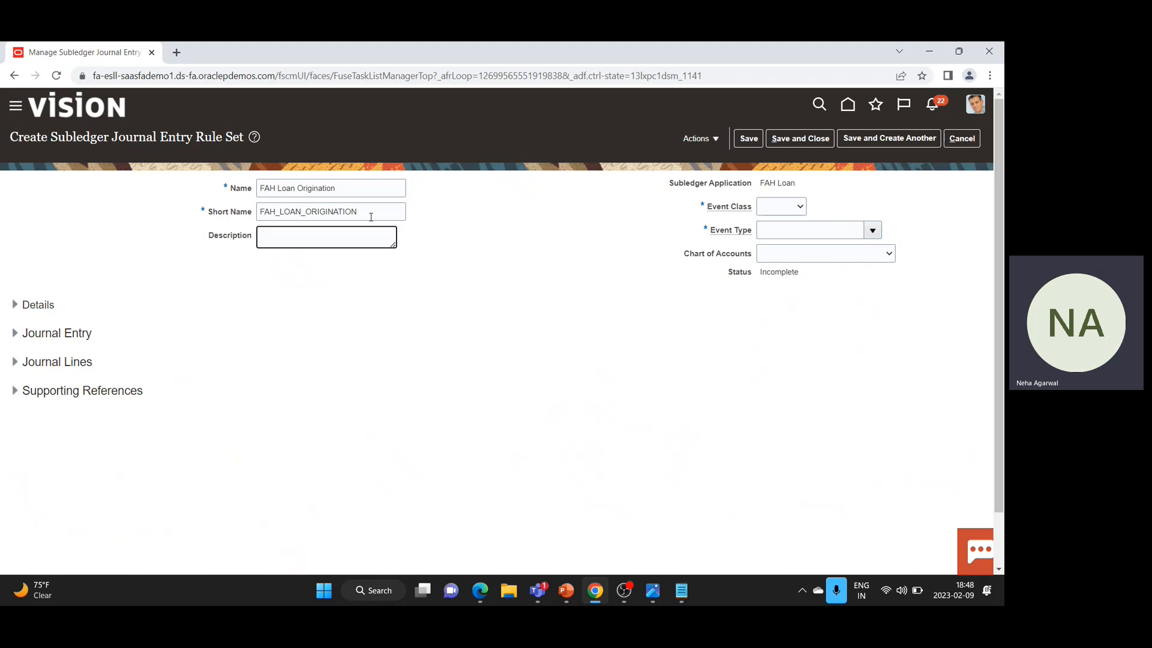
left_click(804, 206)
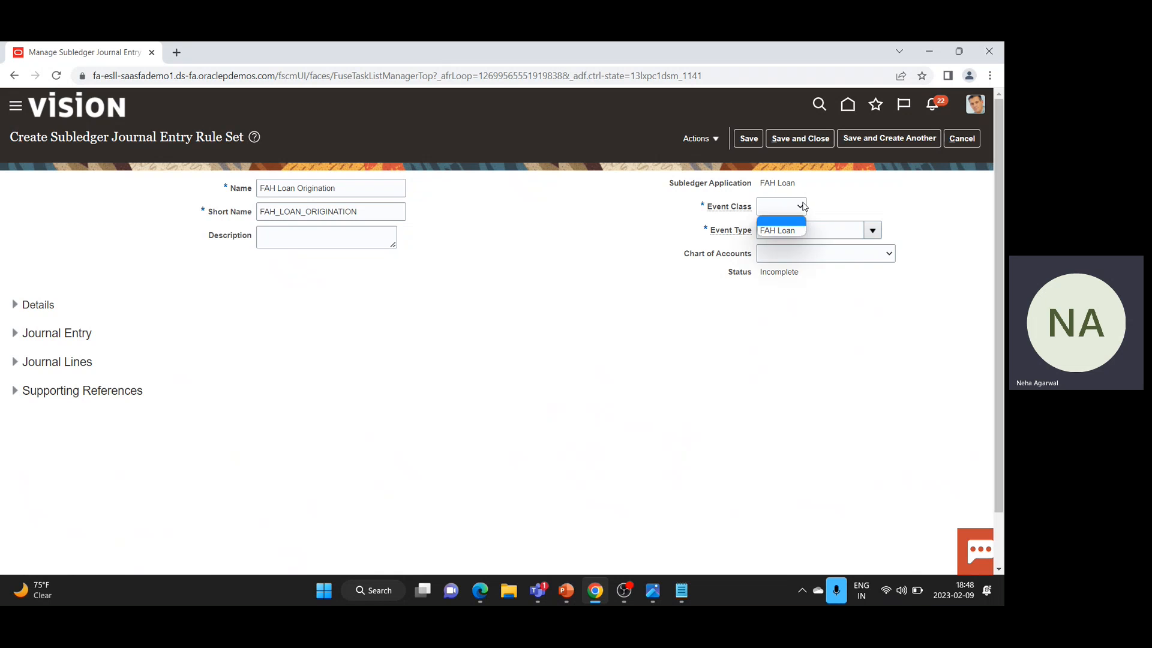
left_click(785, 230)
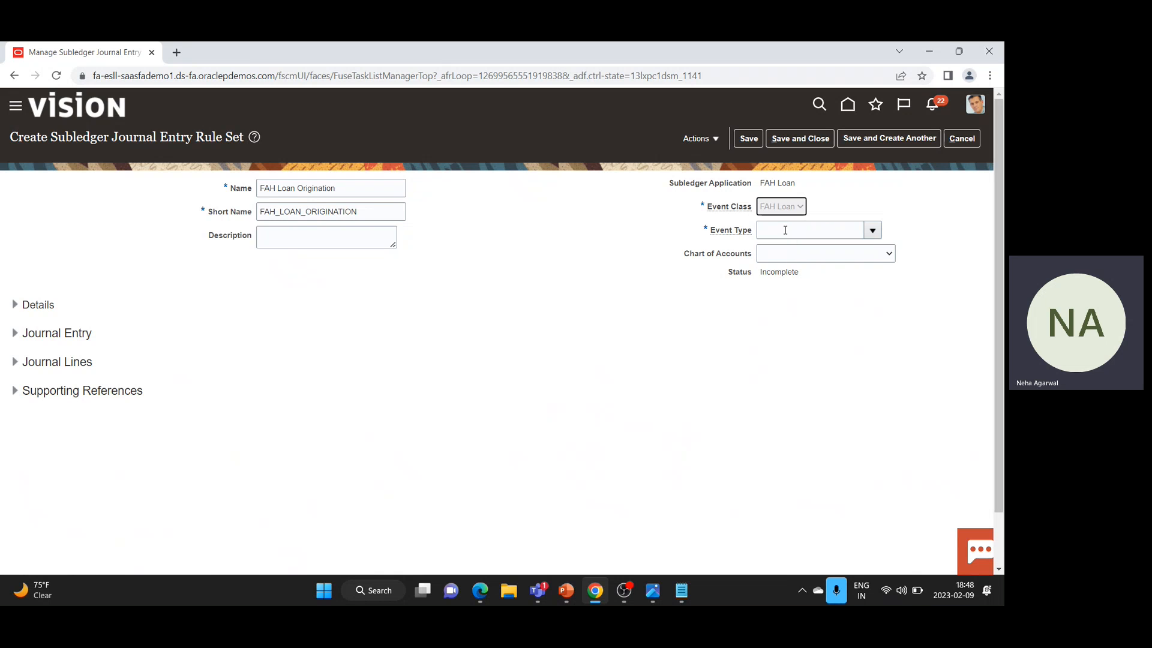
left_click(873, 230)
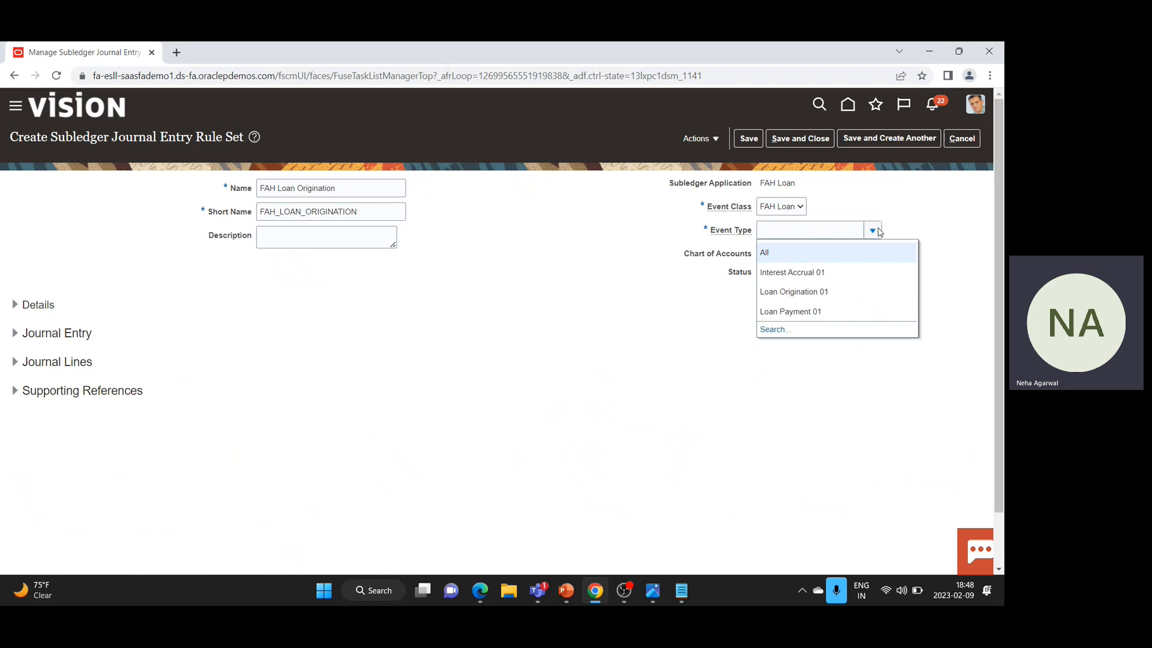
left_click(840, 291)
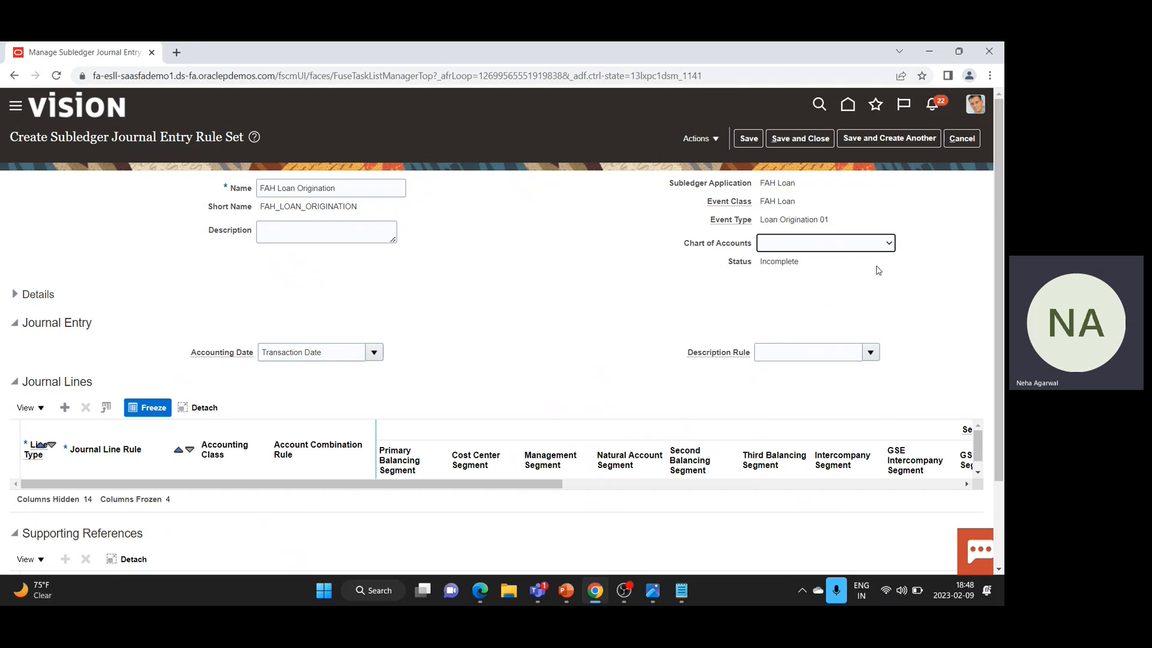
Assign US Chart of Accounts and Loan Header Description to FAH Loan Origination, then add a journal line
left_click(889, 245)
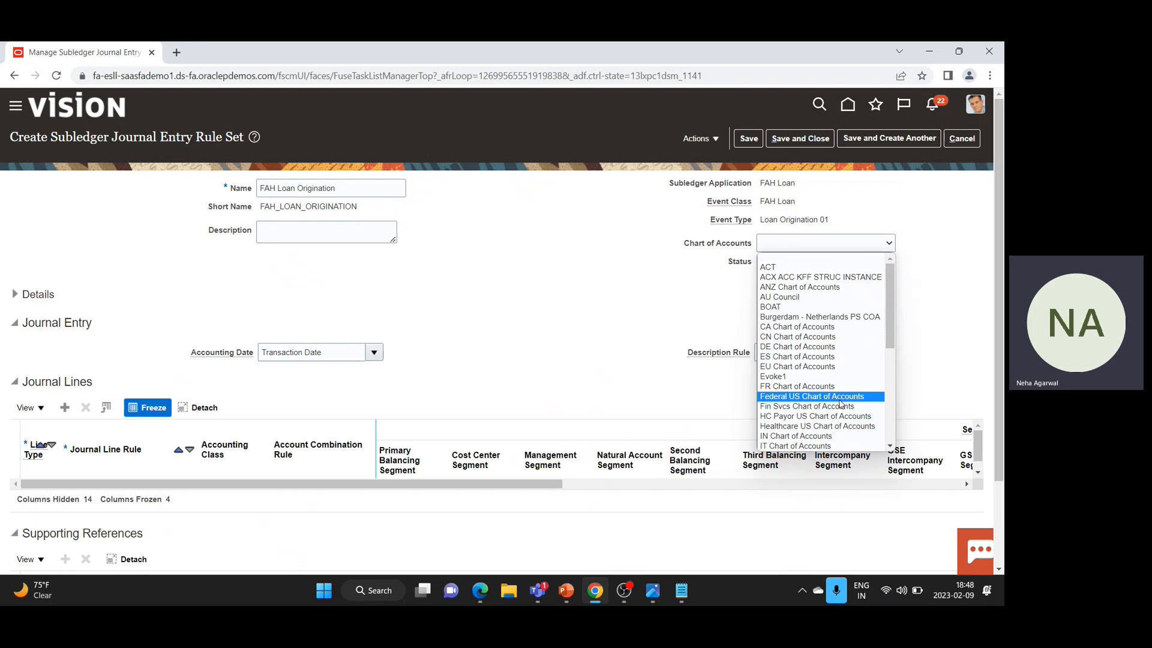
scroll(829, 414, "down", 7)
left_click(809, 427)
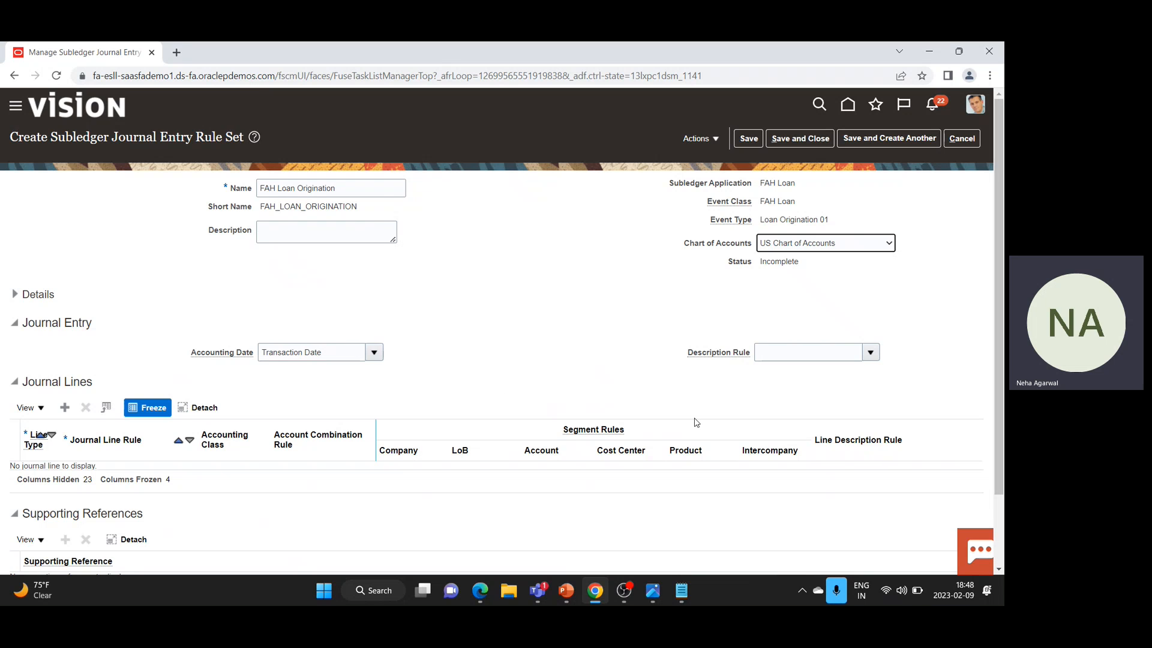
left_click(871, 352)
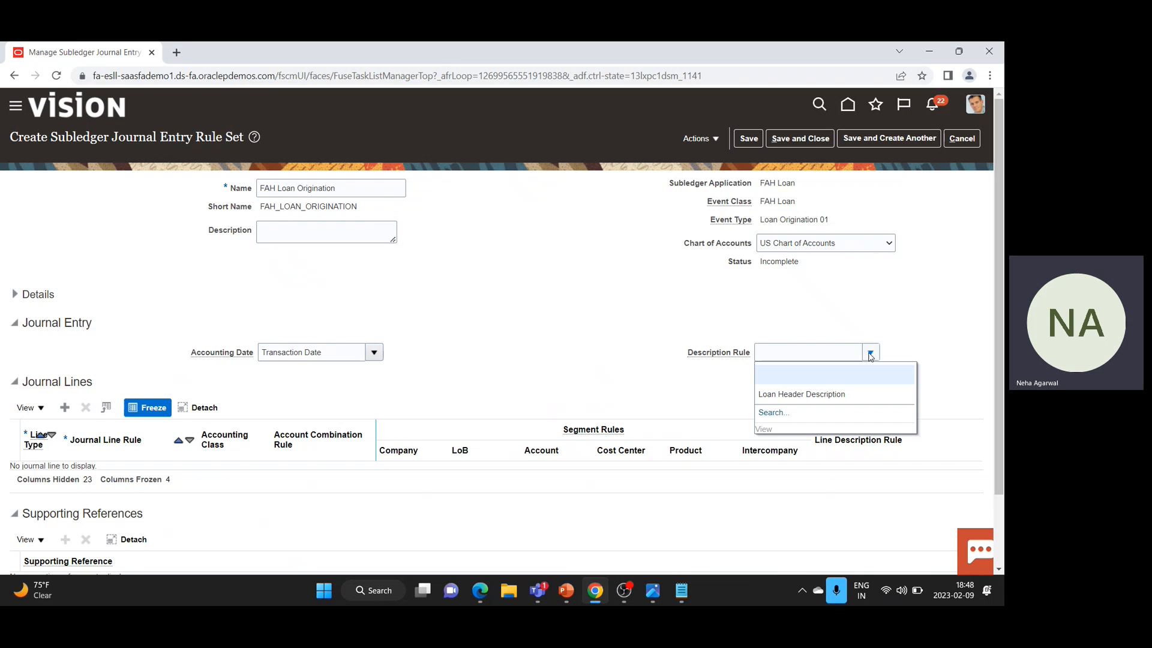
left_click(837, 395)
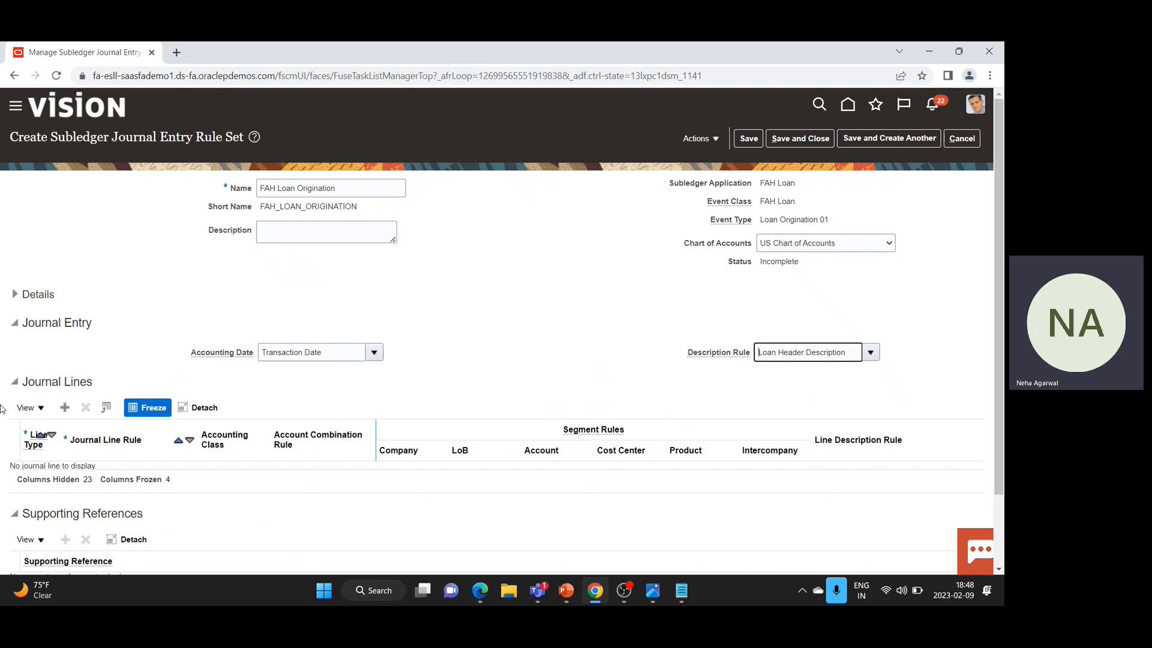
left_click(64, 414)
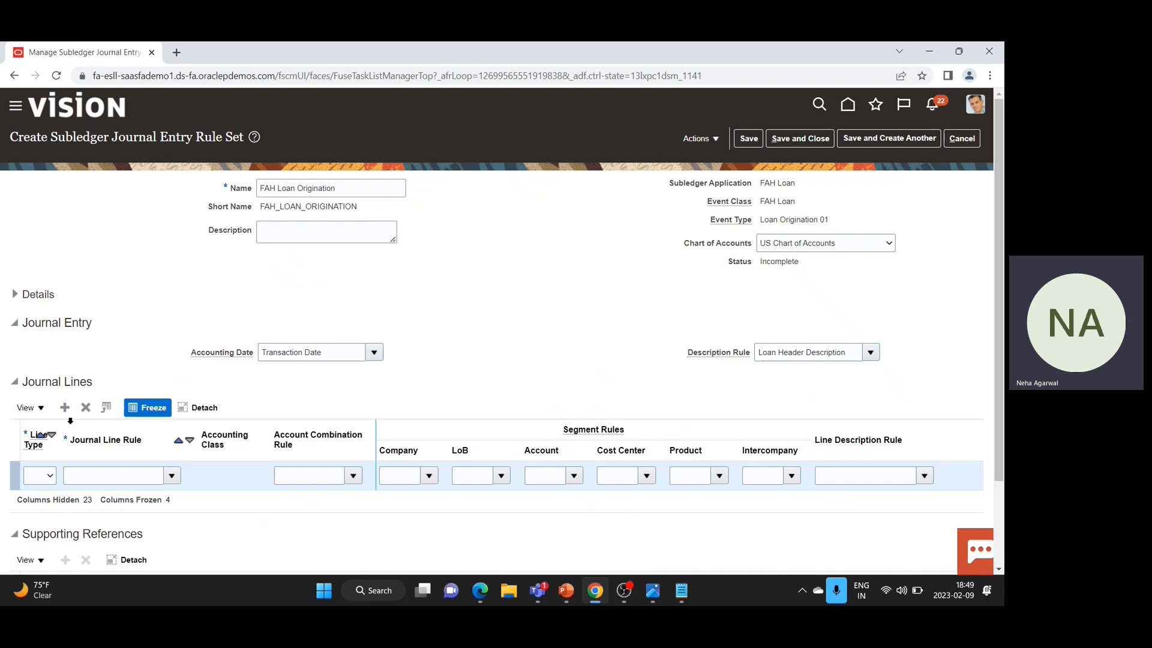
Make a Credit FAH Loan Fee line with FAH Default Account, FAH Loan Fee Income Account, mapping-set cost center, Loan Line Information
left_click(51, 476)
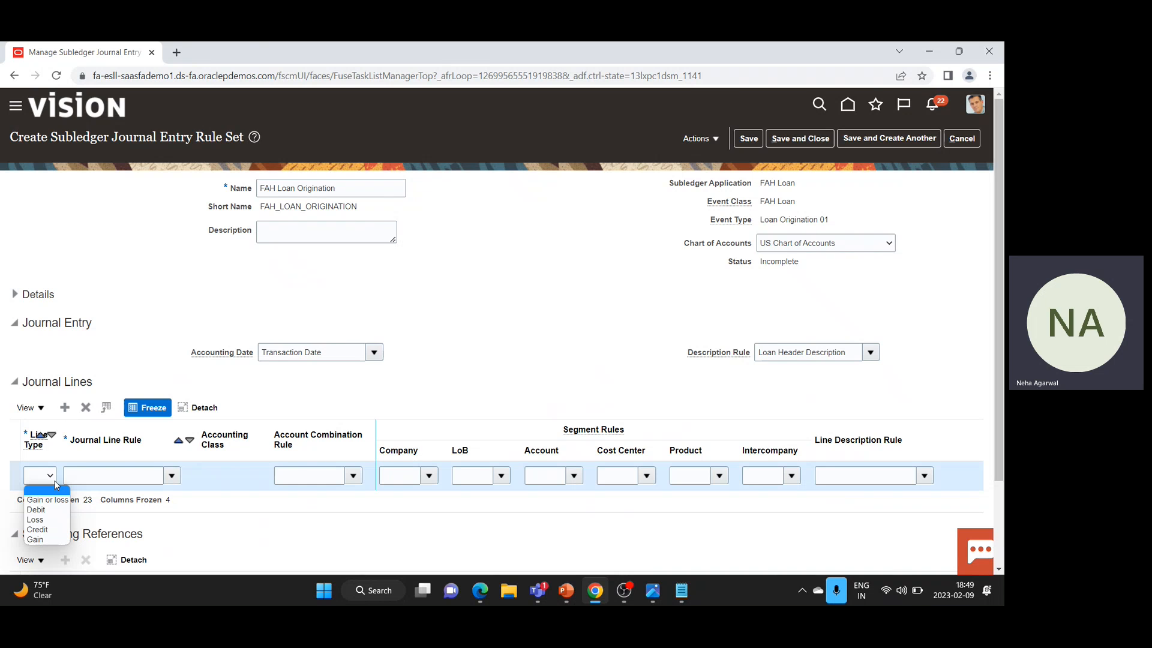
left_click(38, 530)
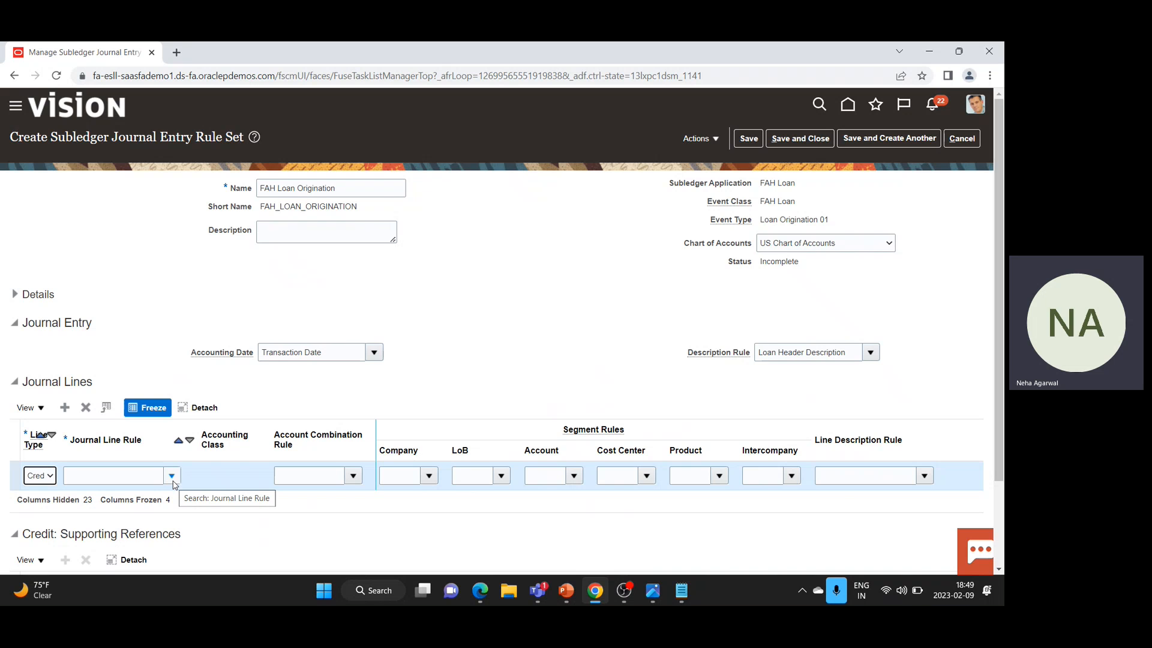
left_click(172, 477)
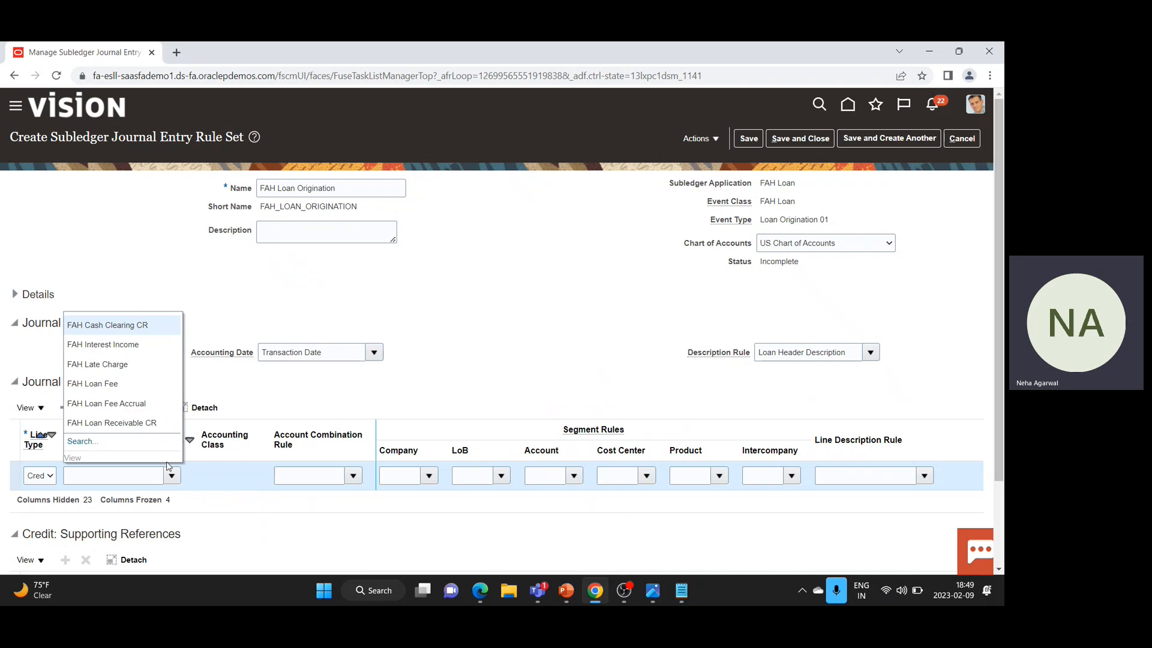
left_click(118, 387)
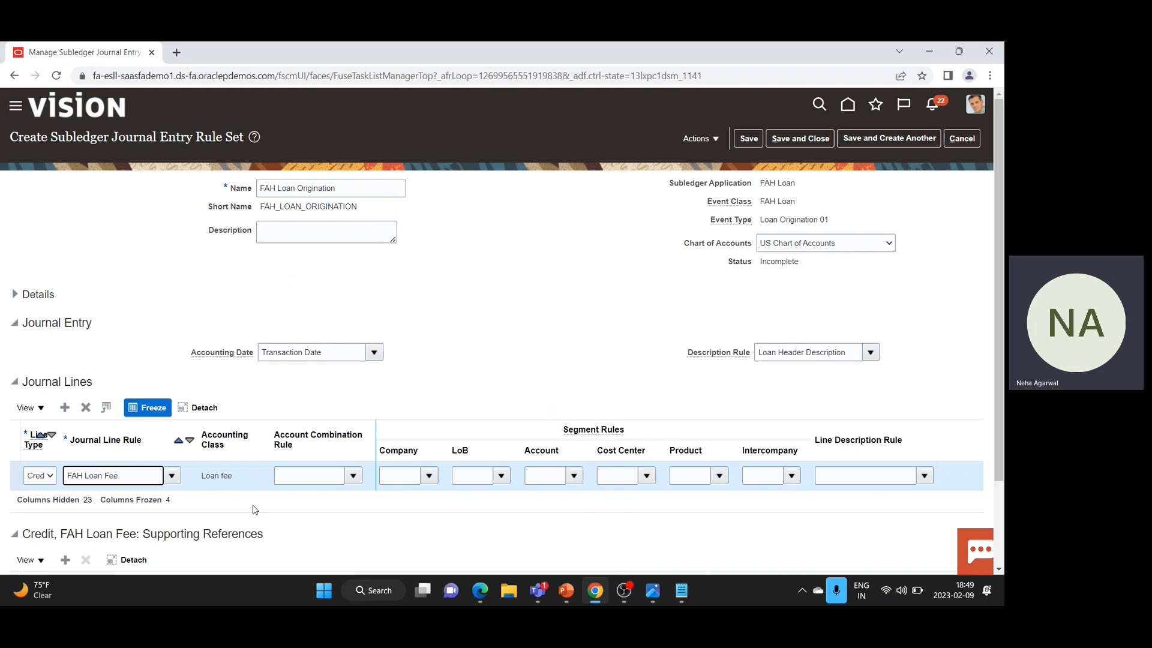
left_click(353, 476)
left_click(322, 518)
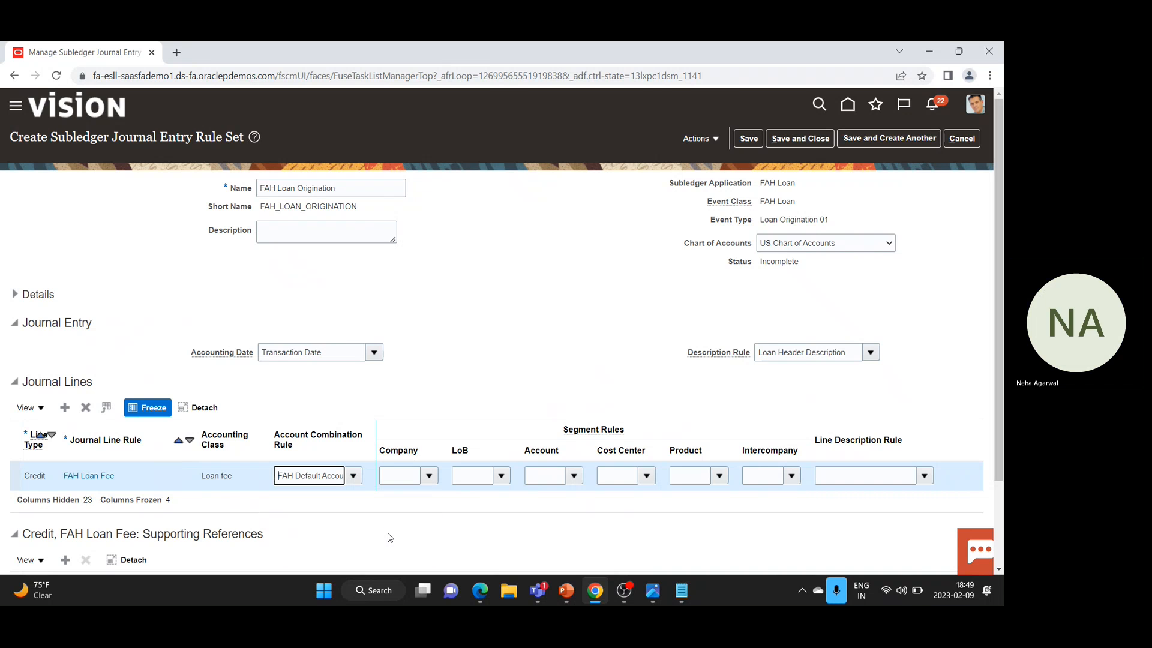
left_click(573, 476)
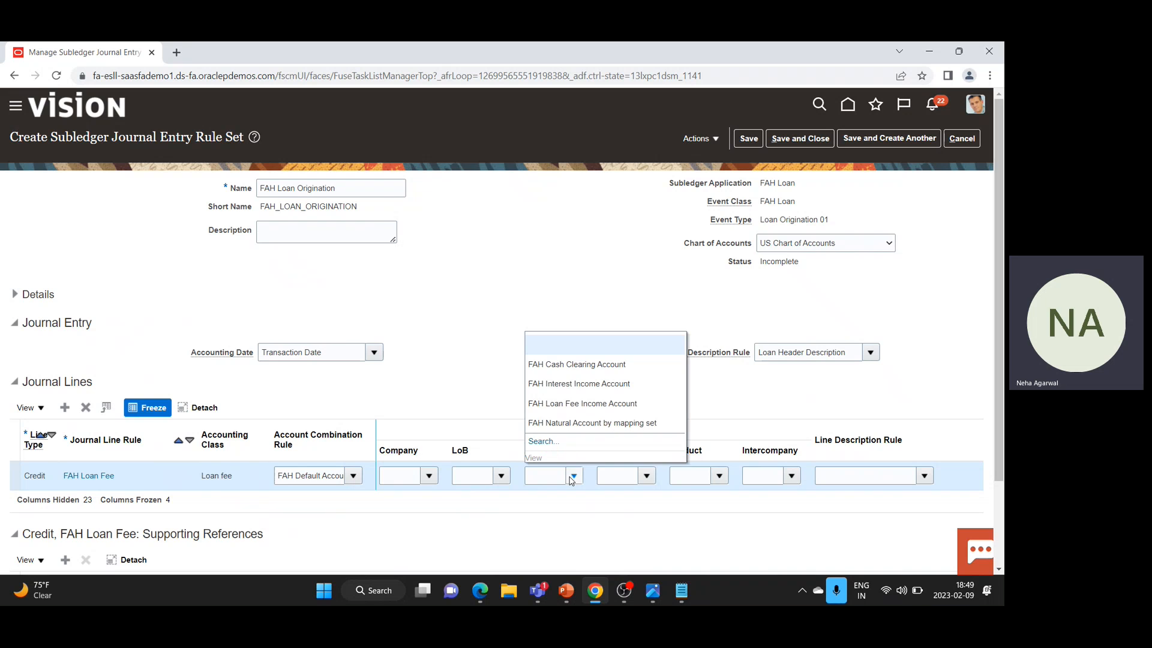
left_click(593, 404)
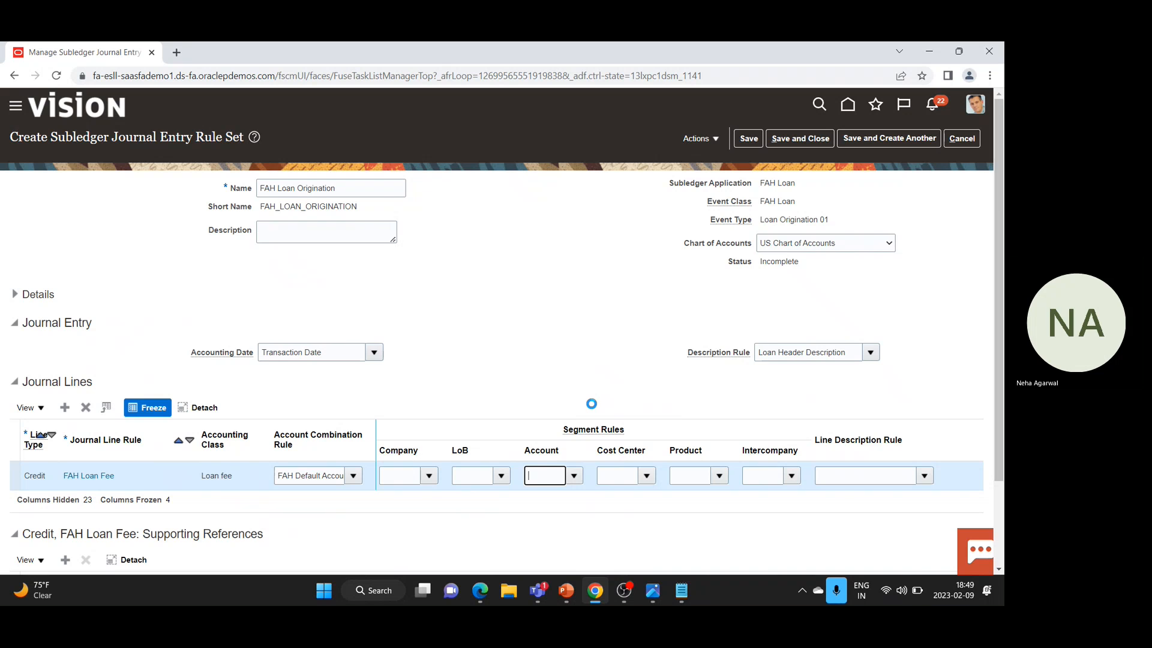
left_click(646, 476)
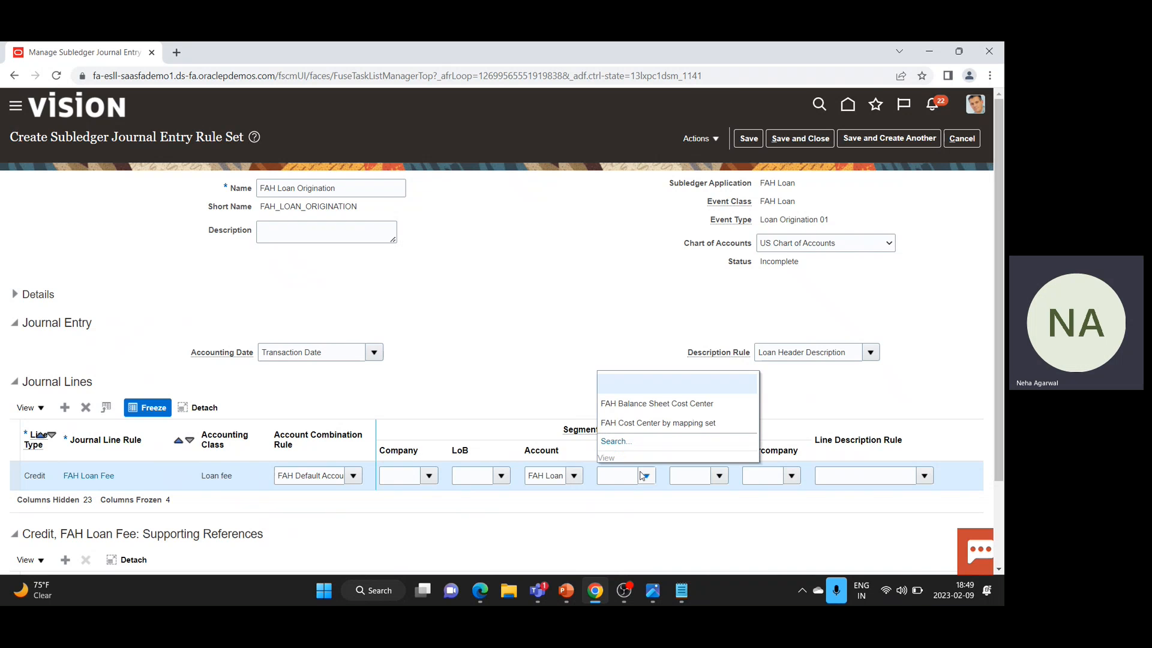
left_click(637, 429)
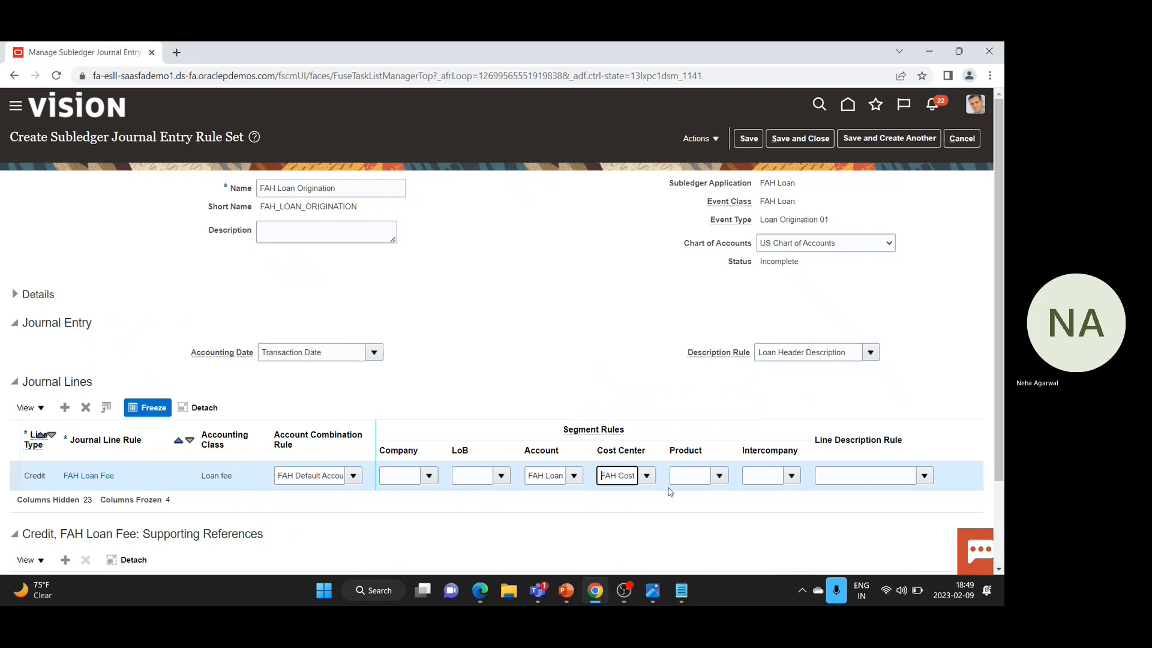
left_click(925, 476)
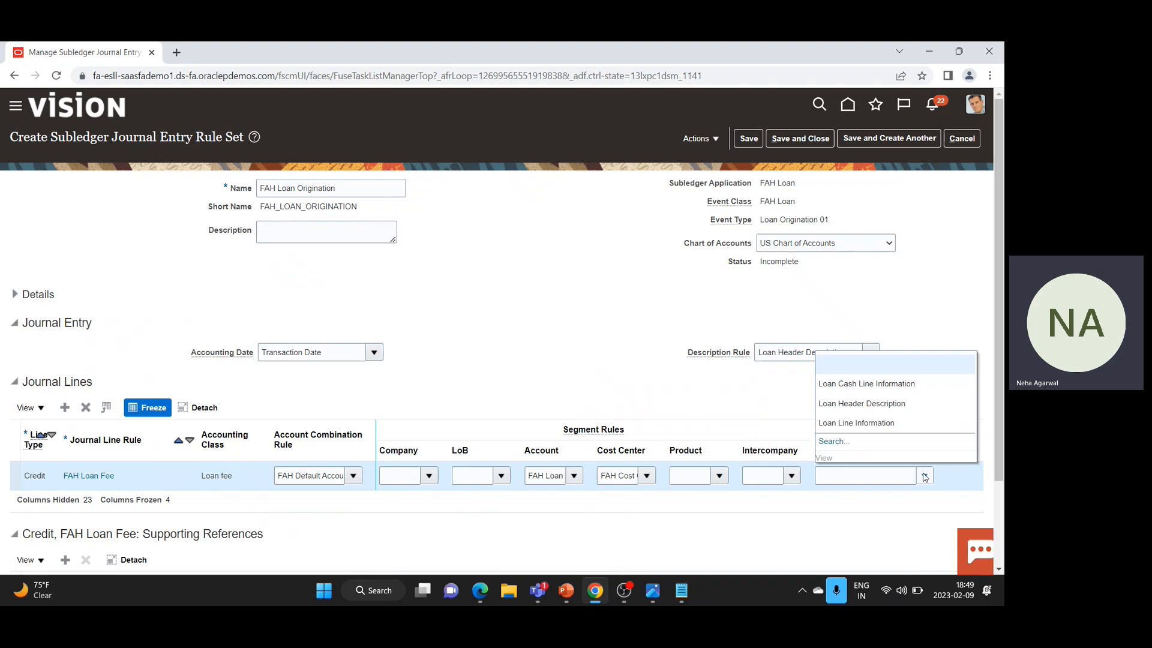
left_click(881, 423)
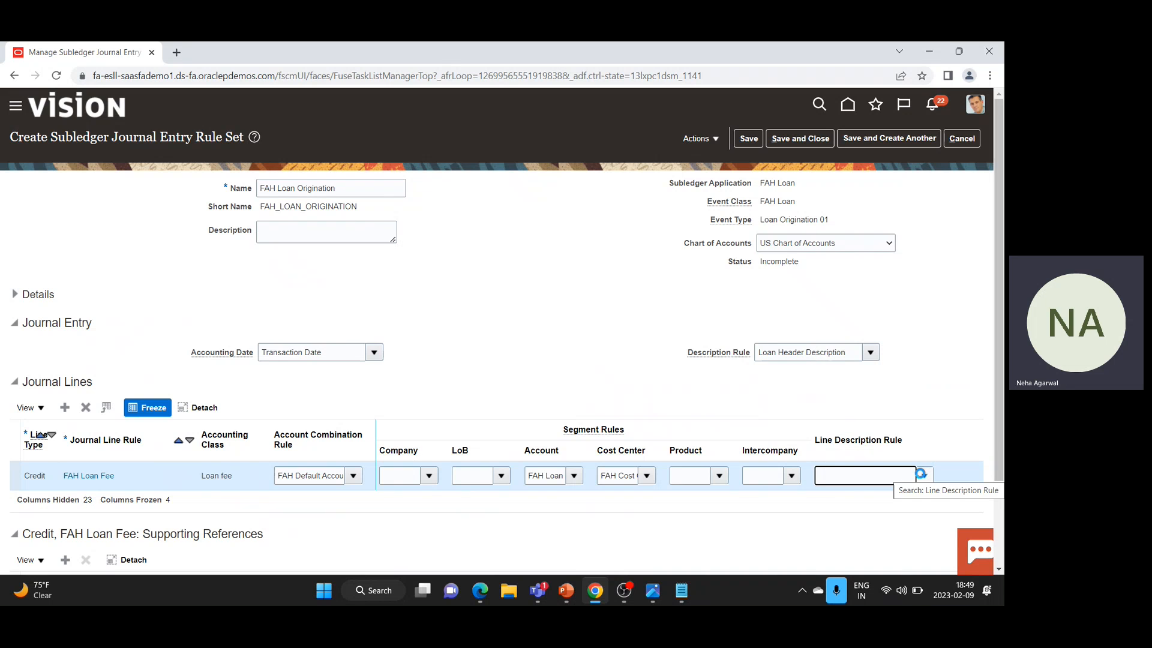
Add a second Credit line, FAH Loan Fee Accrual, with FAH Default Account
left_click(64, 408)
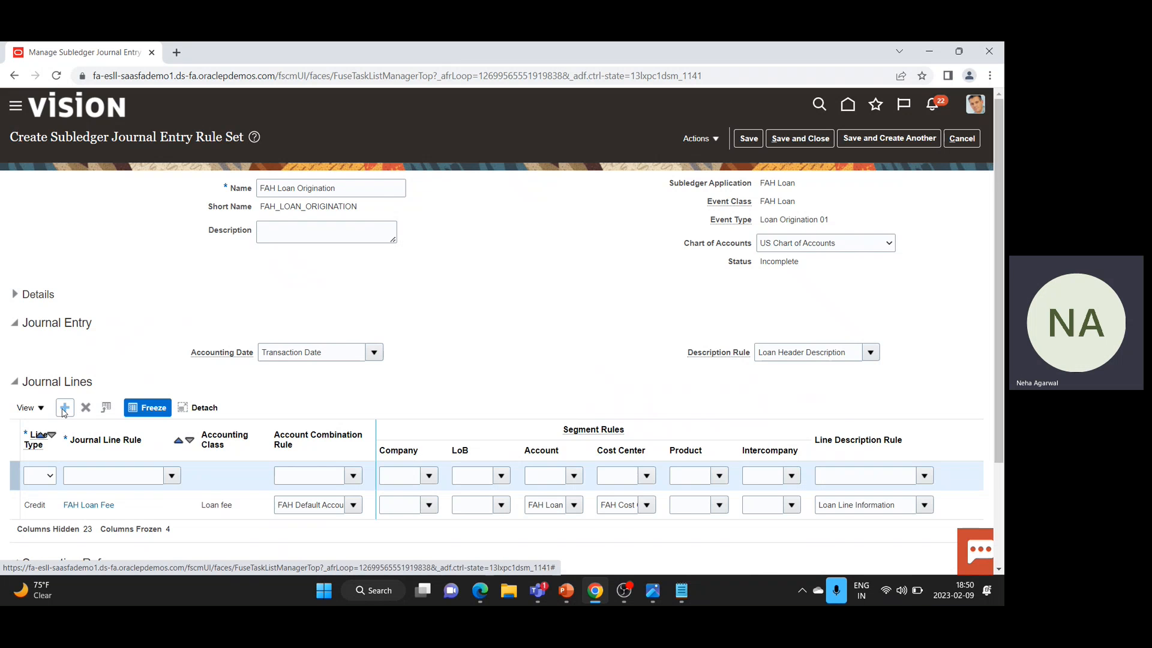
left_click(45, 477)
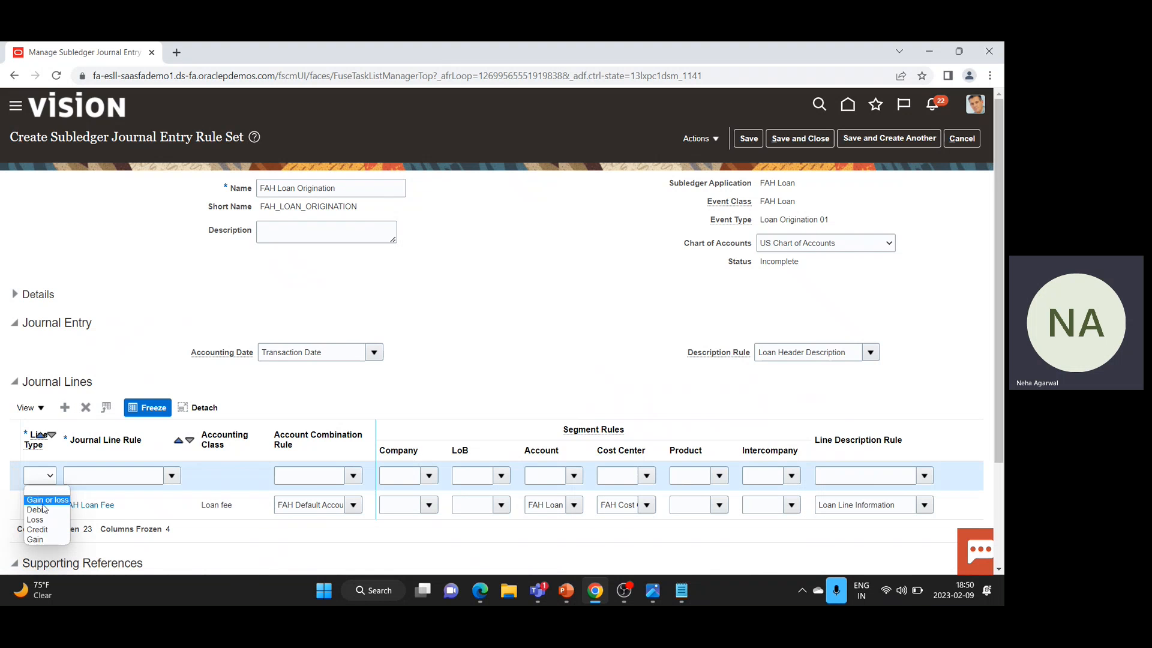
left_click(39, 530)
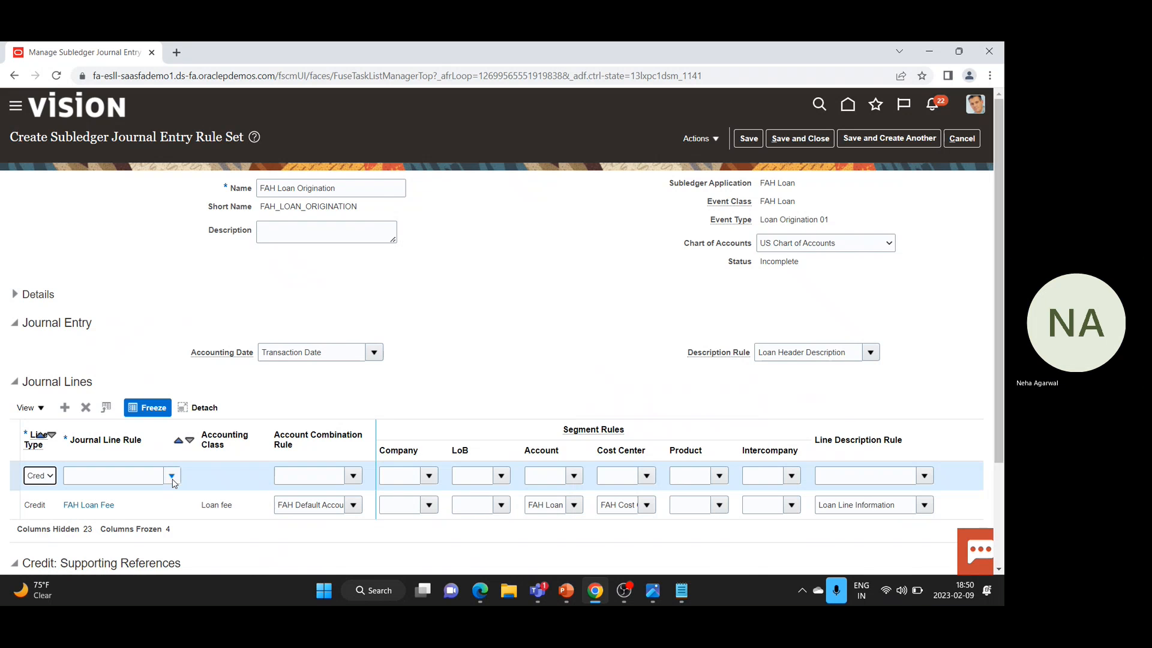
left_click(172, 480)
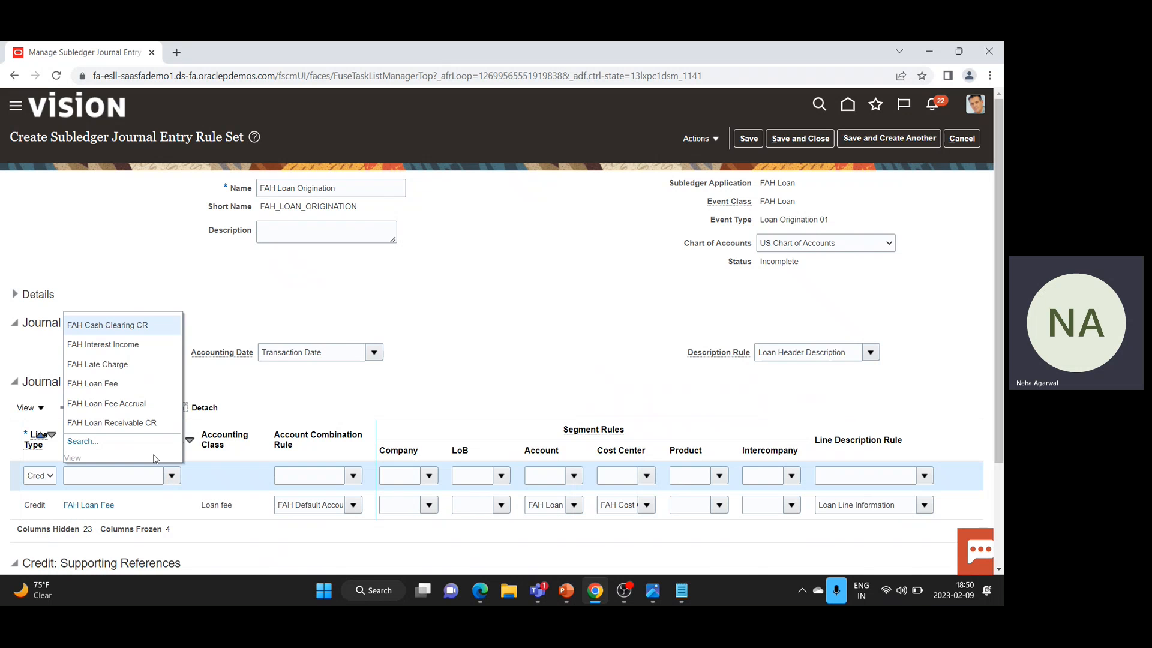
left_click(135, 412)
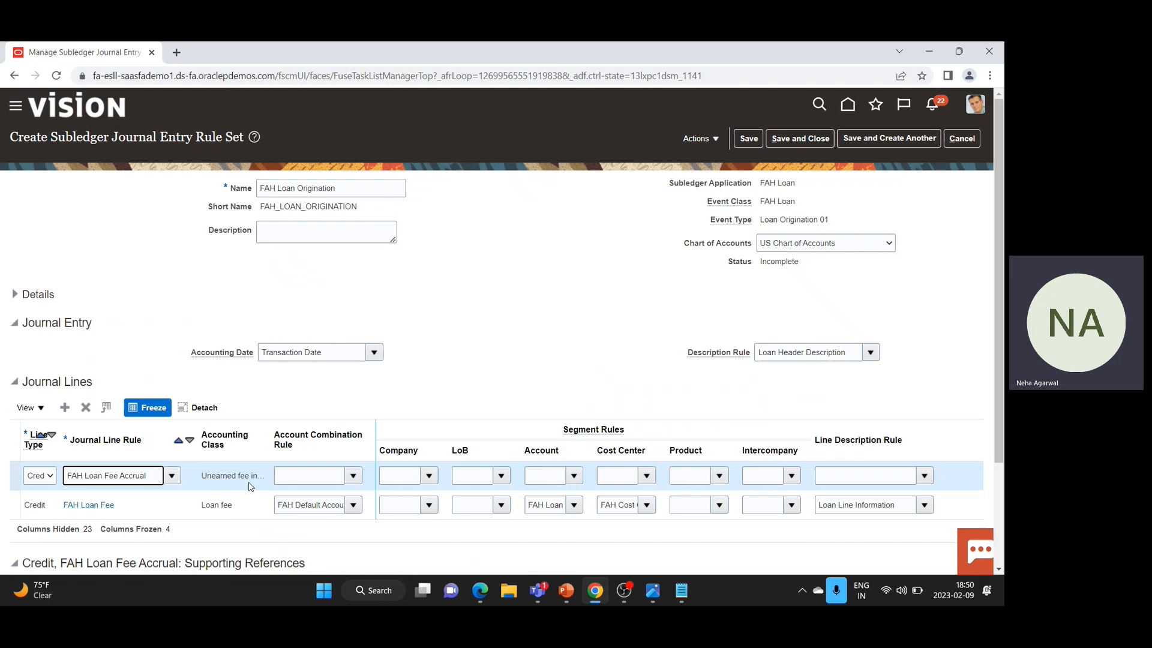
left_click(352, 476)
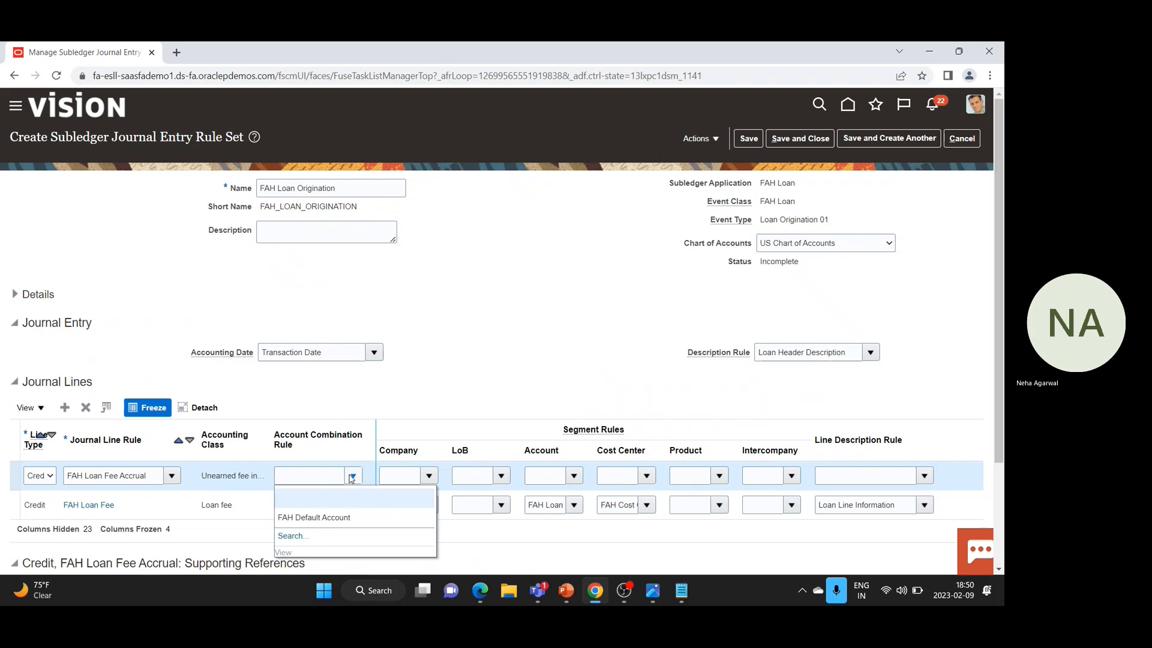
left_click(336, 517)
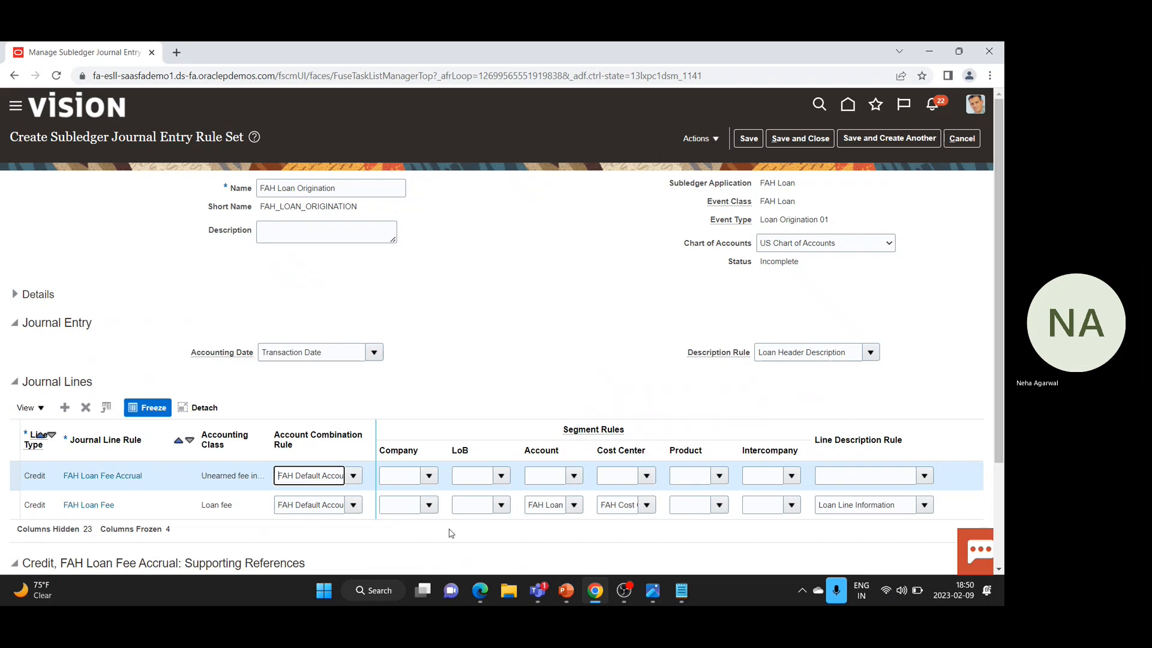
Give the accrual line FAH Natural Account by mapping set, FAH Balance Sheet Cost Center and Loan Line Information
left_click(572, 477)
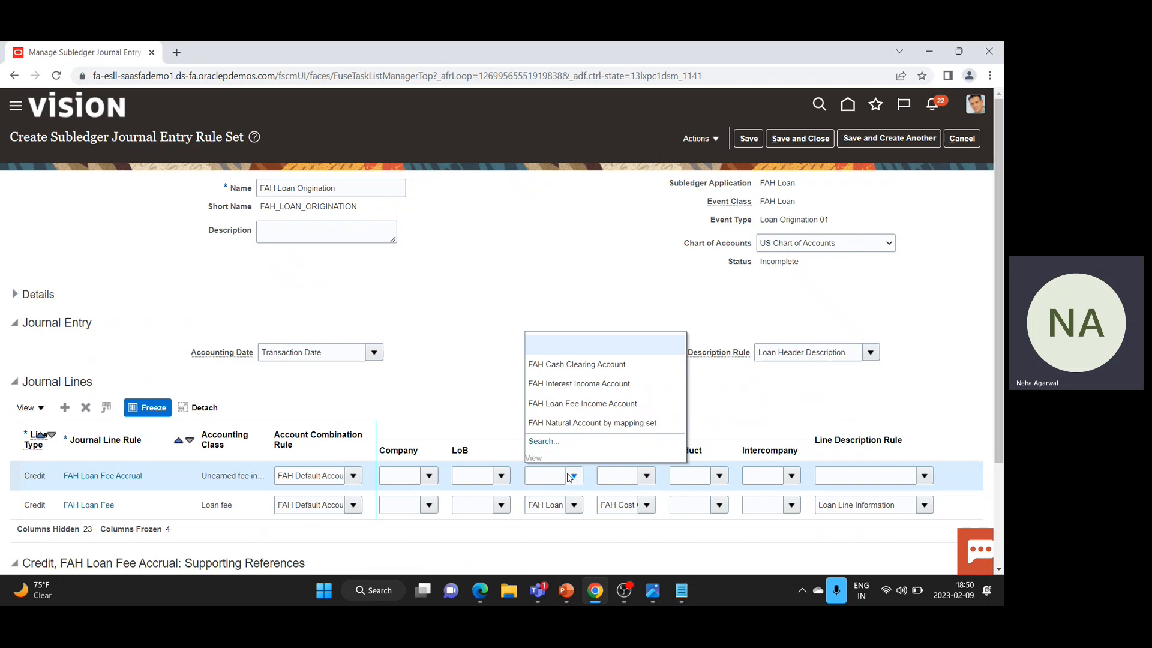
left_click(568, 423)
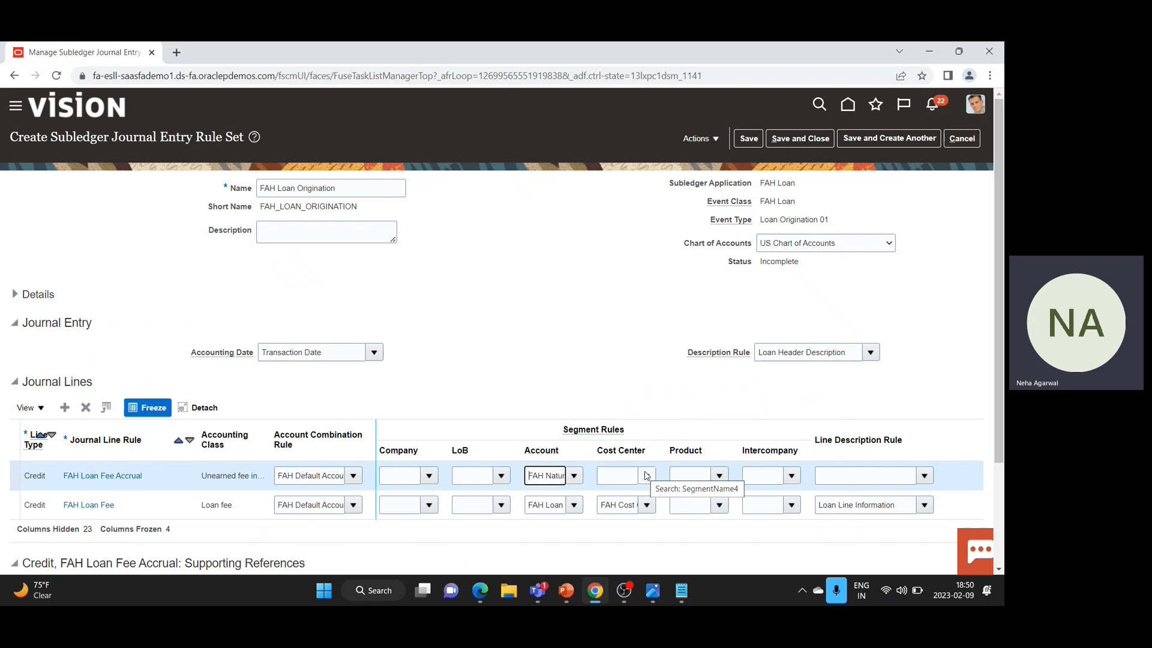
left_click(646, 476)
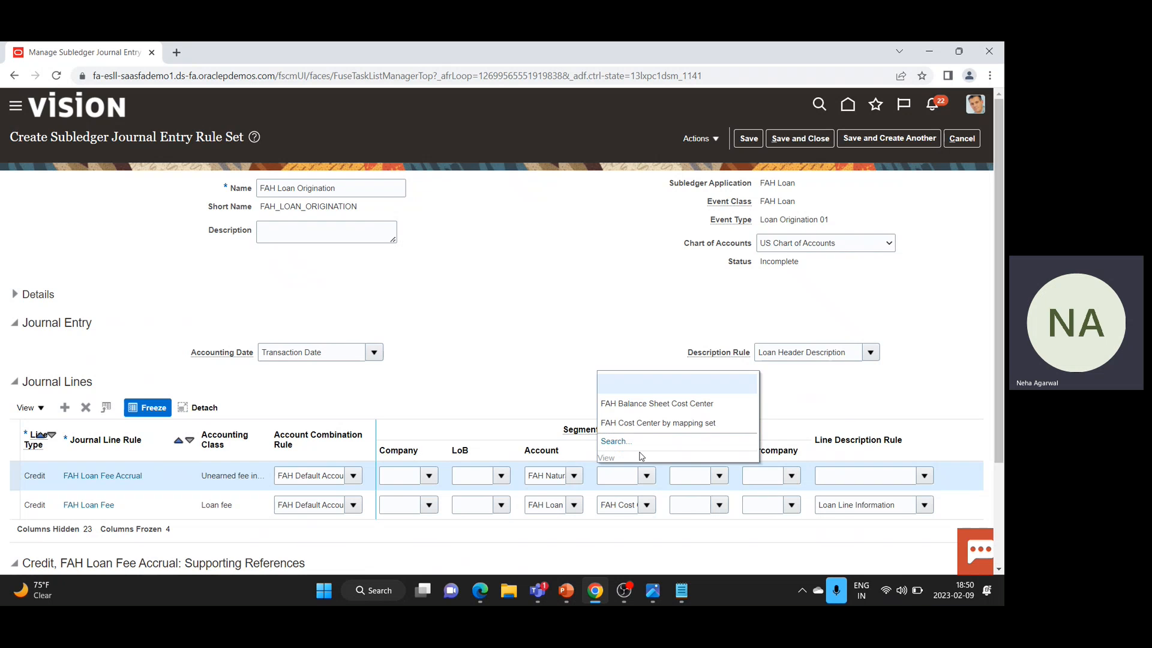
left_click(647, 413)
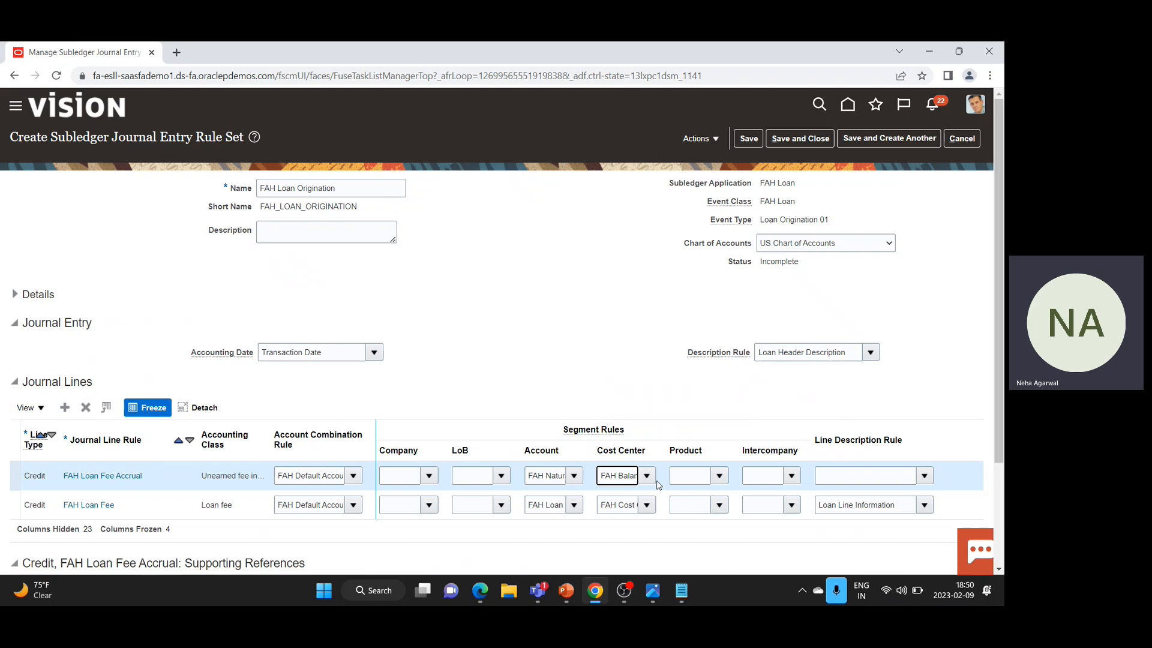
left_click(925, 475)
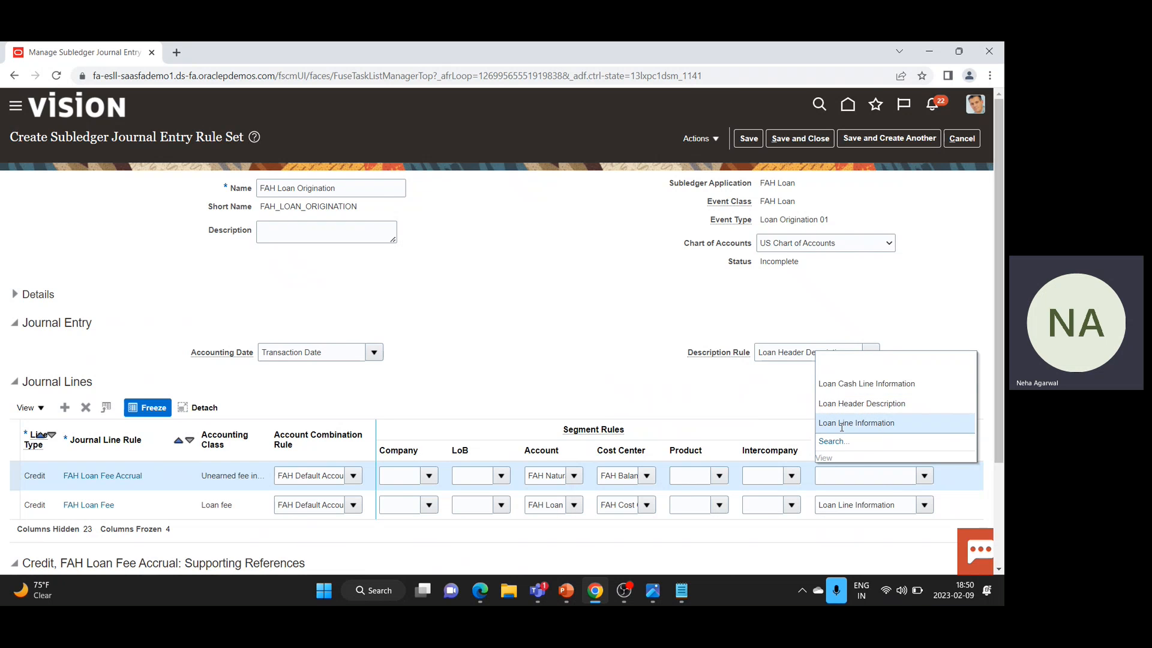
left_click(891, 468)
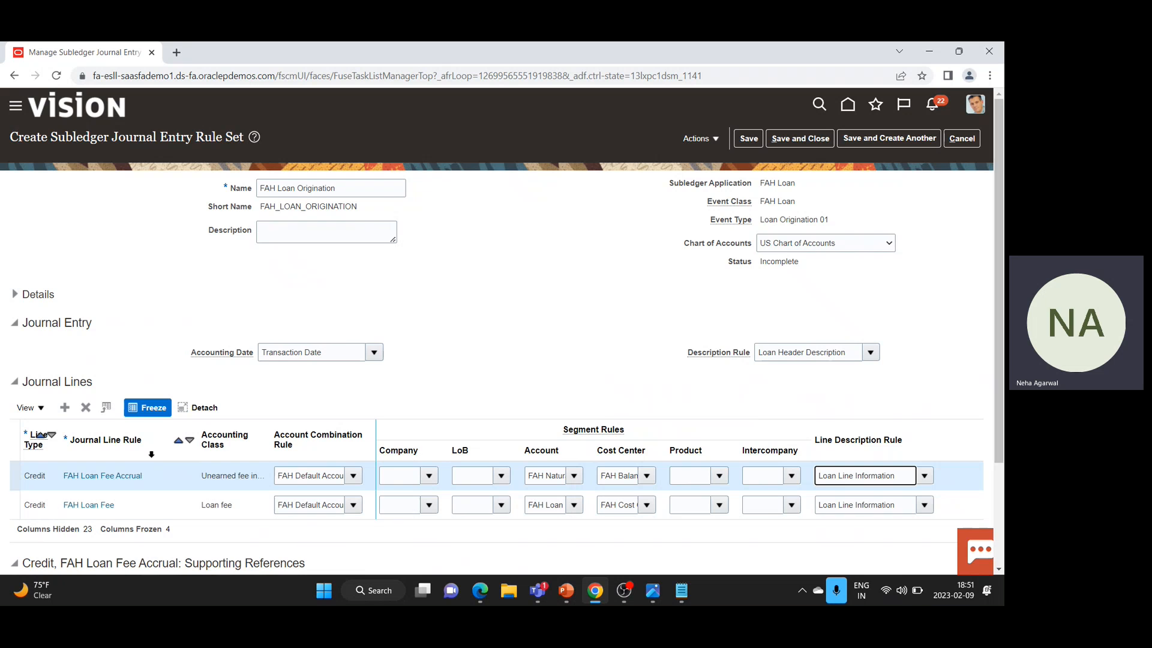
Add a Credit journal line using rule FAH Loan Receivable CR with FAH Default Account
left_click(65, 408)
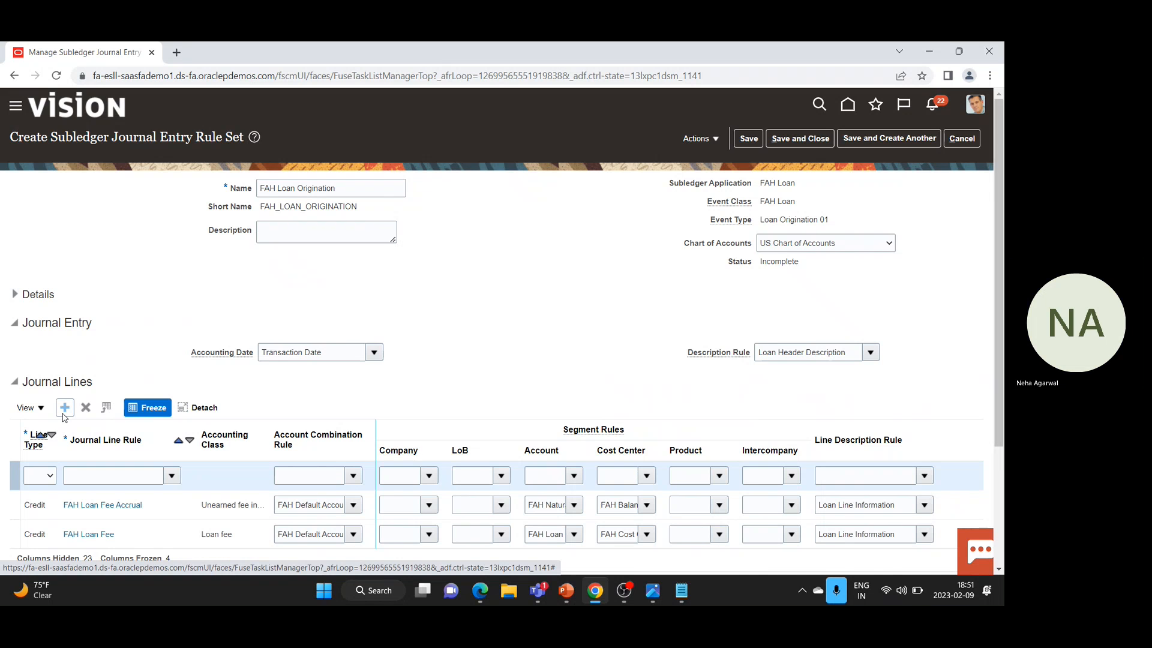
left_click(45, 476)
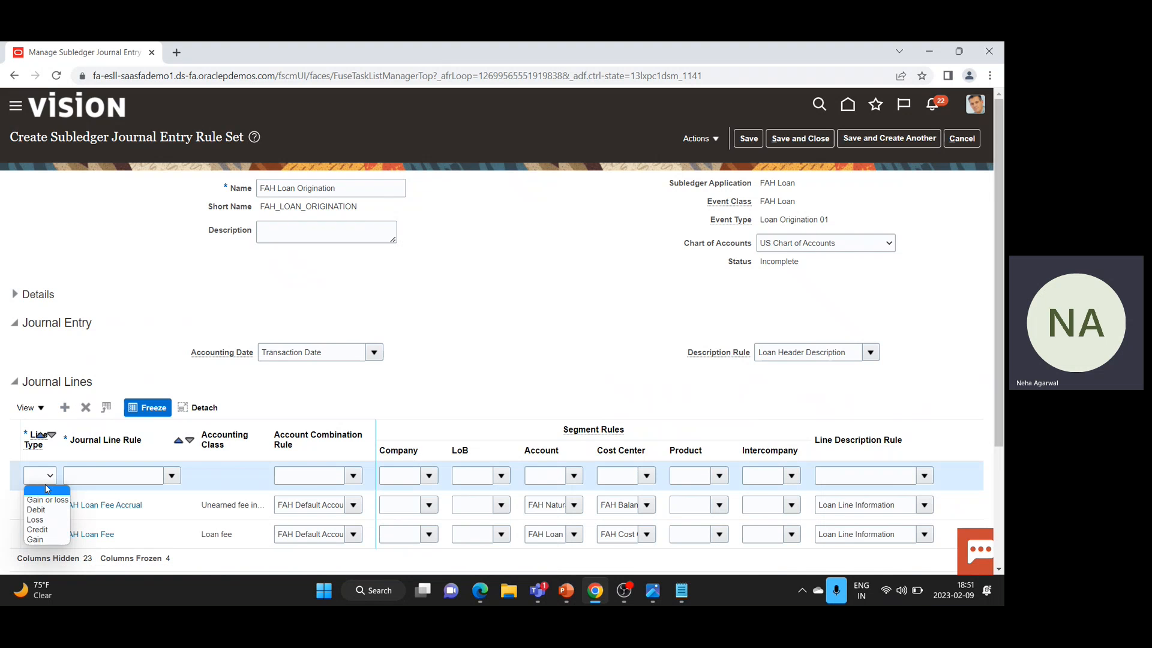
left_click(38, 530)
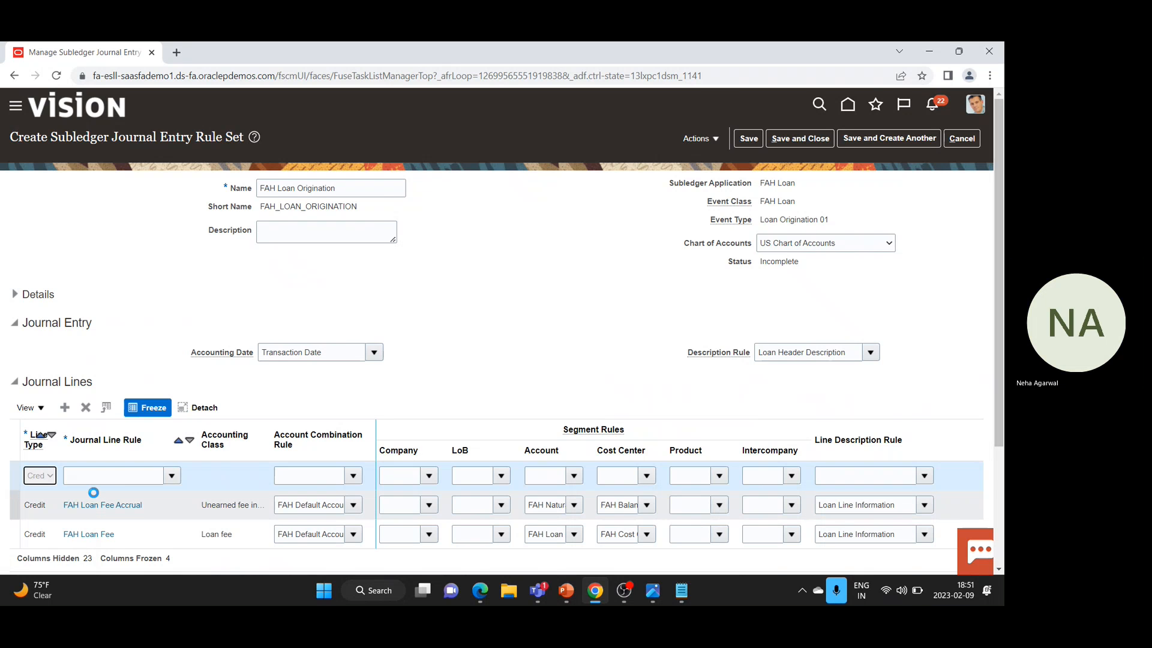
left_click(172, 476)
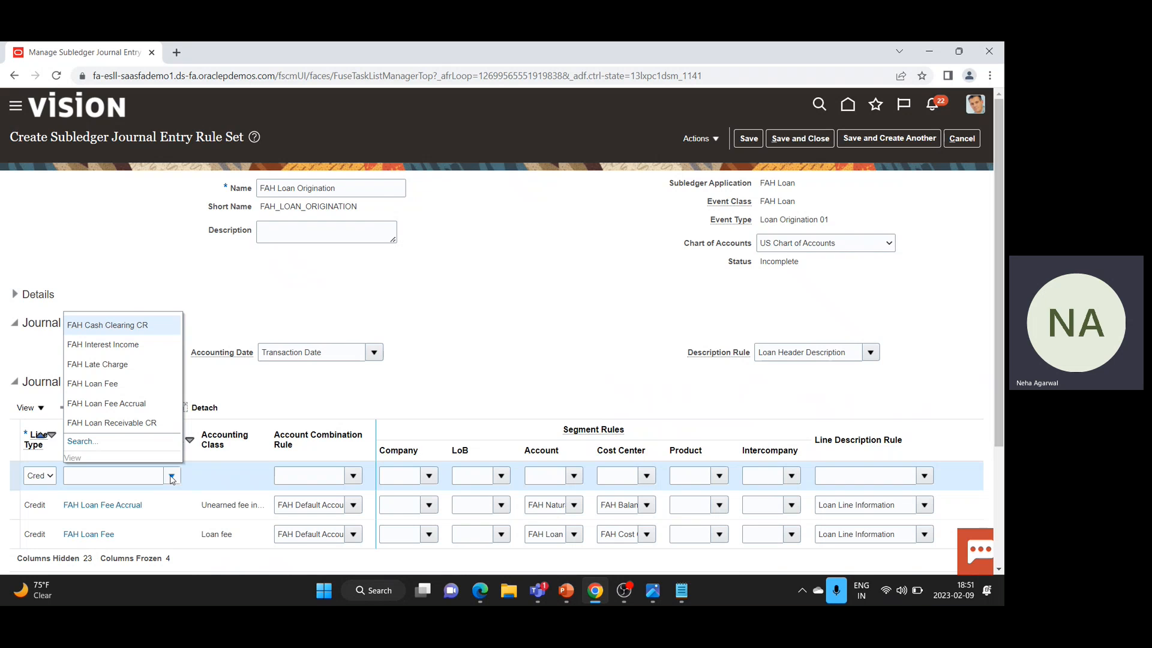
left_click(143, 423)
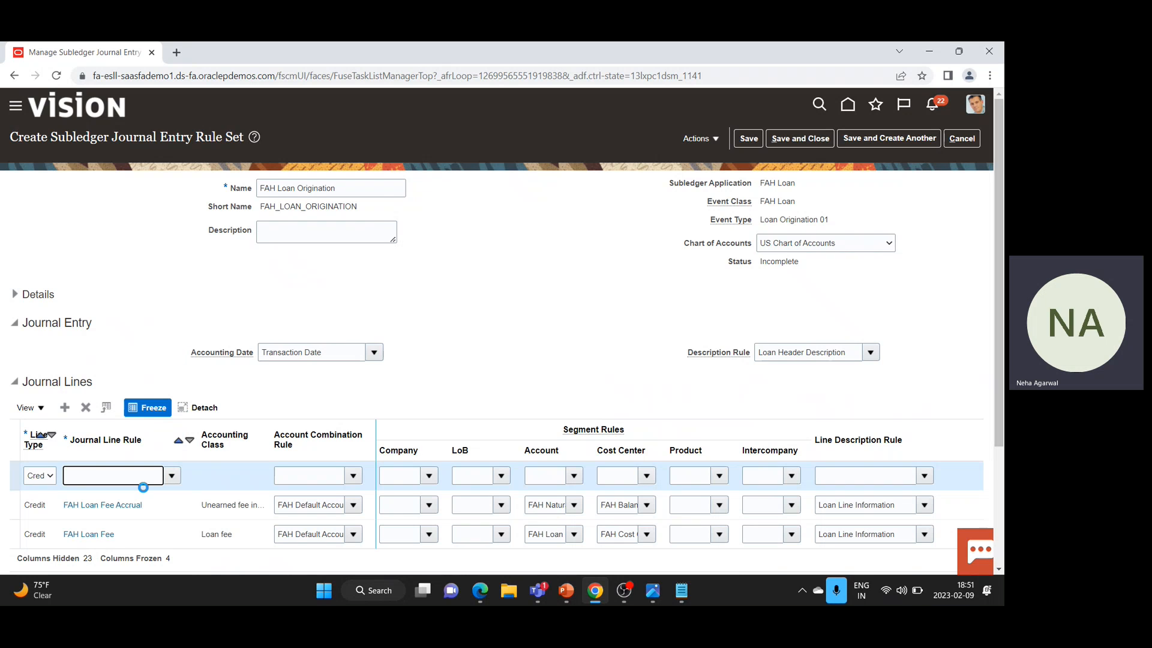
left_click(354, 475)
left_click(318, 518)
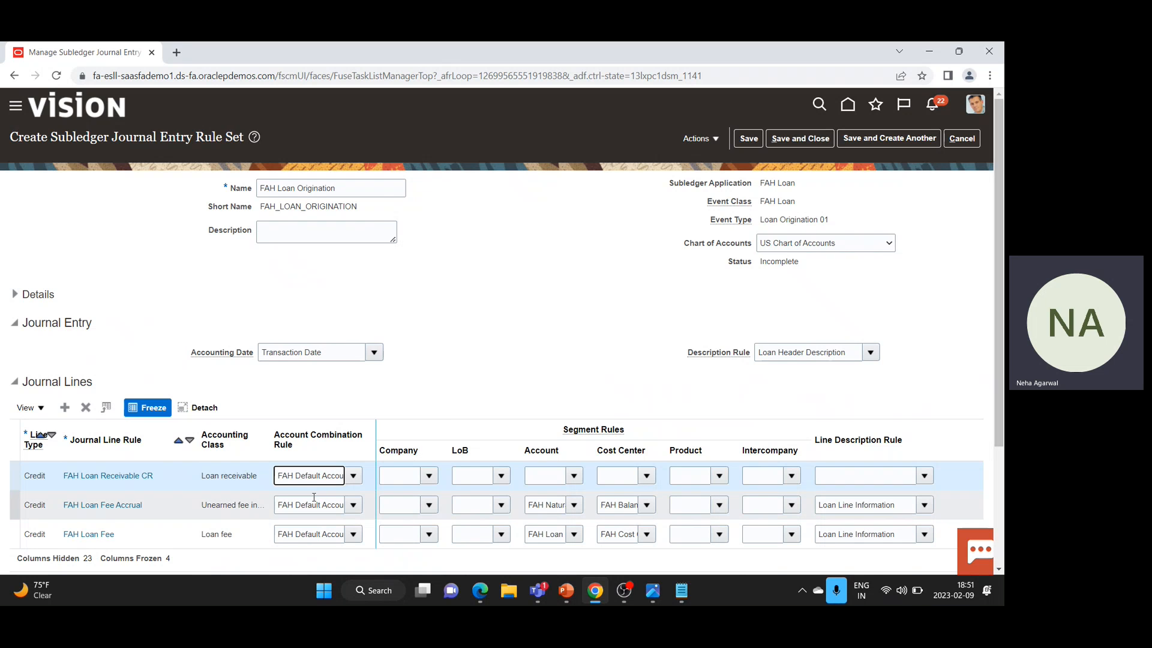
Give the receivable line FAH Natural Account and Loan Line Information, then start another line
left_click(573, 477)
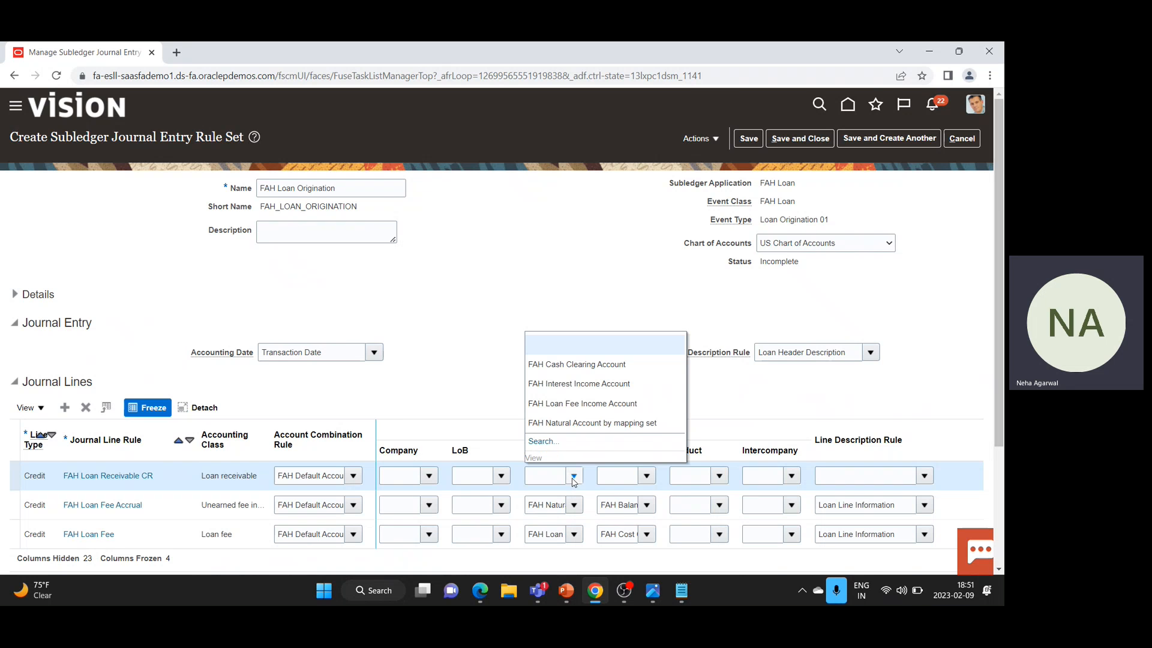
left_click(574, 423)
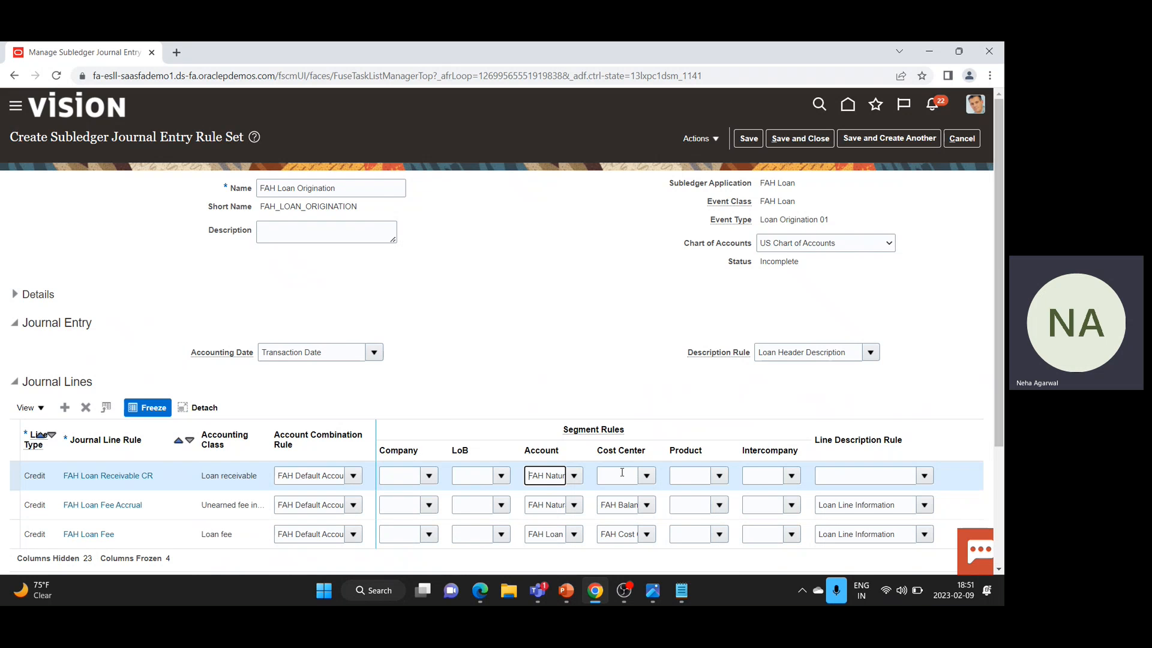
left_click(929, 476)
left_click(925, 477)
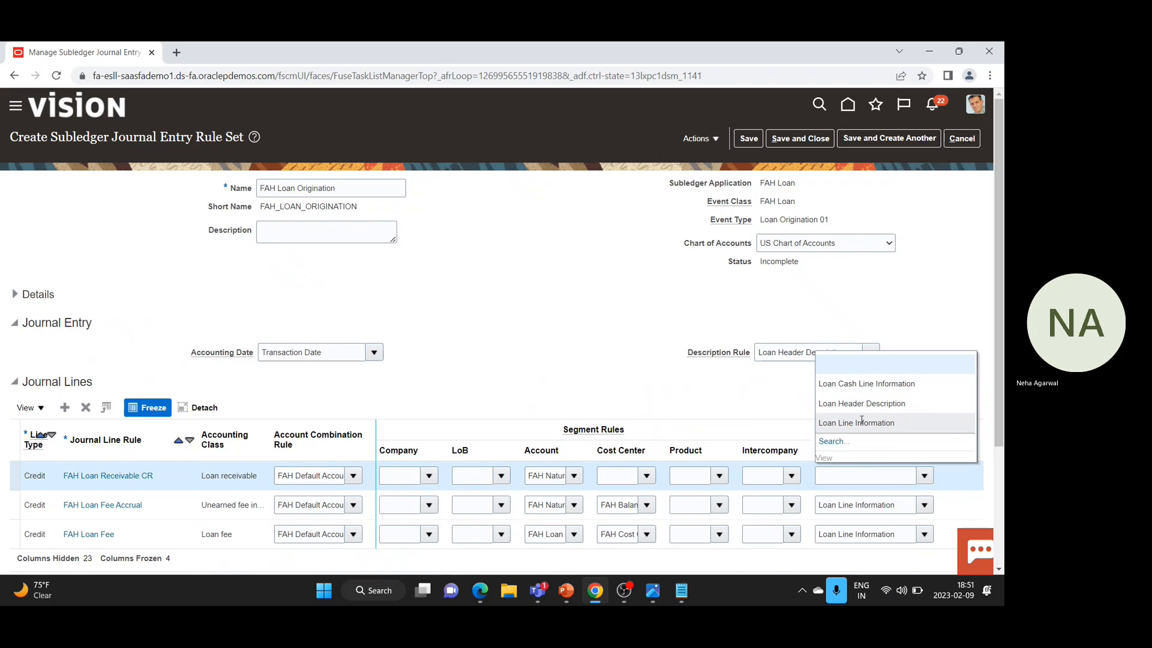
left_click(862, 422)
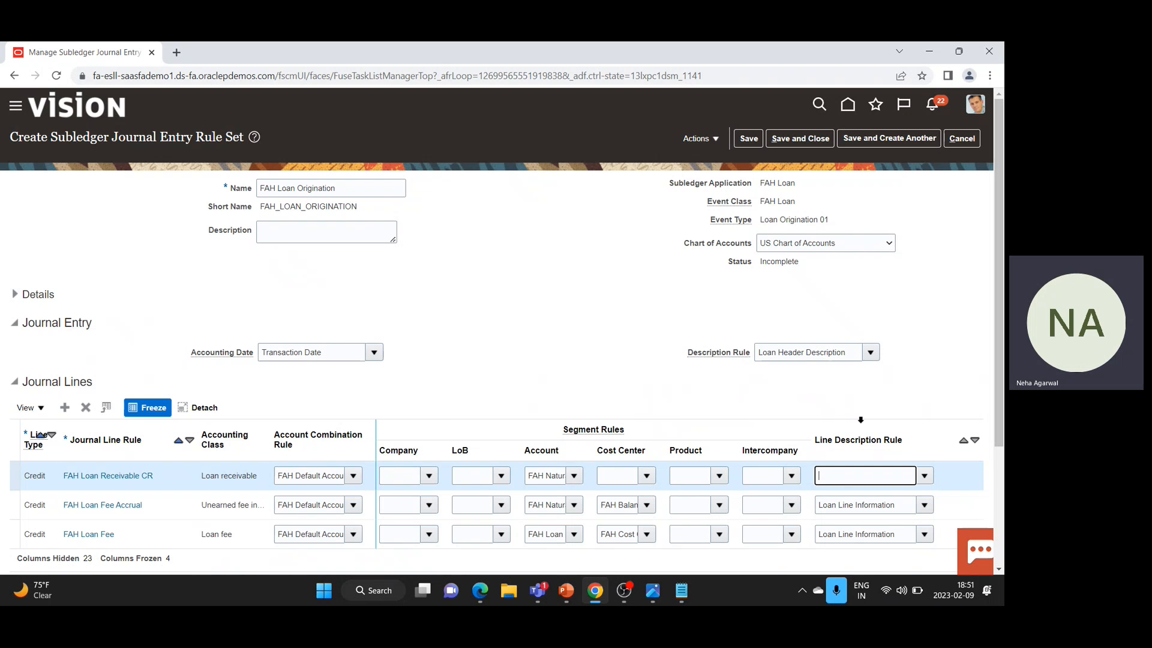
left_click(59, 410)
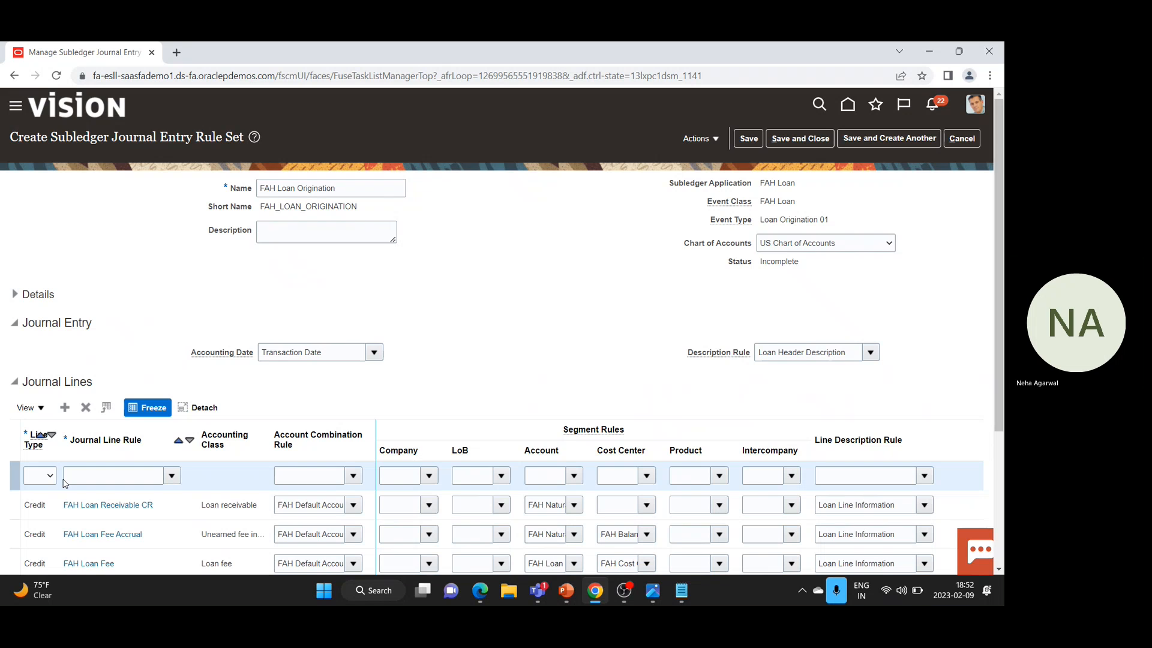
Make the new line a Debit FAH Cash Clearing line with FAH Default Account
left_click(50, 477)
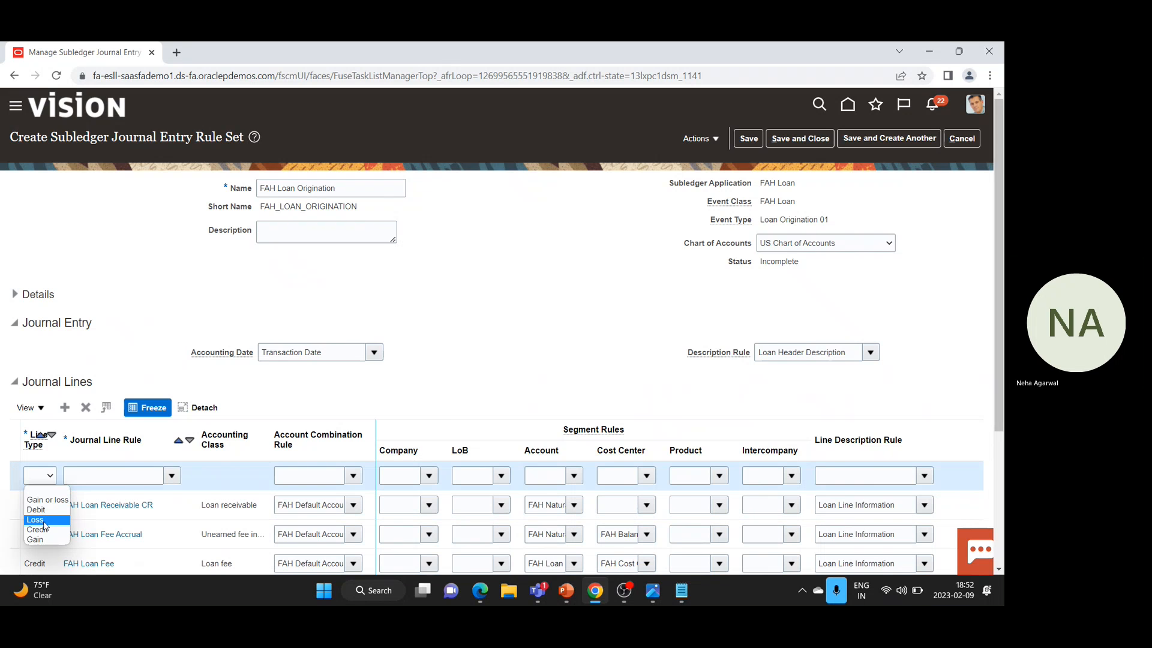
left_click(38, 510)
left_click(121, 475)
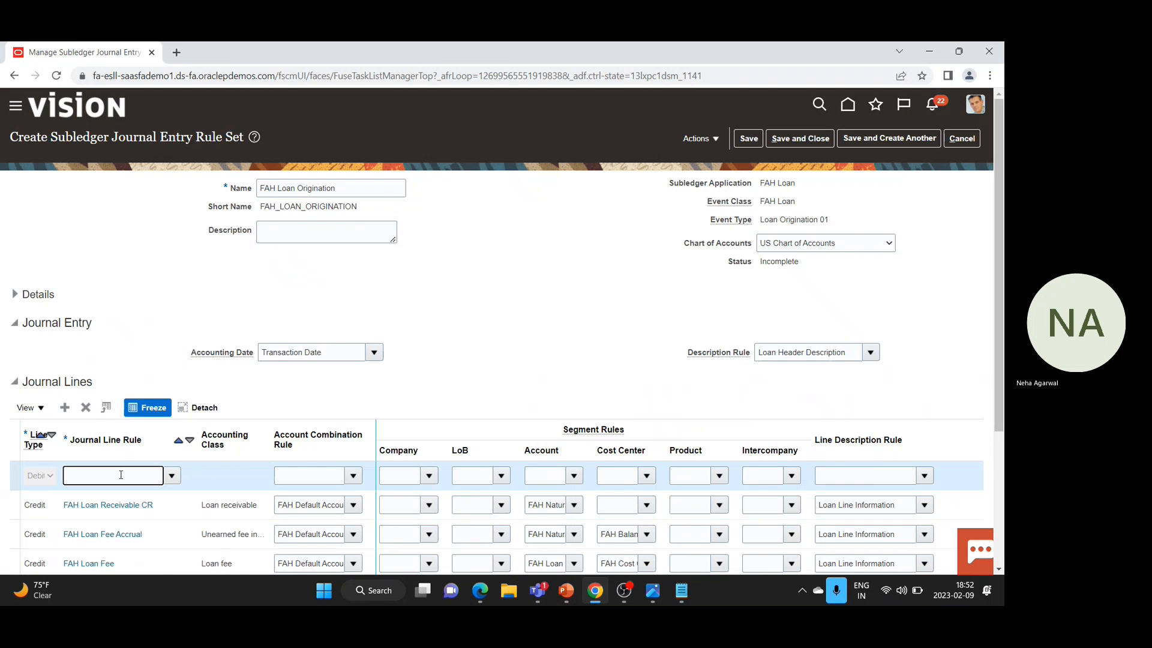
left_click(171, 475)
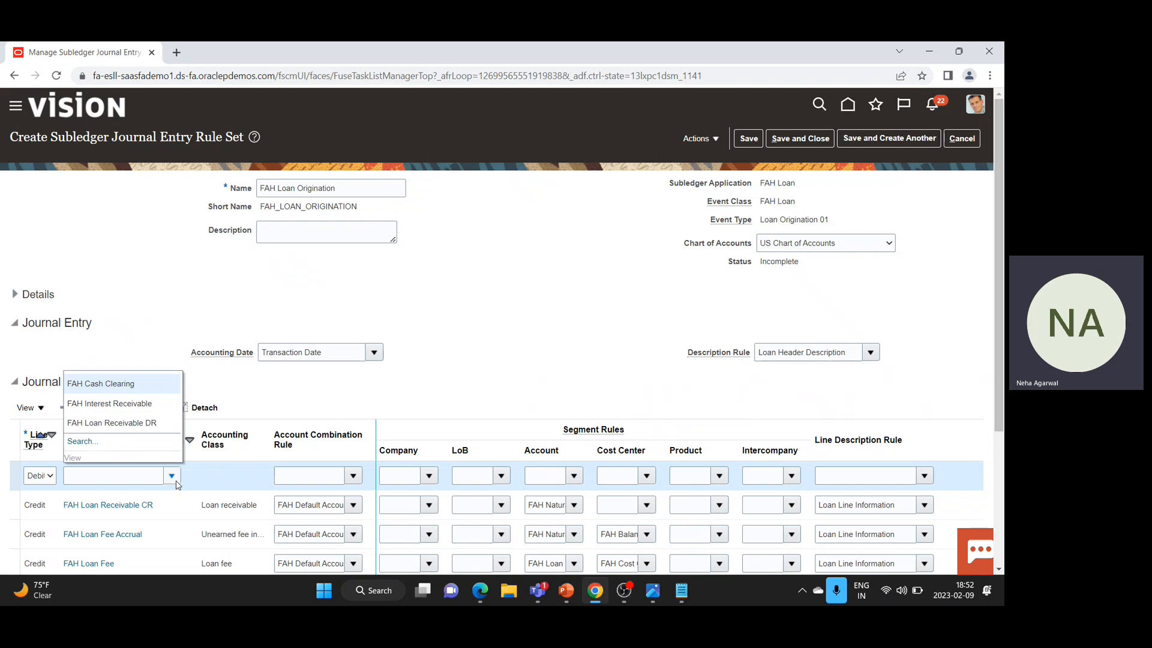
left_click(129, 384)
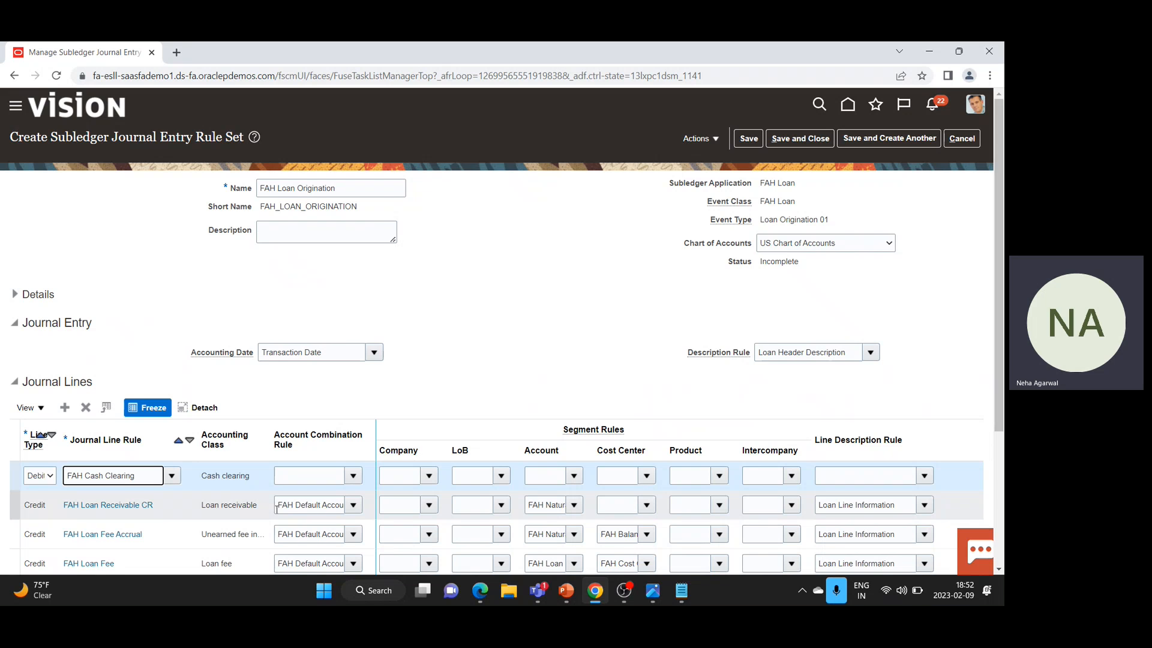
left_click(354, 476)
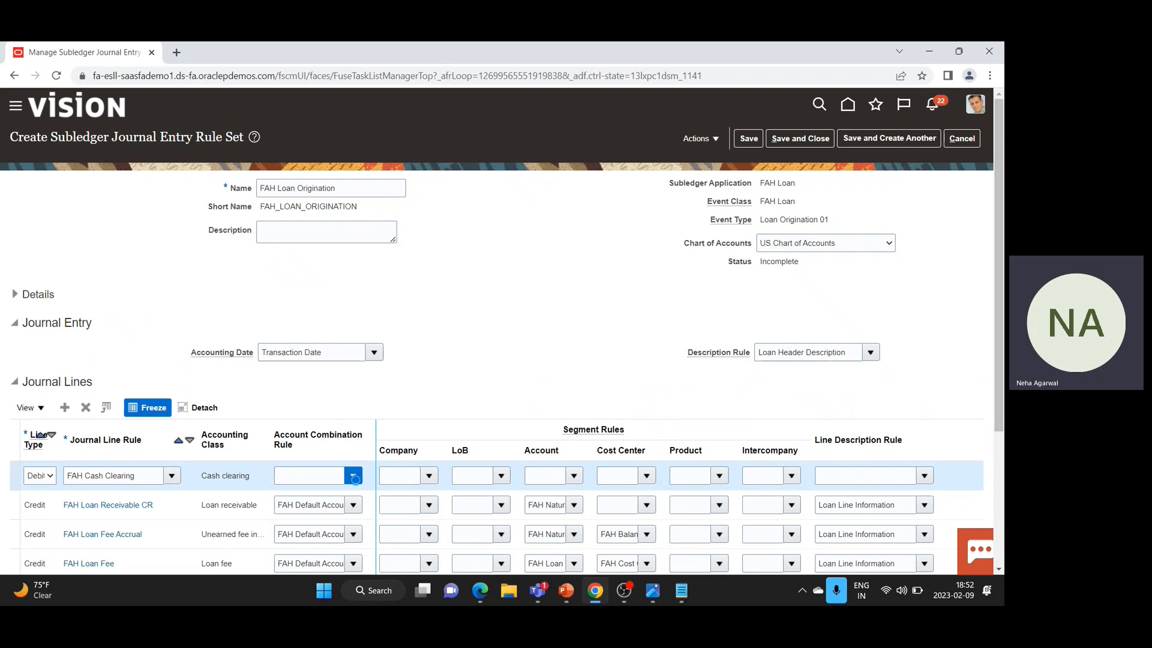
left_click(342, 515)
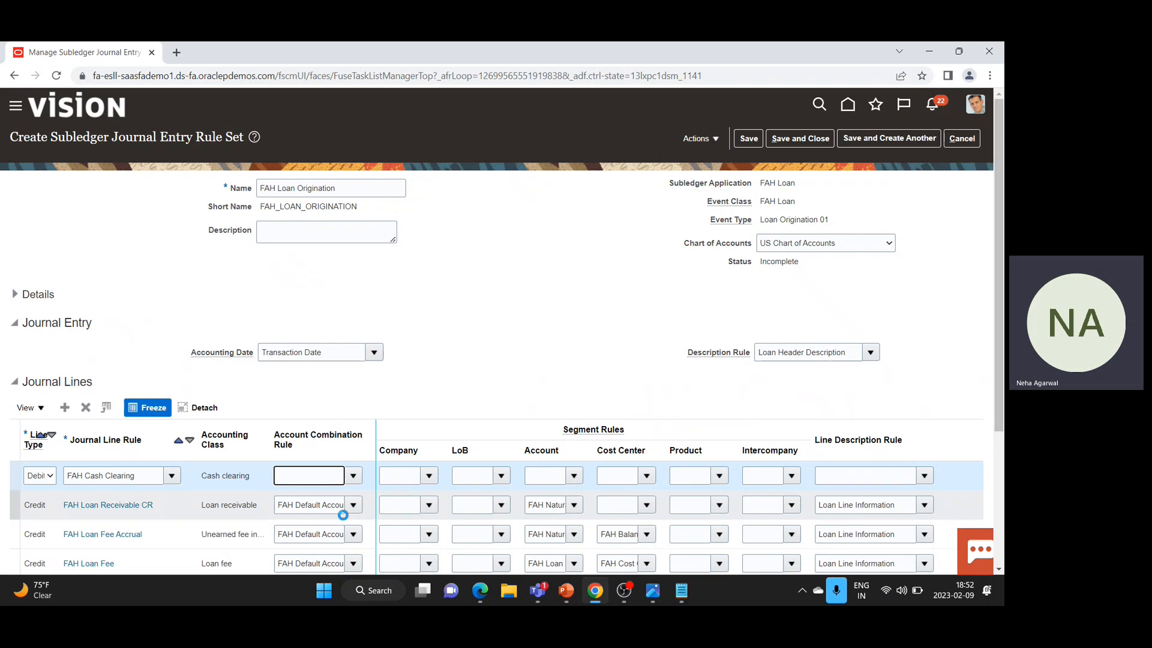
Set FAH Cash Clearing Account and Loan Cash Line Information, then save and create another rule set
left_click(576, 476)
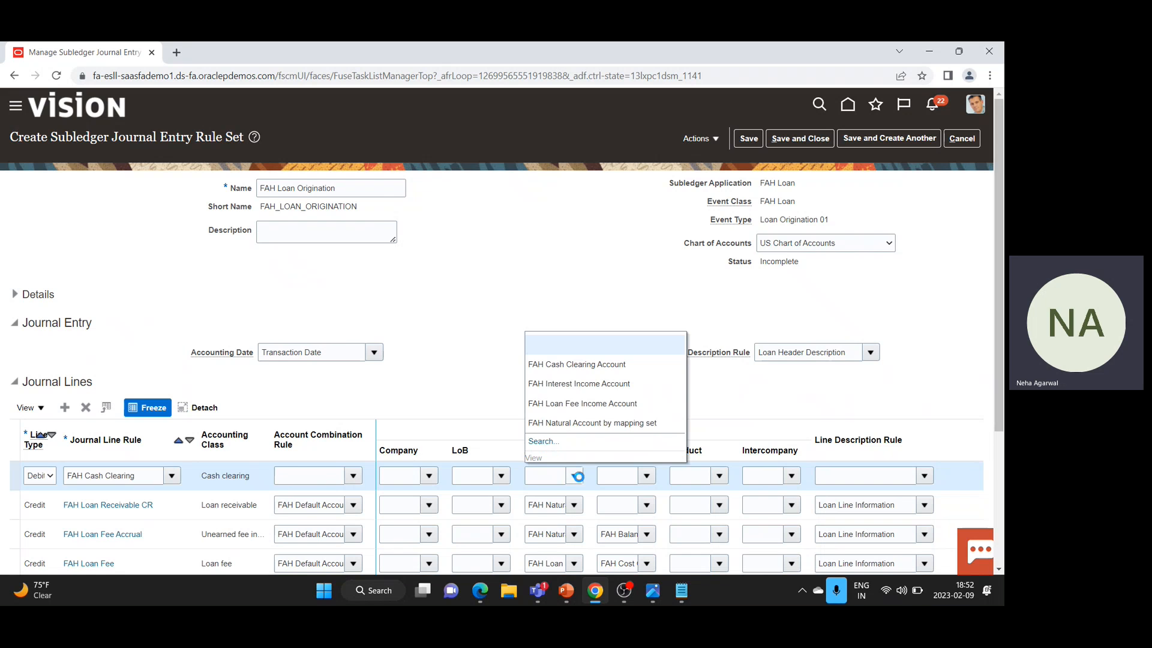
left_click(595, 365)
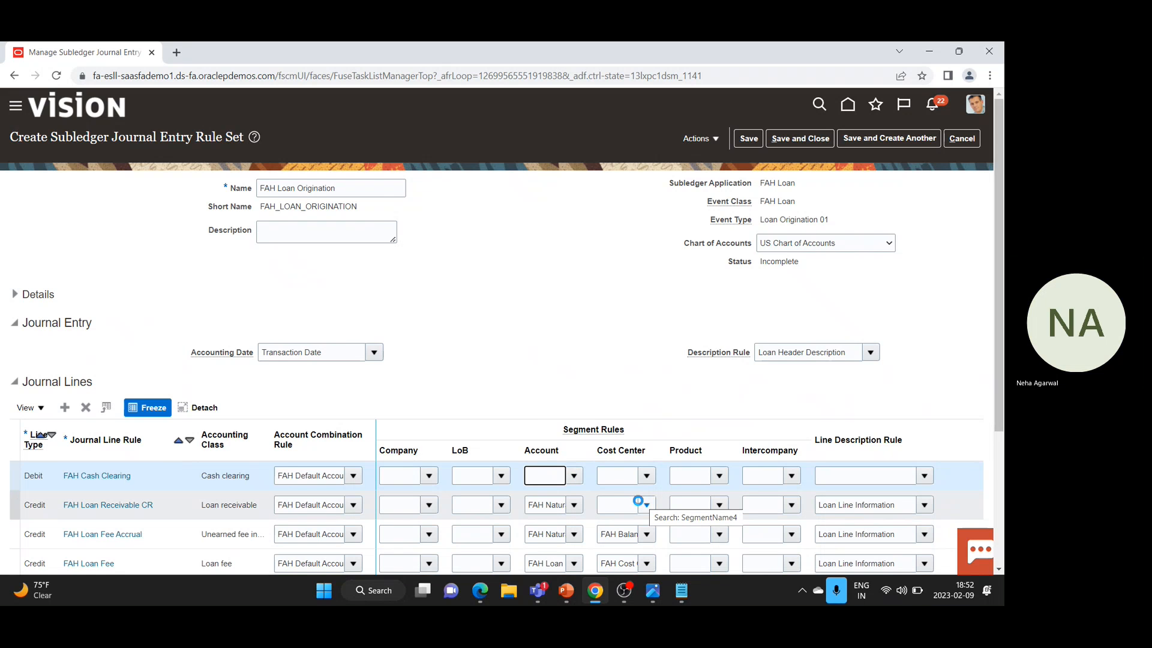
left_click(927, 473)
left_click(875, 384)
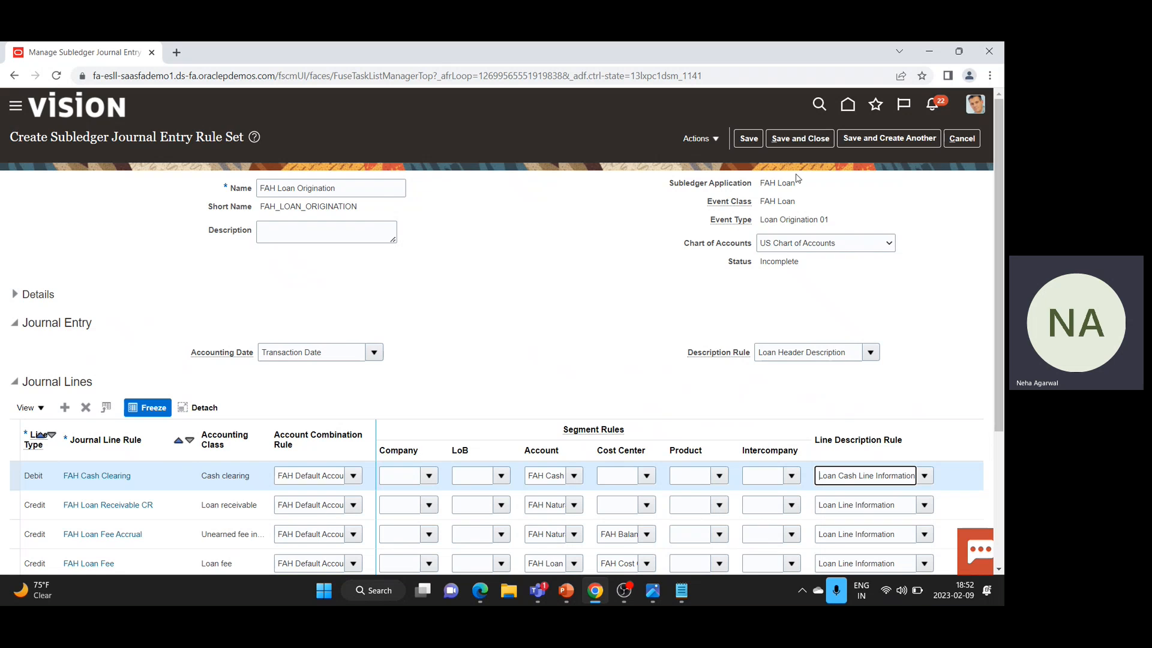
left_click(886, 139)
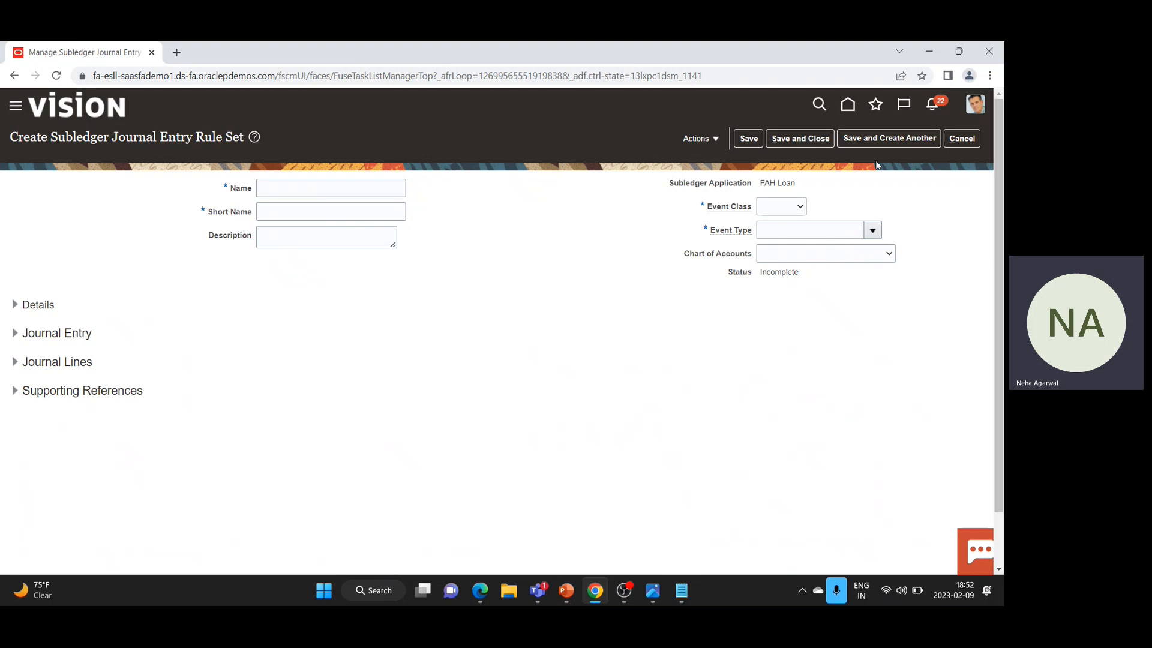
Name the new rule set 'FAH Loan Payment' with short name FAH_LOAN_PAY
left_click(302, 186)
type("FAH")
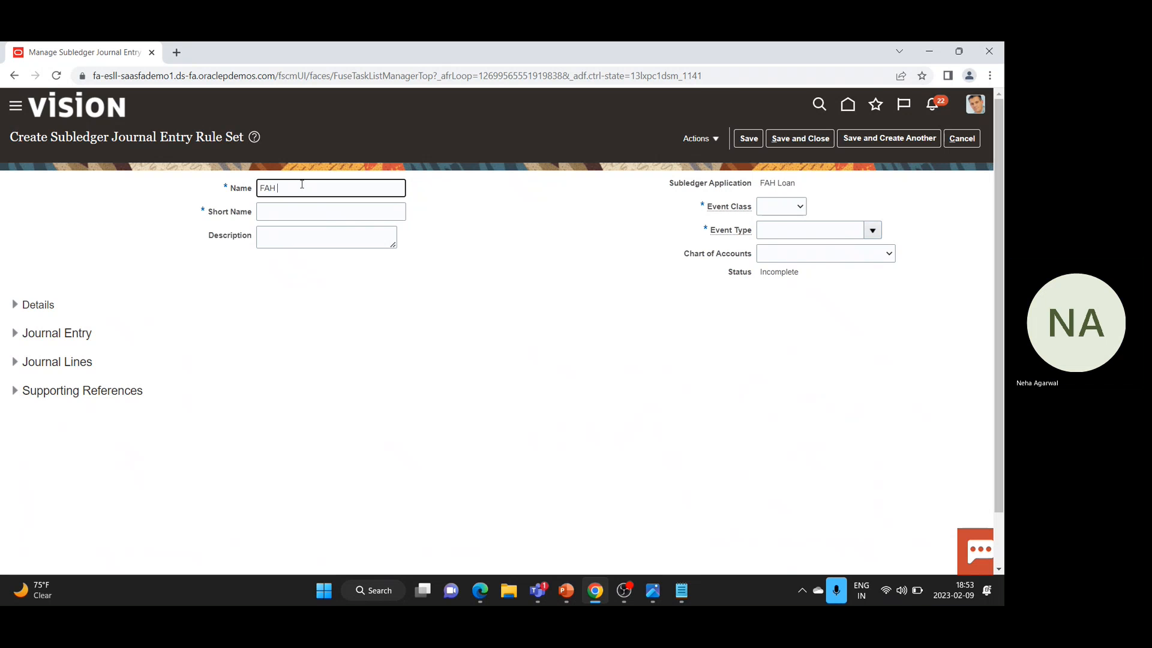
type(" Loan P")
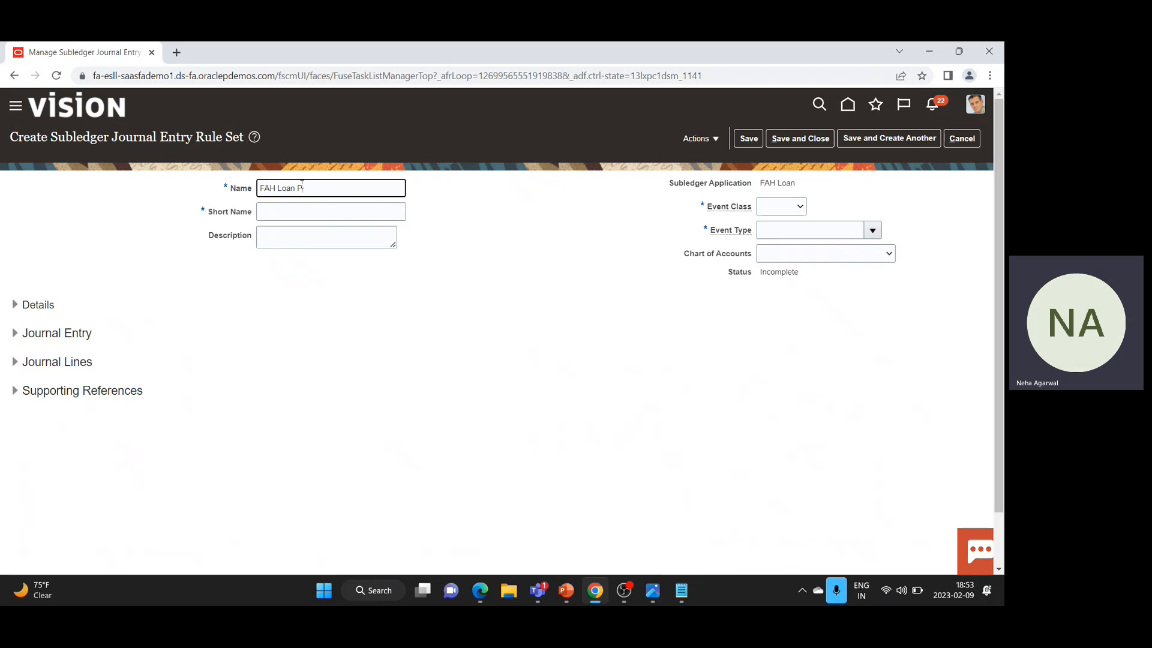
type("ayment")
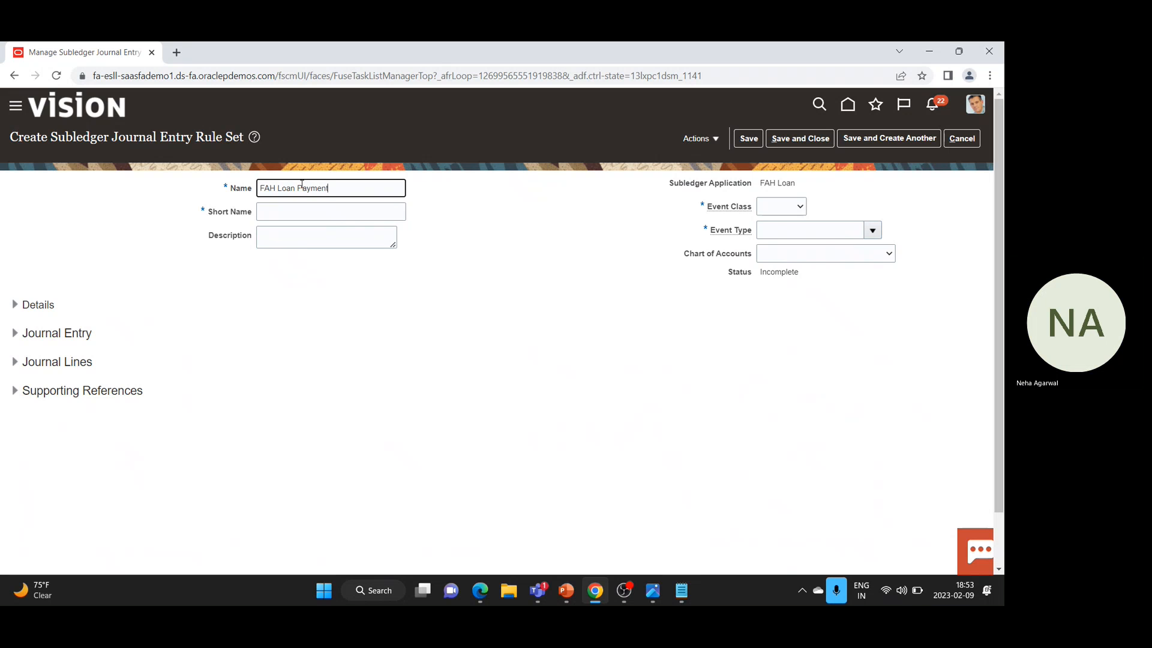
key("Tab")
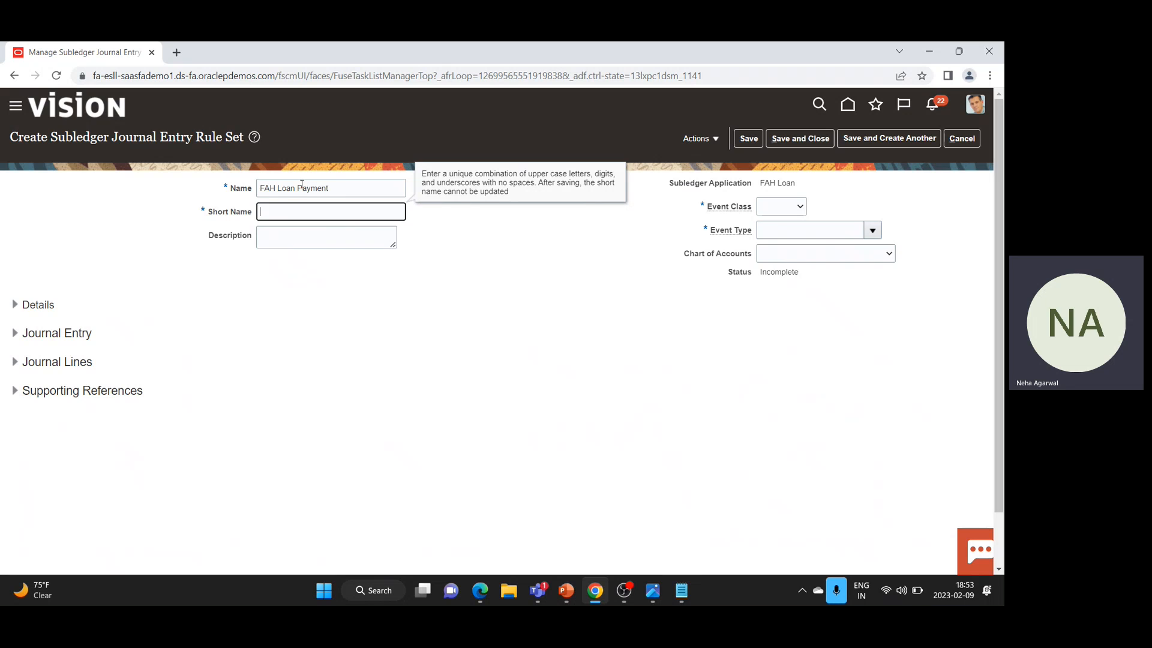
type("FAH_LOAN_PAY")
key("Tab")
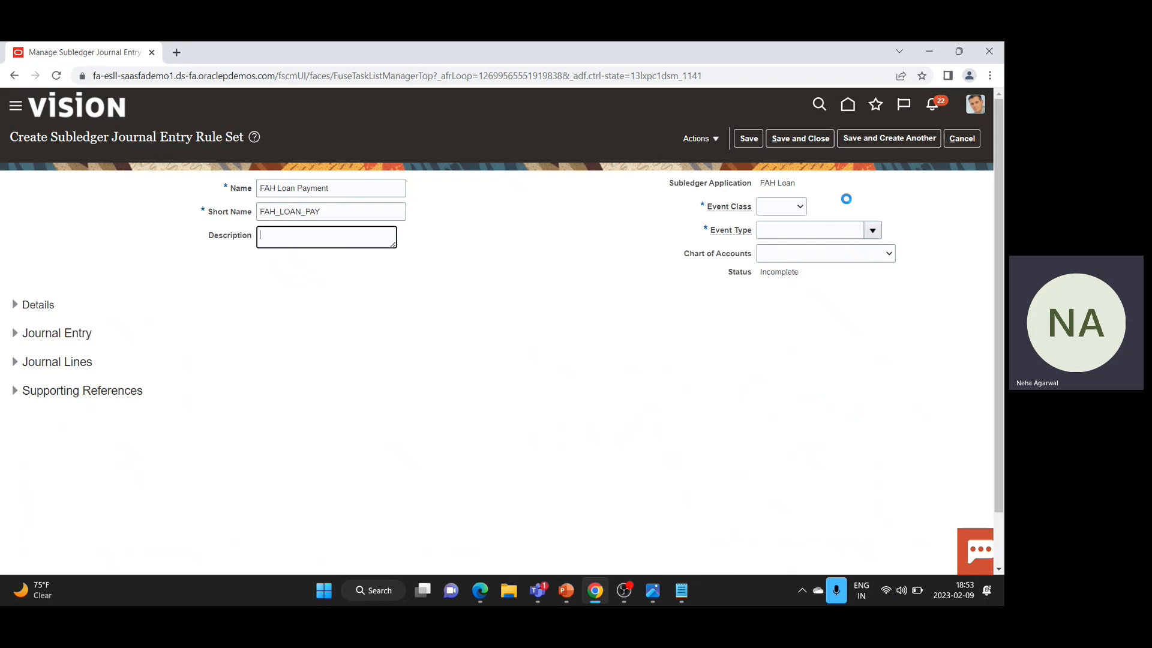
Set event class FAH Loan, event type Loan Payment, US Chart of Accounts and Loan Header Description
left_click(800, 206)
left_click(792, 231)
left_click(872, 229)
left_click(872, 230)
left_click(811, 309)
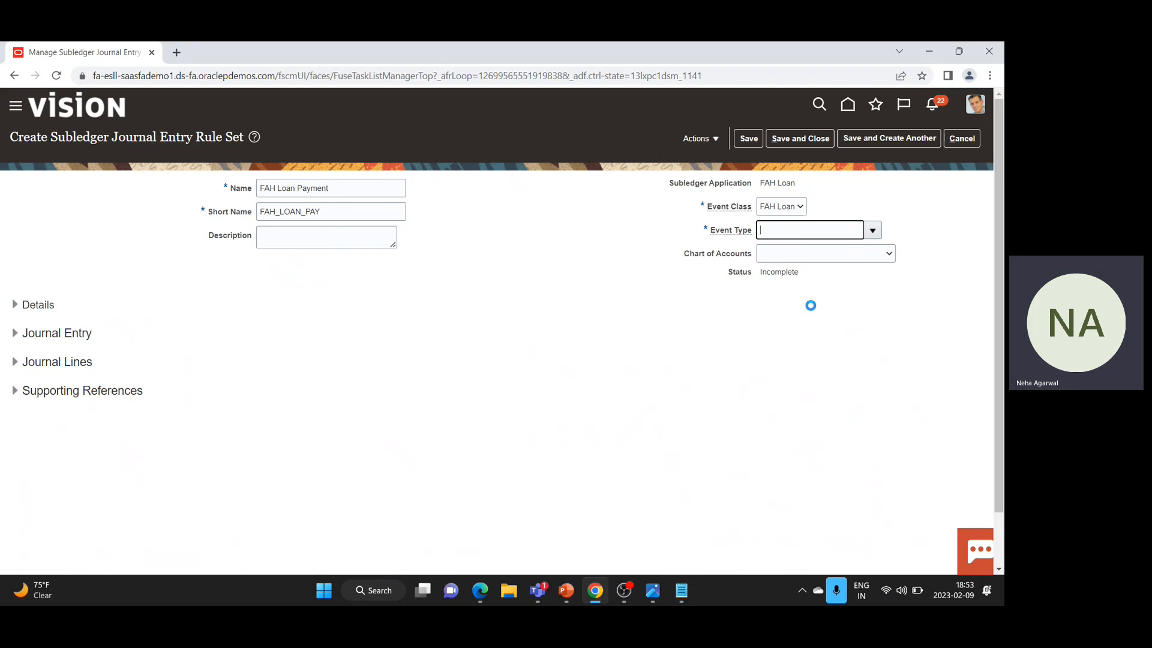
left_click(890, 255)
left_click(889, 244)
scroll(825, 416, "down", 5)
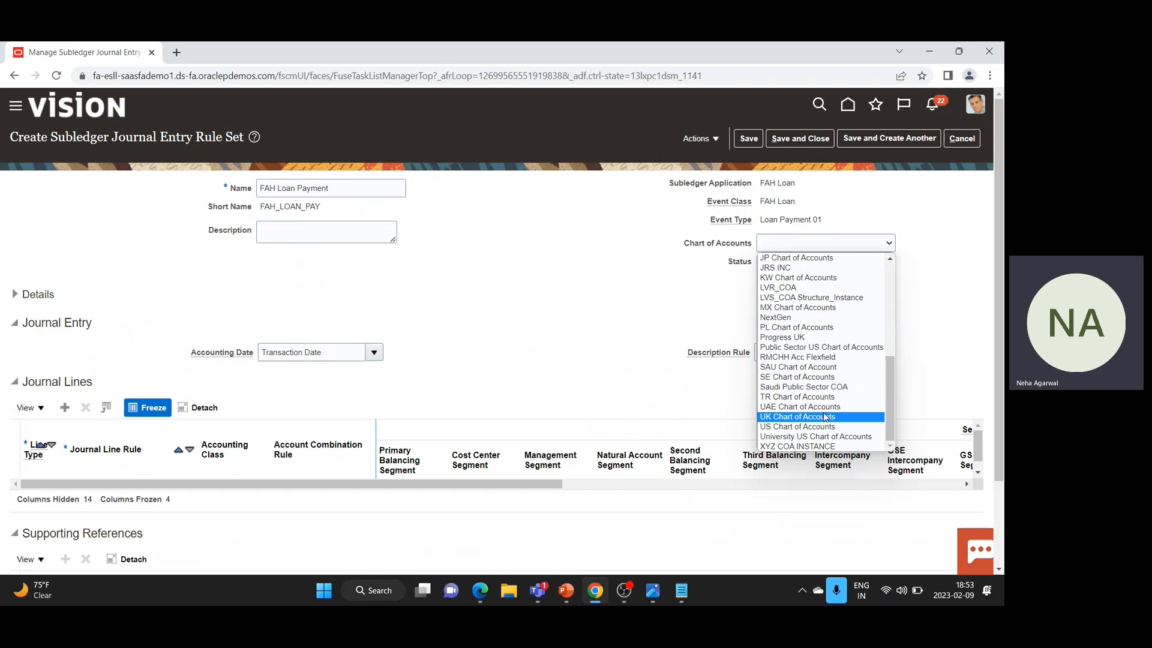
left_click(806, 427)
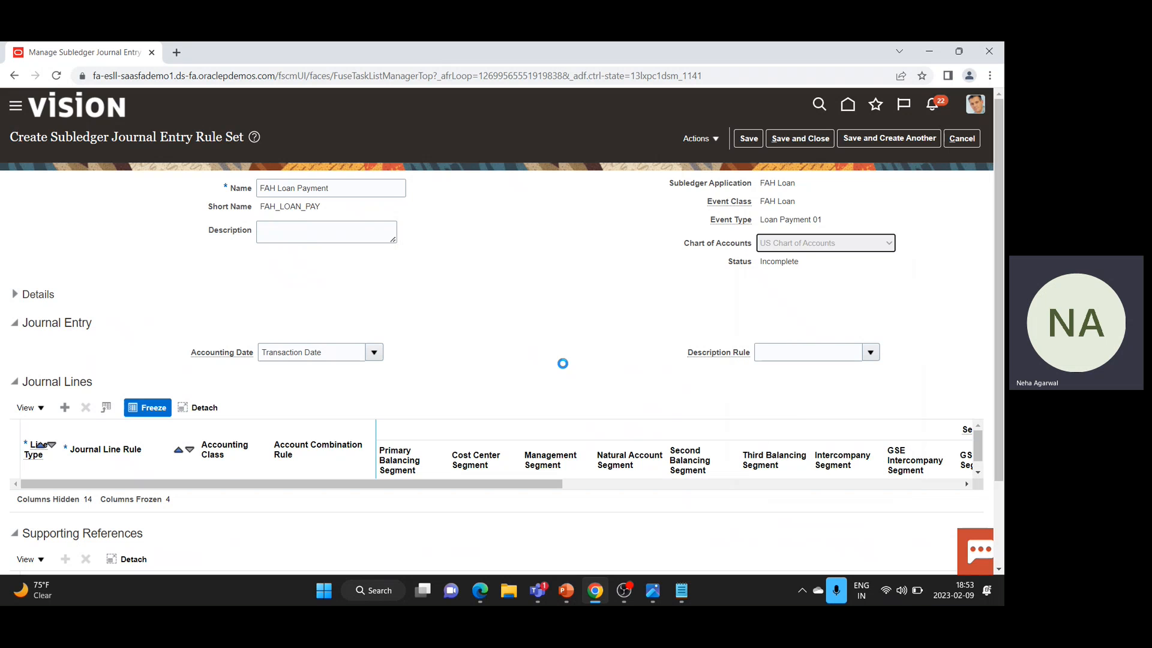
left_click(872, 354)
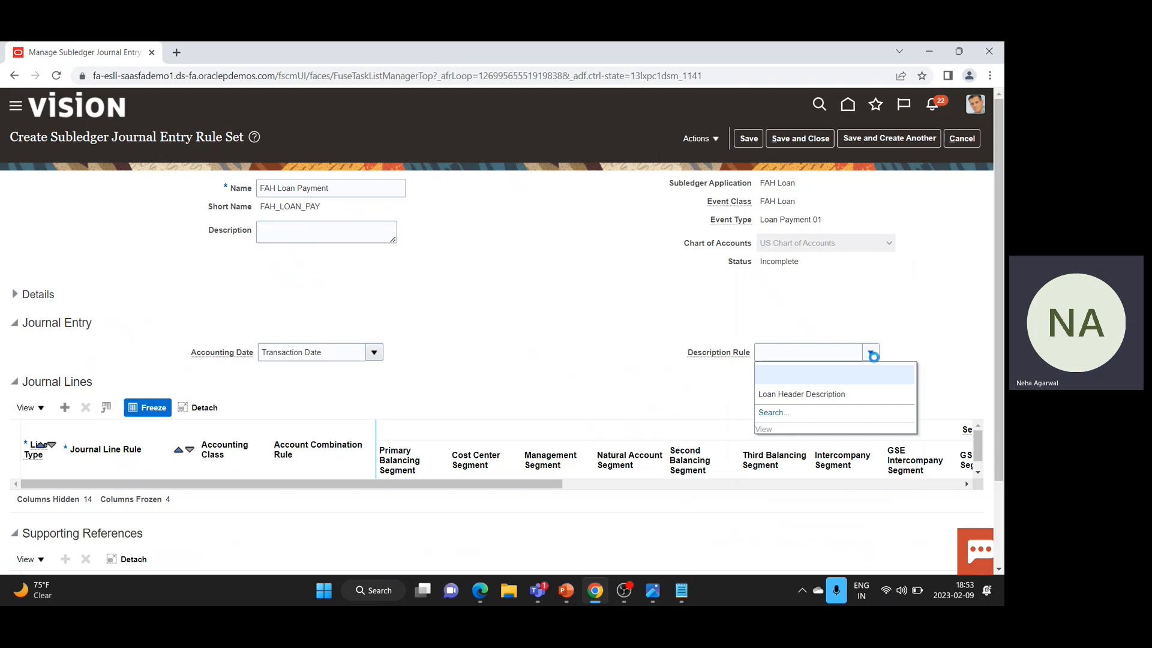
left_click(846, 395)
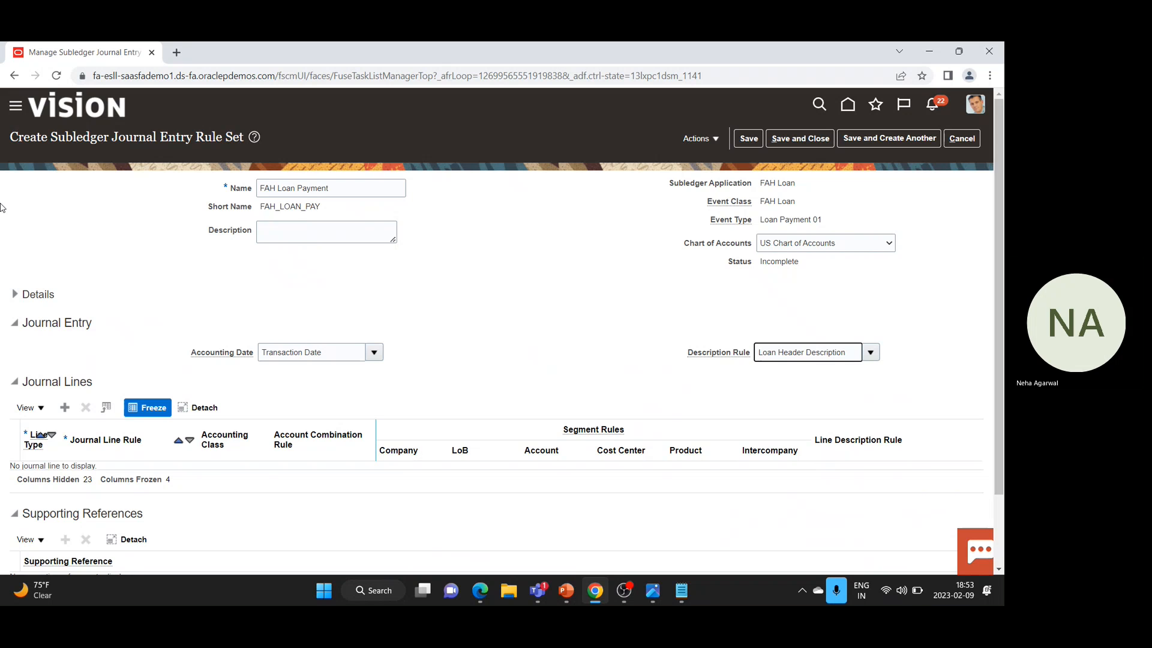
Add a Debit FAH Cash Clearing line with FAH Default Account, cash clearing account and Loan Cash Line Information
left_click(64, 409)
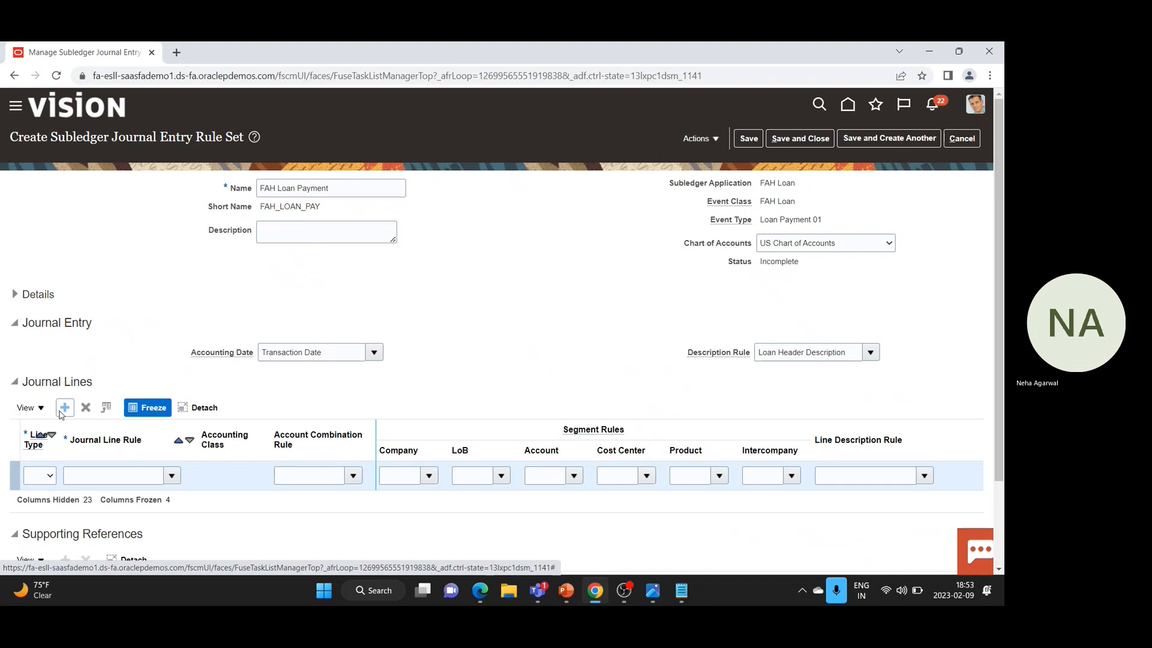
left_click(49, 480)
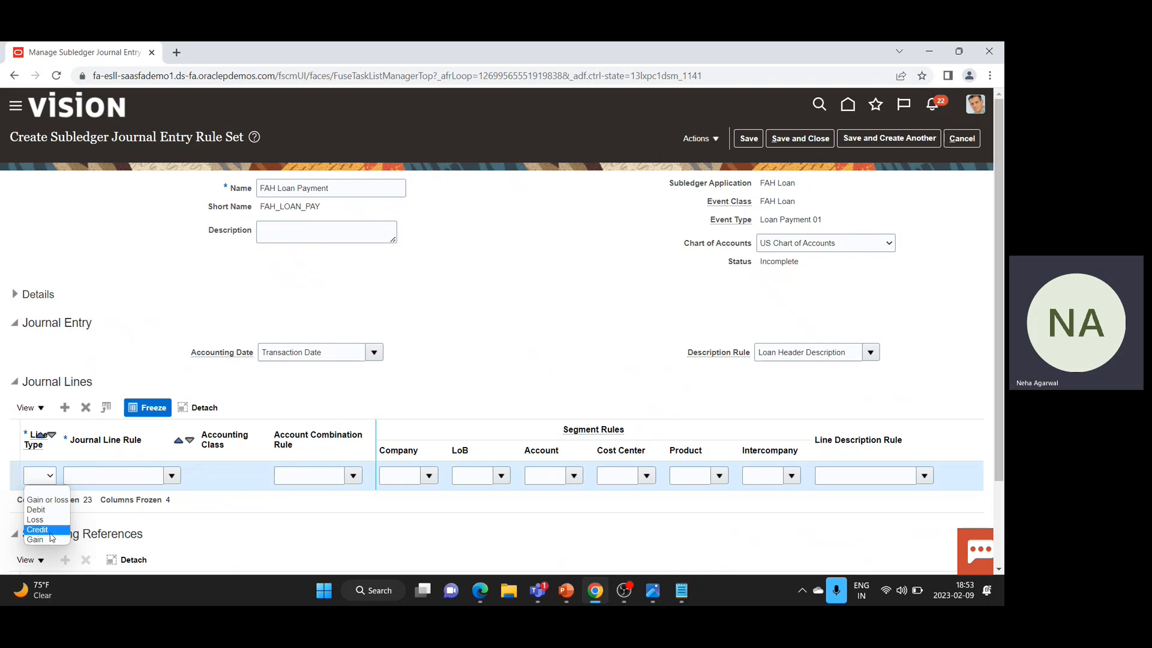
left_click(56, 513)
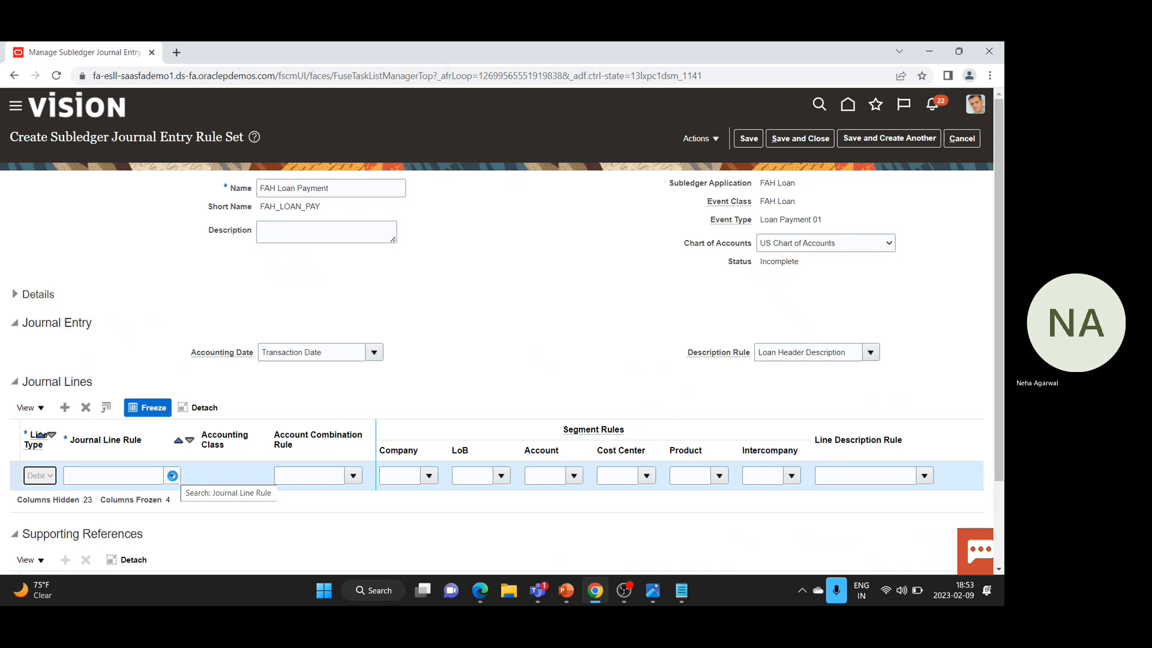
left_click(172, 476)
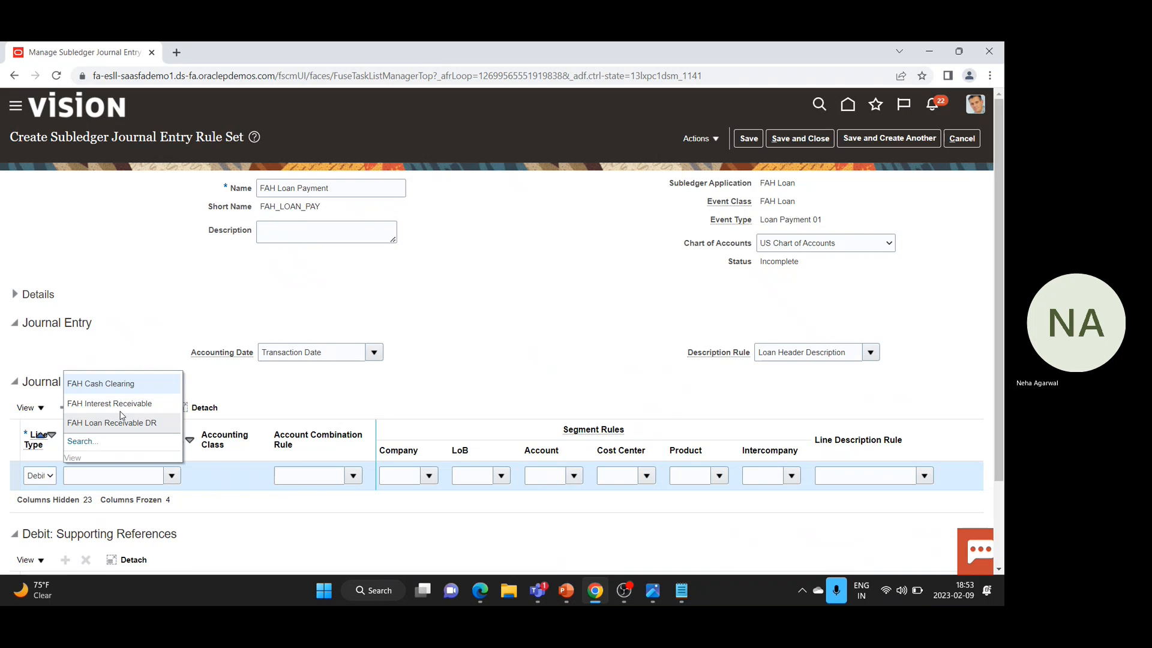
left_click(136, 473)
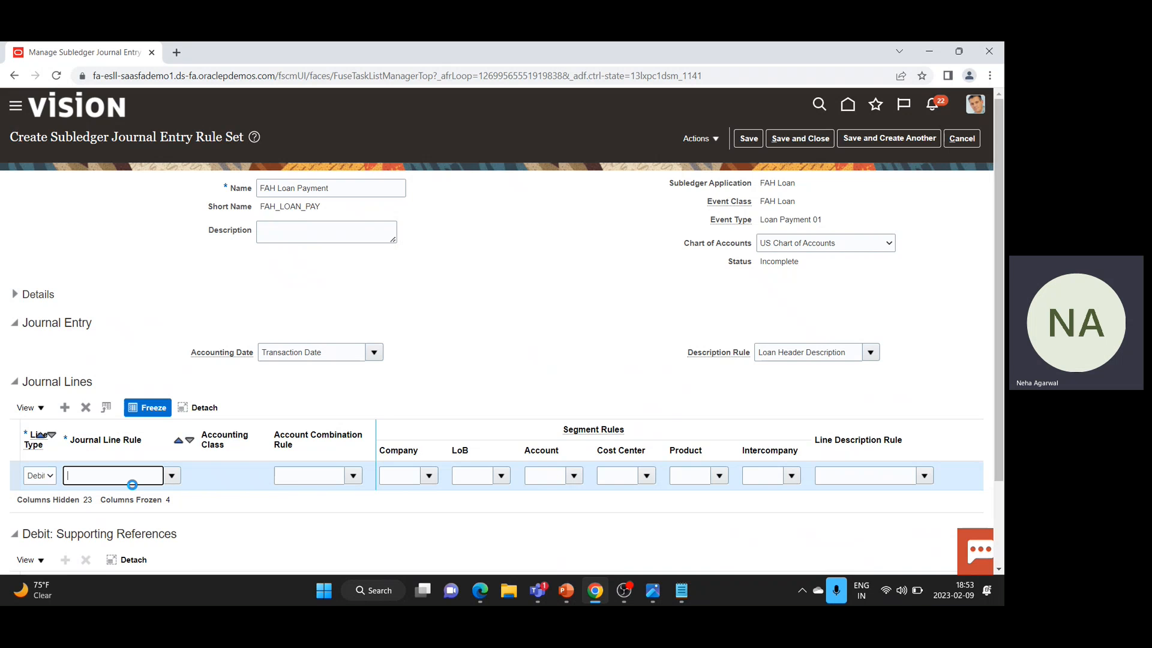
left_click(353, 477)
left_click(327, 517)
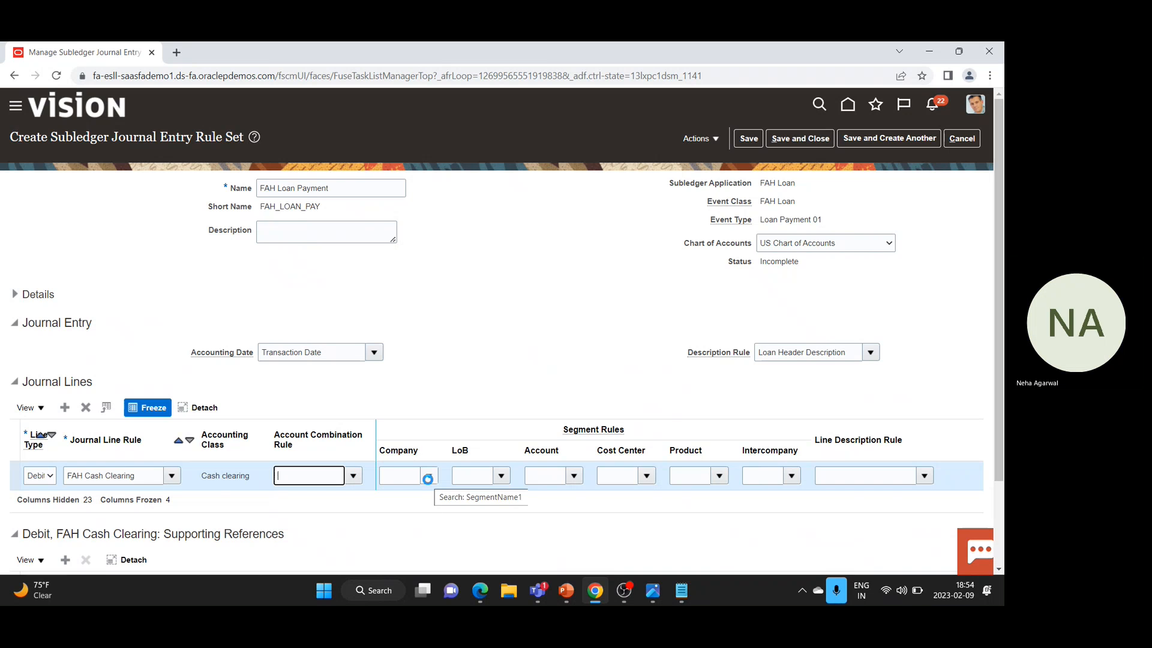
left_click(575, 476)
left_click(586, 364)
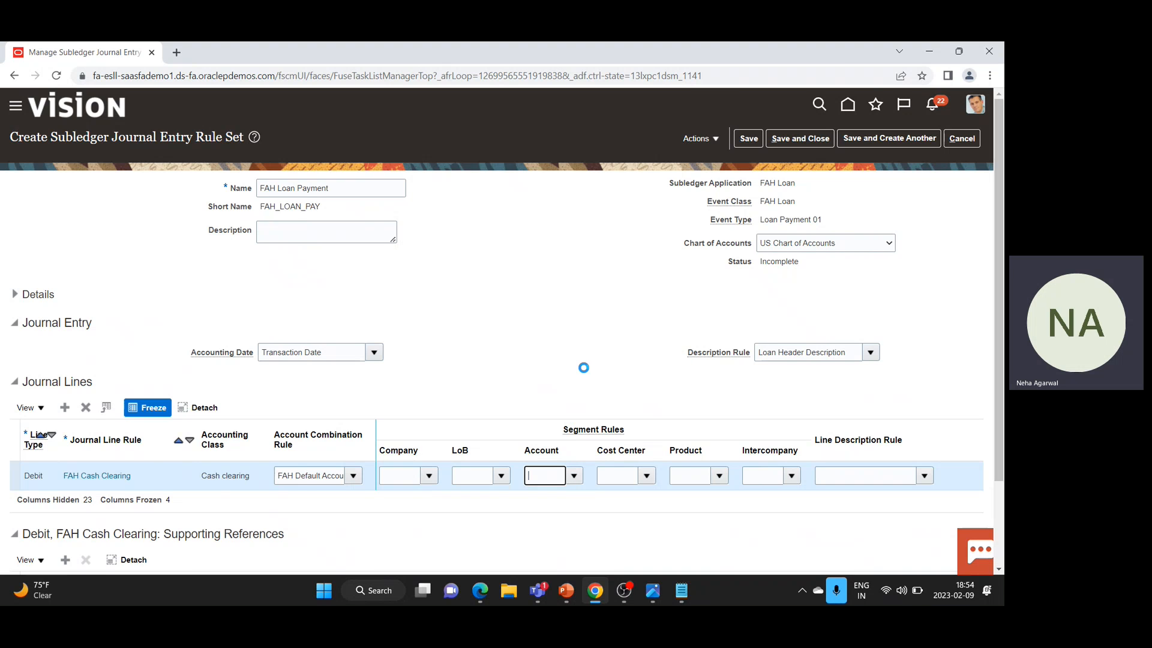
left_click(924, 476)
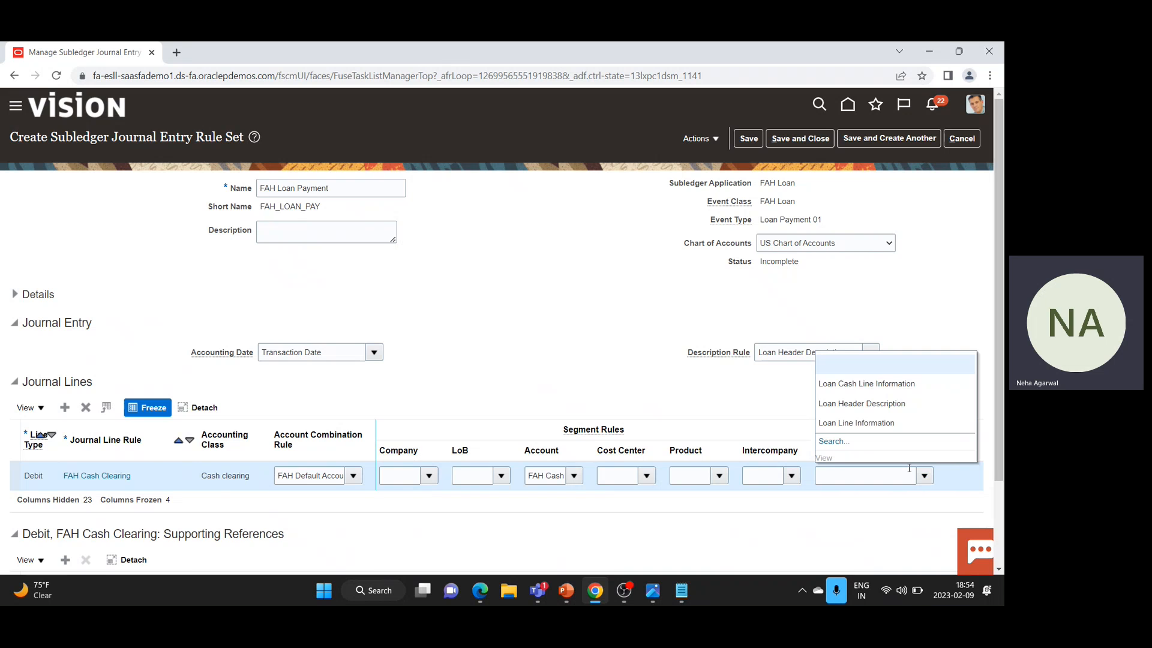
left_click(858, 384)
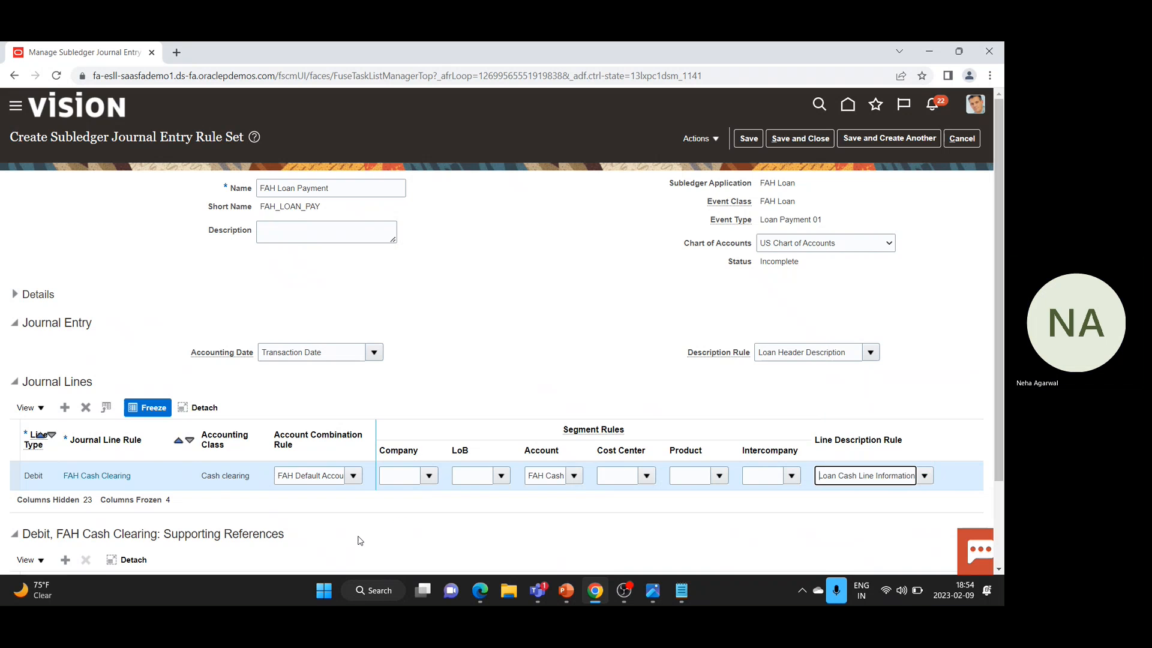
left_click(65, 408)
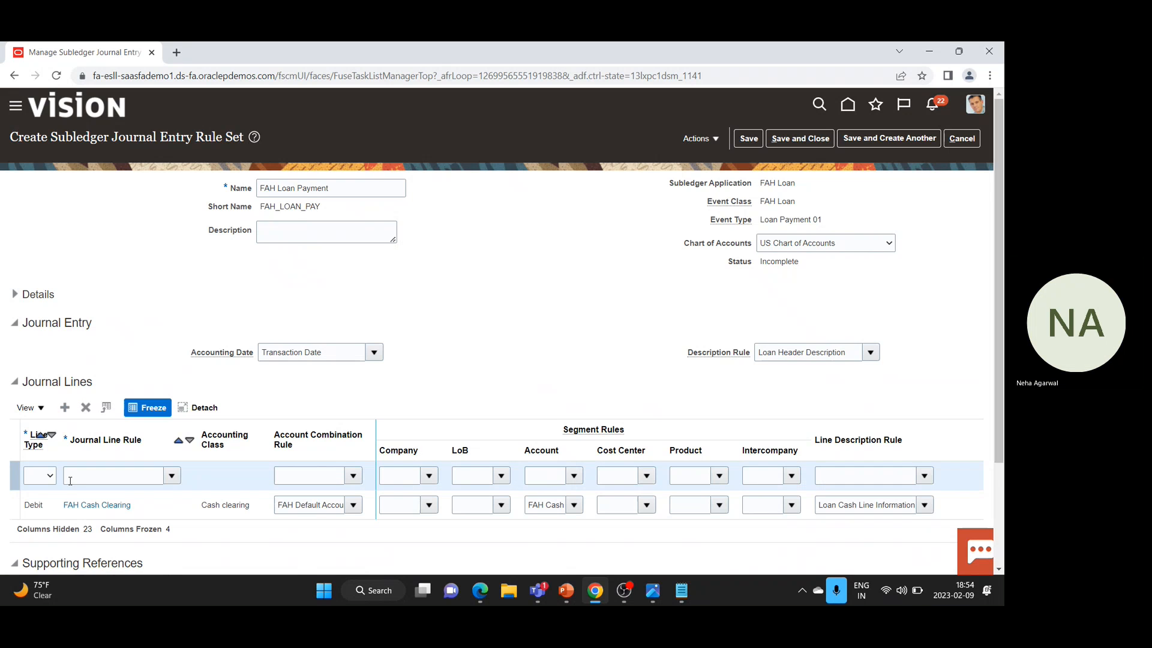
Make the next line Credit FAH Loan Receivable CR with FAH Default Account, FAH Natural Account and Loan Line Information
left_click(49, 477)
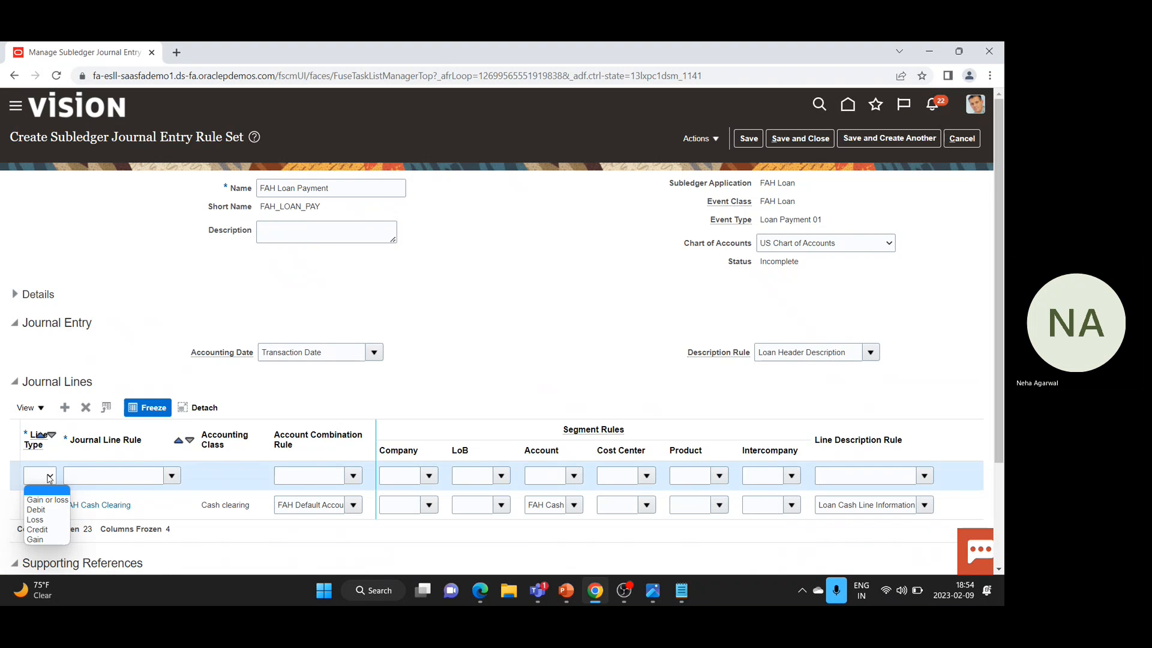
left_click(44, 528)
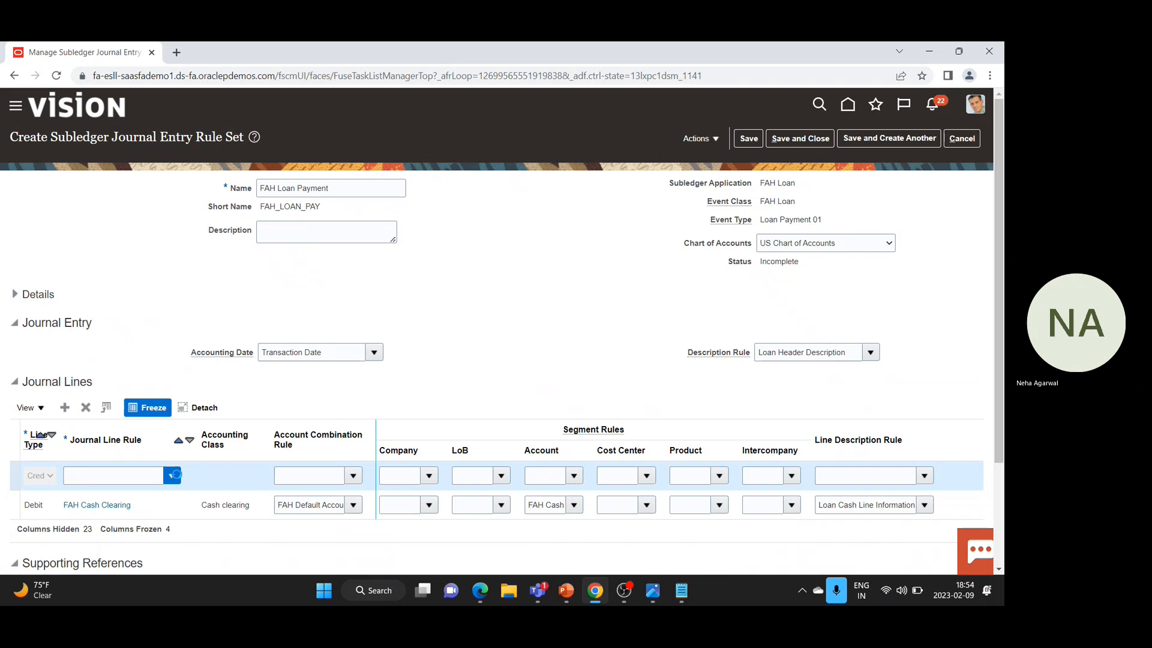
left_click(171, 475)
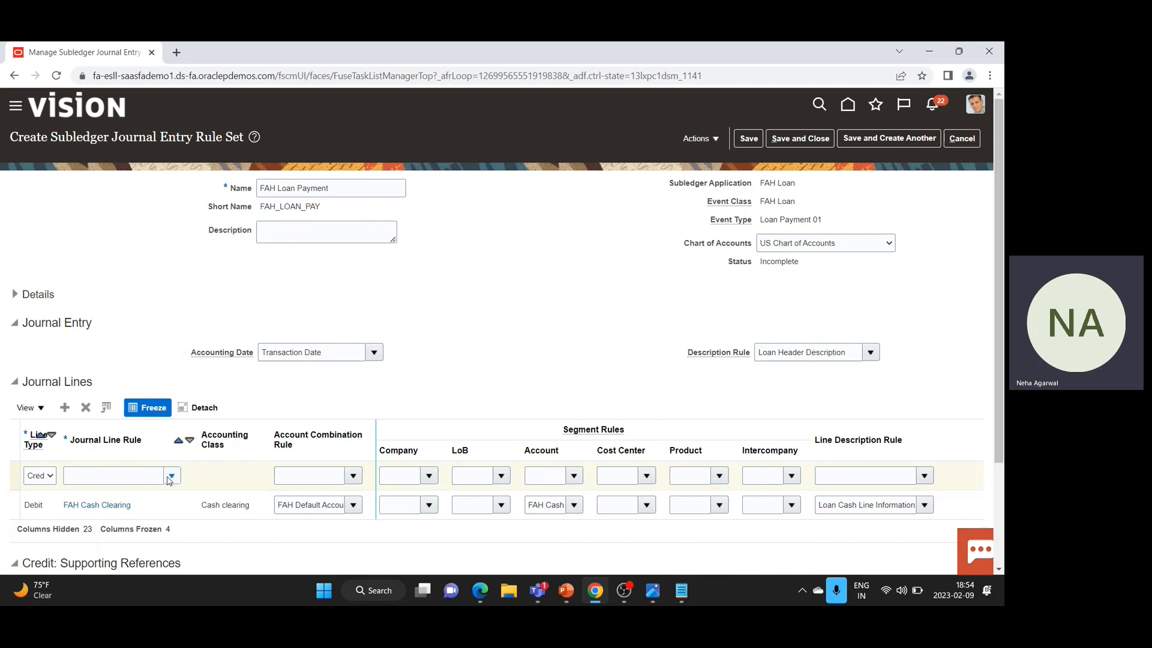
left_click(171, 476)
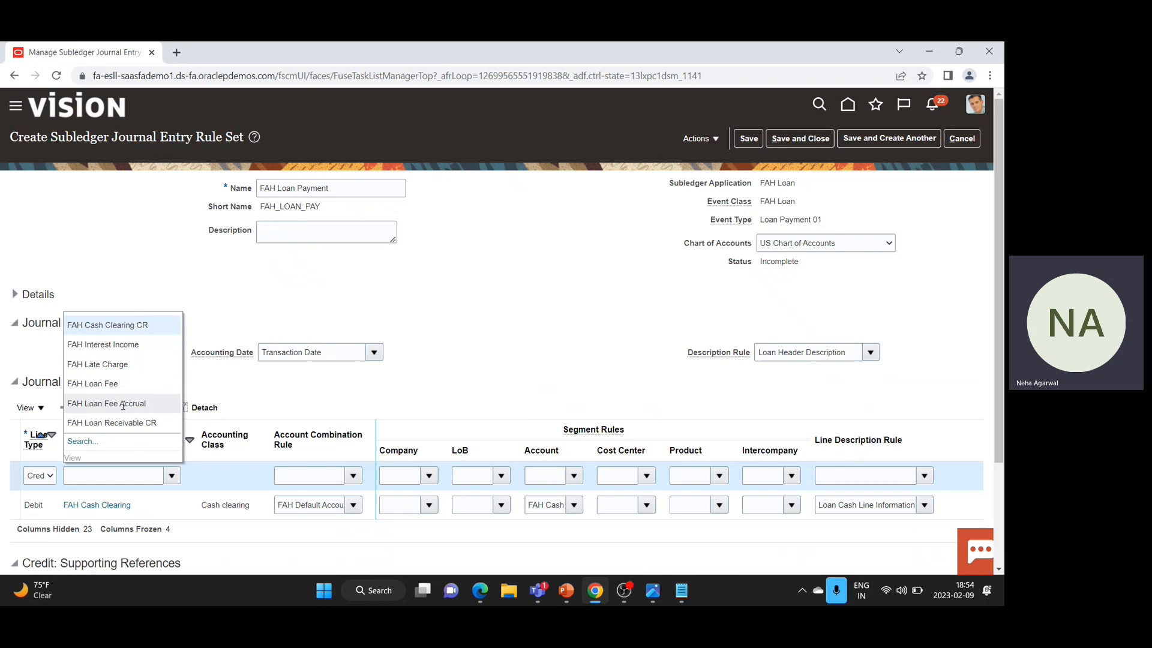
left_click(124, 423)
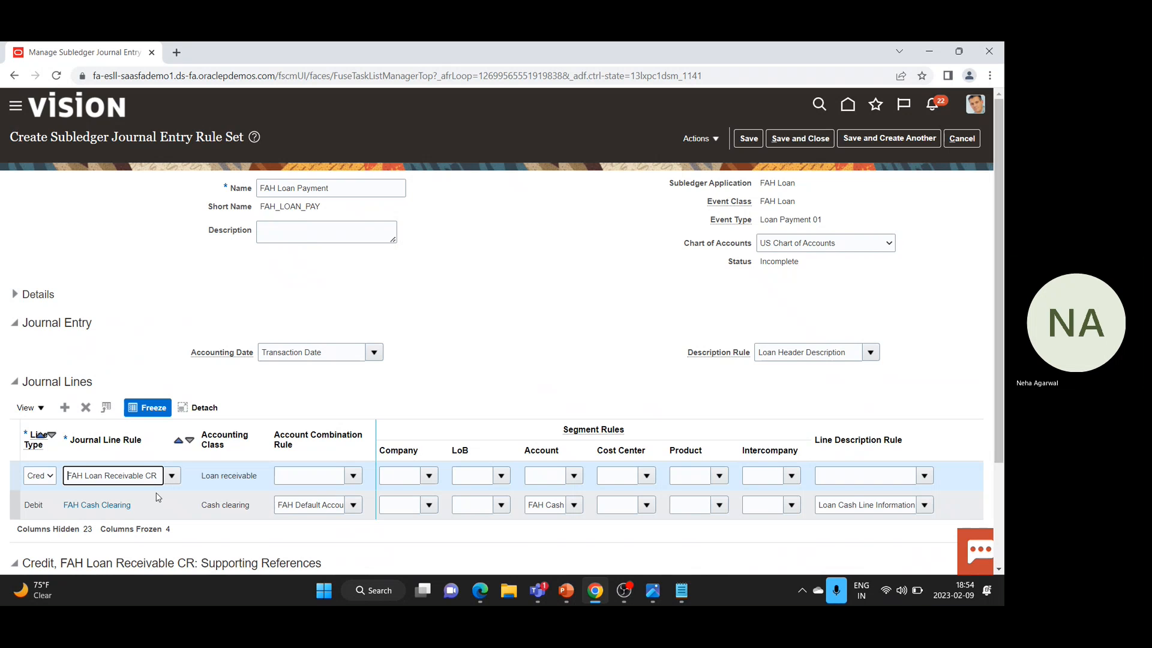
left_click(354, 475)
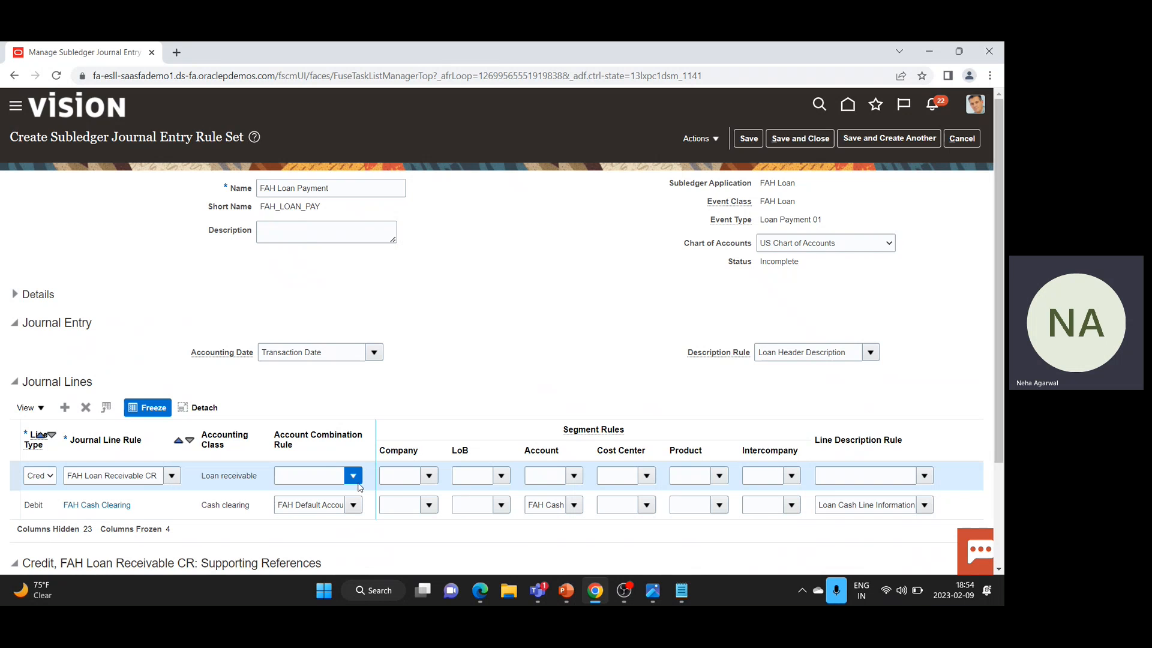
left_click(341, 519)
left_click(574, 476)
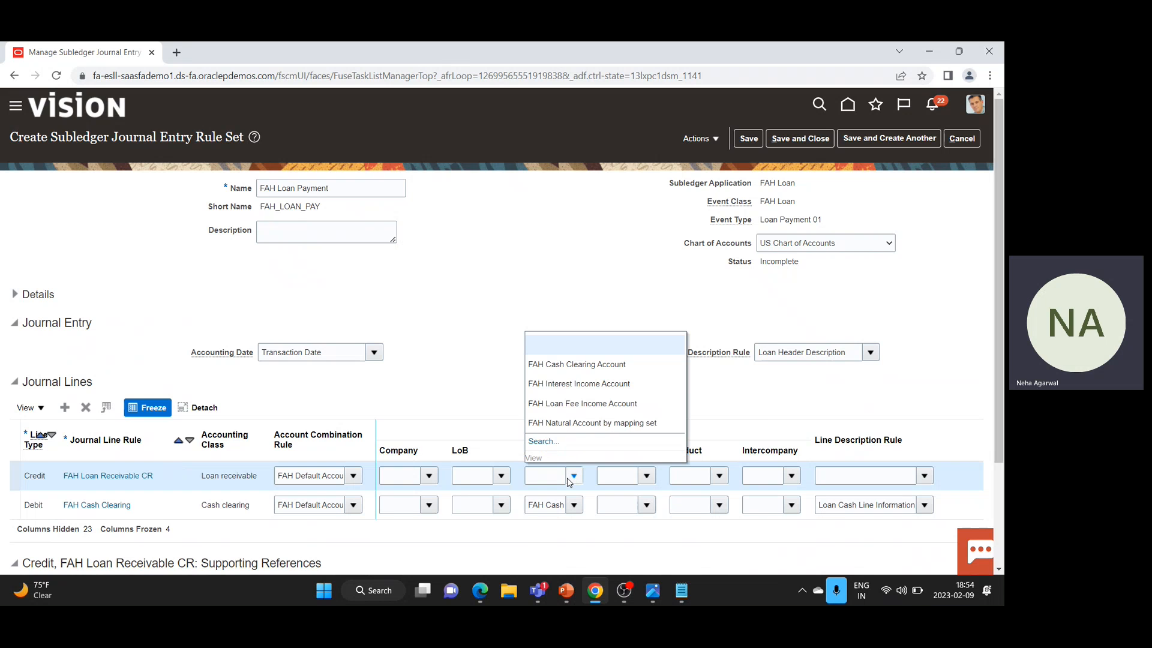
left_click(576, 422)
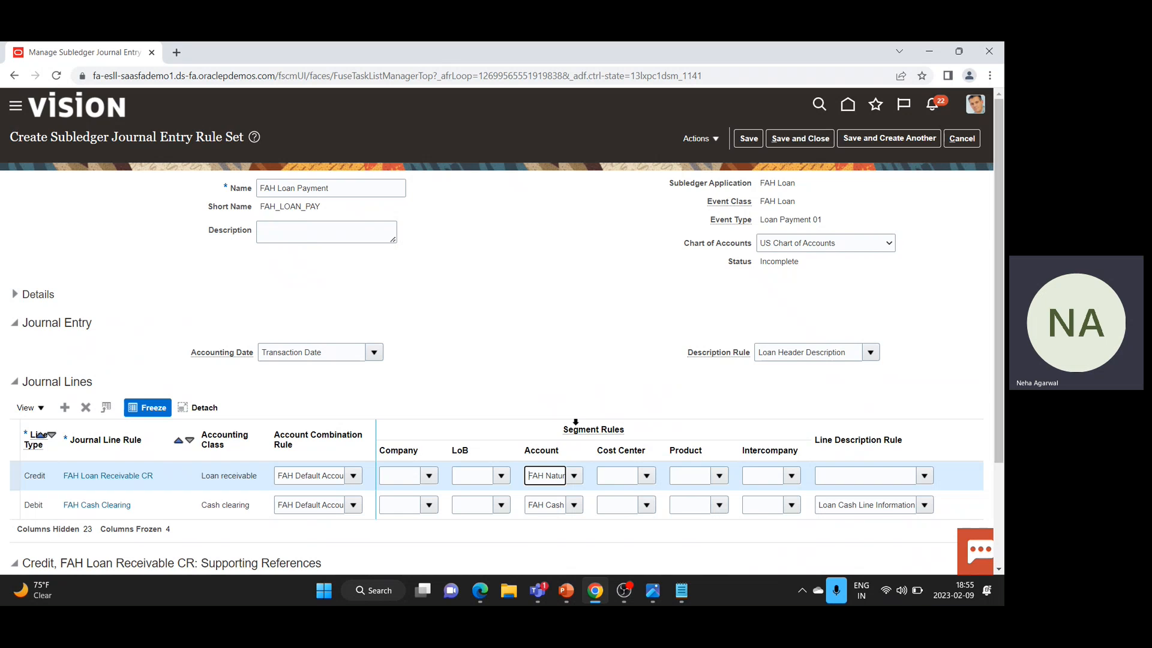
left_click(921, 477)
left_click(841, 422)
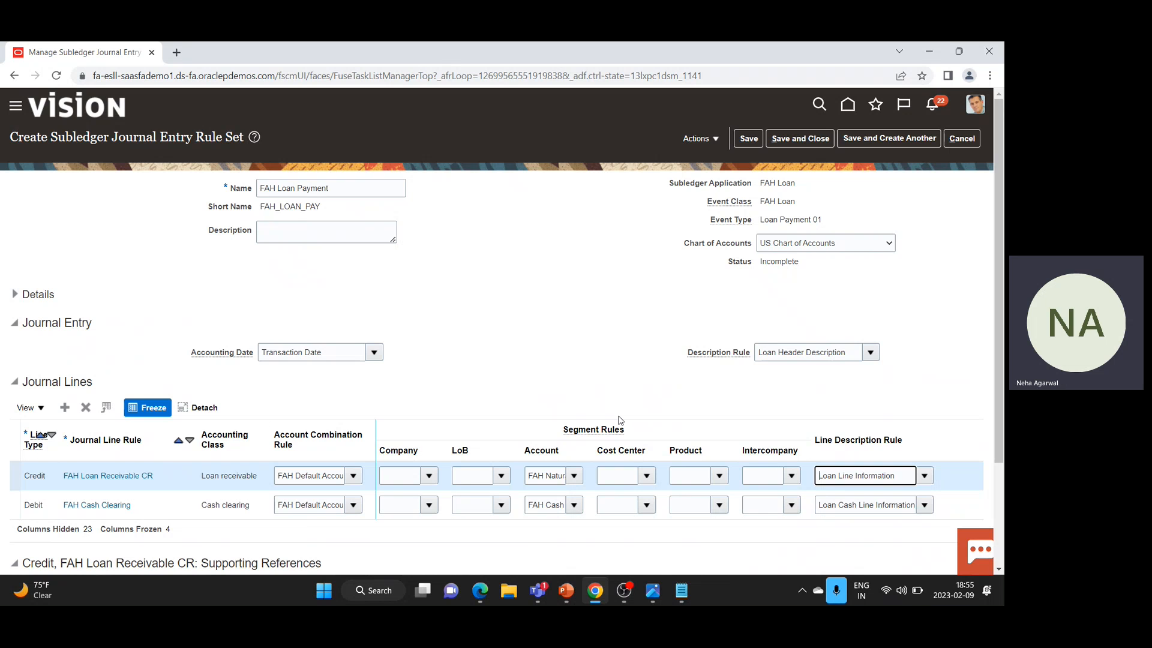
left_click(65, 408)
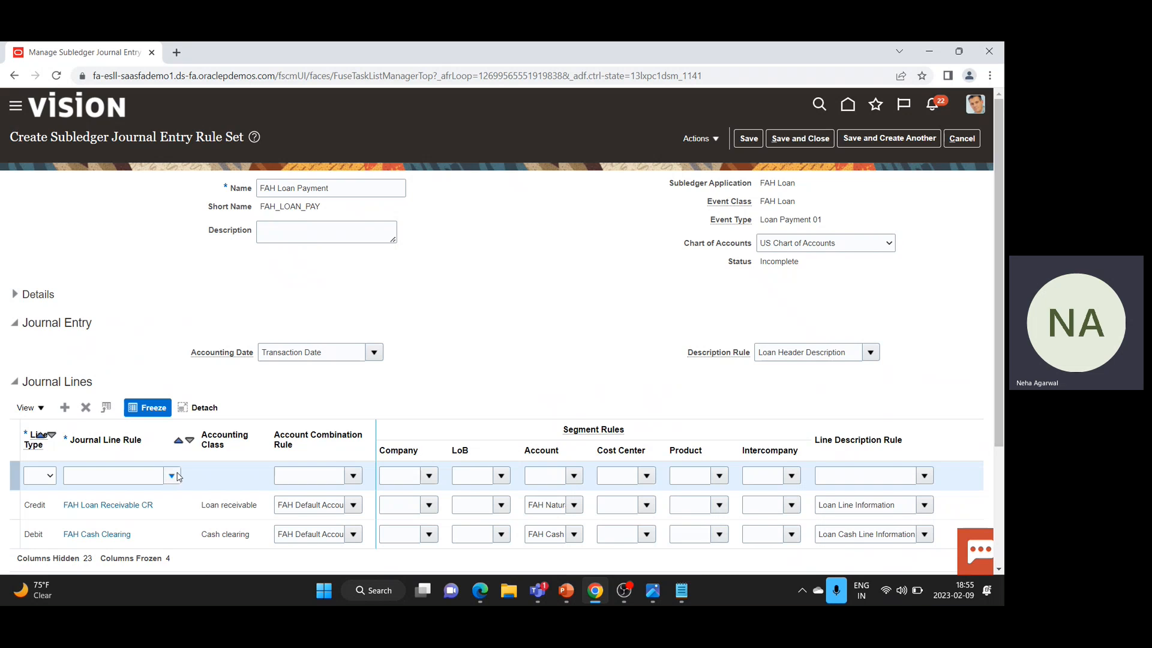
Make the third line Credit FAH Late Charge with FAH Default Account, FAH Natural Account and Loan Line Information
left_click(51, 476)
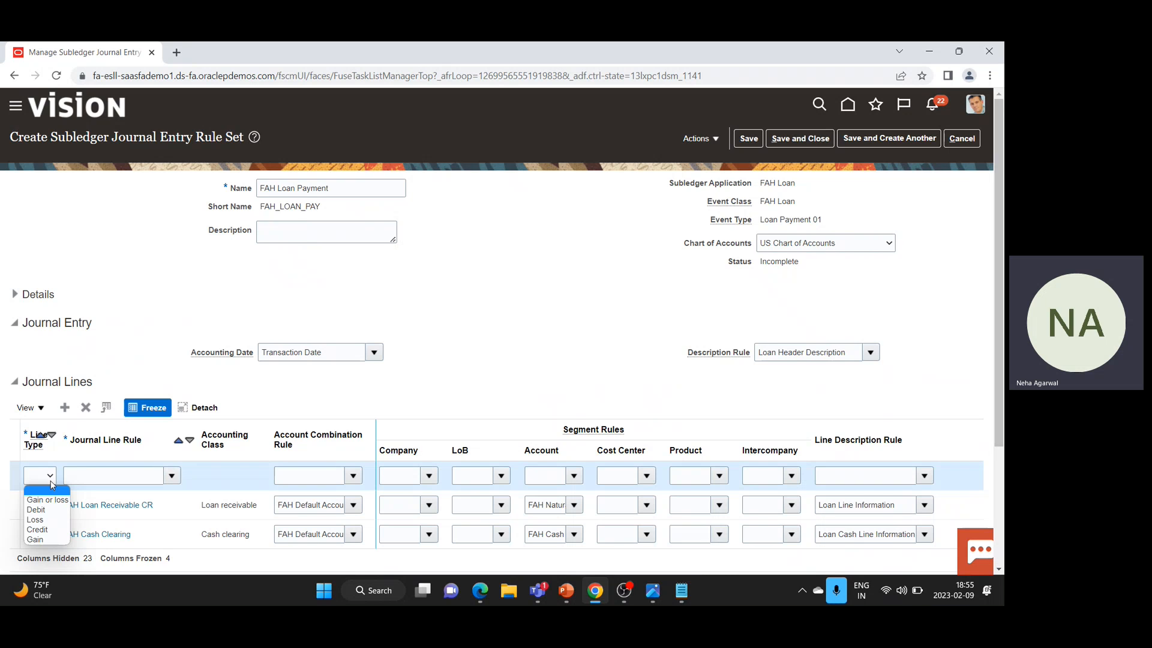
left_click(37, 529)
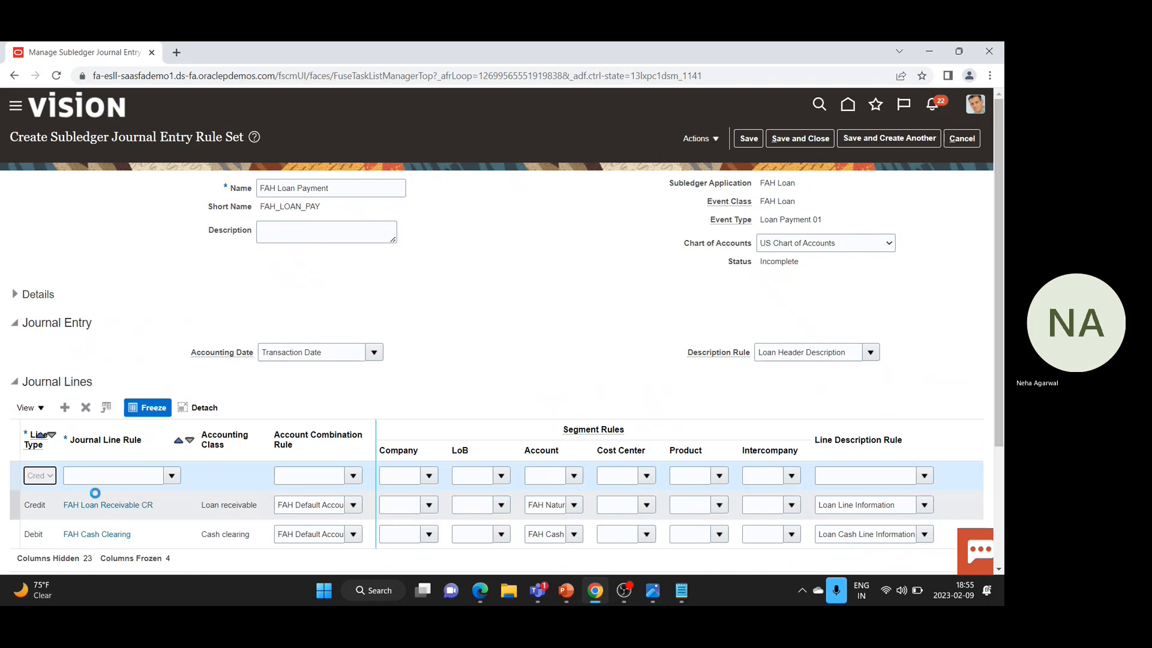
left_click(172, 476)
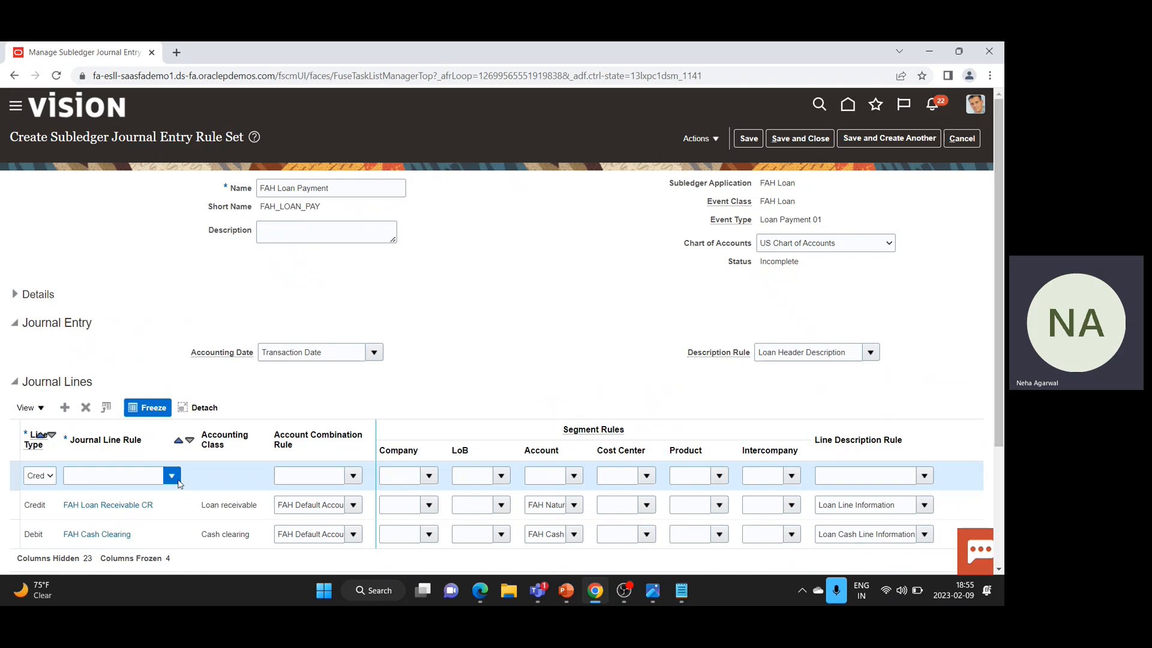
left_click(124, 364)
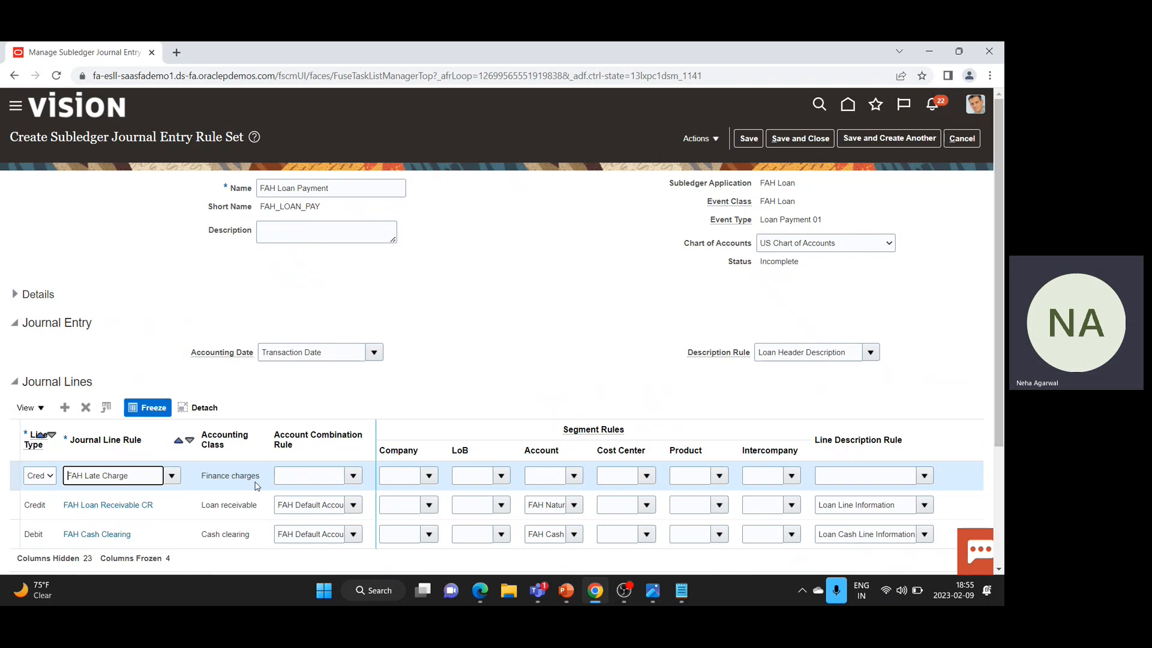
left_click(353, 480)
left_click(324, 514)
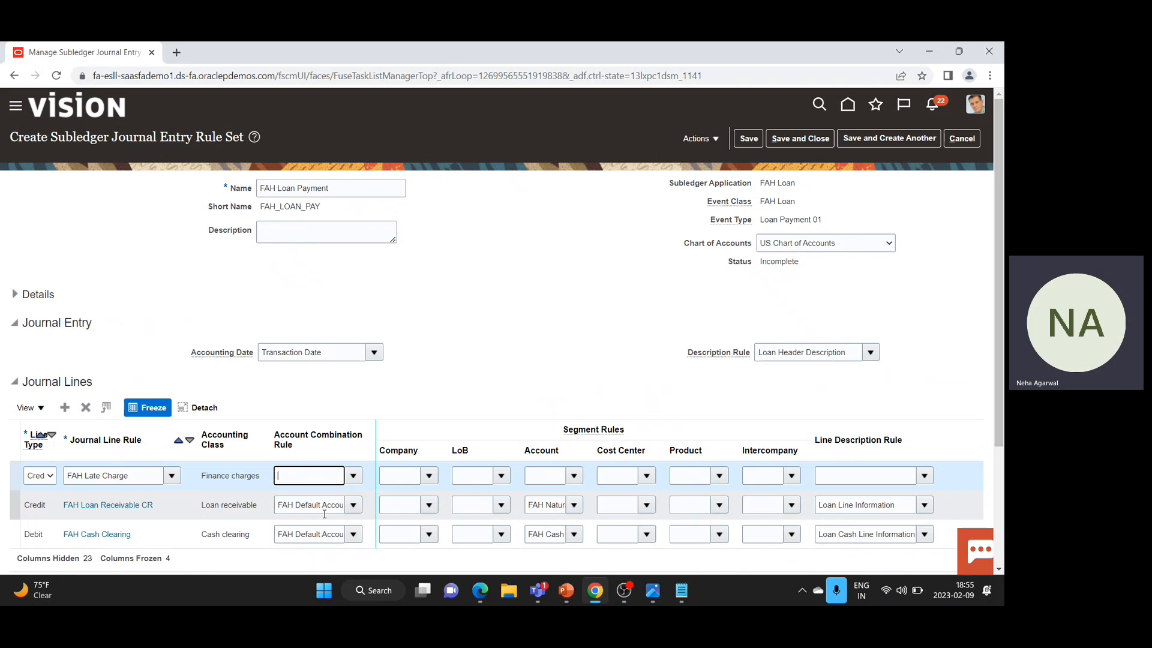
left_click(576, 478)
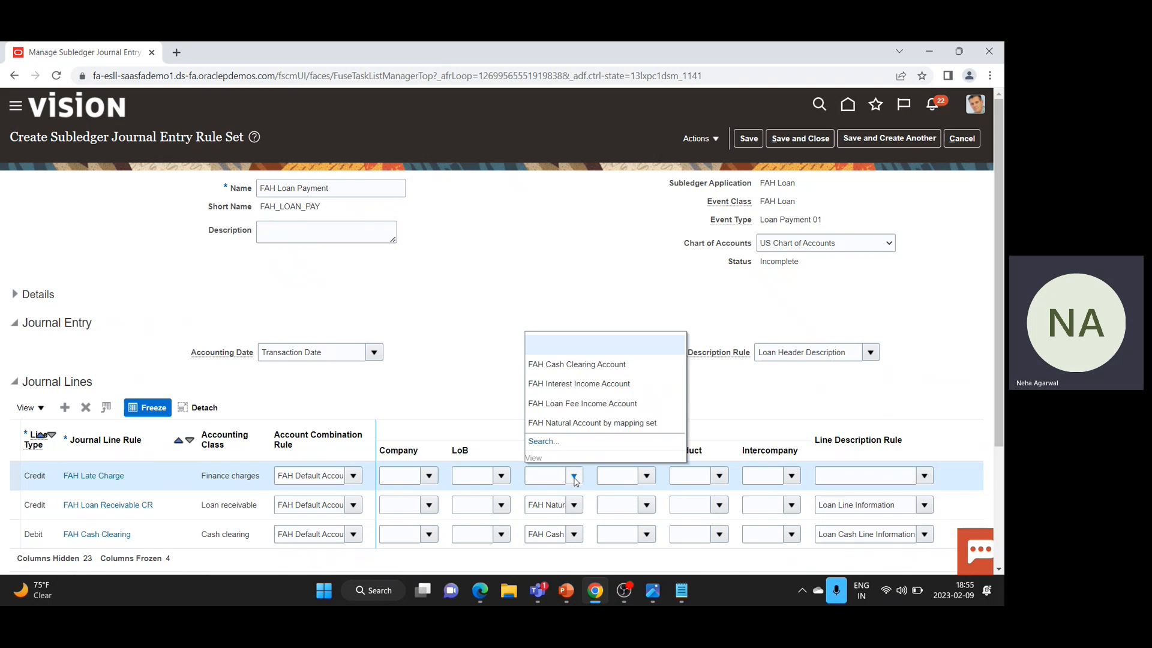
left_click(553, 422)
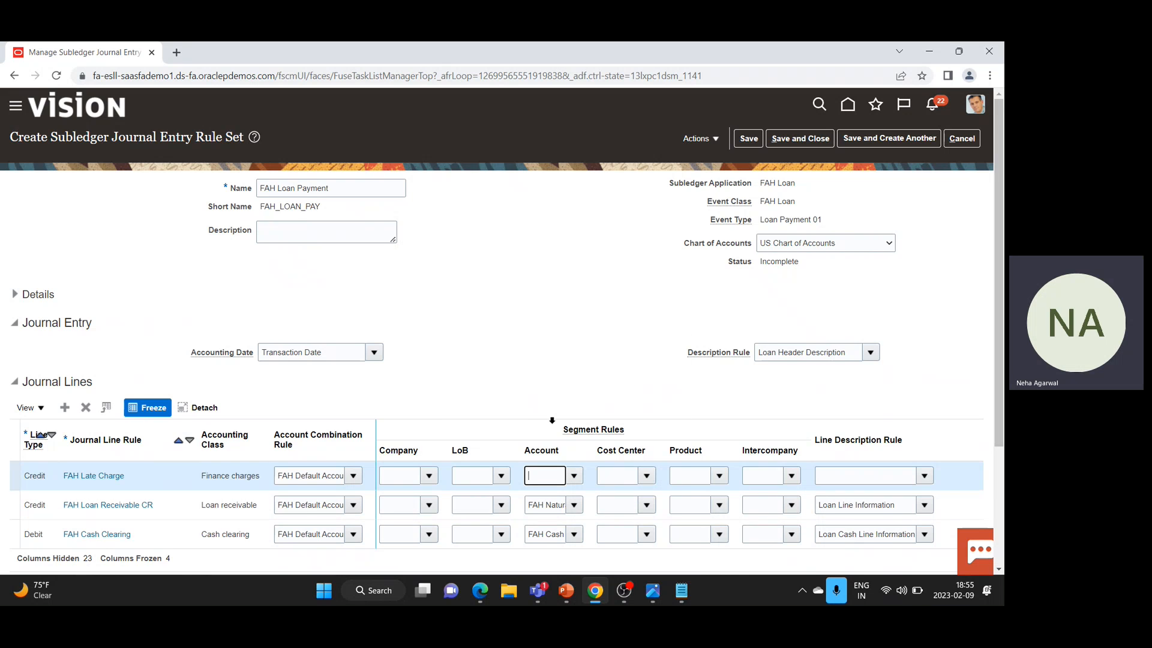
left_click(924, 476)
left_click(849, 420)
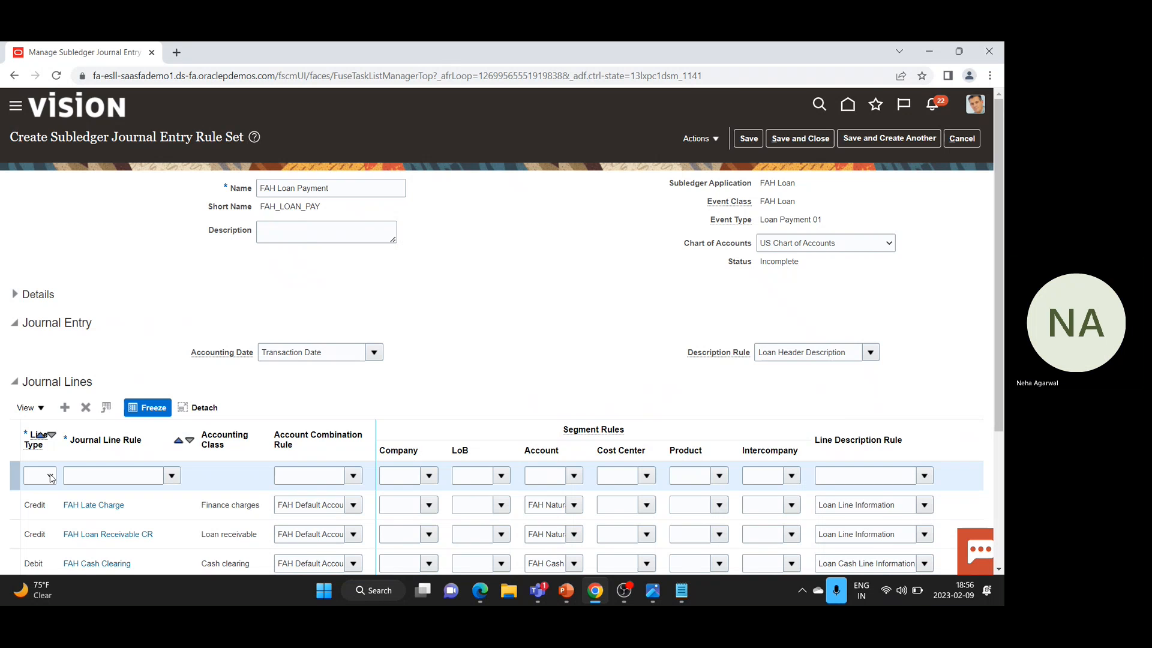
Set the new line to Credit FAH Interest Income with FAH Default Account and FAH Interest Income Account
left_click(51, 478)
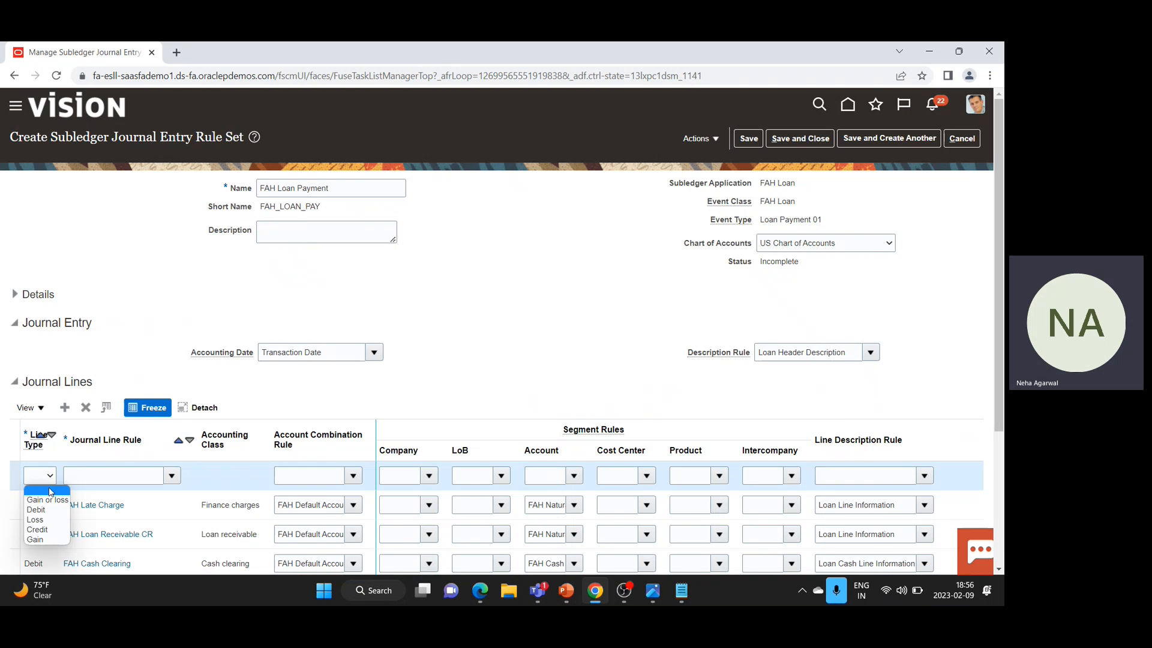
left_click(47, 530)
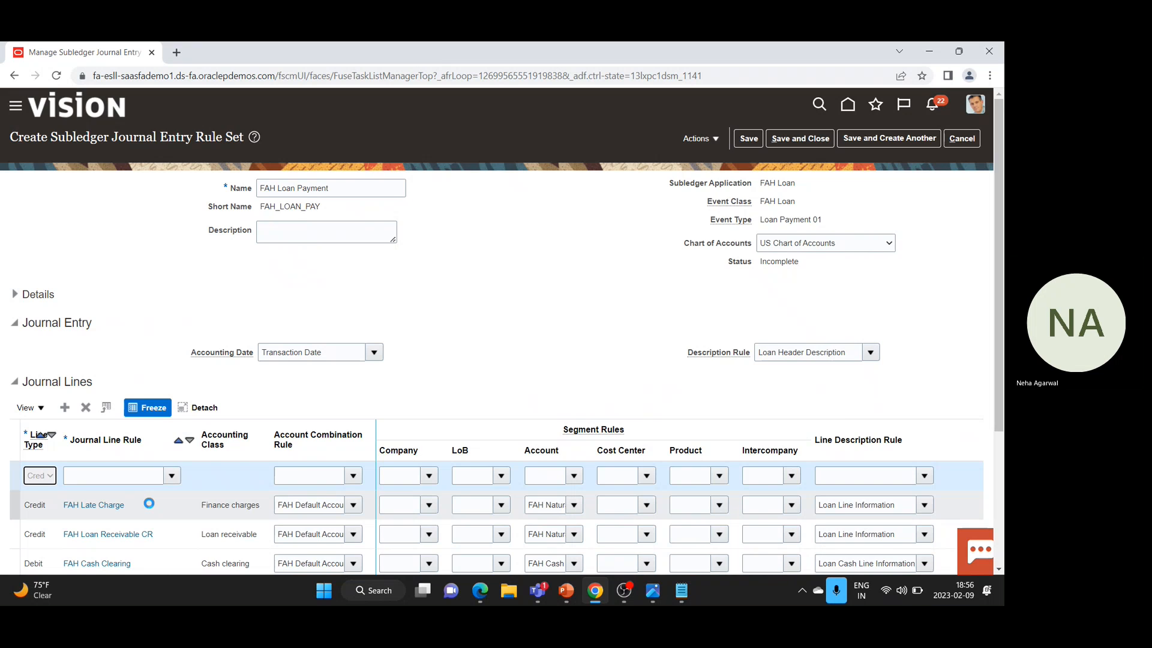
scroll(149, 503, "down", 1)
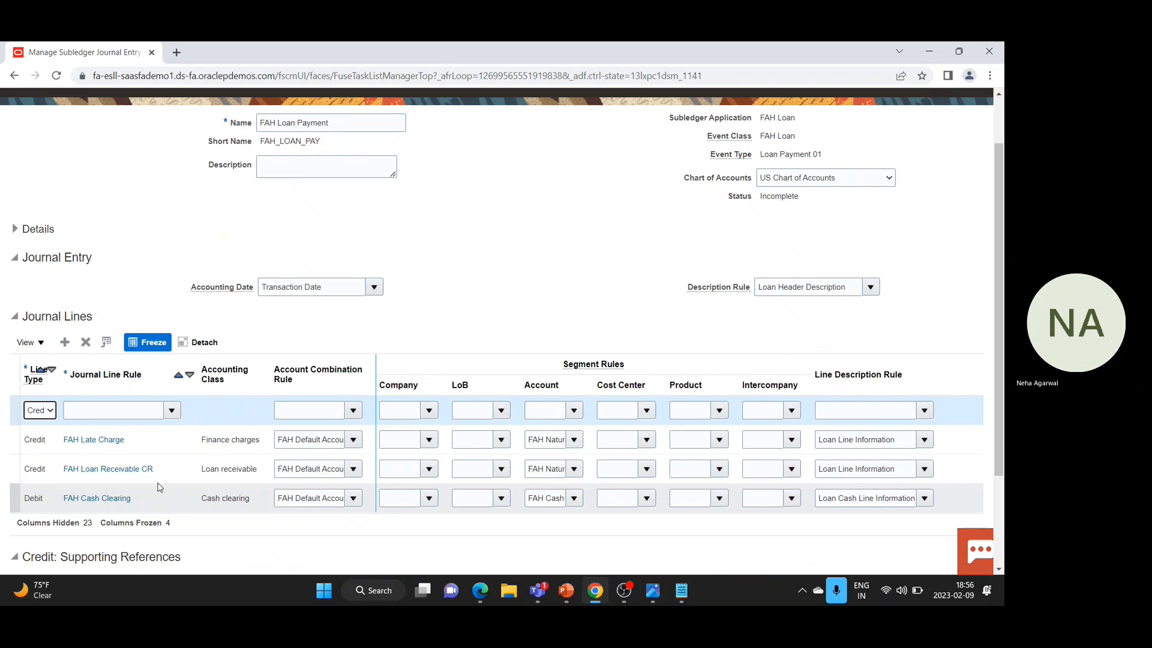
left_click(172, 410)
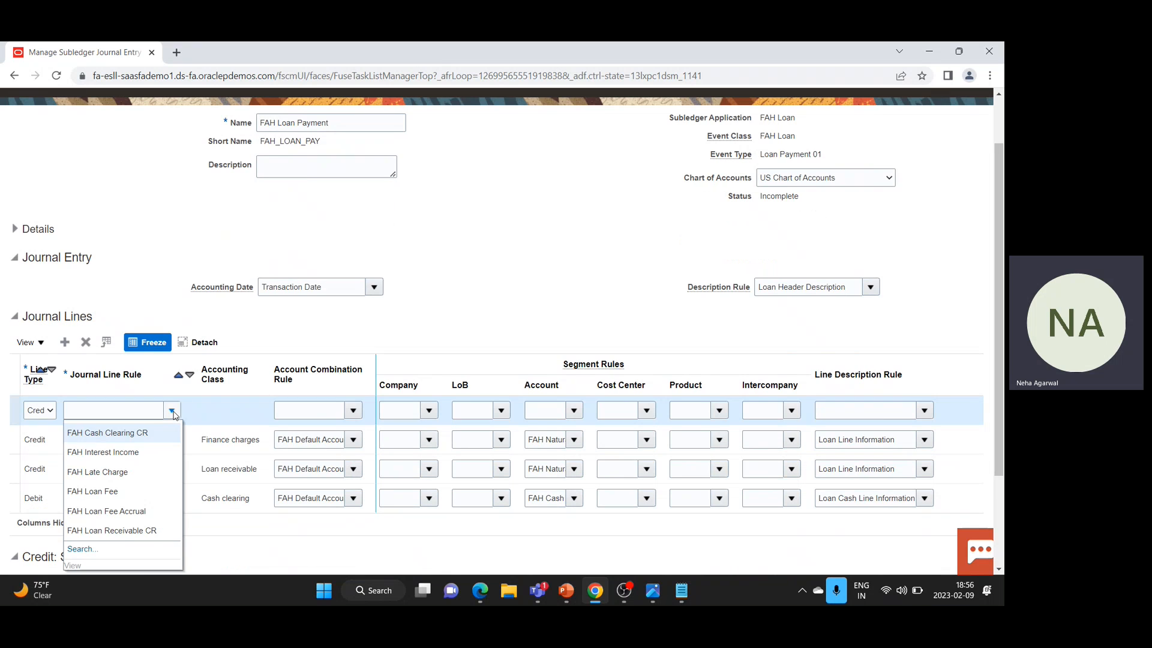
left_click(113, 454)
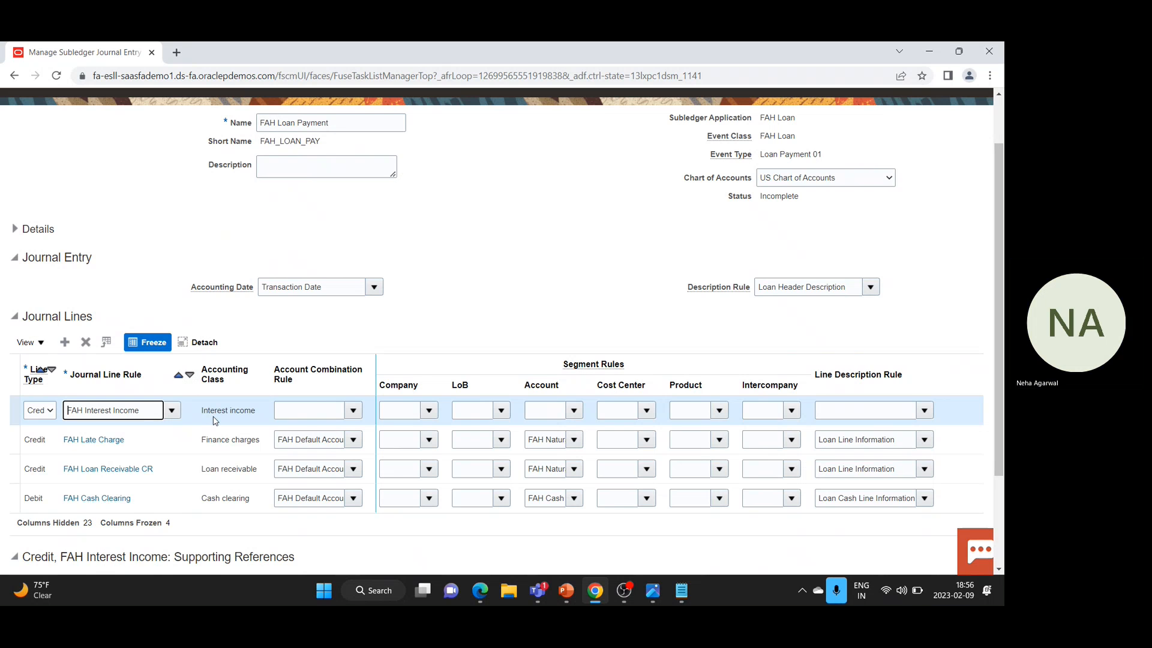
left_click(358, 412)
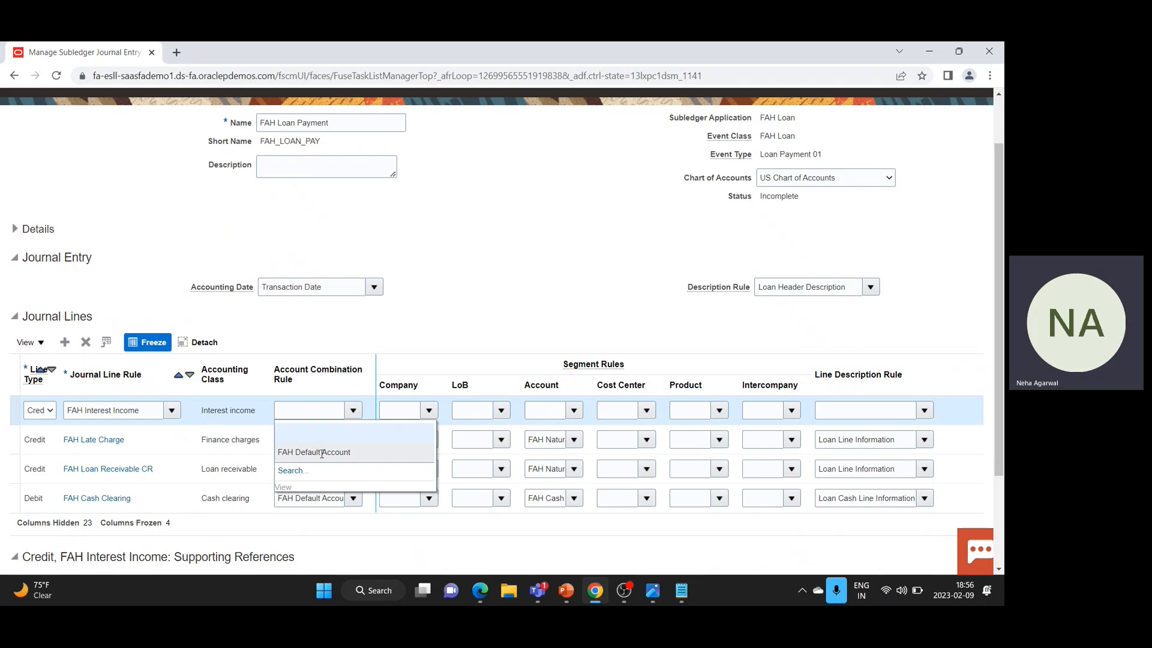
left_click(323, 453)
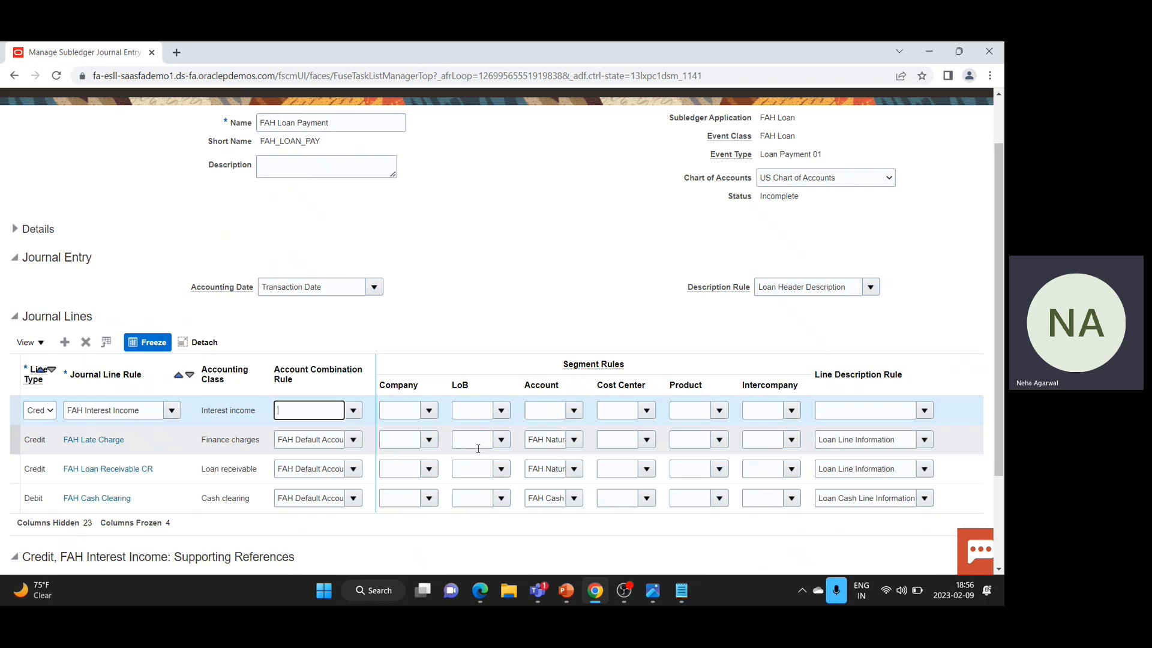
left_click(574, 412)
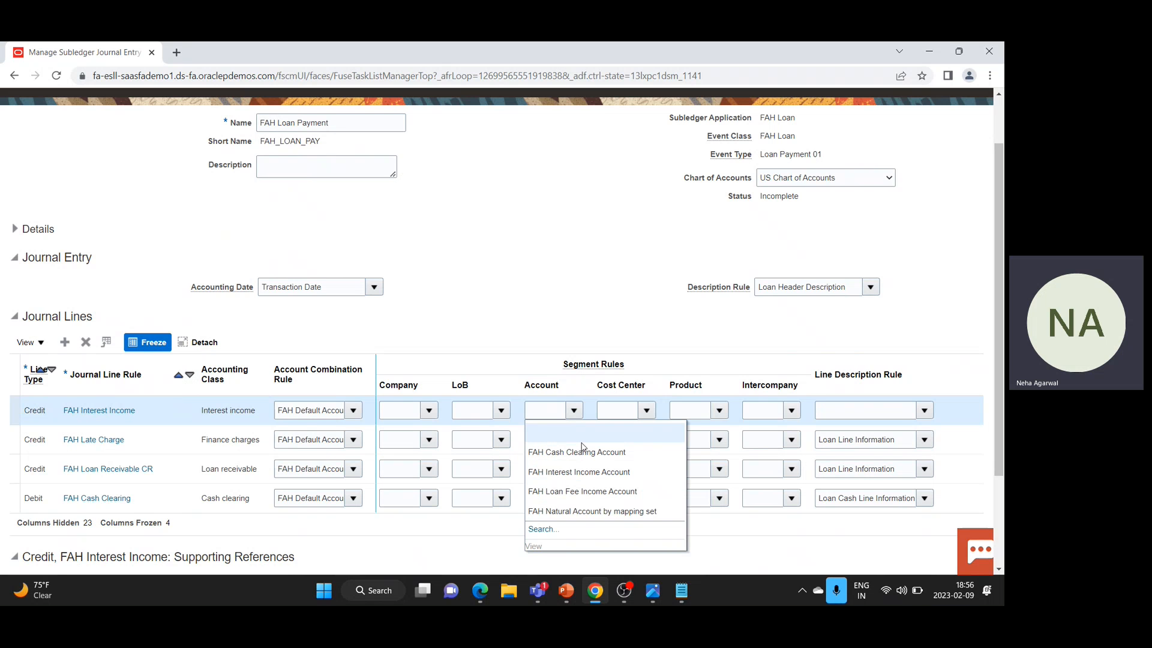
left_click(587, 473)
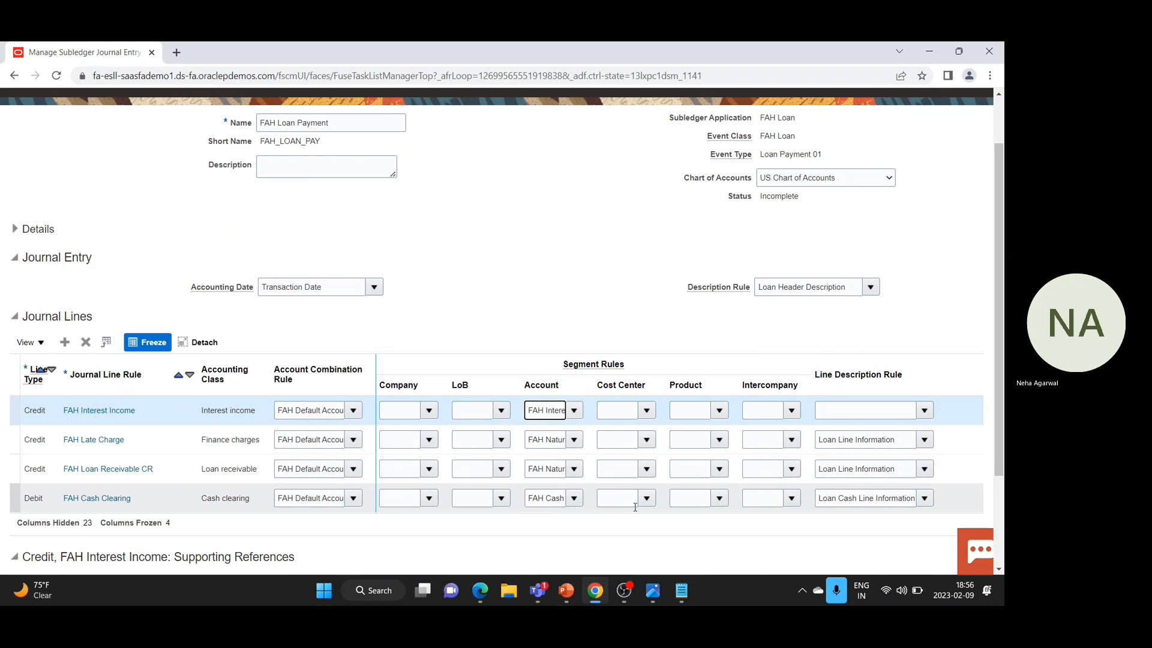
Give Interest Income and Late Charge FAH Cost Center by mapping set, add Loan Line Information, then save and close
left_click(647, 411)
left_click(652, 473)
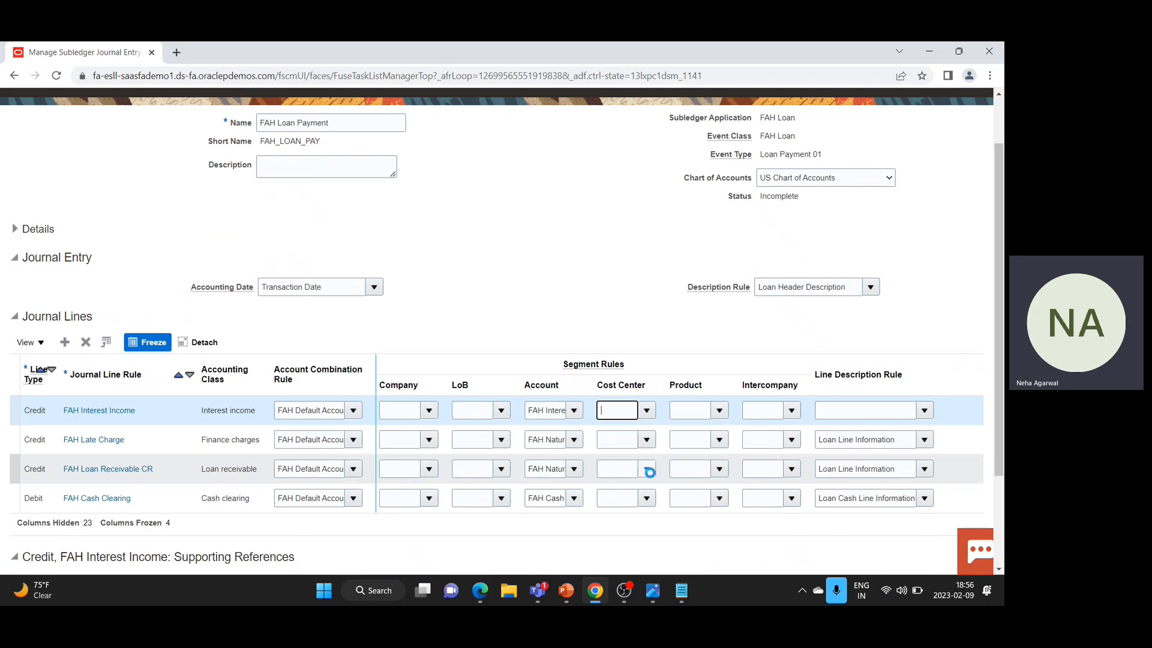
left_click(647, 440)
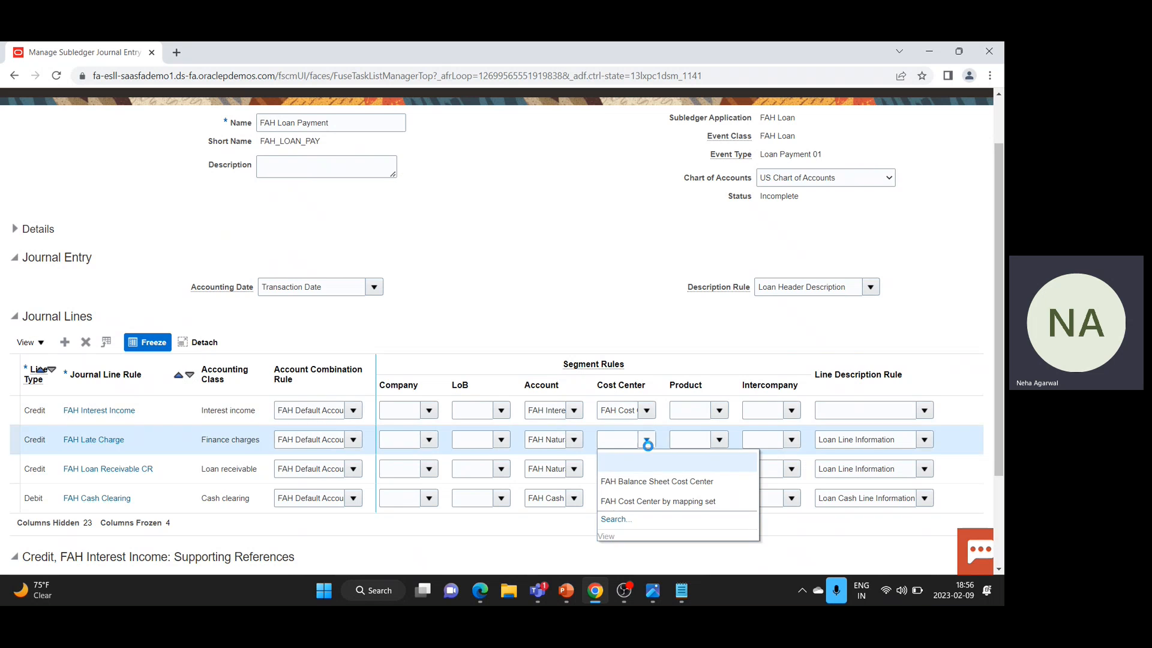
left_click(646, 499)
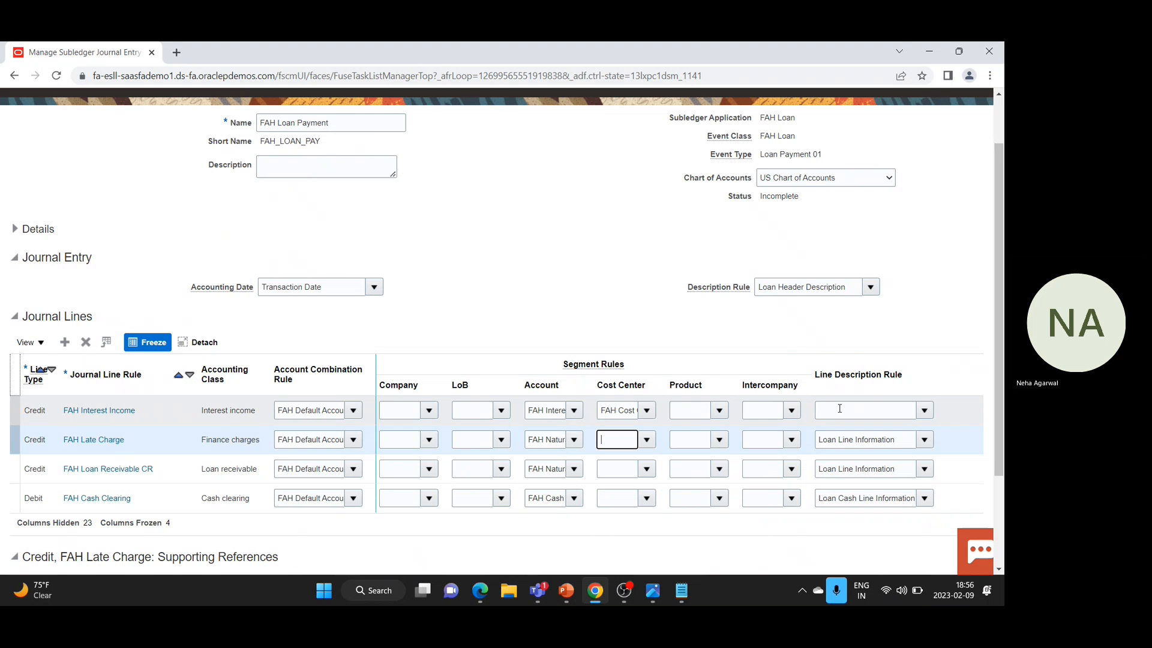
left_click(925, 411)
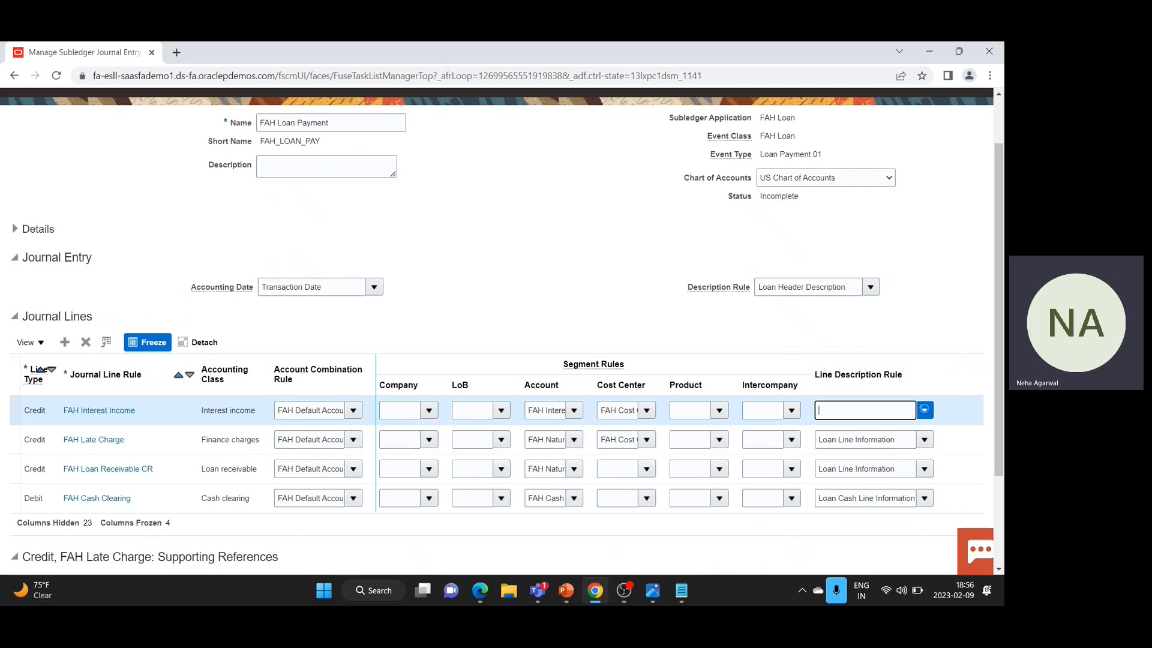
left_click(856, 491)
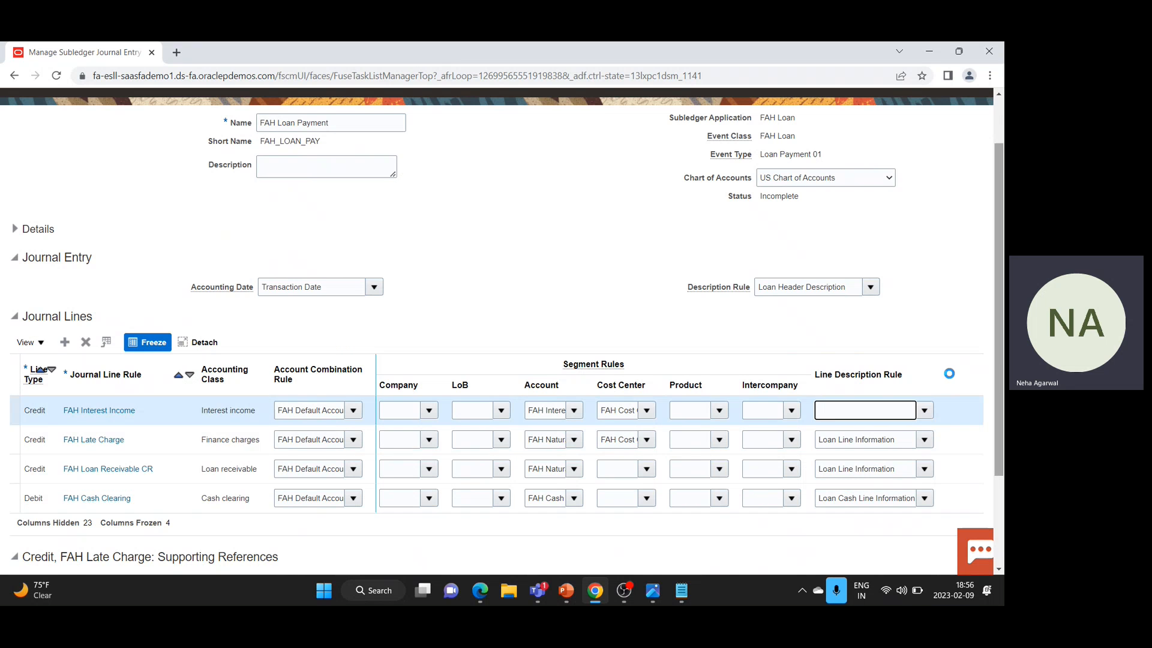
scroll(531, 397, "up", 1)
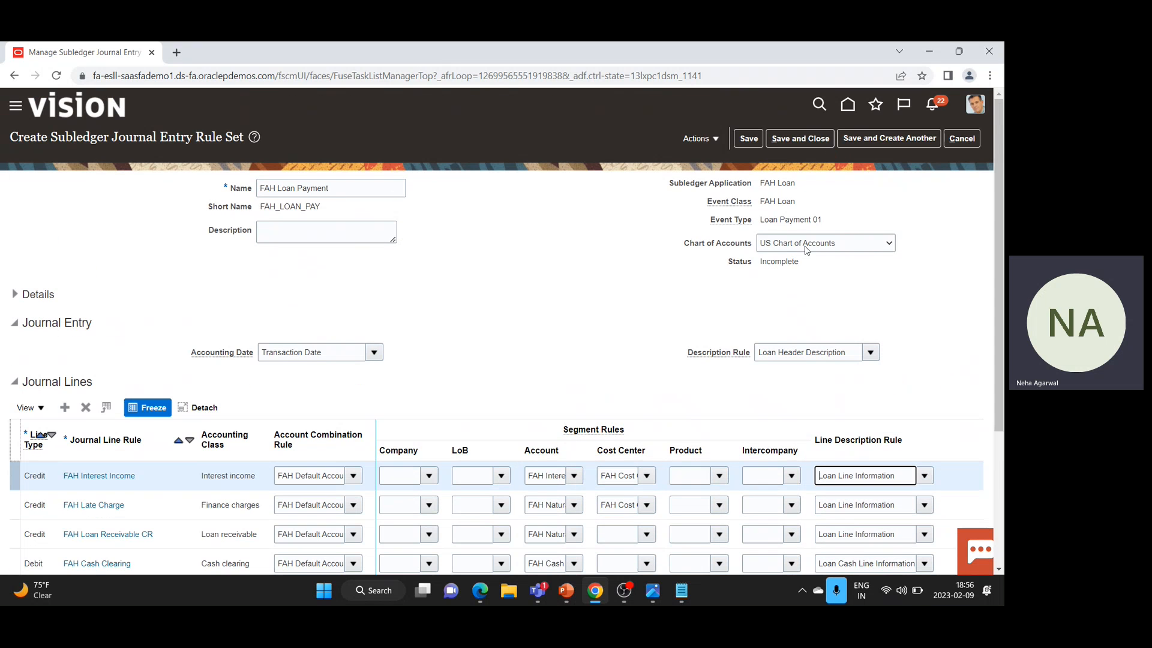
left_click(810, 143)
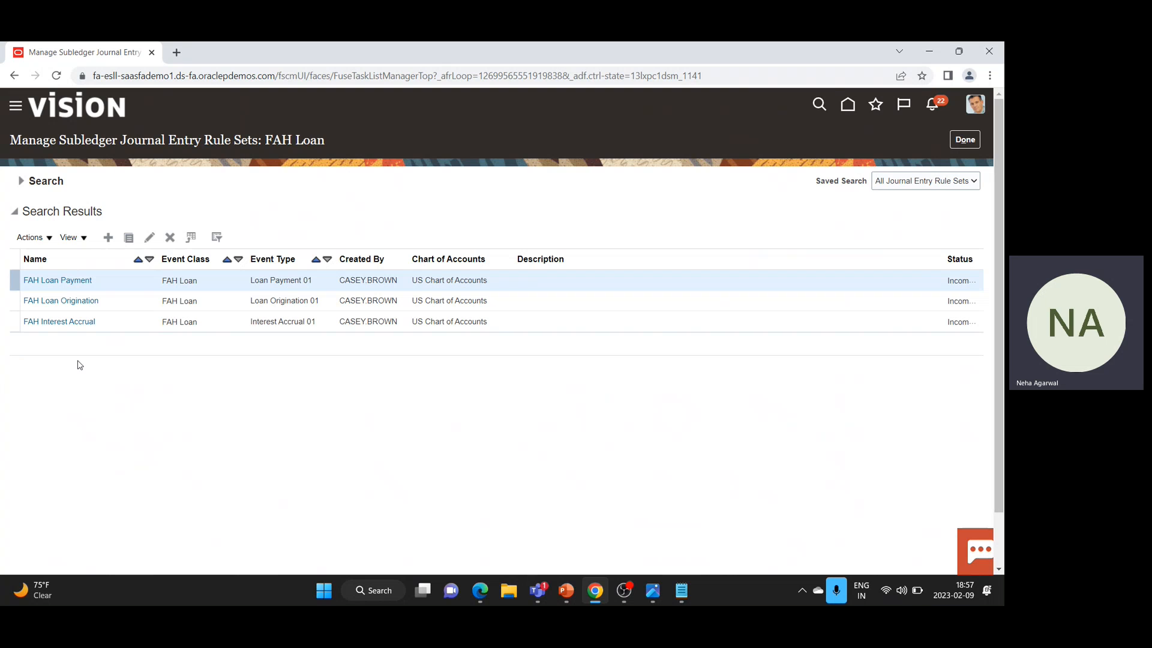
Leave the rule sets list and show PowerPoint slide 6, 'Assign Rule Set to SLAM'
left_click(961, 142)
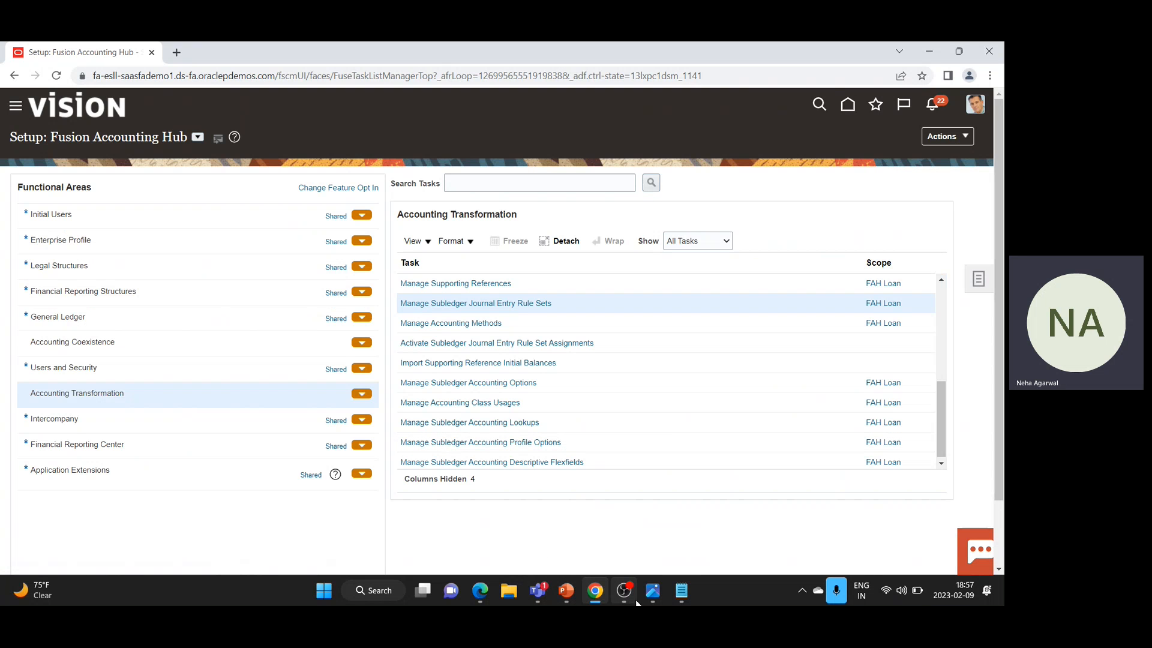
left_click(566, 590)
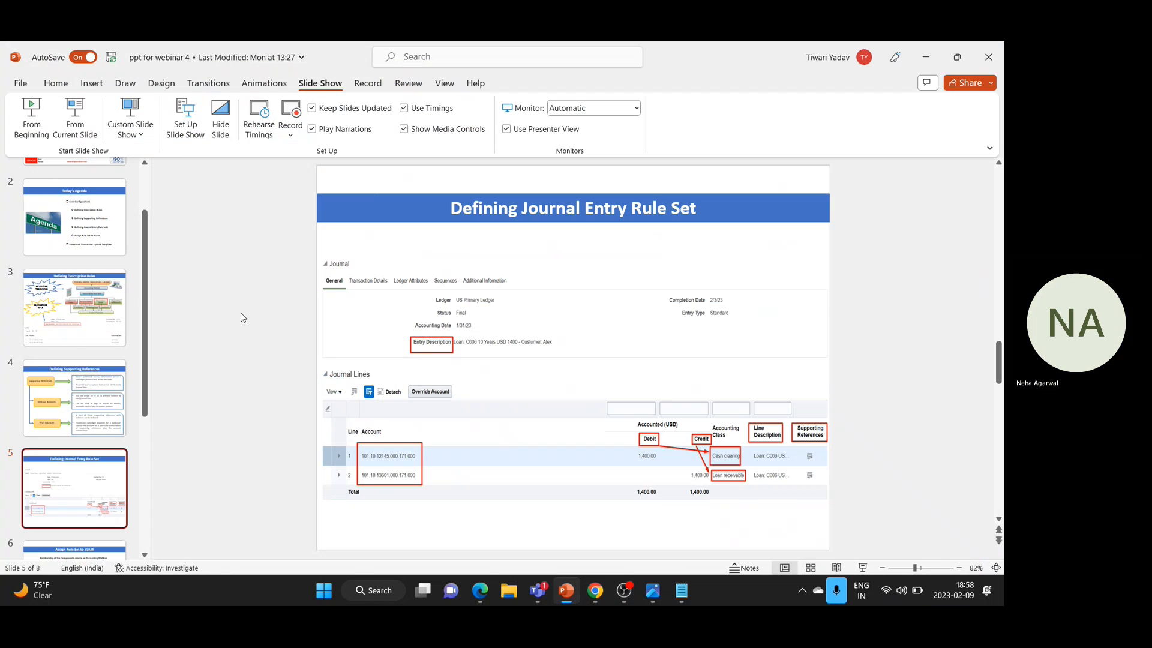
scroll(72, 529, "down", 1)
left_click(72, 548)
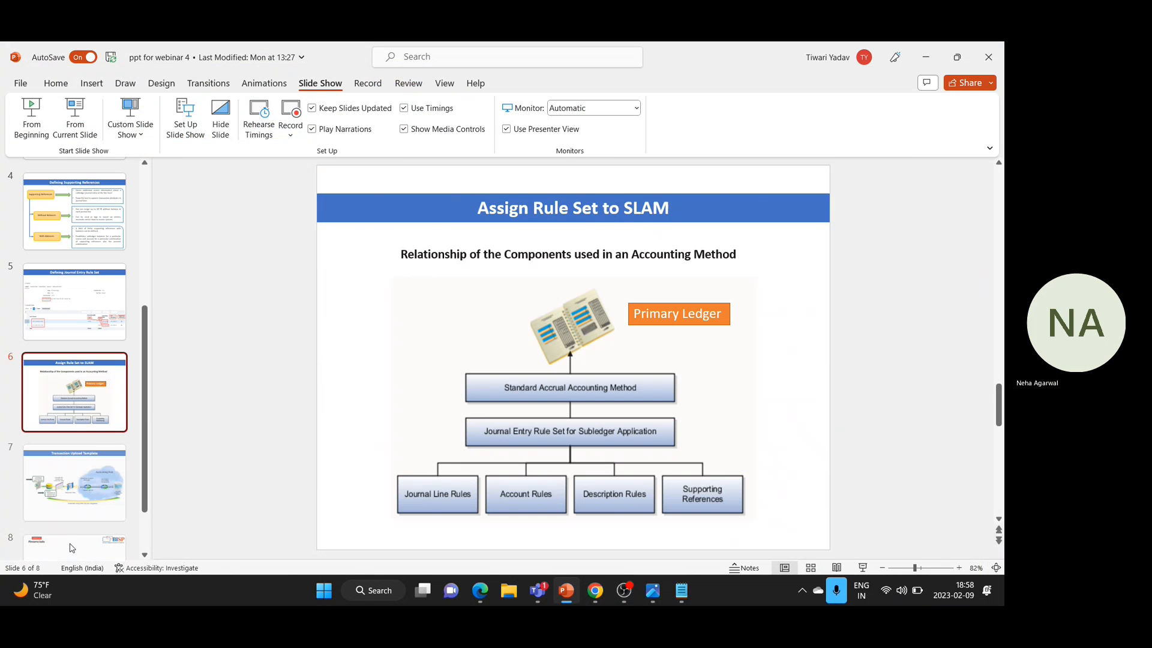
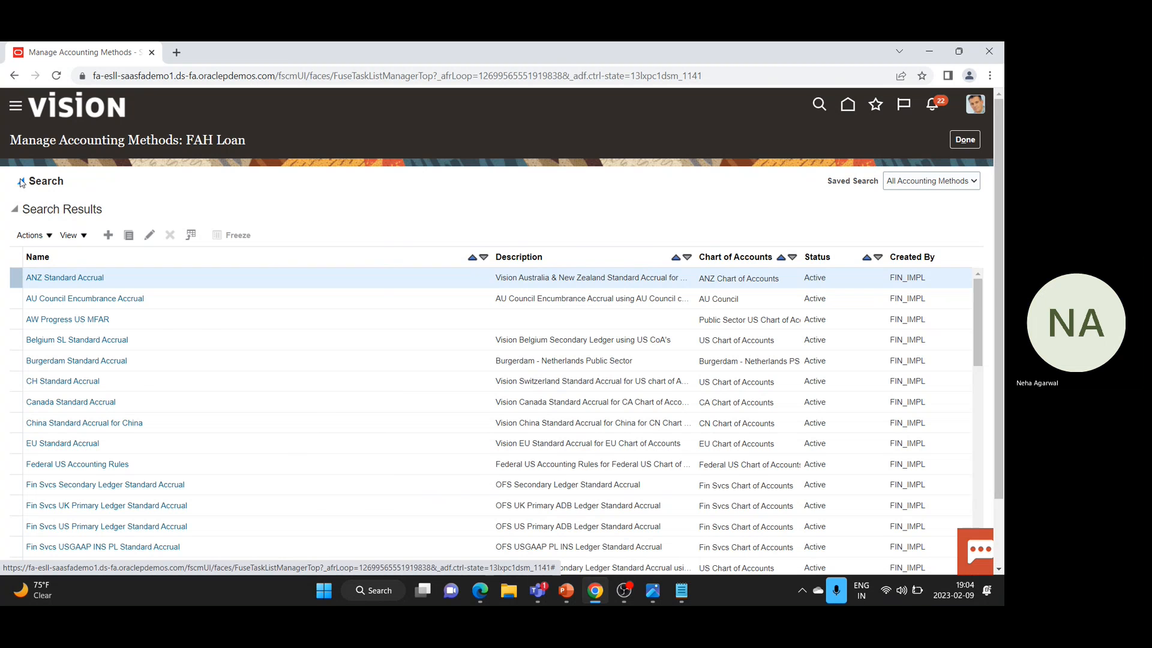
Filter accounting methods to Created by Application = Yes, then duplicate Standard Accrual
left_click(21, 183)
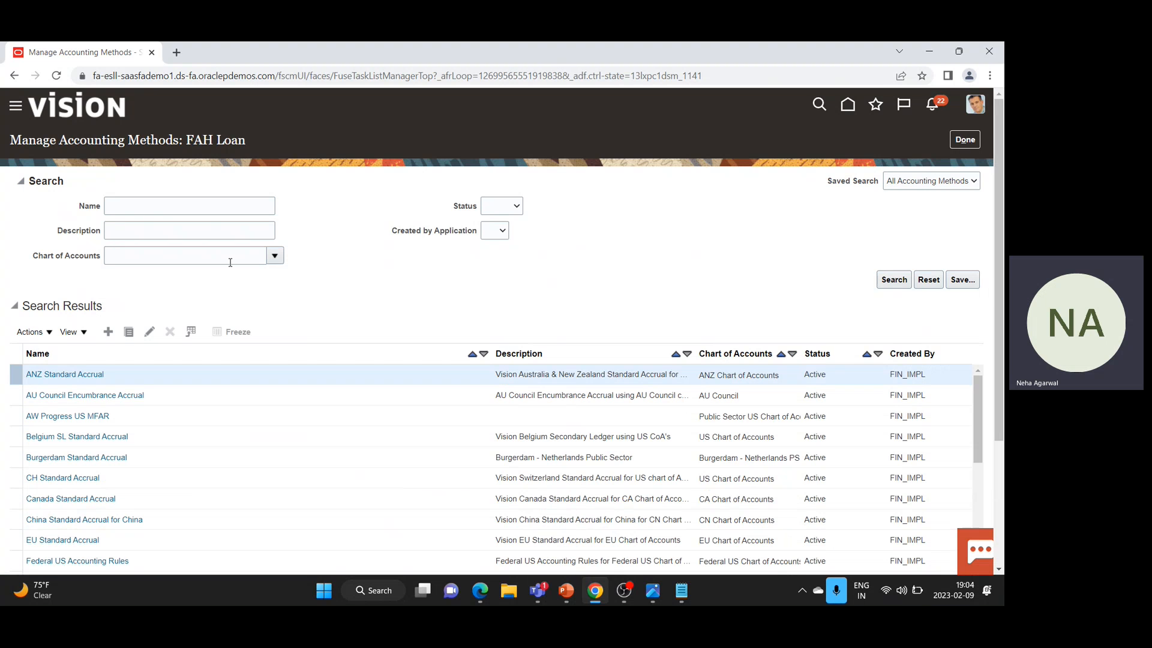
left_click(499, 232)
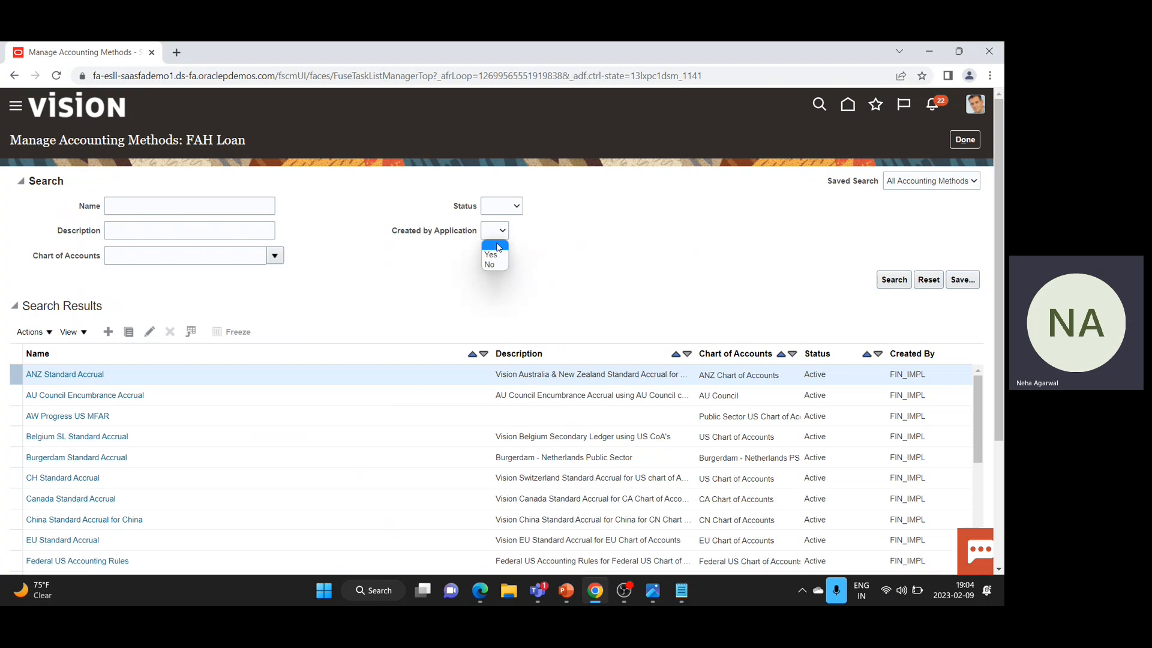
left_click(493, 254)
left_click(886, 280)
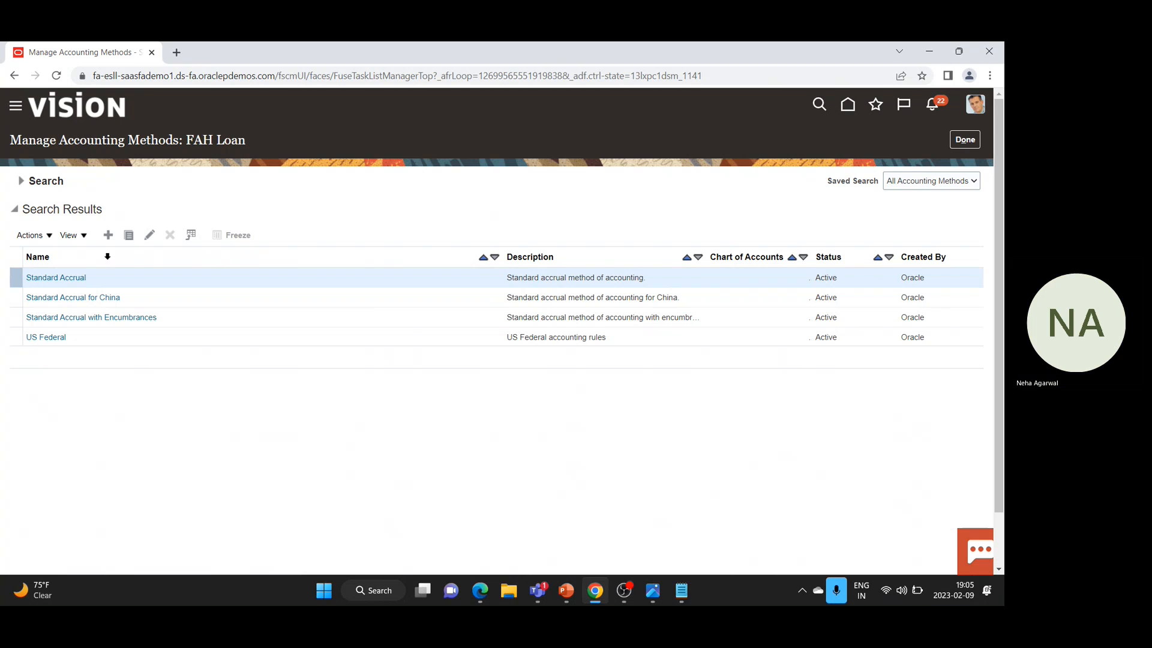
left_click(43, 235)
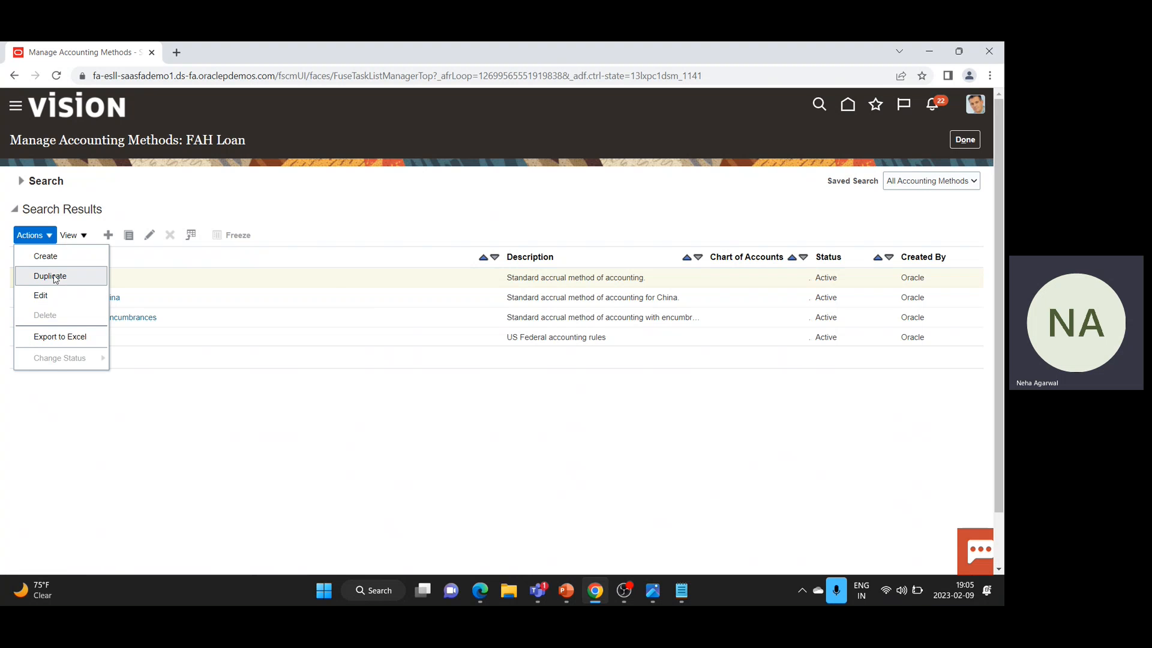
left_click(54, 278)
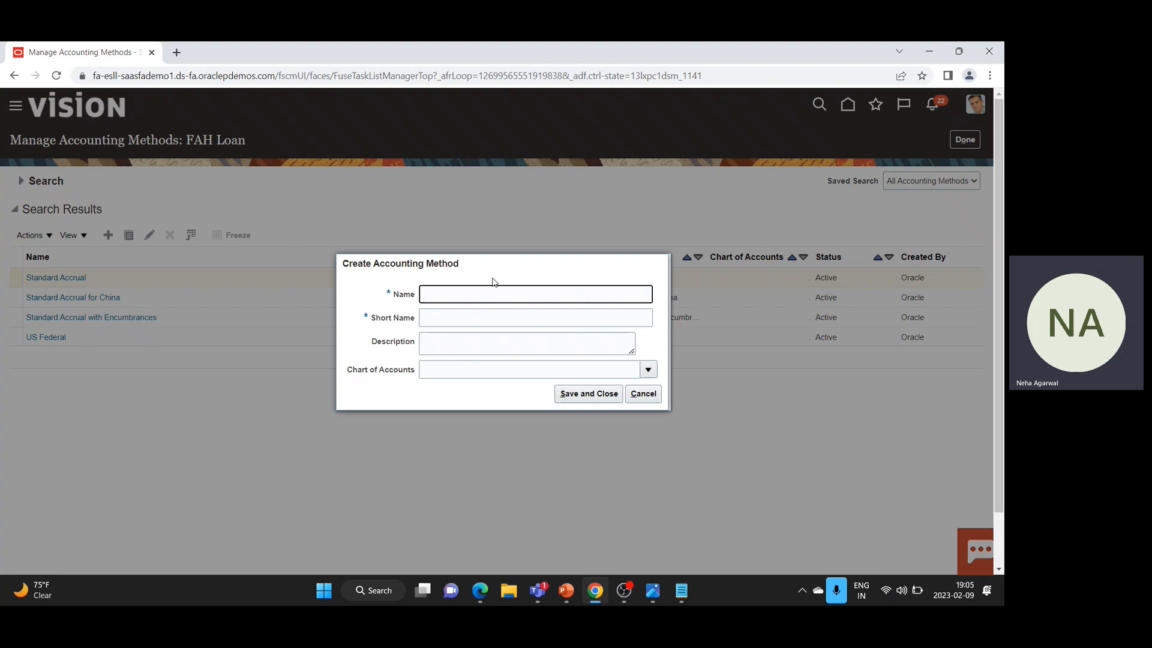
Name the copy US Standard Accrual 01, short name US_STD_ACC_01, no chart of accounts, and save
type("US")
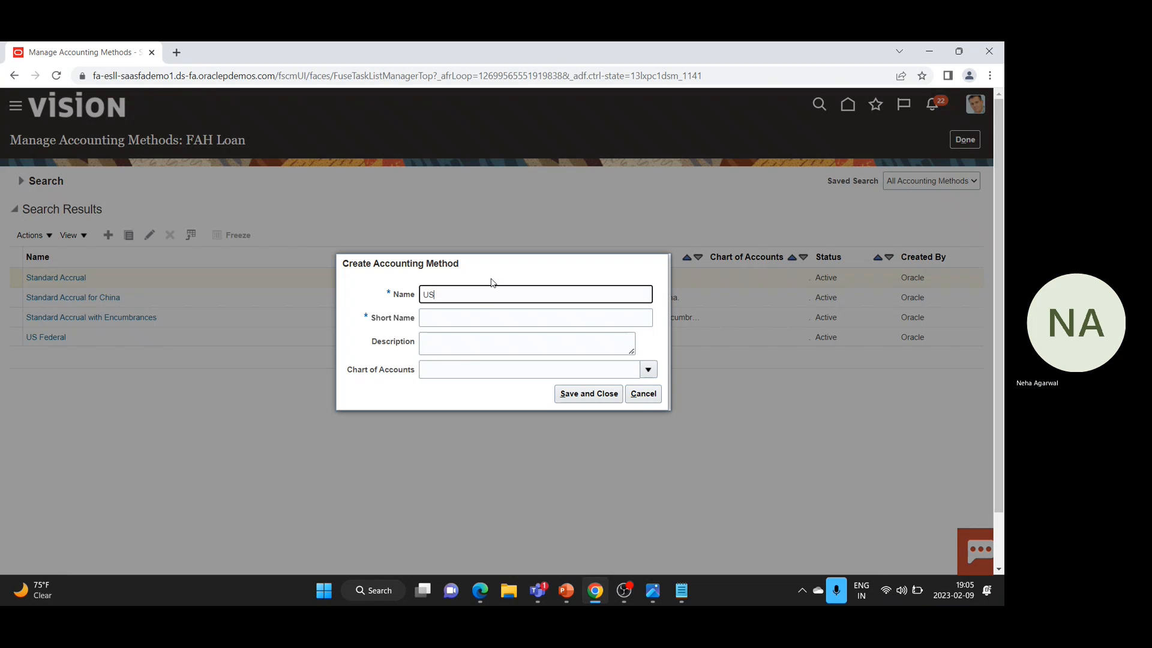
type(" Standard Accrual 01")
key("Tab")
type("US_STD")
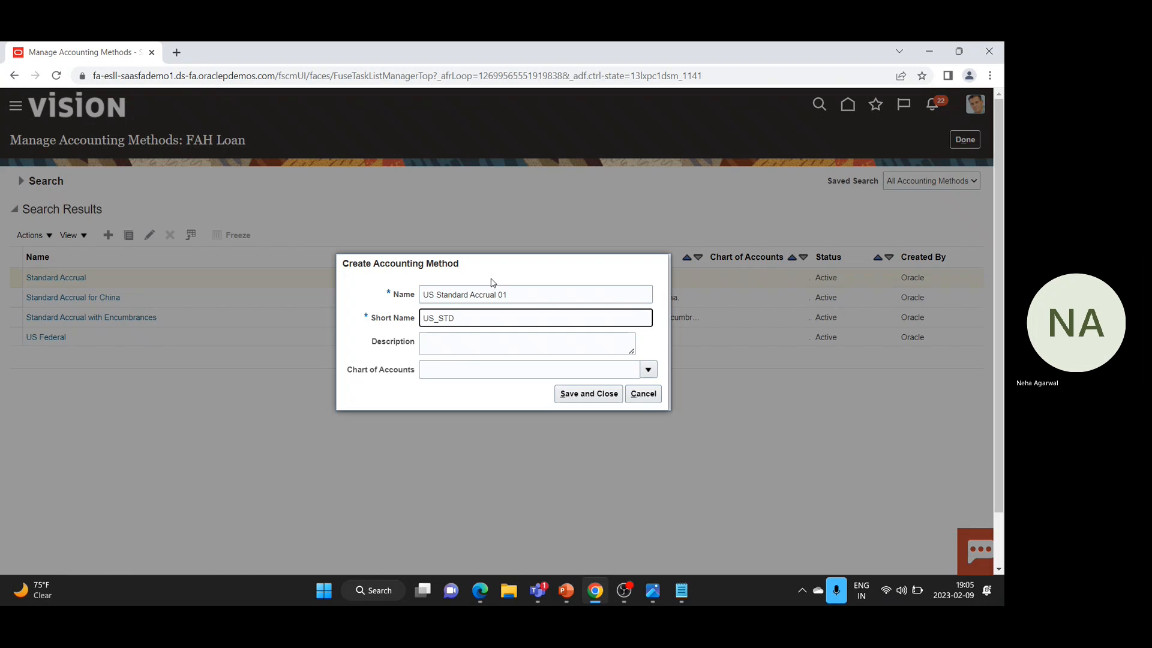
type("_ACC_)")
type("A")
key("BackSpace")
key("BackSpace")
type("01")
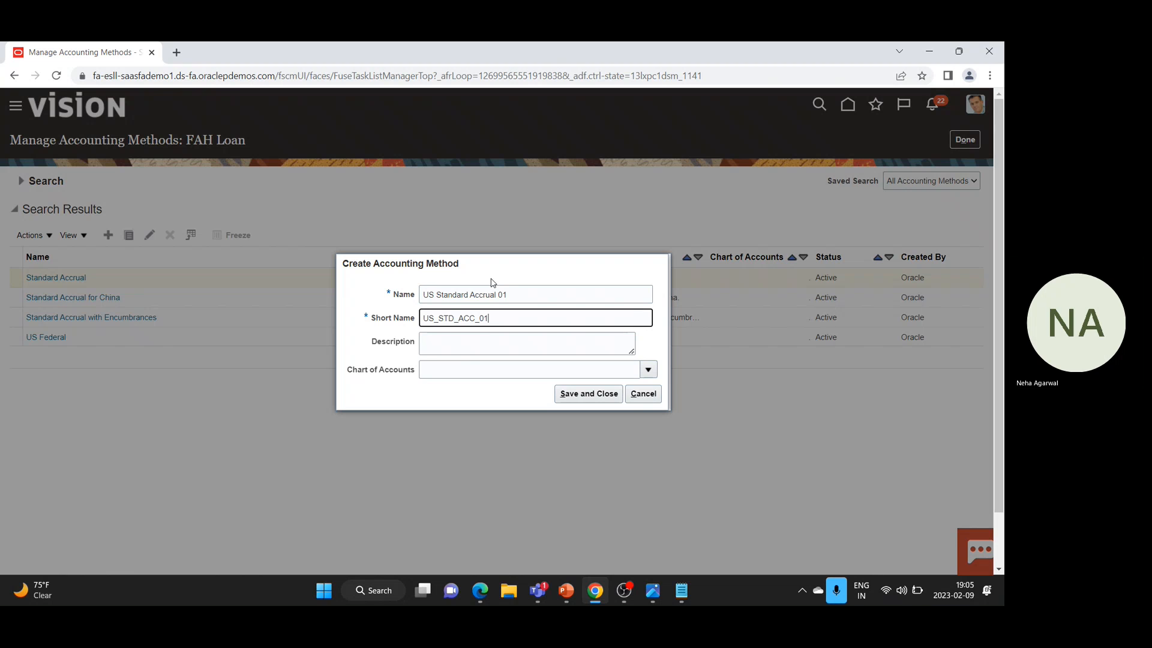
left_click(649, 372)
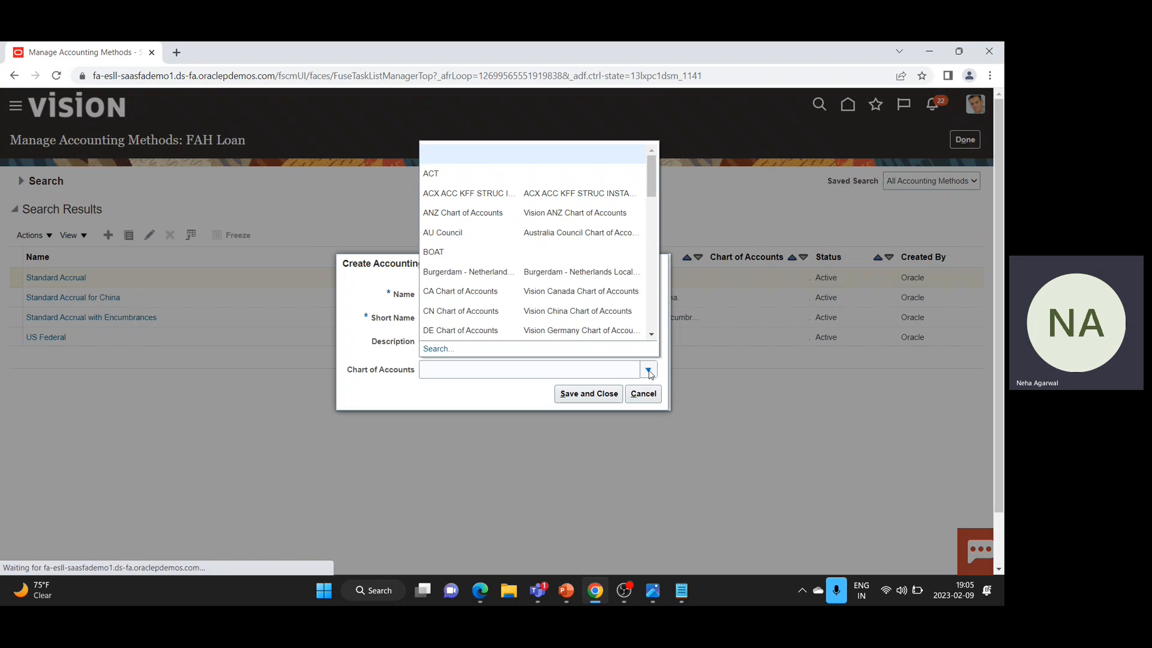
left_click(432, 376)
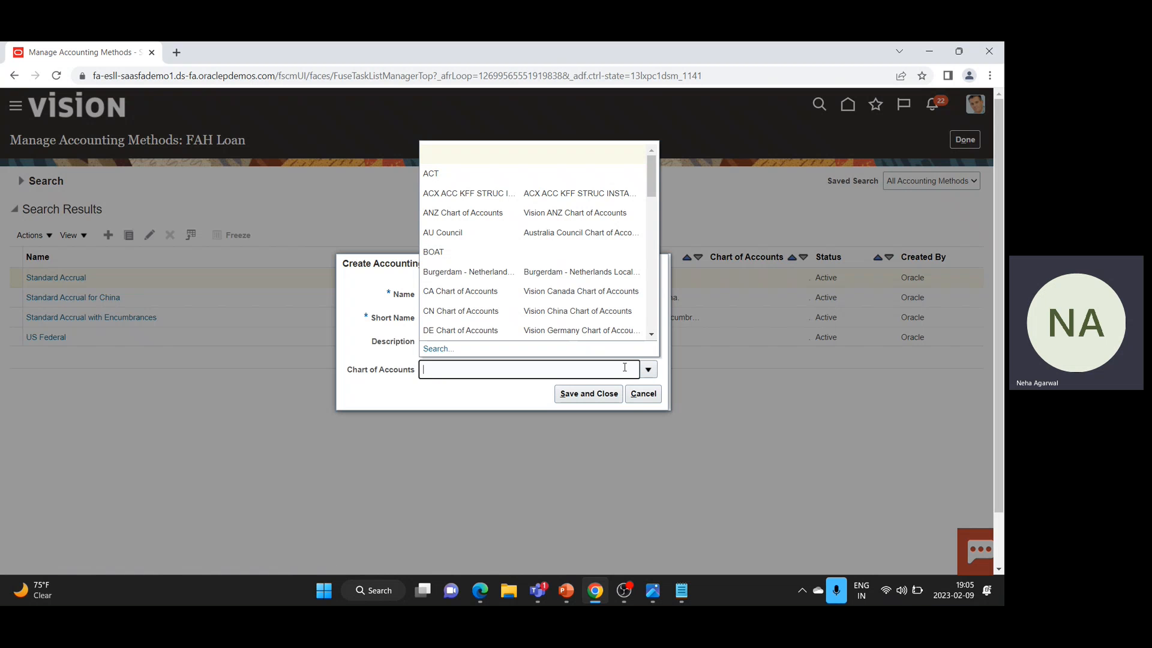
left_click(474, 396)
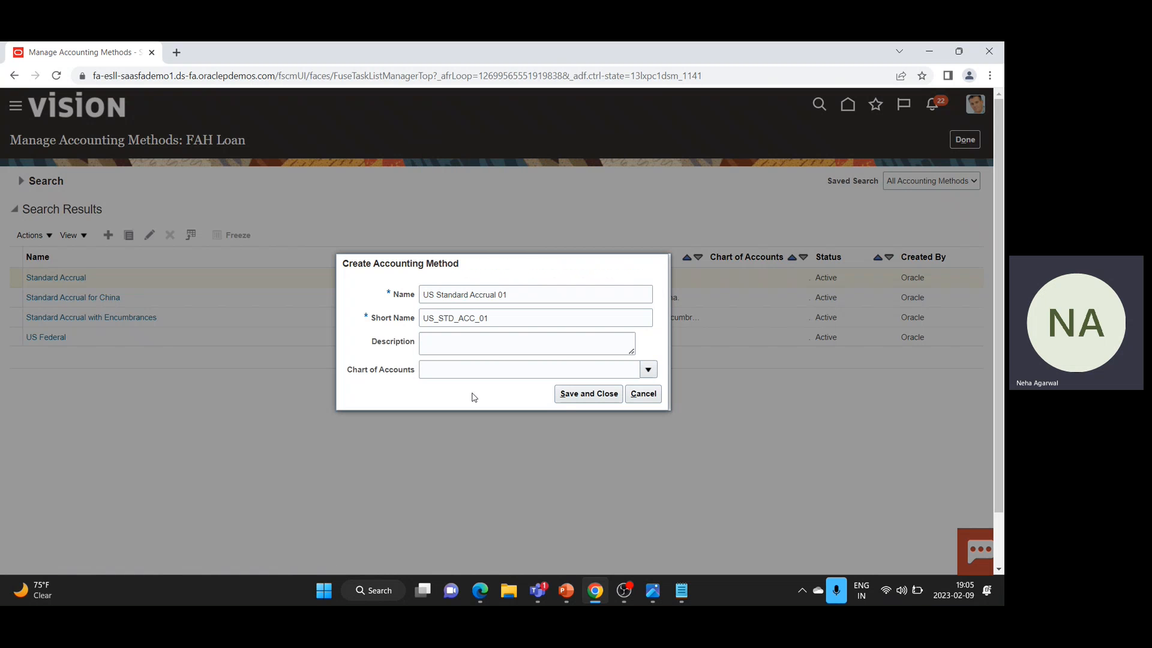
left_click(586, 396)
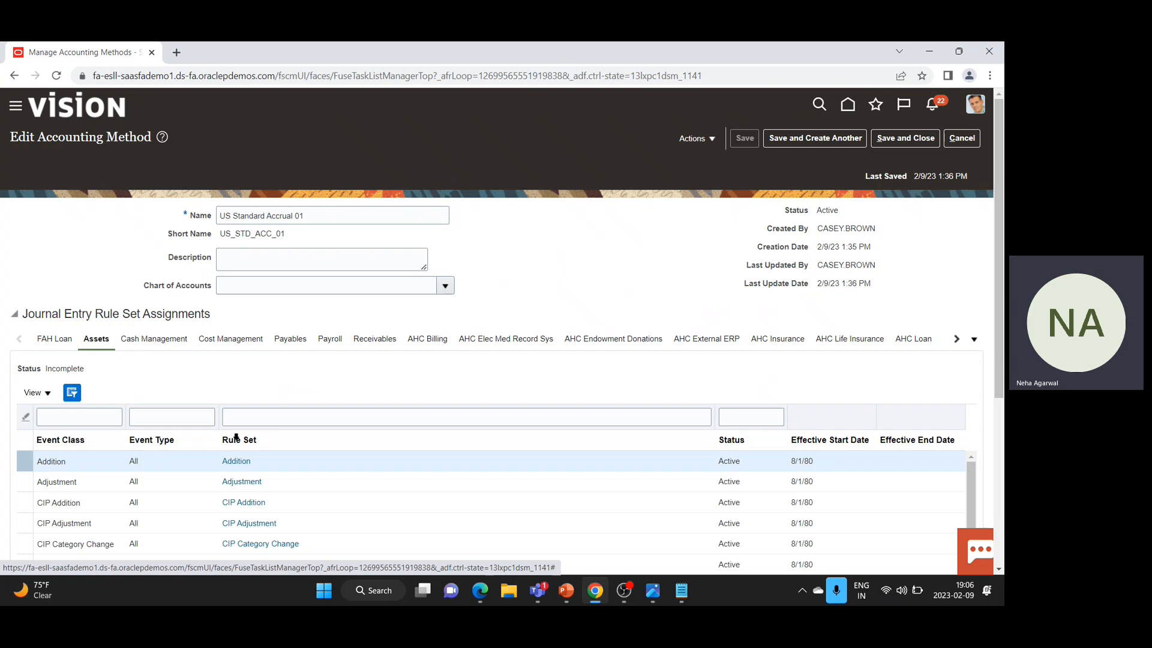
Review rule set assignments for Cash Management, Payroll, Receivables, AHC Billing, then FAH Loan
scroll(354, 426, "down", 5)
scroll(354, 429, "up", 5)
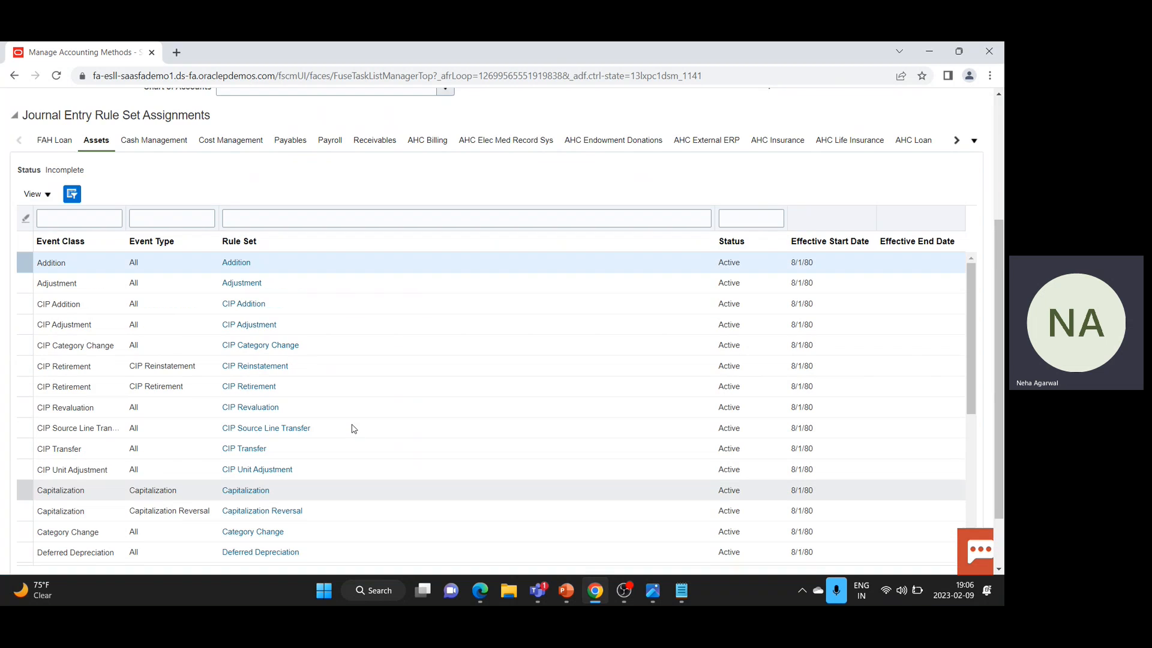
left_click(156, 281)
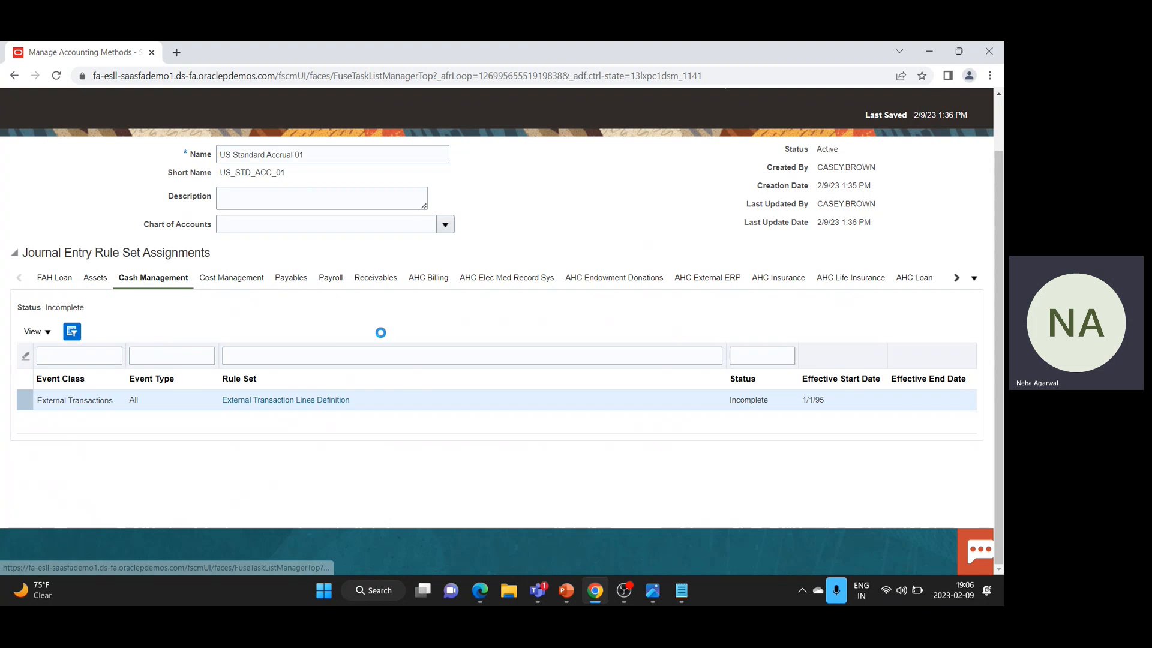
left_click(331, 285)
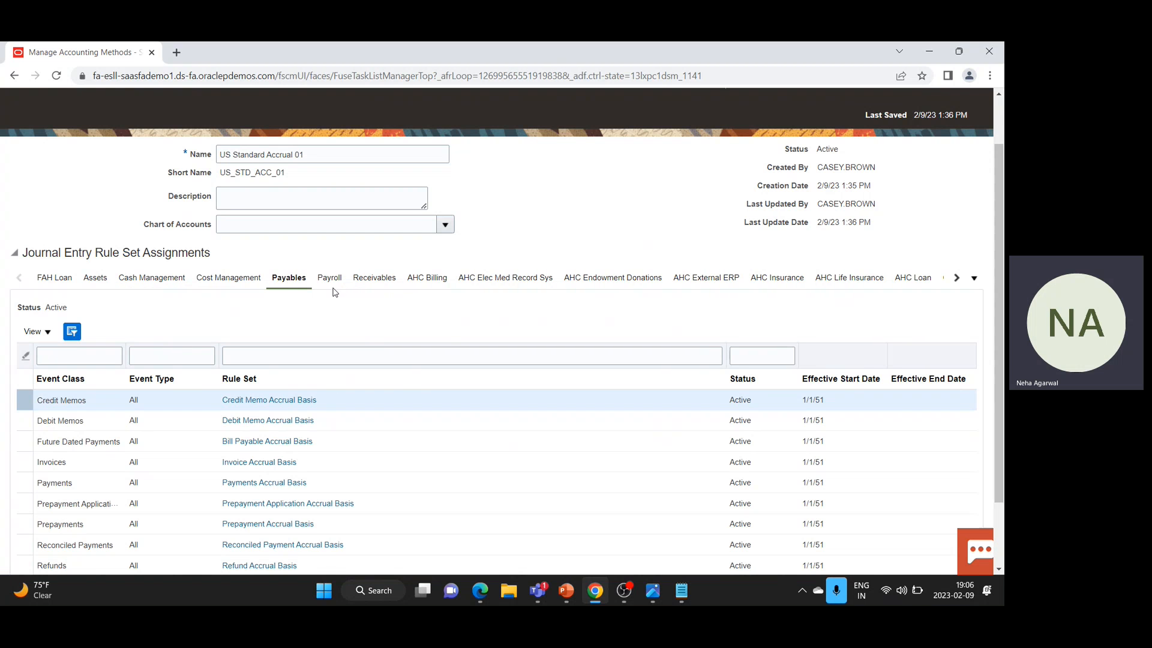
left_click(377, 281)
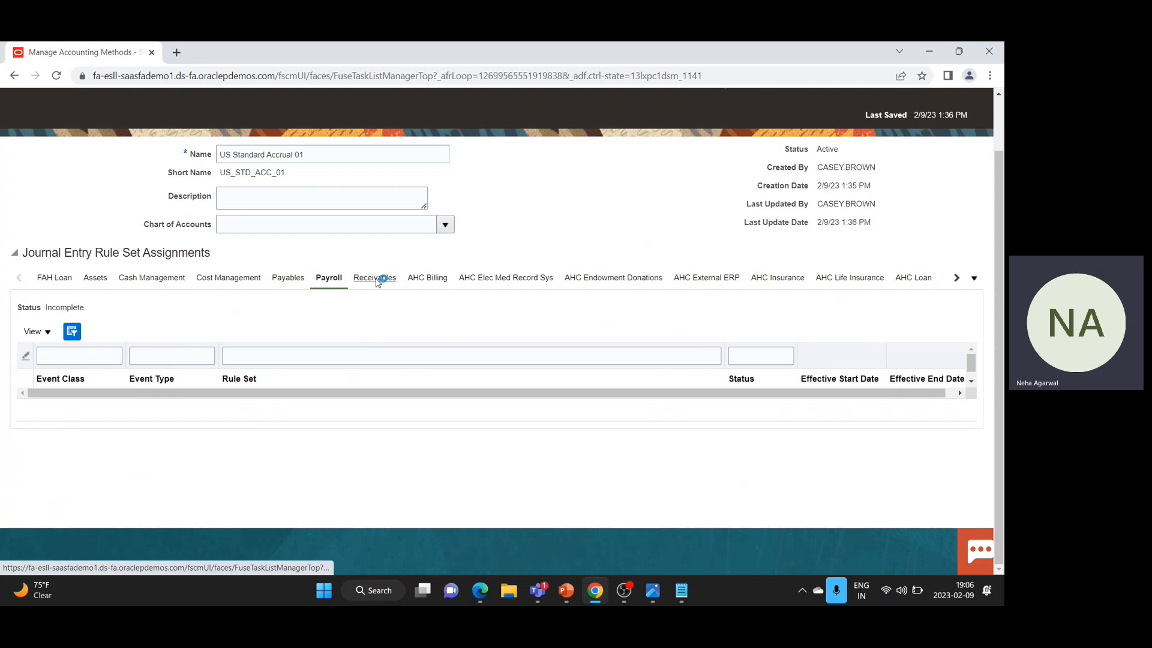
left_click(445, 286)
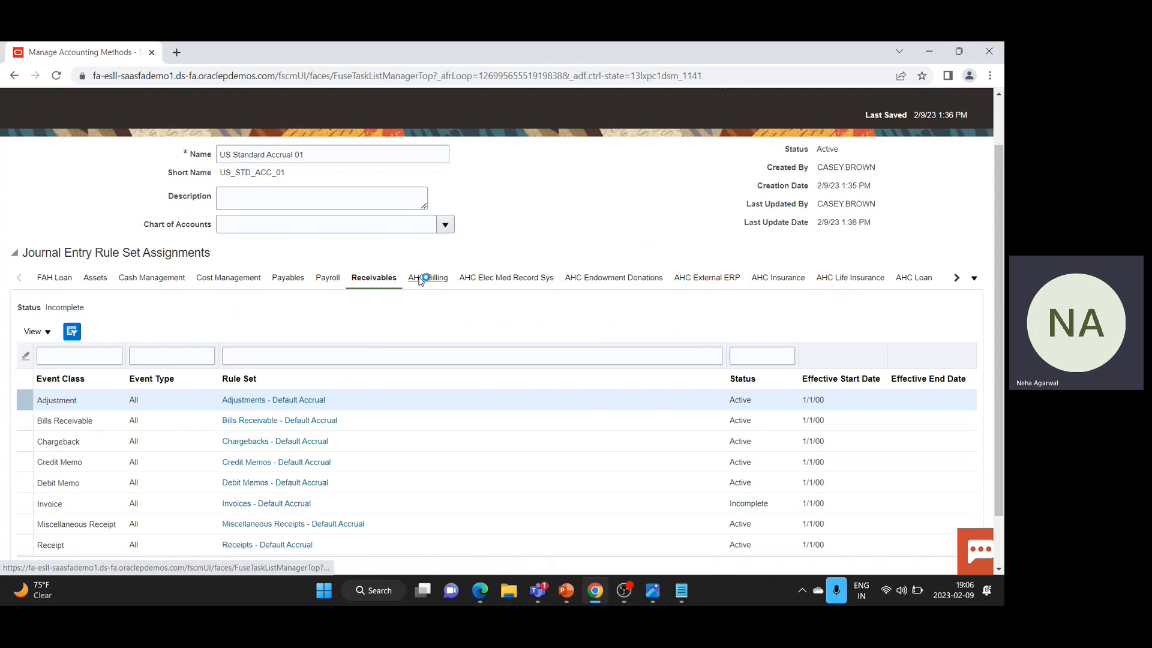
left_click(67, 288)
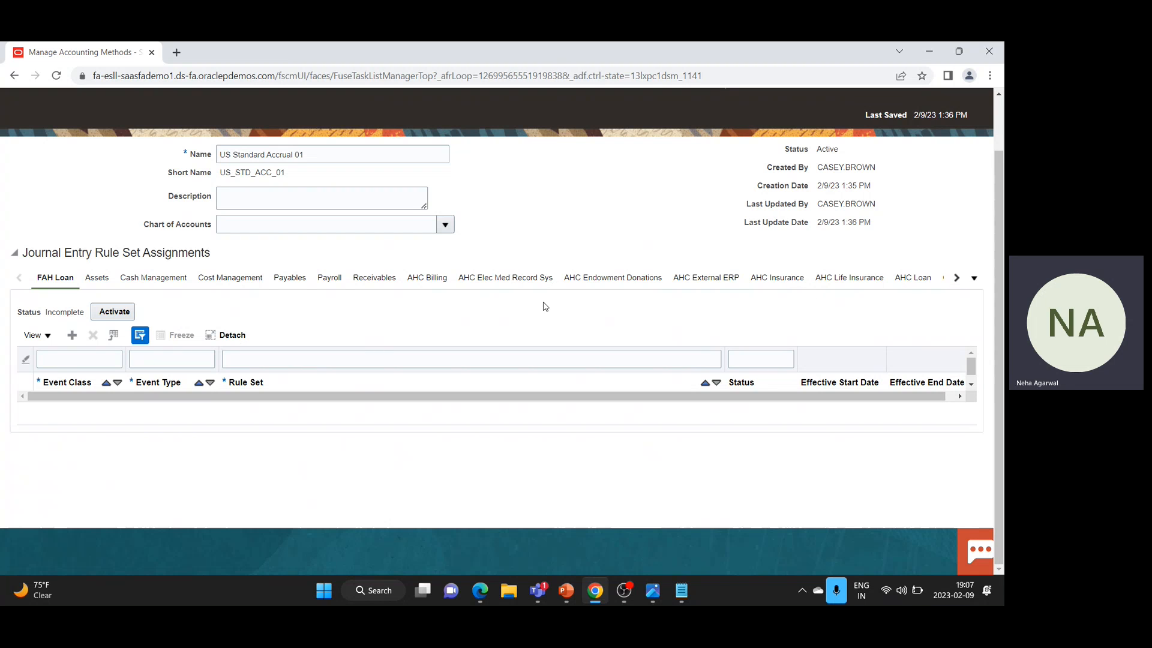
Add a FAH Loan assignment row with event class FAH Loan and event type Interest Accrual 01
left_click(72, 338)
left_click(115, 408)
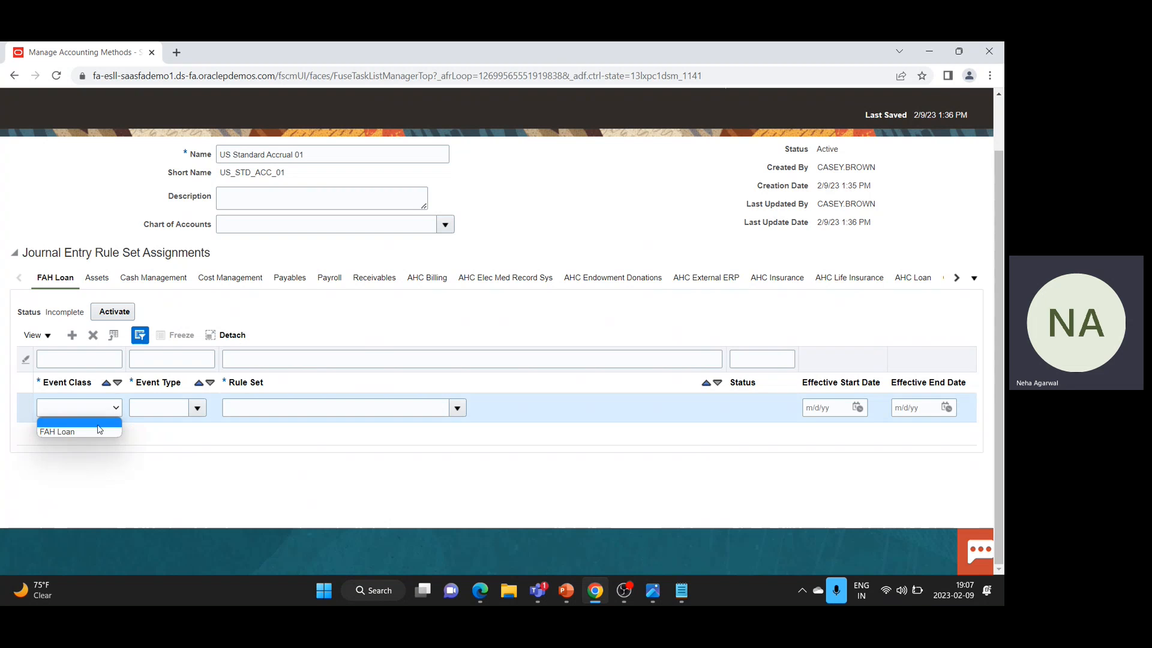
left_click(78, 432)
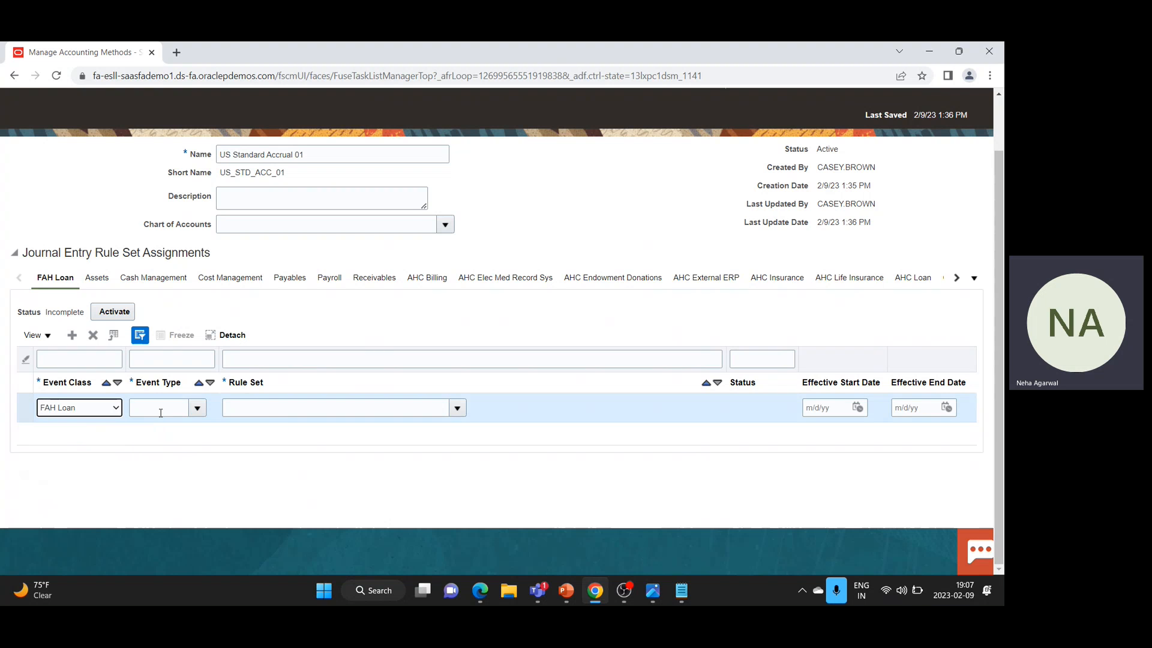
left_click(197, 408)
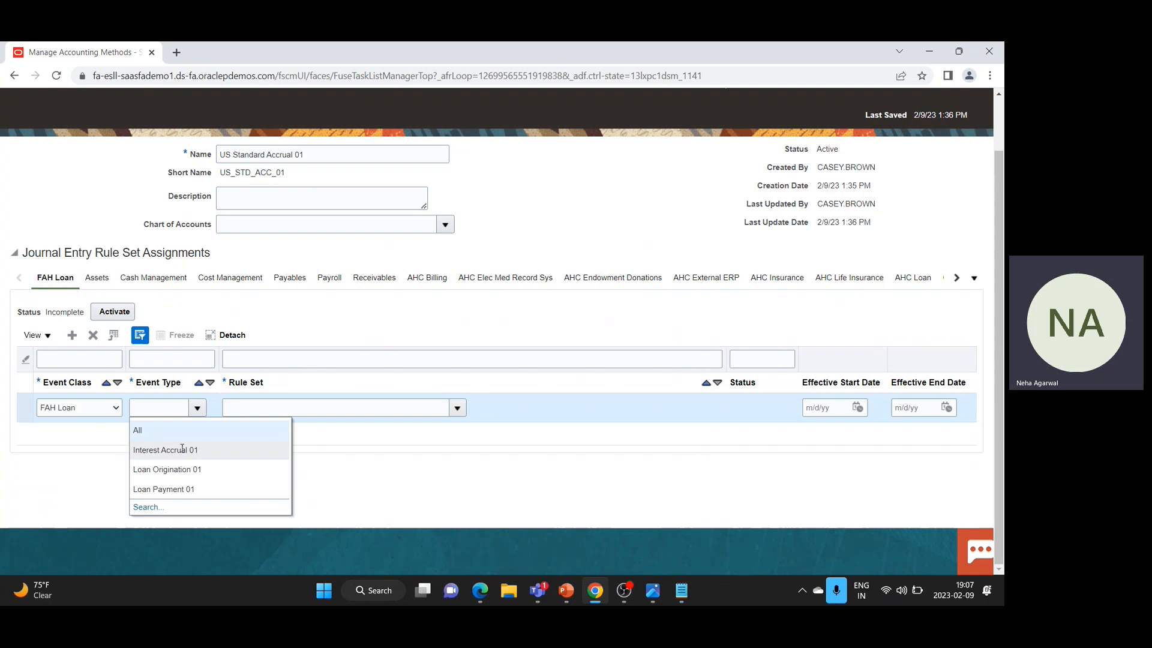
left_click(182, 450)
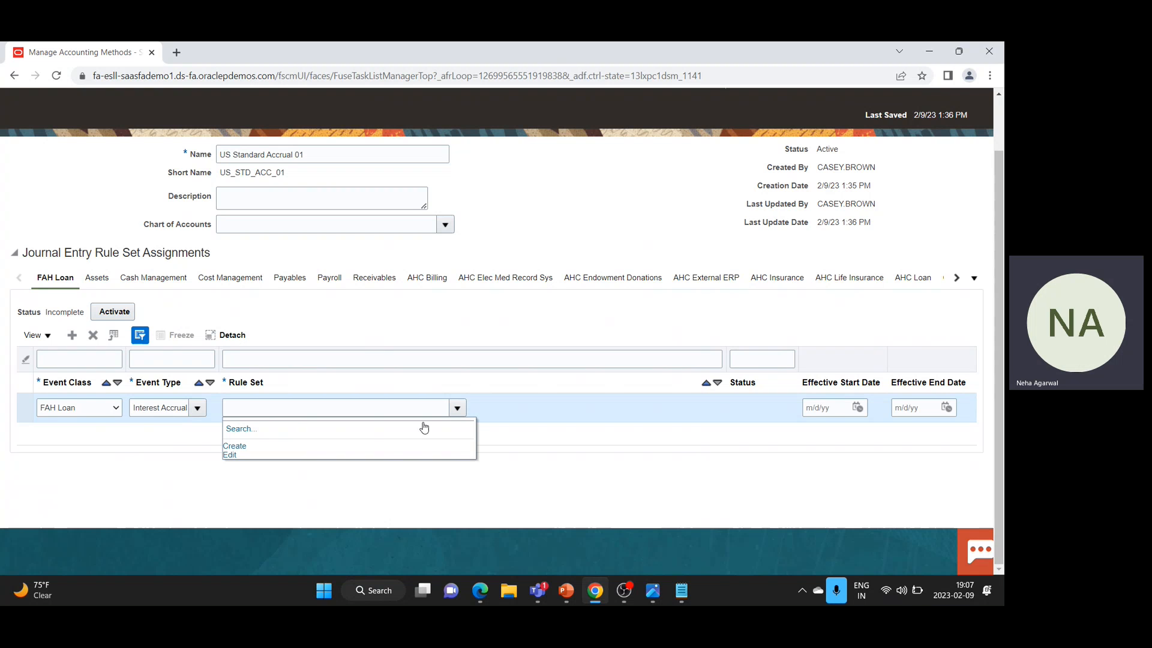
Search for user-created rule sets (Created by Application = No), then cancel with none assigned
left_click(238, 430)
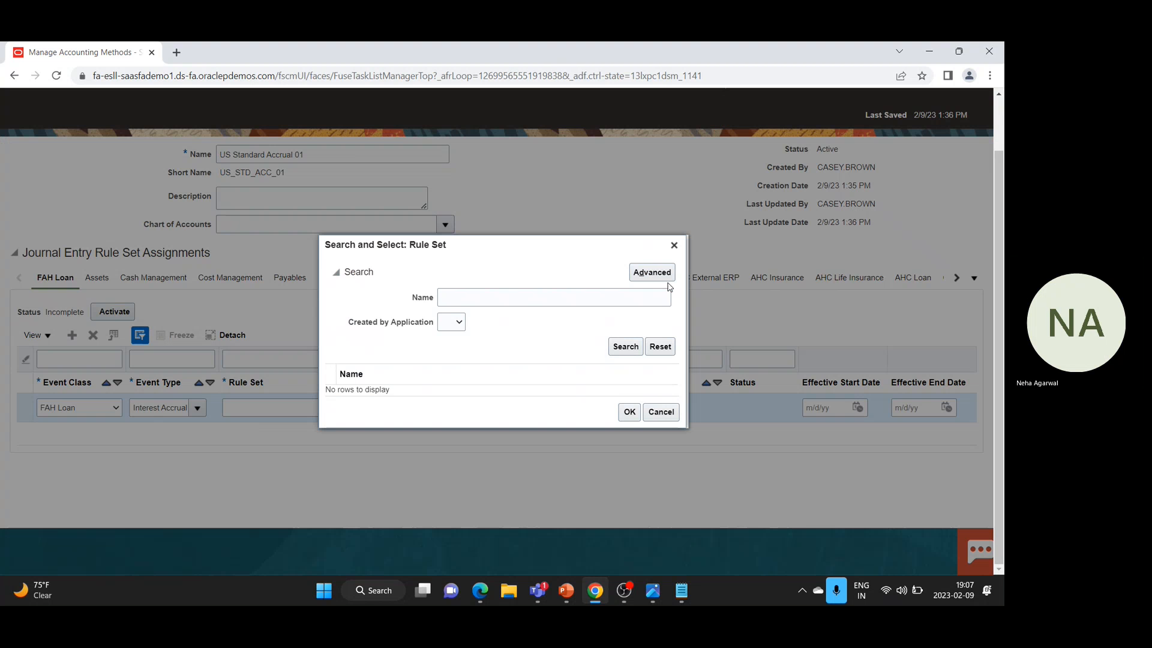
left_click(627, 348)
left_click(457, 328)
left_click(456, 345)
left_click(458, 327)
left_click(460, 357)
left_click(462, 327)
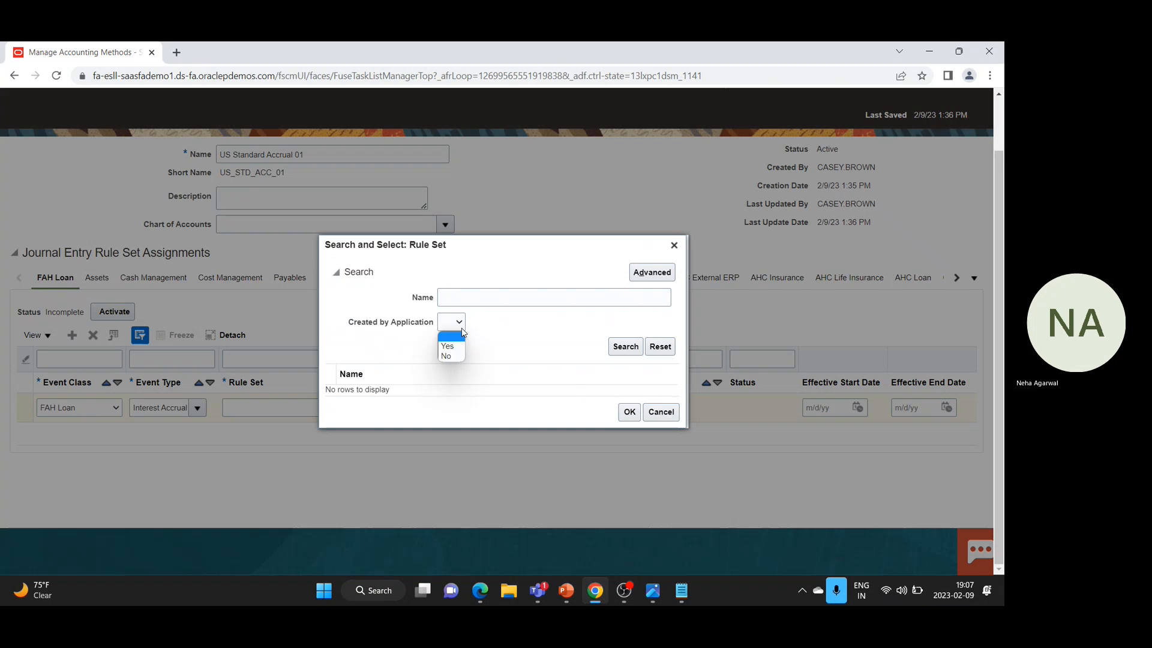
left_click(450, 357)
left_click(626, 347)
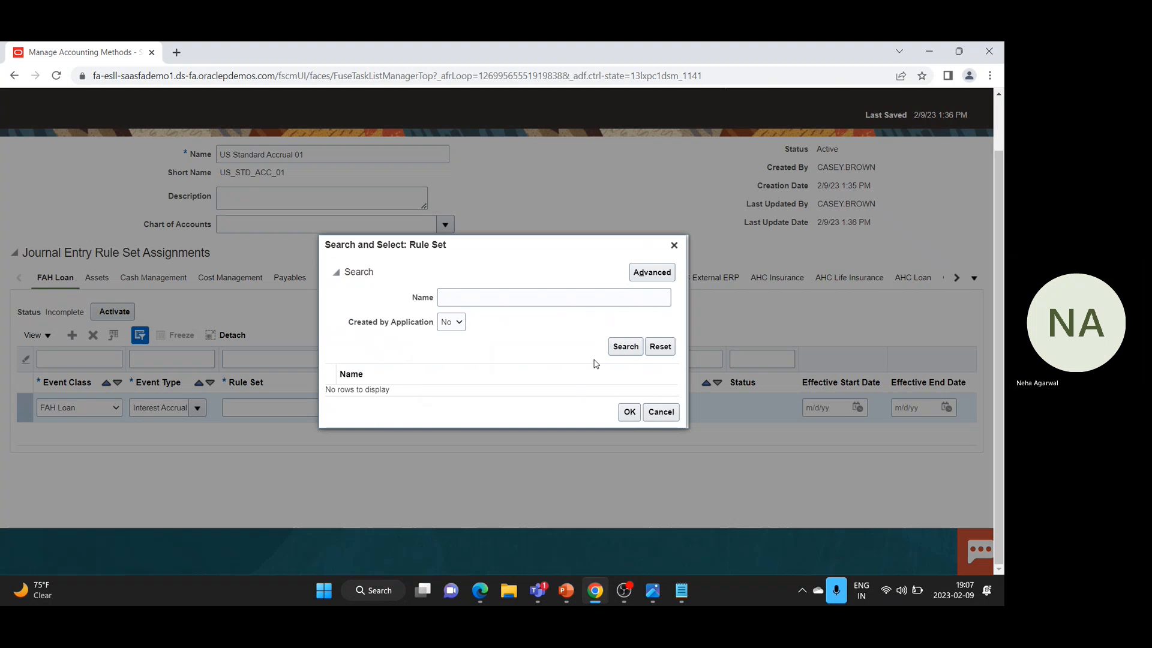
left_click(662, 411)
left_click(456, 408)
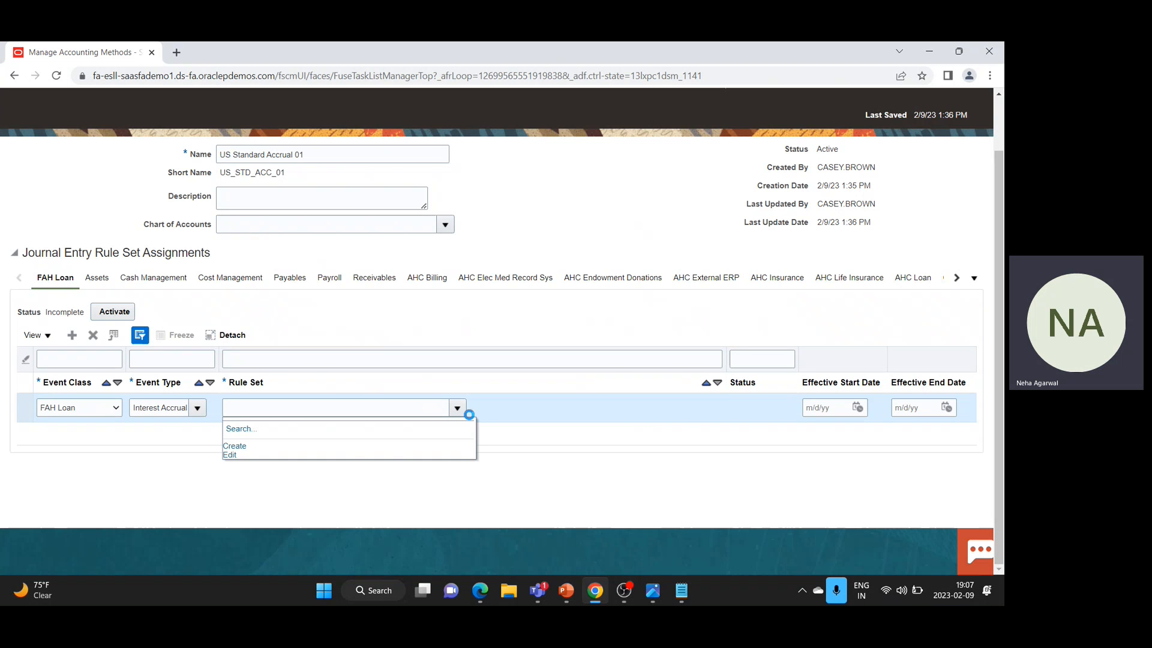
left_click(456, 409)
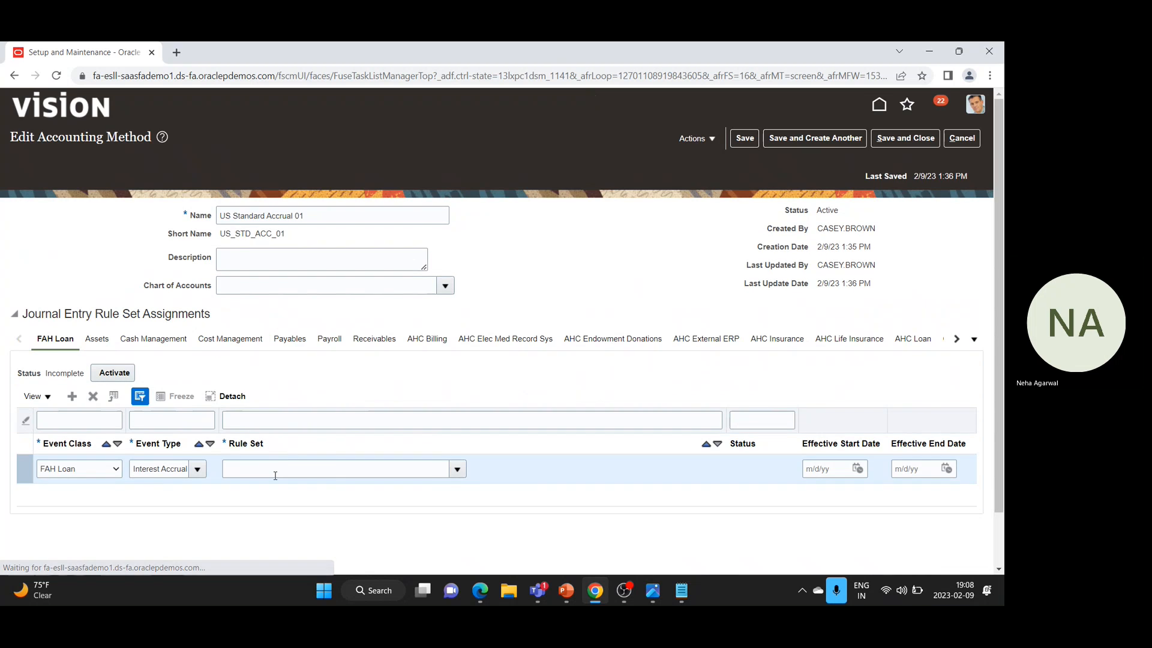
Retry picking a rule set for the row, then decline discarding the accounting method changes
left_click(459, 469)
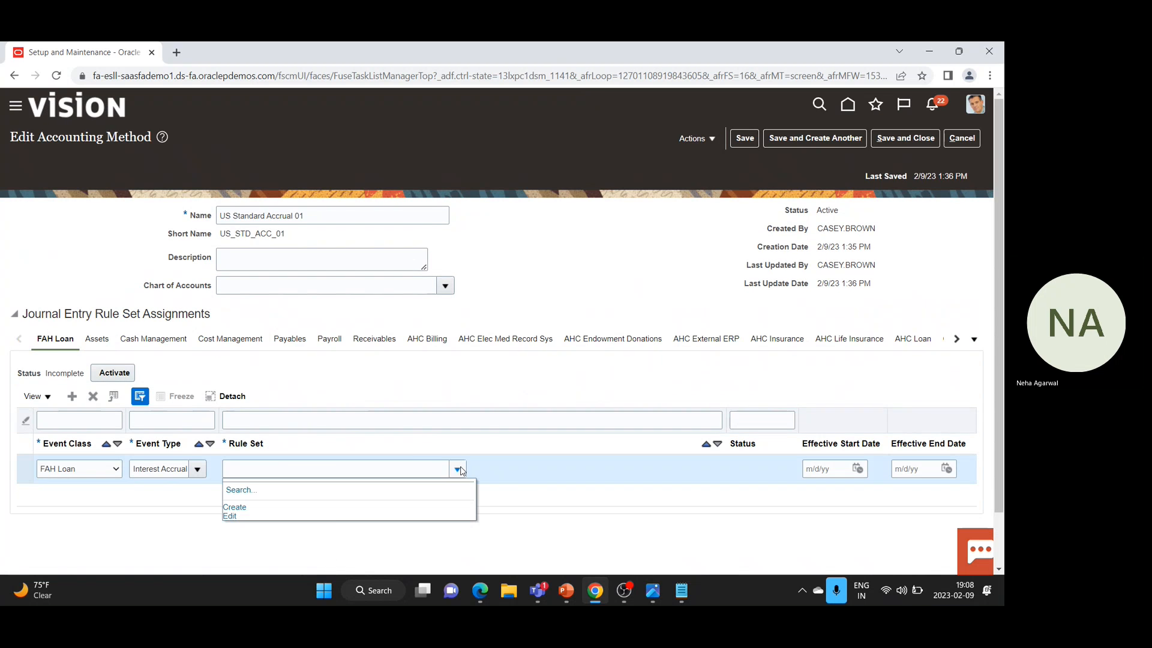
left_click(481, 442)
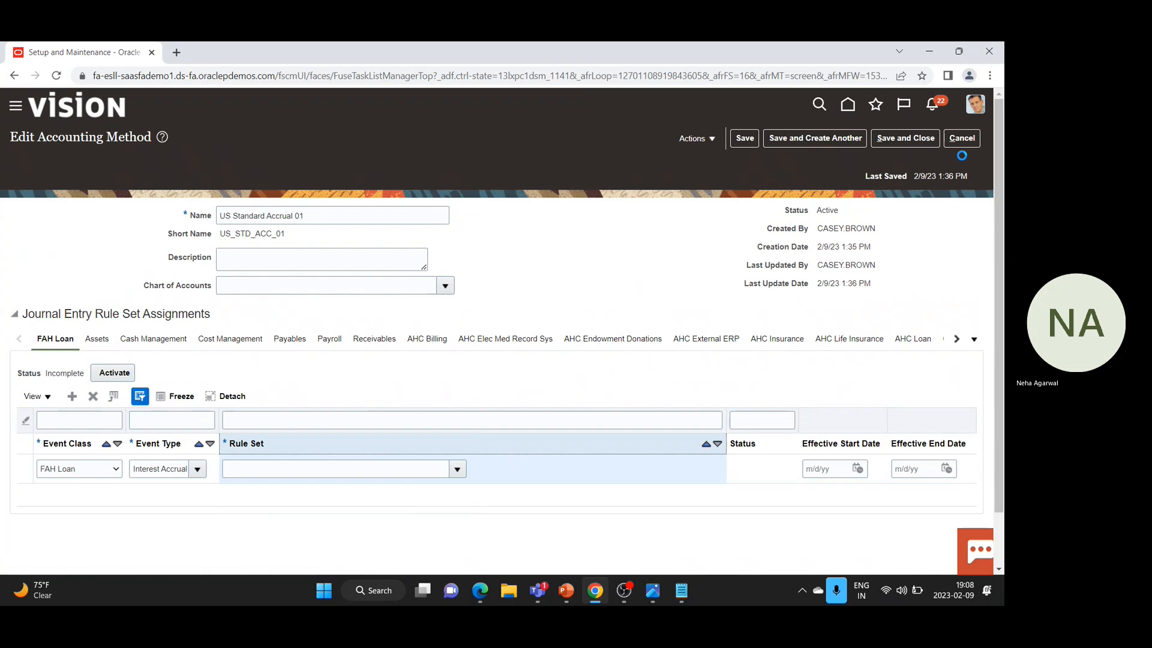
left_click(204, 465)
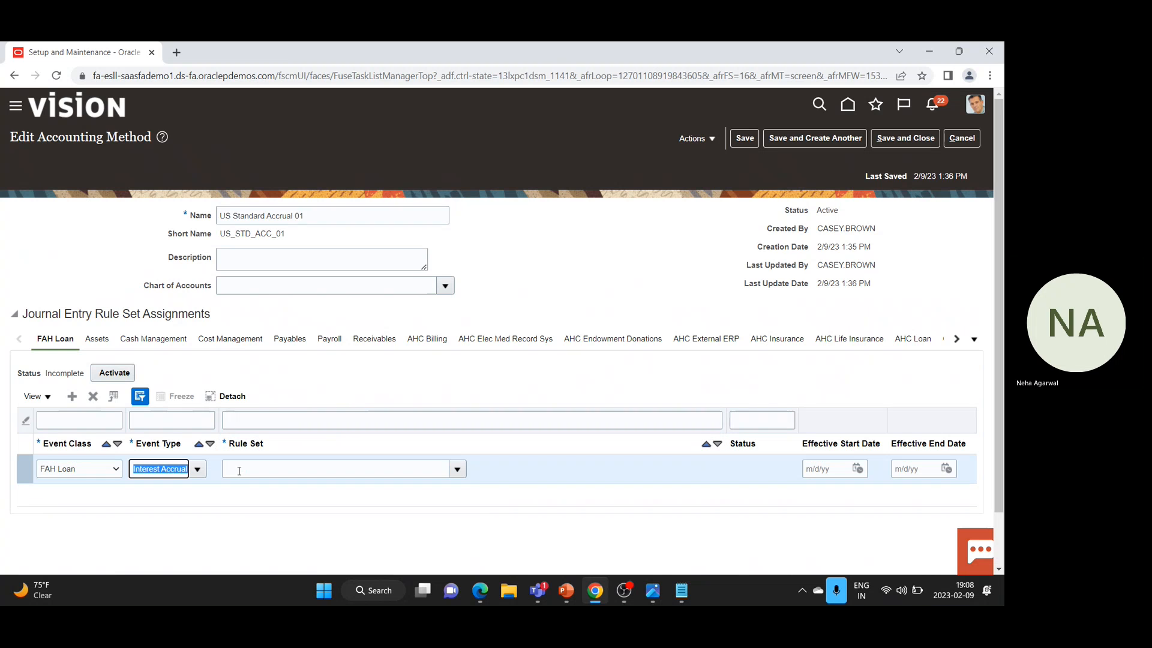
left_click(457, 470)
left_click(321, 425)
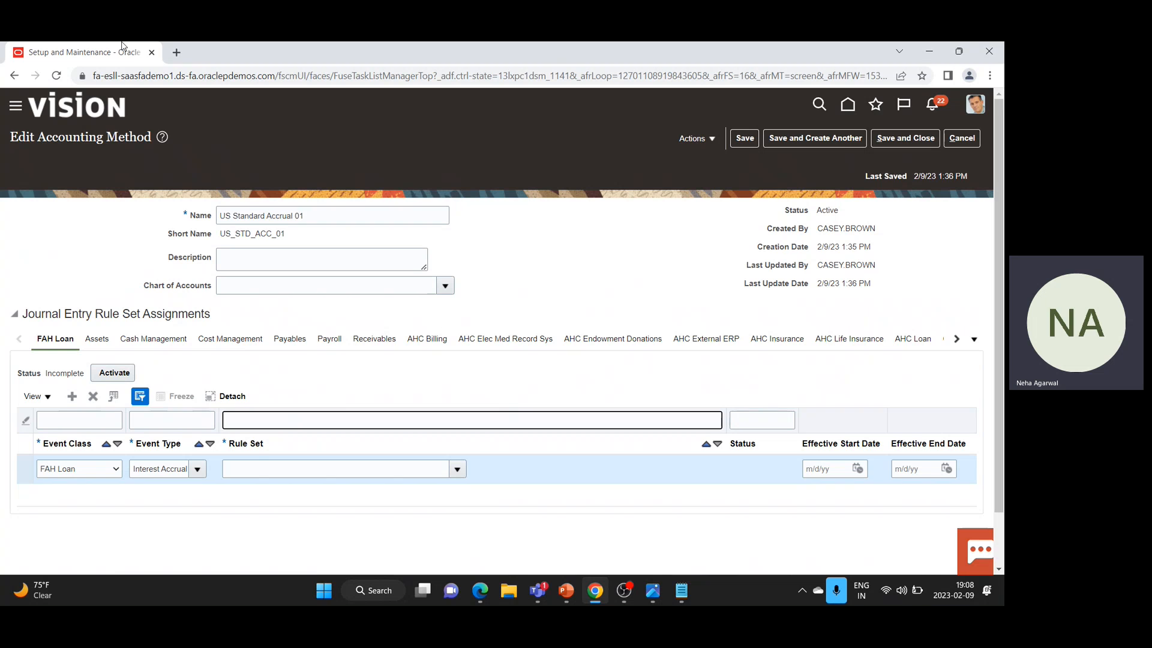
left_click(962, 138)
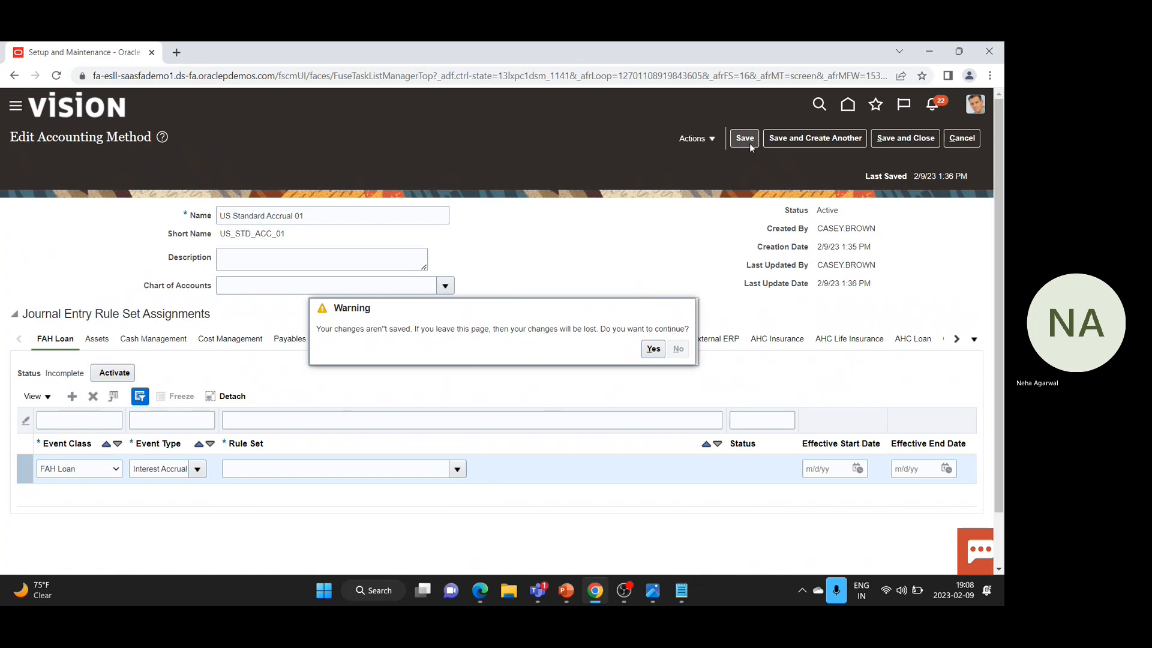
left_click(679, 350)
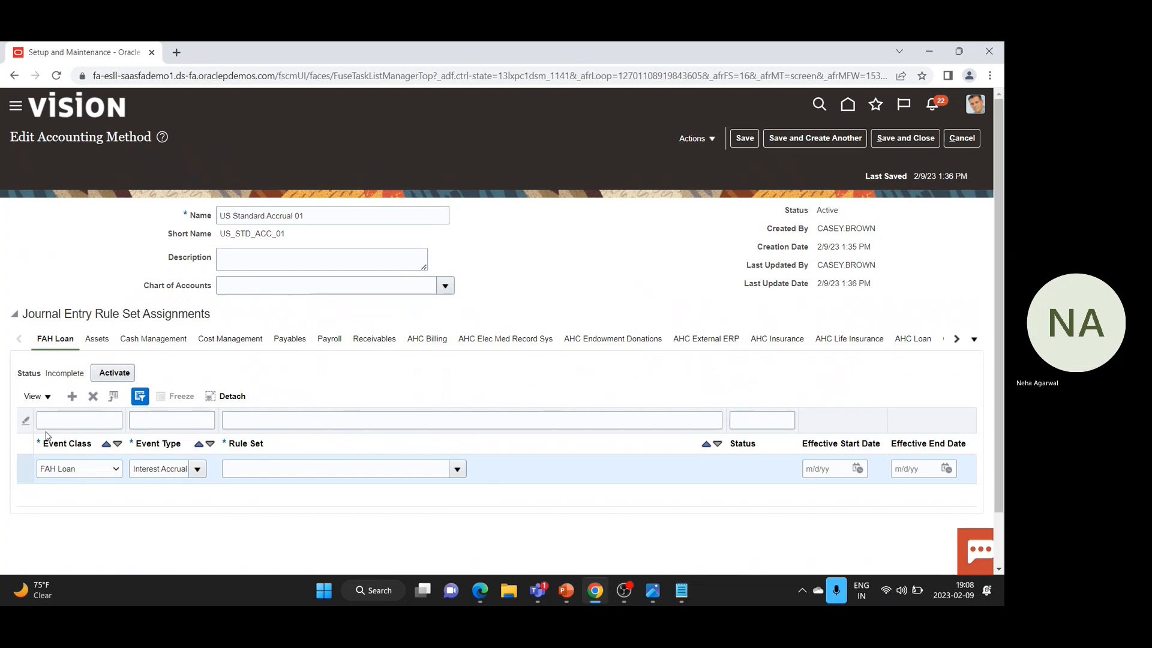
Delete the blank FAH Loan assignment row, confirm, and save the accounting method
left_click(93, 396)
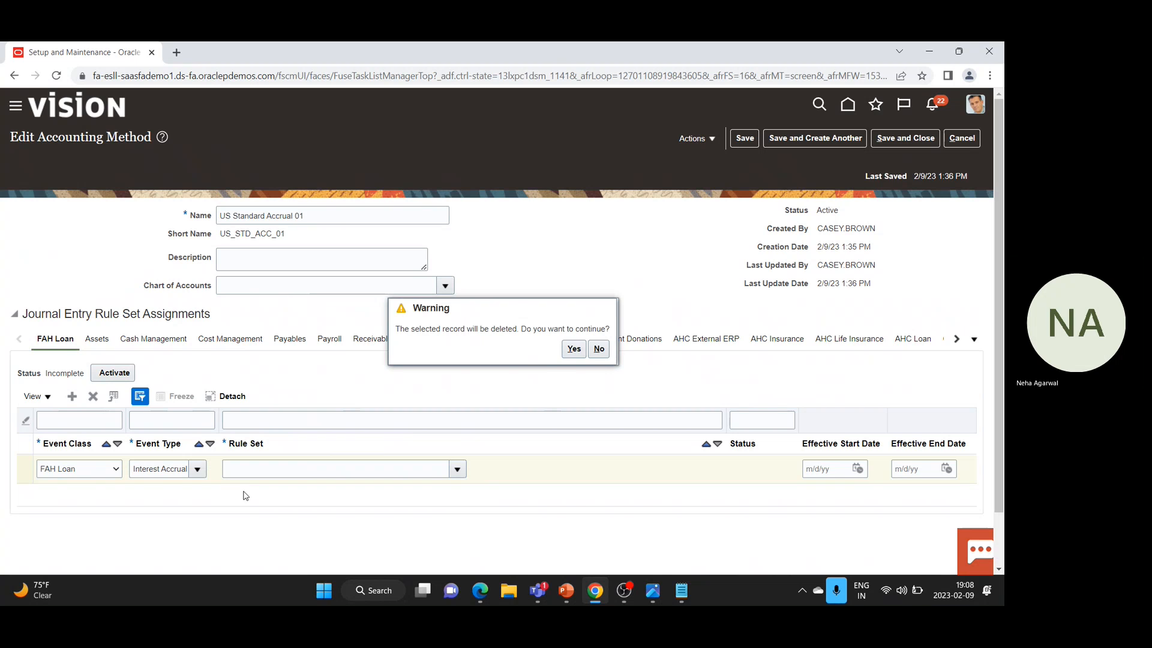
left_click(572, 350)
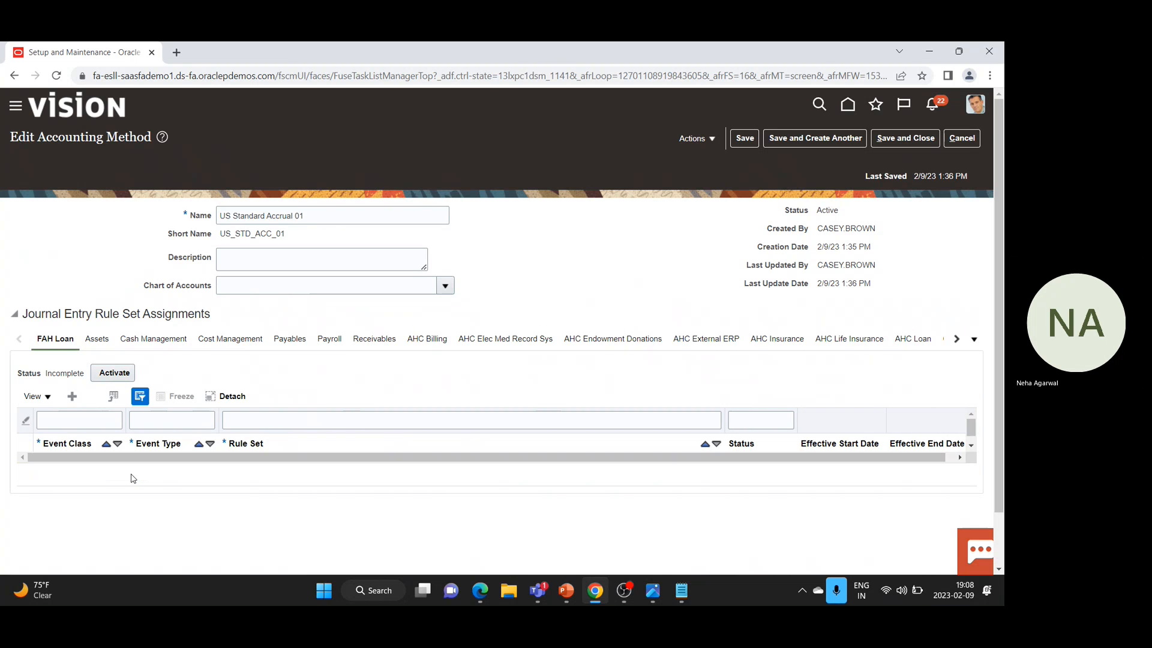
left_click(907, 138)
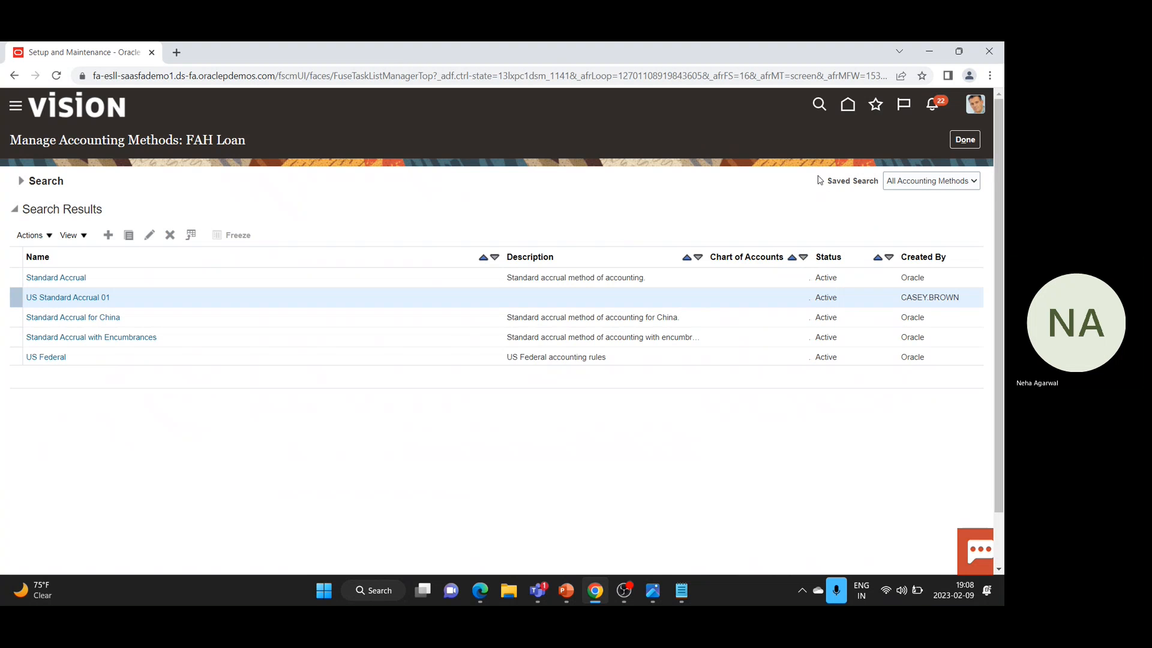
Go to Manage Subledger Journal Entry Rule Sets for FAH Loan and reload the three Incomplete rule sets
left_click(949, 142)
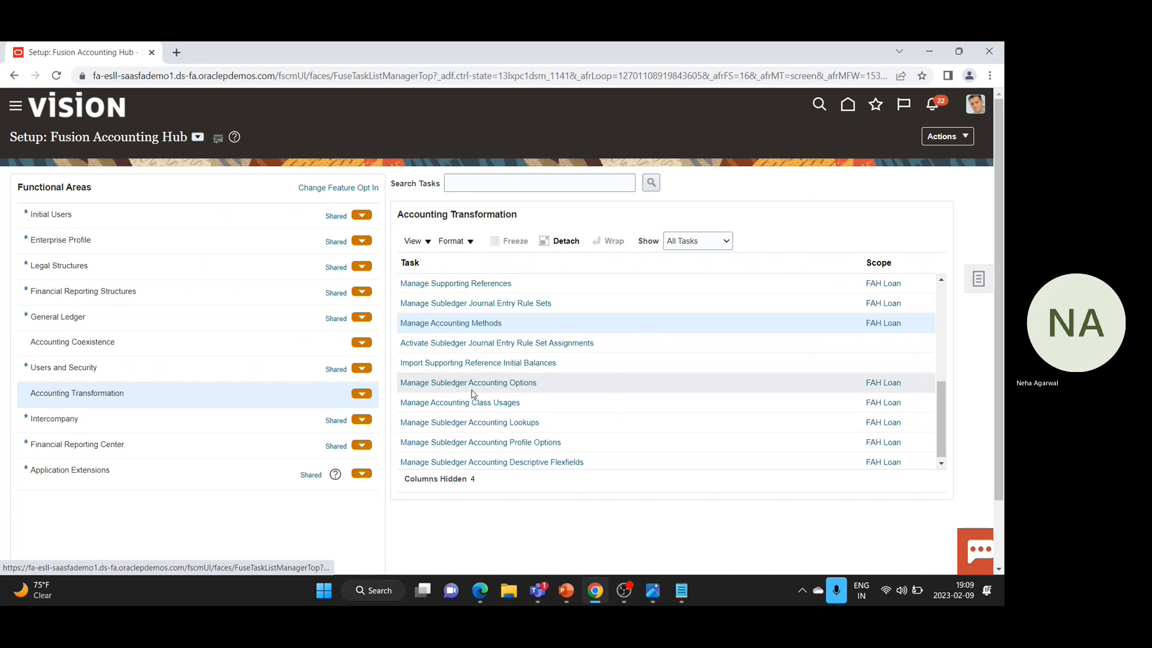
left_click(504, 304)
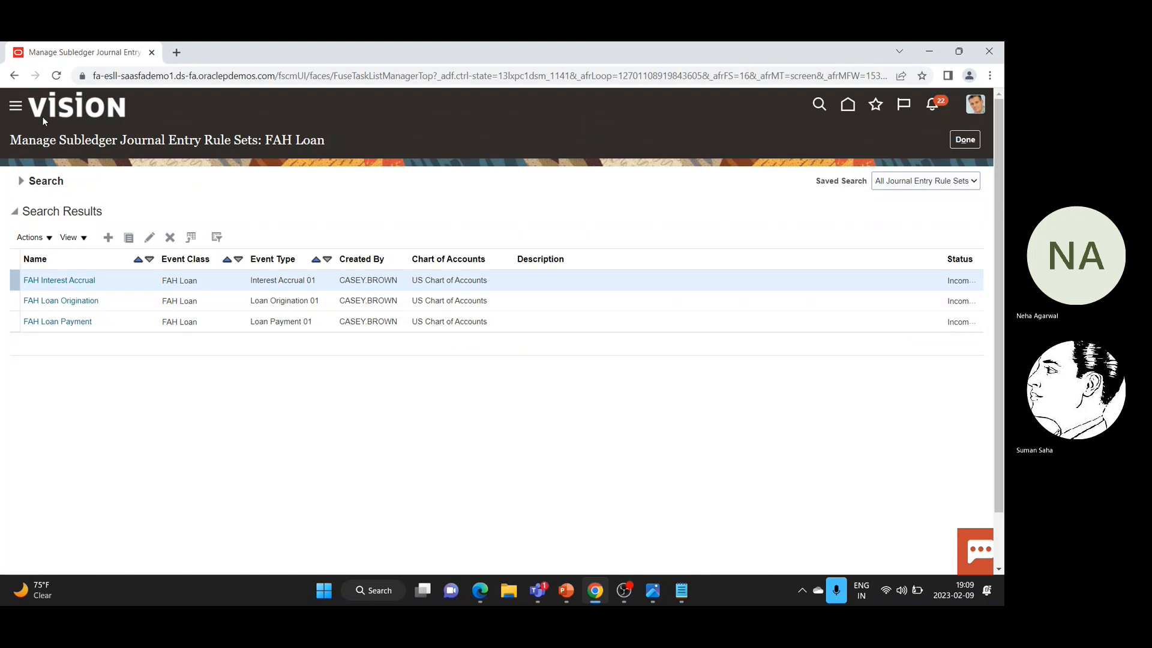
left_click(57, 76)
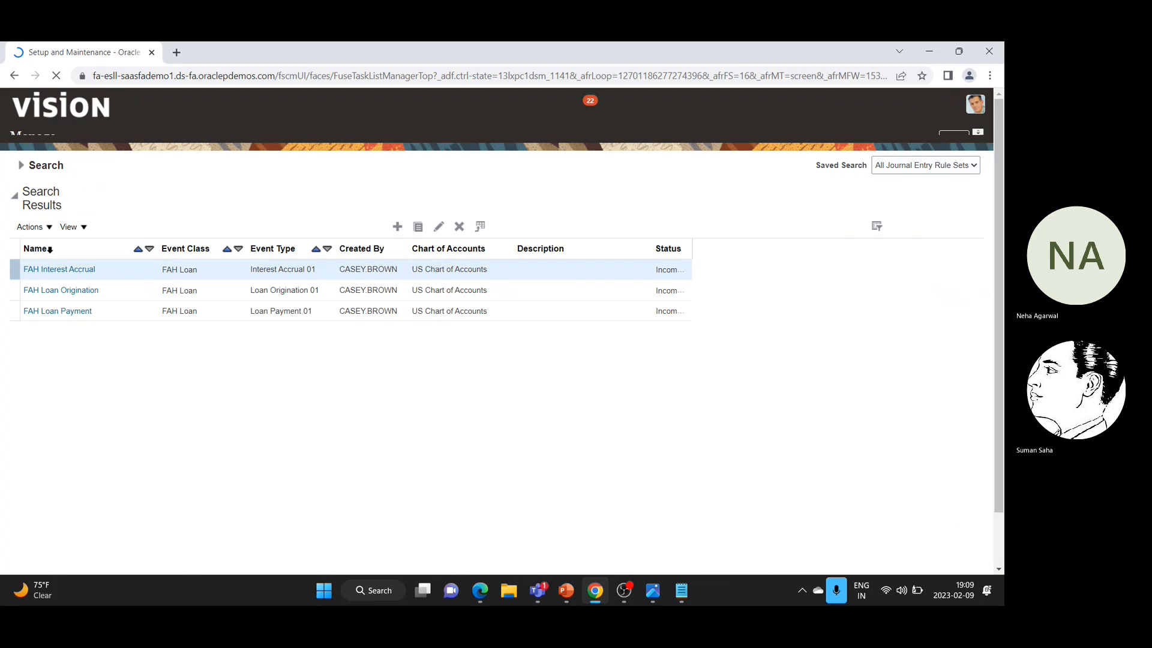
left_click(48, 238)
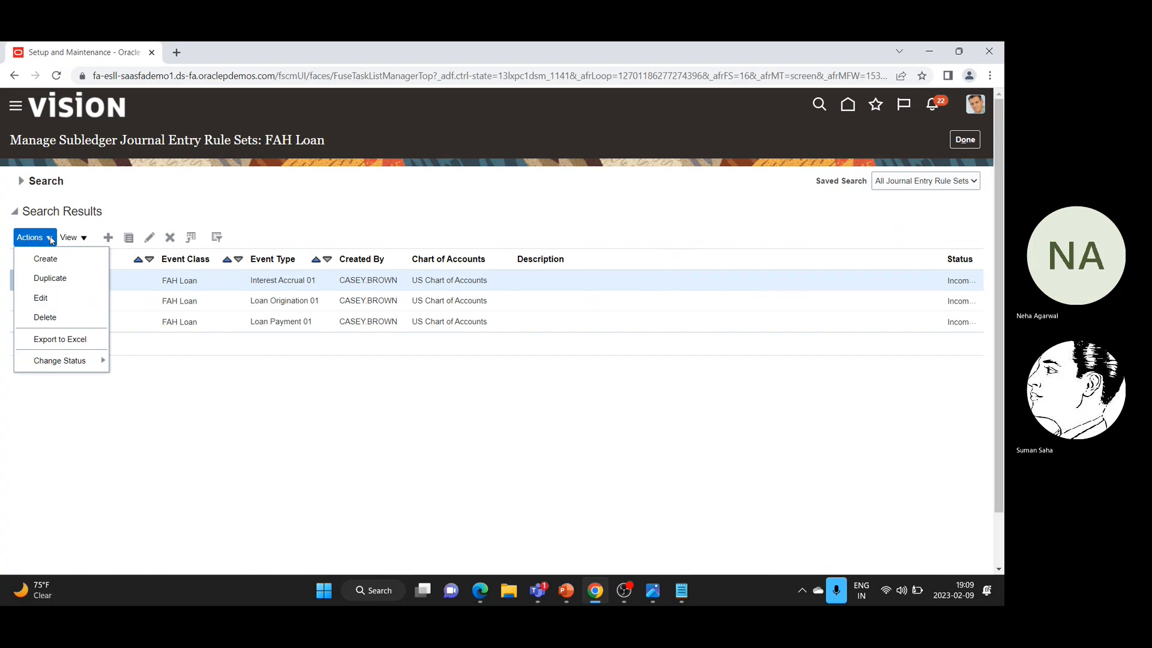
Activate the FAH Interest Accrual rule set
mouse_move(90, 361)
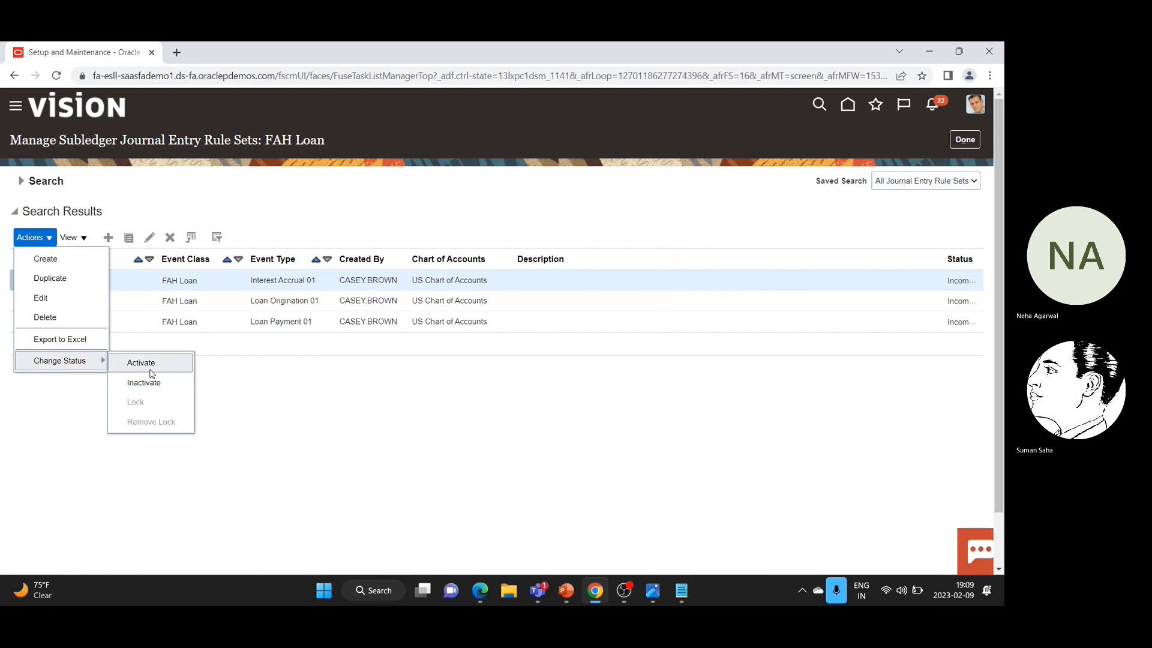
left_click(149, 367)
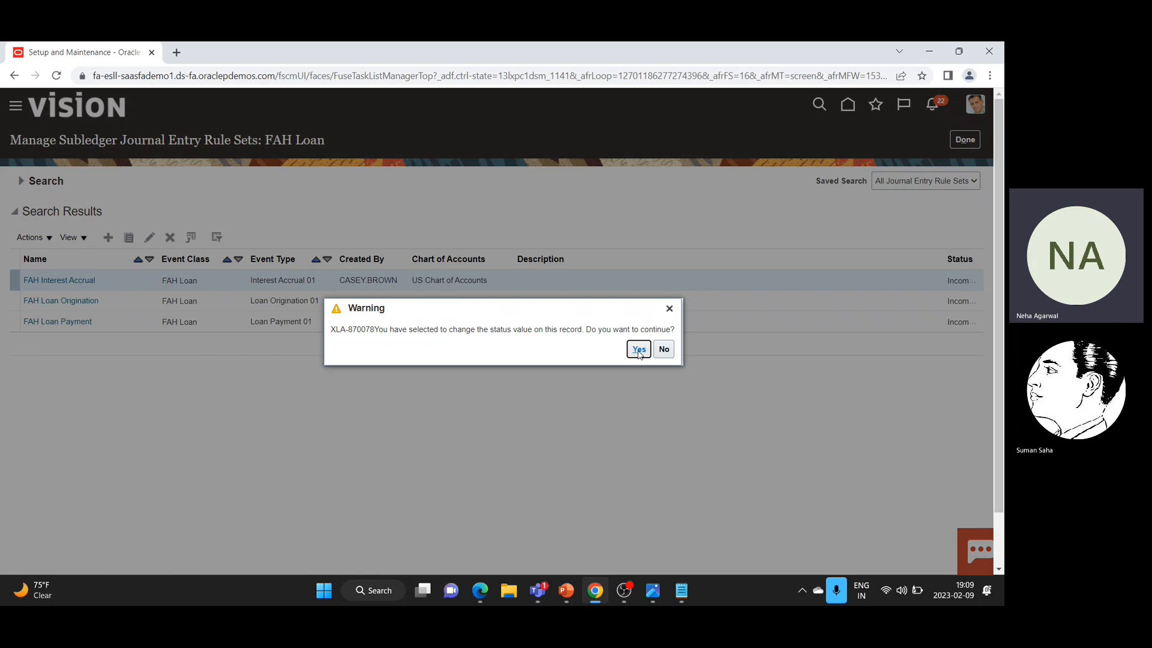
left_click(640, 353)
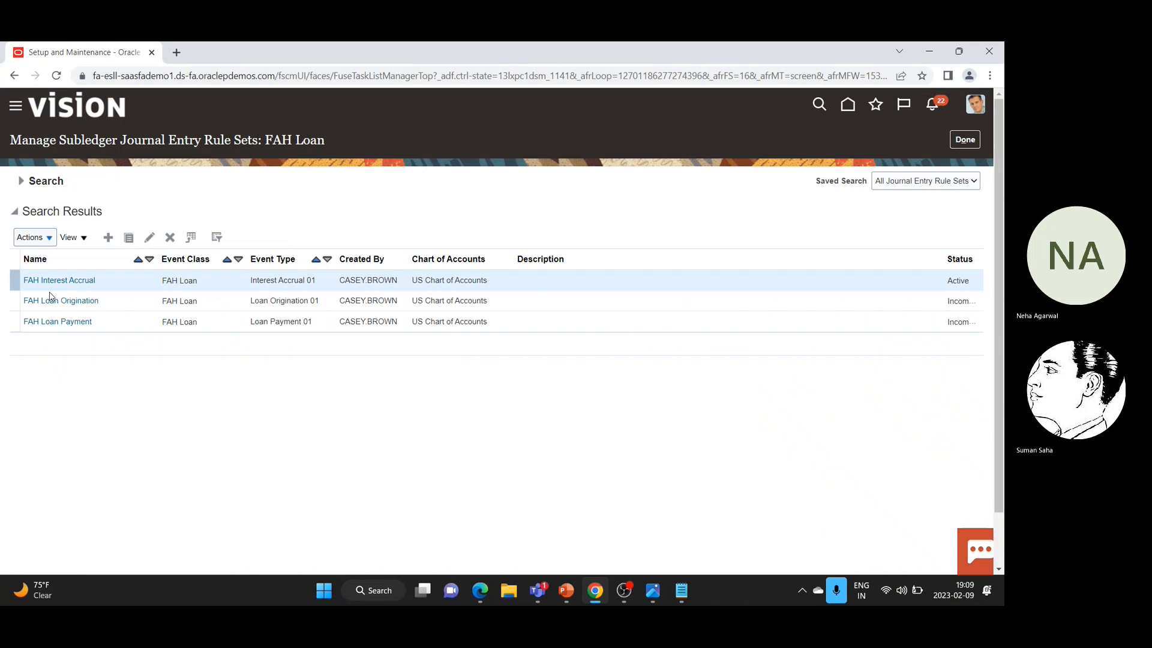
Activate the FAH Loan Origination rule set
left_click(53, 307)
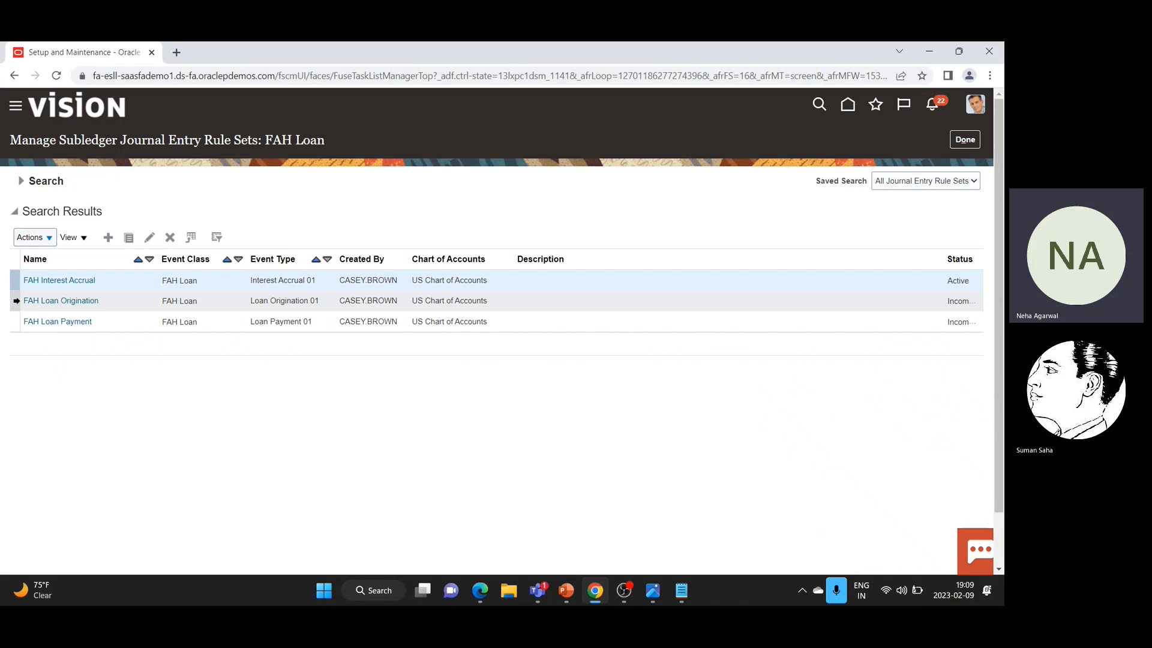
left_click(50, 241)
left_click(83, 360)
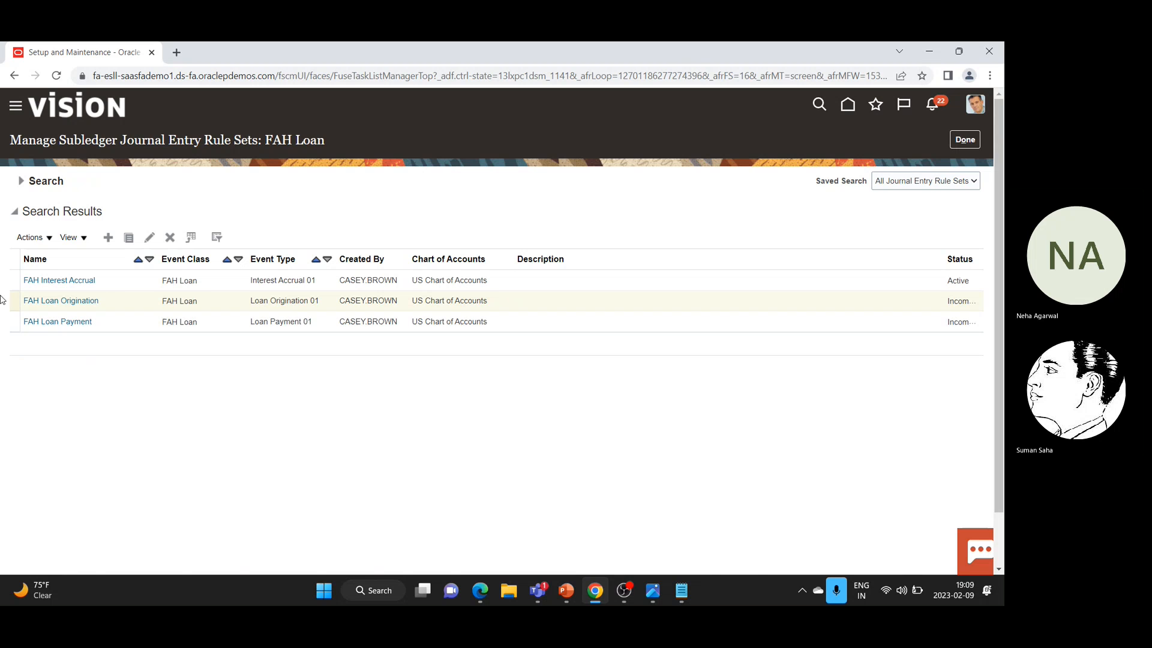
left_click(48, 239)
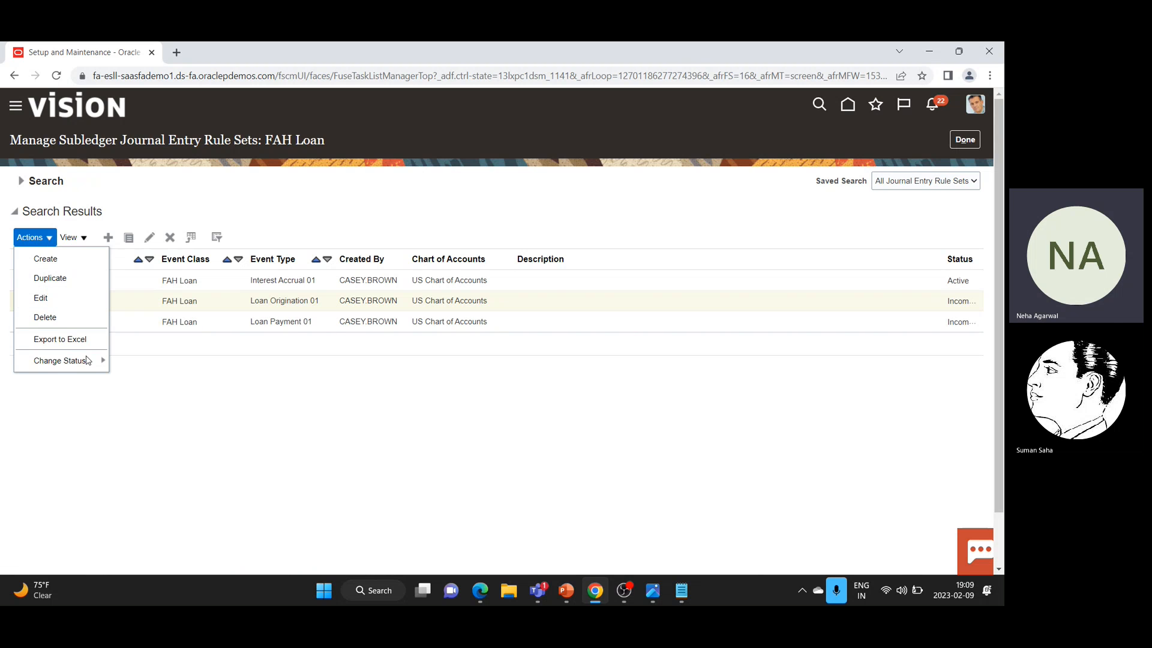
mouse_move(90, 362)
left_click(126, 363)
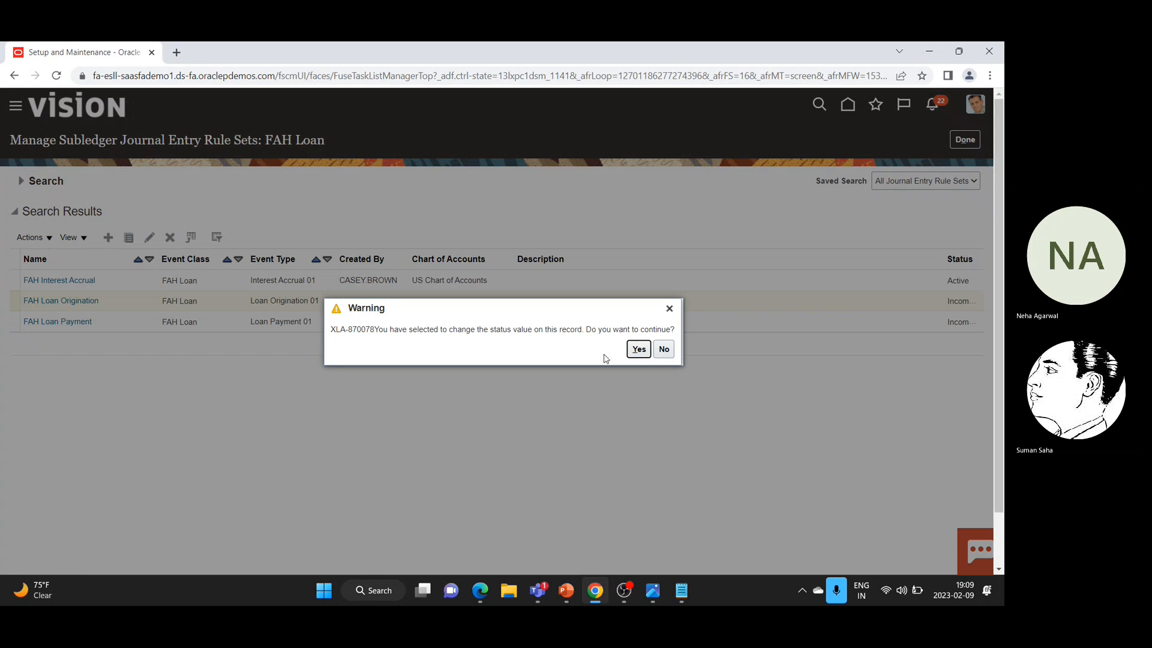
left_click(639, 349)
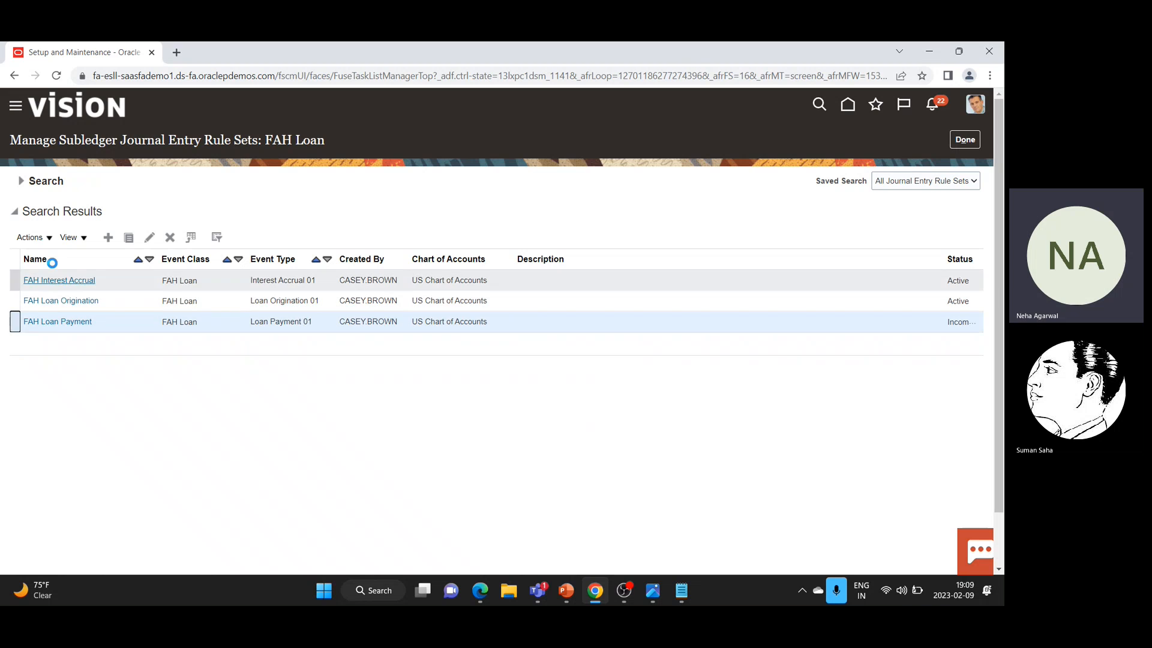
Activate the FAH Loan Payment rule set and finish with the rule sets page
left_click(33, 237)
left_click(71, 361)
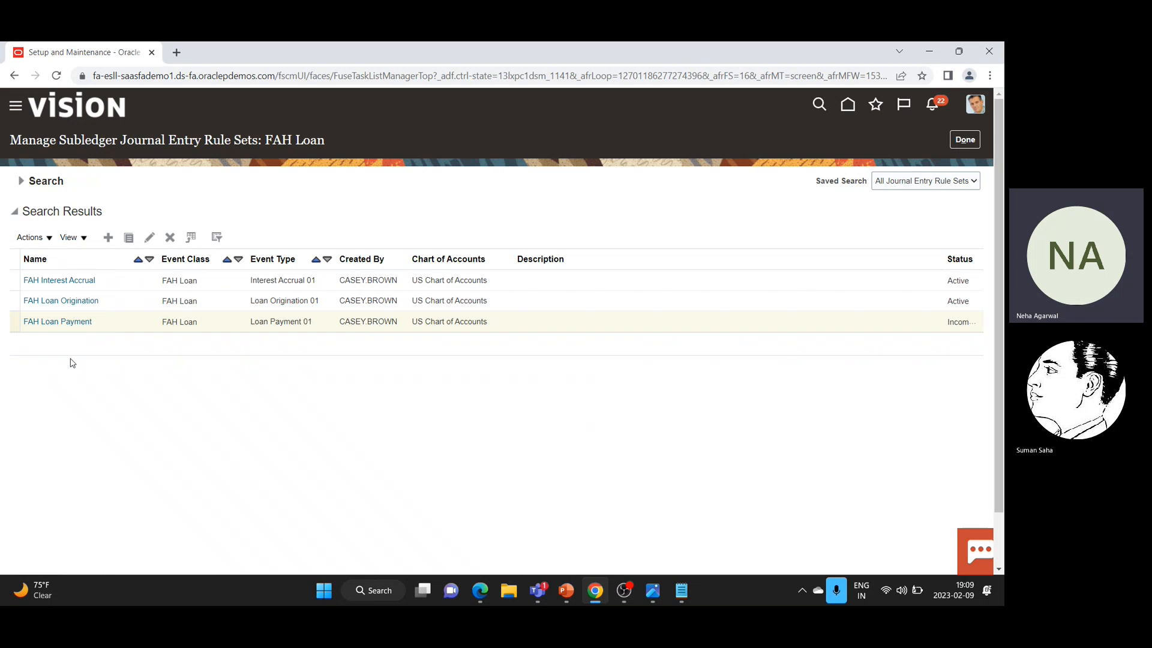
left_click(33, 237)
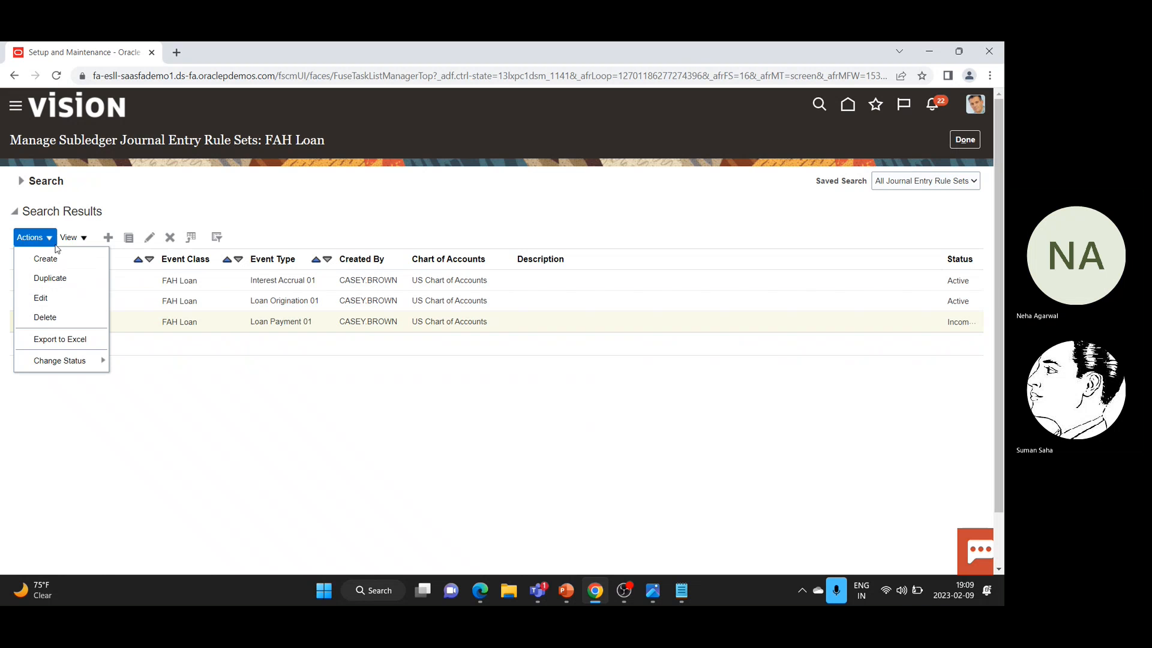
mouse_move(93, 360)
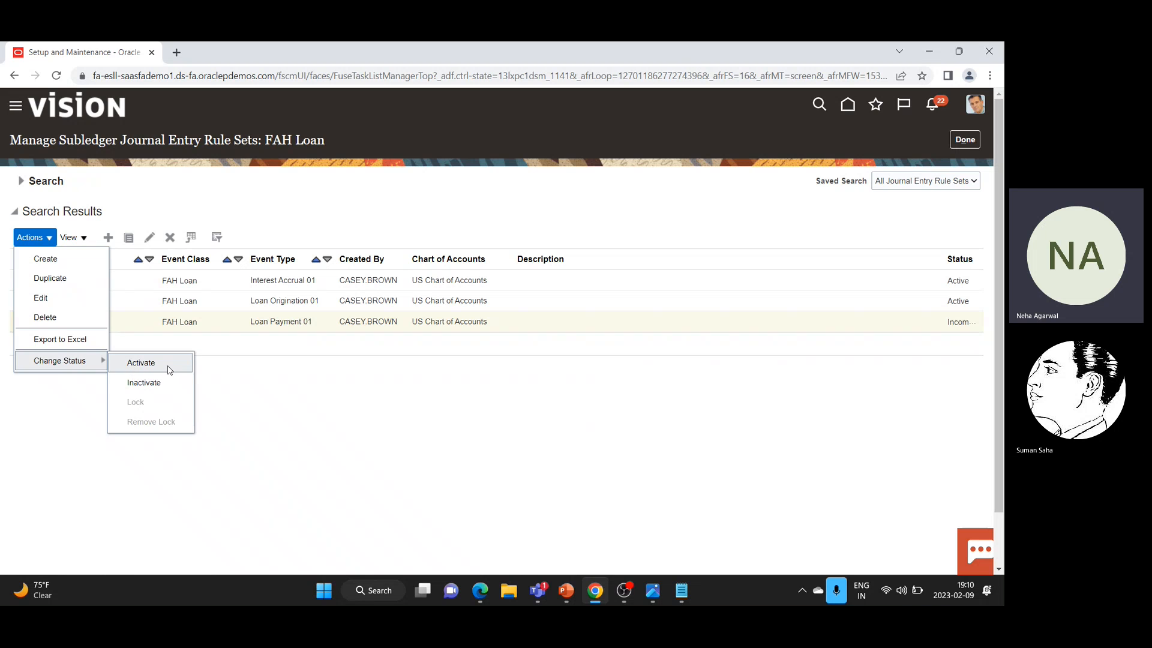
left_click(169, 367)
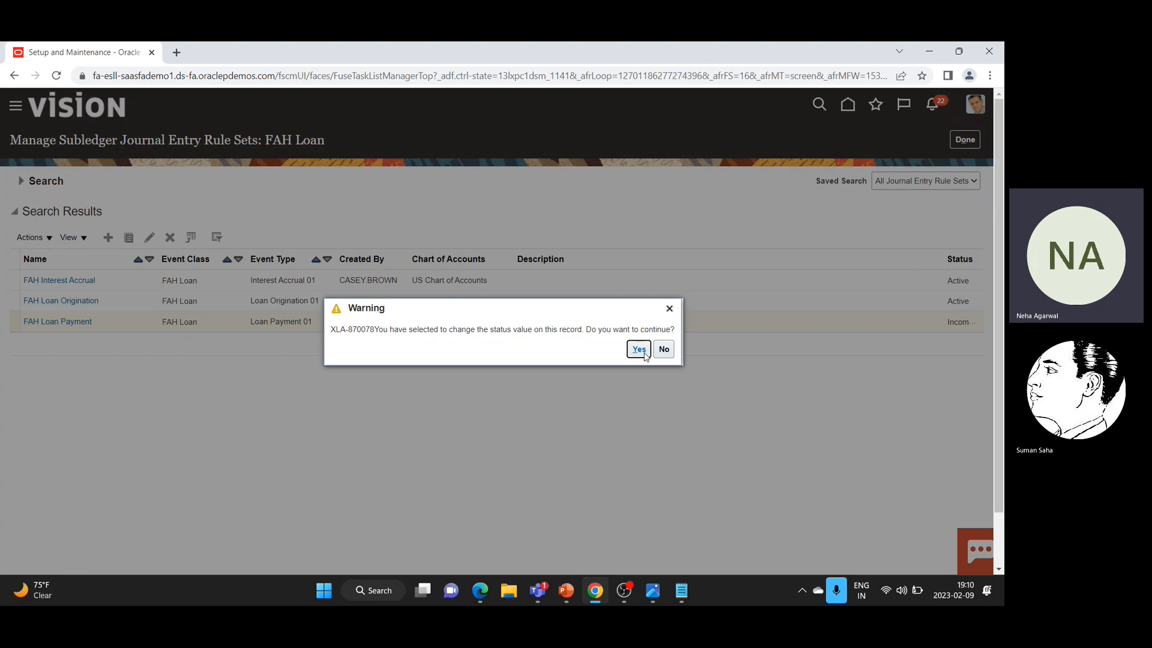
left_click(639, 349)
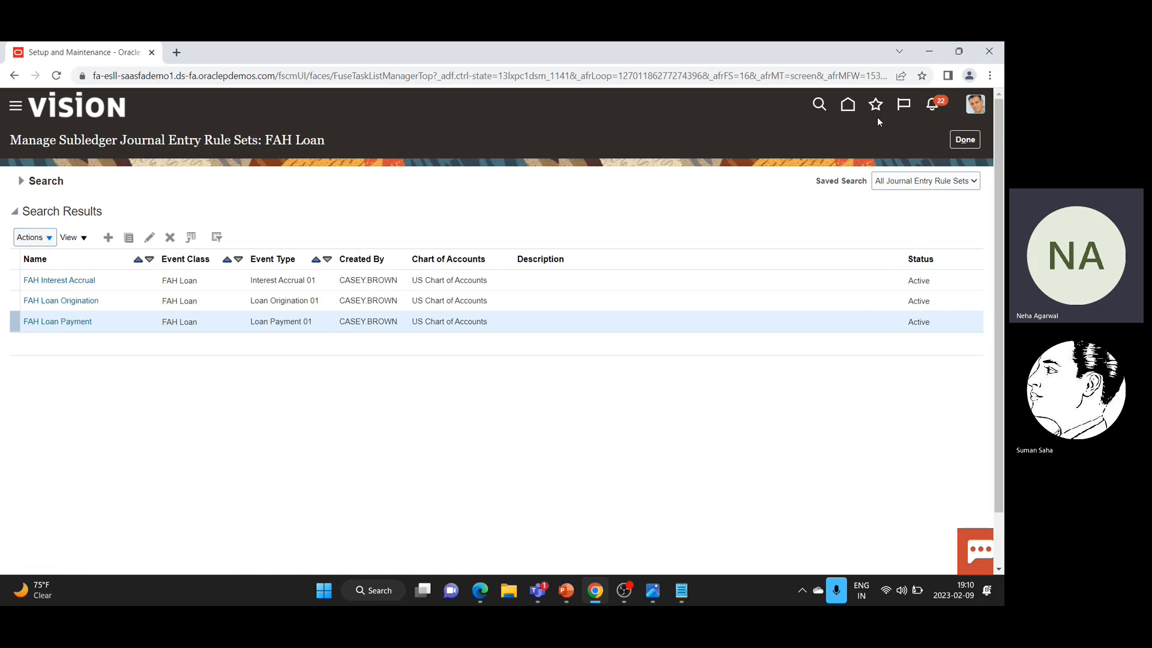
left_click(963, 139)
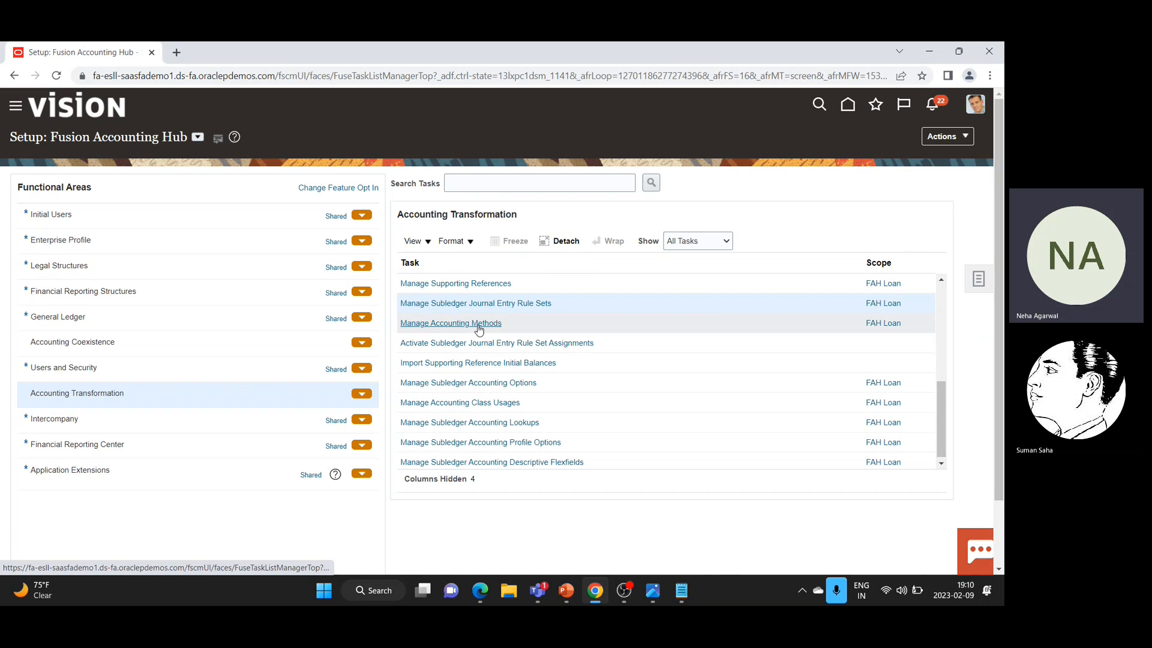
Open Manage Accounting Methods for FAH Loan and search names containing 'US Standard'
left_click(459, 323)
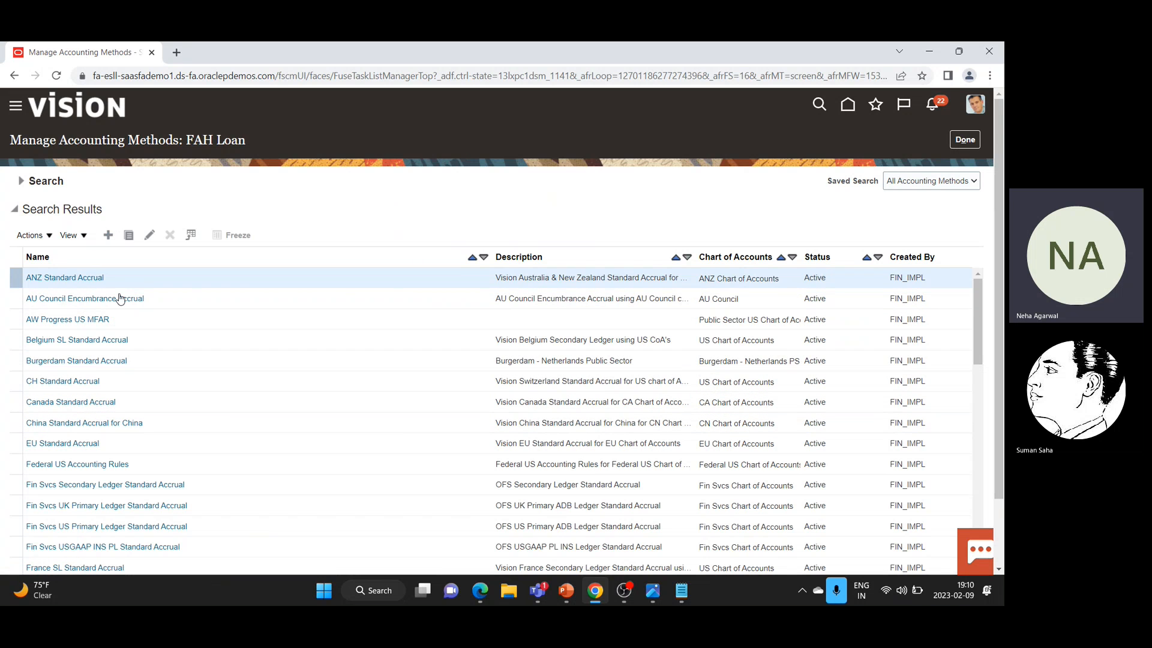
left_click(21, 181)
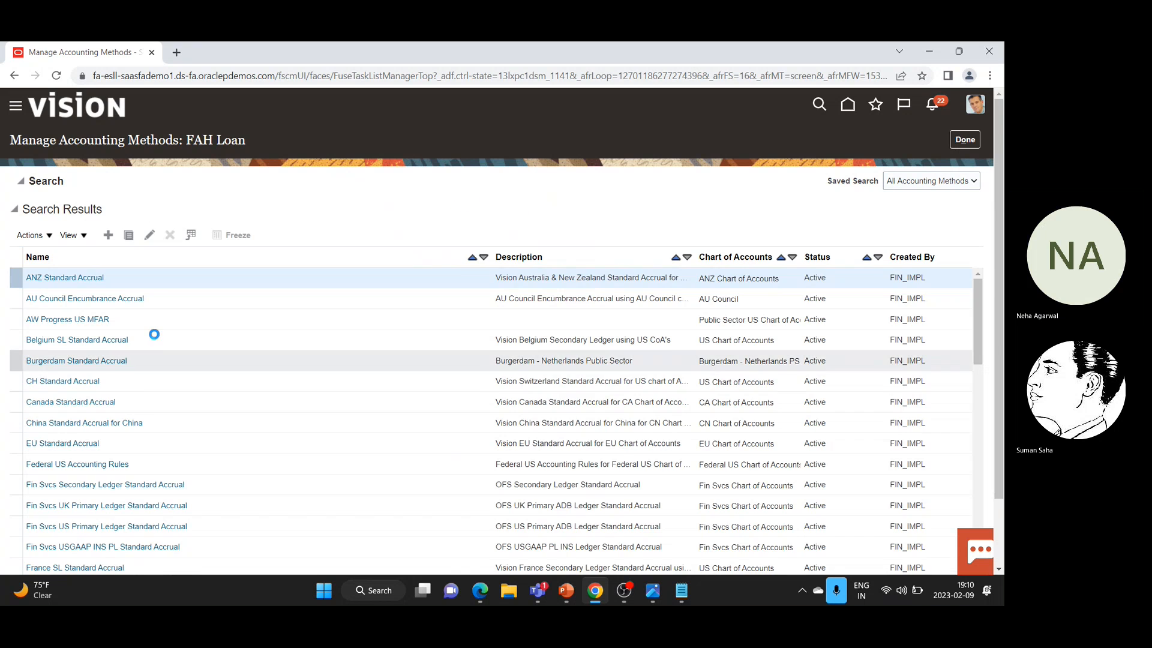
left_click(166, 211)
key("ctrl+u")
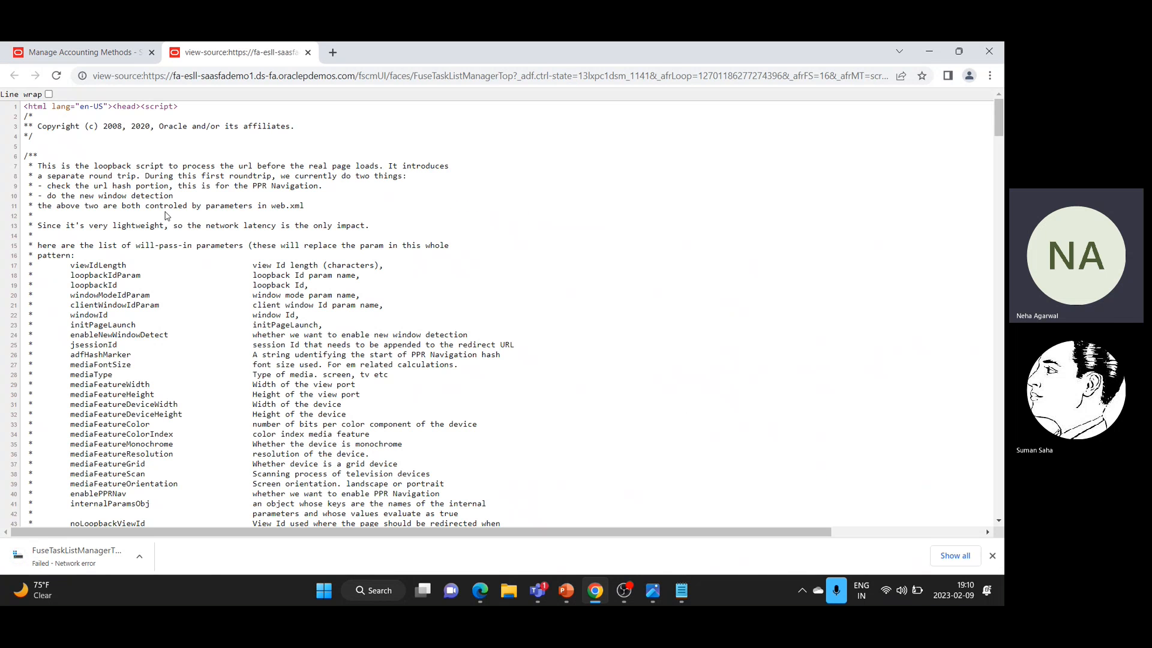
left_click(107, 48)
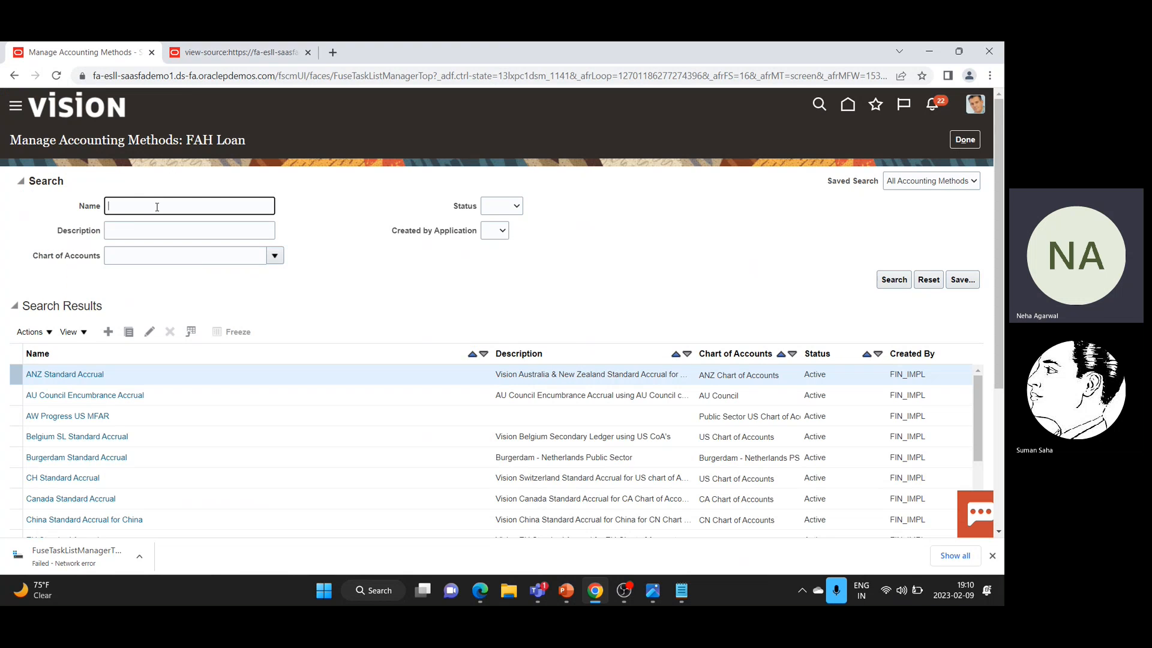
type("US Standard")
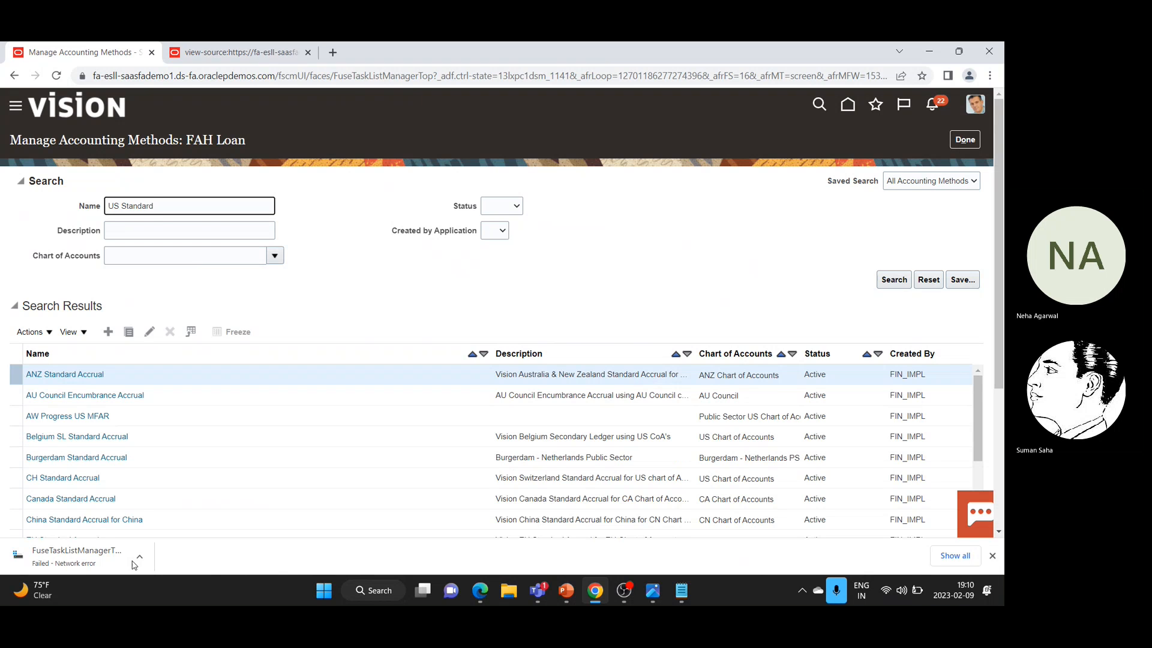
key("Return")
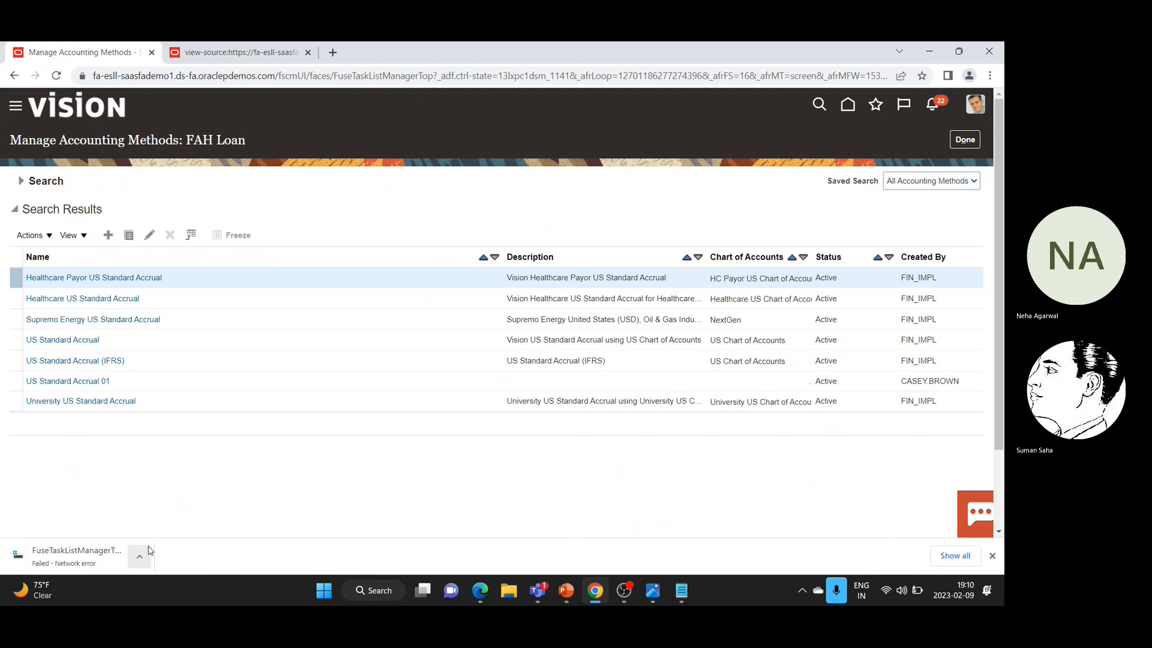
In US Standard Accrual 01, add a FAH Loan assignment row with event type Interest Accrual 01
left_click(70, 382)
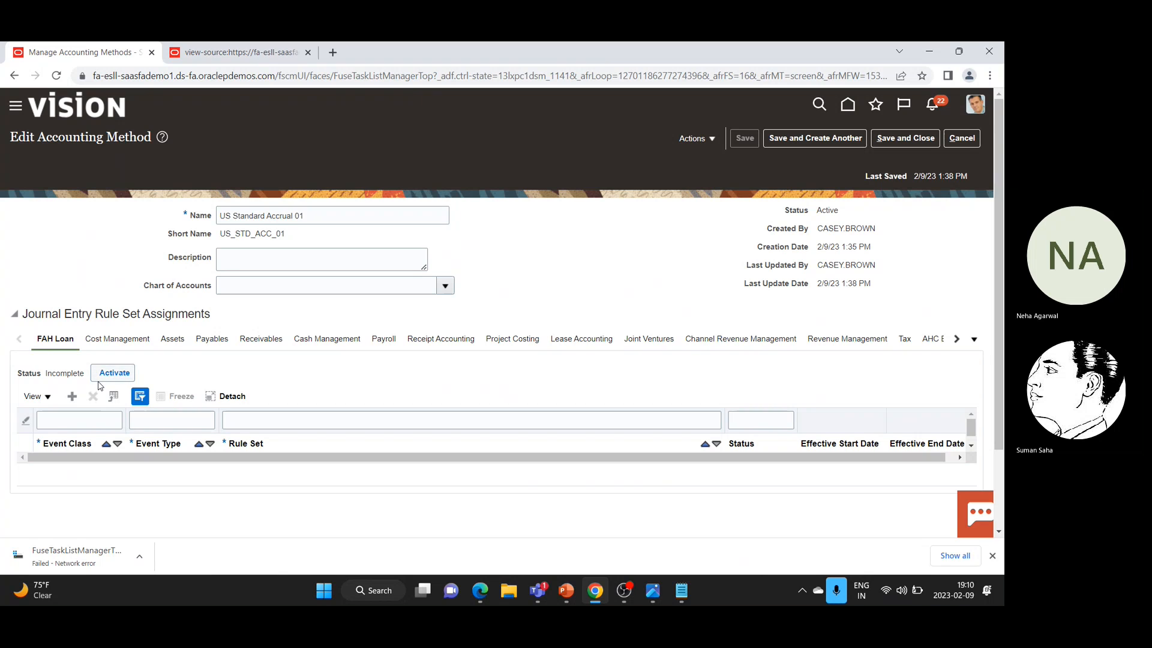
left_click(74, 397)
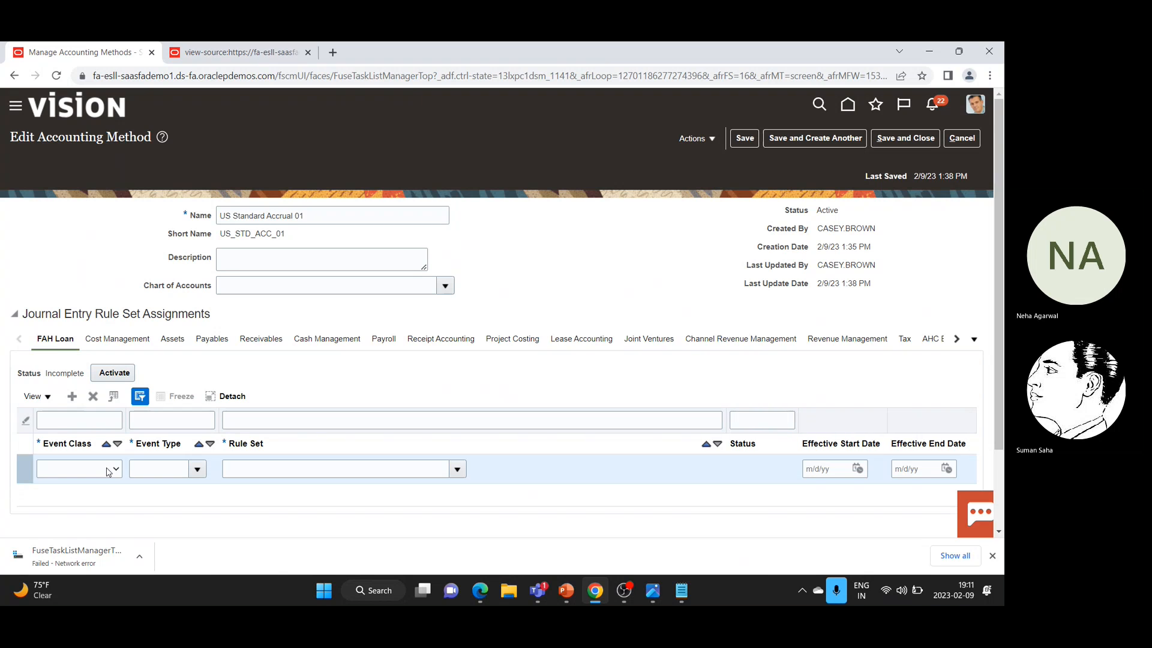
left_click(114, 469)
left_click(105, 492)
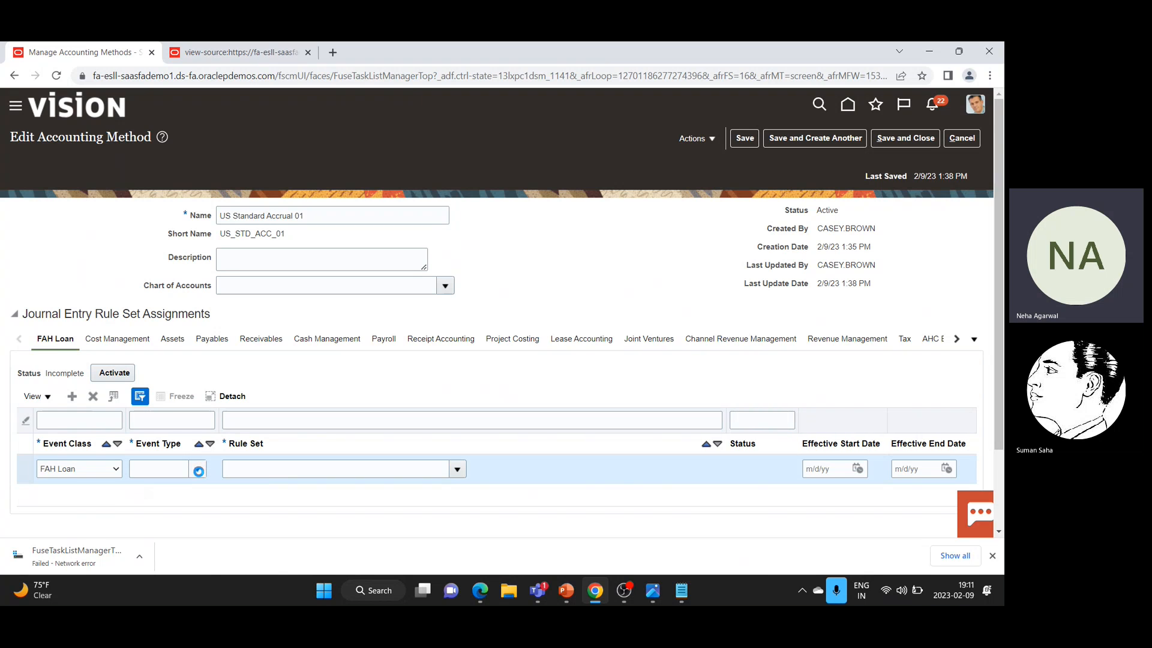
left_click(196, 471)
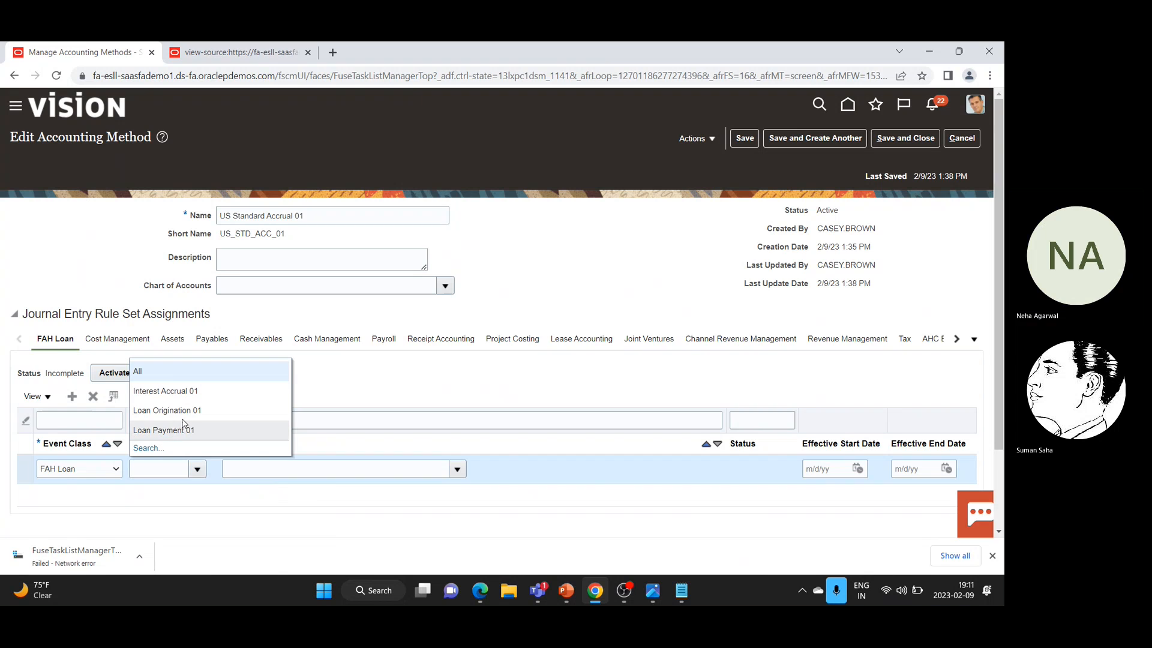
left_click(169, 396)
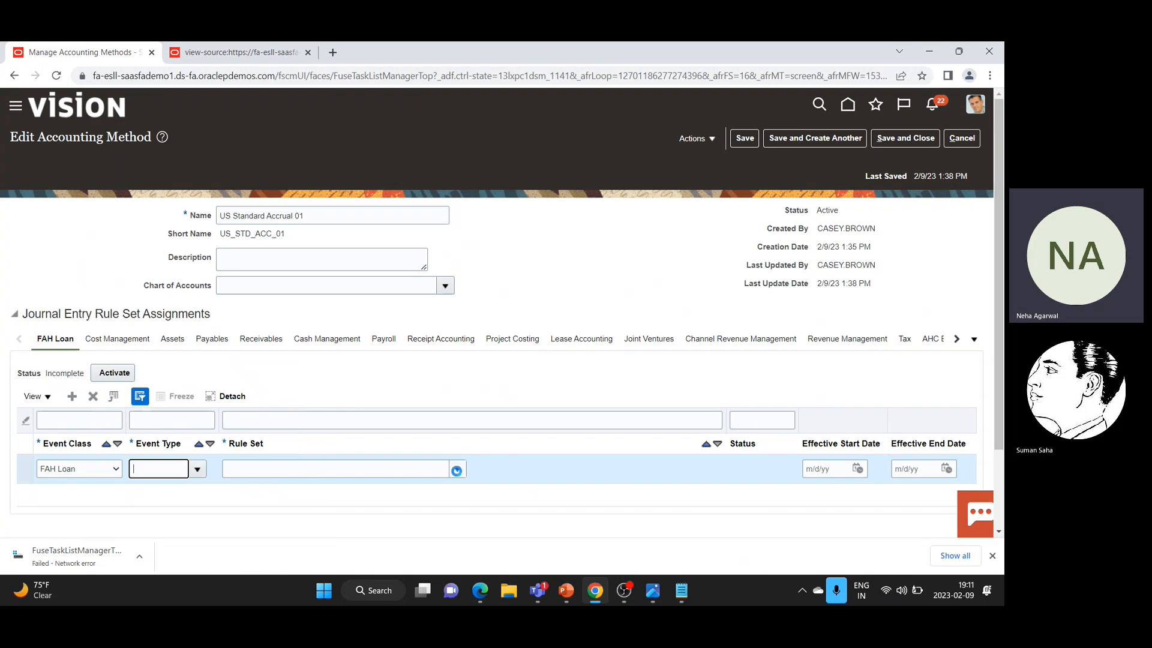
Look for an existing rule set for the row, finding none, and reselect the row
left_click(457, 471)
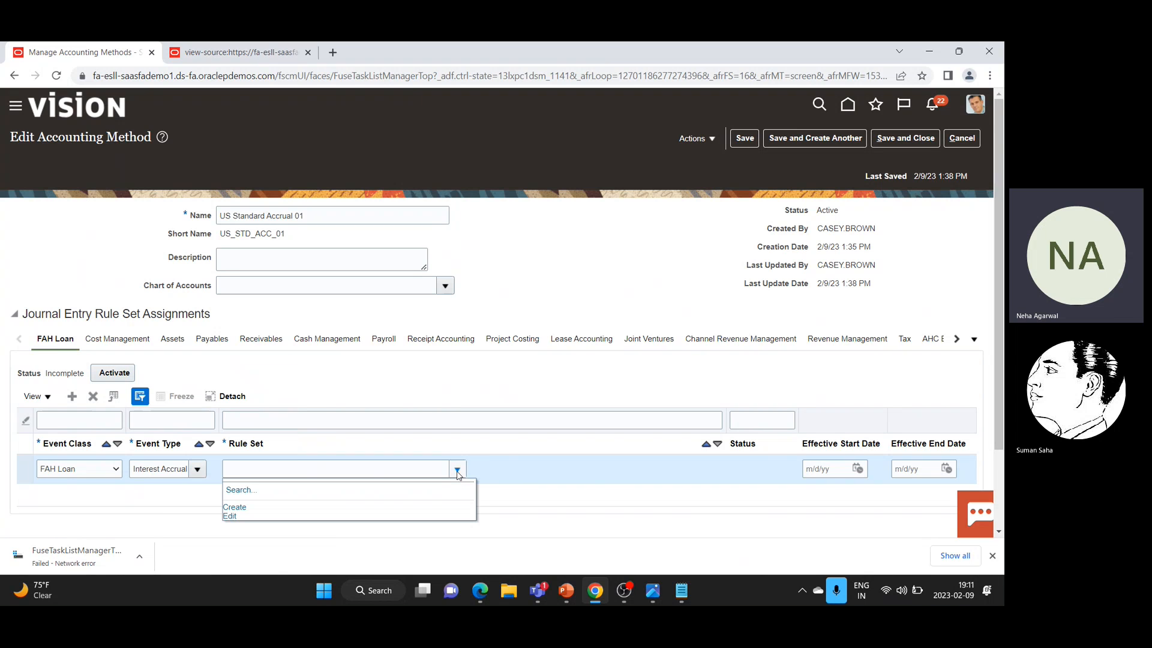
left_click(242, 491)
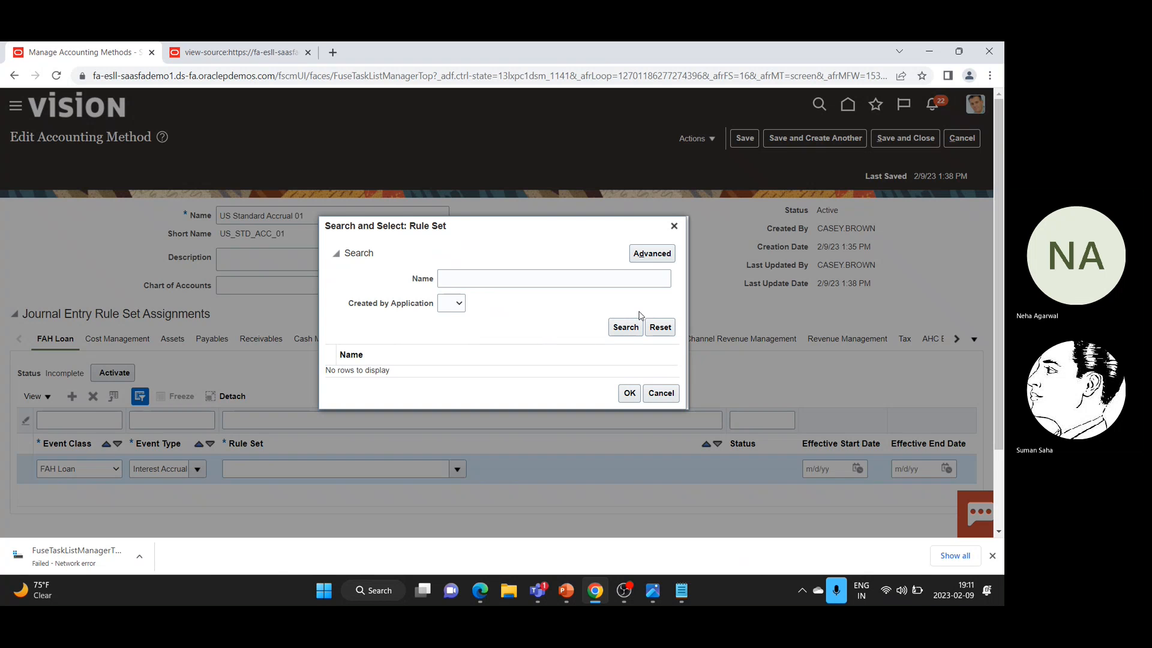
left_click(656, 393)
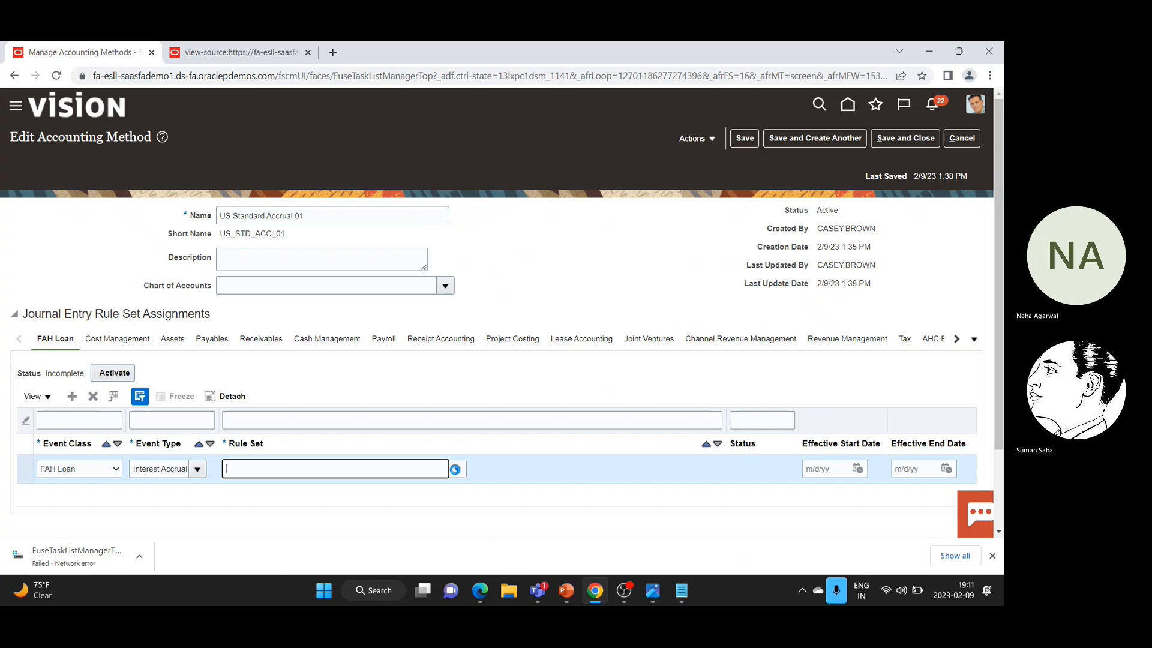
left_click(463, 474)
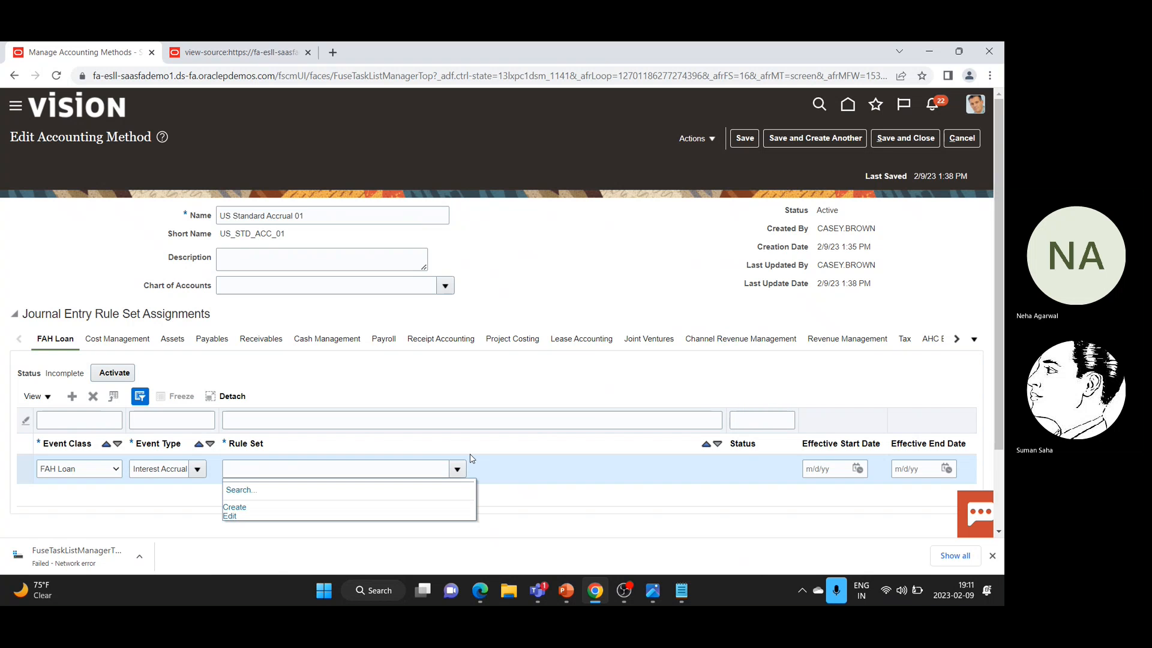
left_click(471, 451)
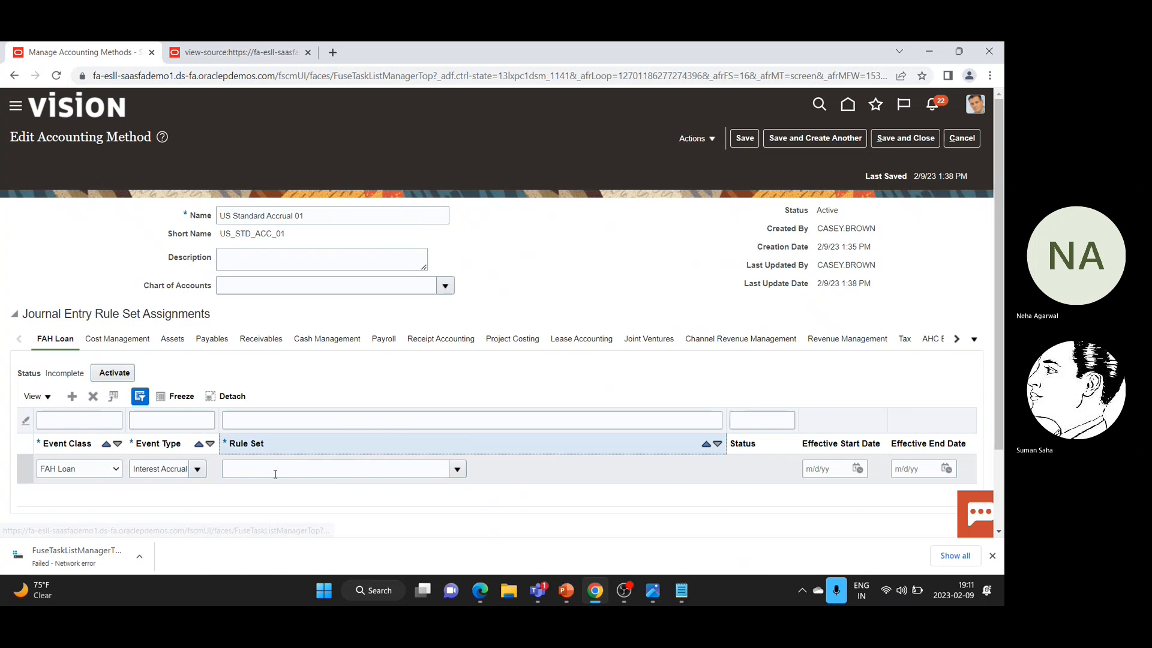
left_click(454, 471)
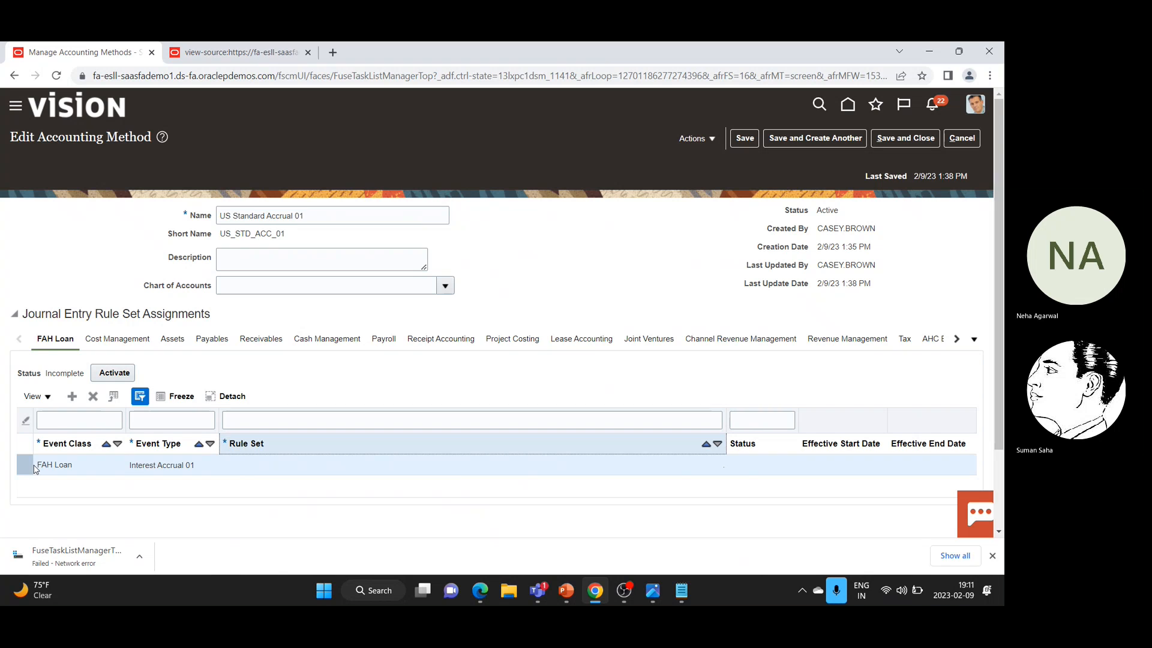
Start creating a new rule set for the Interest Accrual row, then abandon it
left_click(20, 462)
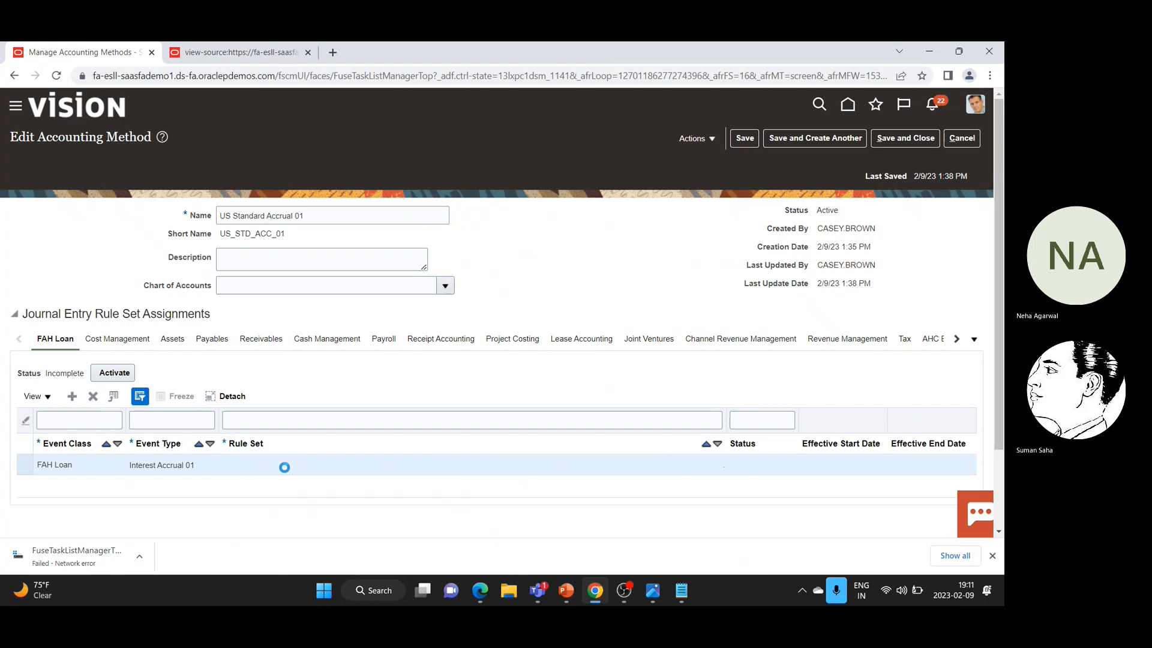
left_click(456, 470)
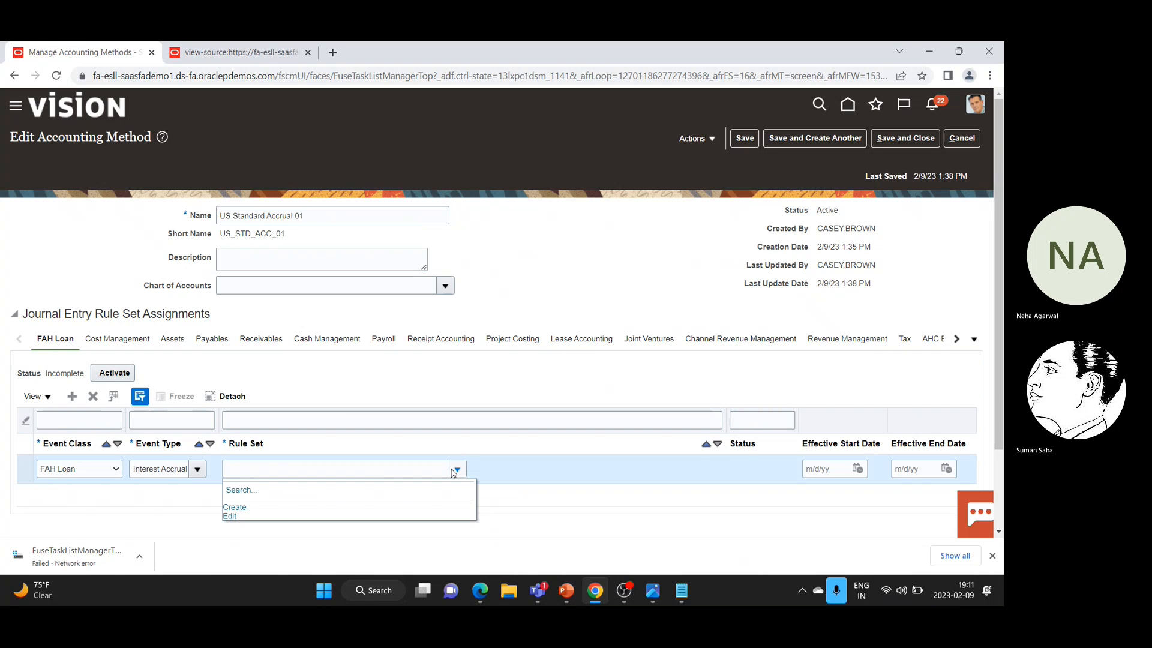
left_click(240, 507)
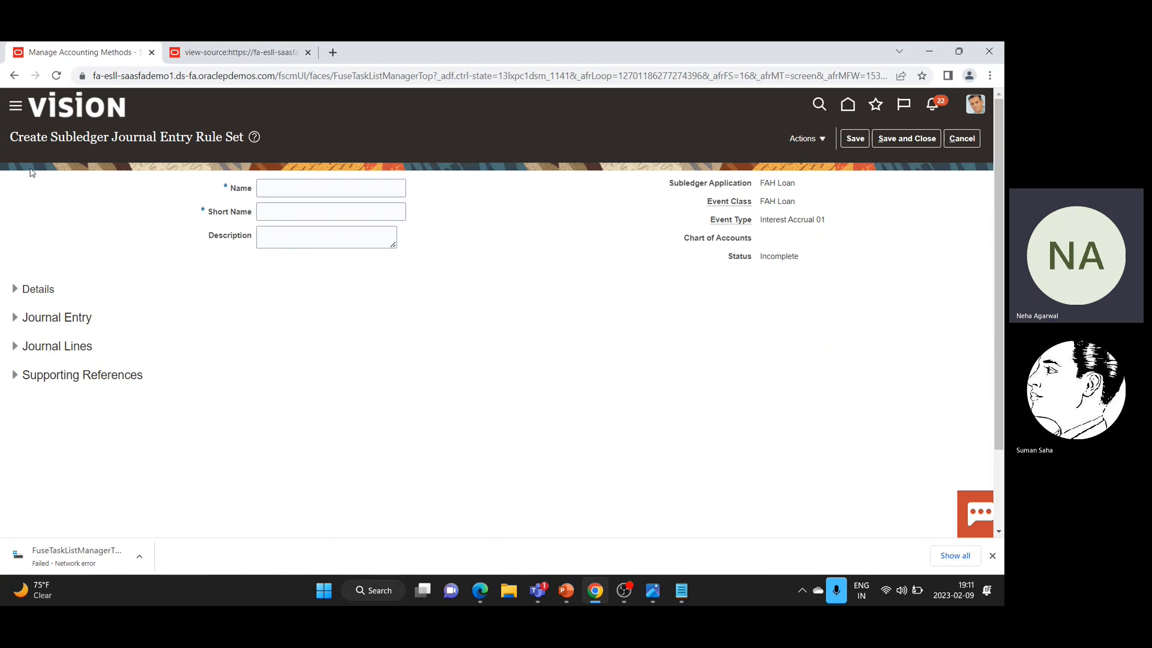
left_click(967, 138)
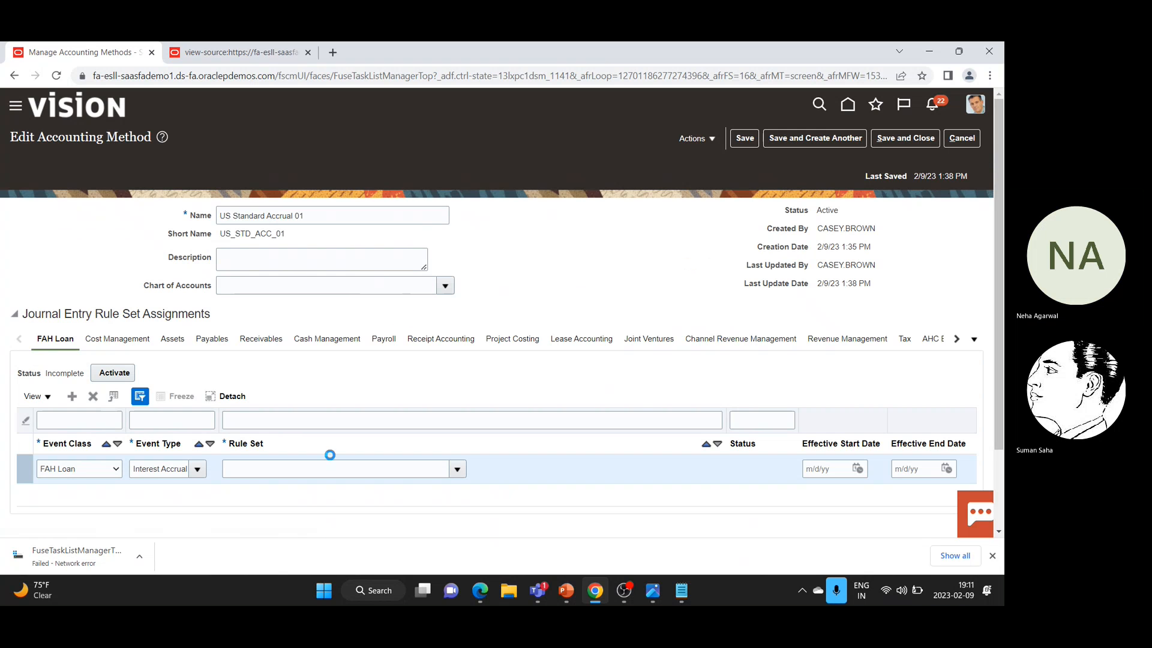
left_click(460, 472)
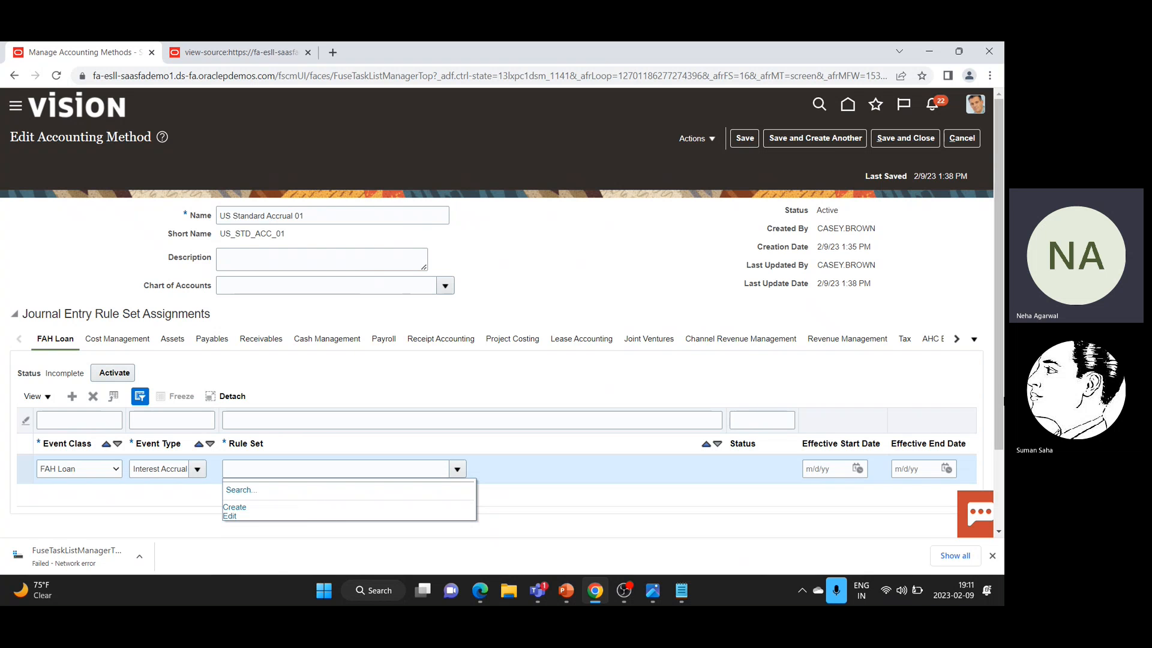
mouse_move(996, 387)
left_mouse_down()
mouse_move(1001, 484)
mouse_move(1001, 401)
left_mouse_up()
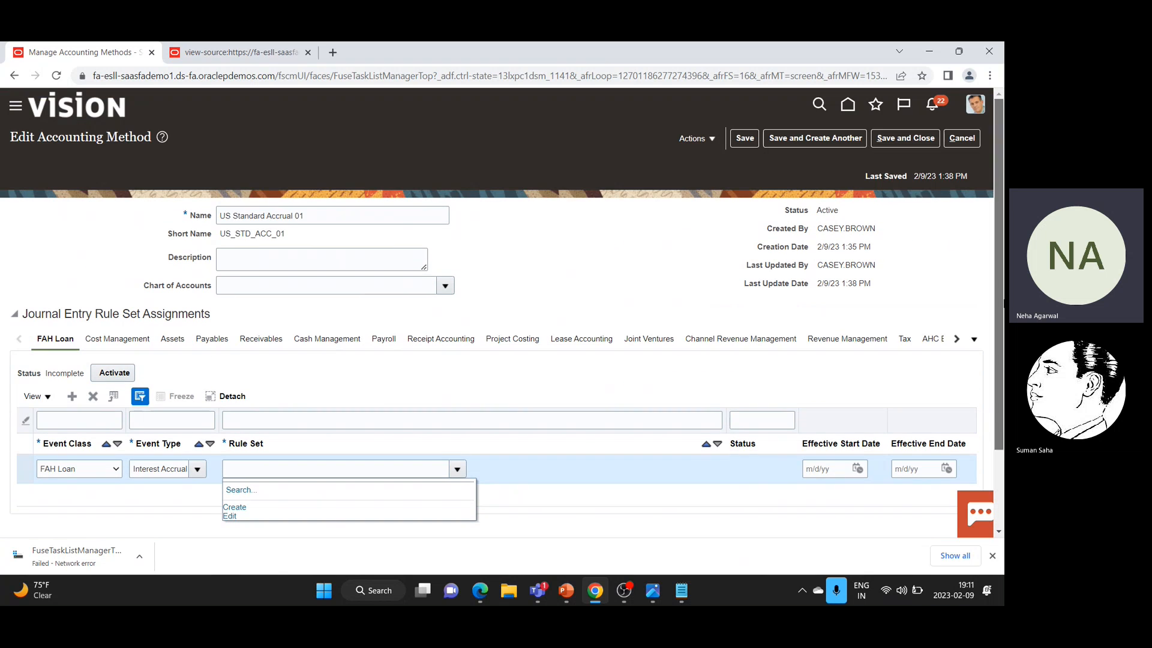
left_click(261, 386)
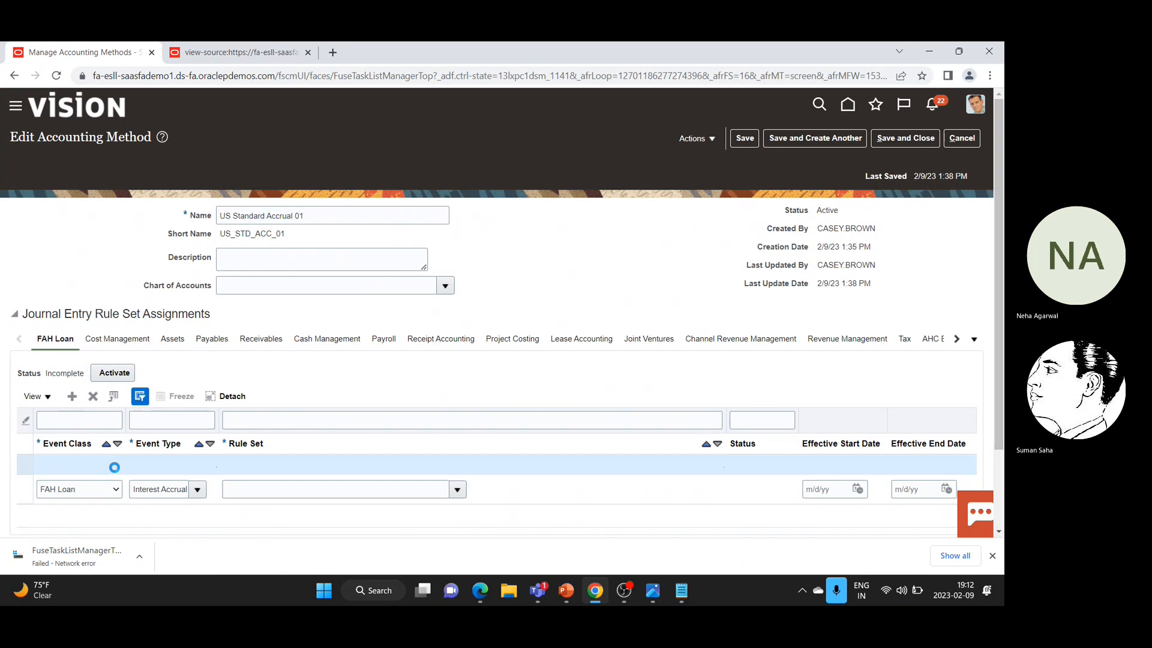
Set another row's event class to FAH Loan and event type to Loan Origination 01
left_click(117, 469)
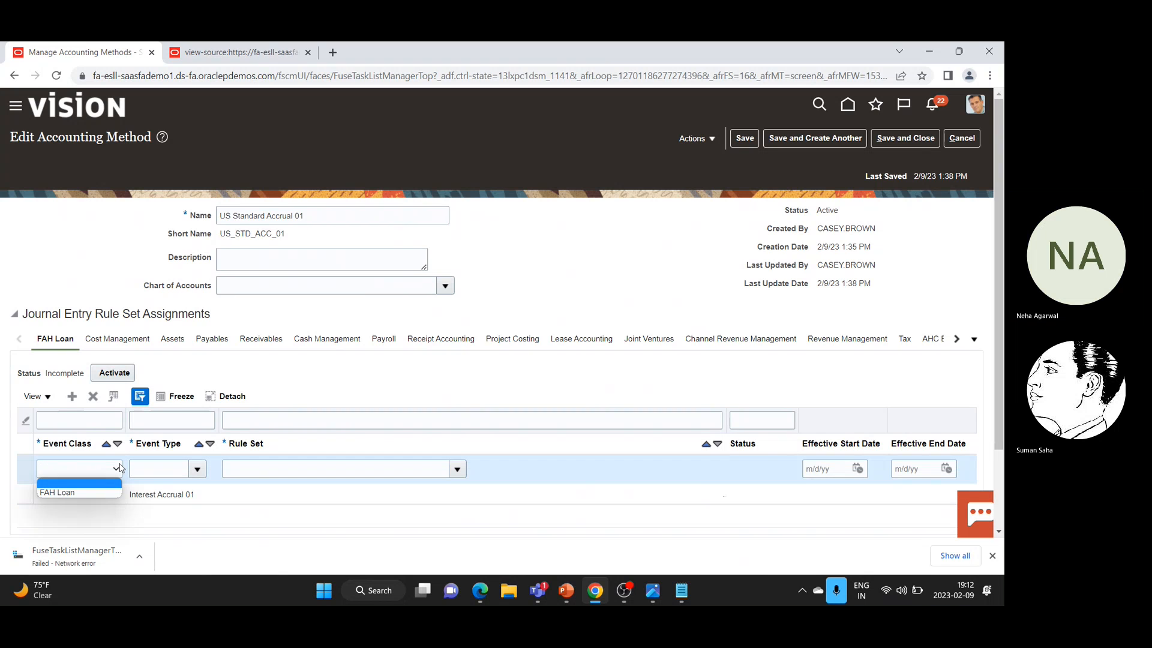
left_click(96, 488)
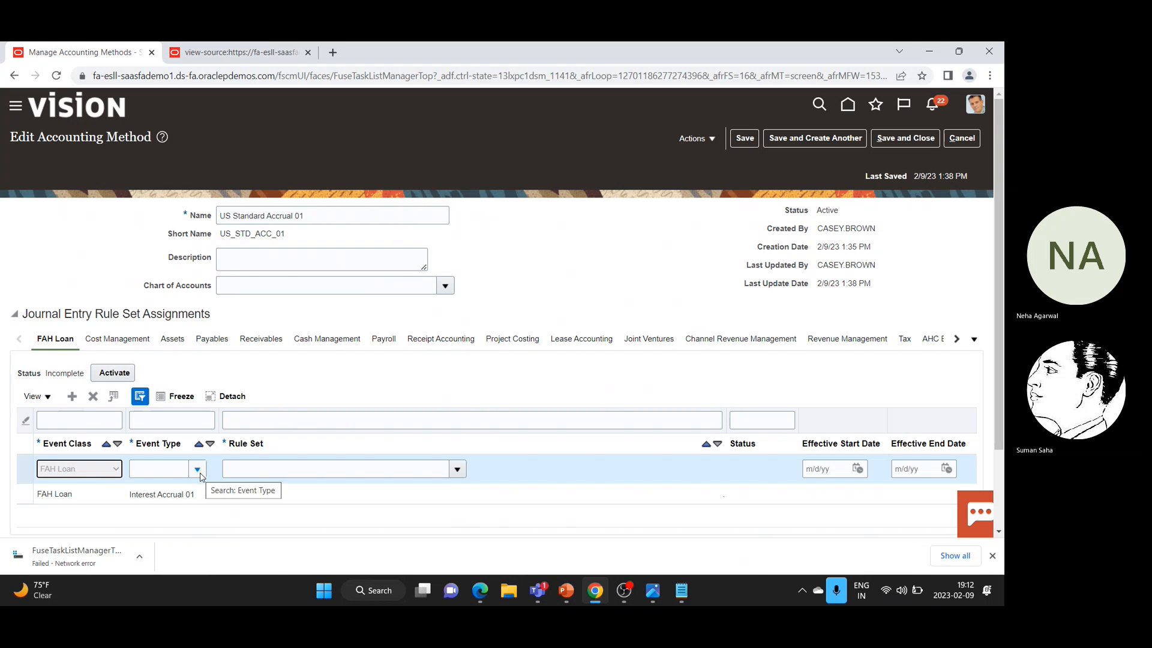
left_click(193, 474)
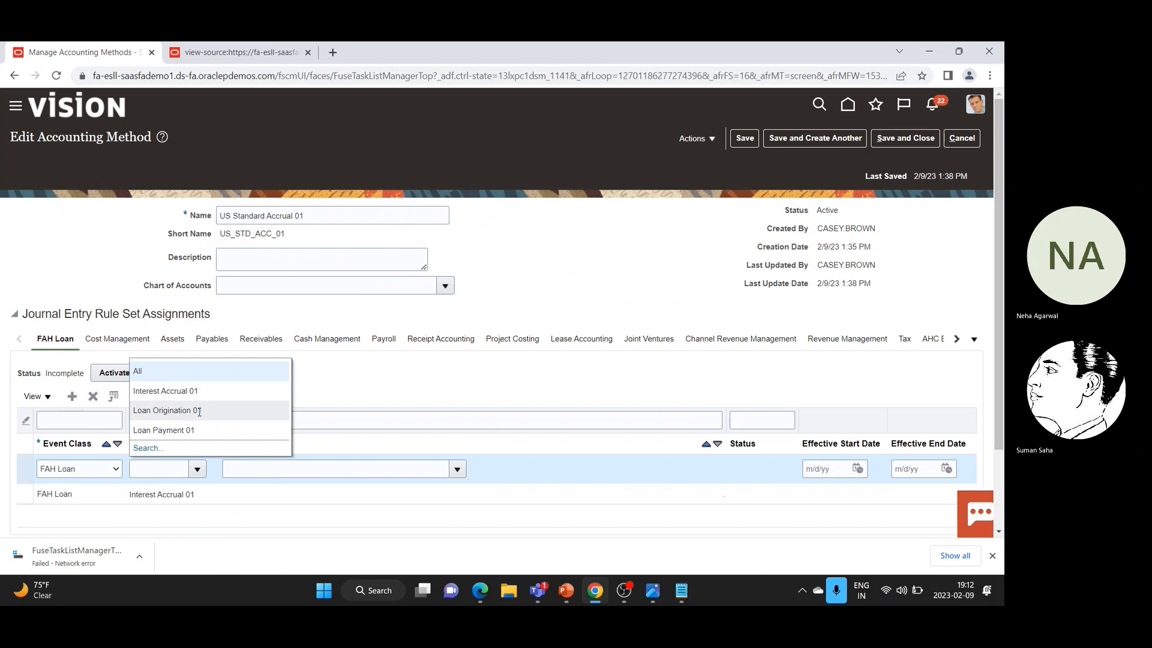
left_click(200, 411)
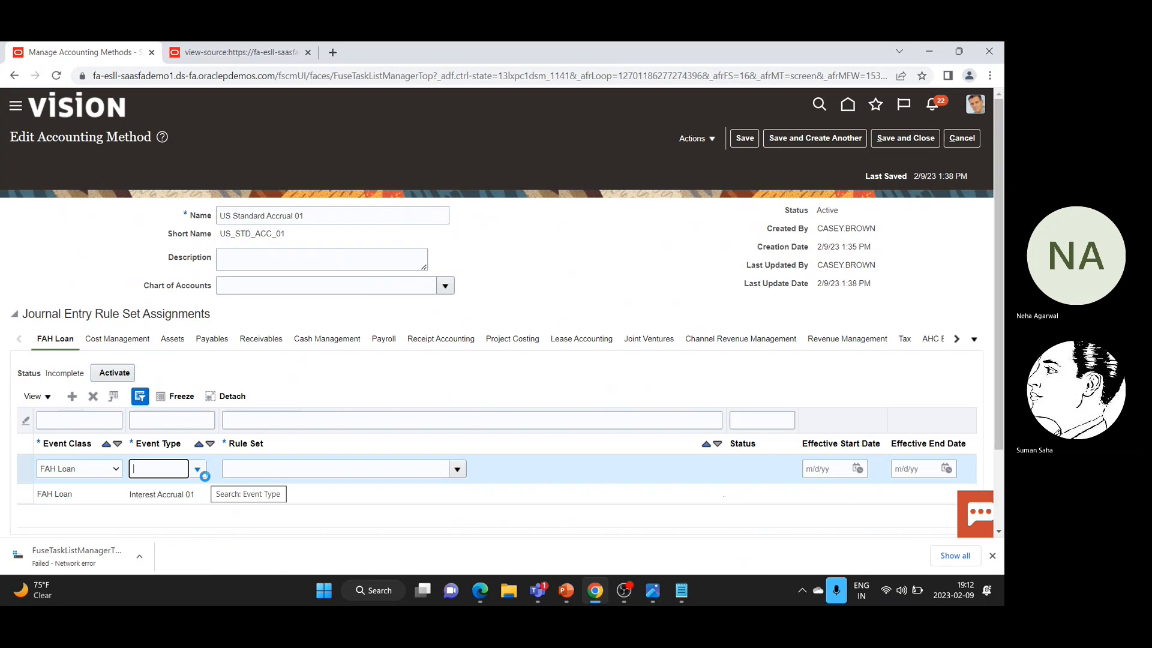
Create and assign the FAH Loan Origination rule set to the Loan Origination 01 event
left_click(458, 470)
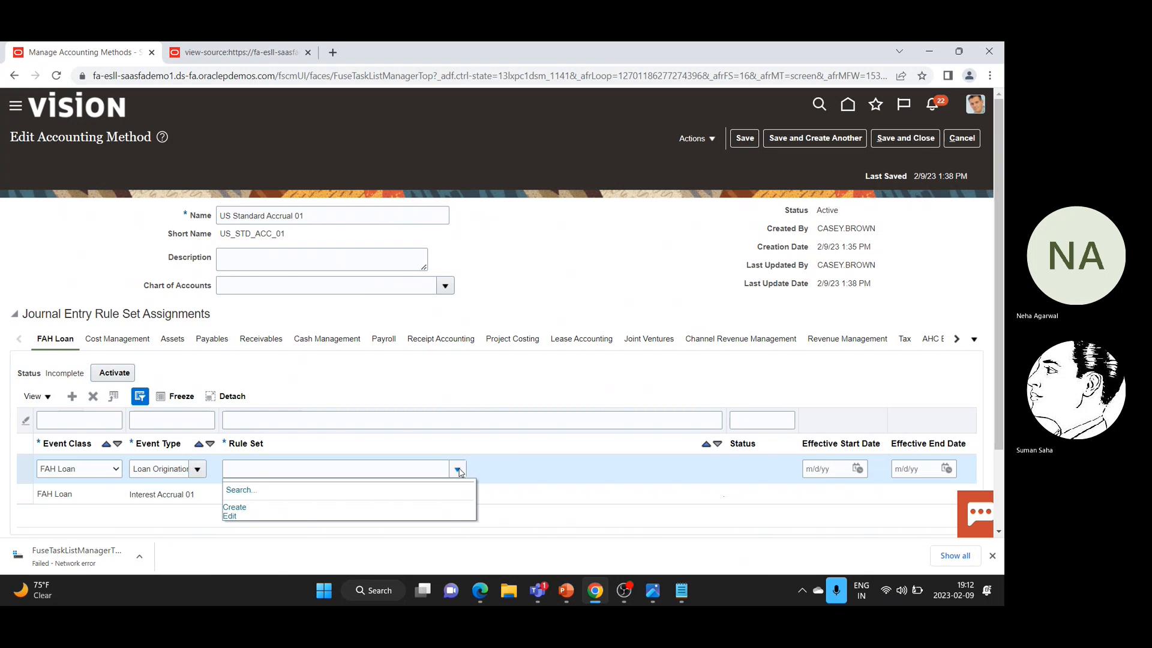
left_click(235, 509)
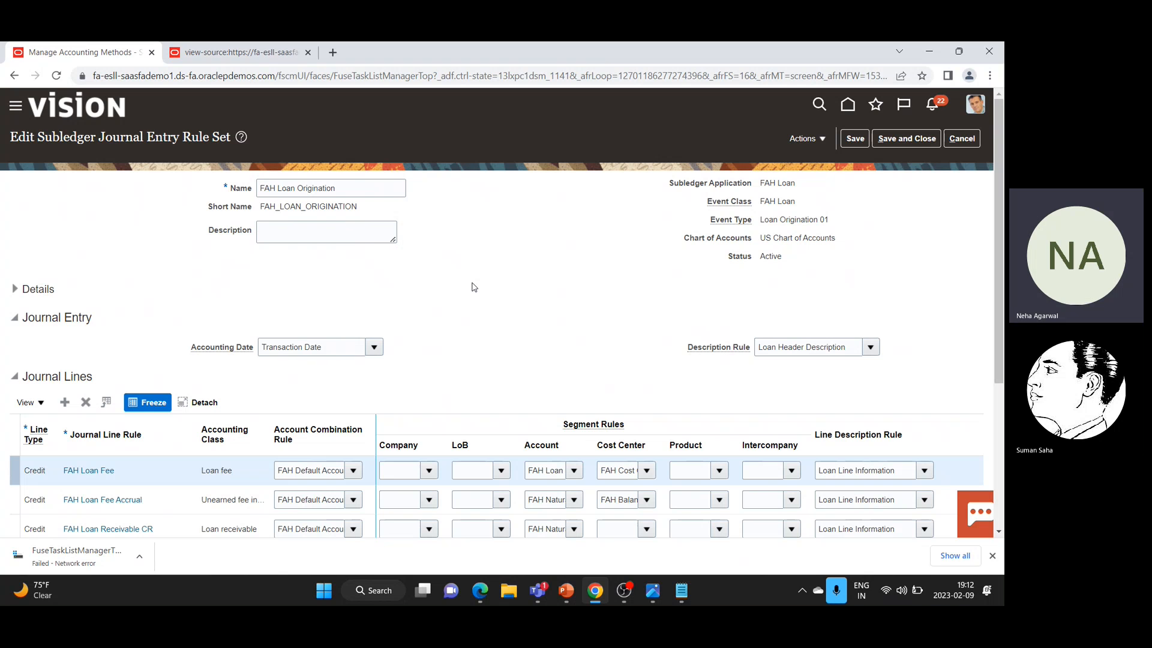
left_click_drag(339, 188, 202, 186)
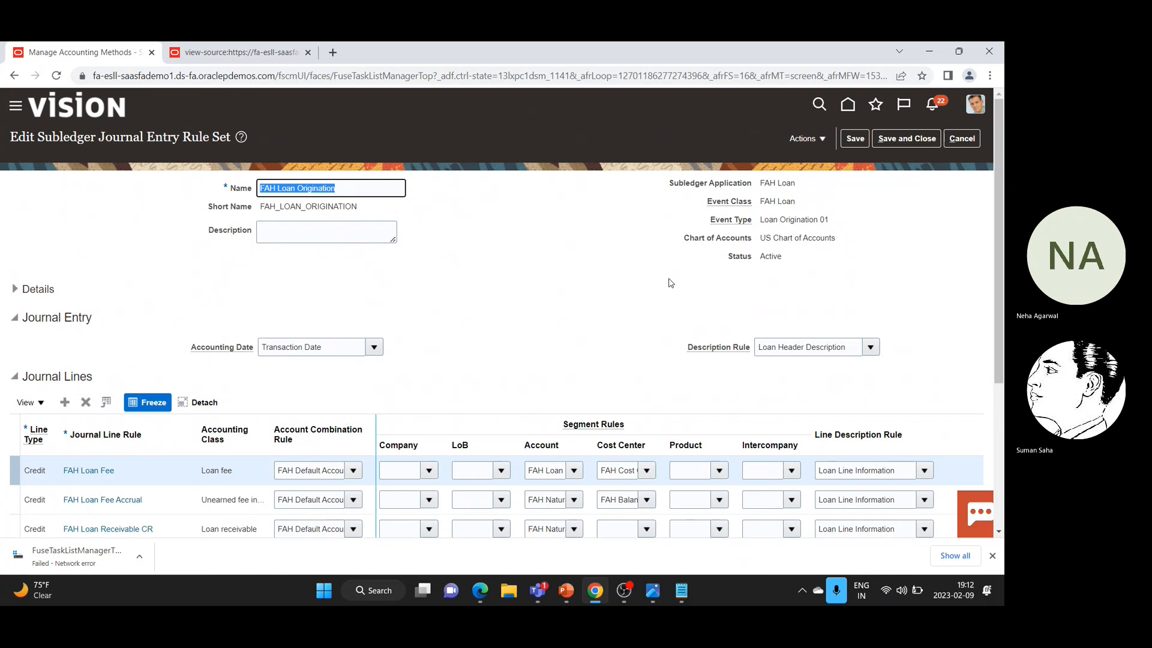
left_click(905, 141)
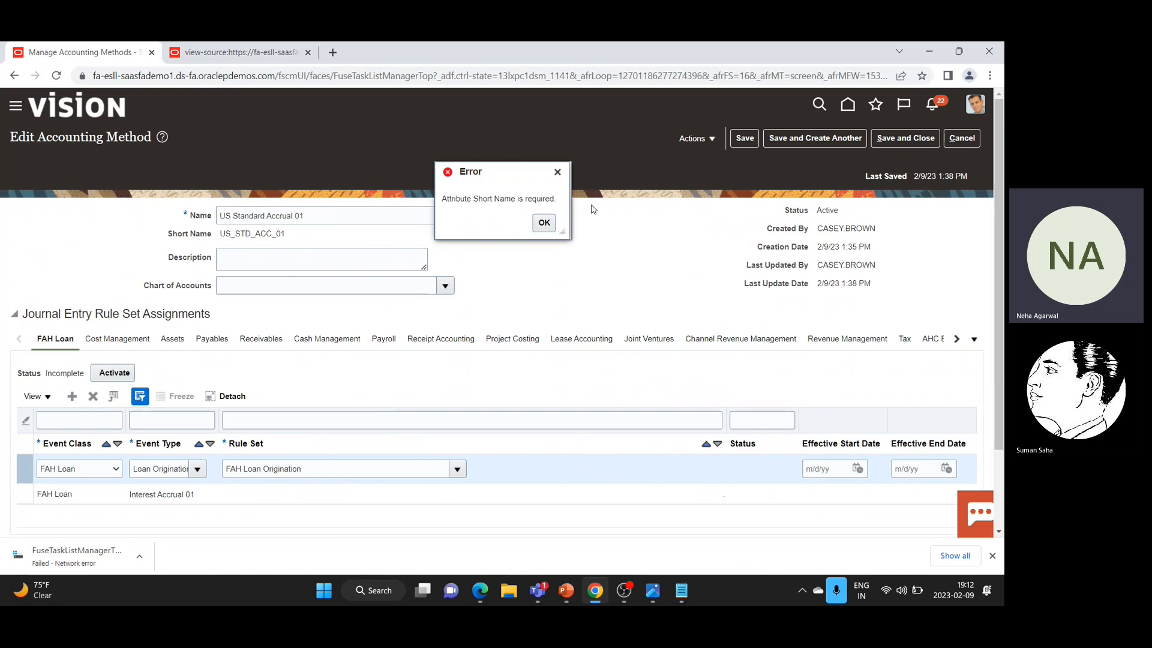
left_click(544, 223)
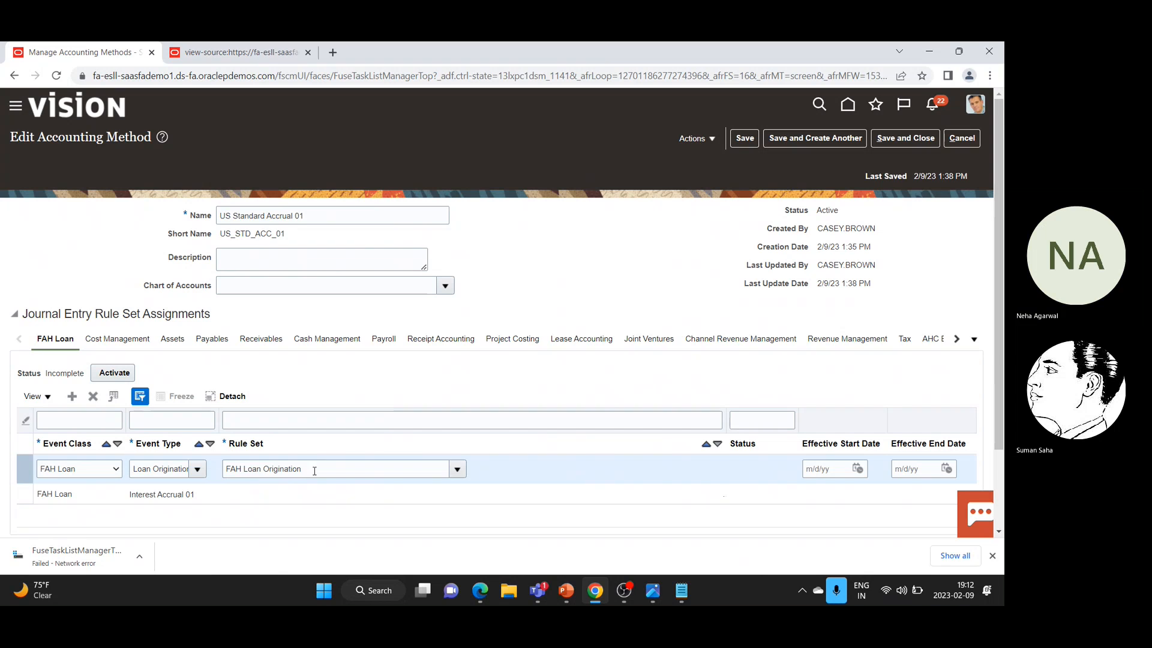
left_click(451, 472)
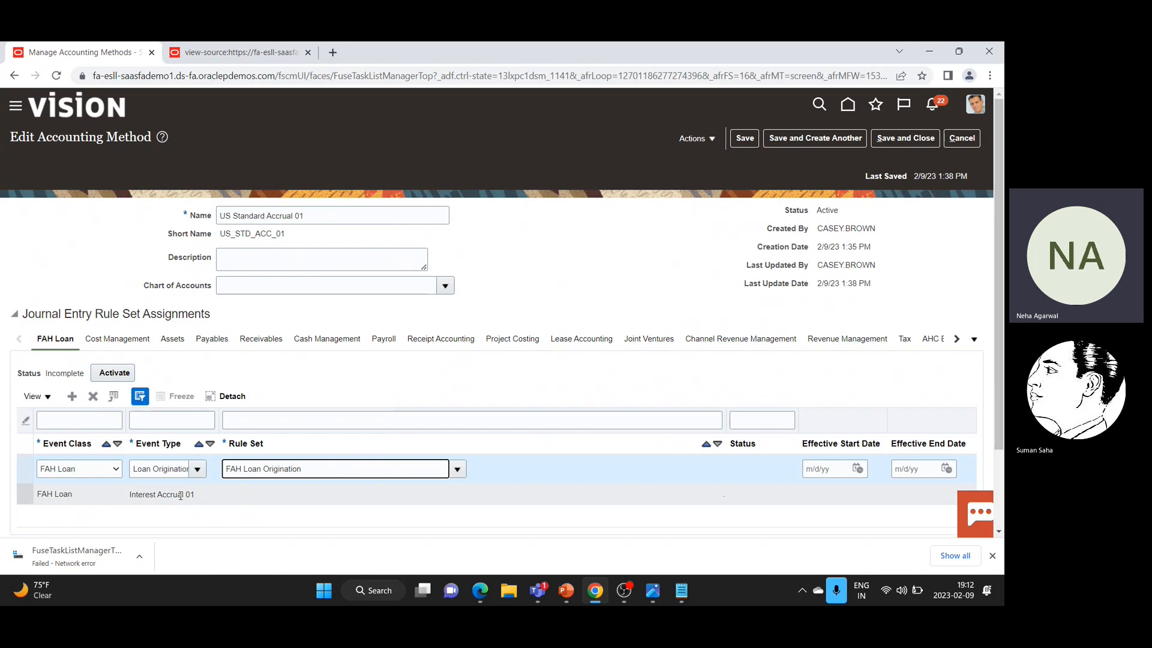
left_click(58, 489)
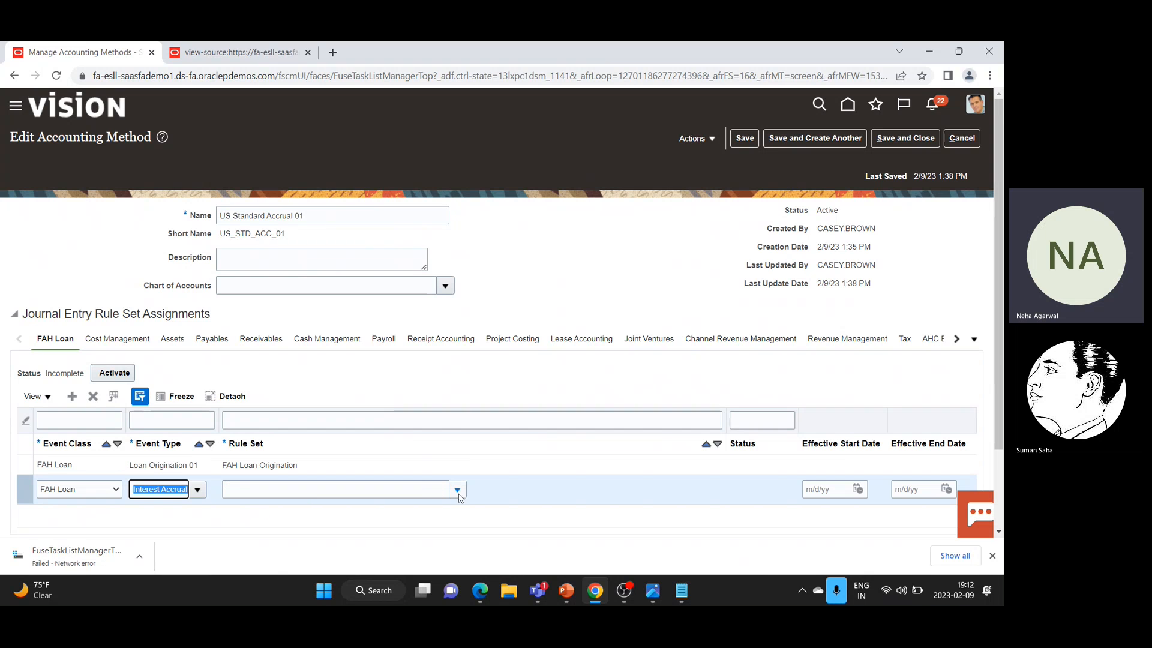
Assign FAH Interest Accrual to Interest Accrual 01 and add a new FAH Loan assignment row
left_click(458, 490)
left_click(232, 474)
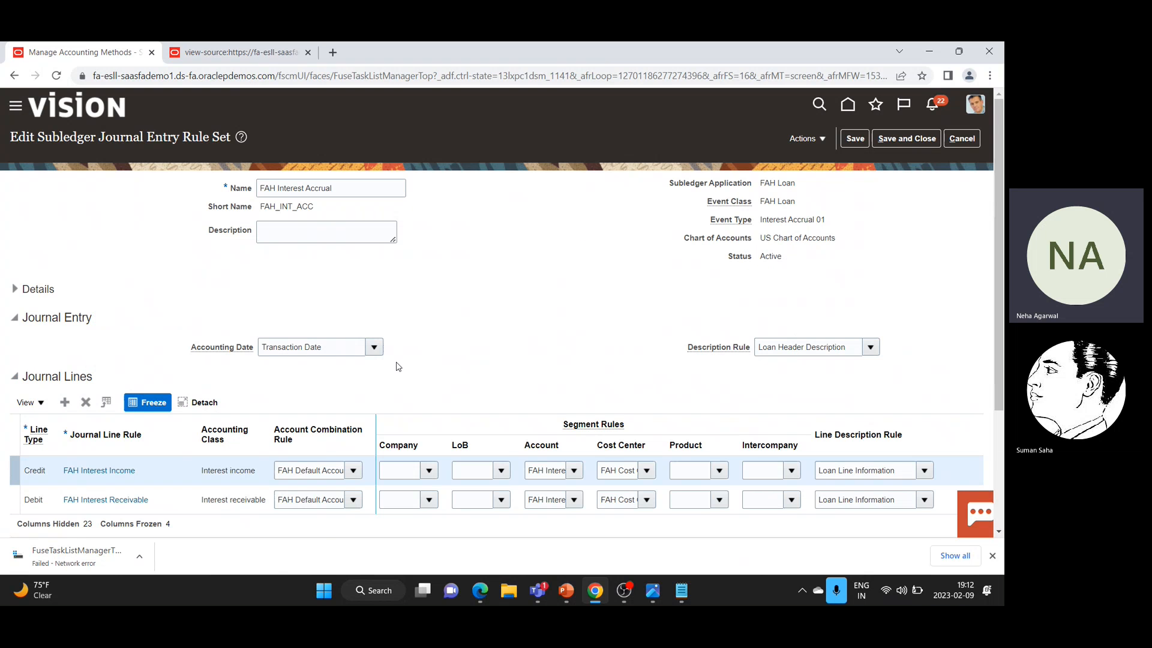
left_click(910, 138)
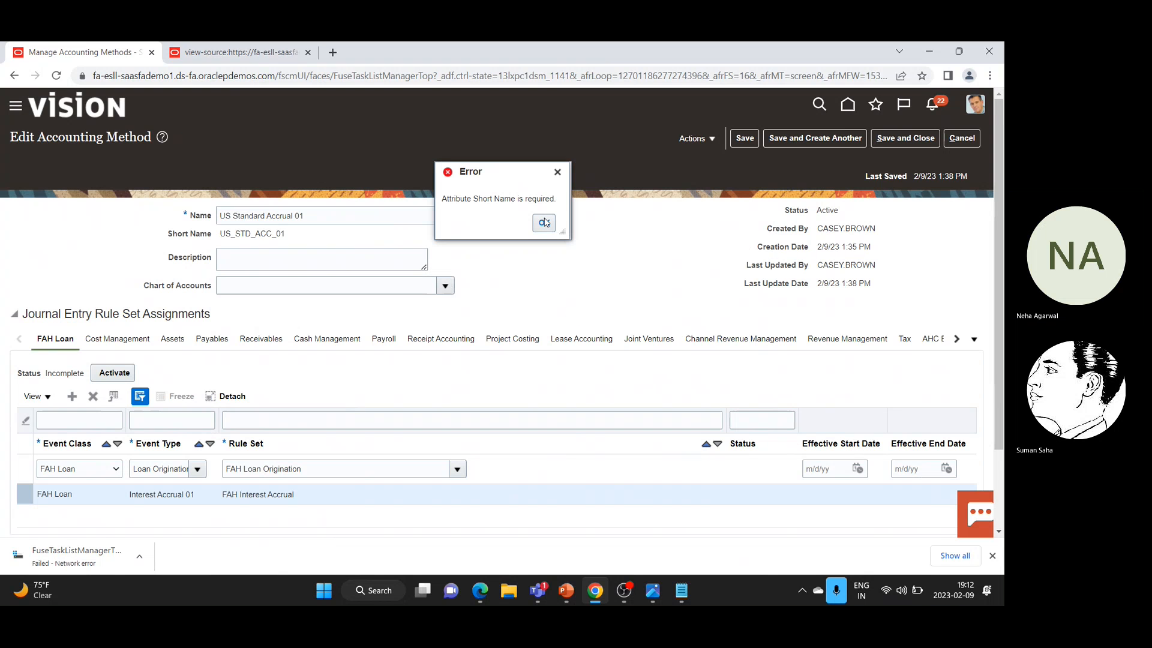
left_click(543, 224)
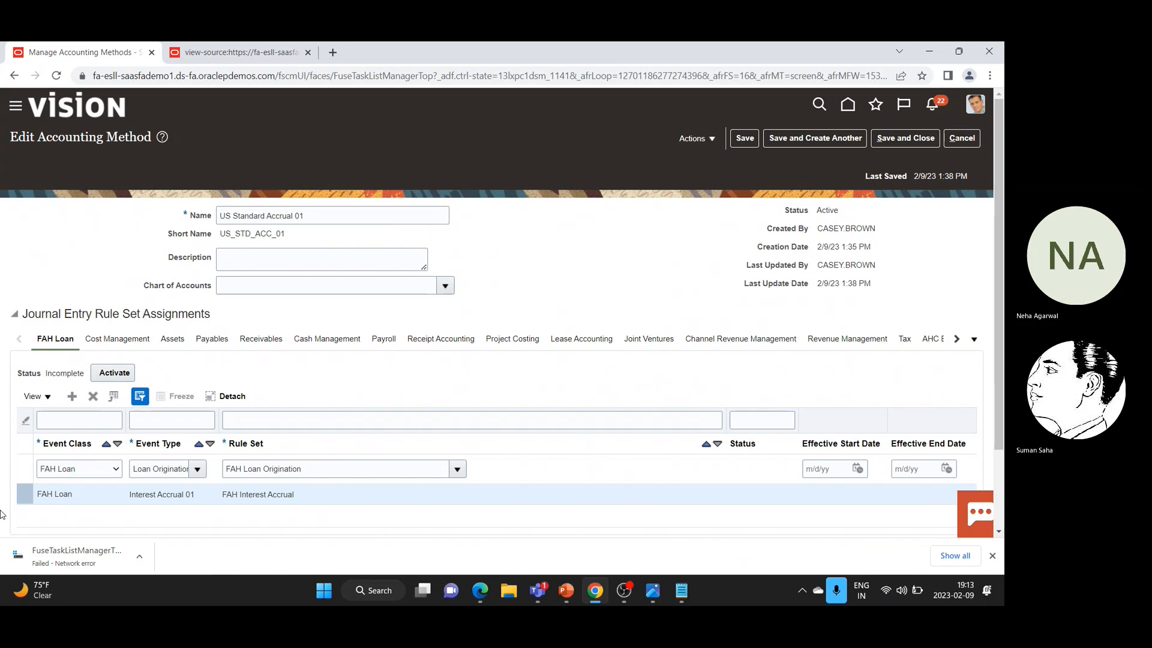
left_click(73, 398)
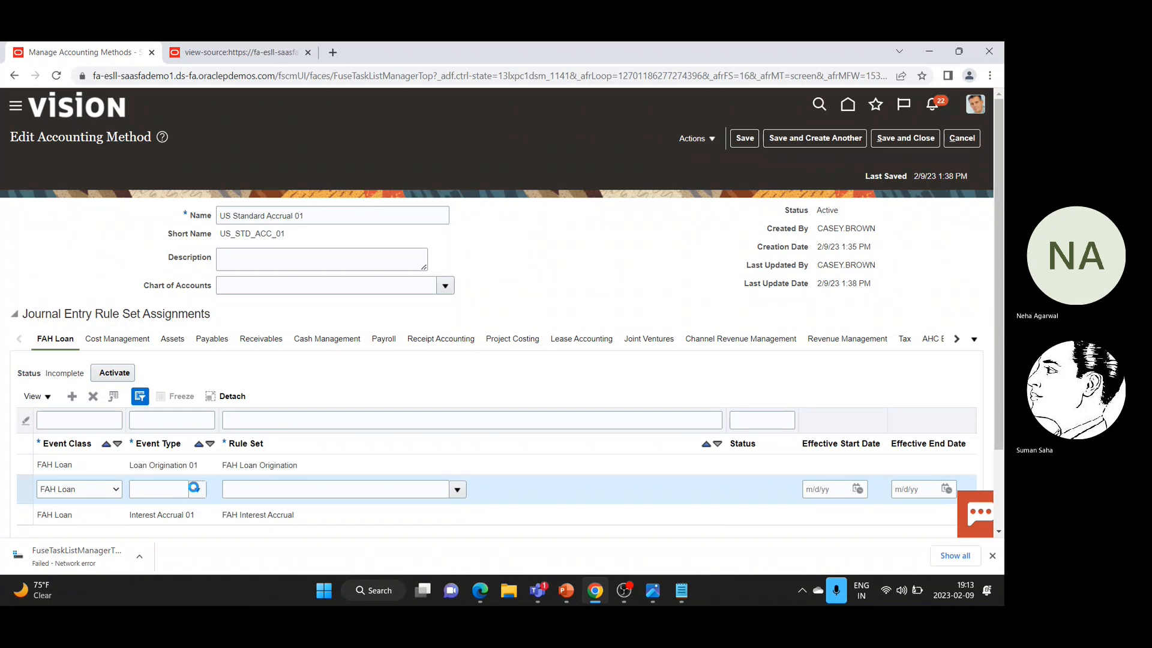
Set the new row's event type to Loan Payment 01 with rule set FAH Loan Payment
left_click(197, 490)
left_click(183, 451)
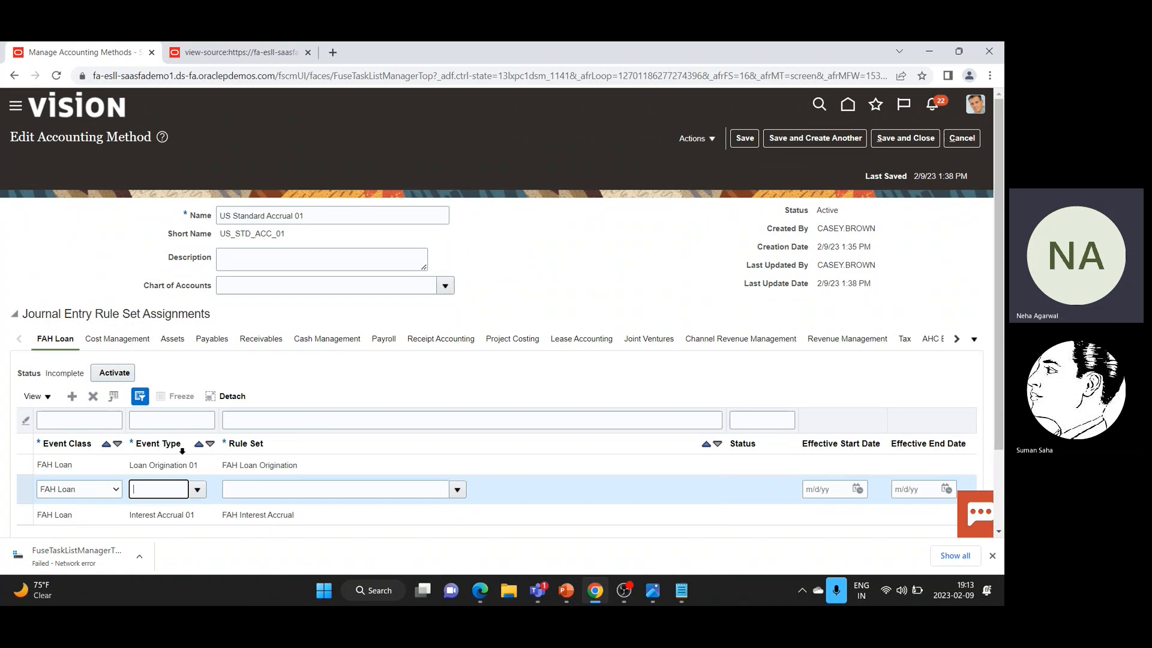
left_click(457, 490)
left_click(230, 474)
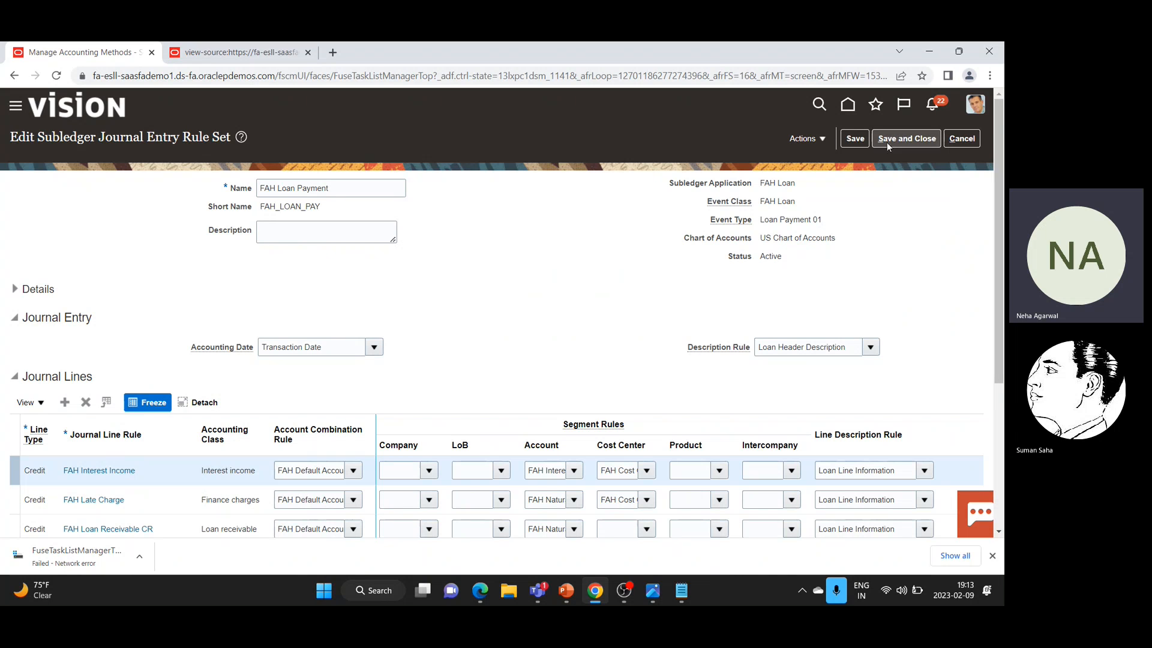
left_click(922, 140)
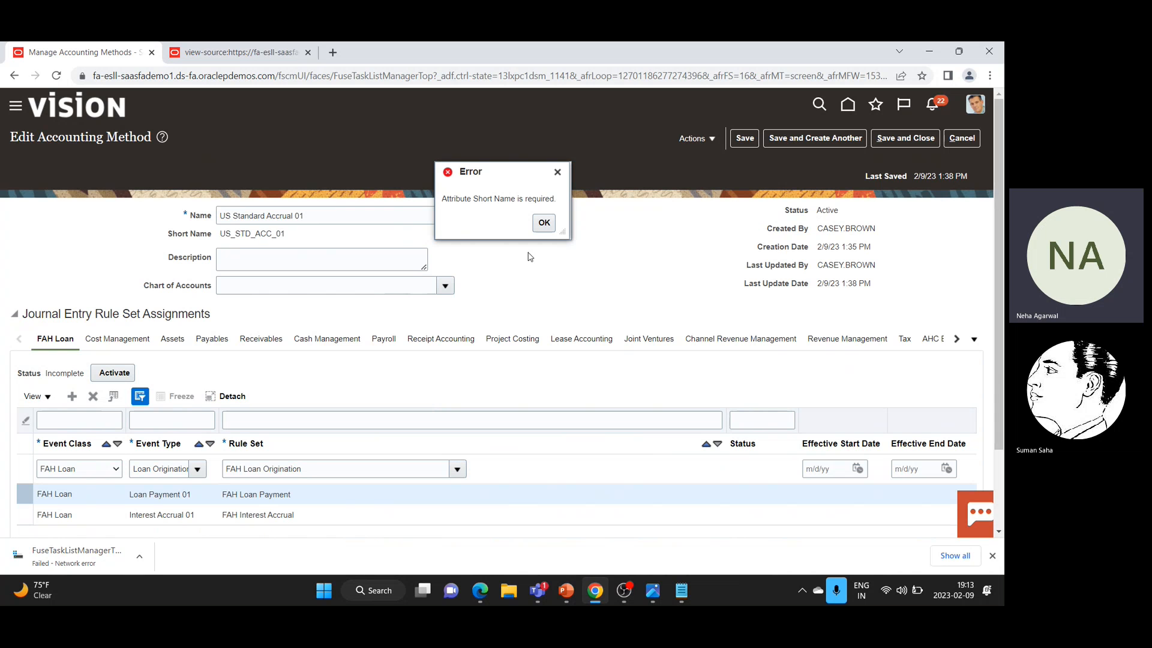
left_click(545, 227)
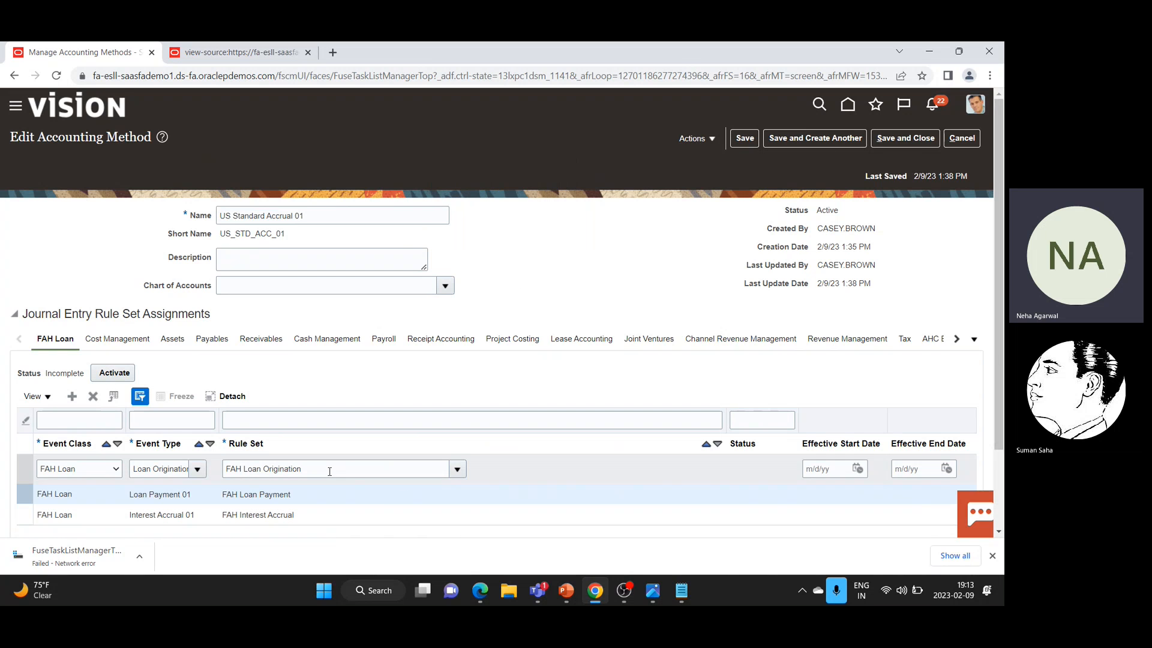
mouse_move(999, 327)
left_mouse_down()
mouse_move(999, 377)
mouse_move(998, 339)
left_mouse_up()
Activate the FAH Loan rule set assignments, confirming the warning and acknowledging completion
left_click(114, 357)
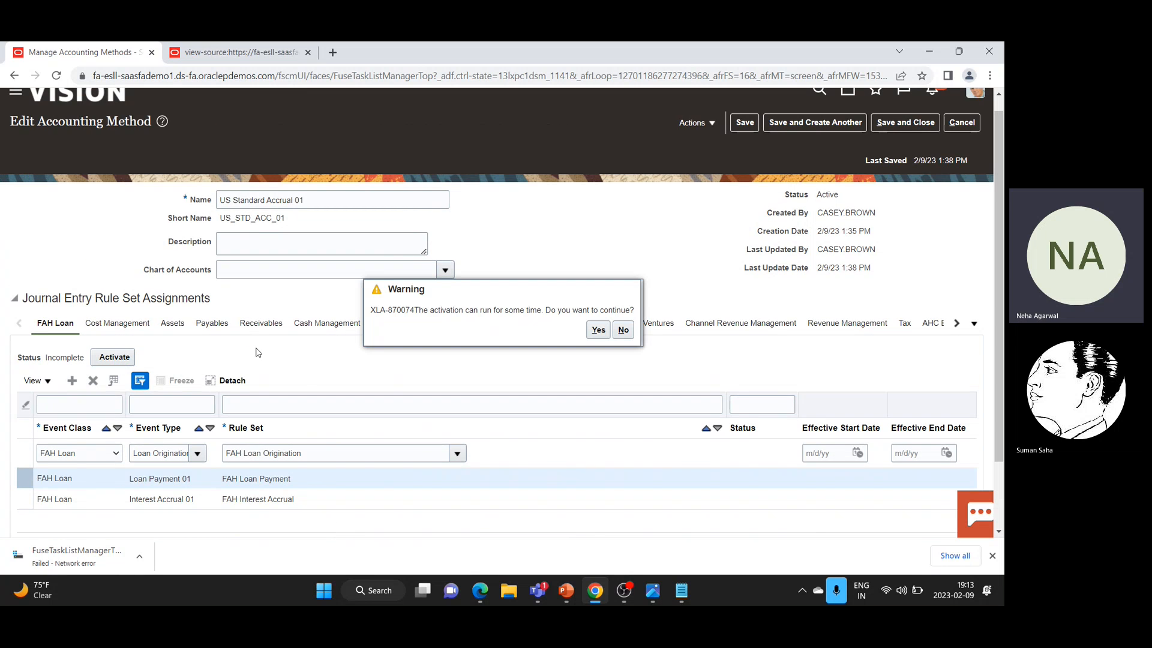
left_click(600, 336)
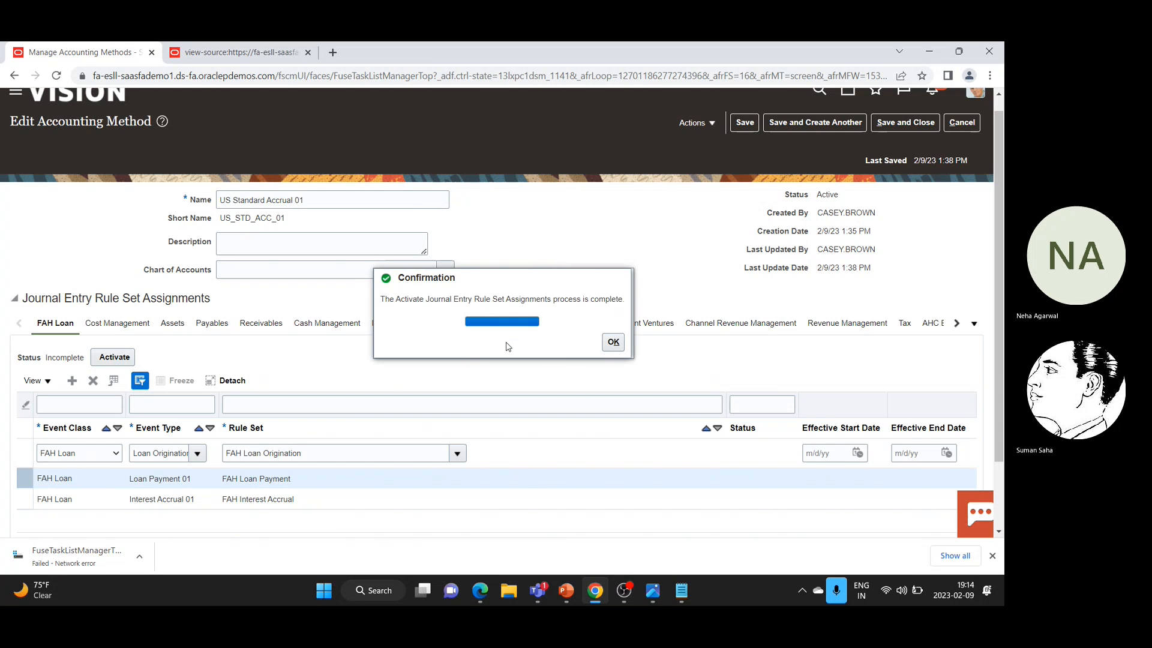
left_click(612, 342)
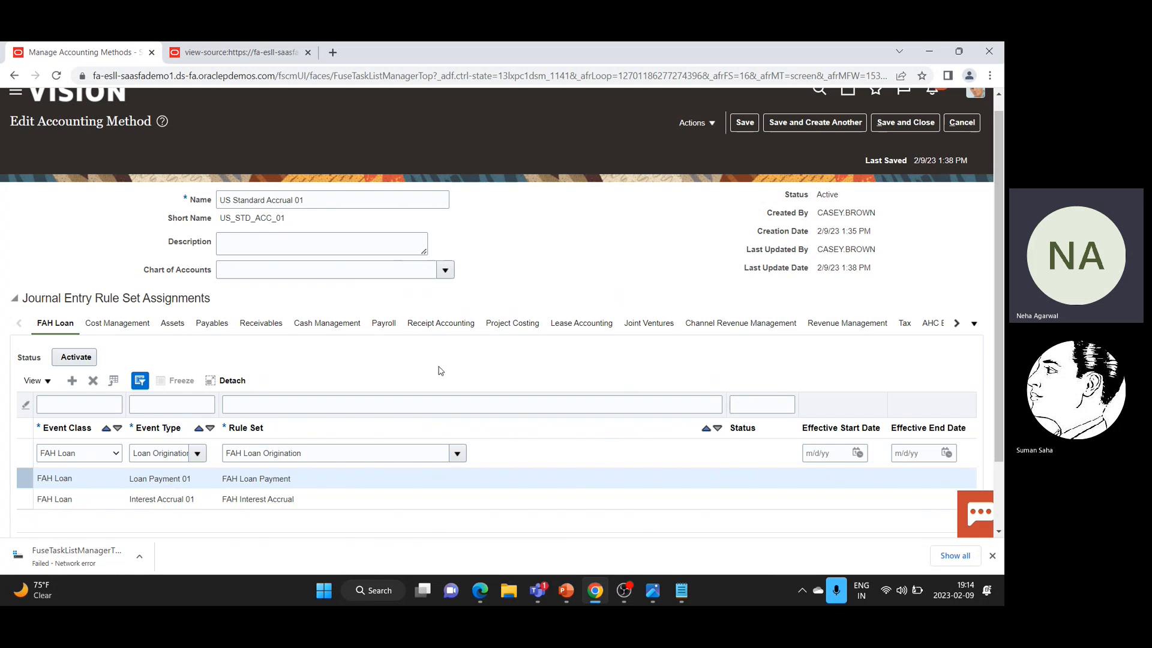
scroll(600, 259, "up", 1)
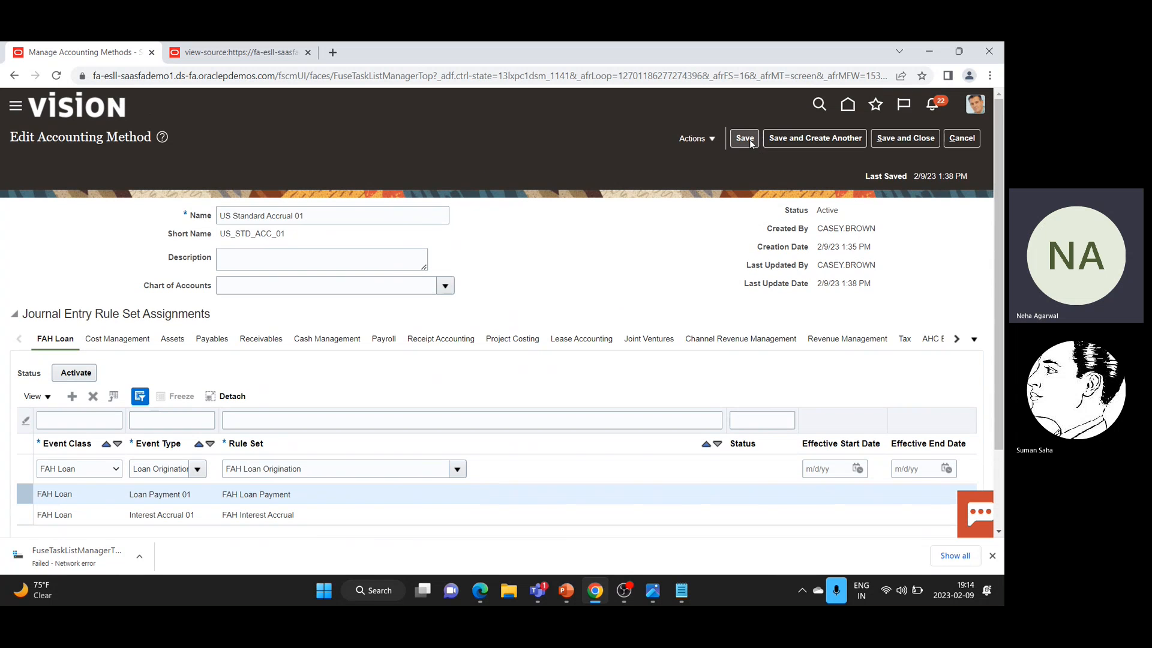
Try saving the accounting method, dismiss the rule set error, and rerun the activation
left_click(907, 142)
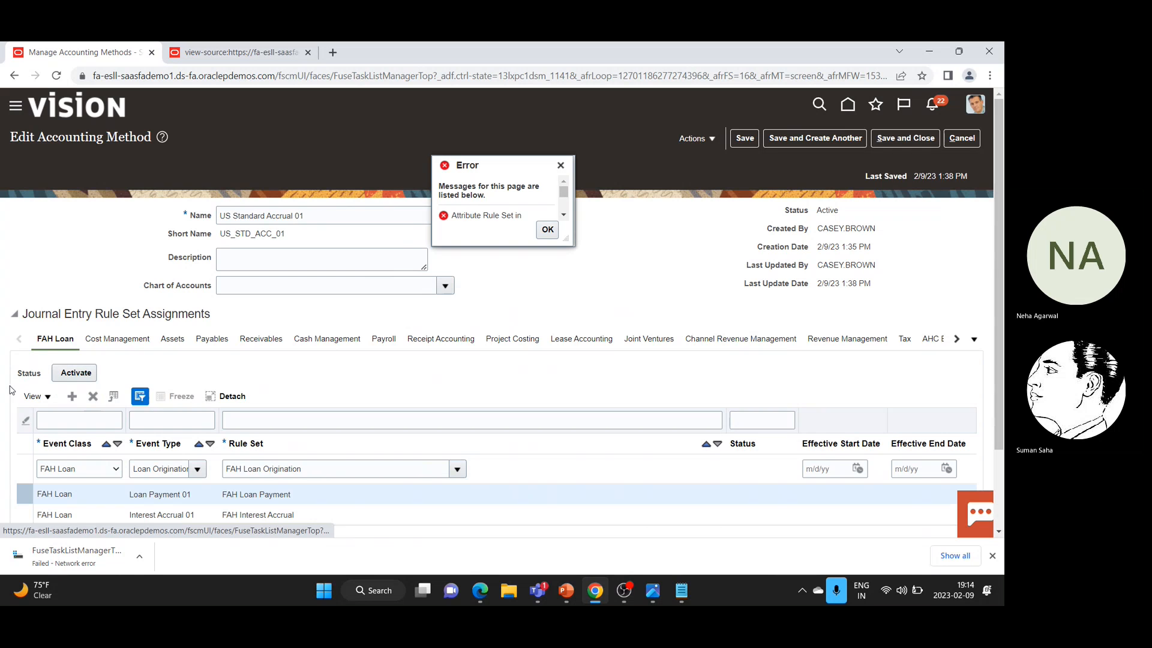
left_click(549, 230)
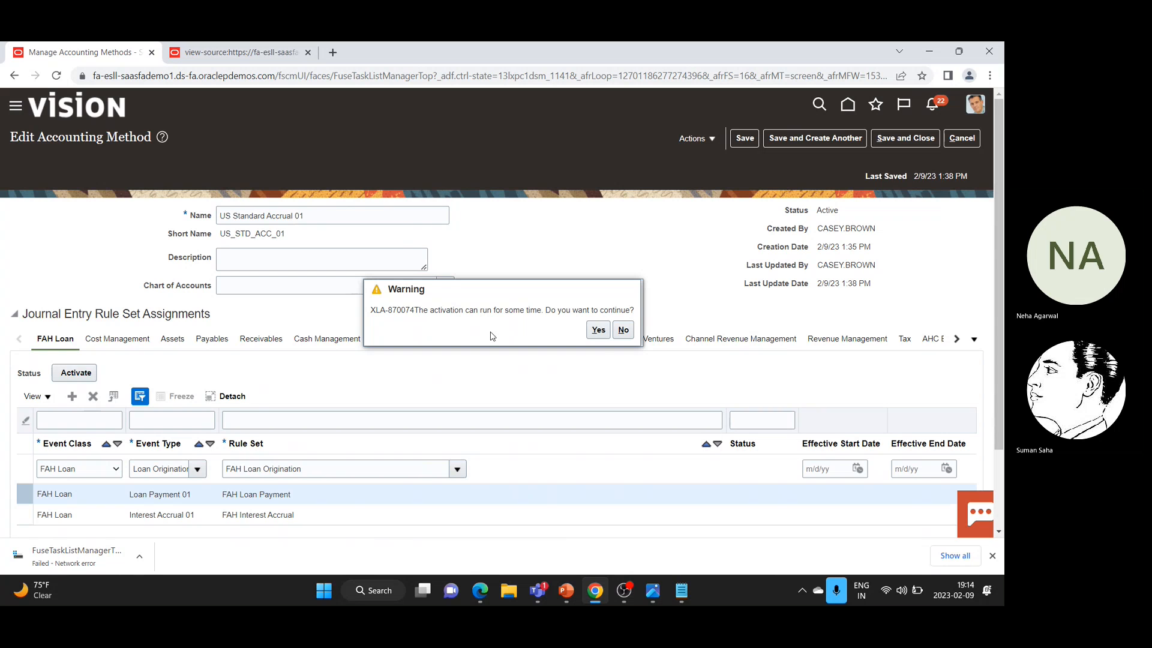
left_click(598, 330)
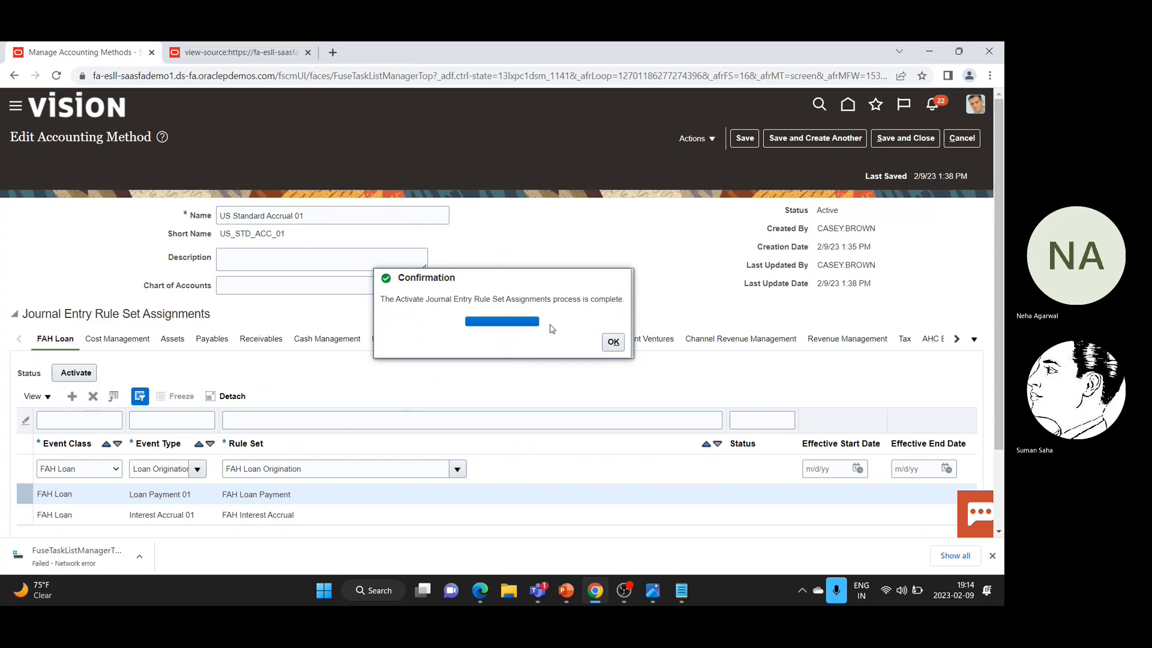
left_click(613, 342)
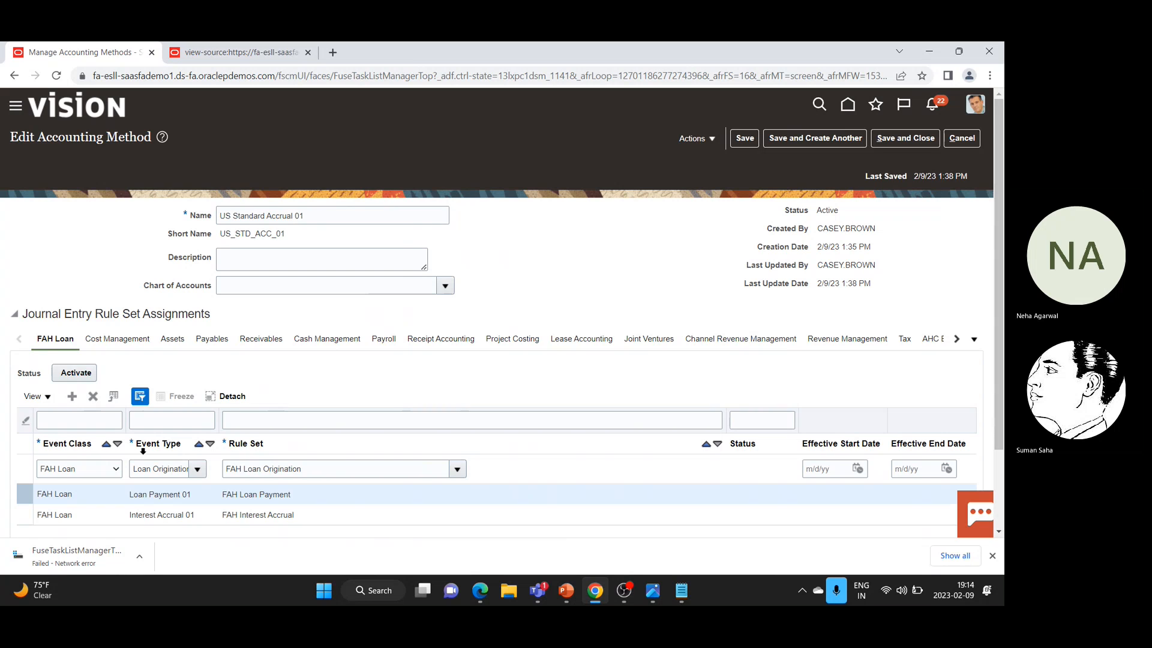
Save again, dismiss the attribute rule set error, and cancel the accounting method edits
left_click(906, 139)
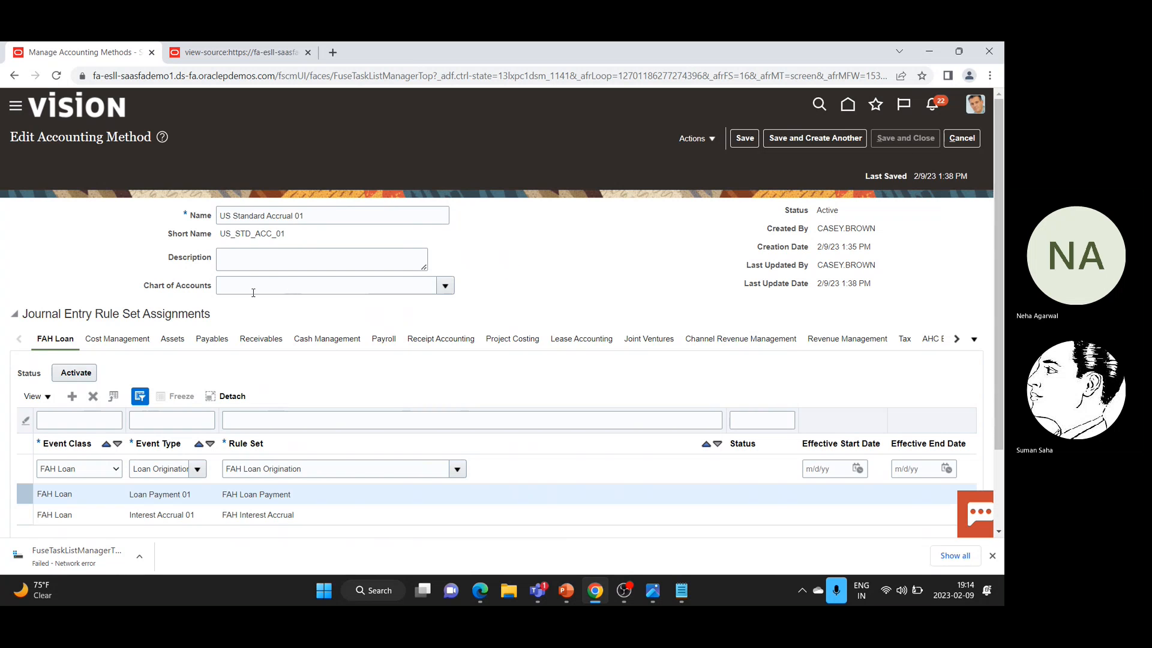
left_click_drag(564, 200, 566, 208)
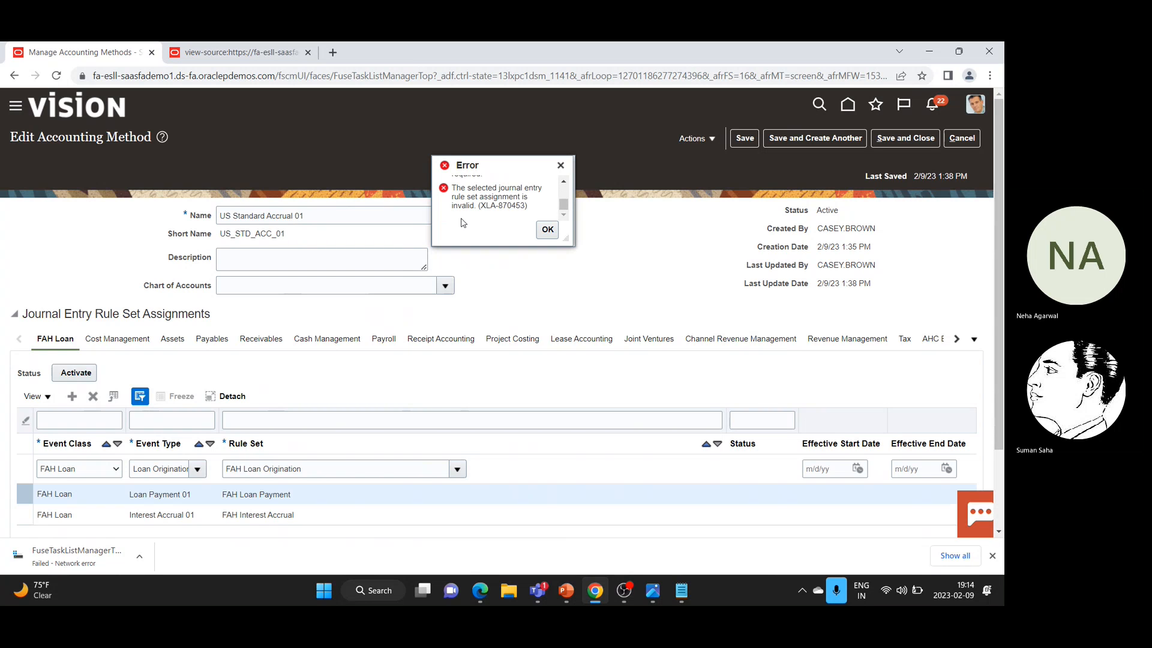
scroll(498, 218, "up", 2)
scroll(498, 218, "down", 2)
scroll(498, 218, "up", 2)
scroll(498, 218, "up", 3)
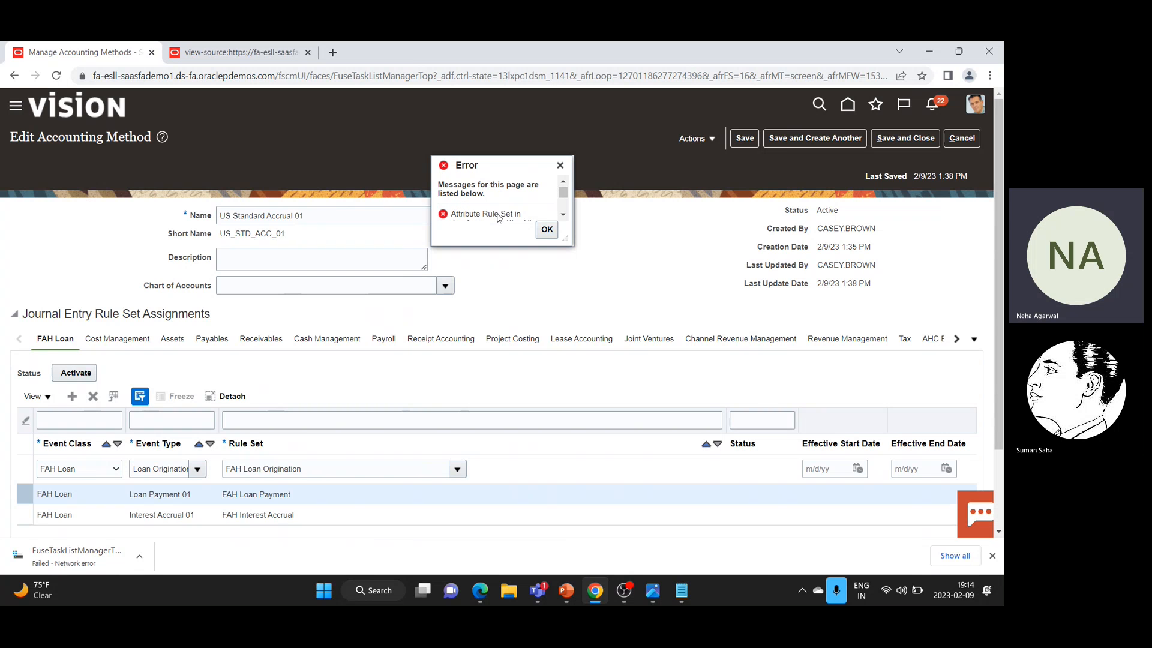
left_click(548, 229)
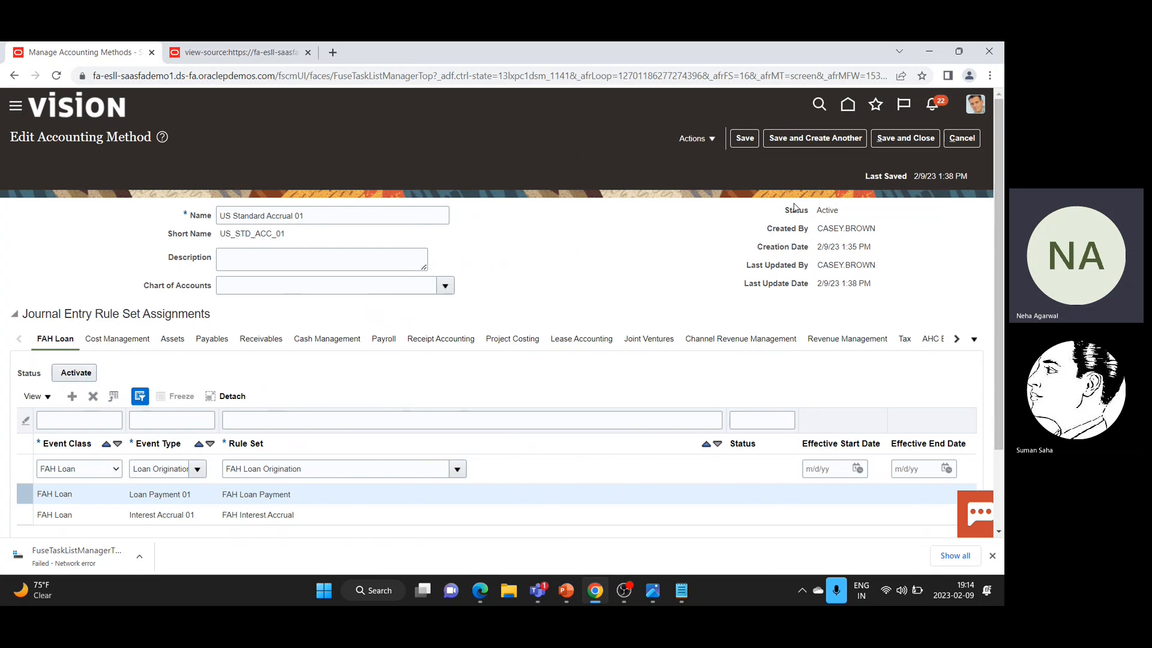
left_click(963, 137)
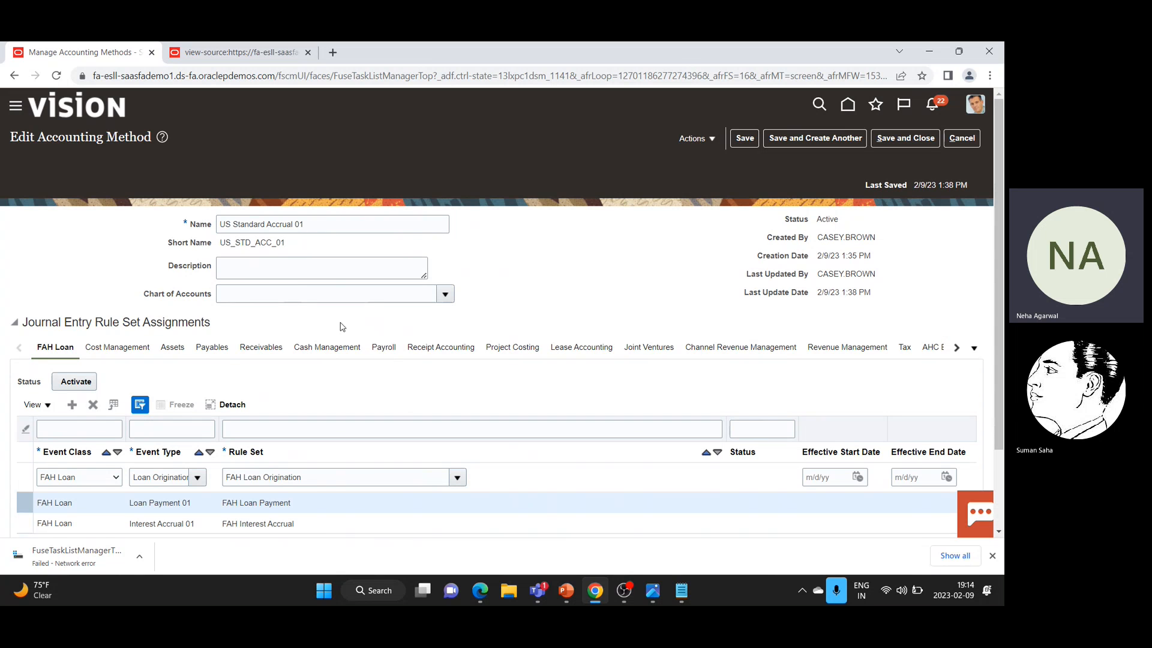
Discard the US Standard Accrual 01 edits and view US Standard Accrual's AHC Loan rule set assignments
left_click(655, 330)
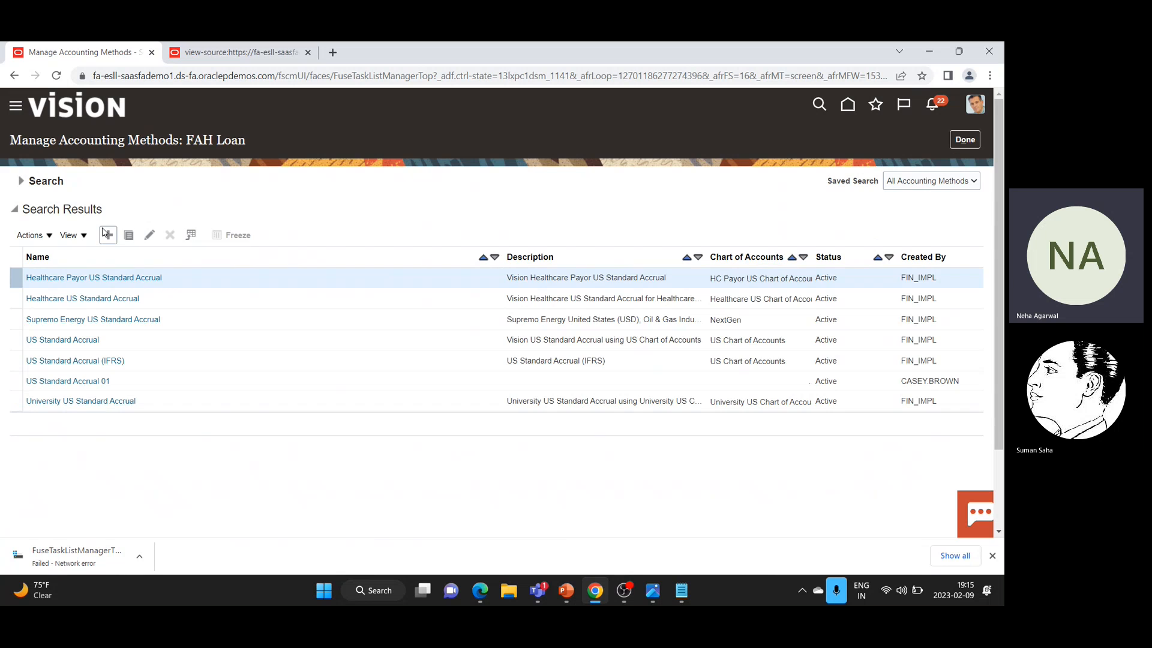
left_click(64, 341)
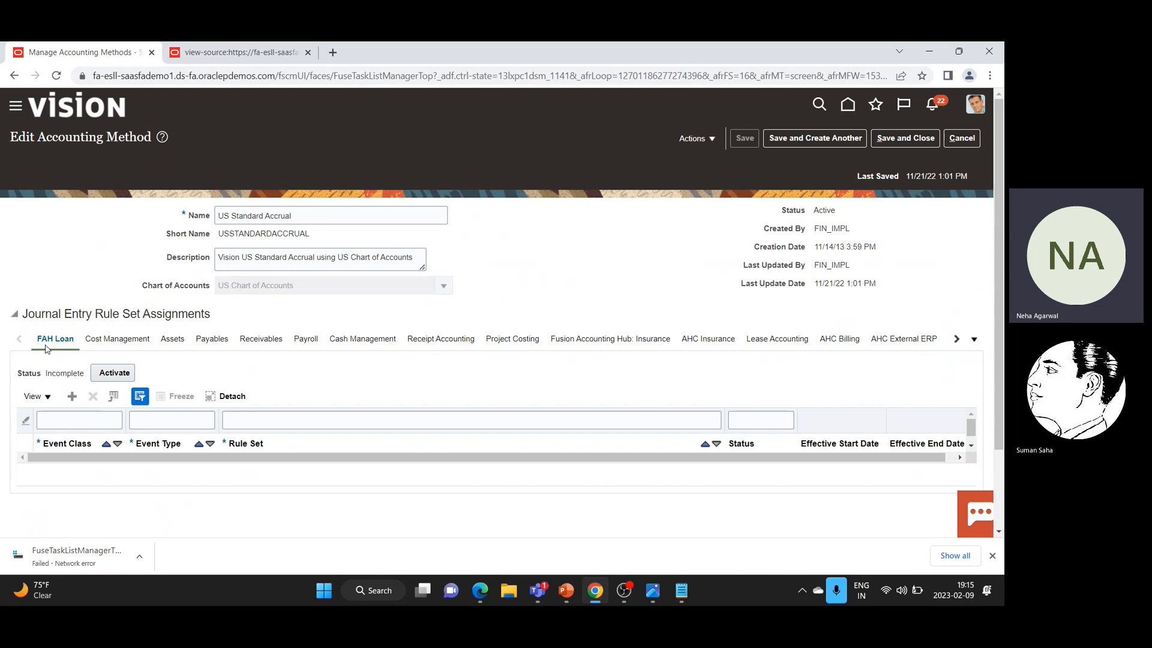
left_click(957, 339)
left_click(960, 337)
left_click(959, 338)
left_click(960, 338)
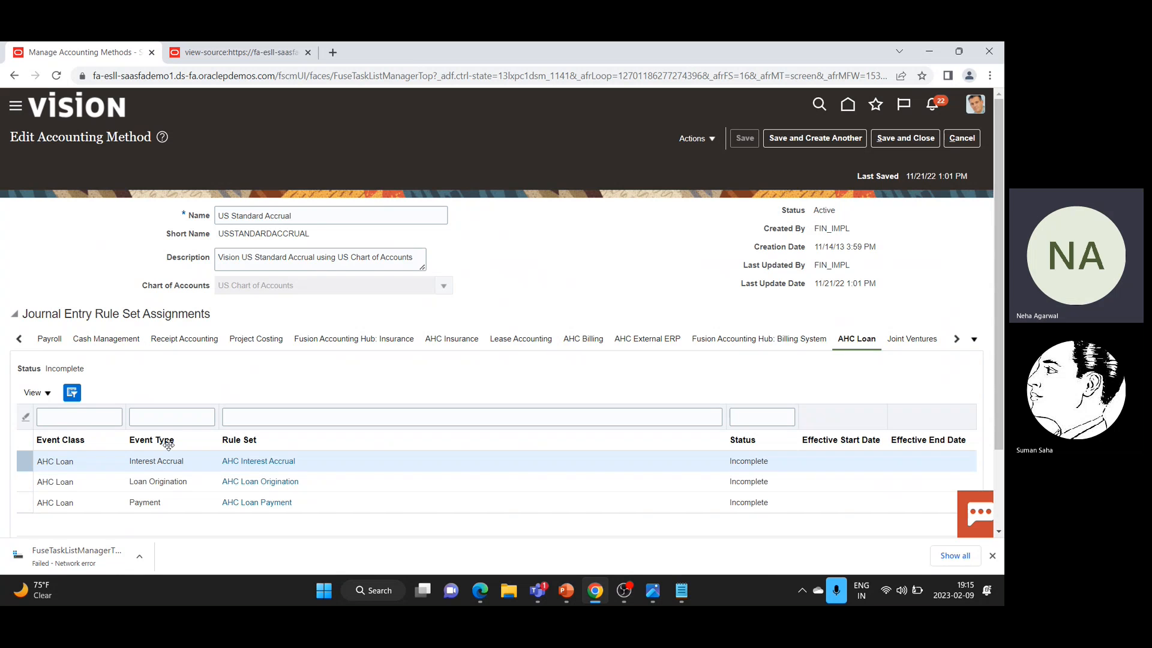
left_click_drag(815, 237, 852, 232)
key("ctrl+c")
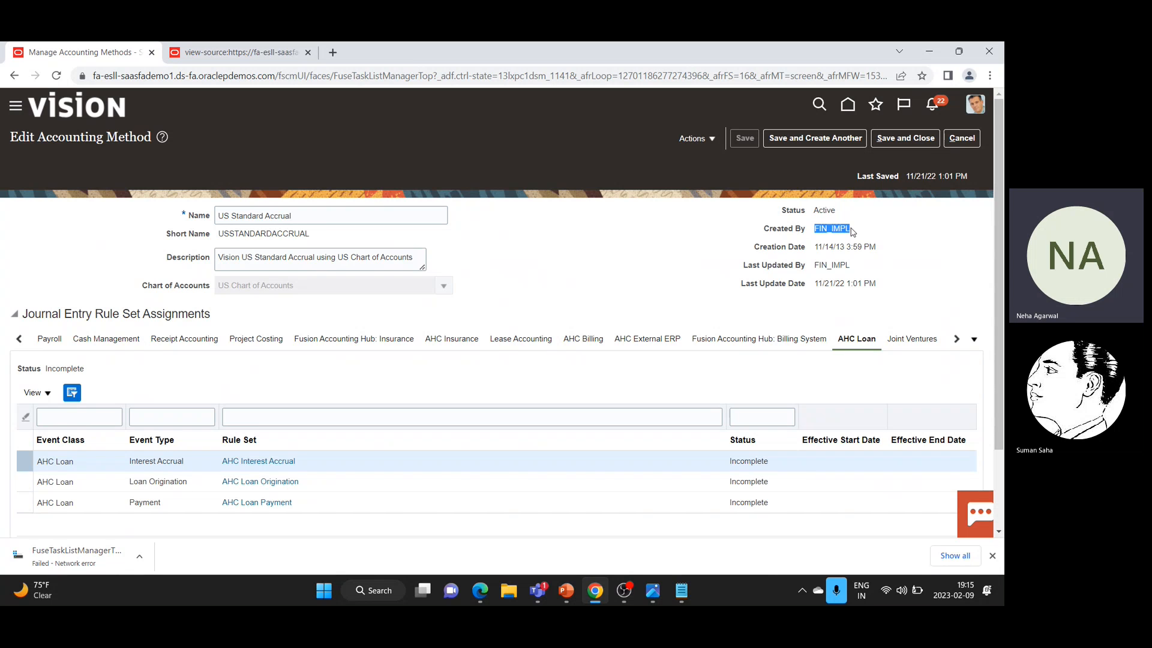
left_click(978, 106)
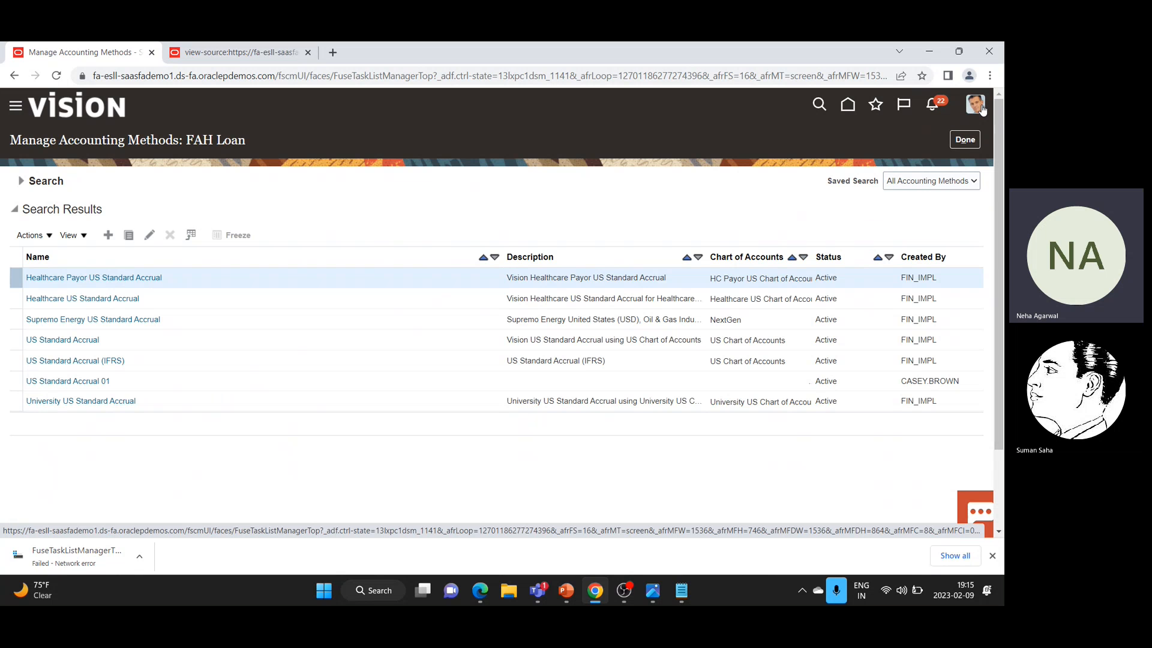
Sign out and sign back in with the implementation user ID and password saved in Notepad
left_click(959, 139)
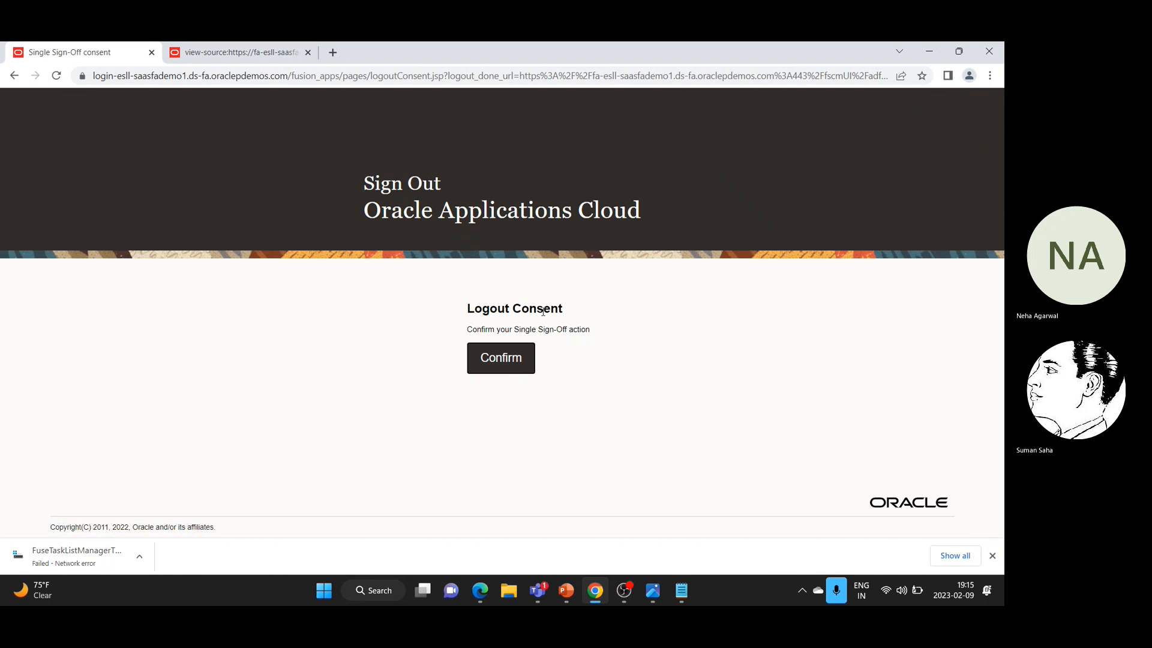
left_click(508, 360)
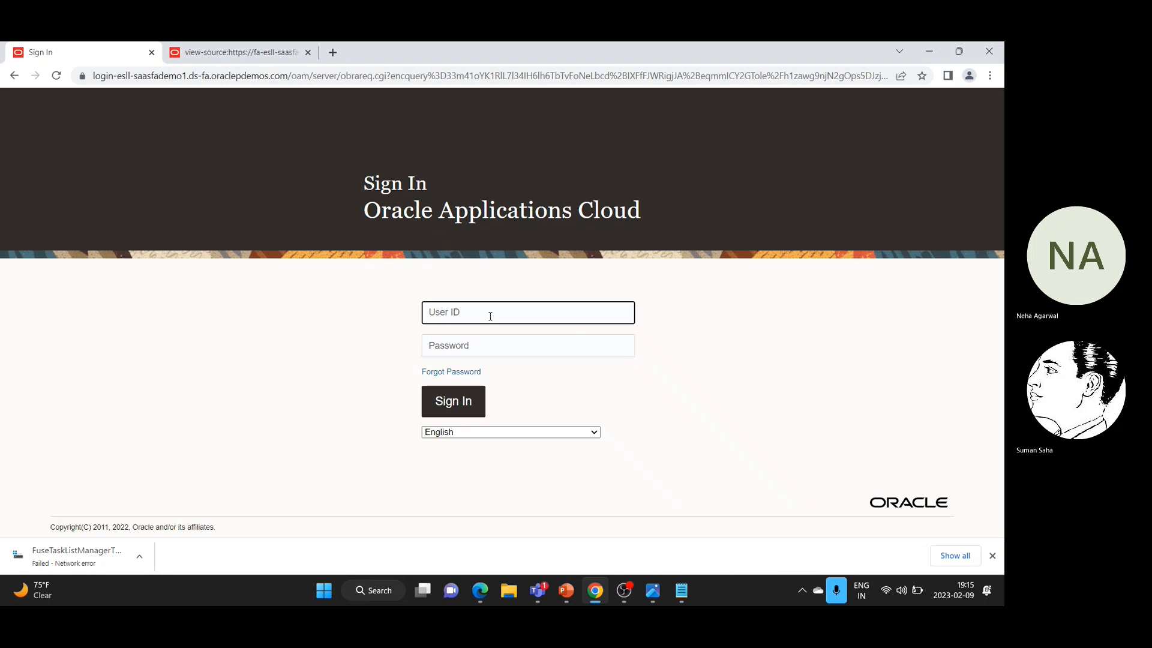
key("ctrl+v")
left_click(518, 354)
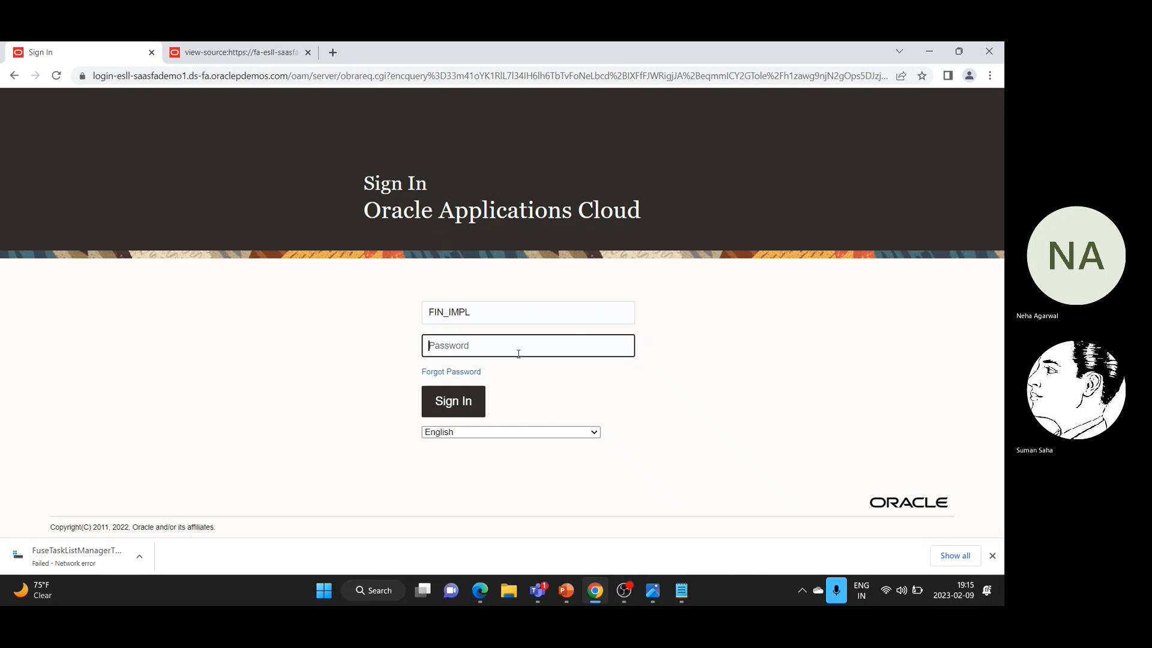
key("alt+Tab")
key("alt+Tab")
key("alt+Tab")
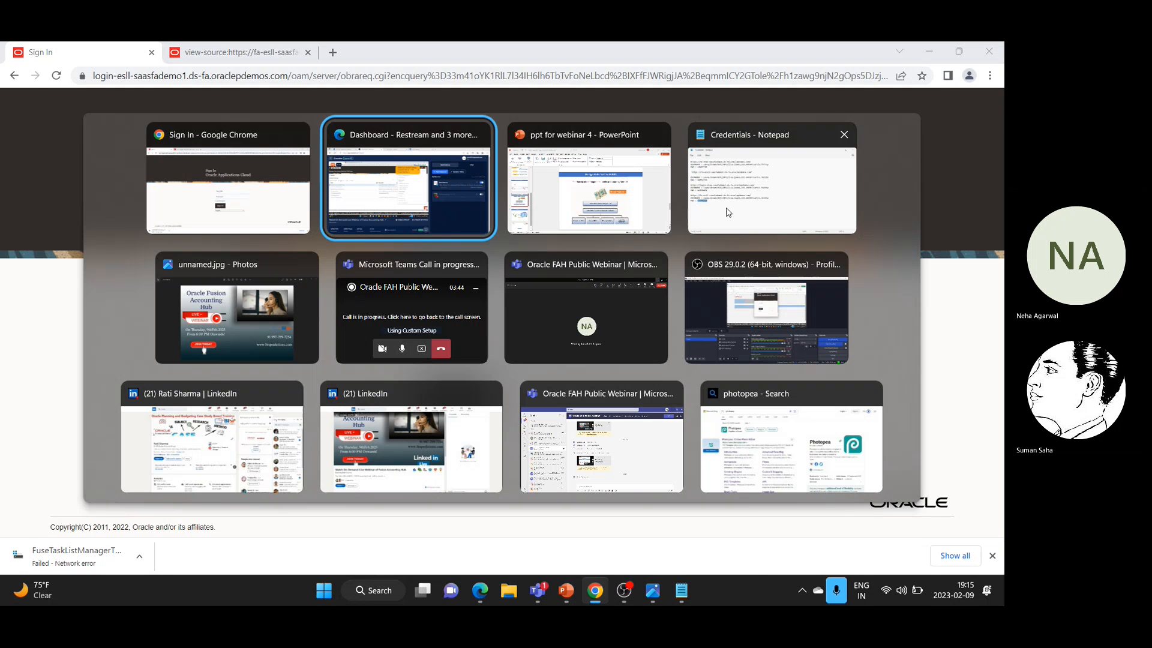
key("alt+Tab")
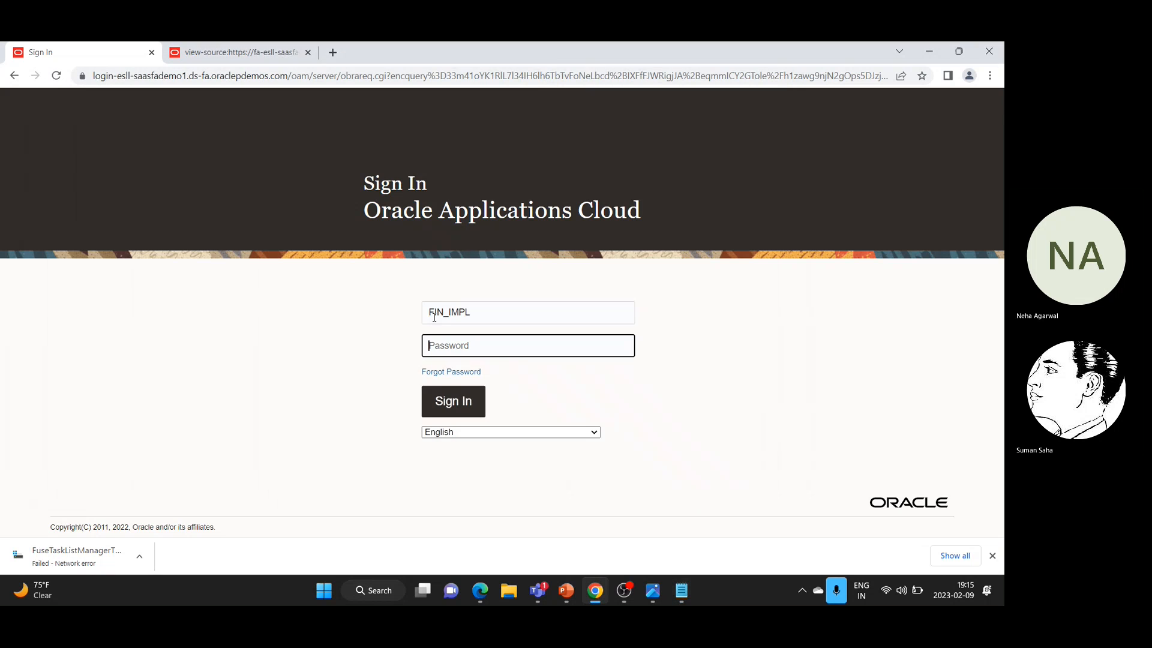
key("ctrl+v")
left_click(469, 408)
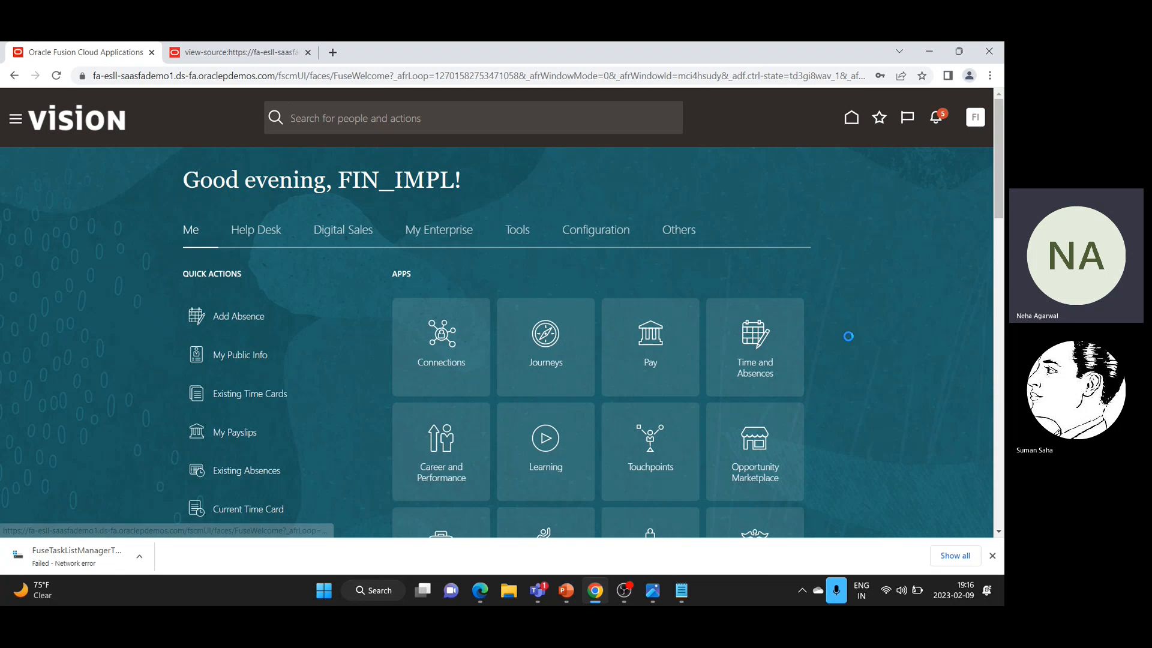
Show Accounting Transformation tasks for the Fusion Accounting Hub offering and open the subledger application scope list
left_click(766, 315)
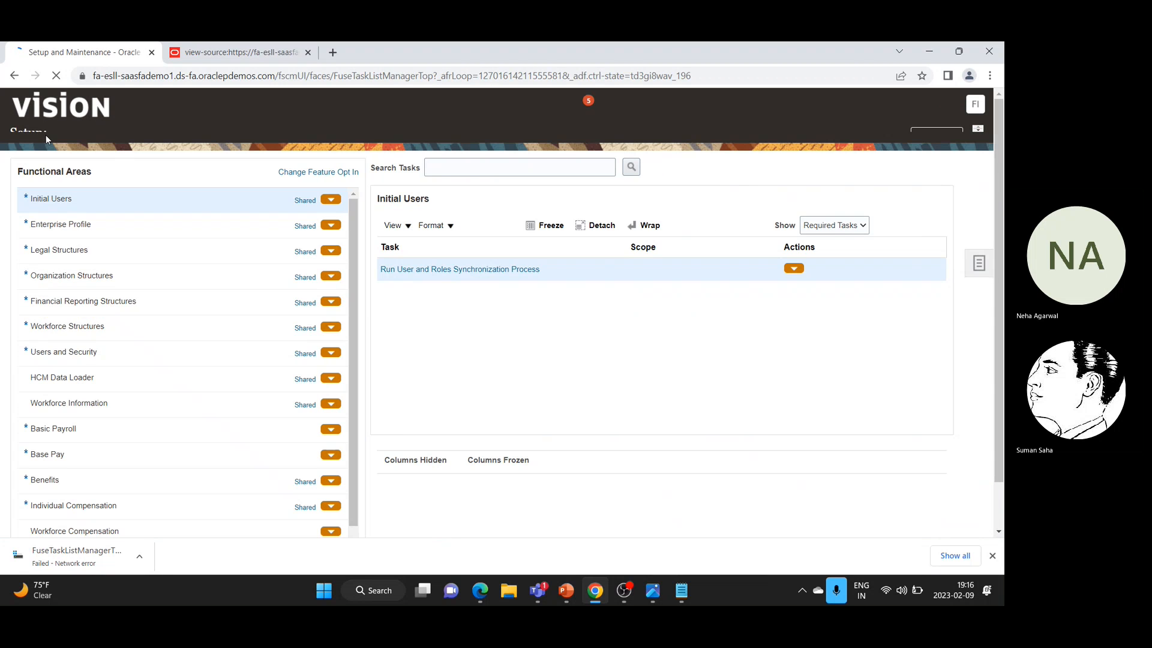
left_click(224, 136)
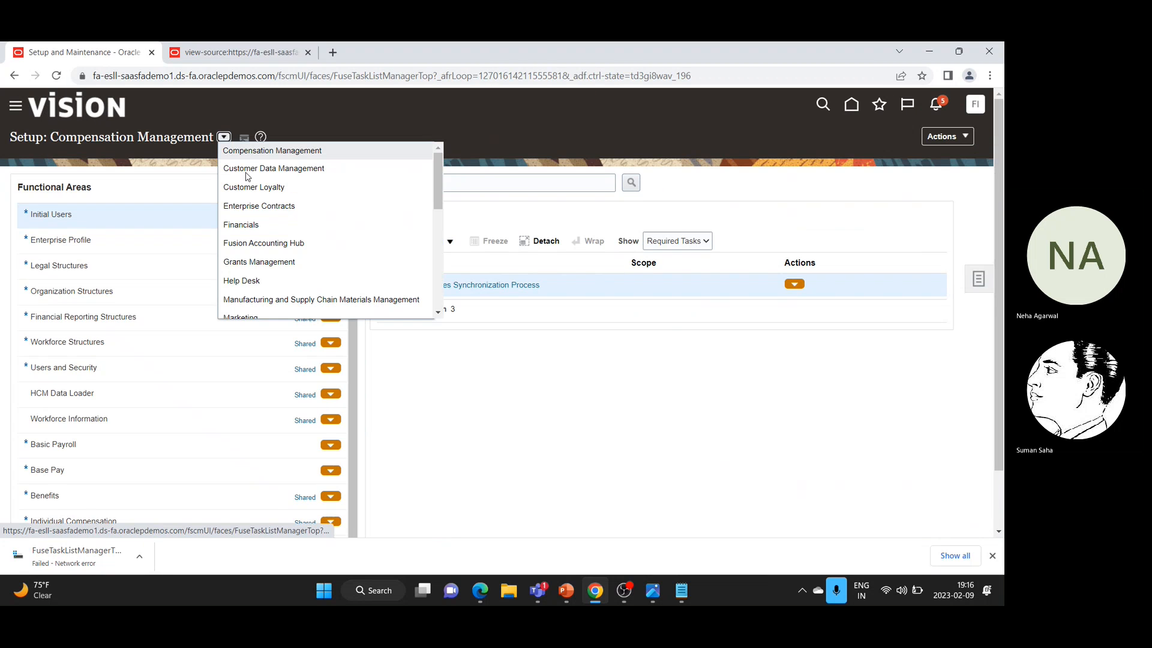
left_click(280, 245)
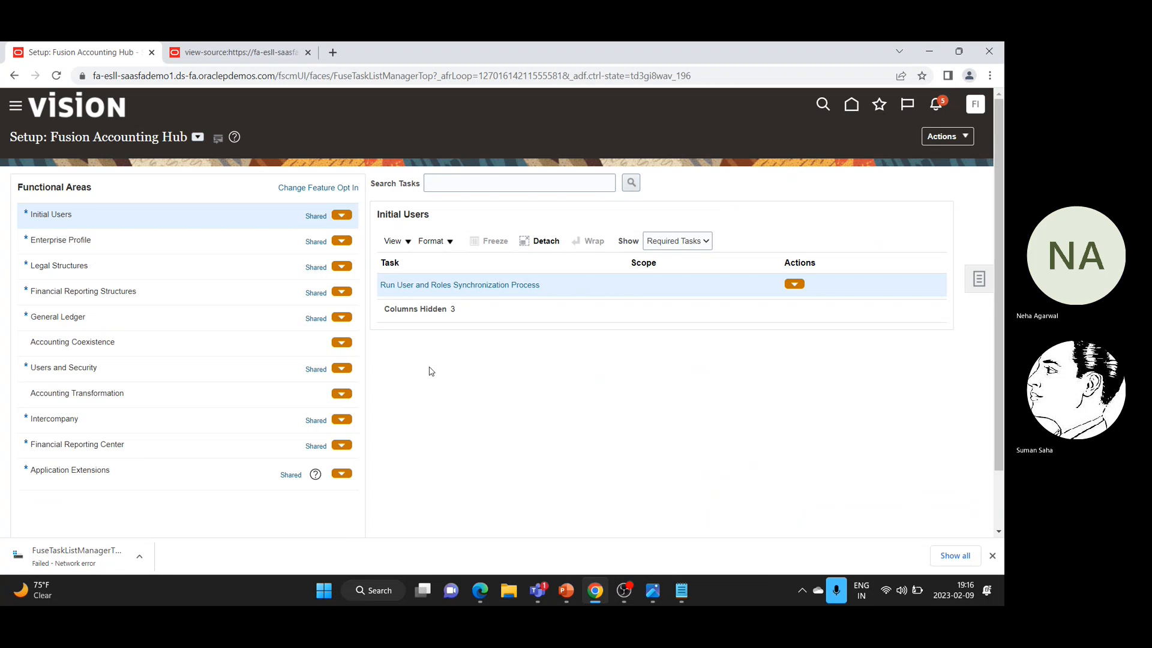
left_click(167, 398)
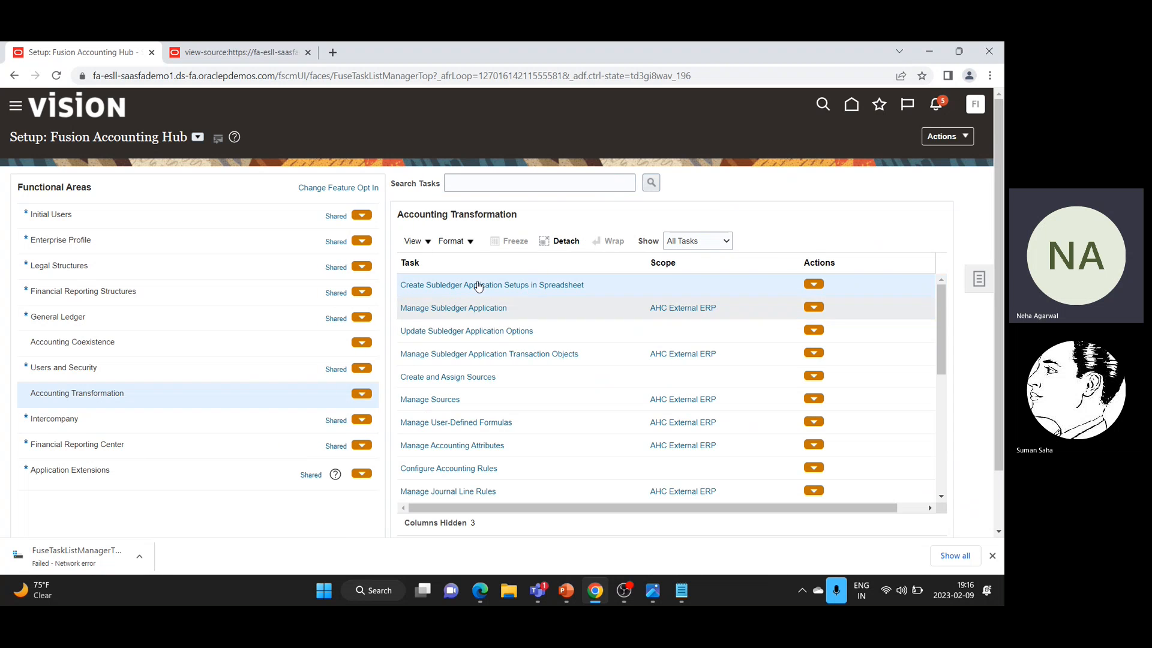
left_click(691, 309)
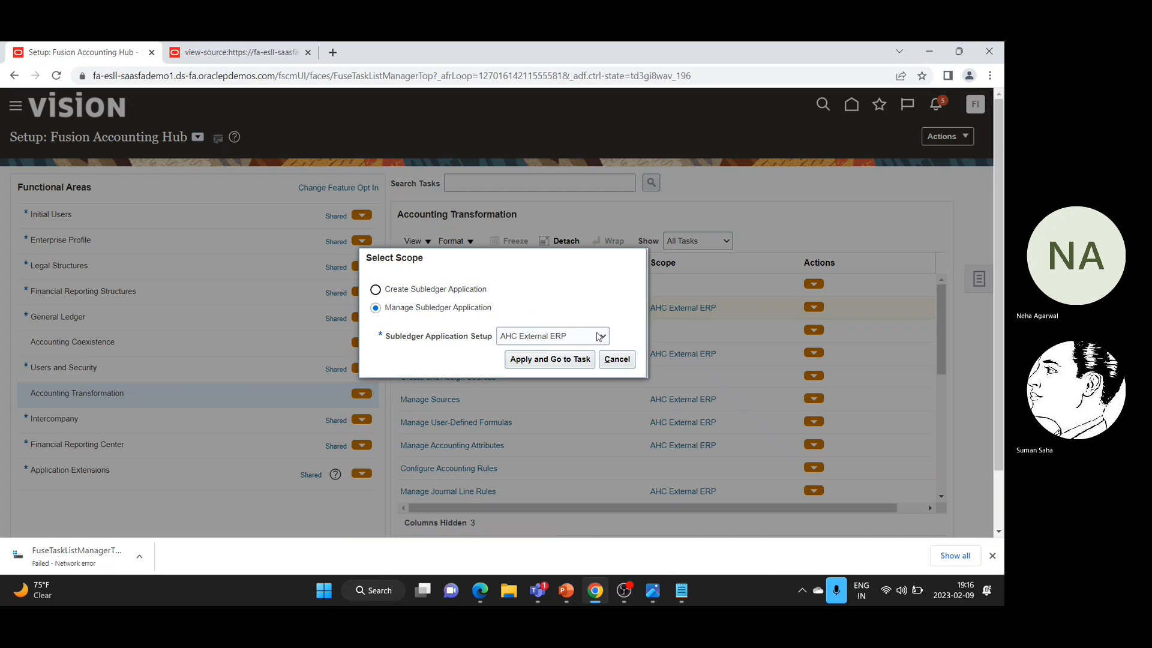
left_click(552, 337)
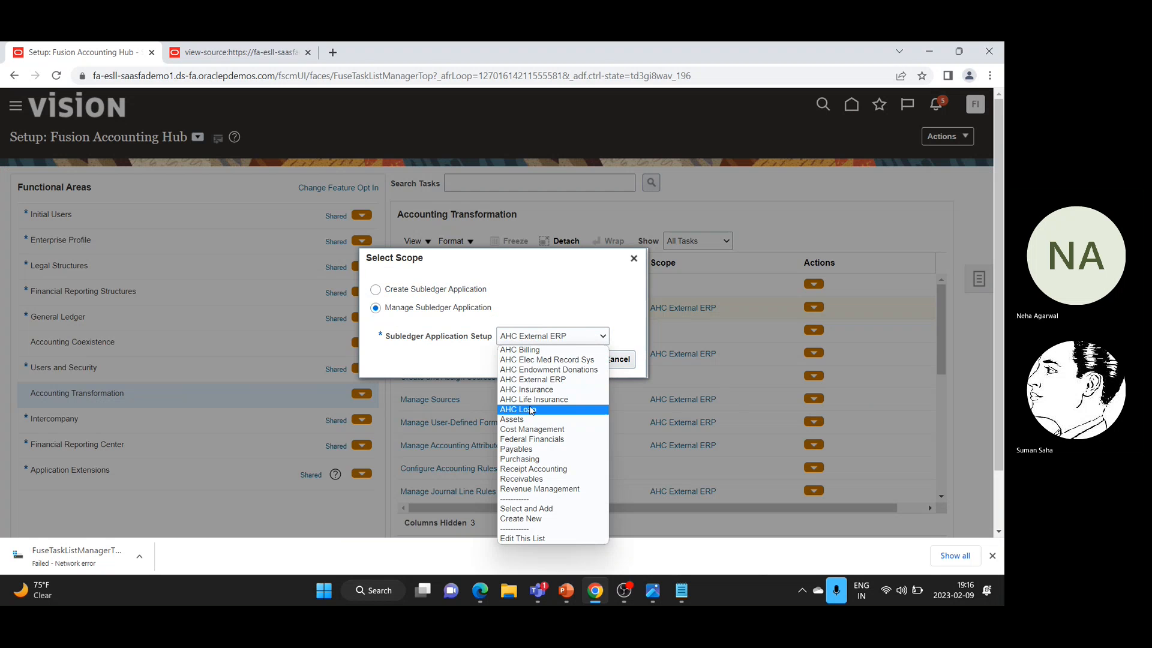
Scope the tasks to AHC Loan, then open Manage Accounting Methods with search criteria expanded
left_click(588, 342)
left_click(540, 410)
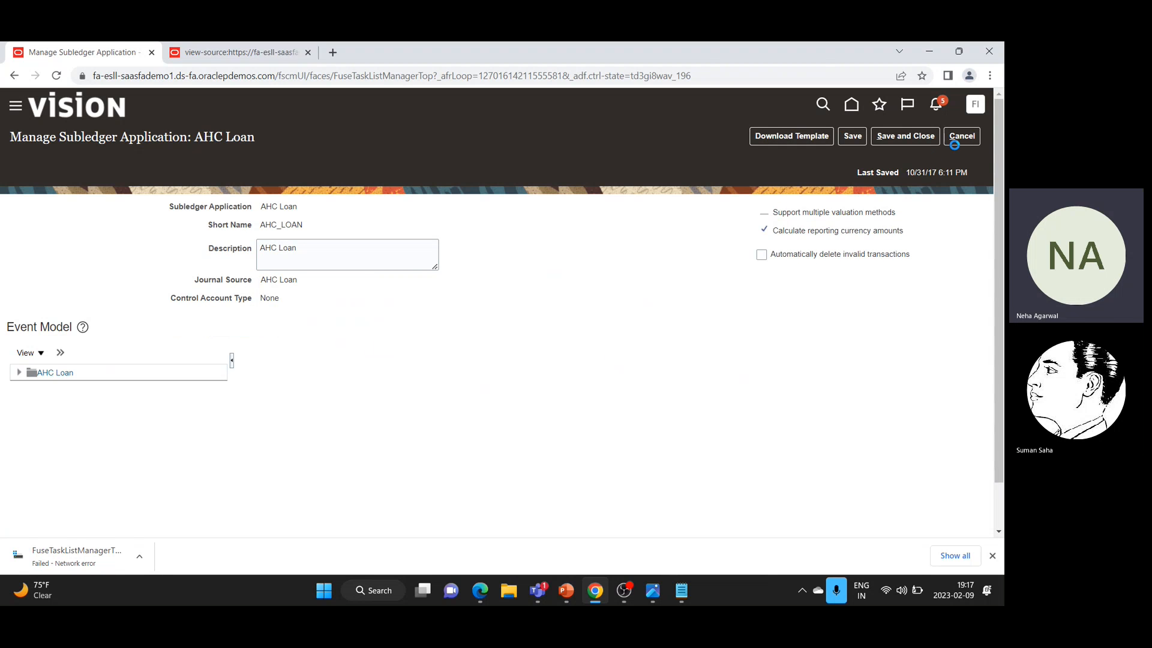
left_click(960, 142)
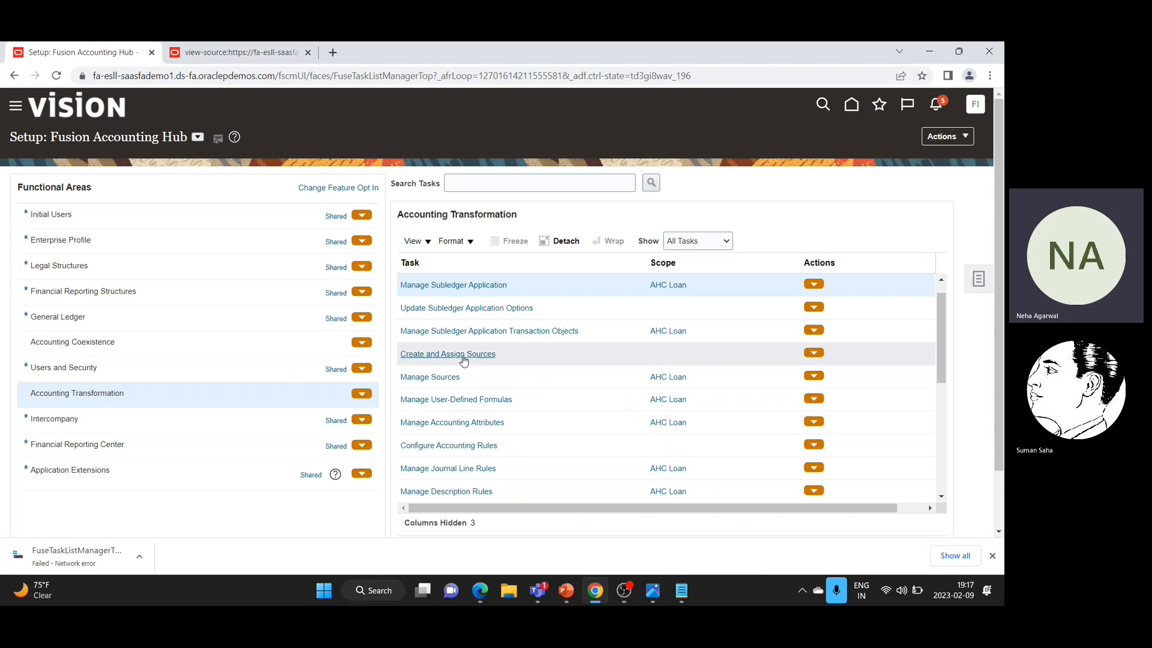
scroll(488, 438, "down", 2)
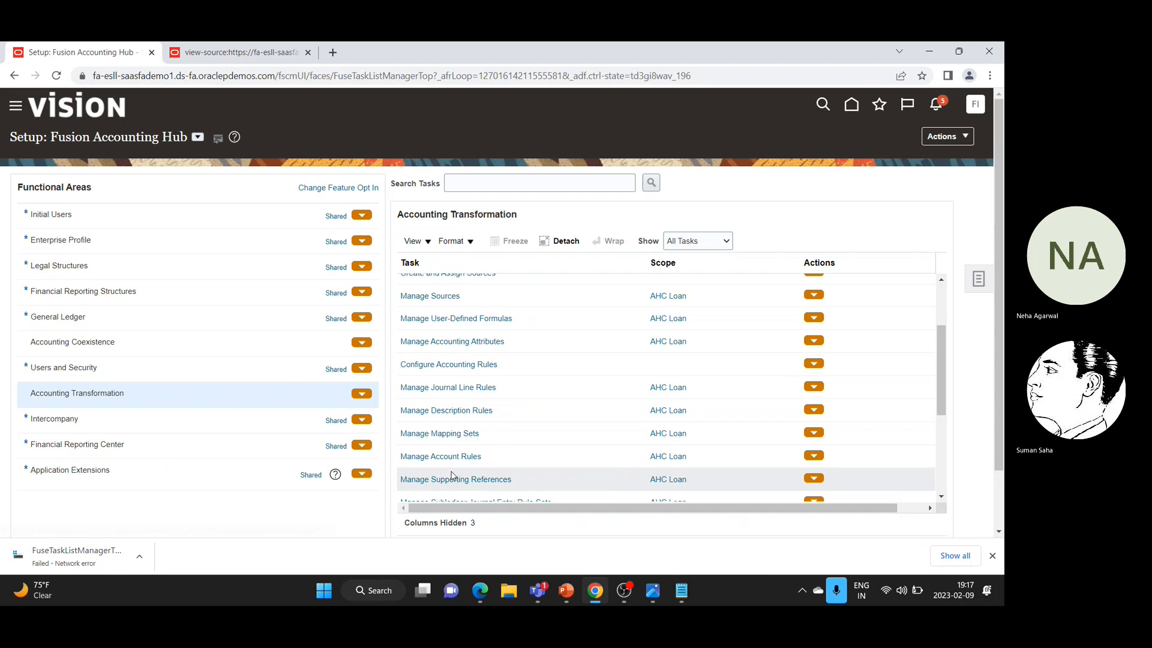
scroll(451, 473, "down", 2)
left_click(457, 442)
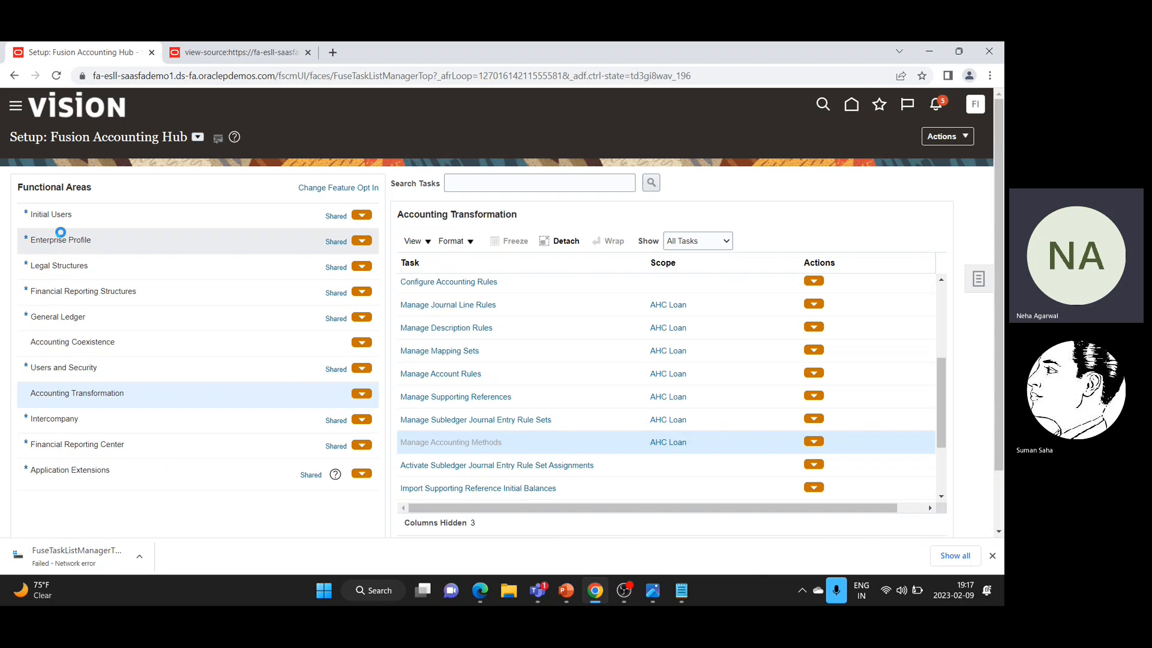
left_click(47, 182)
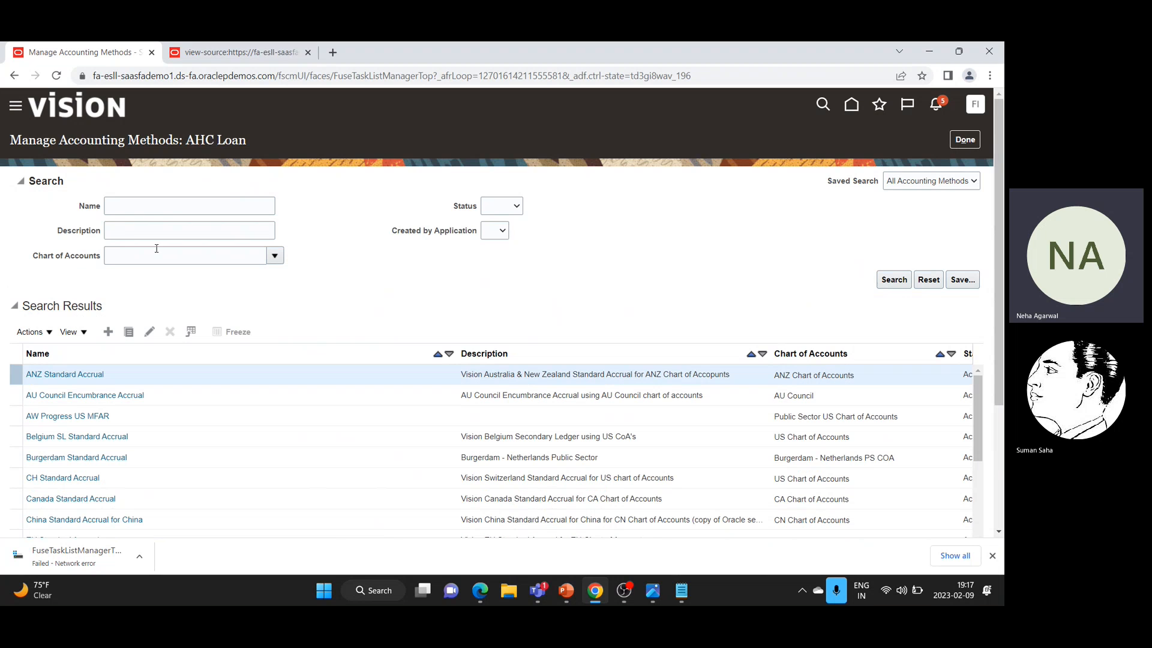
Search accounting methods for 'US Starndard' and open US Standard Accrual
left_click(165, 204)
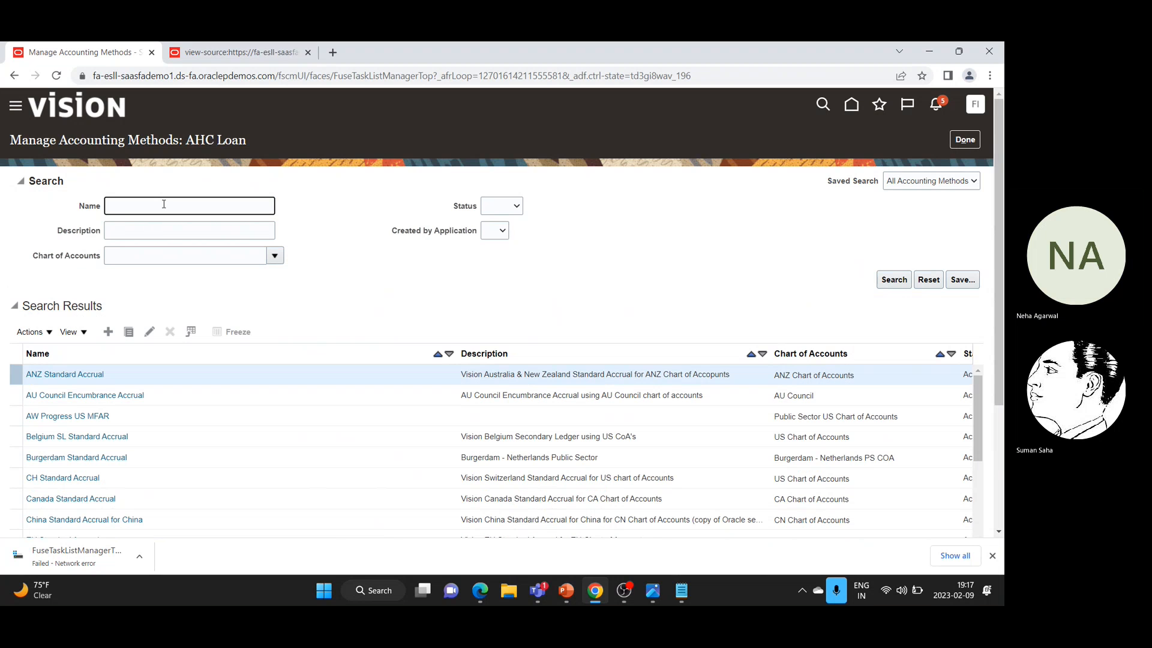
type("US Starndard")
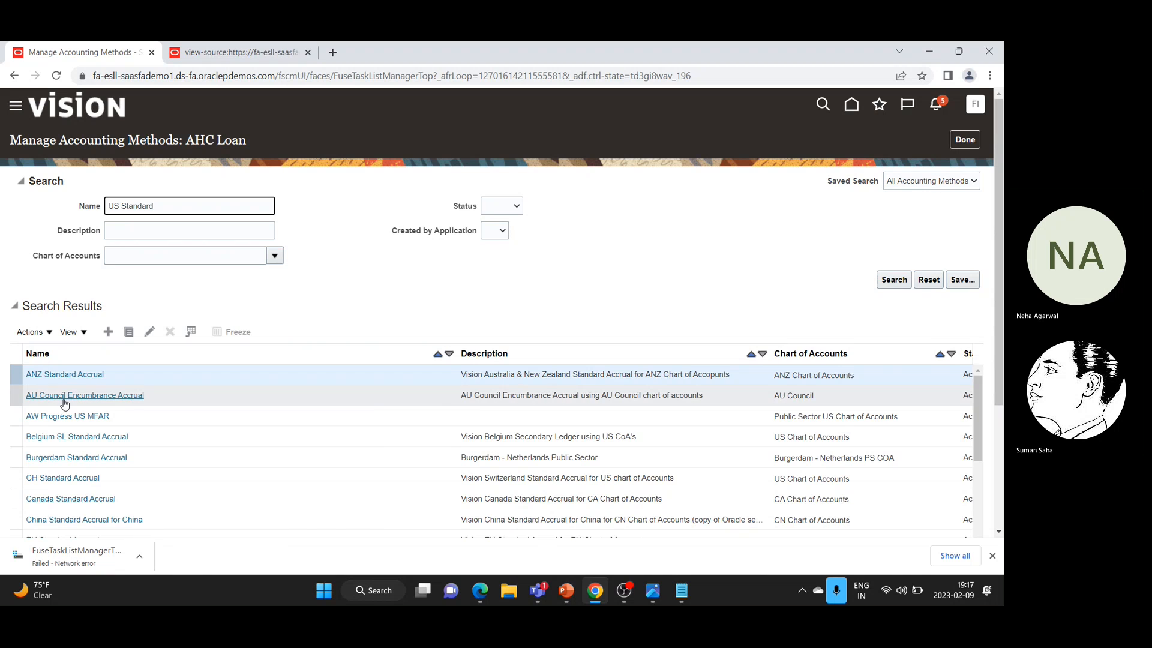
key("Return")
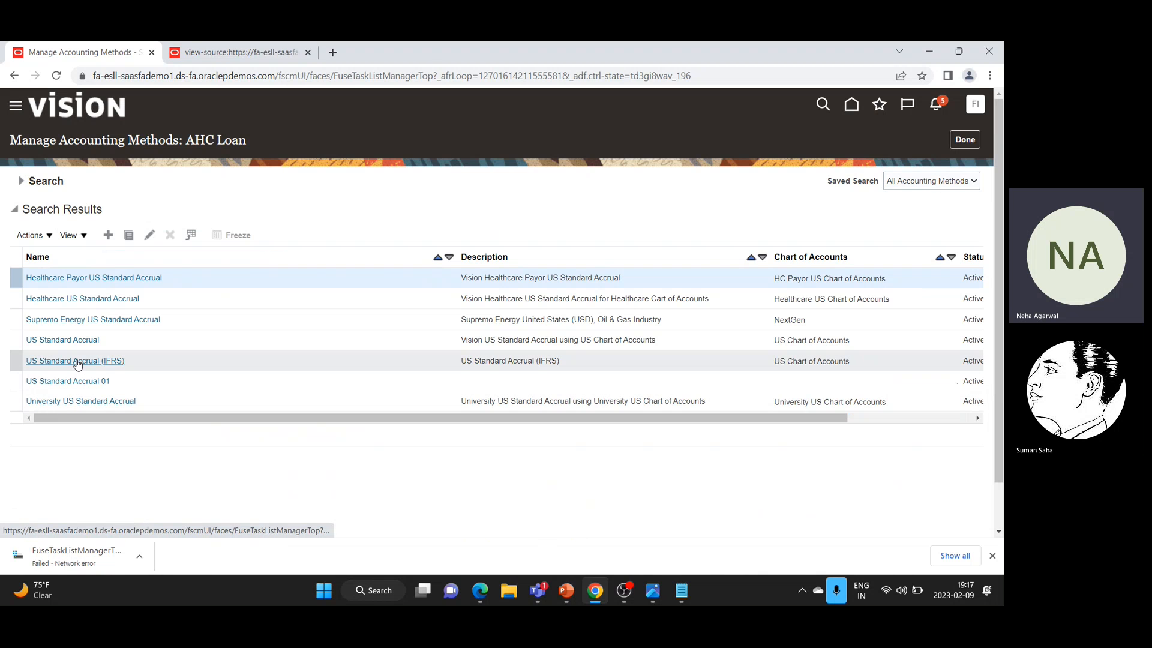
left_click(78, 342)
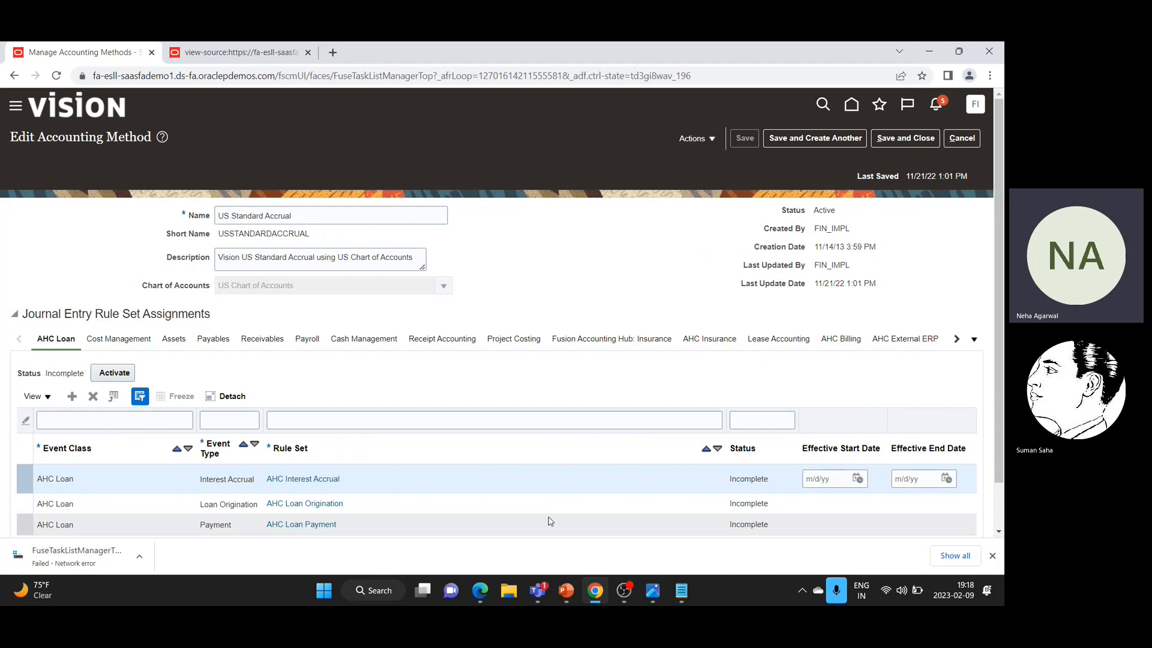
Activate the AHC Loan rule set assignments in US Standard Accrual, confirm them as Active, and save and close
left_click(118, 373)
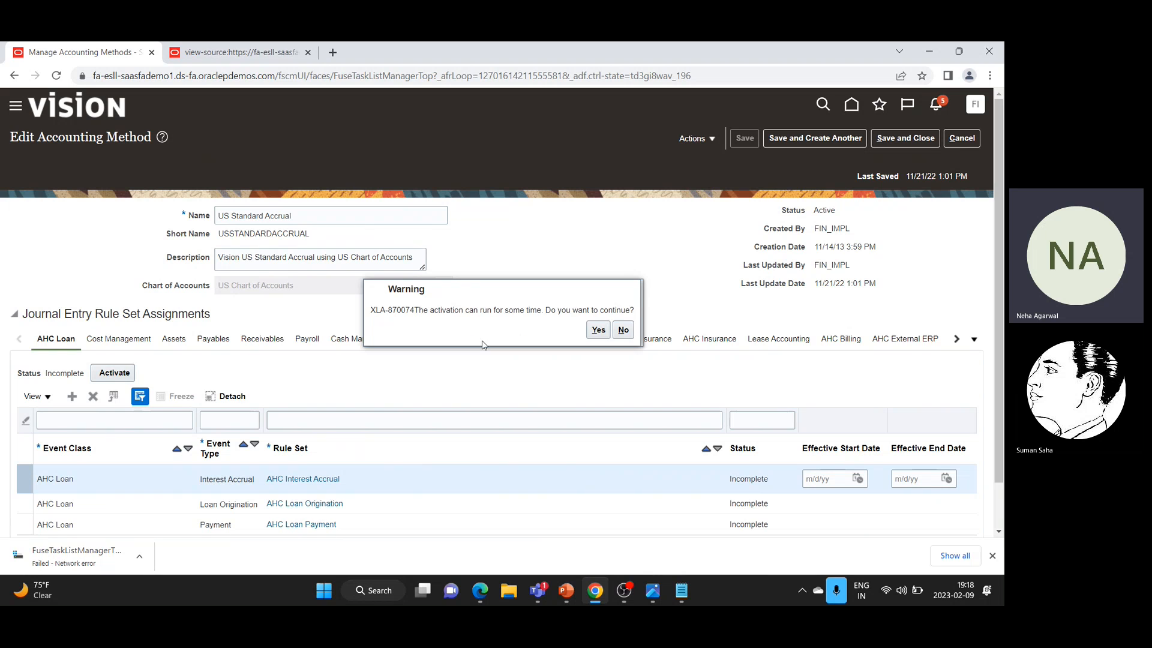
left_click(599, 331)
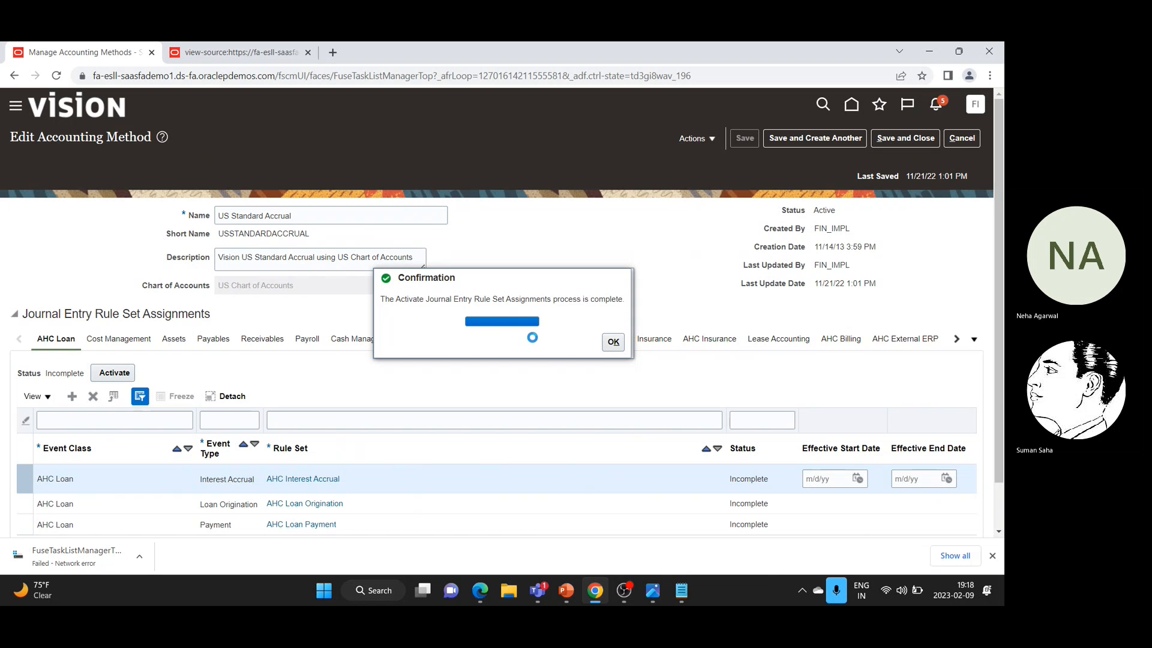
left_click(619, 346)
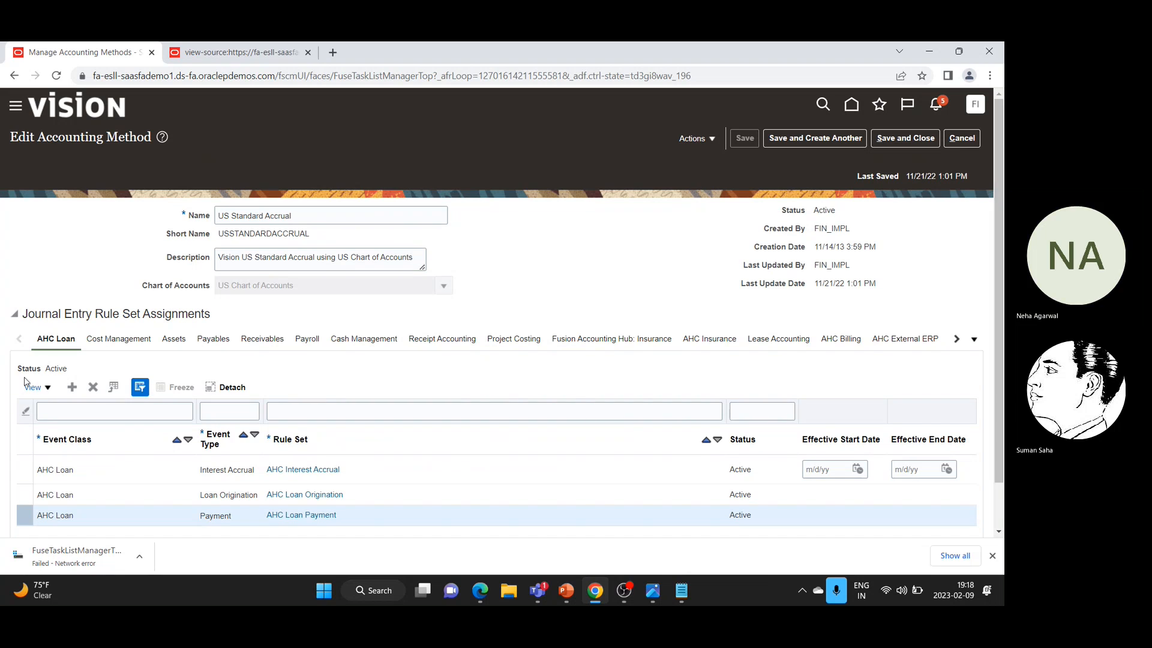
left_click_drag(45, 369, 72, 371)
left_click(86, 370)
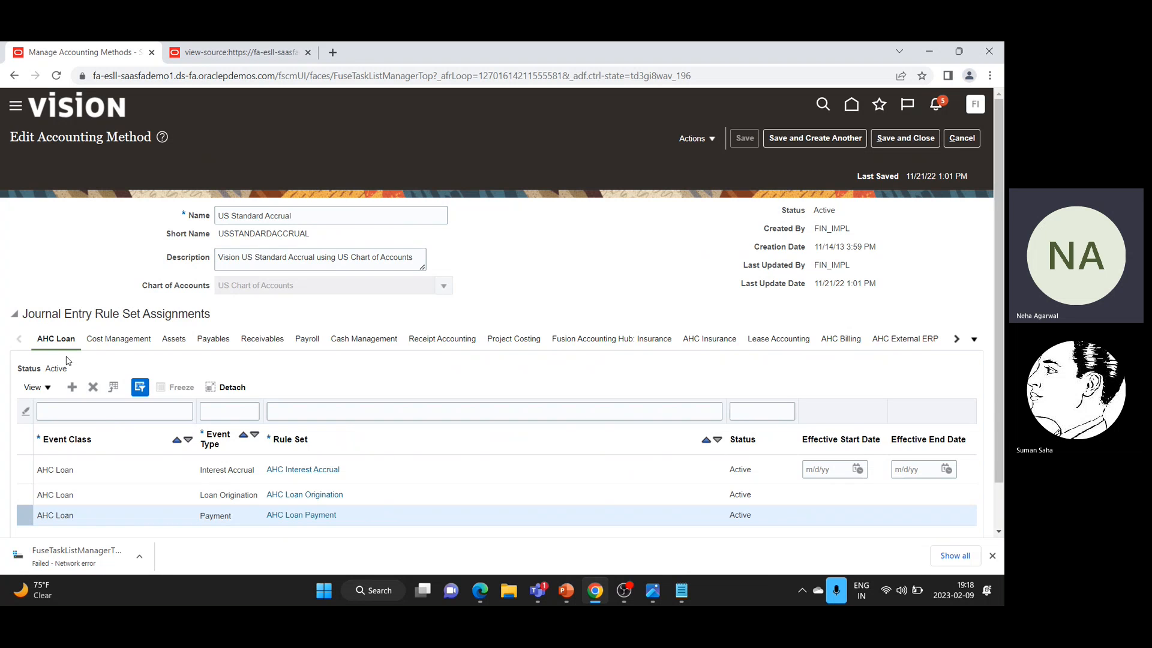
left_click(909, 140)
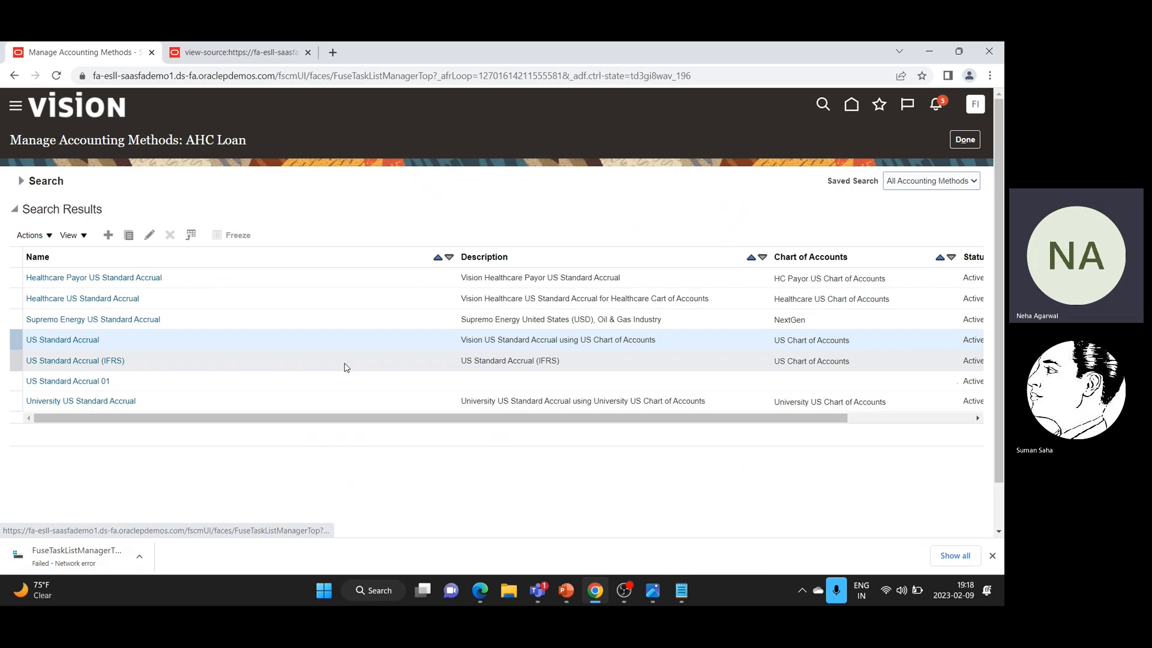
Go to the General Ledger setup tasks and pick US Primary Ledger as the Specify Ledger Options scope
left_click(964, 141)
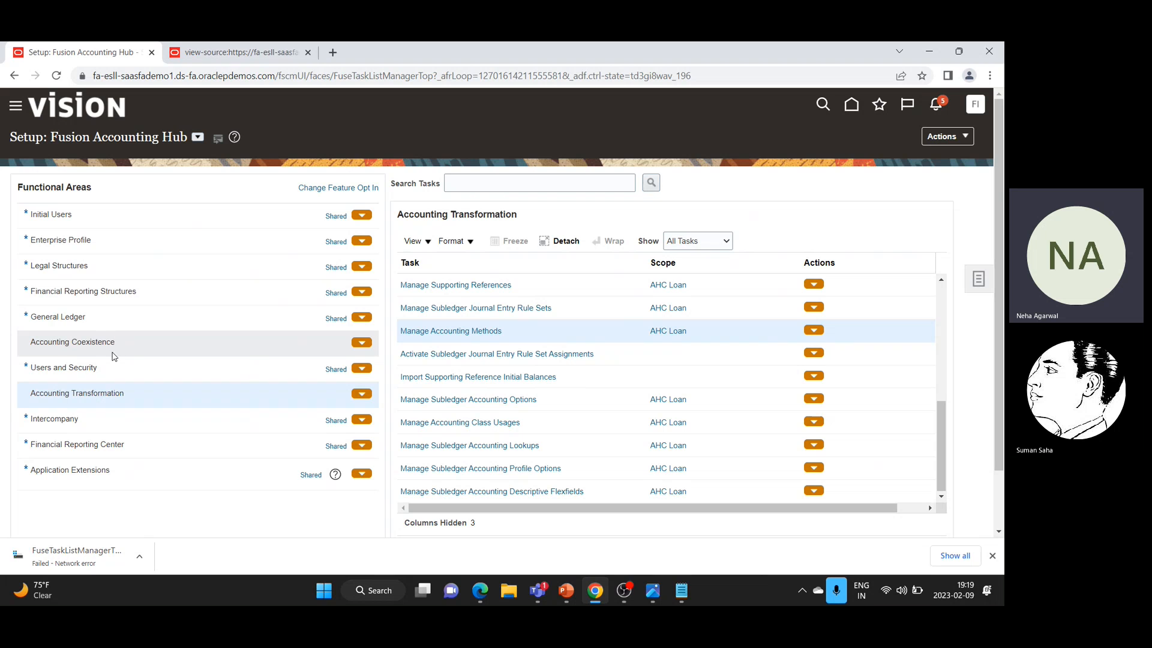
left_click(116, 318)
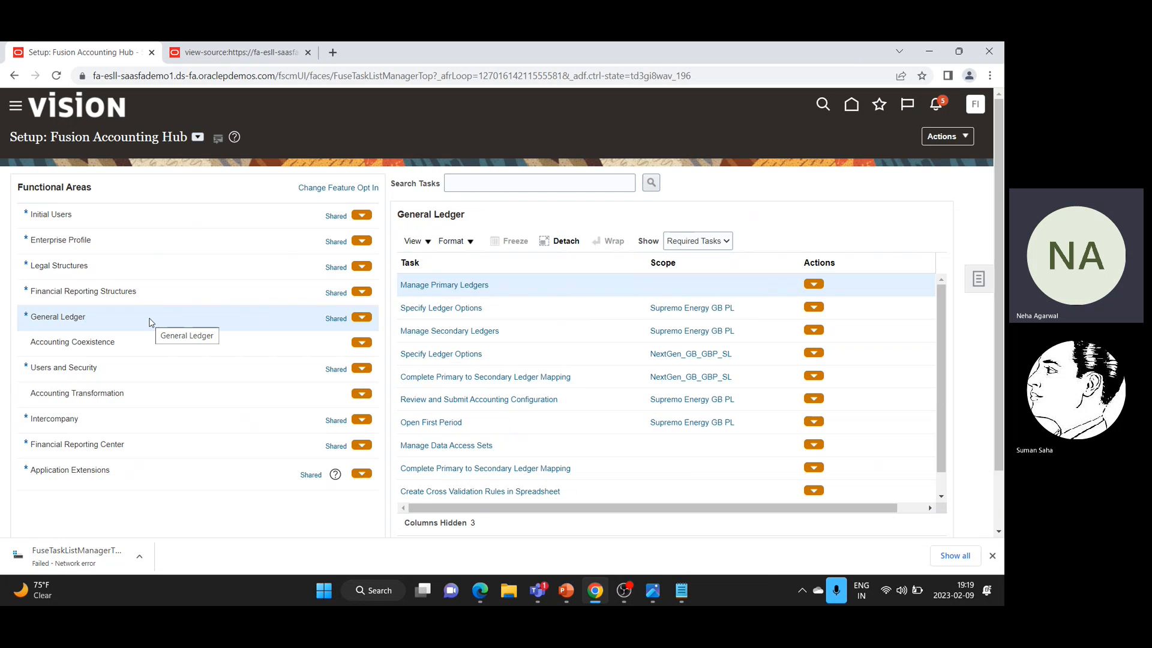
left_click(709, 307)
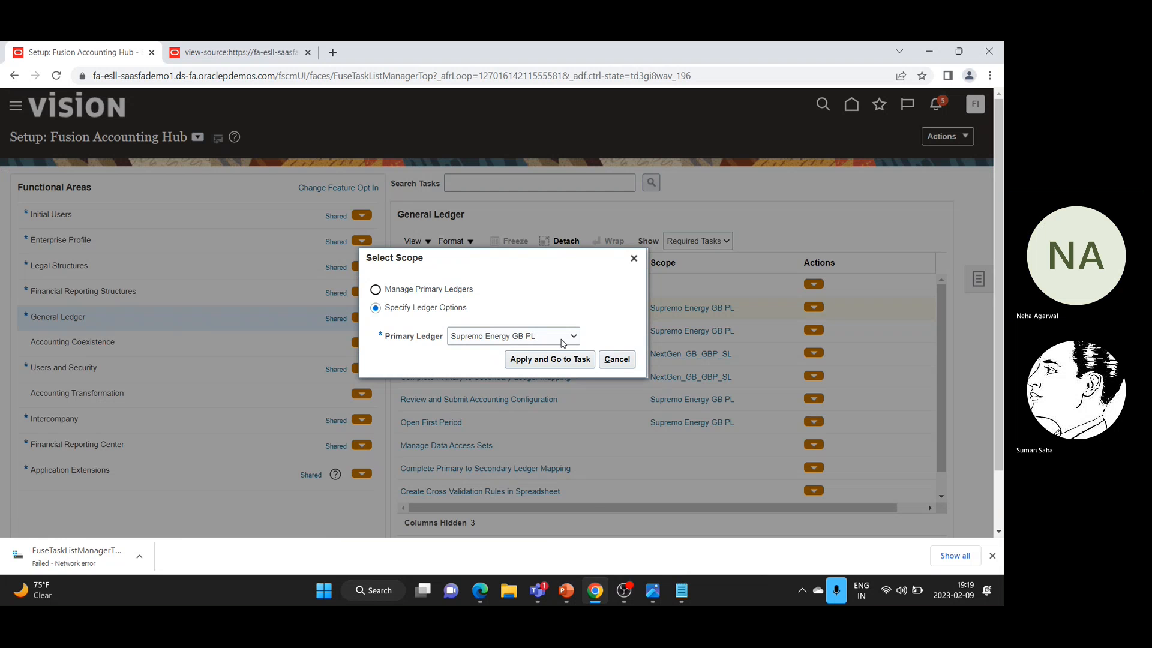
left_click(564, 337)
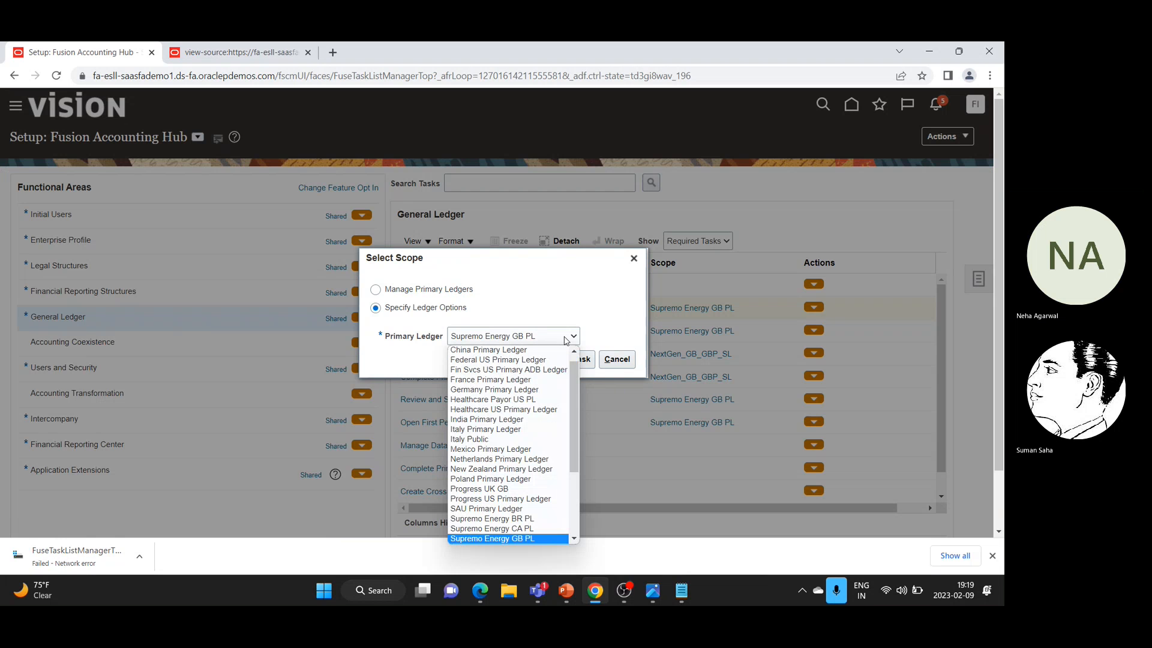
left_click_drag(574, 409, 575, 459)
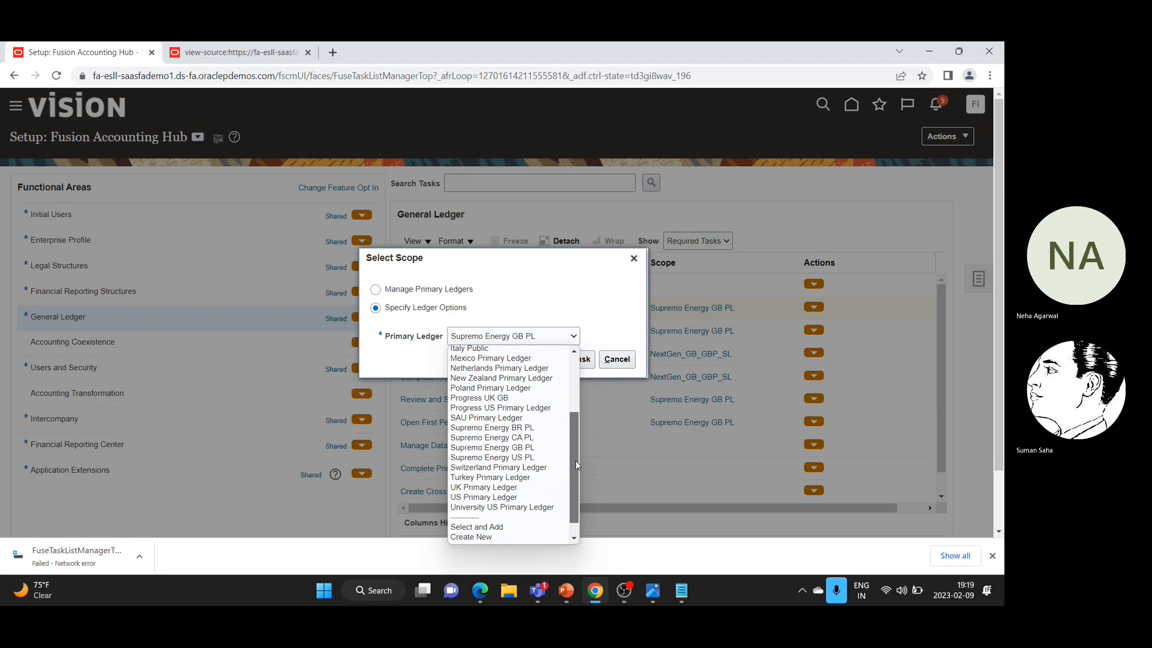
left_click(529, 498)
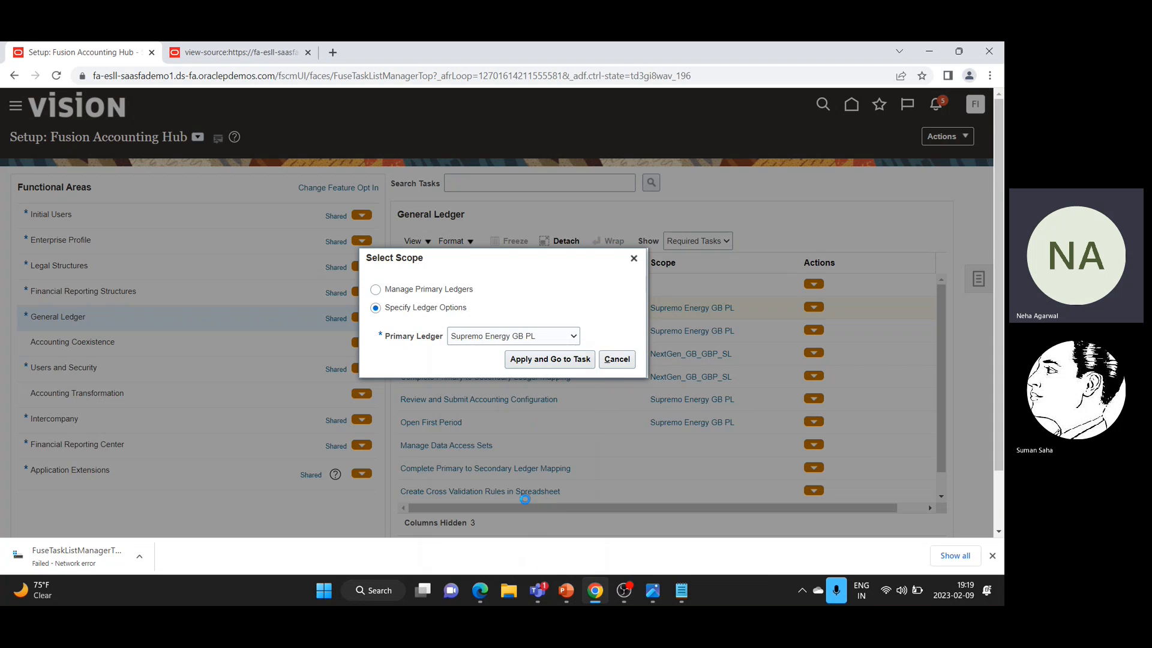
Open US Primary Ledger's ledger options, keep US Standard Accrual as the accounting method, and save
left_click(550, 360)
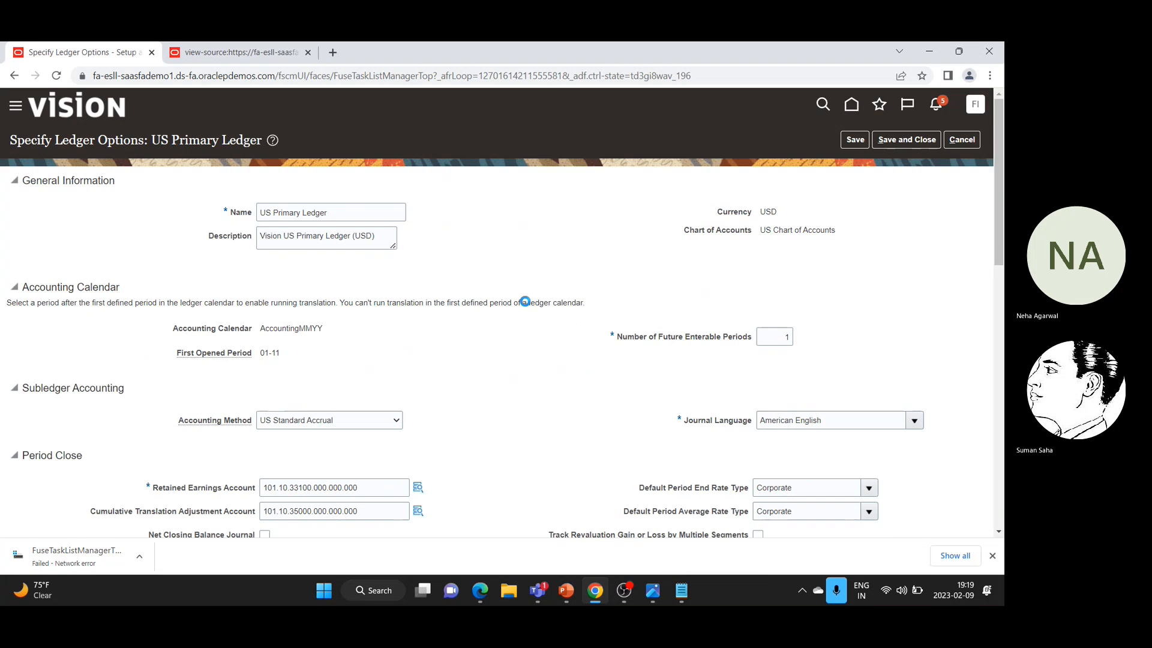
left_click_drag(259, 214, 329, 221)
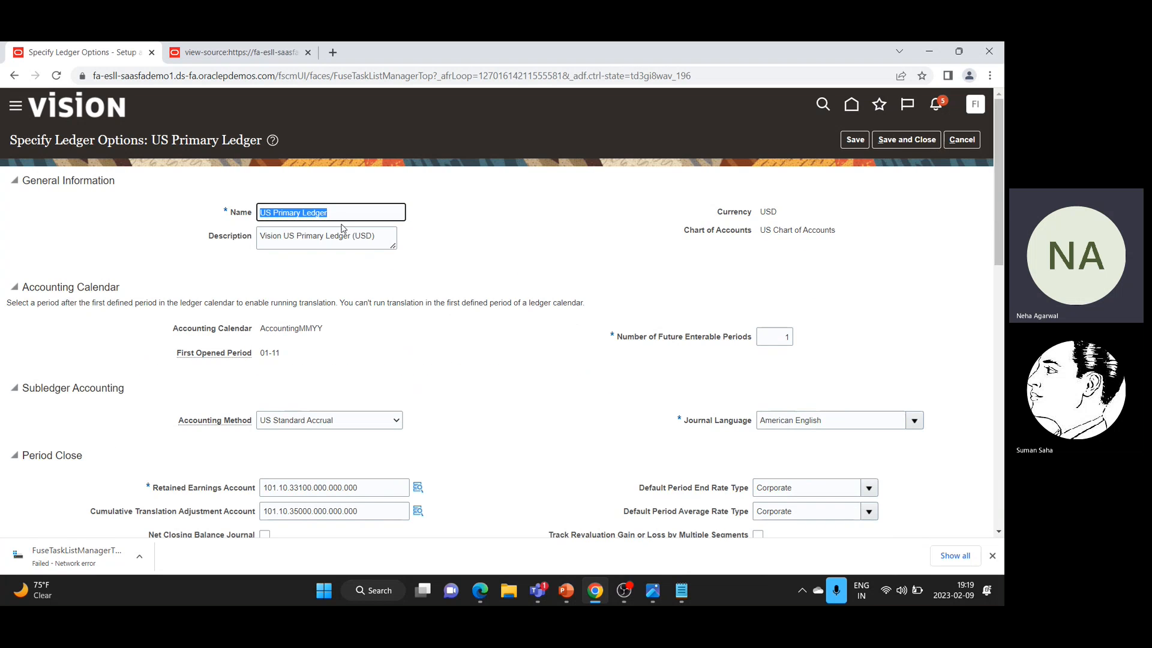
left_click_drag(759, 231, 845, 232)
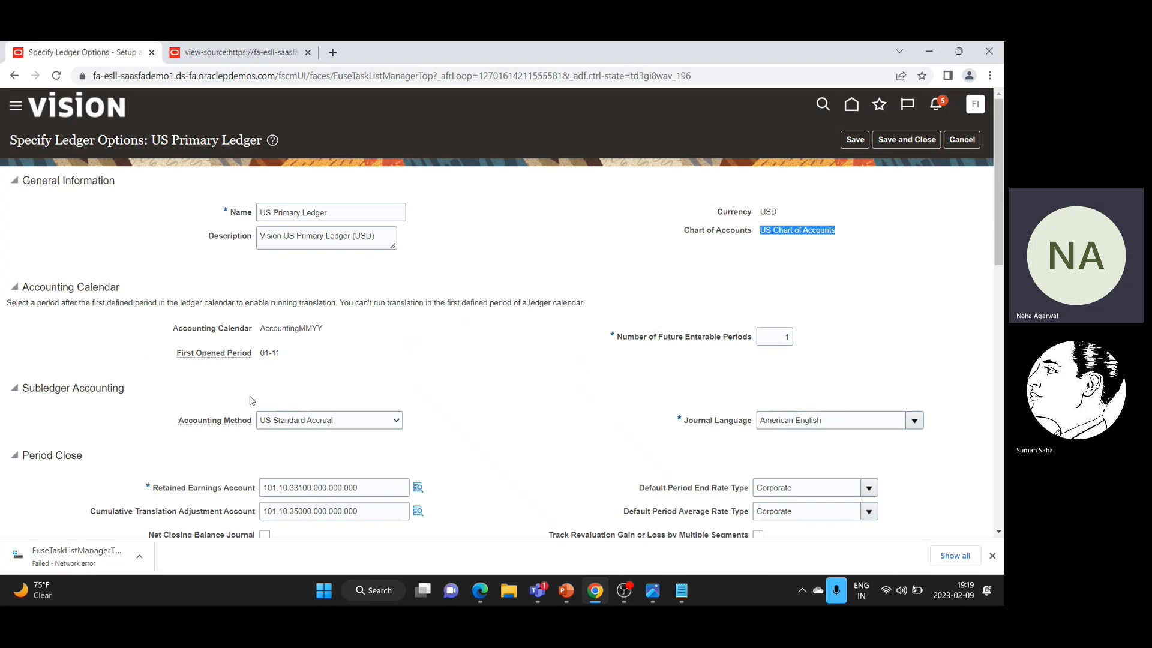
left_click(250, 426)
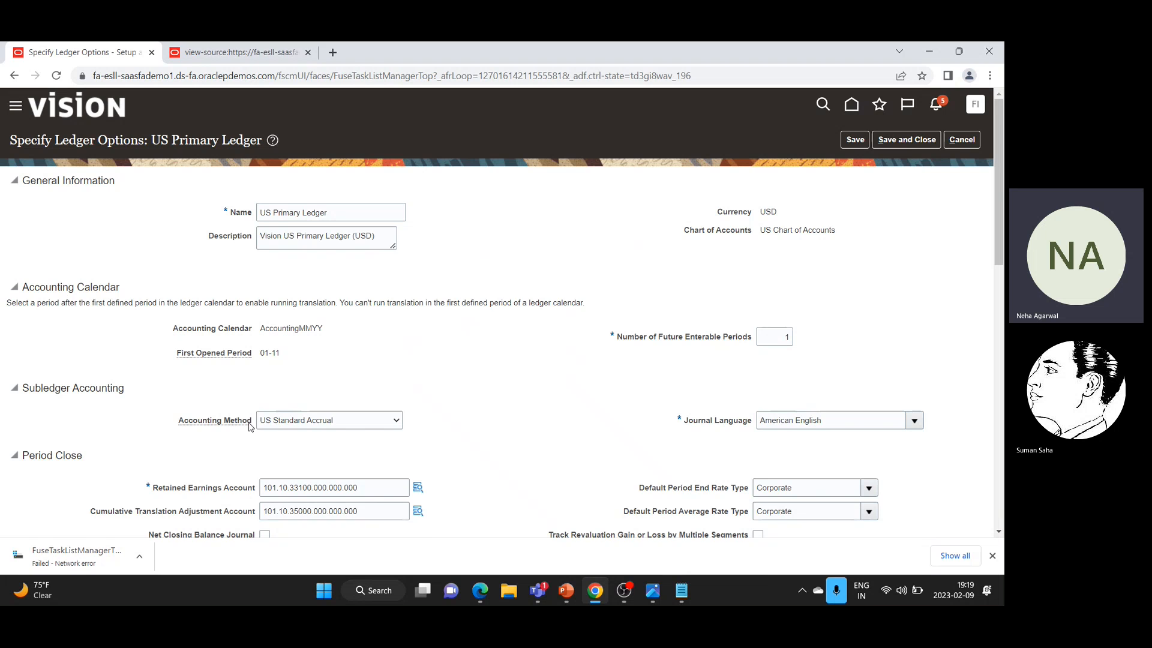
left_click(335, 420)
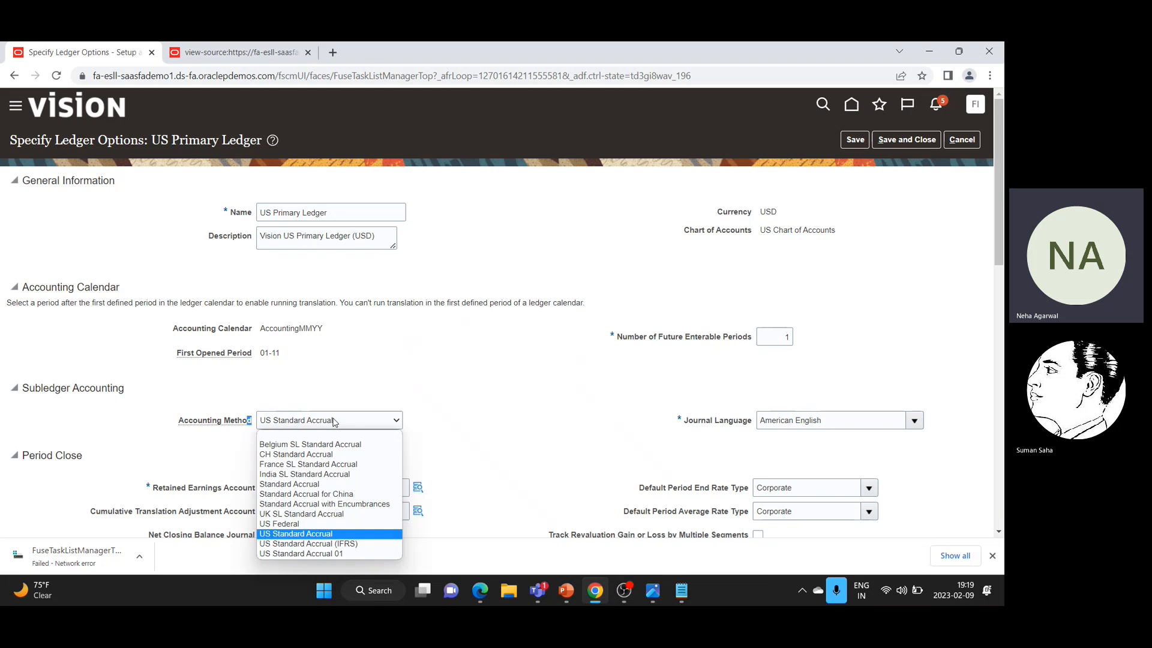
left_click(348, 534)
left_click(399, 421)
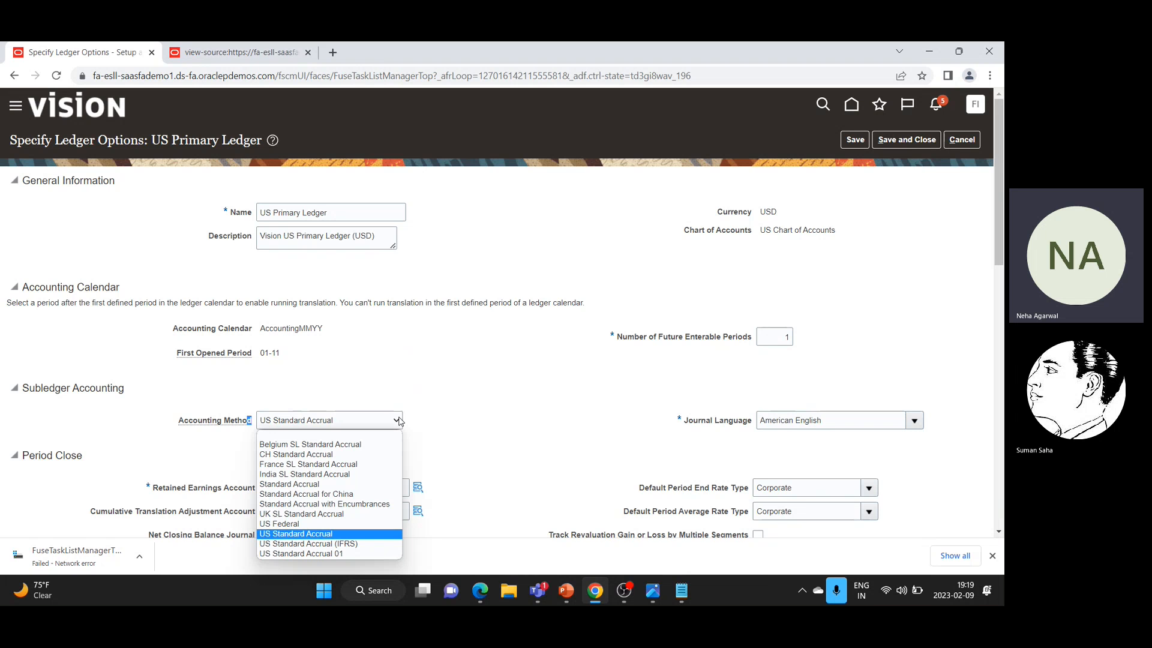
left_click(331, 524)
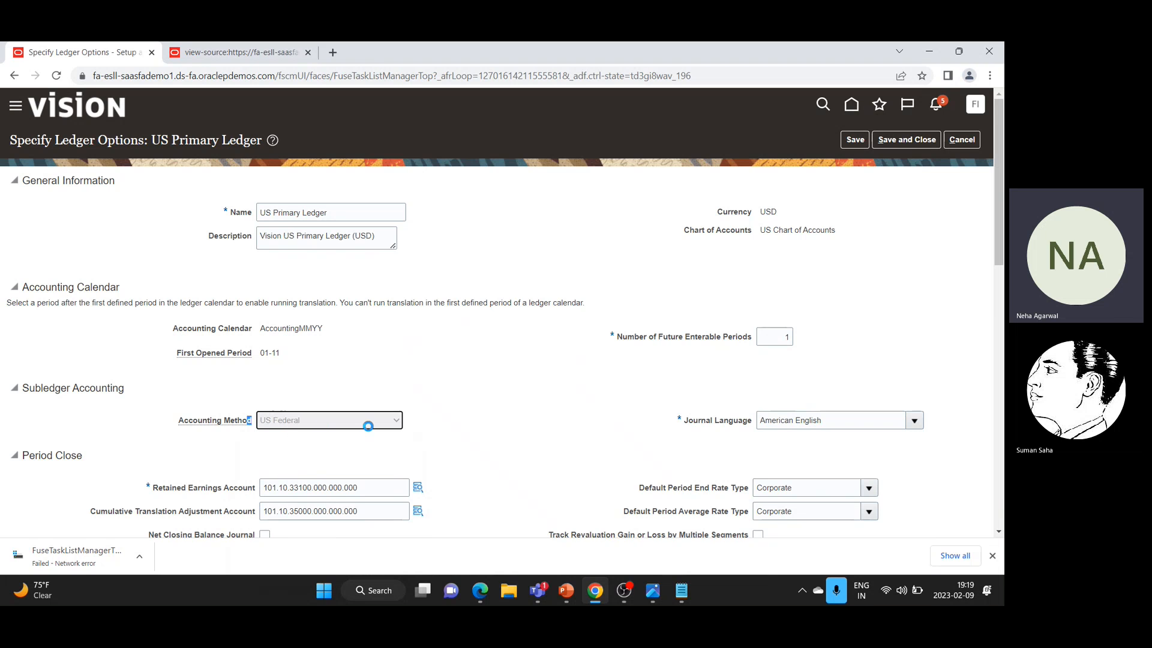
left_click(394, 422)
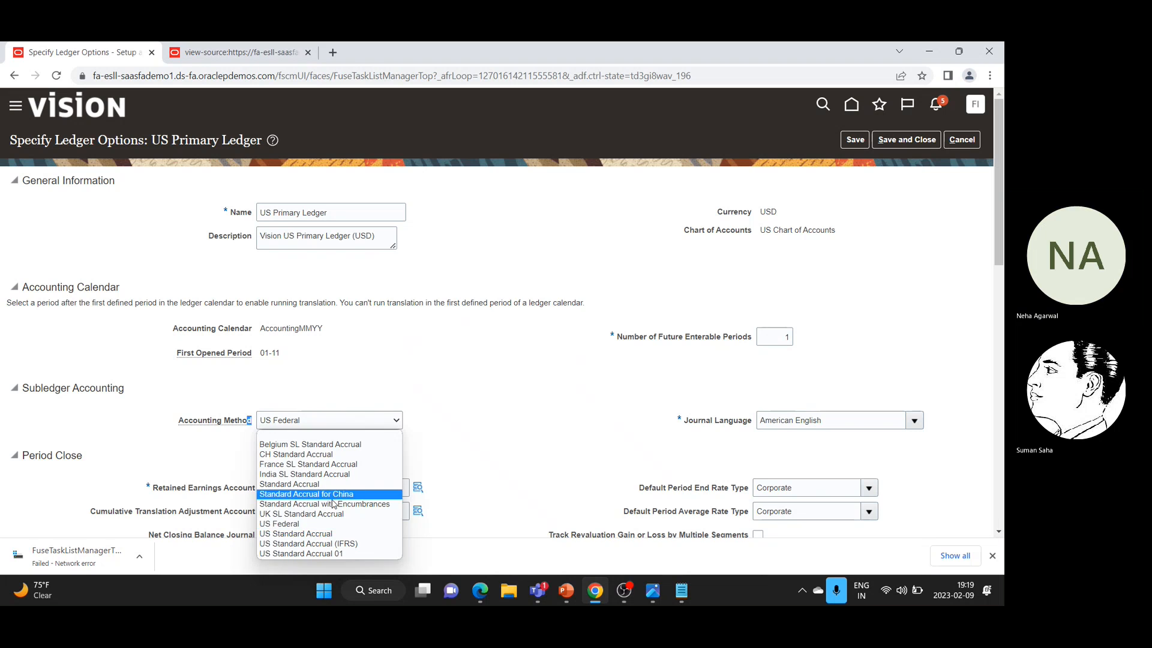
left_click(305, 533)
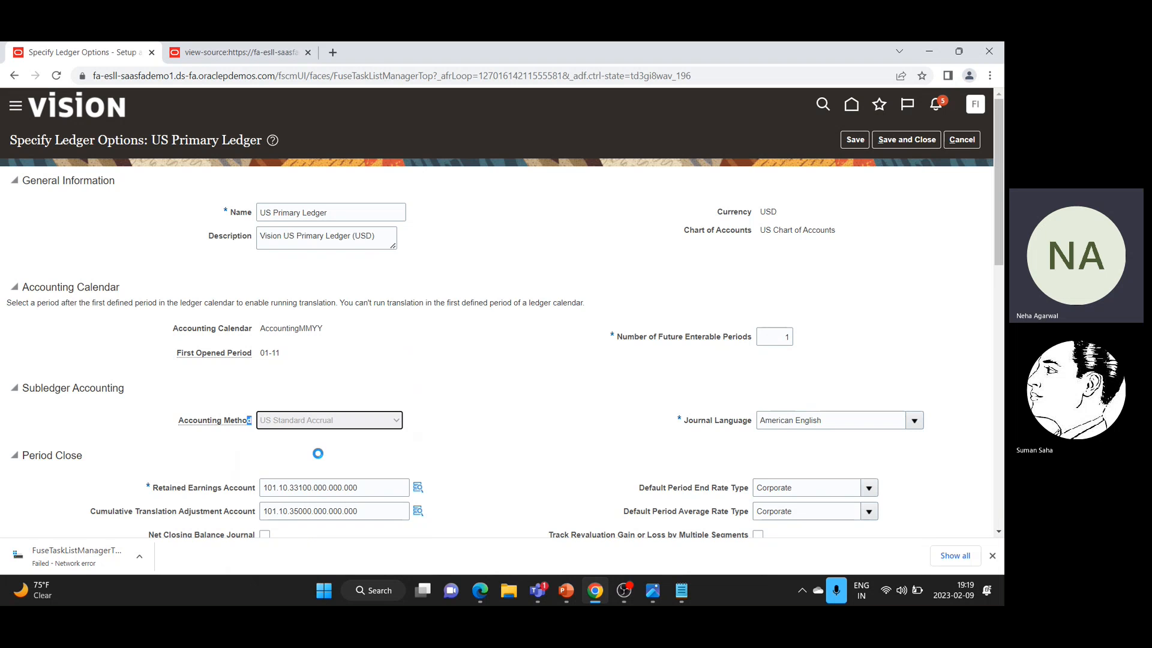
left_click(907, 139)
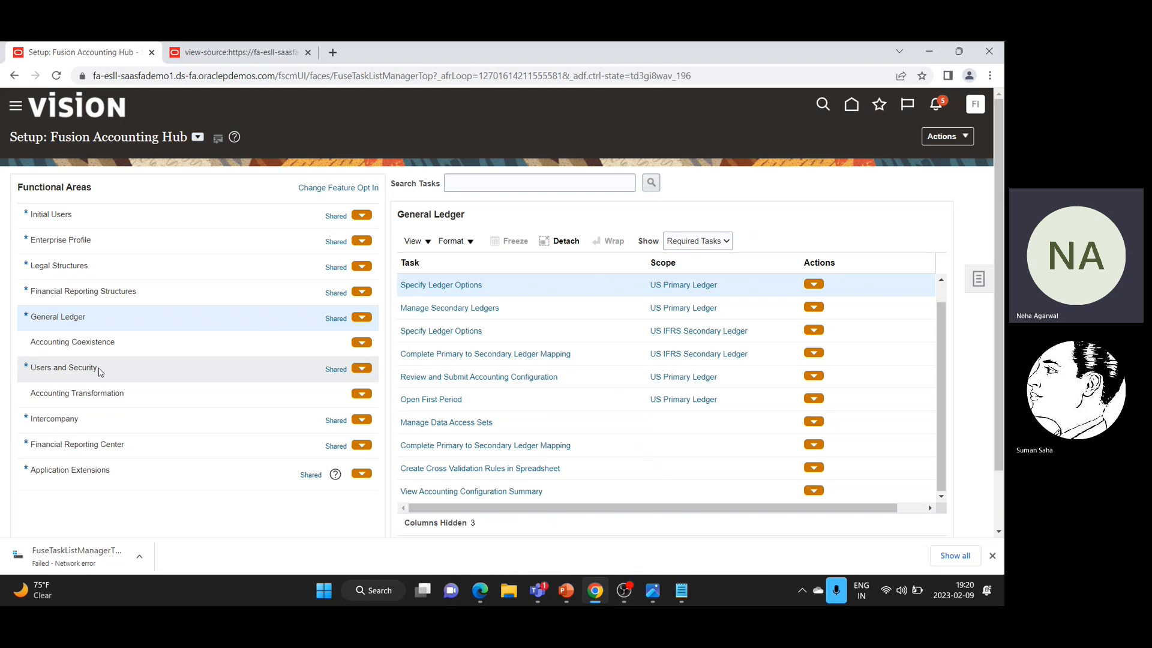
Show the Accounting Transformation setup tasks, then return to PowerPoint at slide 7, Transaction Upload Template
left_click(96, 391)
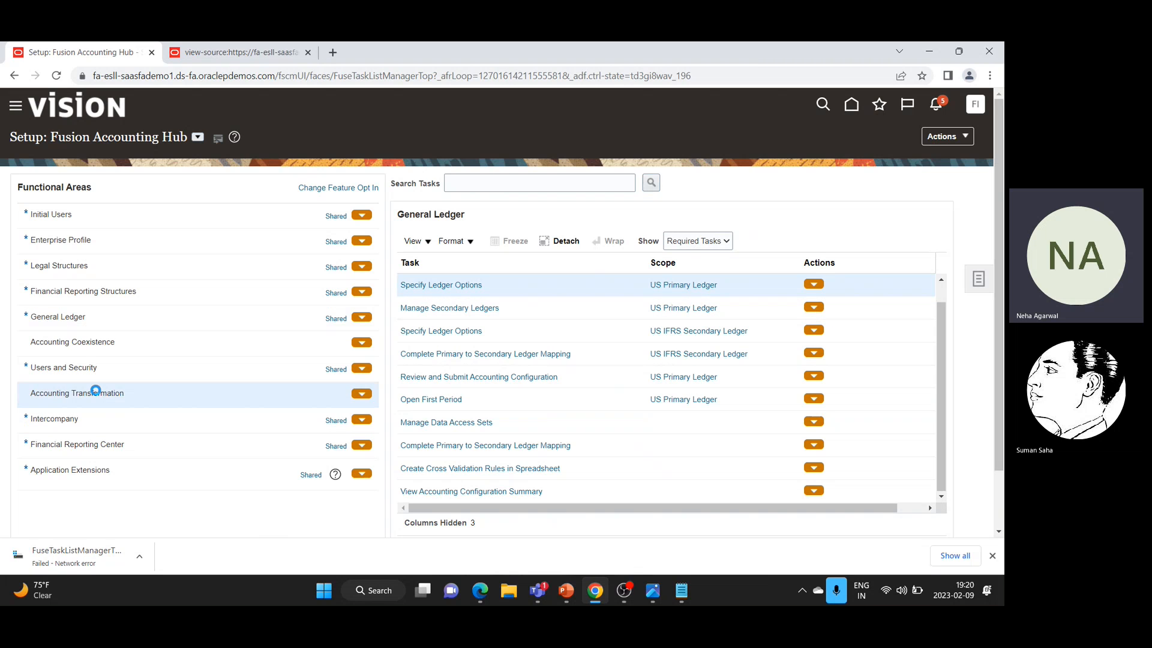
mouse_move(559, 598)
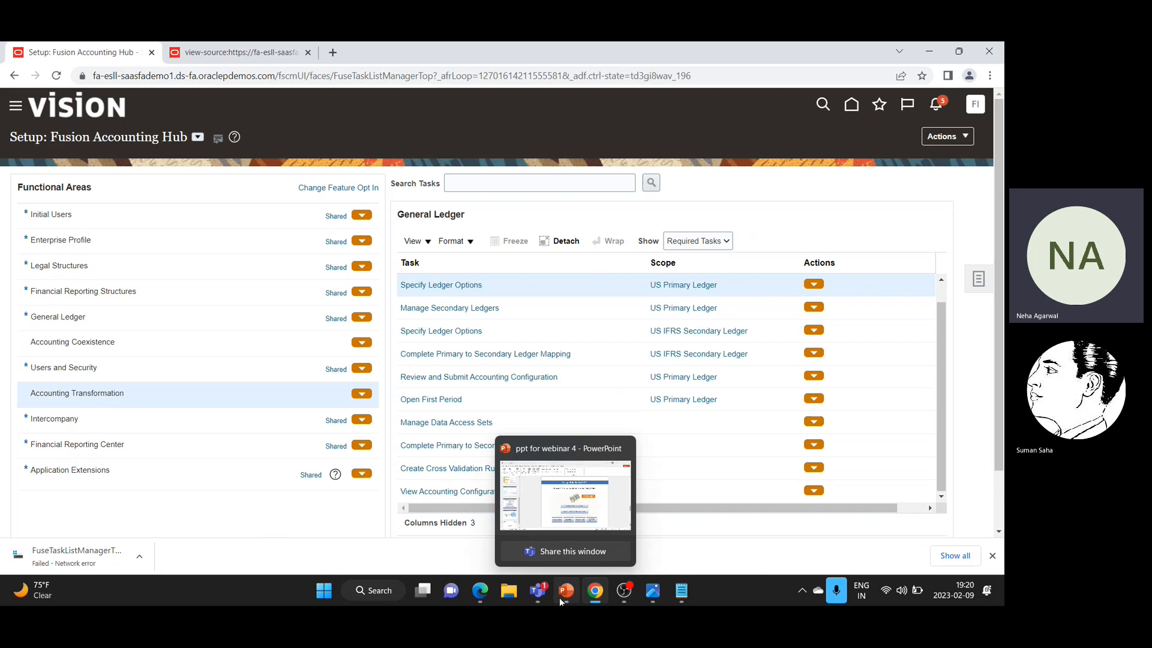
left_click(567, 594)
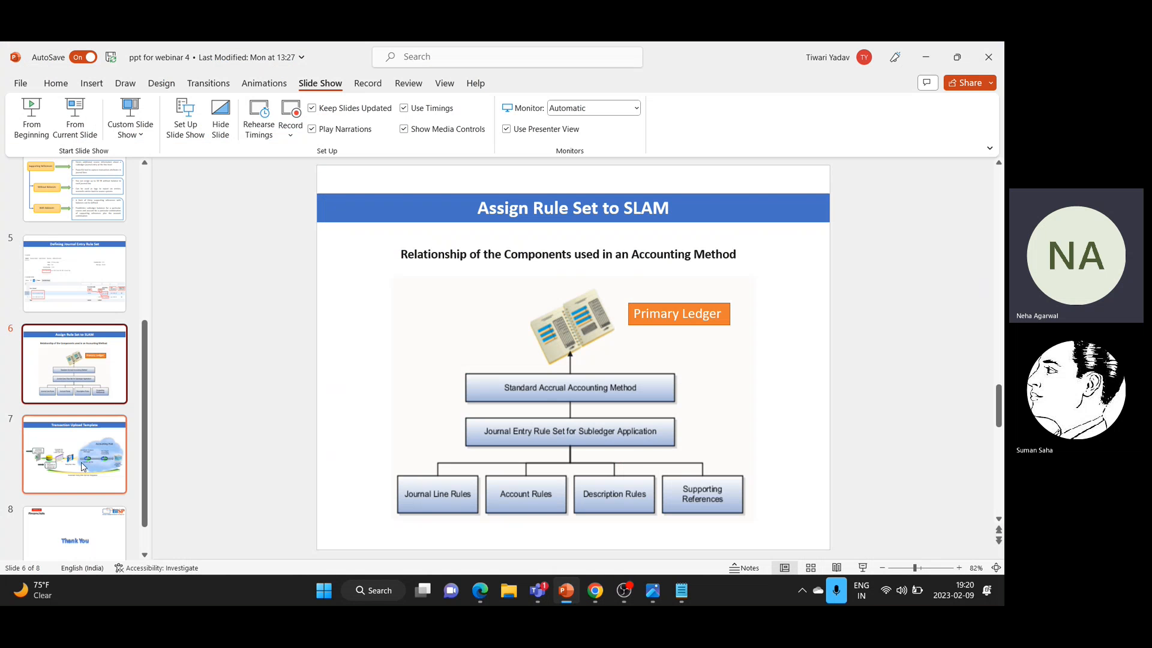
scroll(557, 397, "down", 1)
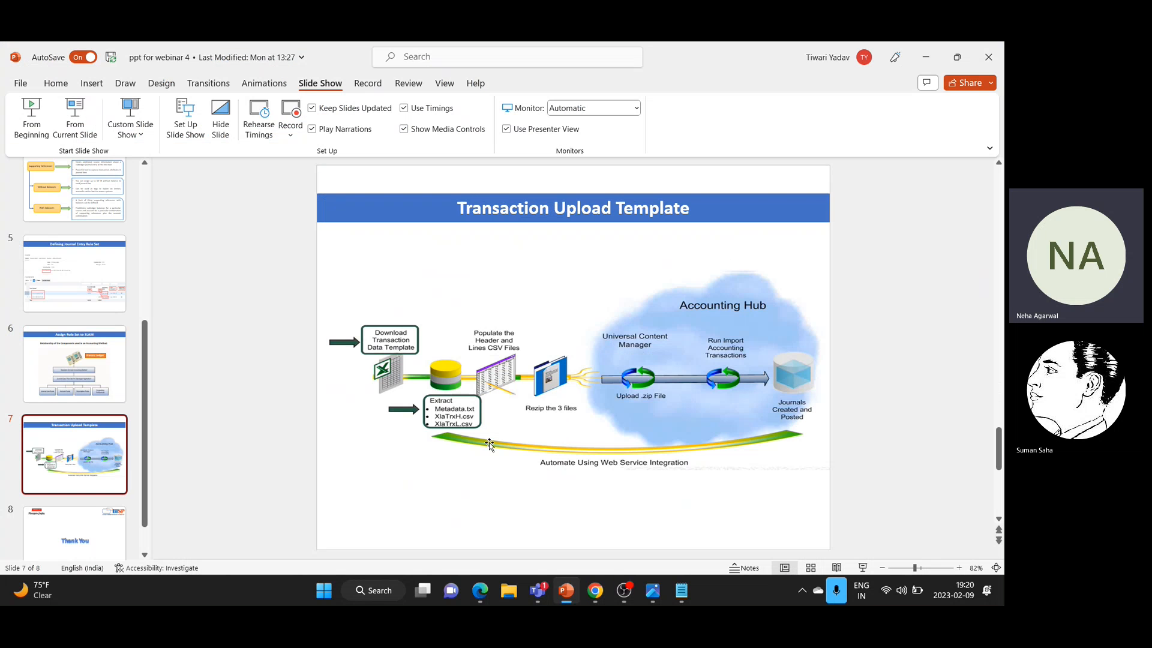
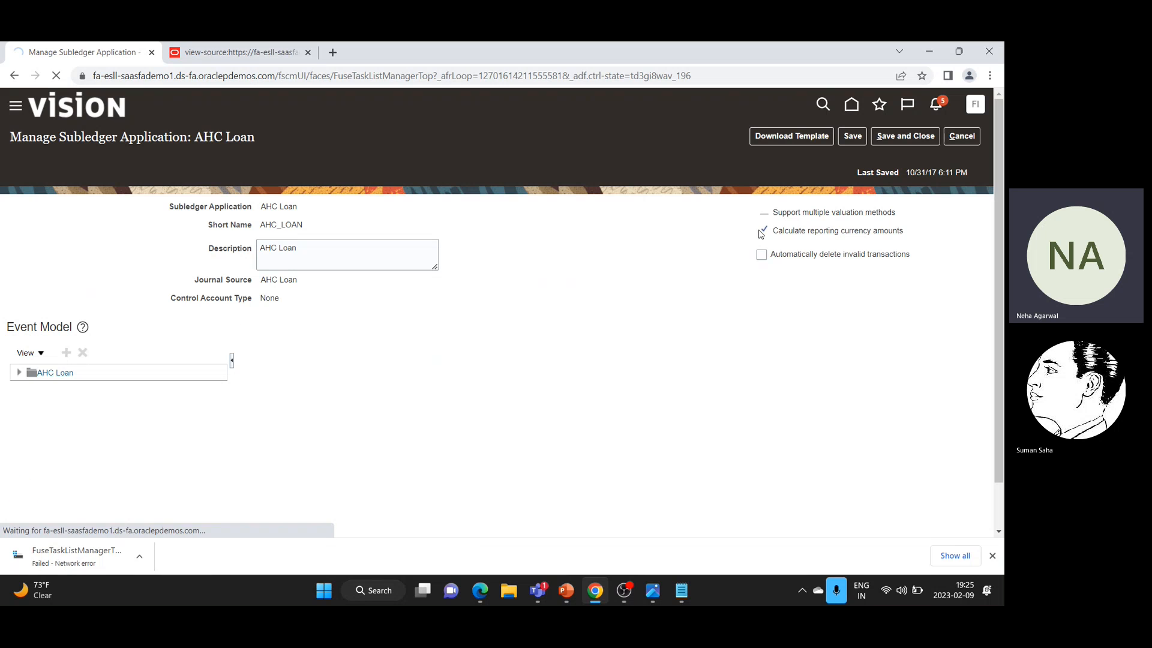
Show the downloaded XlaTransactionUploadTemplate (9) zip in its Downloads folder from Chrome's download bar
mouse_move(78, 588)
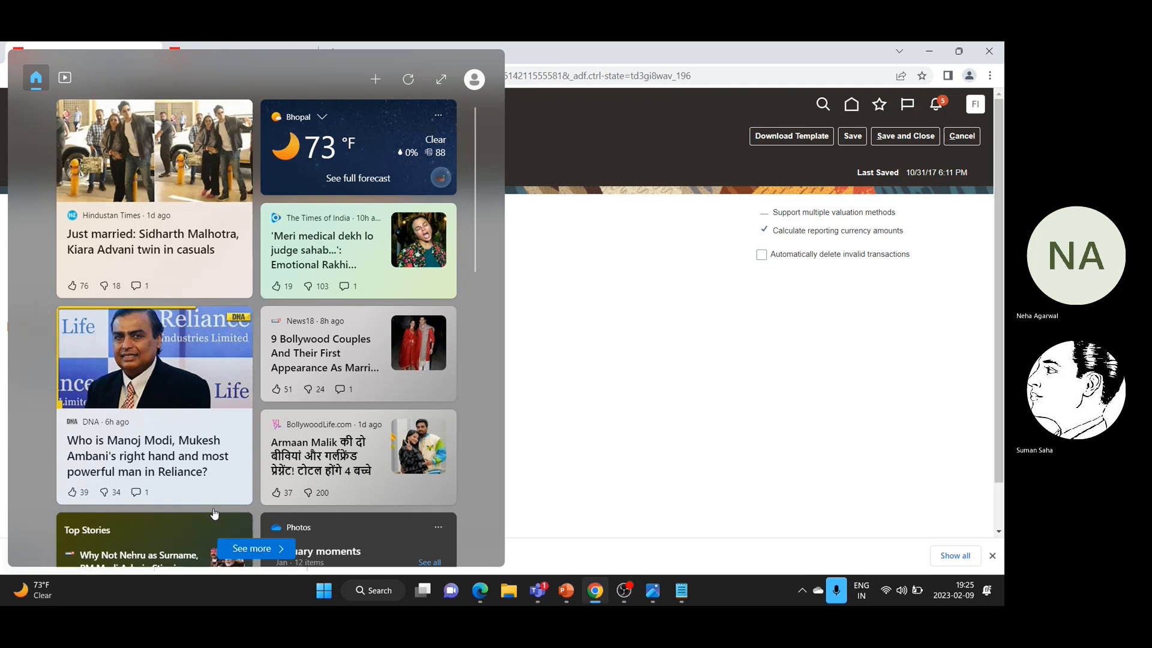
left_click(139, 557)
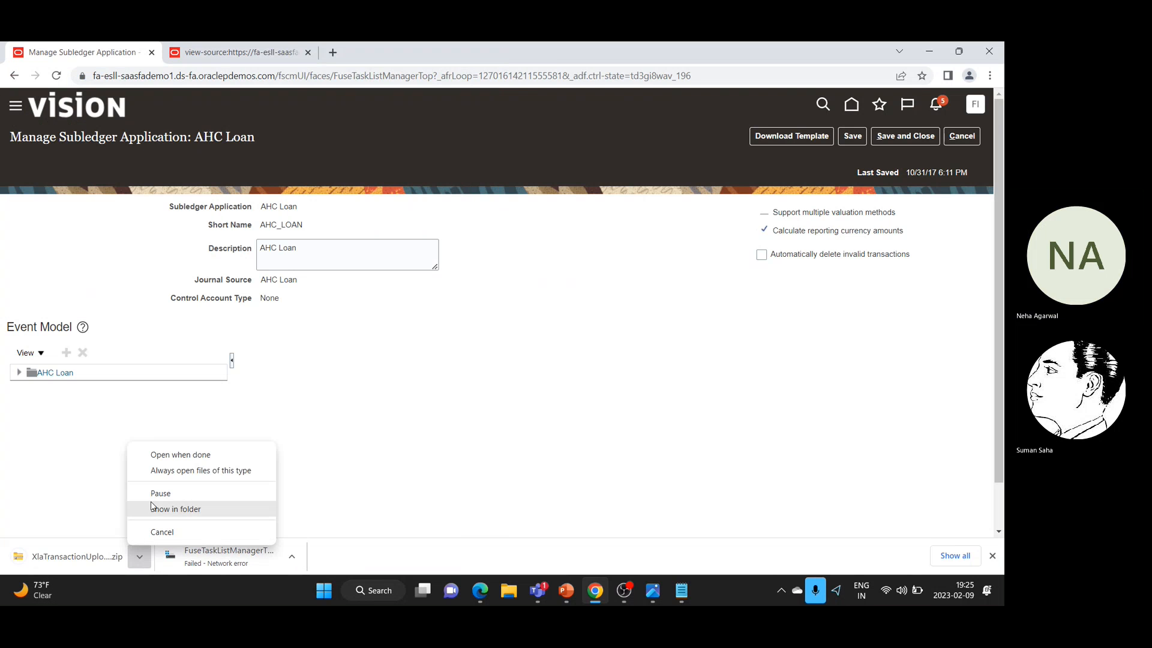
left_click(176, 509)
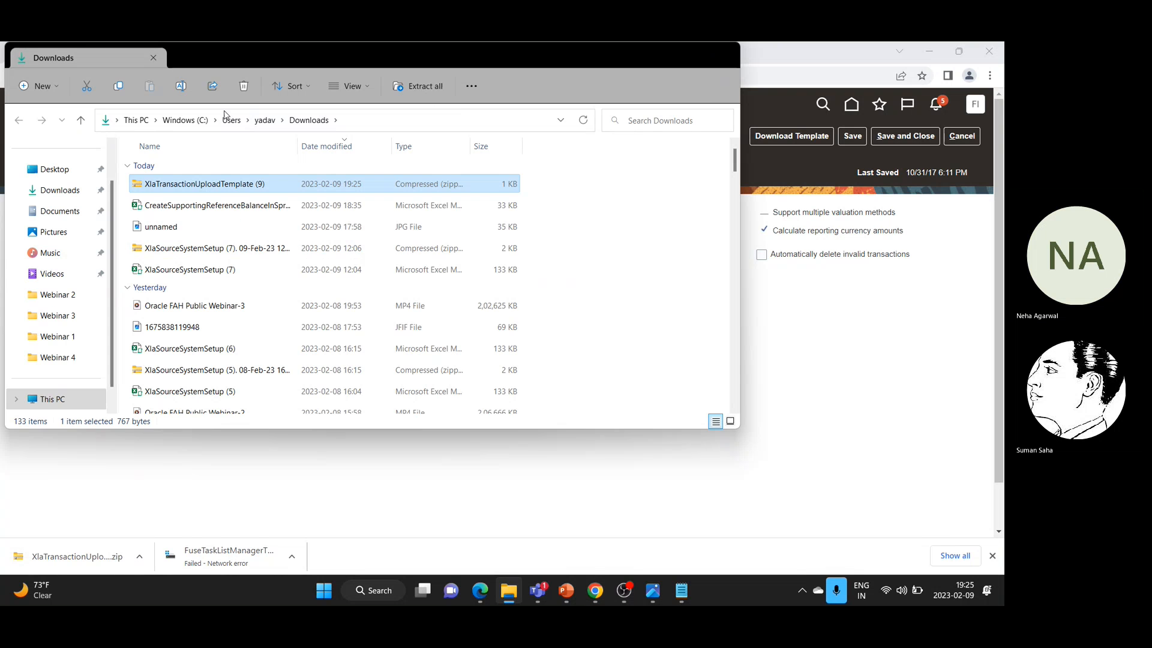
Extract all files from the template zip into the Desktop folder, then show the desktop
right_click(212, 186)
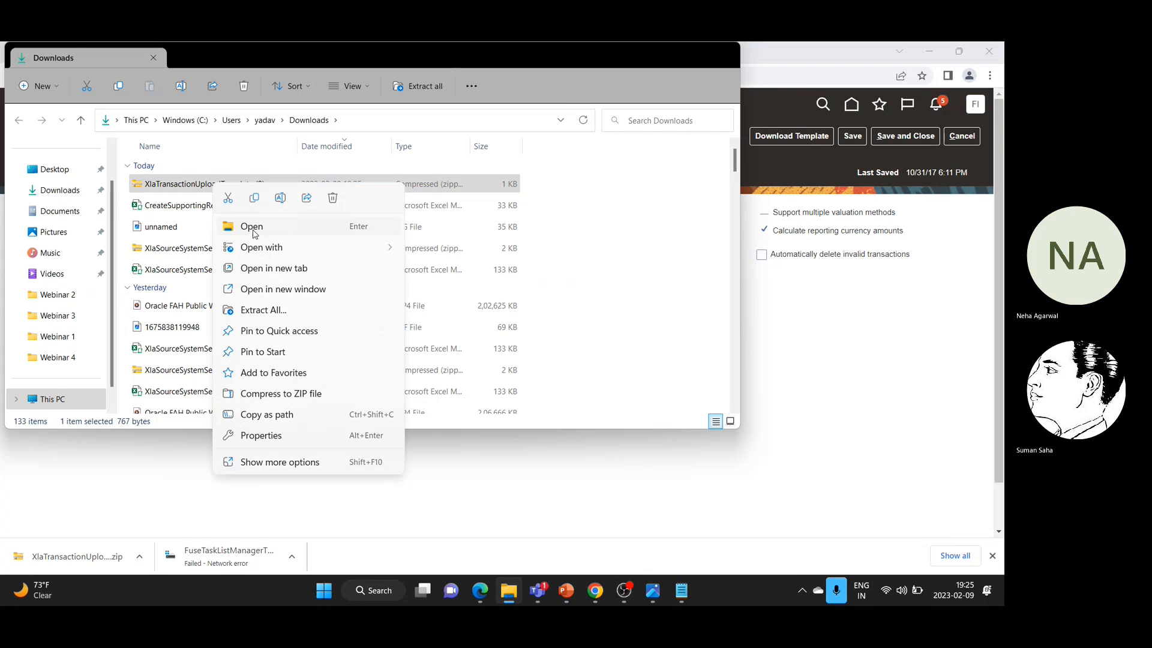
left_click(282, 317)
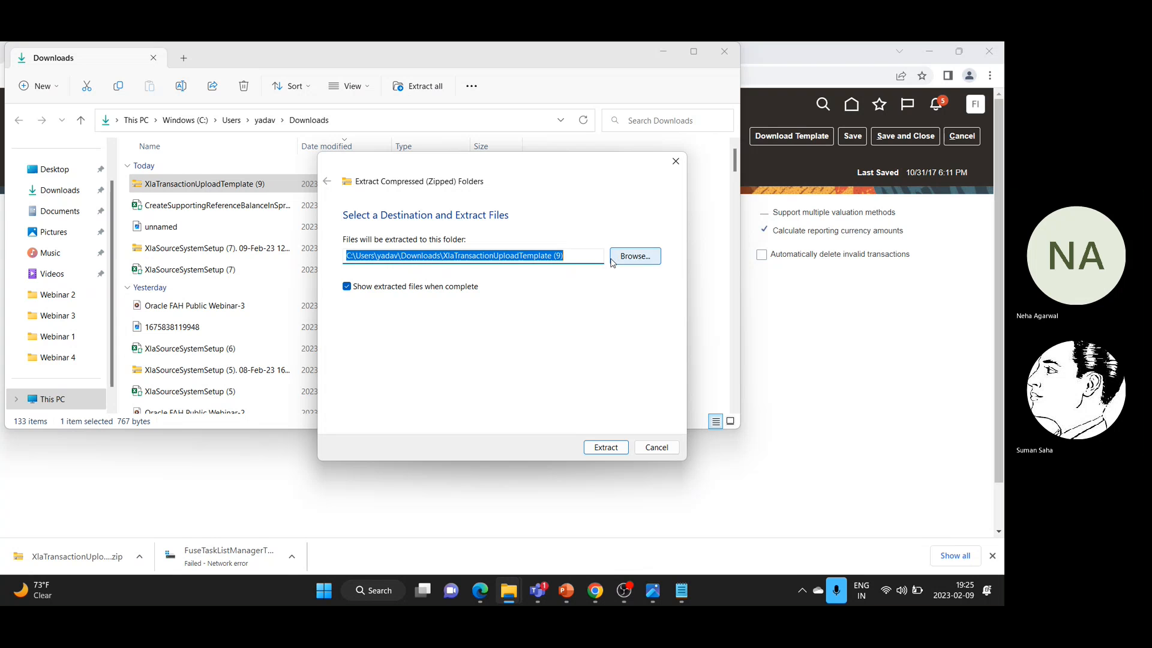
left_click(632, 263)
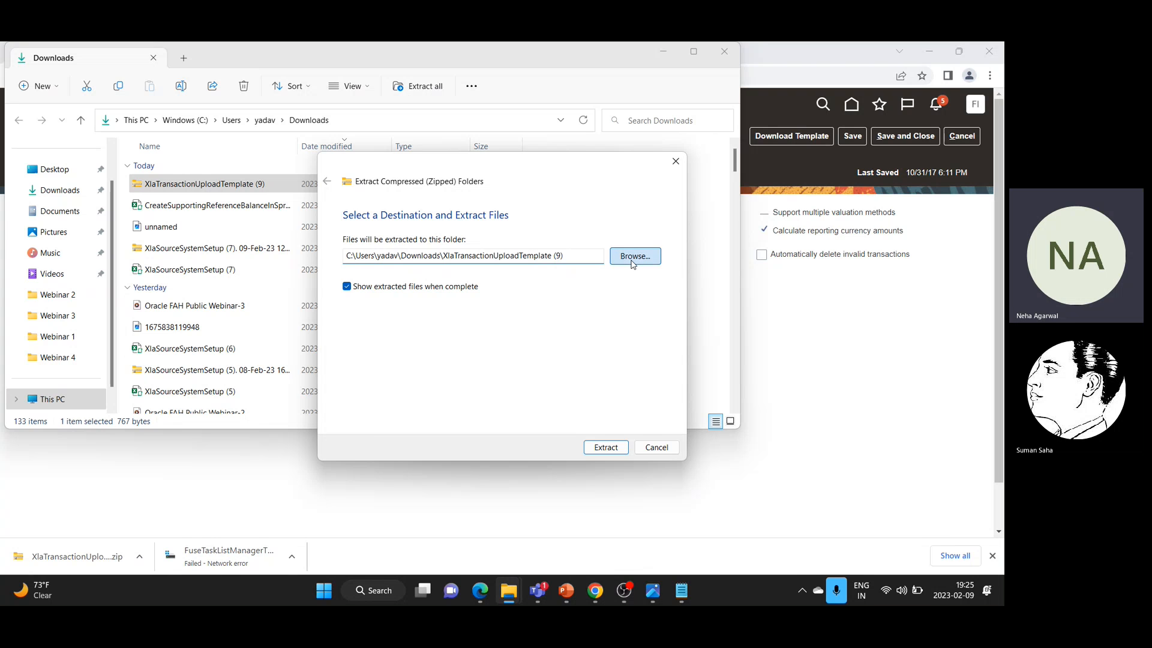
left_click(360, 319)
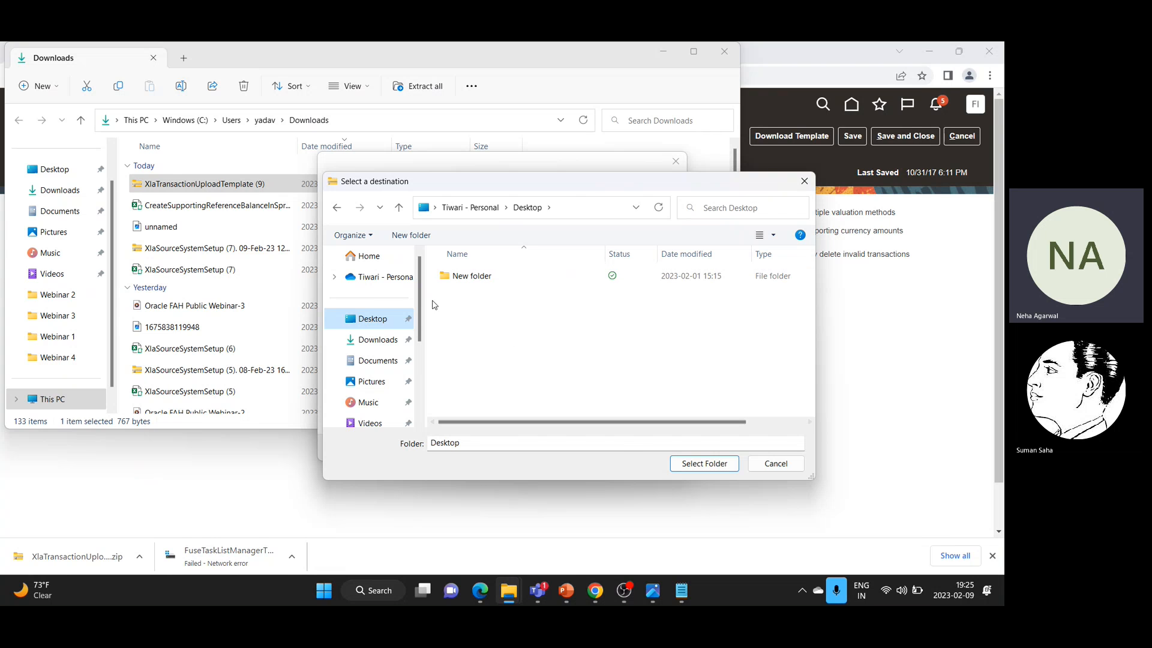
left_click(703, 461)
left_click(612, 451)
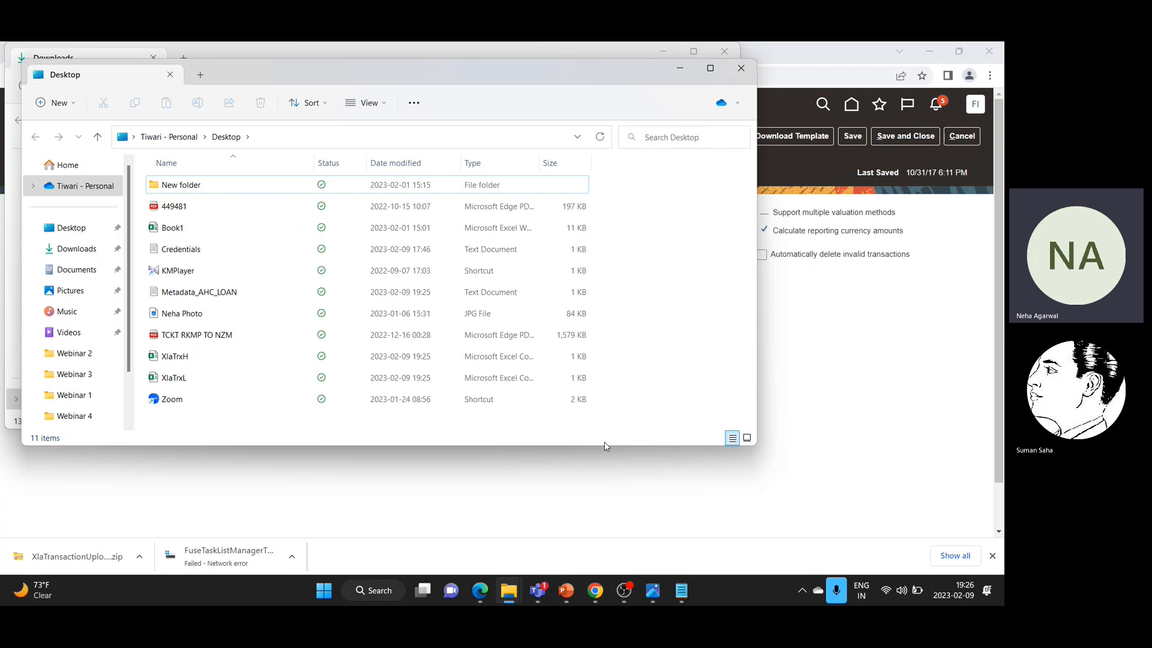
key("super+d")
Create New folder (2) on the desktop and move Metadata_AHC_LOAN, XlaTrxH and XlaTrxL into it
left_click(114, 334)
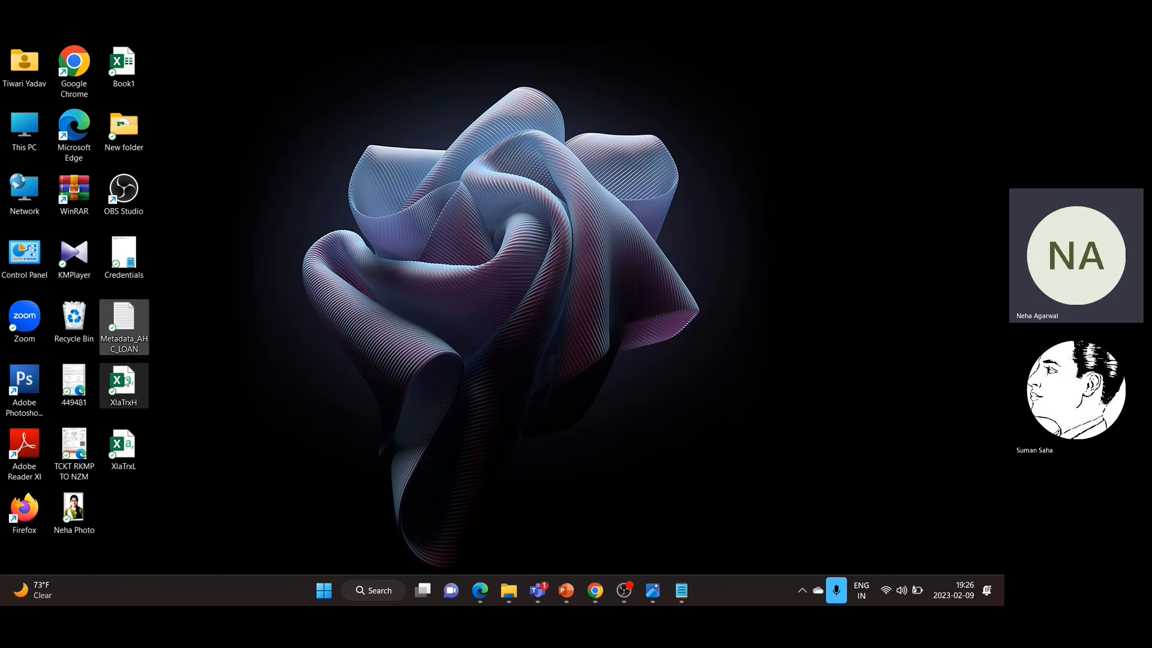
right_click(182, 340)
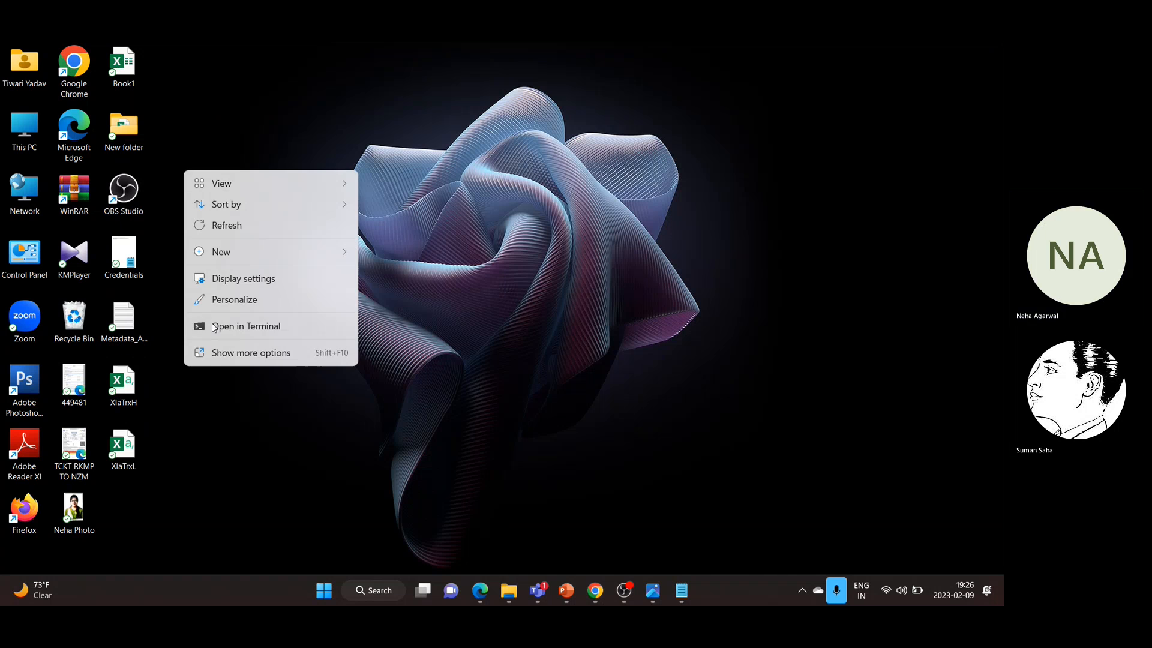
mouse_move(256, 251)
left_click(395, 255)
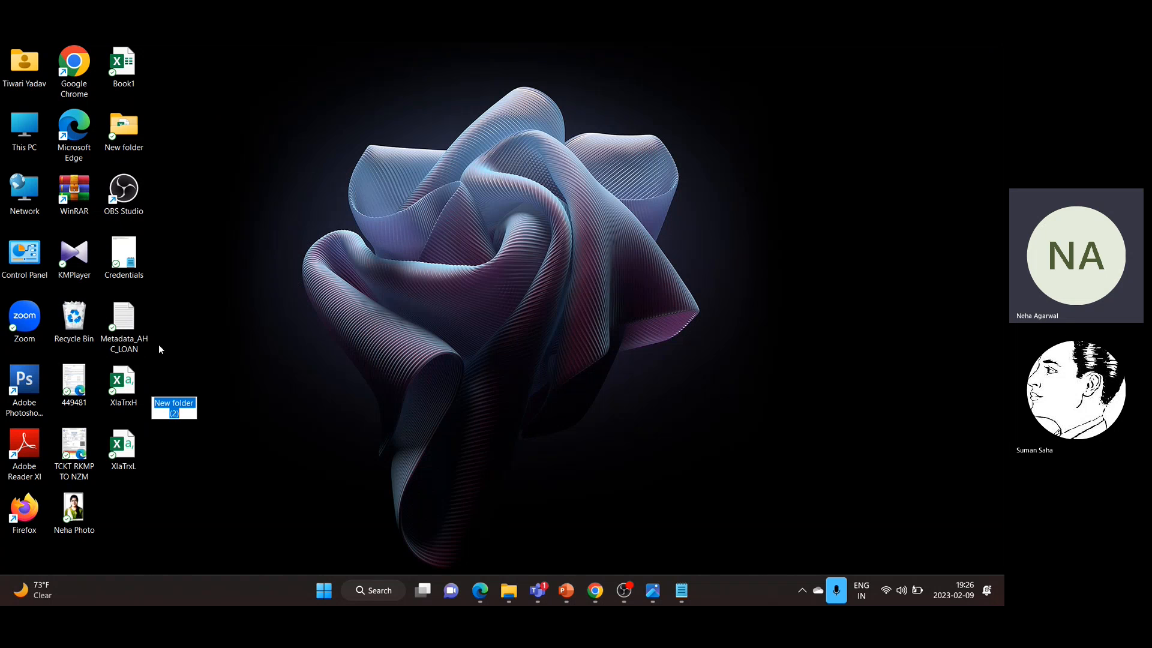
left_click_drag(124, 314, 181, 389)
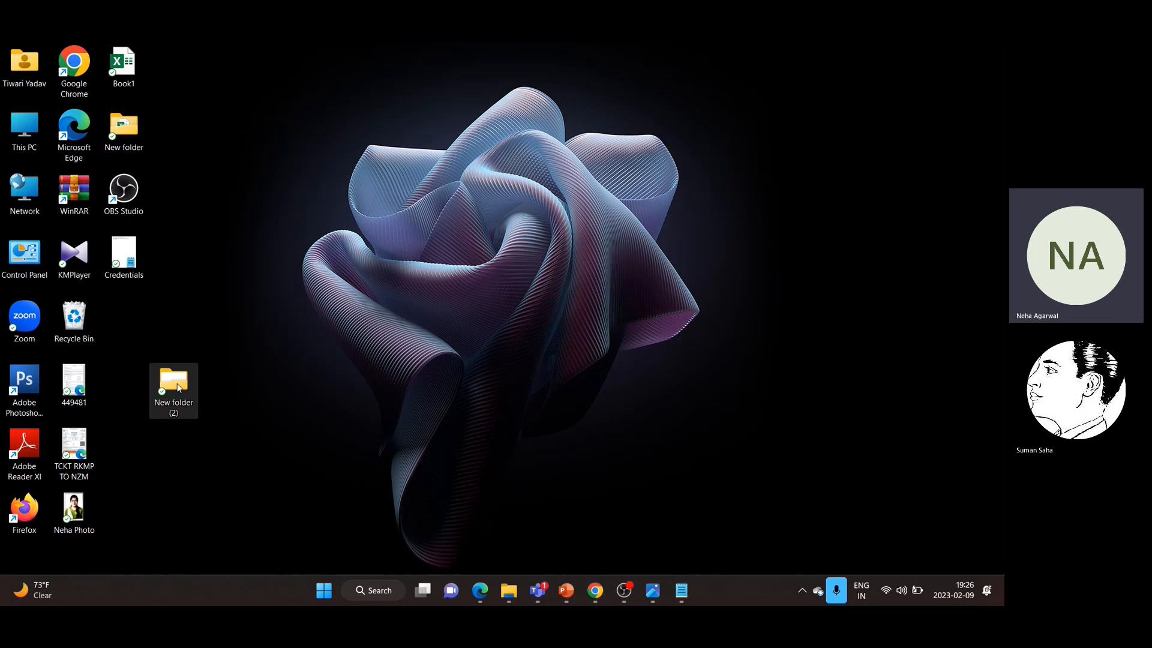
Open New folder (2) maximised and open the Metadata_AHC_LOAN file to read it
double_click(178, 388)
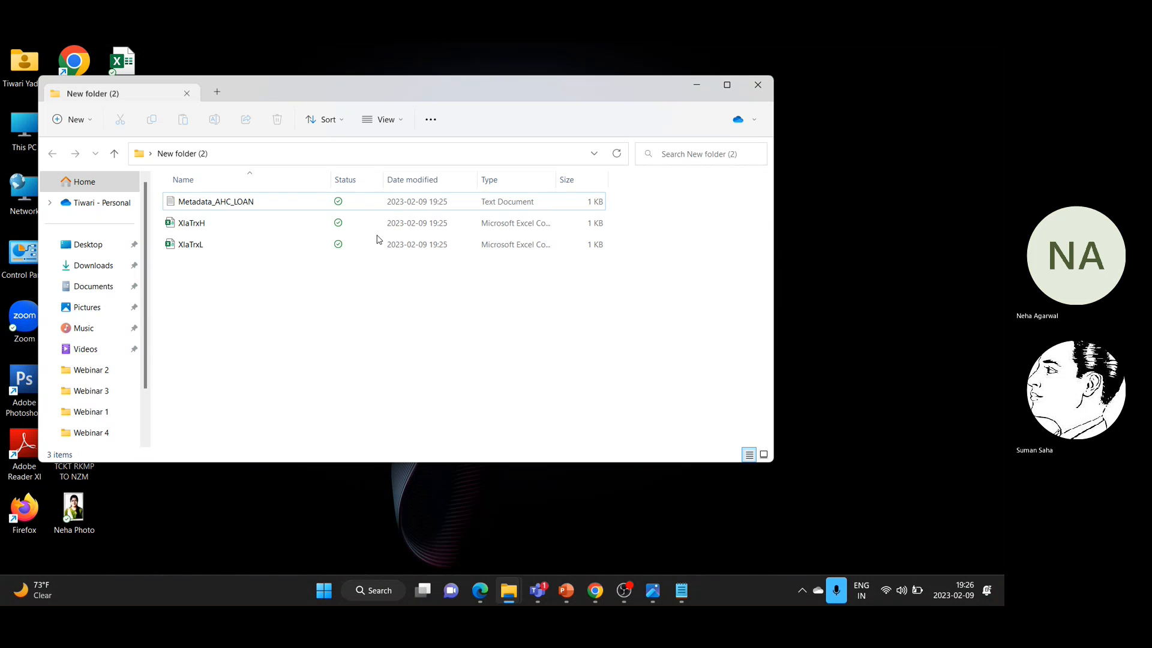
left_click(727, 84)
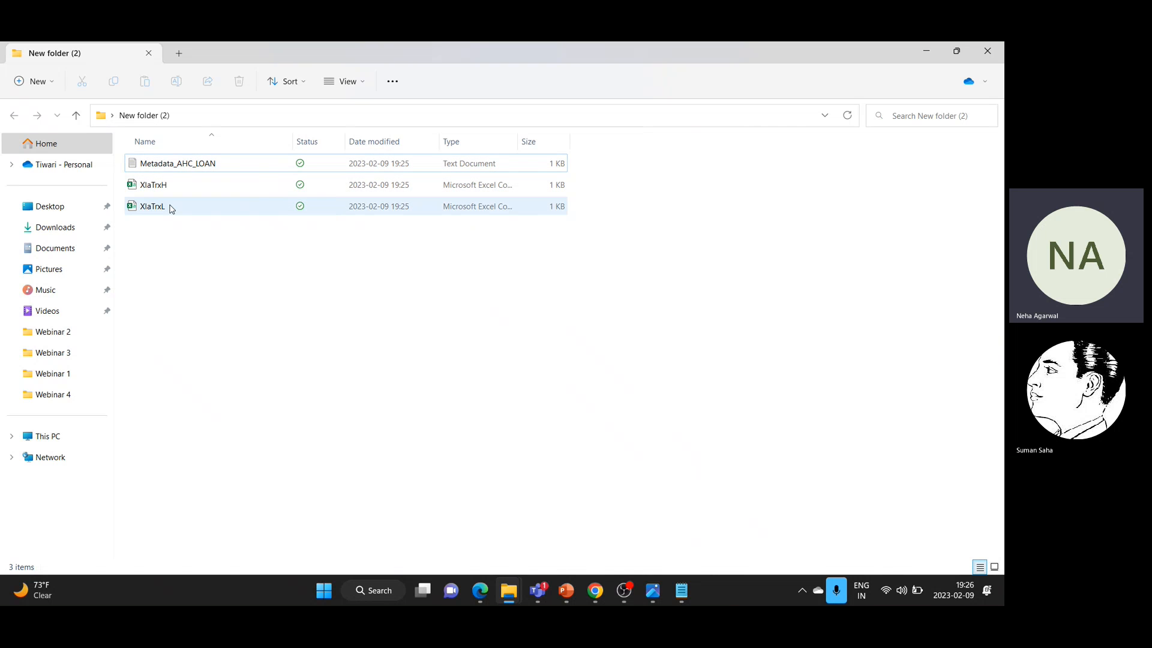
left_click(200, 166)
double_click(200, 165)
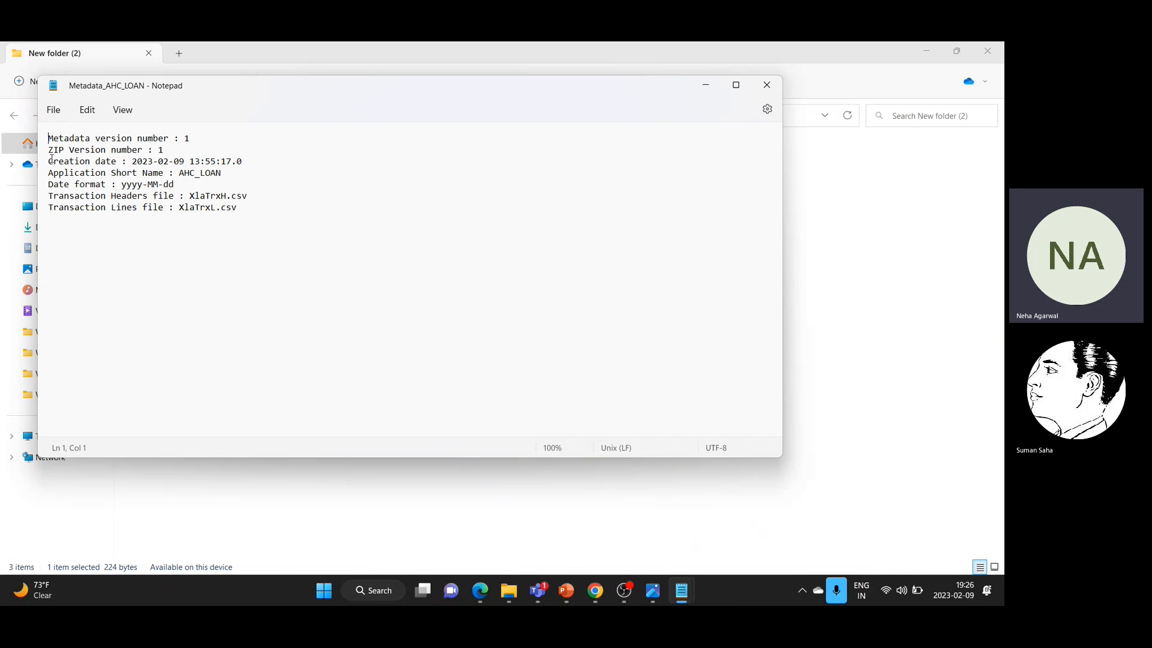
left_click(277, 159, "shift")
left_click_drag(177, 184, 50, 173)
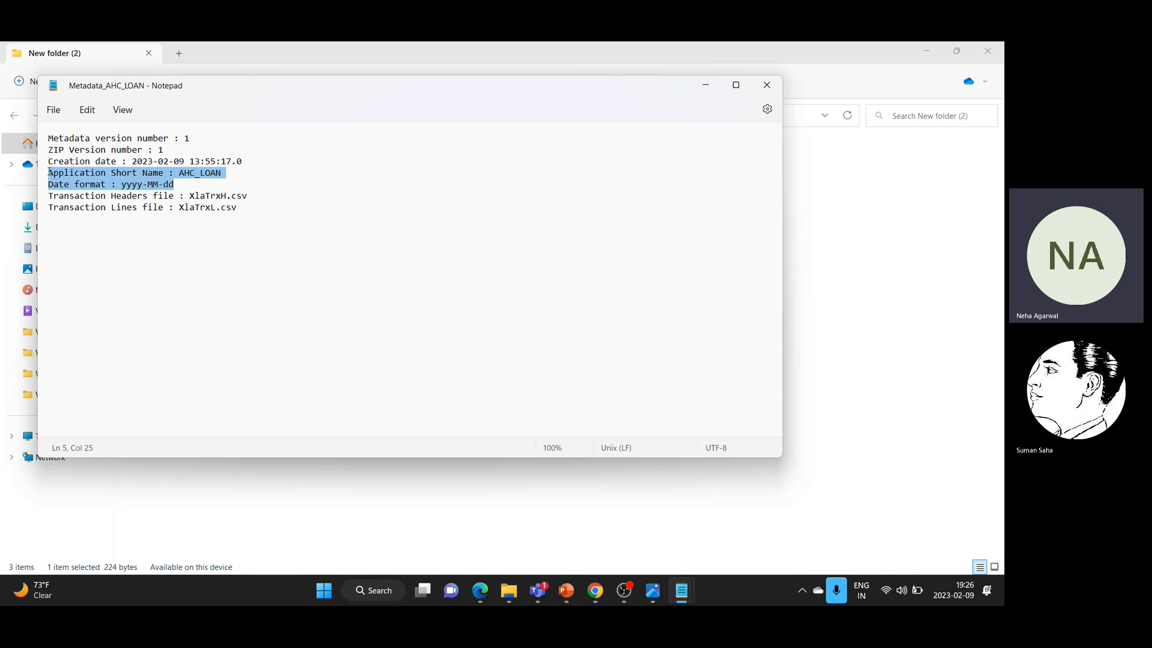
left_click(116, 184)
left_click_drag(133, 184, 174, 189)
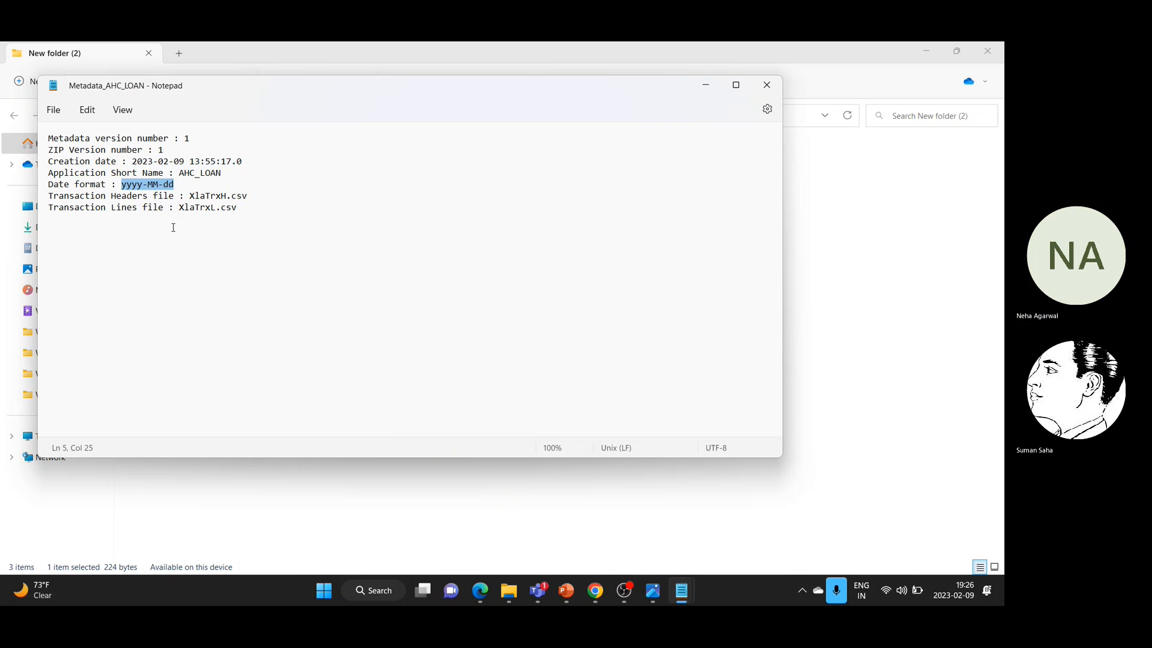
left_click(767, 84)
left_click(187, 191)
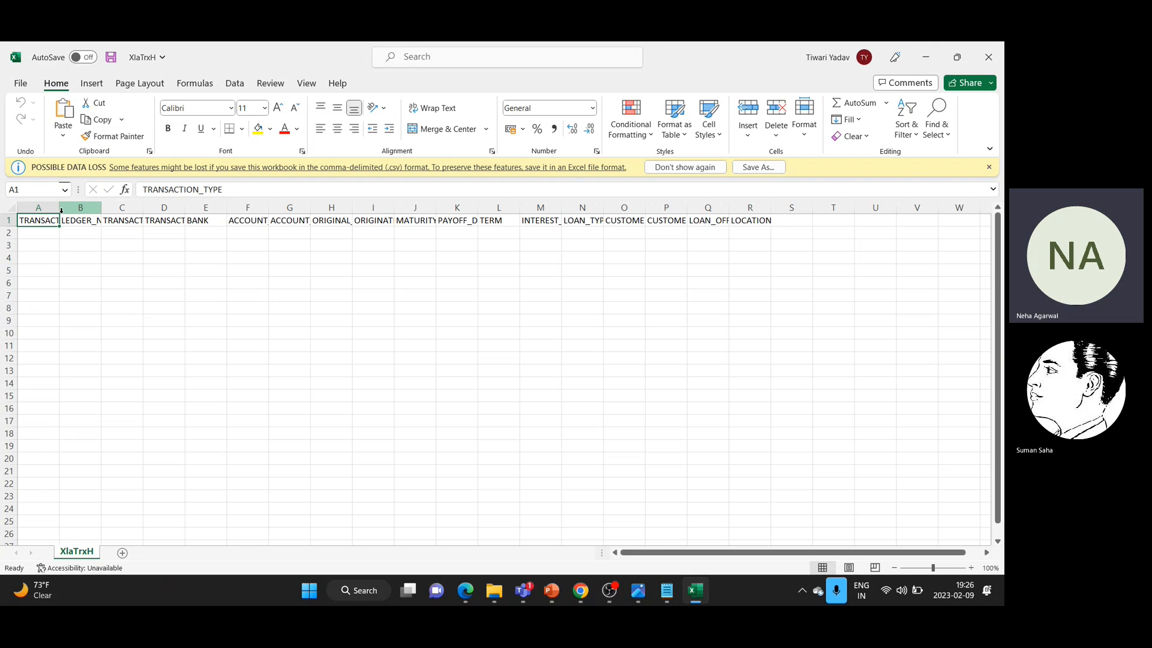
Widen XlaTrxH columns A, F and G, review headers like INTEREST_RATE and LOCATION, and close without saving
left_click_drag(60, 207, 367, 208)
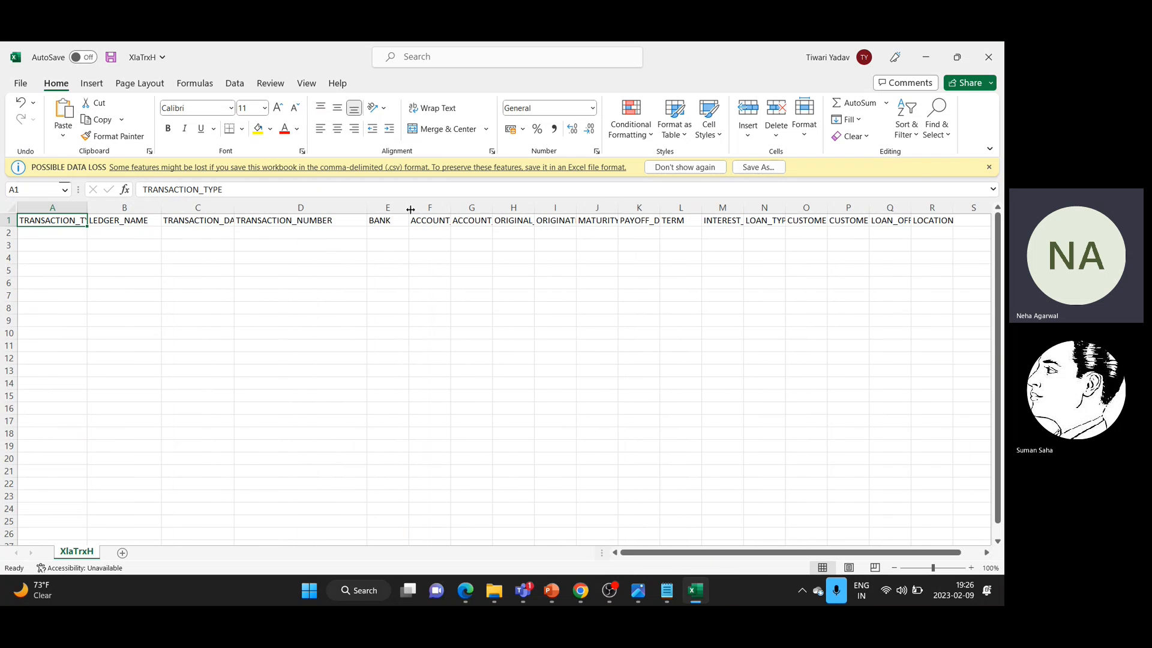
left_click_drag(451, 208, 474, 213)
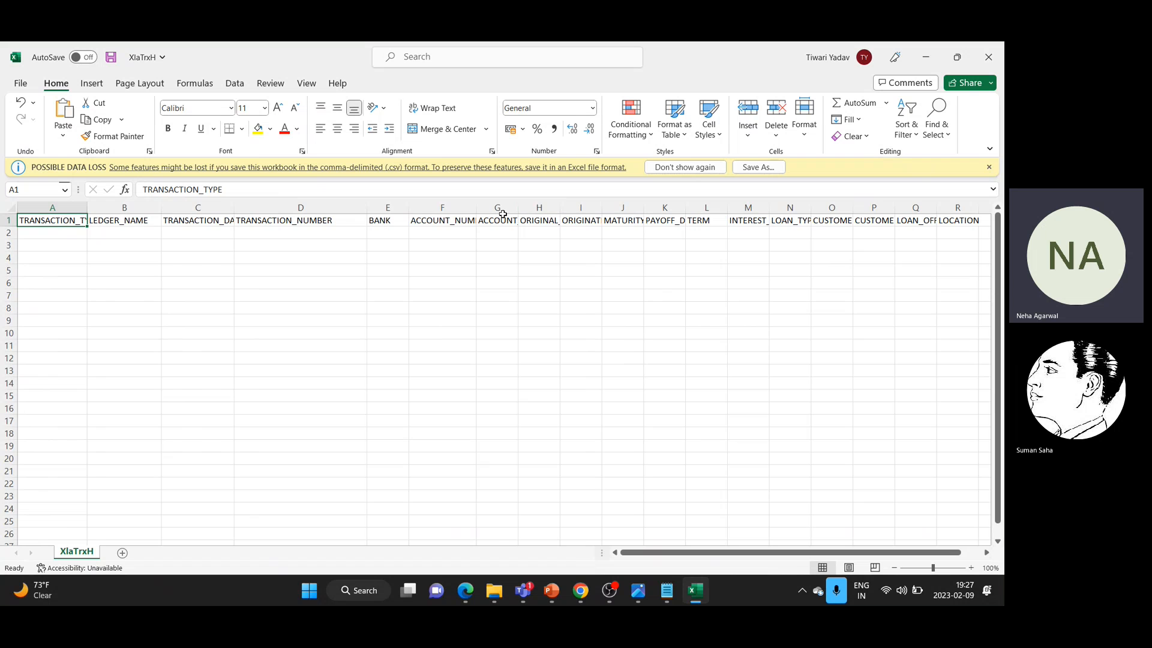
left_click_drag(518, 208, 533, 207)
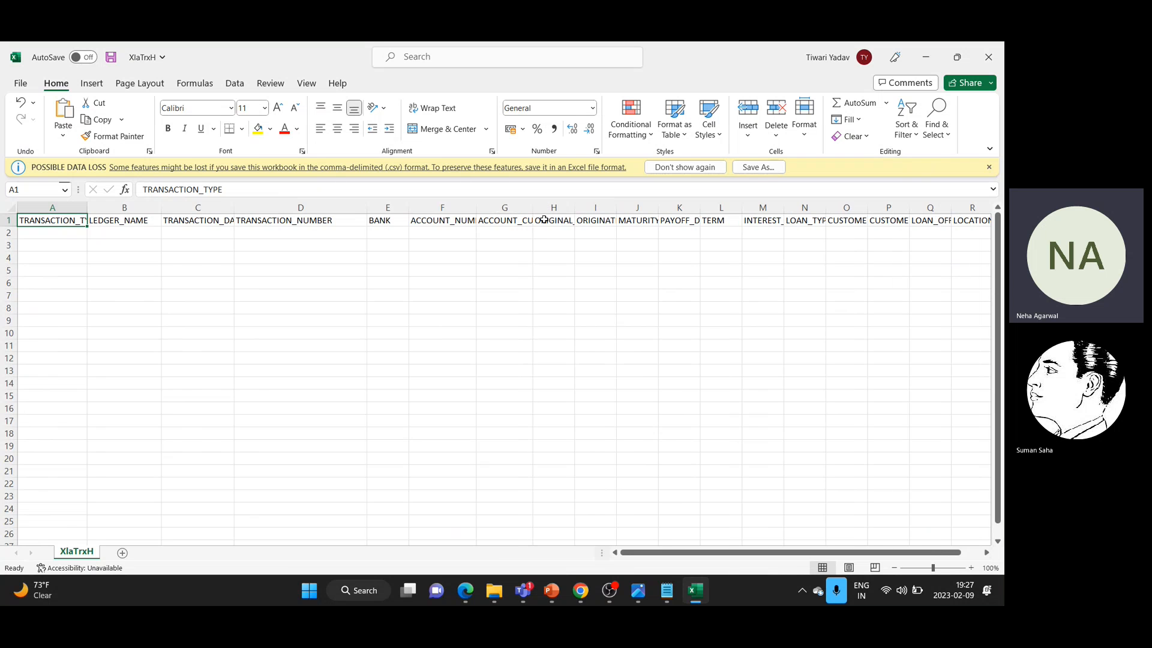
left_click(771, 217)
left_click(635, 219)
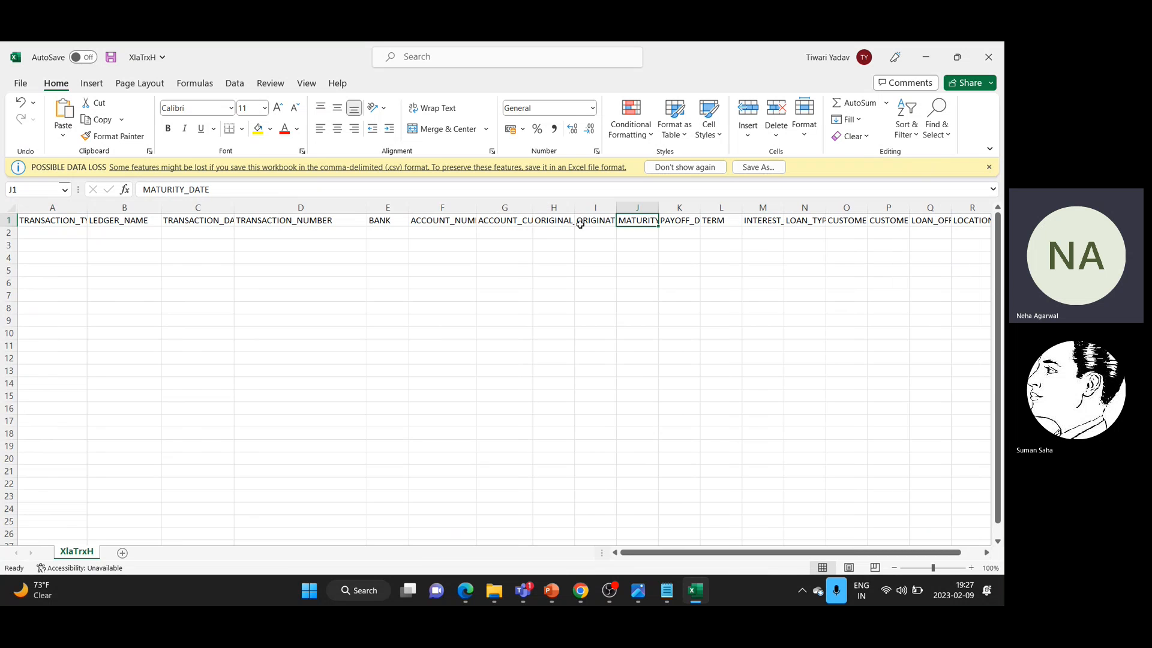
left_click(908, 219)
left_click(969, 221)
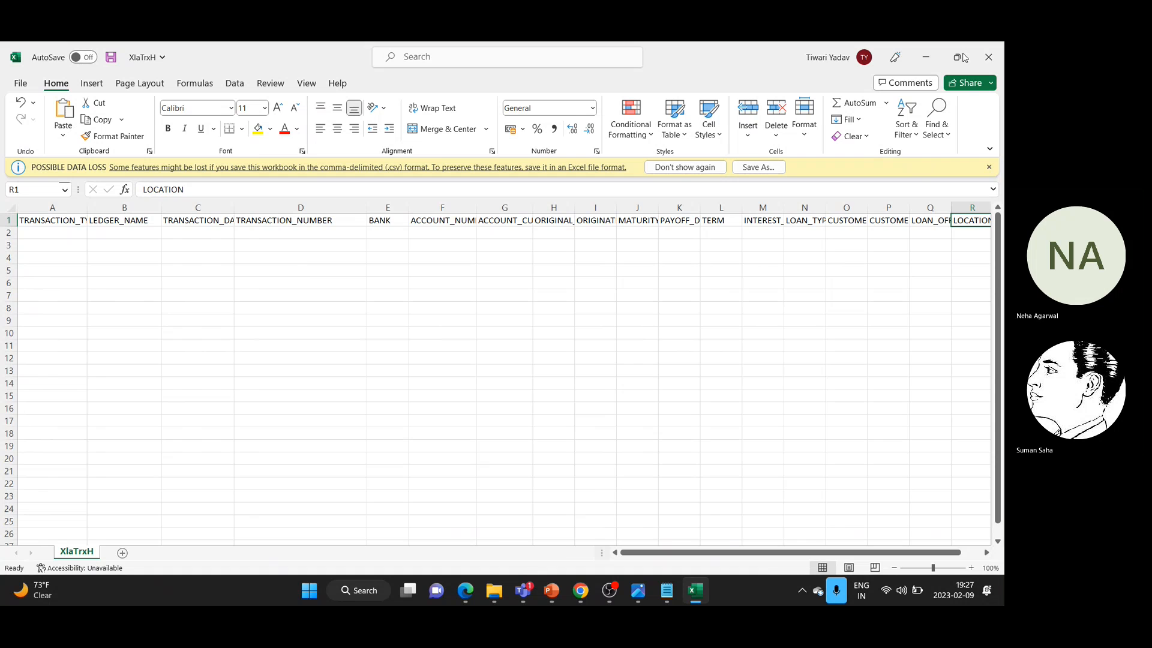
left_click(989, 57)
left_click(503, 329)
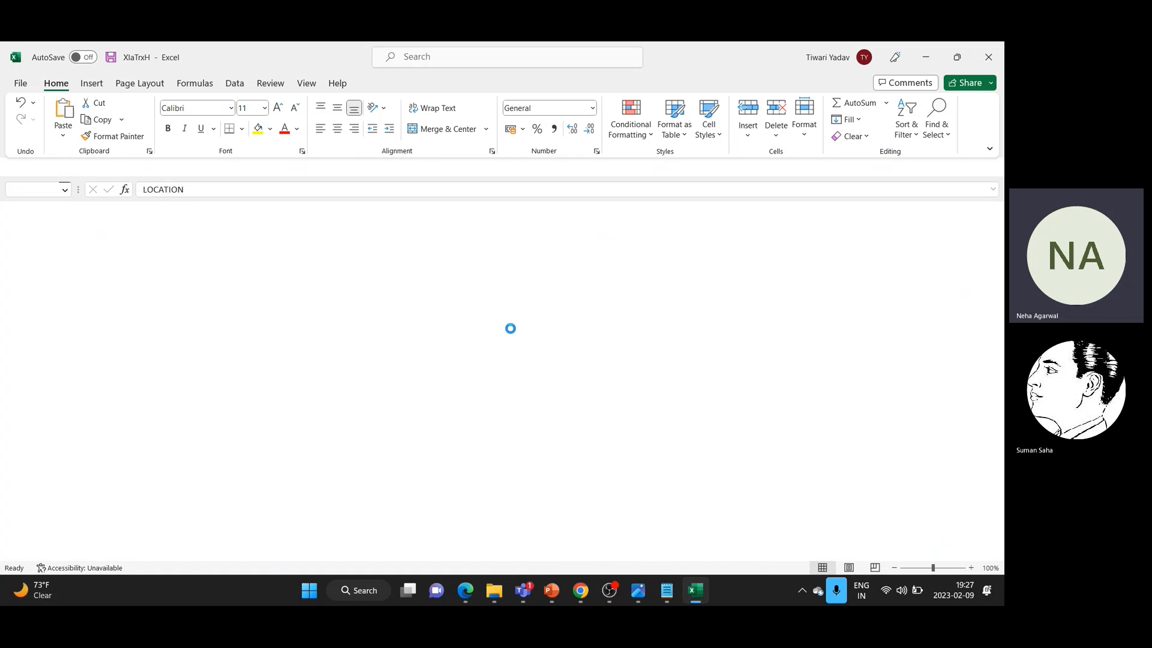
Open XlaTrxL and fit columns A, B, C and E to their header names
left_click(195, 212)
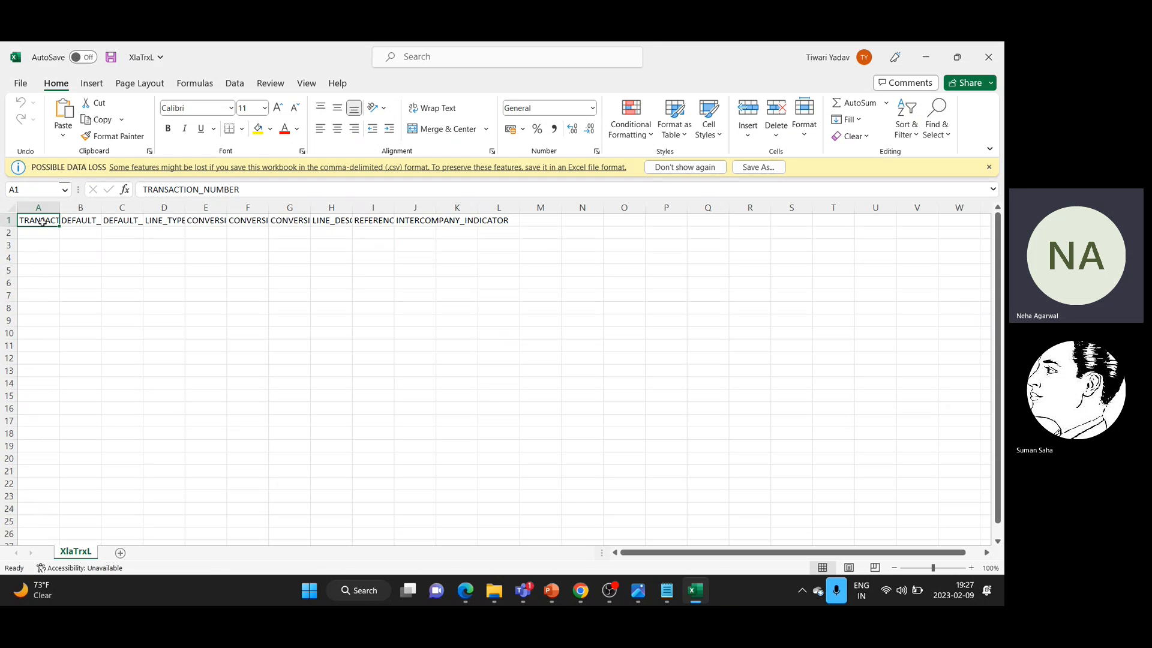
double_click(56, 207)
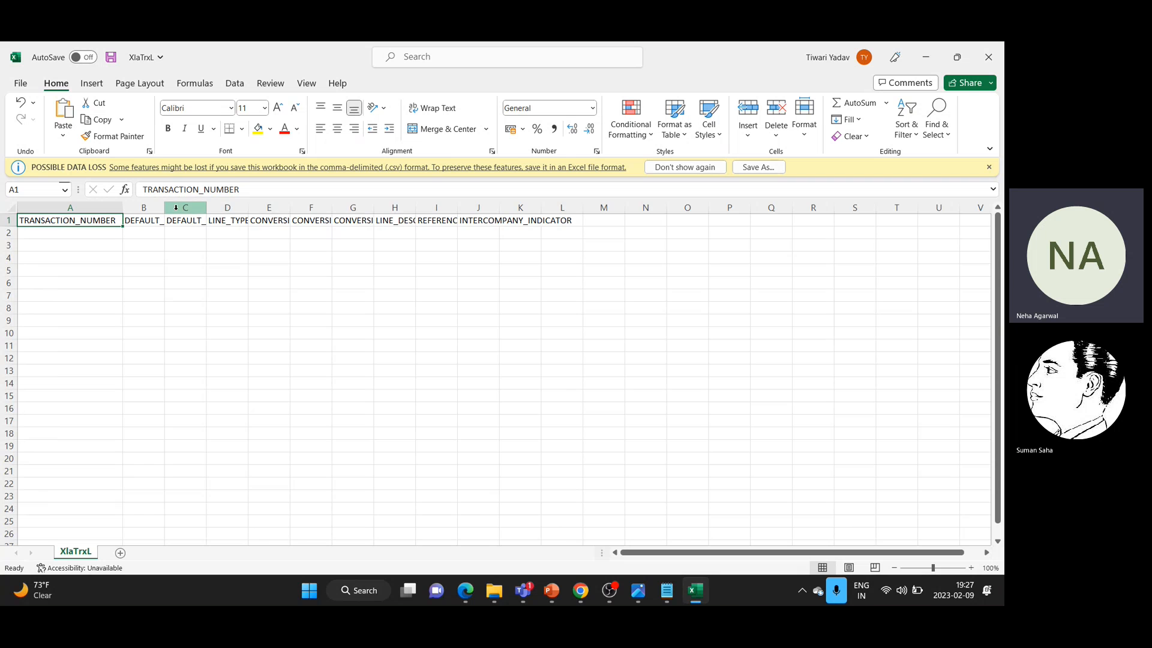
left_click_drag(165, 208, 164, 207)
double_click(164, 208)
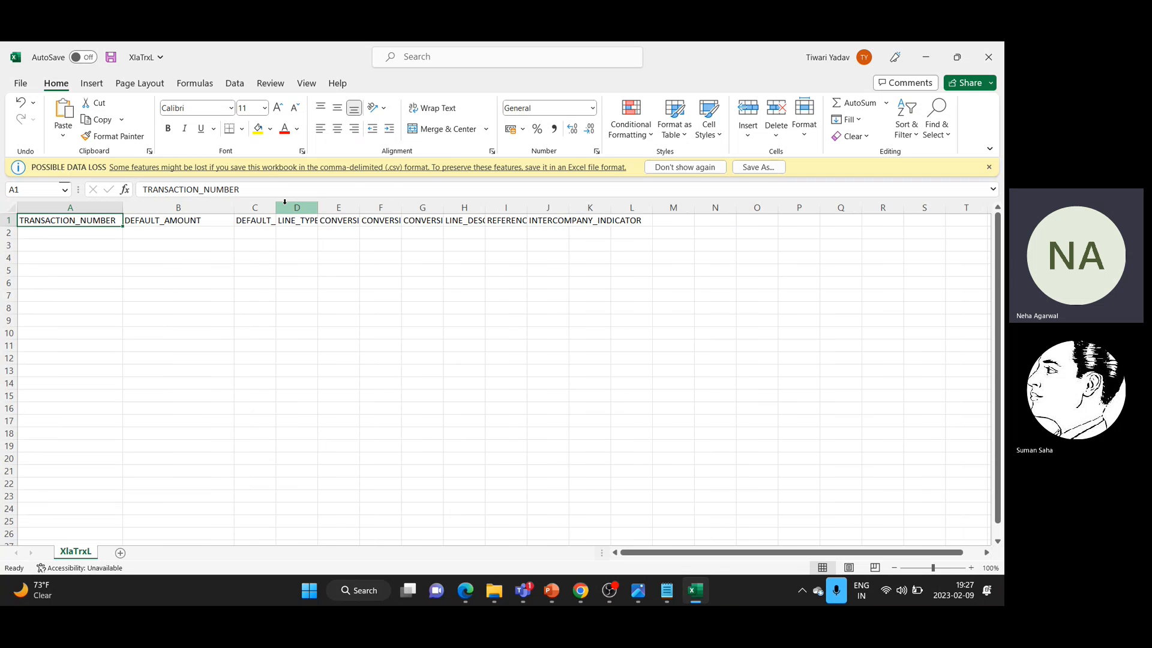
left_click_drag(278, 207, 334, 207)
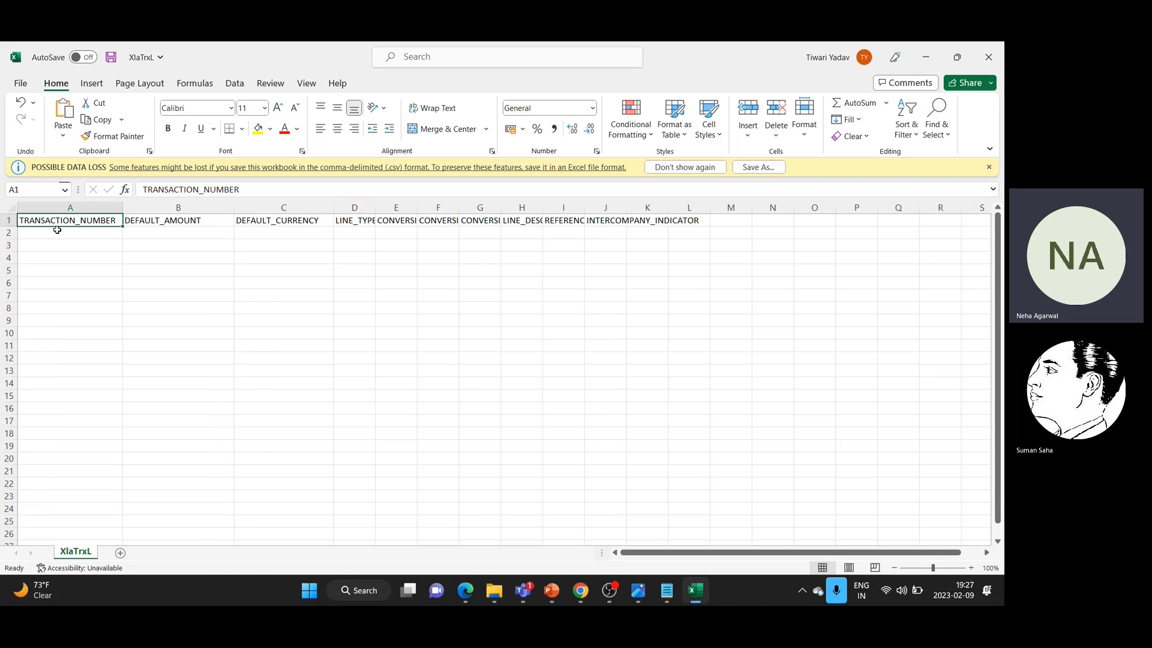
left_click_drag(417, 207, 771, 207)
Review the line headers CONVERSION_RATE, INTERCOMPANY_INDICATOR, REFERENCE, LINE_DESCRIPTION, DEFAULT_CURRENCY and DEFAULT_AMOUNT, then return to PowerPoint
left_click(513, 217)
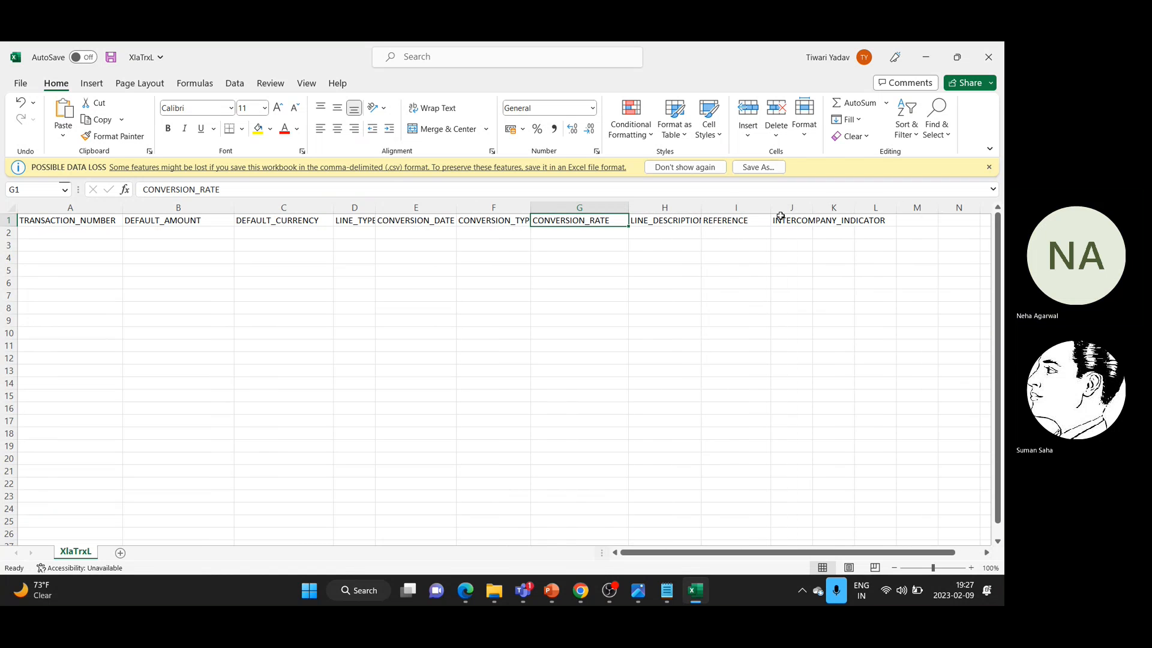
left_click(840, 222)
left_click(718, 223)
left_click(631, 220)
left_click(300, 223)
left_click(150, 222)
left_click(52, 232)
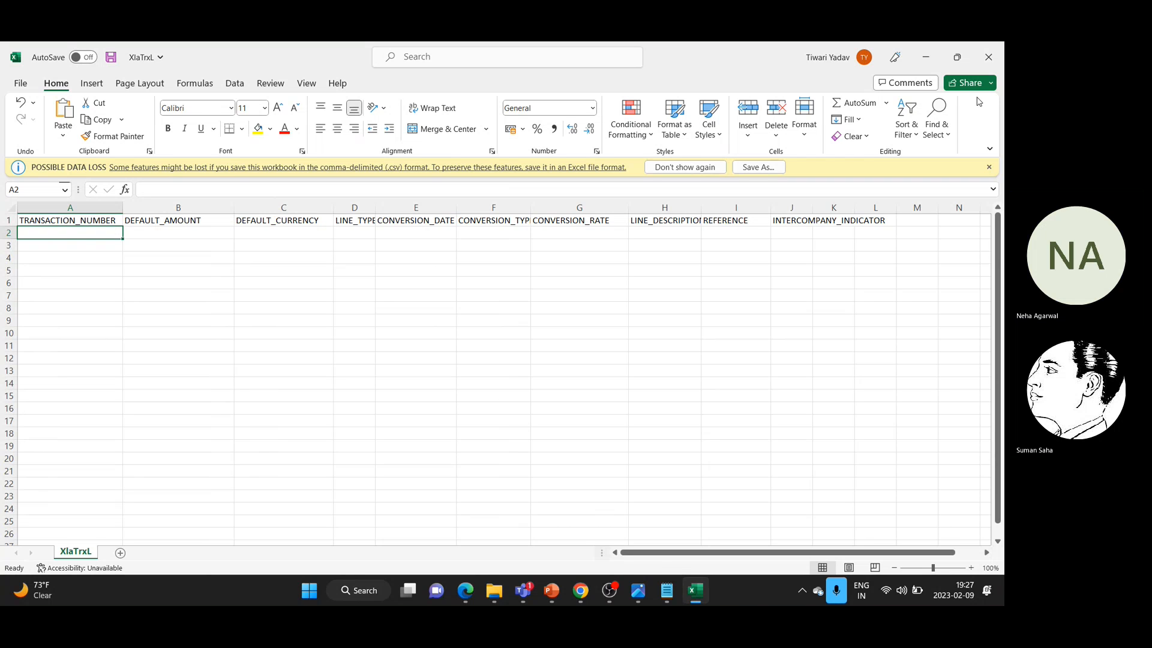
left_click(552, 591)
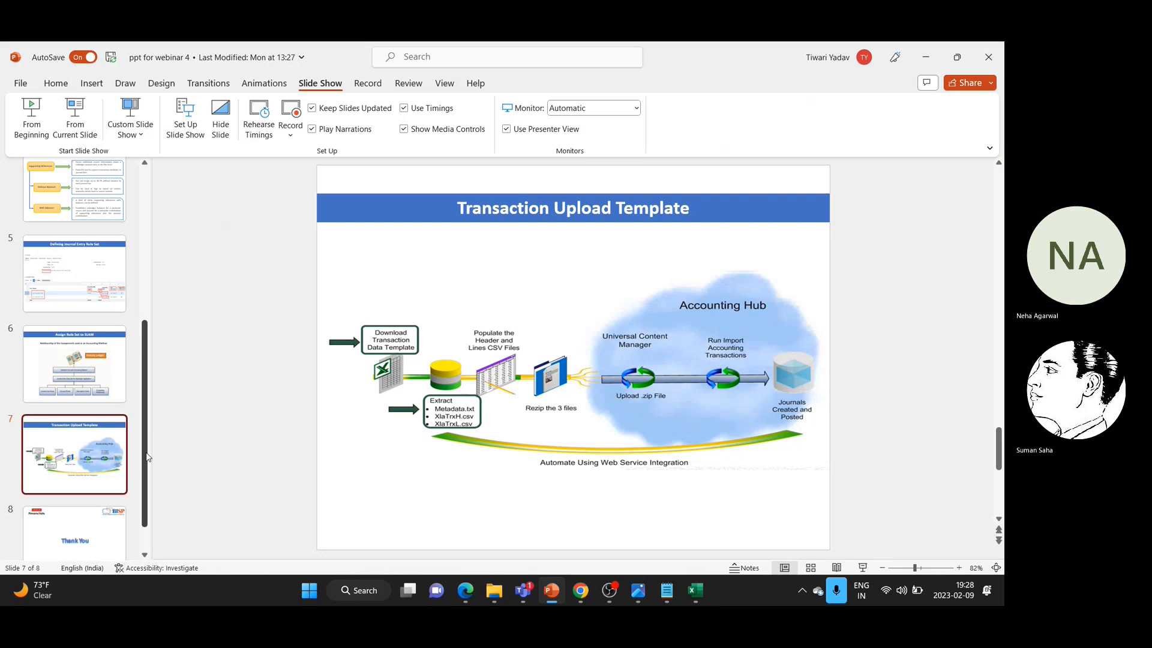
Highlight the agenda lines Core Configurations through SLAM in the slide deck
scroll(149, 458, "down", 1)
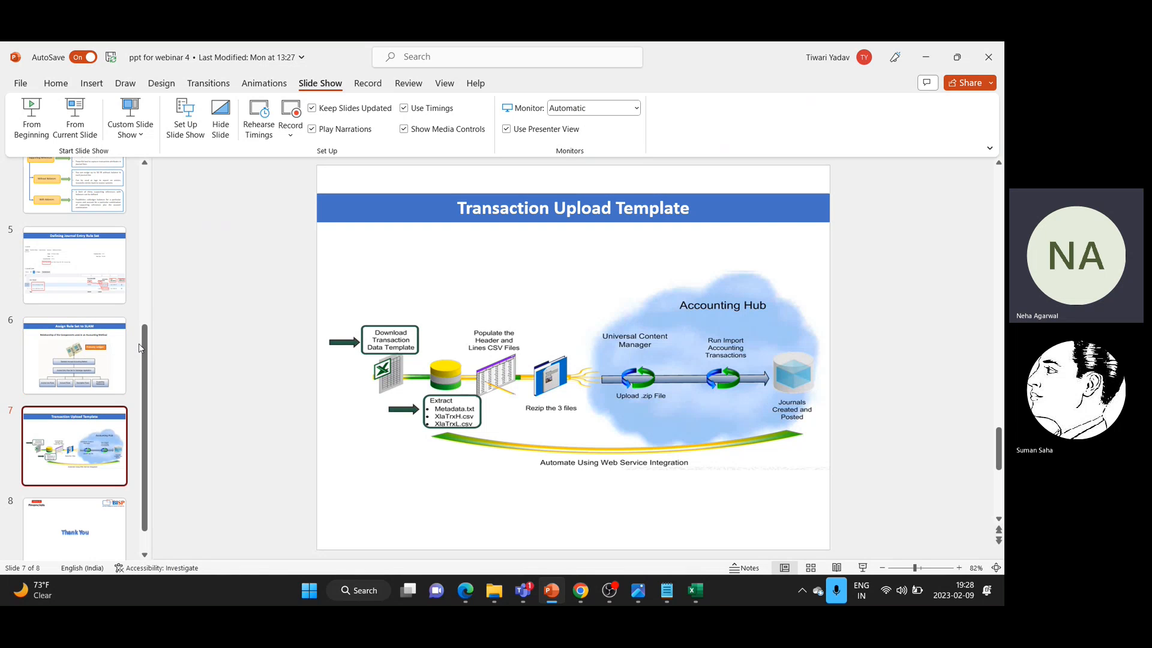
left_click_drag(146, 351, 148, 224)
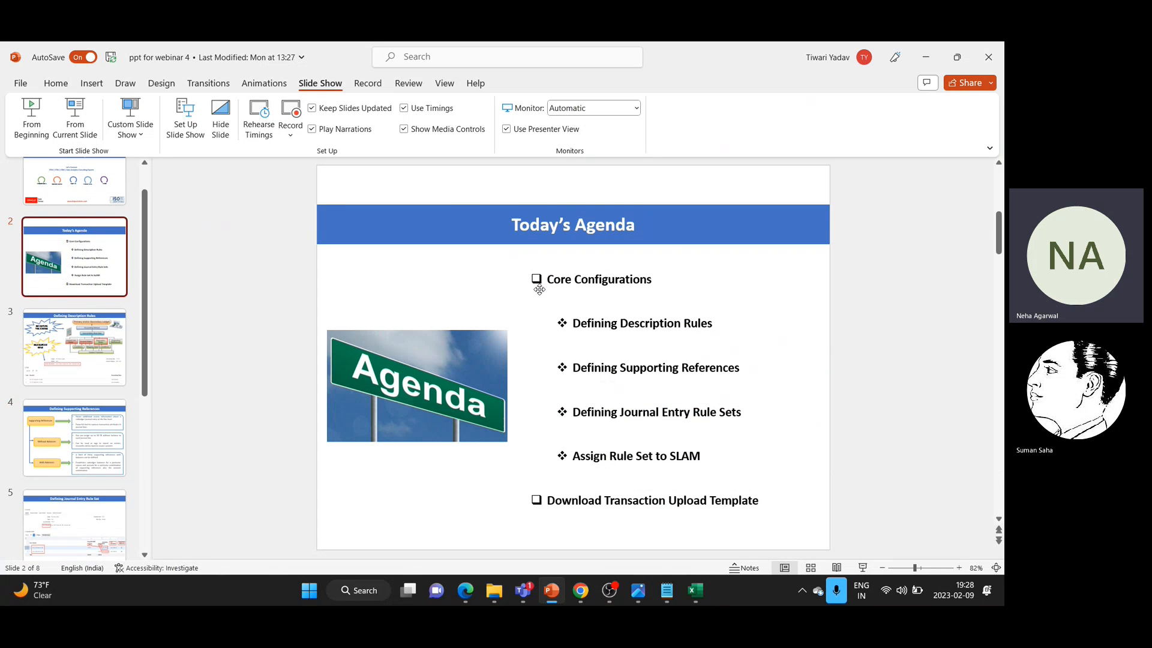
left_click_drag(554, 279, 718, 459)
left_click(710, 480)
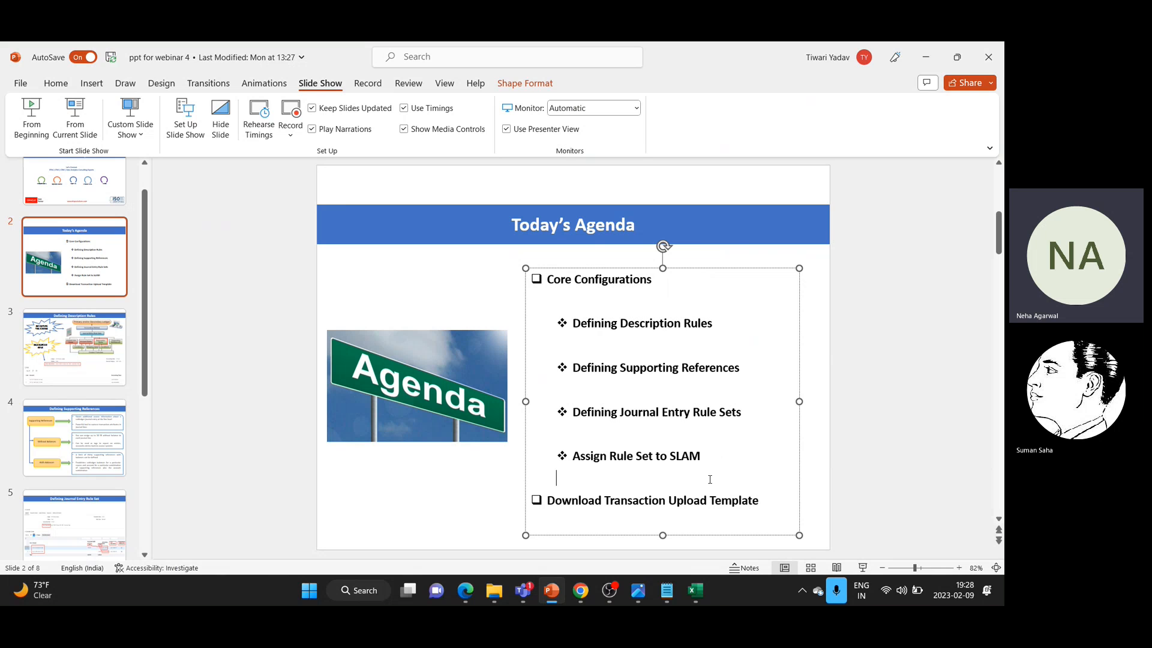
left_click(194, 386)
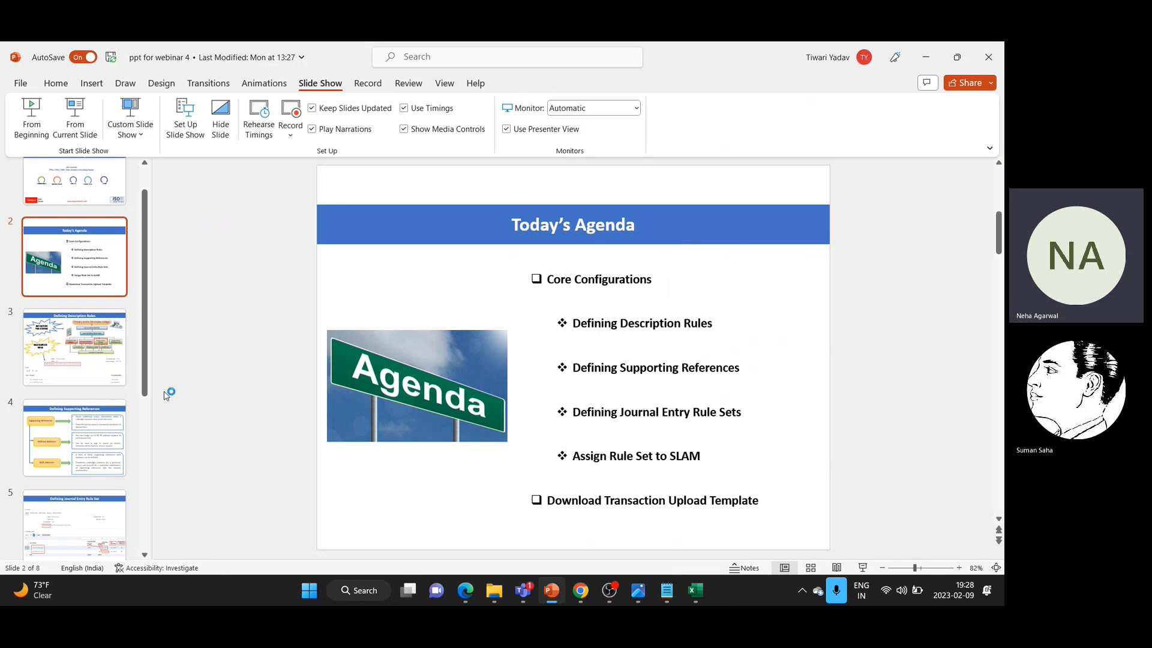
Present slide 8, the Thank You slide, as a full-screen slide show
scroll(90, 480, "down", 5)
left_click(92, 519)
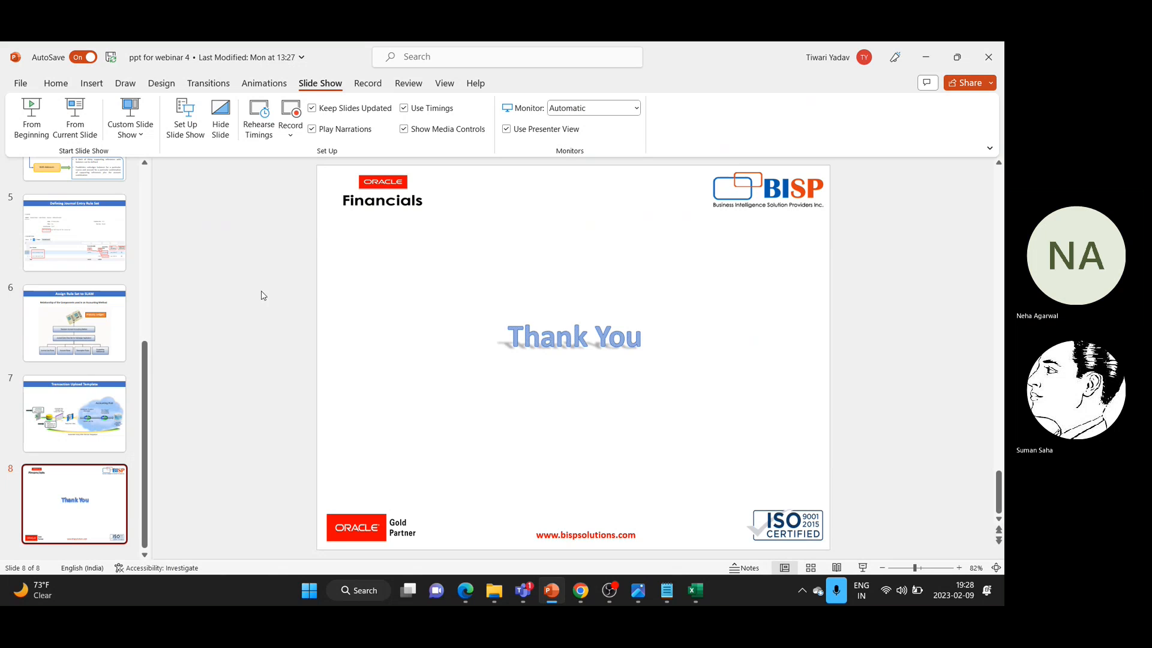
left_click(80, 129)
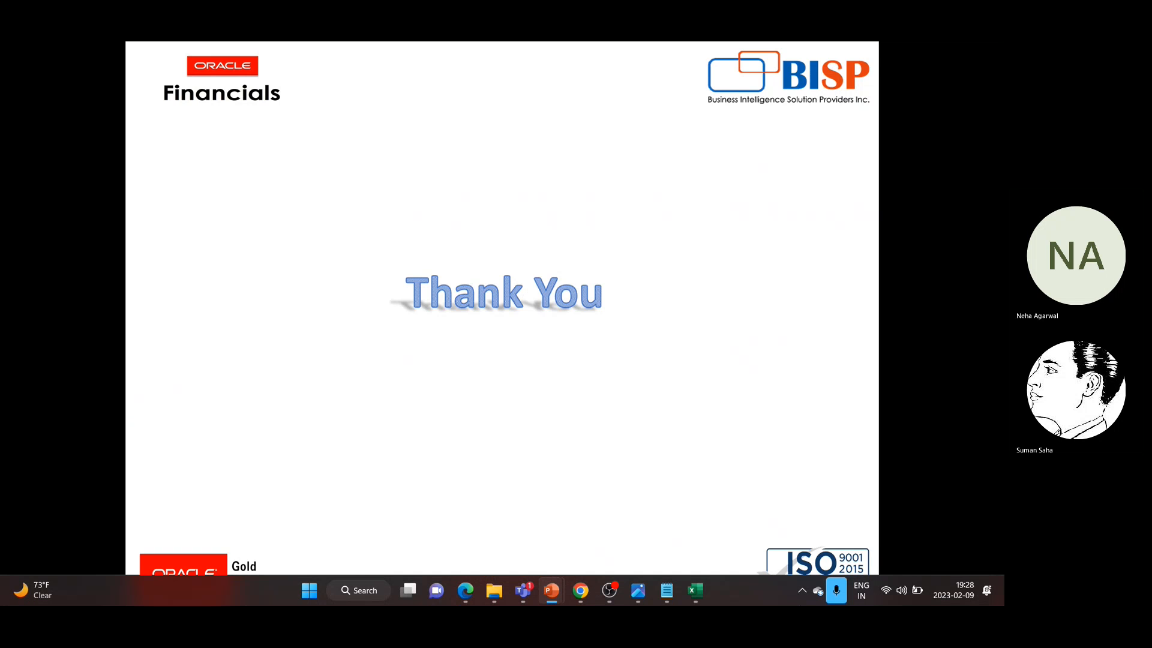
left_click(891, 595)
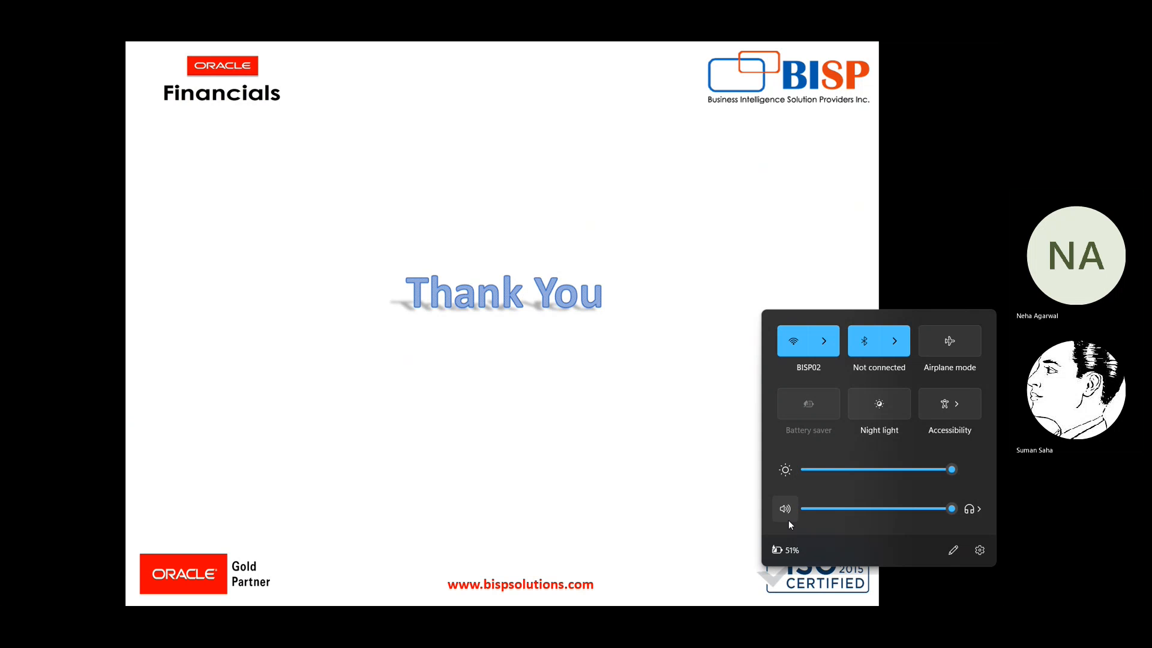
left_click(653, 434)
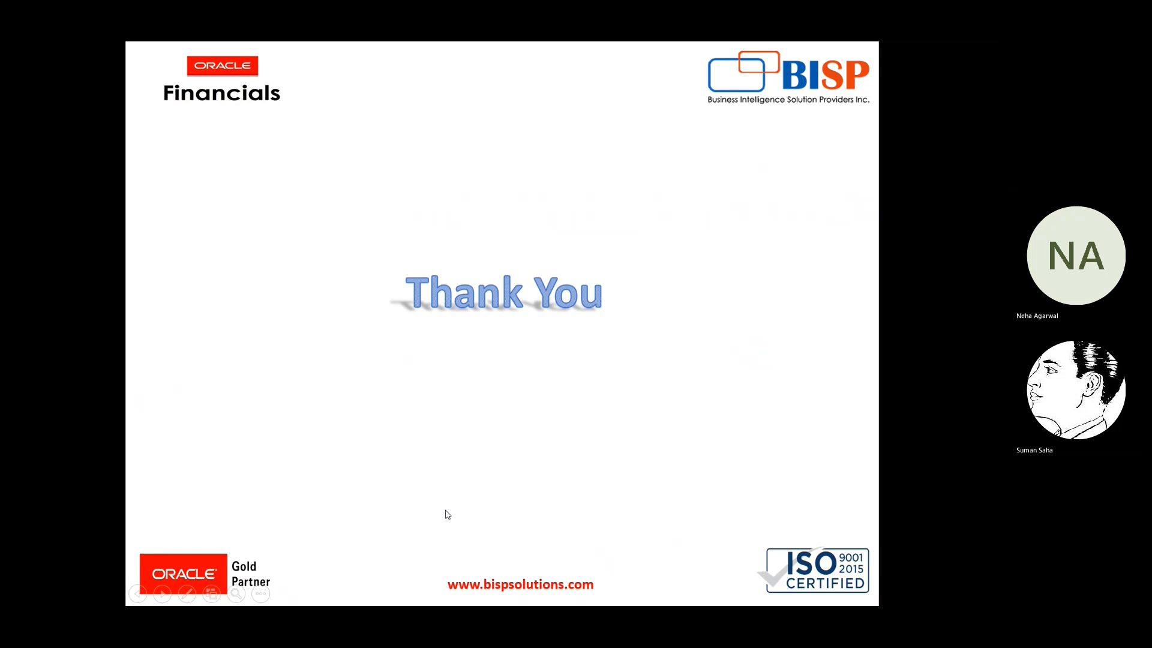
Stop the live stream and stop and save the recording in OBS Studio
key("super")
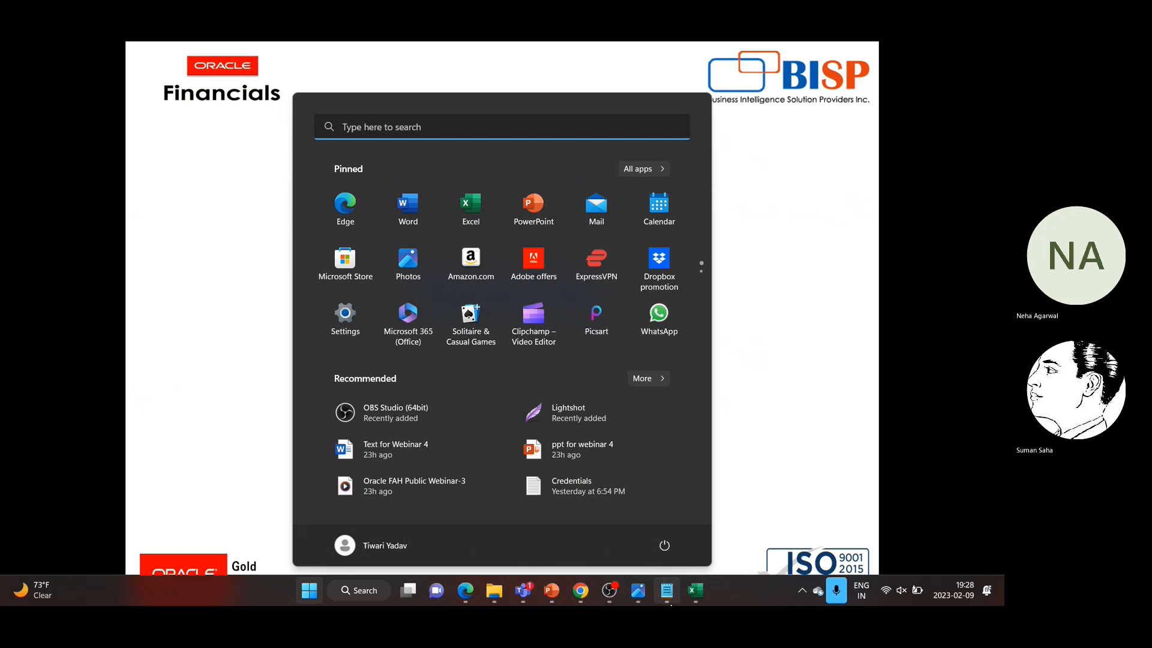
left_click(609, 590)
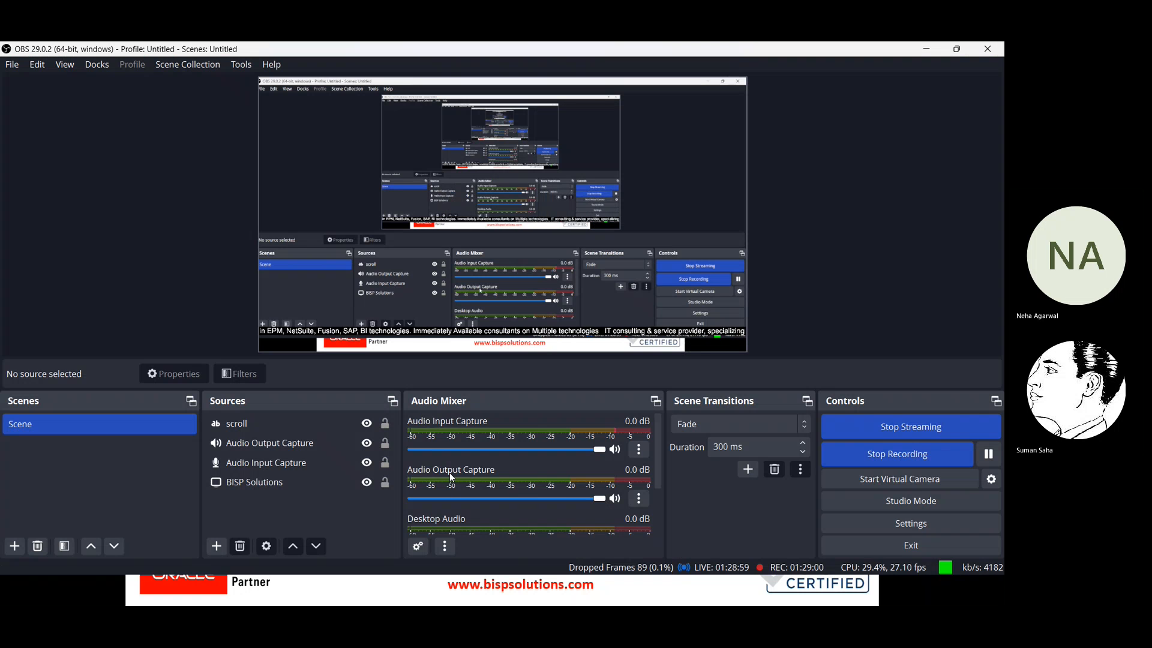
left_click(935, 430)
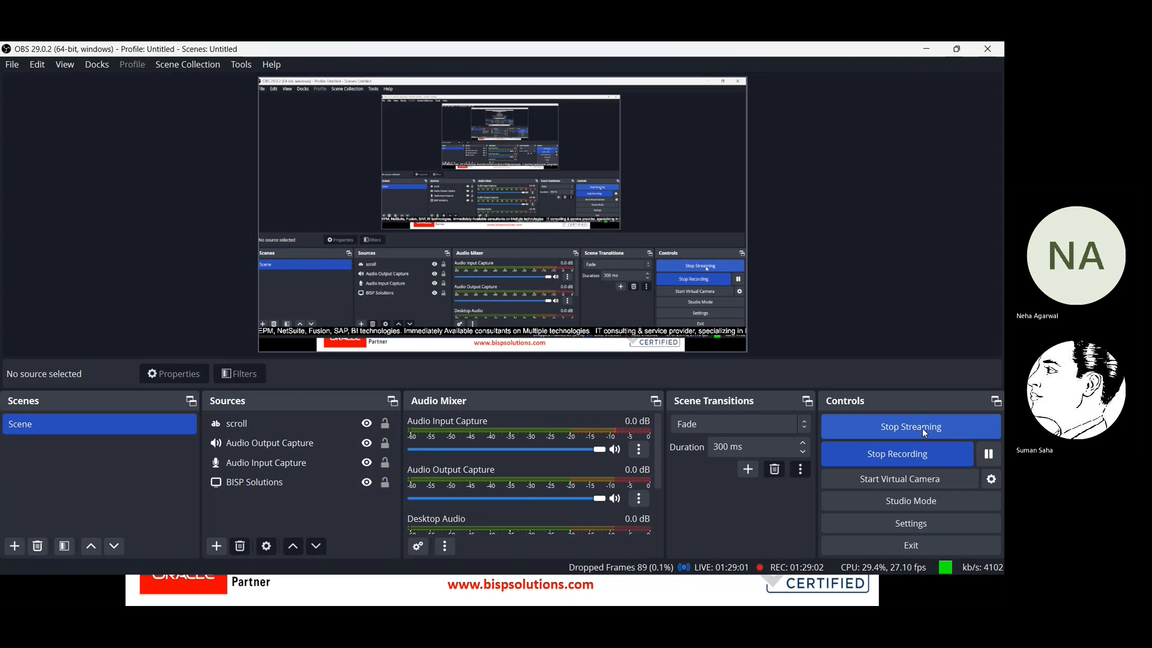
left_click(915, 452)
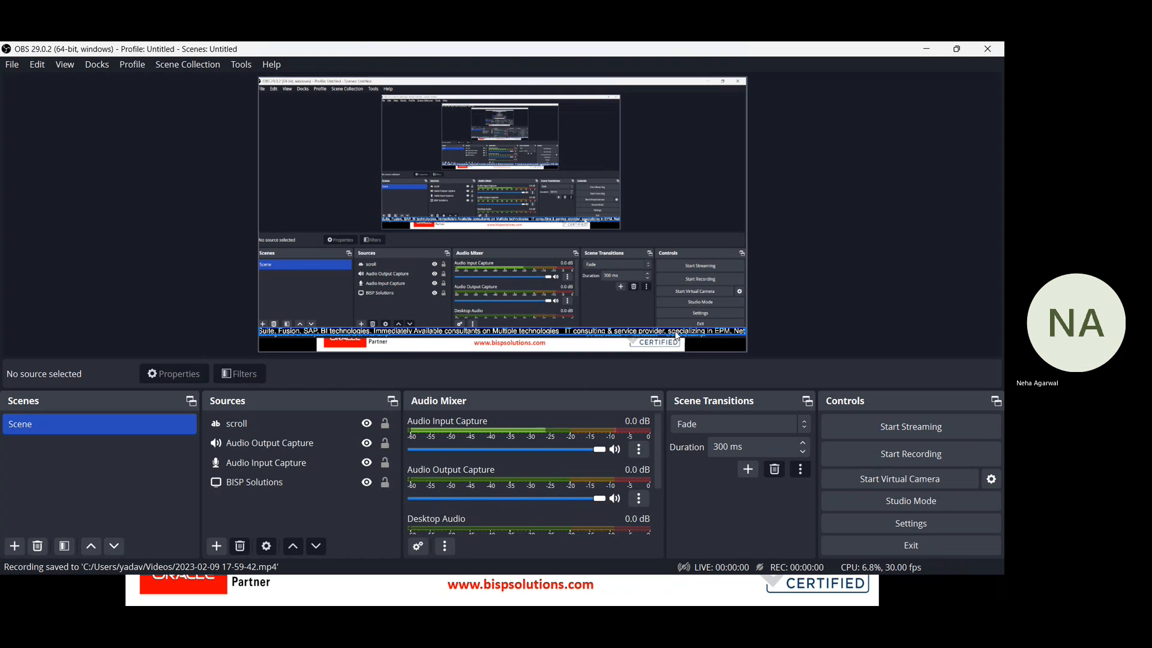
Stop sharing the screen in the Teams meeting
key("super")
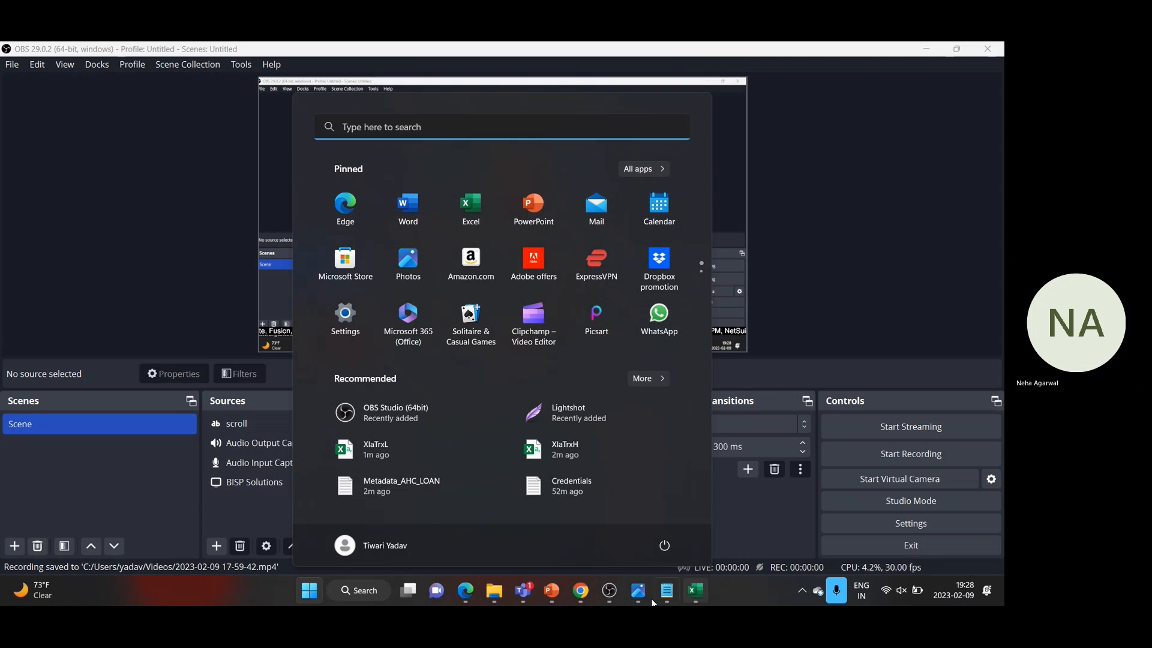
mouse_move(521, 597)
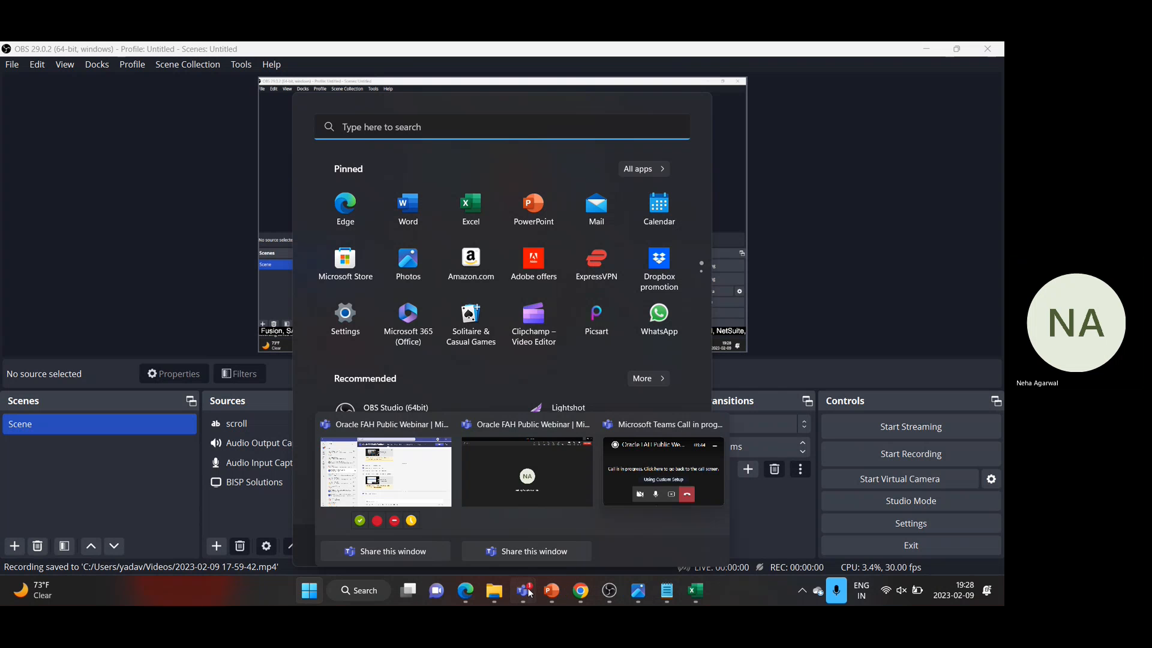
left_click(565, 499)
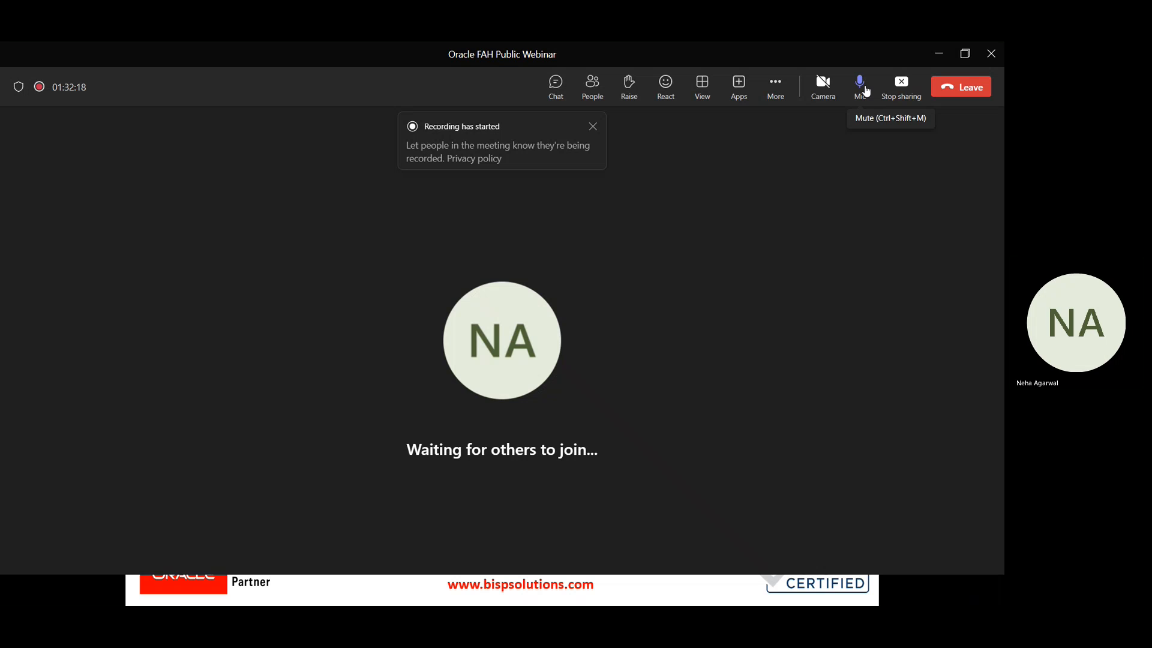
left_click(901, 85)
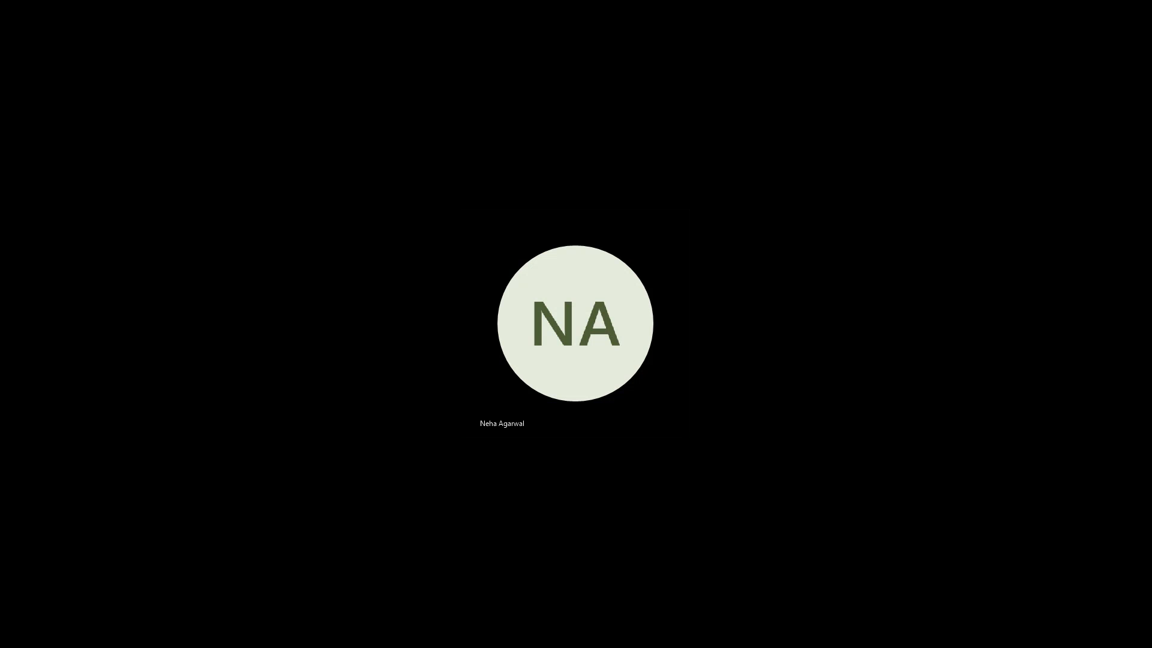